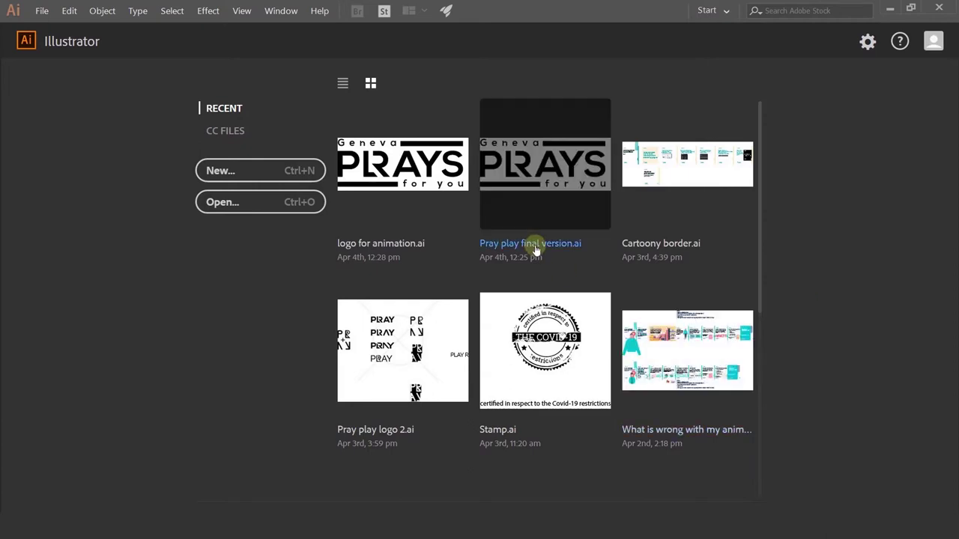
Start a new document and browse the preset tabs, ending on Film & Video's HDV 720 (1280 × 720 px)
{"action": "left_click", "coordinate": [241, 171]}
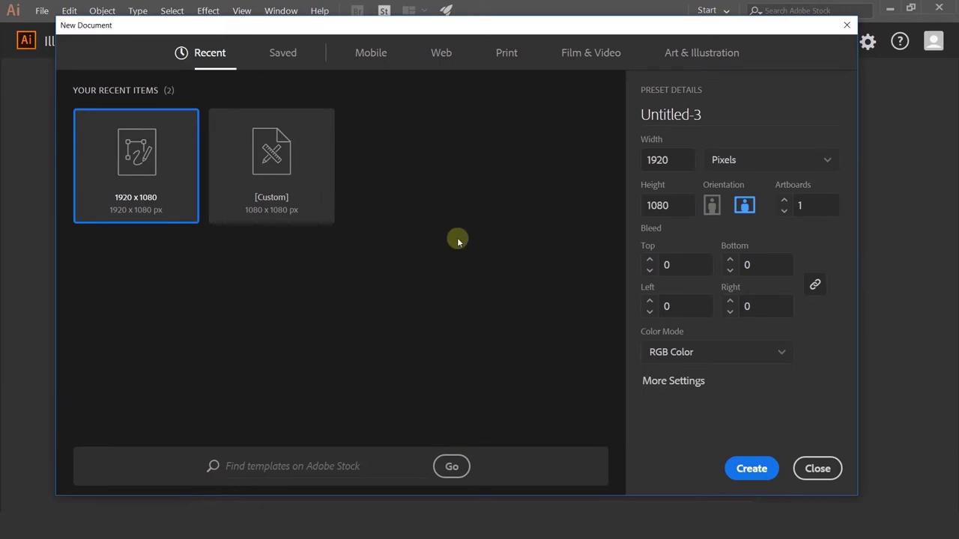
{"action": "left_click", "coordinate": [693, 54]}
{"action": "left_click", "coordinate": [604, 54]}
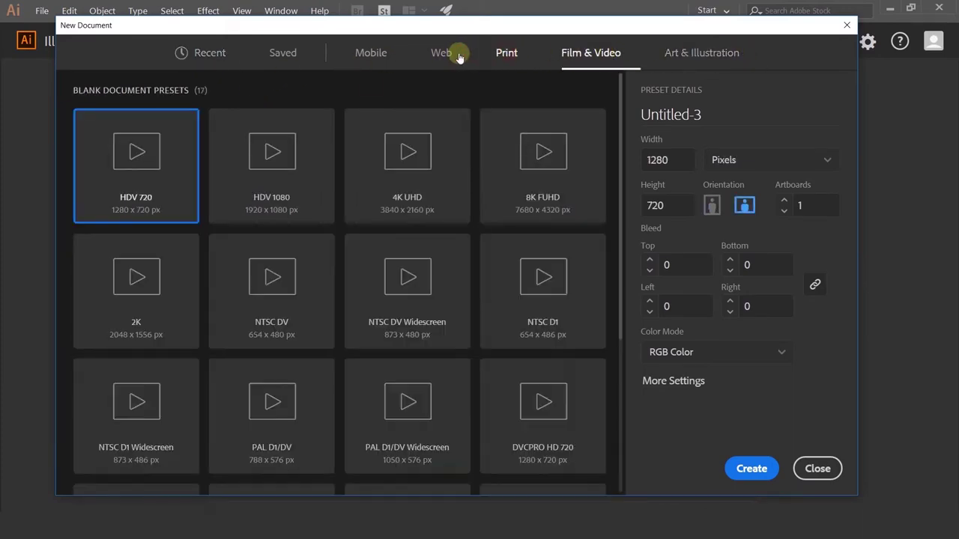
{"action": "left_click", "coordinate": [442, 54]}
{"action": "left_click", "coordinate": [367, 54]}
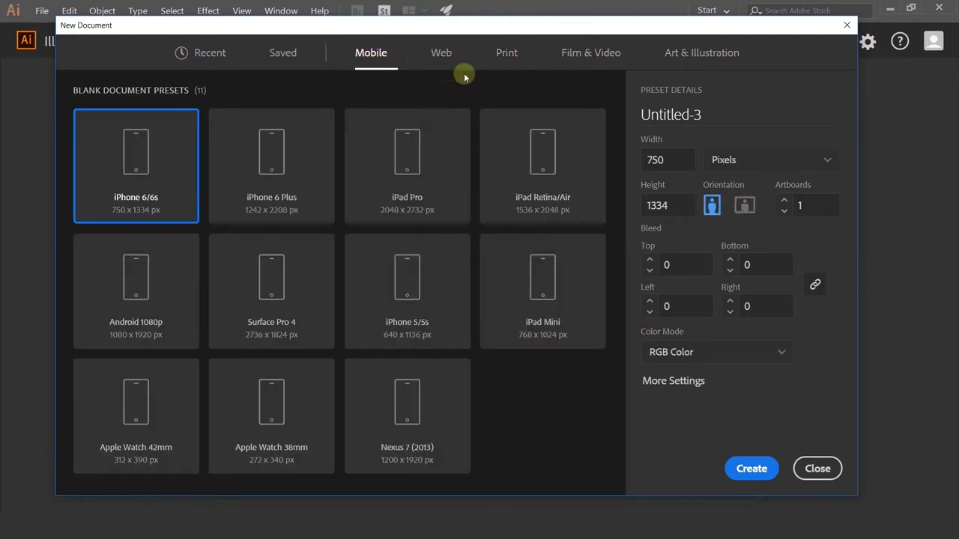
{"action": "left_click", "coordinate": [444, 56]}
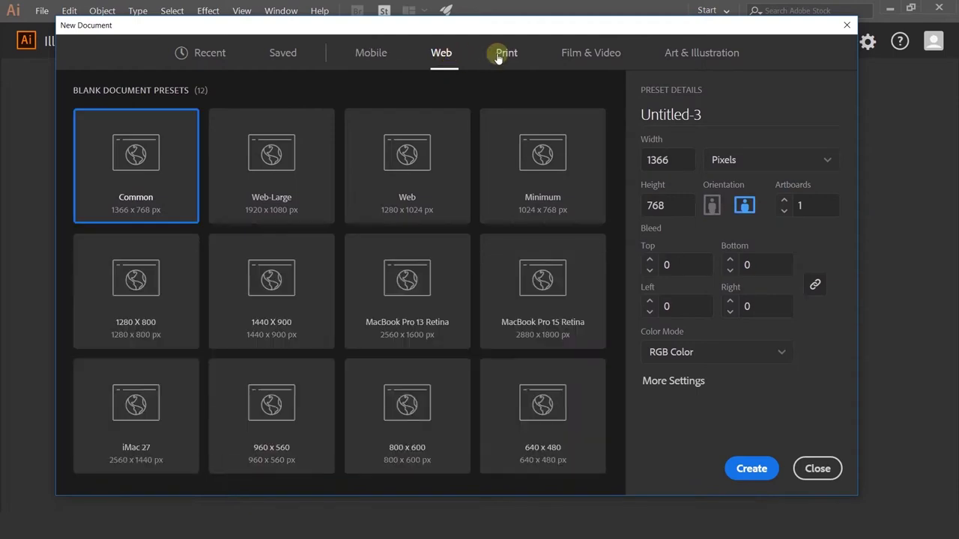
{"action": "left_click", "coordinate": [498, 57]}
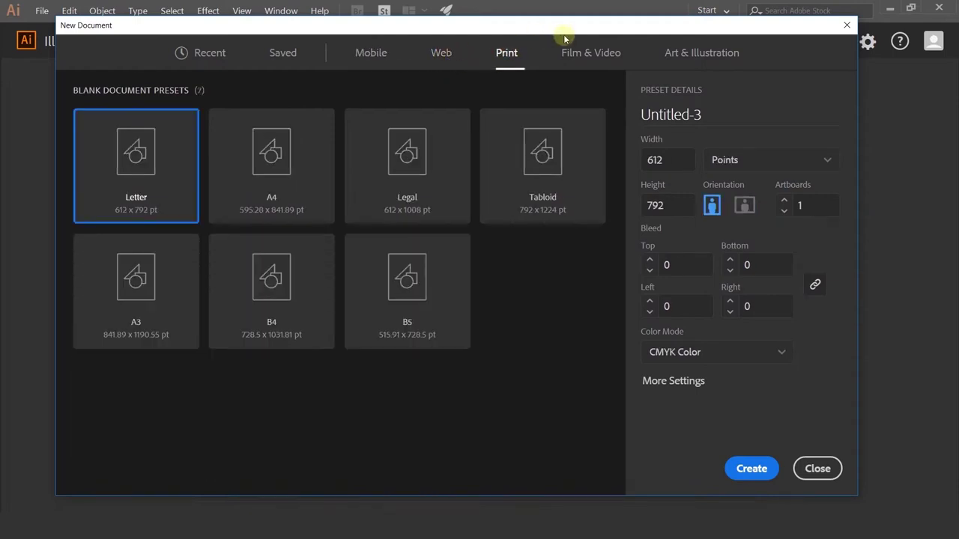
{"action": "left_click", "coordinate": [583, 63]}
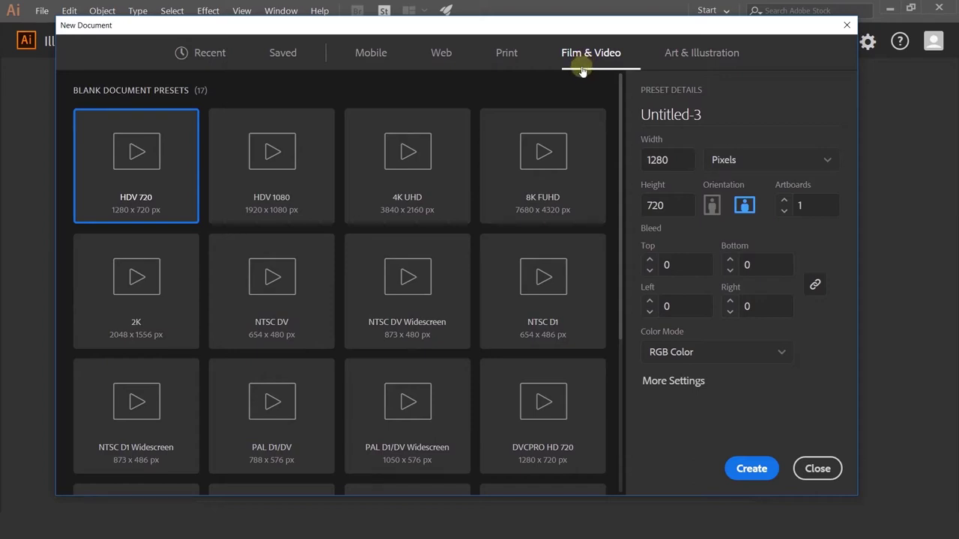
Create a document from the recent 1920 × 1080 preset, keeping Pixels and RGB Color
{"action": "left_click", "coordinate": [209, 54]}
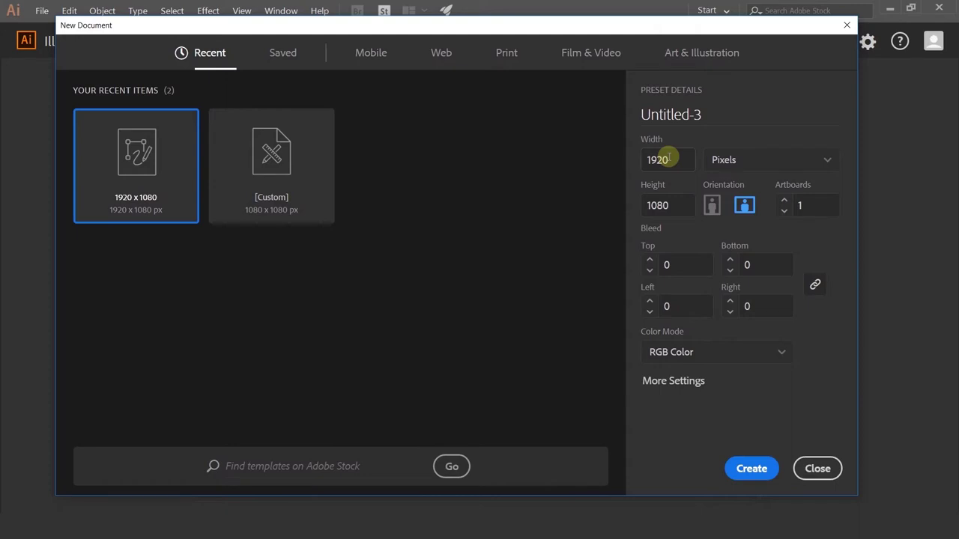
{"action": "left_click", "coordinate": [669, 158]}
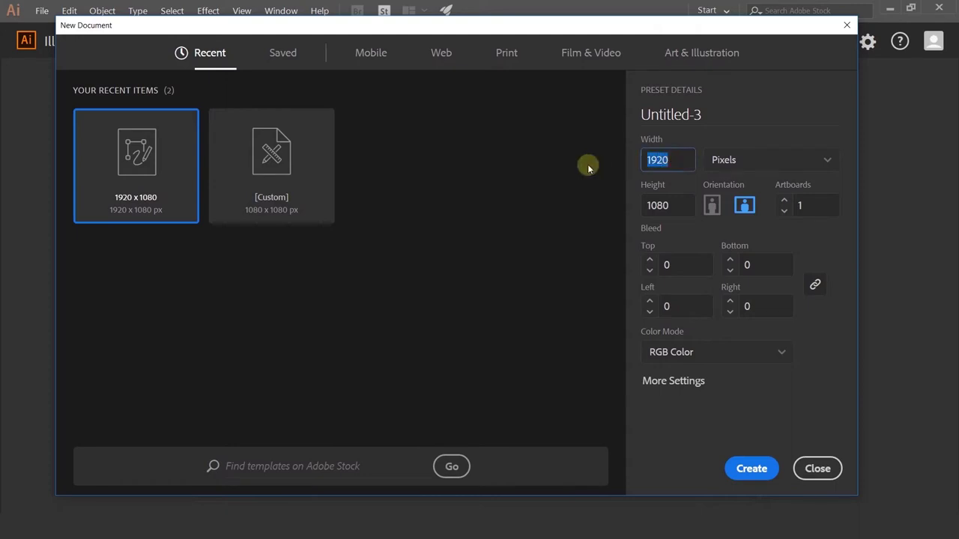
{"action": "key", "text": "Tab"}
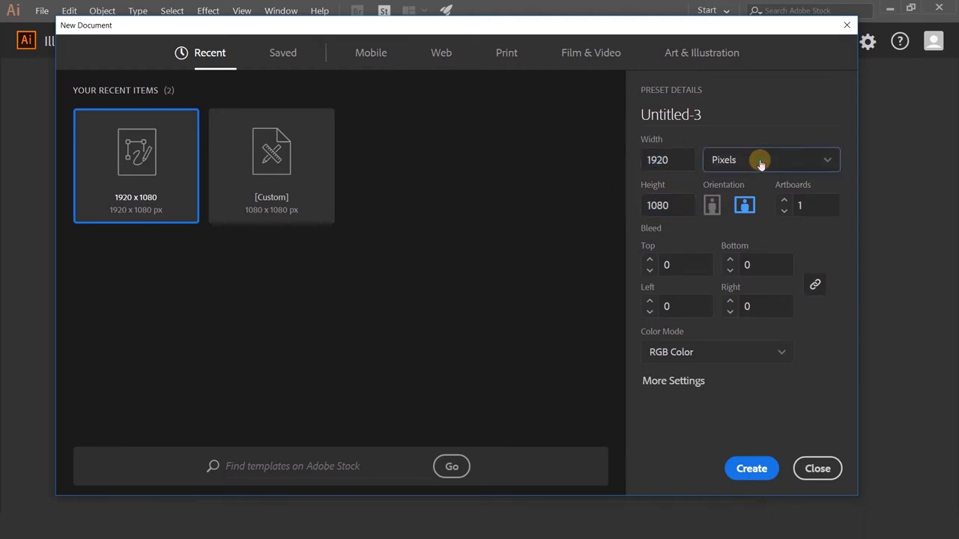
{"action": "left_click", "coordinate": [760, 162]}
{"action": "left_click", "coordinate": [761, 162]}
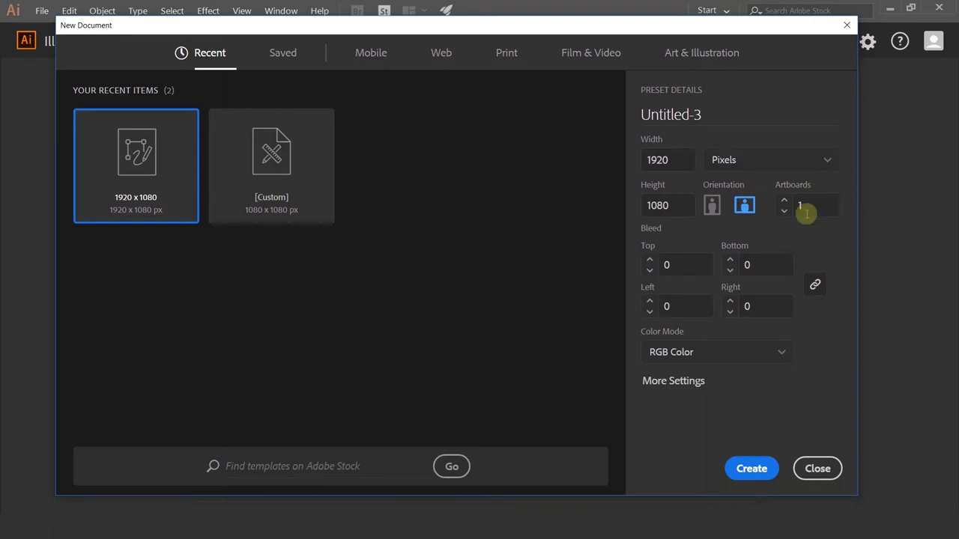
{"action": "left_click", "coordinate": [663, 350]}
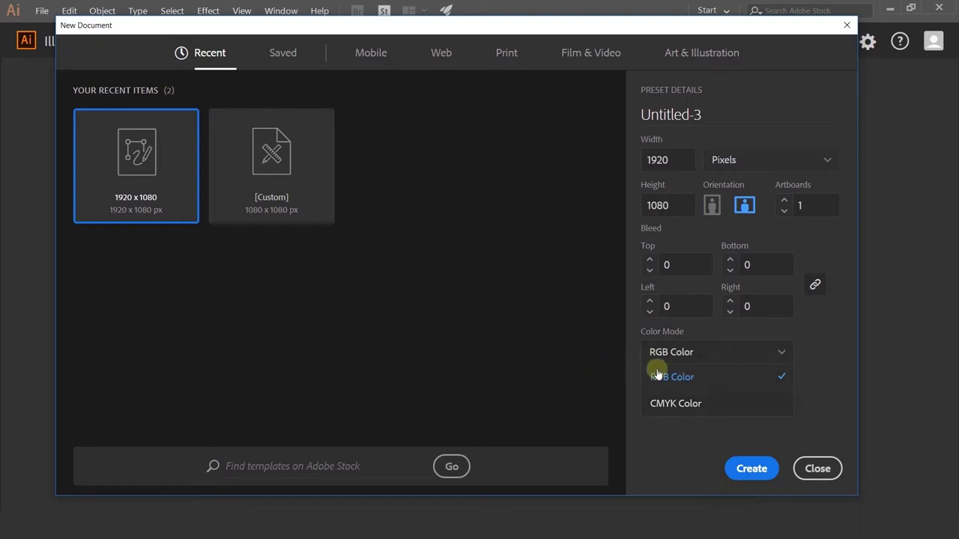
{"action": "left_click", "coordinate": [846, 348]}
{"action": "left_click", "coordinate": [753, 469]}
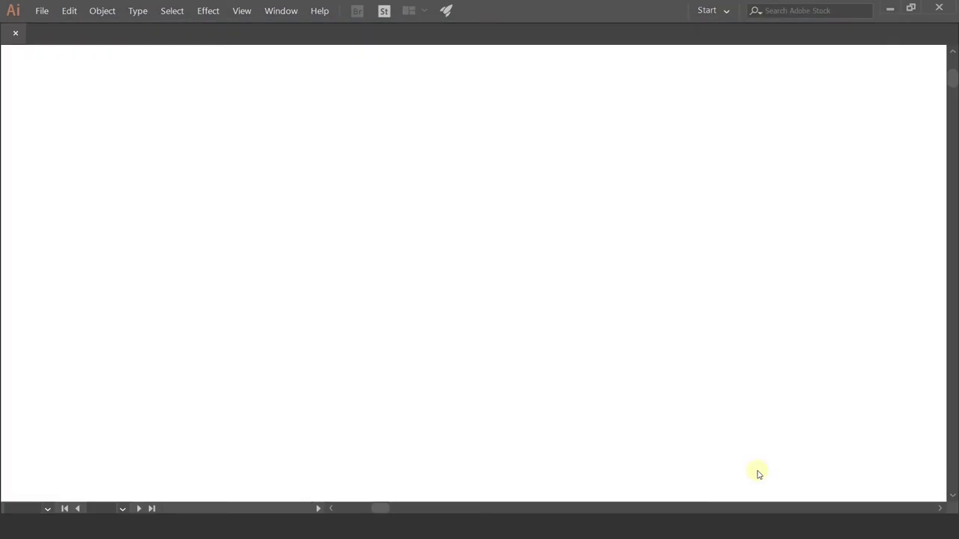
Zoom so the whole blank 1920 × 1080 artboard fits in the window
{"action": "key", "text": "ctrl+minus"}
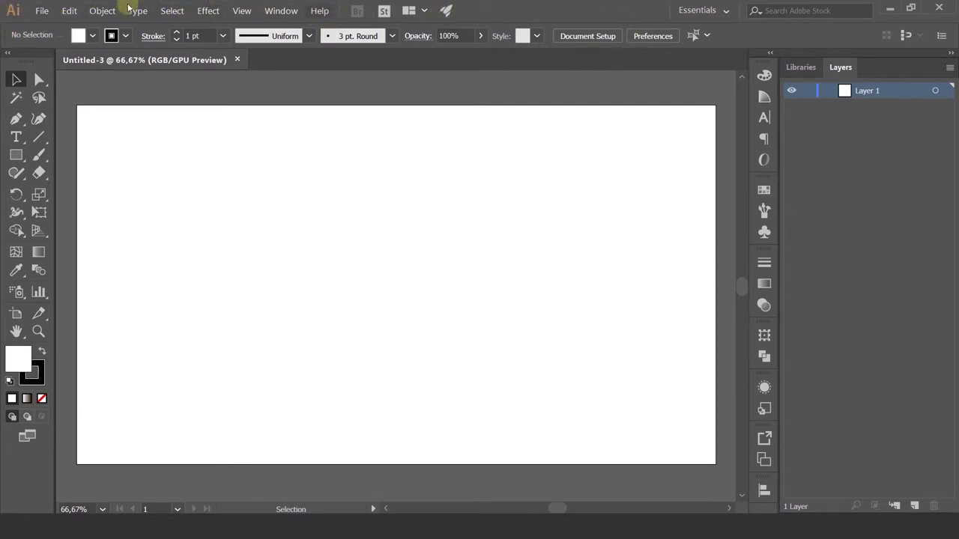
Browse the Object, File, Select and Window menus without choosing any command
{"action": "left_click", "coordinate": [42, 11]}
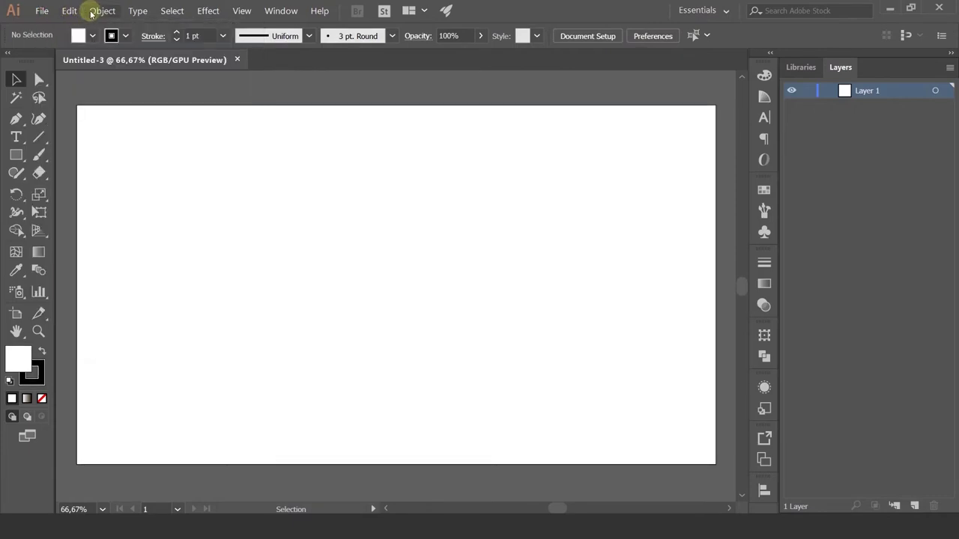
{"action": "left_click", "coordinate": [102, 11]}
{"action": "left_click", "coordinate": [42, 11]}
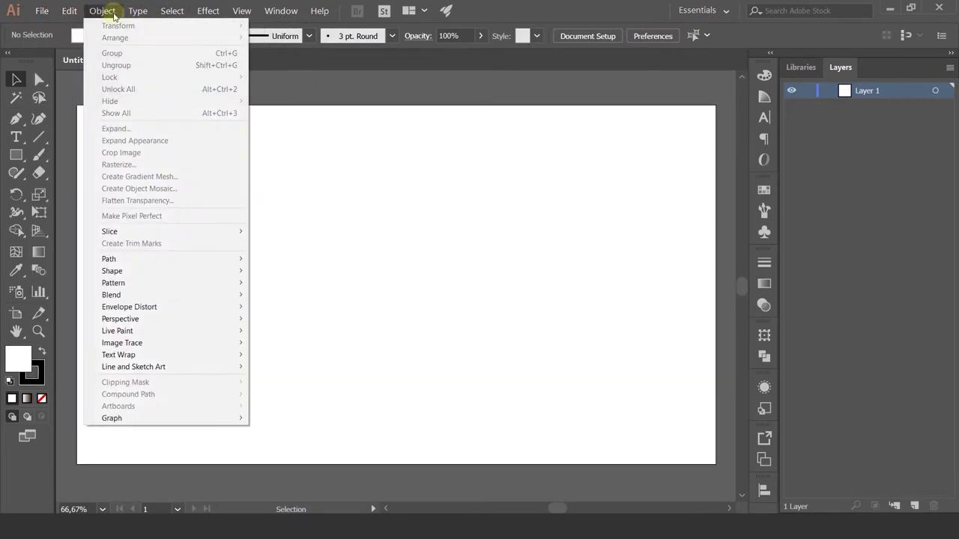
{"action": "left_click", "coordinate": [180, 12]}
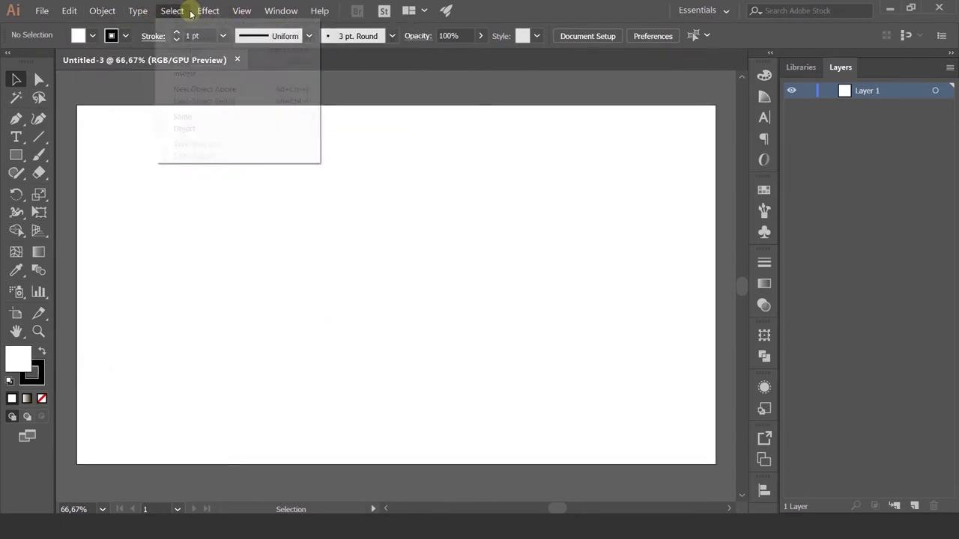
{"action": "left_click", "coordinate": [267, 13]}
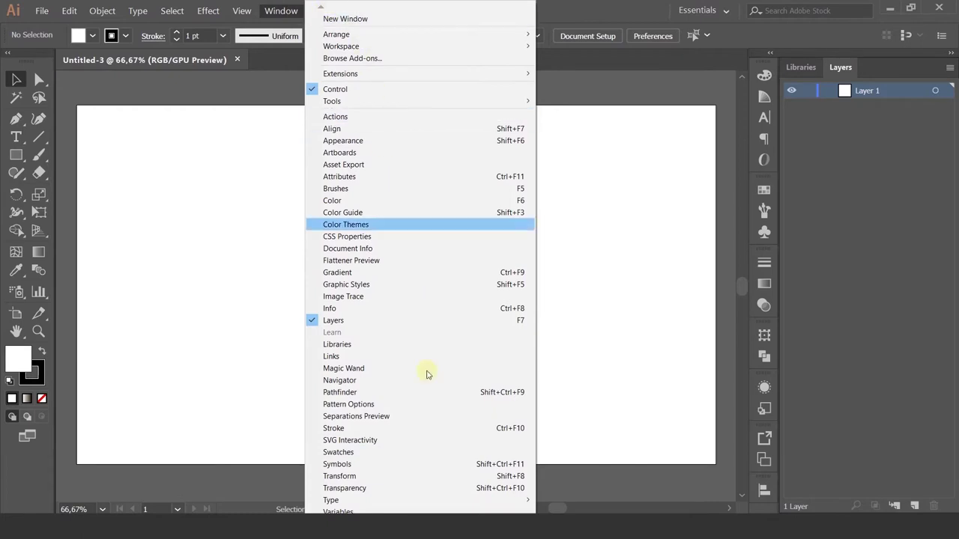
{"action": "left_click", "coordinate": [622, 75]}
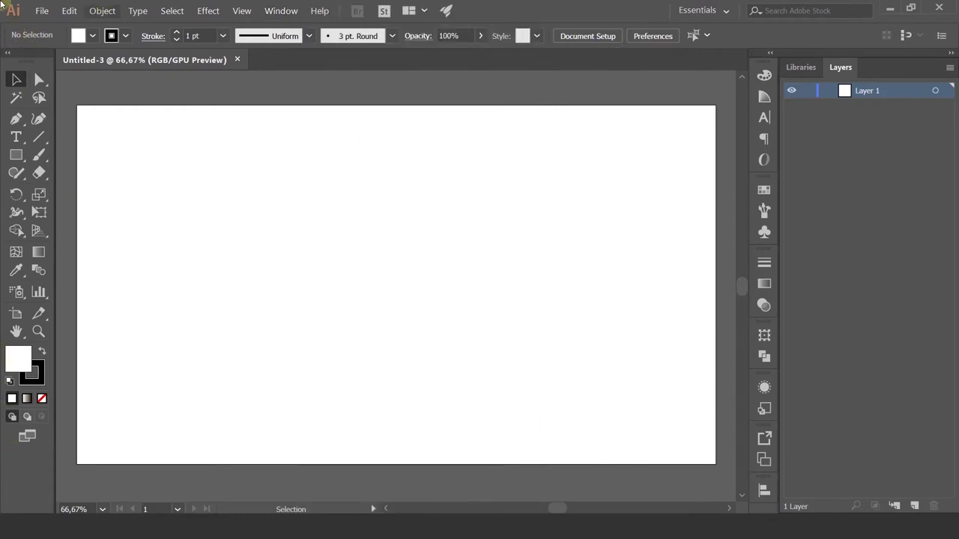
Try the Curvature, Paintbrush, Eraser and Type tools, ending on the Pen tool
{"action": "left_click", "coordinate": [39, 120]}
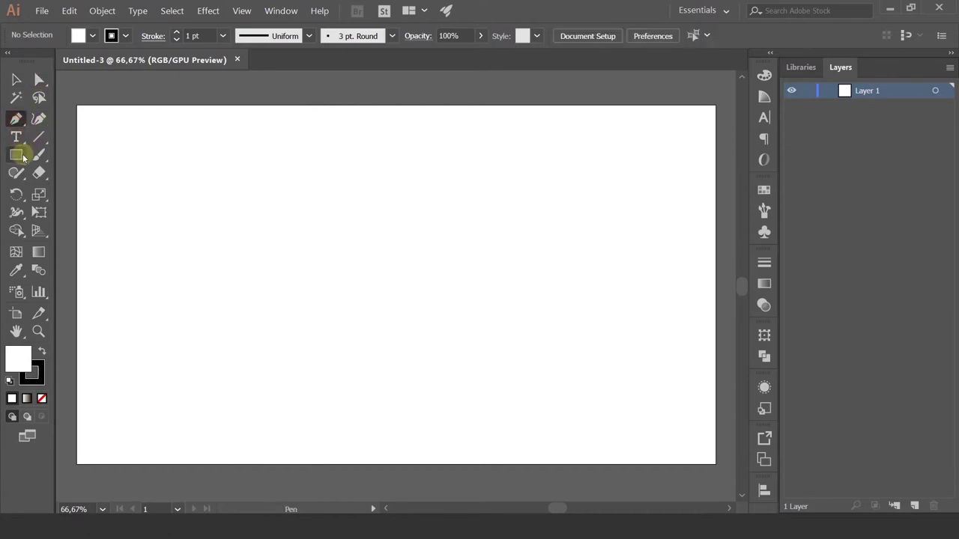
{"action": "left_click", "coordinate": [38, 155]}
{"action": "left_click", "coordinate": [42, 177]}
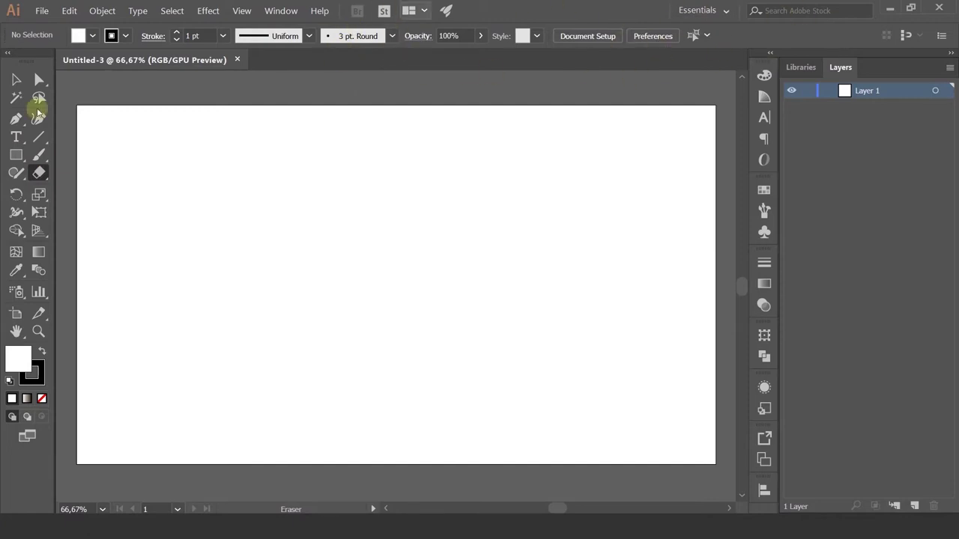
{"action": "left_click", "coordinate": [16, 137]}
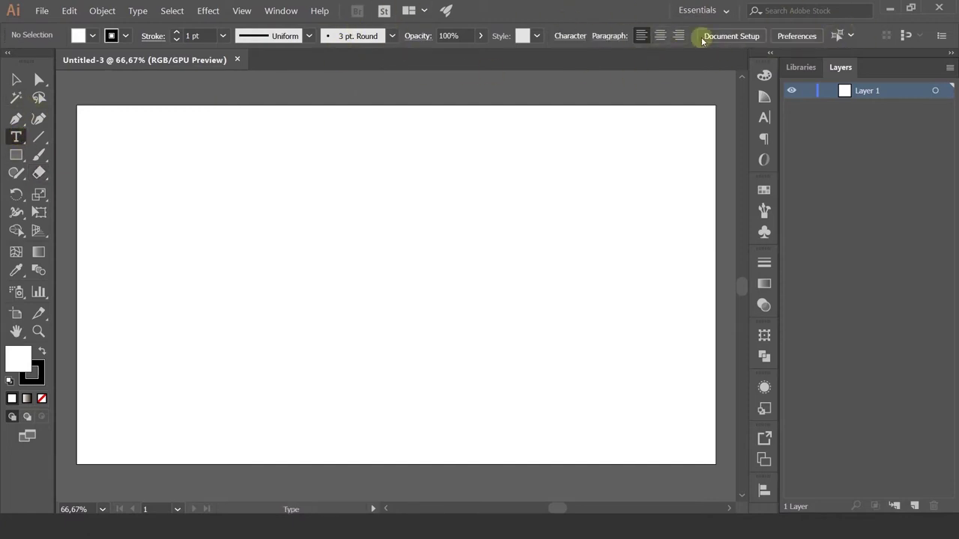
{"action": "left_click", "coordinate": [15, 118]}
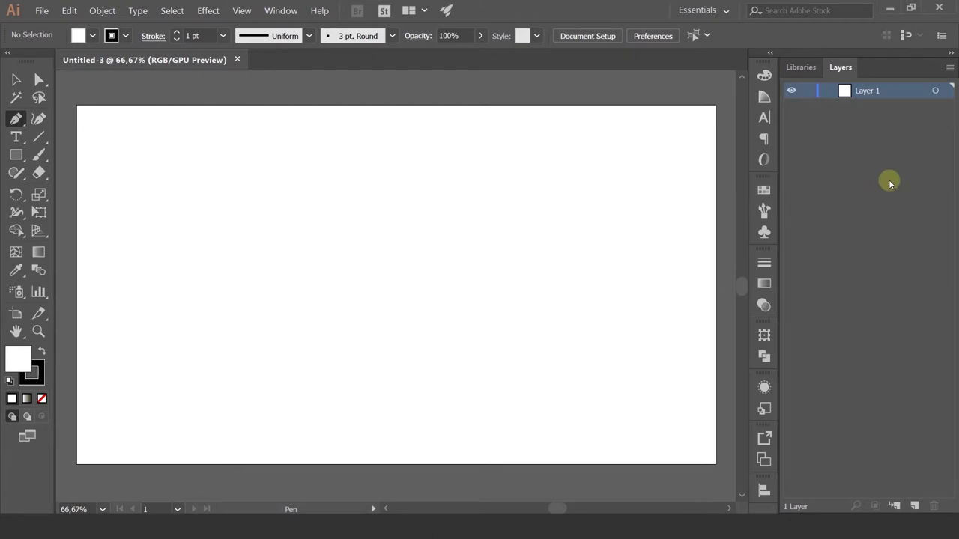
{"action": "left_click", "coordinate": [764, 231]}
{"action": "left_click", "coordinate": [281, 11]}
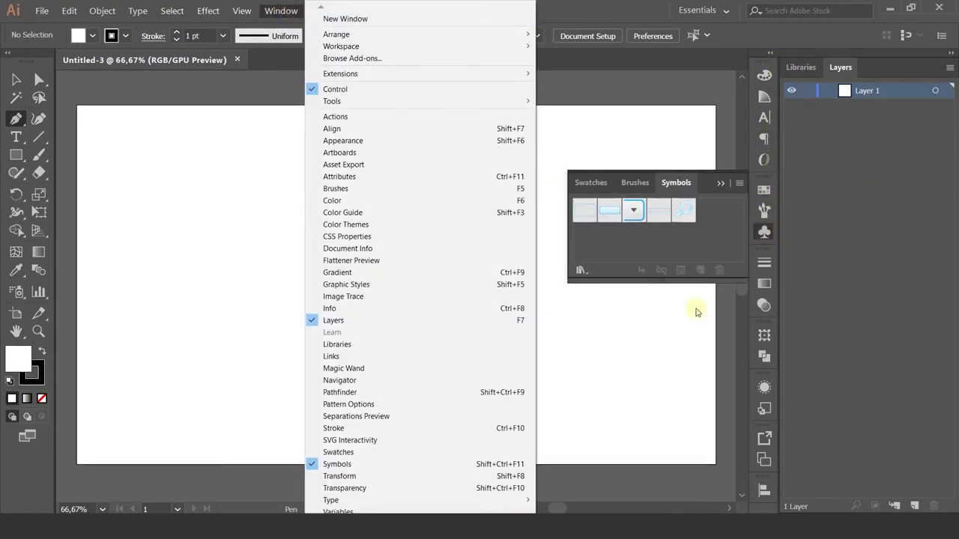
{"action": "left_click", "coordinate": [765, 118]}
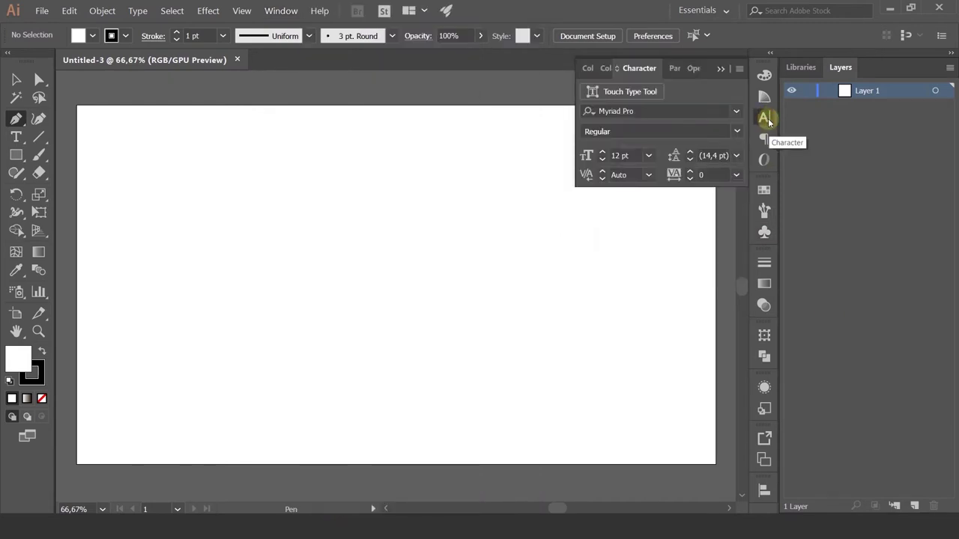
{"action": "left_click_drag", "start_coordinate": [764, 118], "coordinate": [852, 71]}
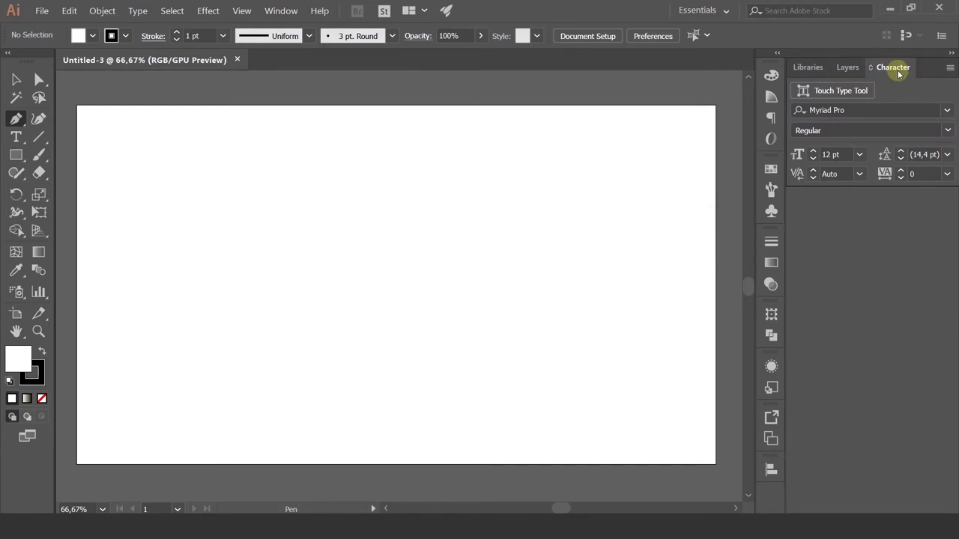
{"action": "left_click_drag", "start_coordinate": [898, 73], "coordinate": [770, 191]}
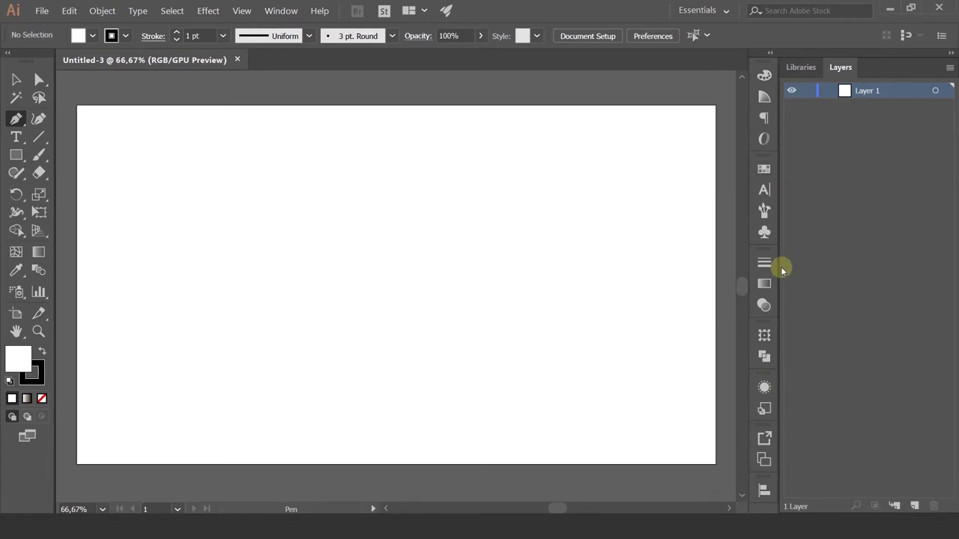
{"action": "left_click", "coordinate": [827, 182]}
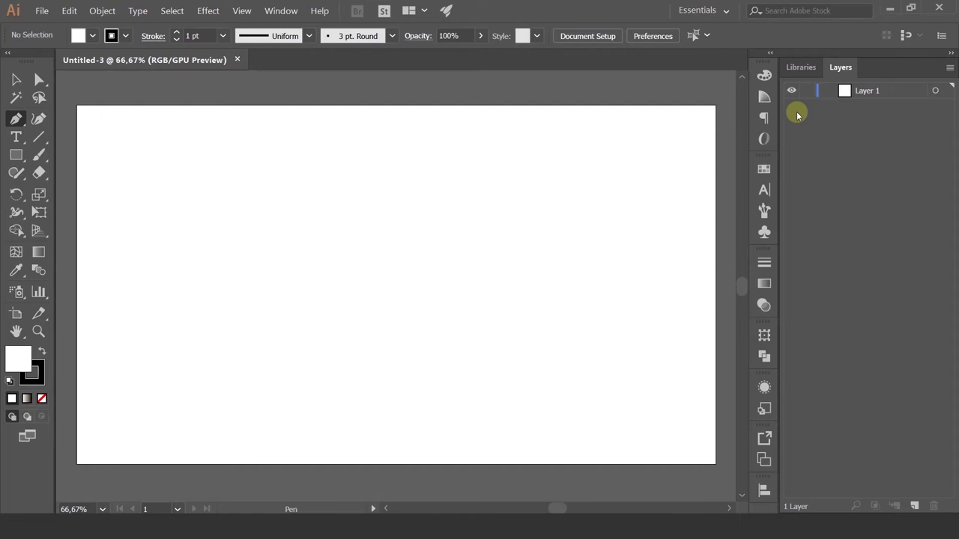
Undo a stray Pen anchor and switch to the Direct Selection tool
{"action": "left_click", "coordinate": [694, 94]}
{"action": "key", "text": "ctrl+z"}
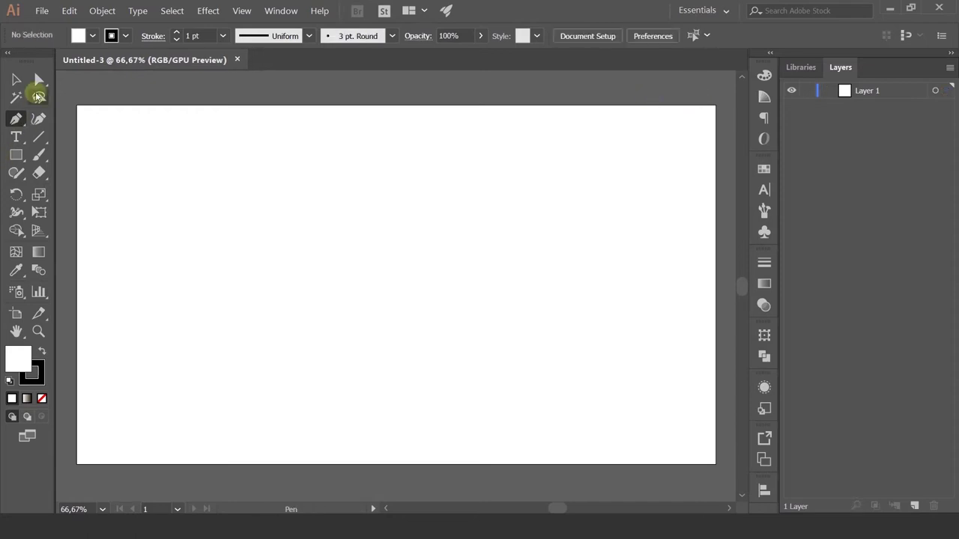
{"action": "left_click", "coordinate": [15, 79]}
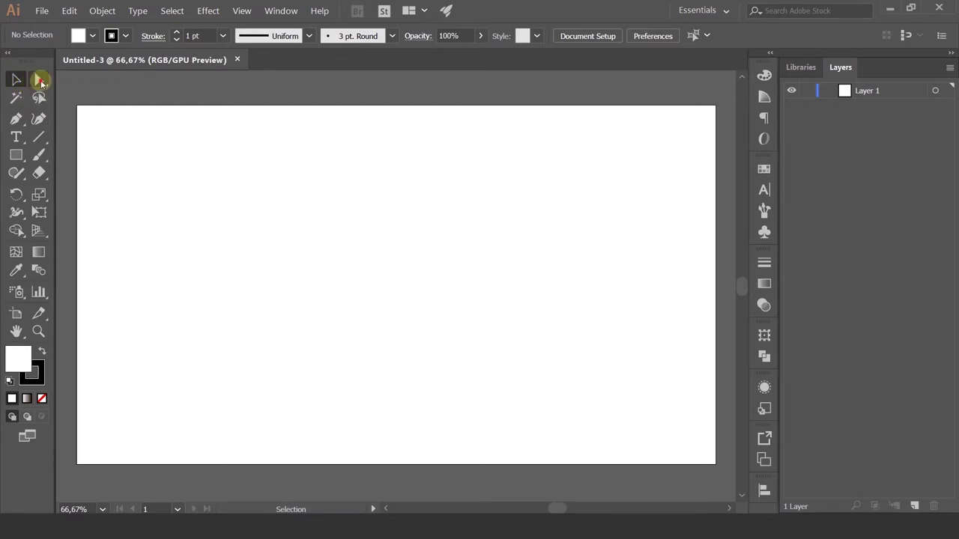
{"action": "left_click", "coordinate": [39, 80]}
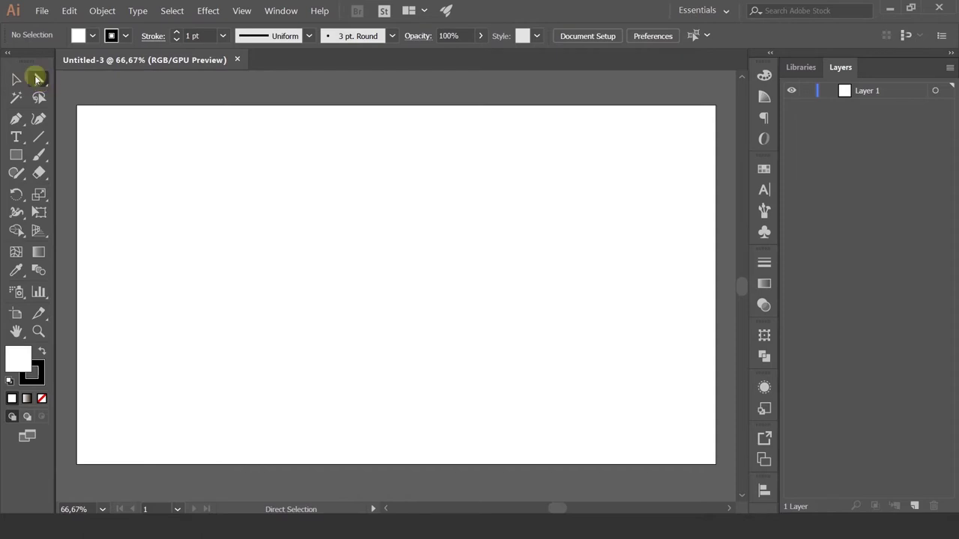
{"action": "left_click", "coordinate": [16, 154]}
{"action": "left_click_drag", "start_coordinate": [200, 185], "coordinate": [553, 328]}
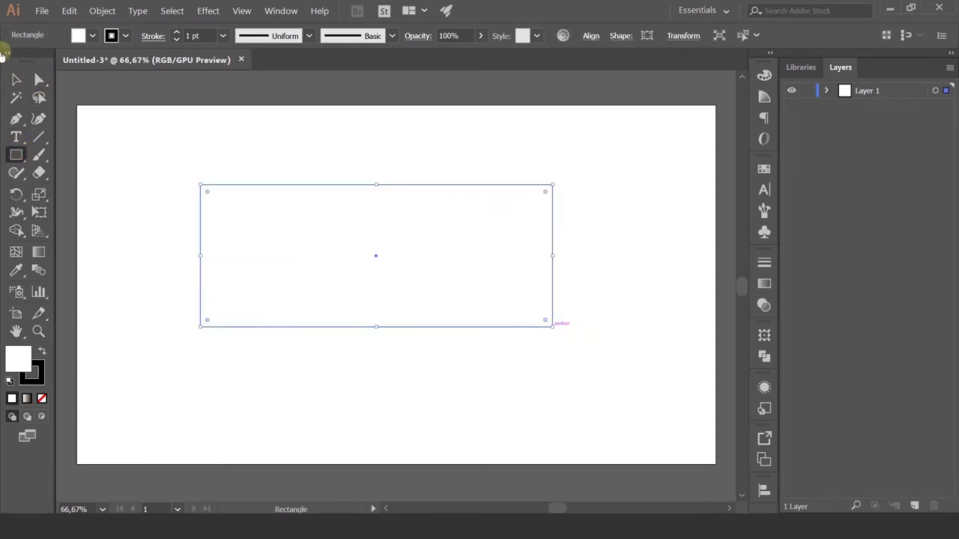
{"action": "left_click", "coordinate": [39, 79]}
{"action": "left_click_drag", "start_coordinate": [191, 164], "coordinate": [223, 215]}
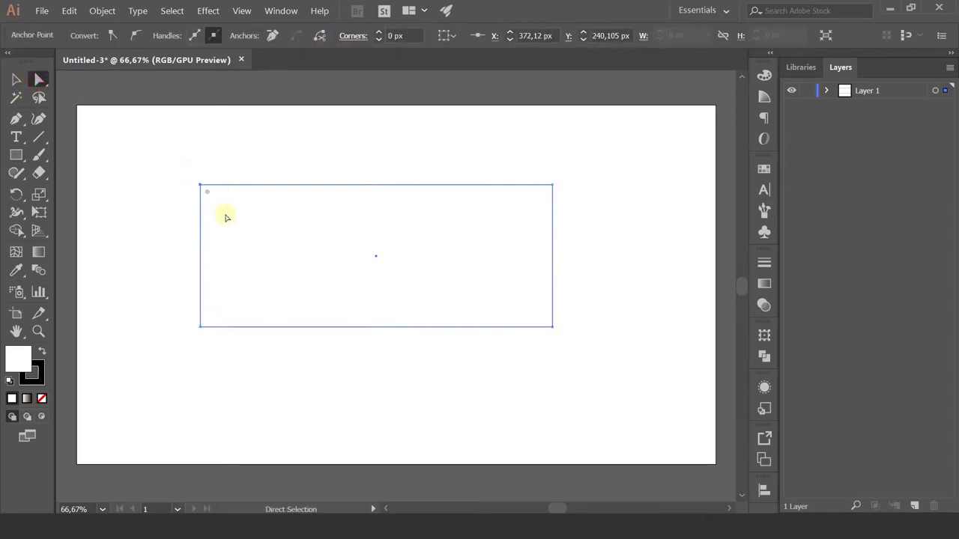
{"action": "left_click_drag", "start_coordinate": [187, 293], "coordinate": [219, 335]}
{"action": "left_click_drag", "start_coordinate": [584, 161], "coordinate": [555, 199]}
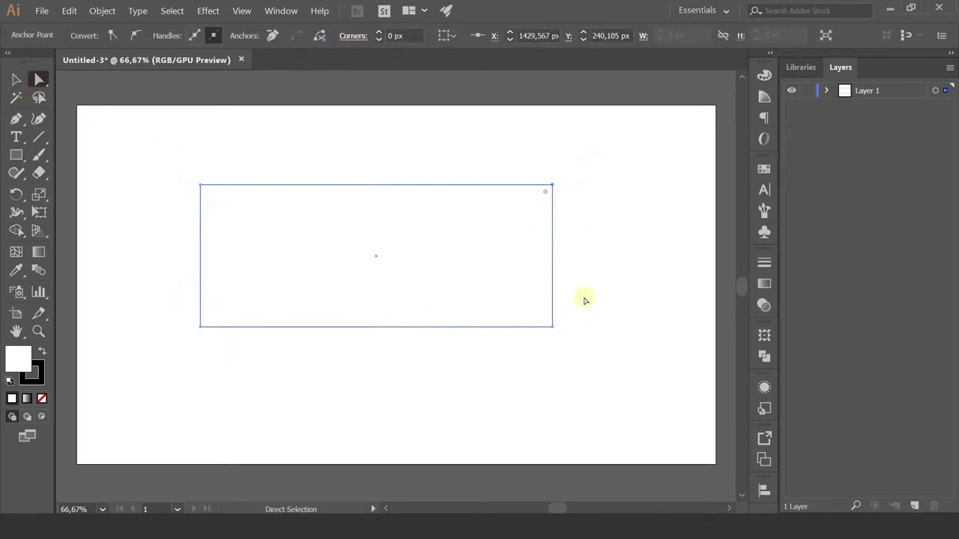
{"action": "left_click_drag", "start_coordinate": [583, 300], "coordinate": [494, 374]}
{"action": "mouse_move", "coordinate": [608, 301]}
{"action": "left_mouse_down"}
{"action": "mouse_move", "coordinate": [196, 333]}
{"action": "mouse_move", "coordinate": [253, 342]}
{"action": "mouse_move", "coordinate": [234, 277]}
{"action": "left_mouse_up"}
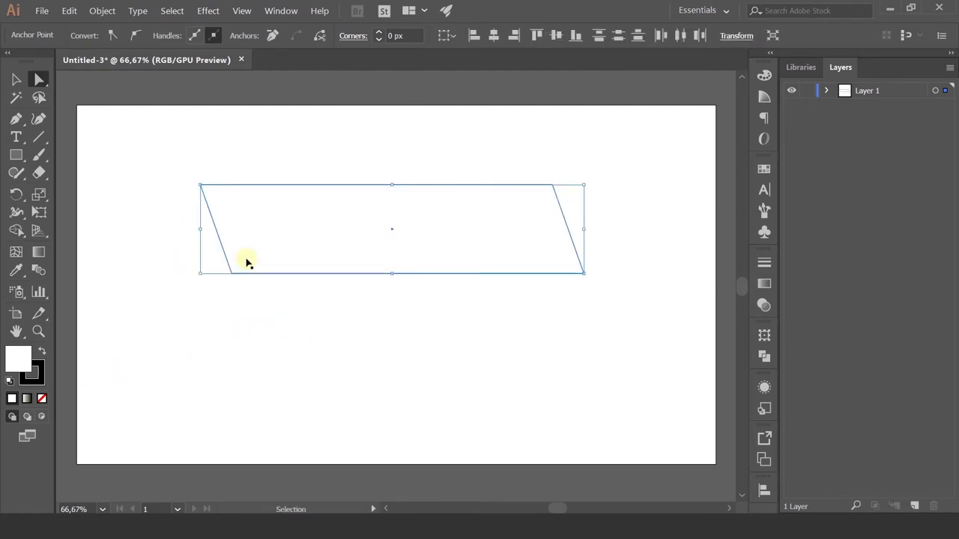
{"action": "key", "text": "ctrl+z"}
{"action": "key", "text": "ctrl+z"}
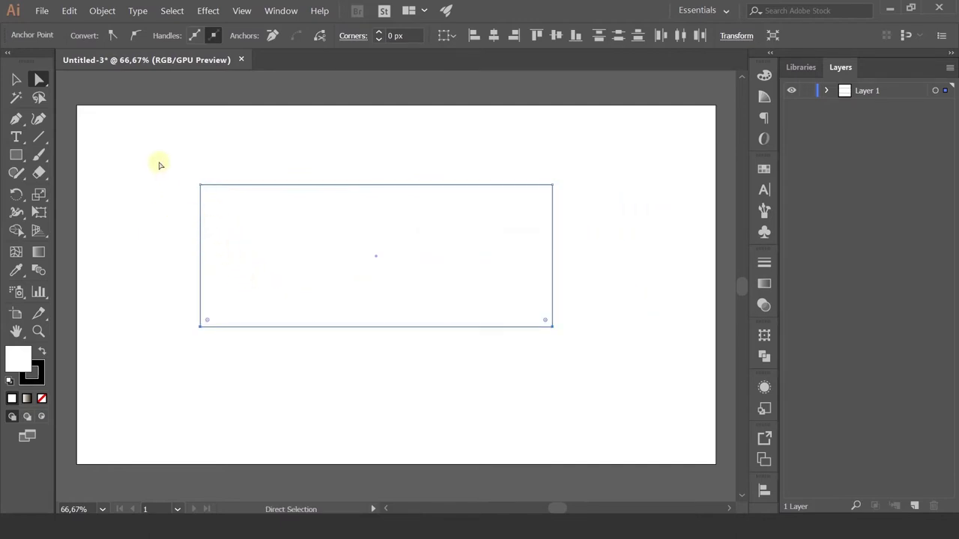
{"action": "left_click_drag", "start_coordinate": [159, 160], "coordinate": [558, 346]}
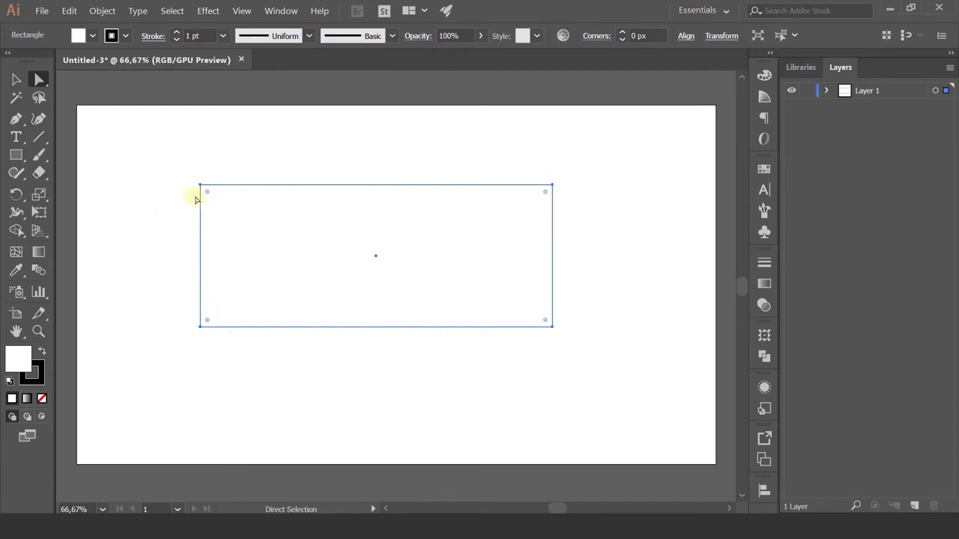
{"action": "left_click_drag", "start_coordinate": [207, 192], "coordinate": [347, 304]}
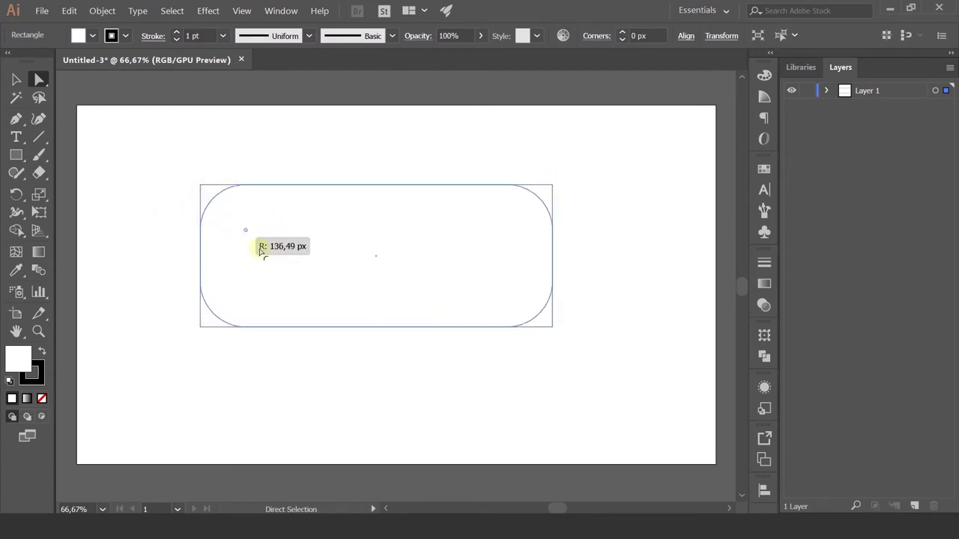
{"action": "key", "text": "ctrl+z"}
{"action": "left_click", "coordinate": [152, 152]}
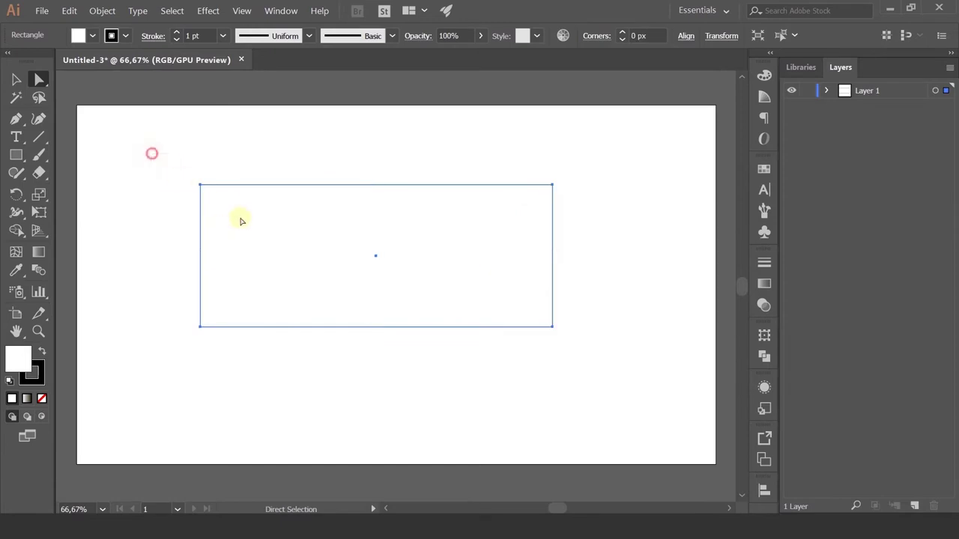
{"action": "left_click", "coordinate": [203, 186]}
{"action": "left_click_drag", "start_coordinate": [208, 191], "coordinate": [290, 267]}
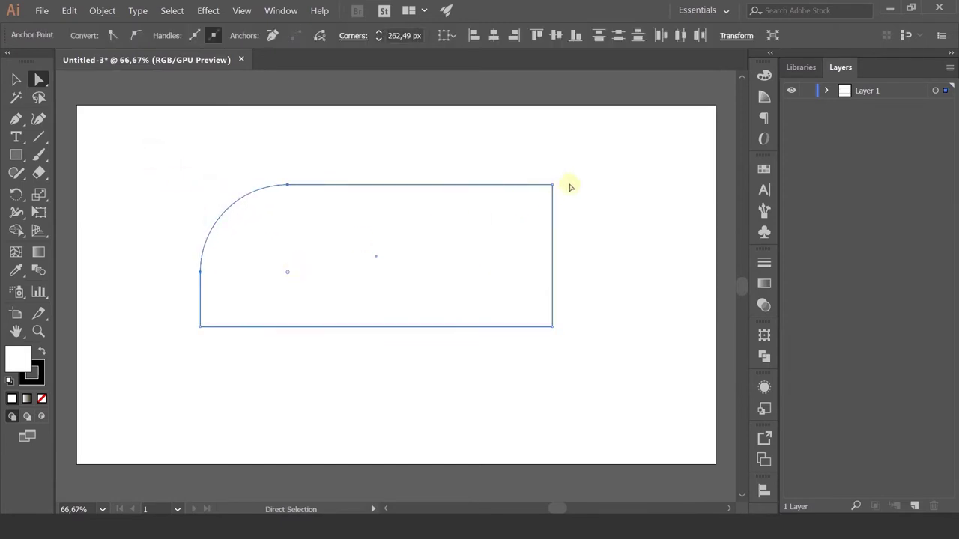
{"action": "left_click_drag", "start_coordinate": [544, 197], "coordinate": [383, 360]}
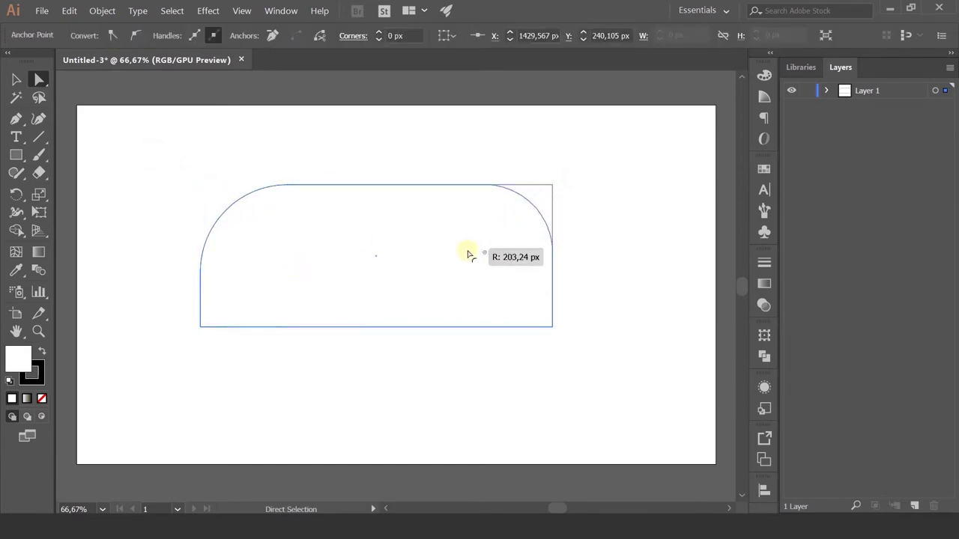
{"action": "left_click", "coordinate": [384, 360]}
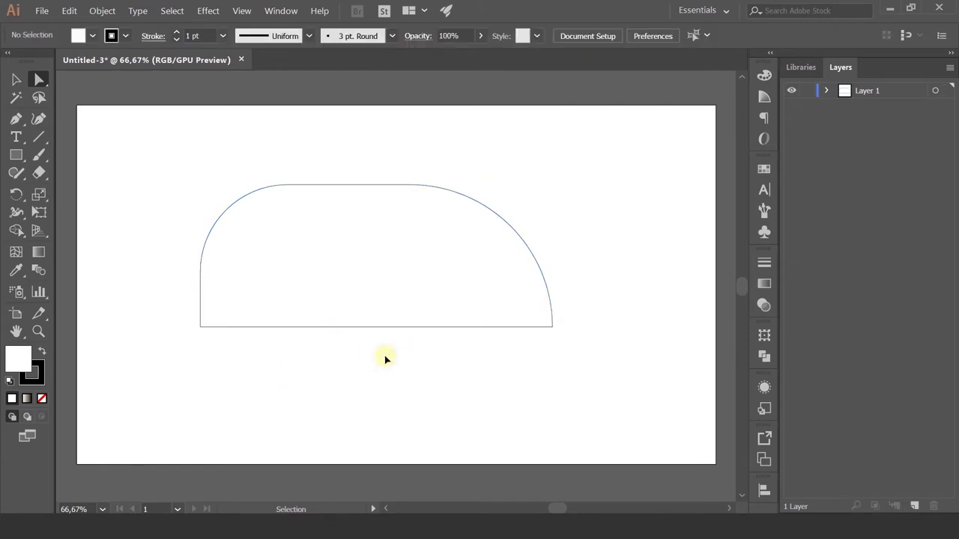
{"action": "key", "text": "ctrl+z"}
{"action": "key", "text": "ctrl+z"}
{"action": "key", "text": "ctrl+z"}
{"action": "key", "text": "ctrl+z"}
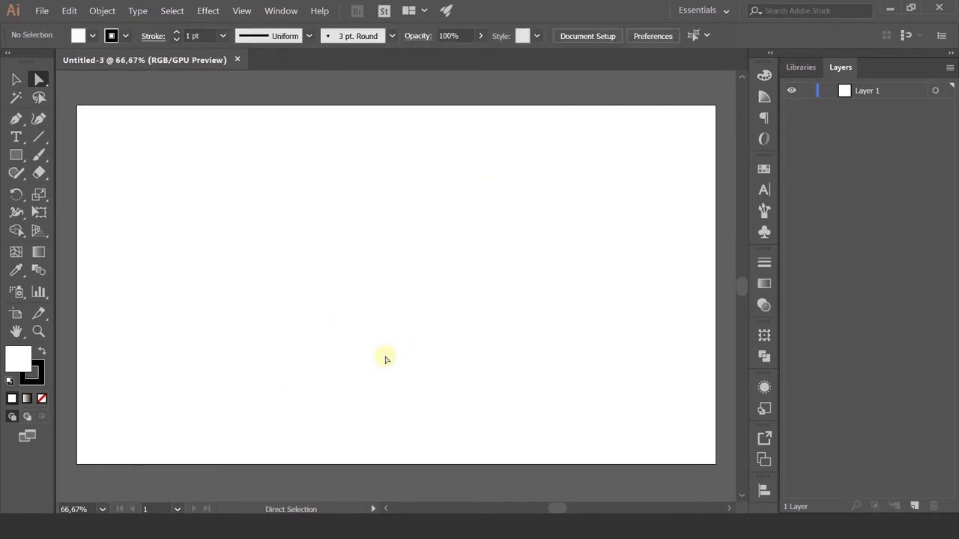
{"action": "left_click", "coordinate": [16, 98]}
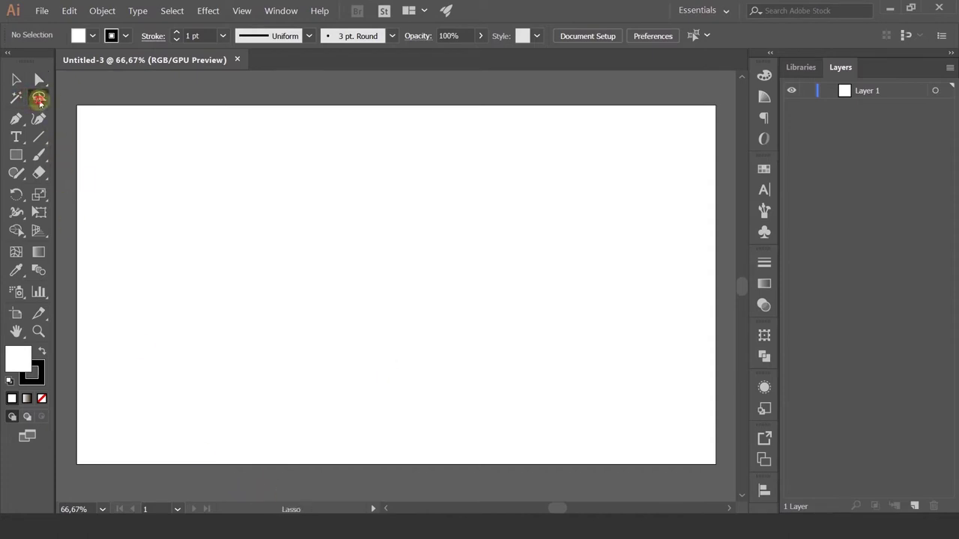
{"action": "left_click", "coordinate": [16, 97]}
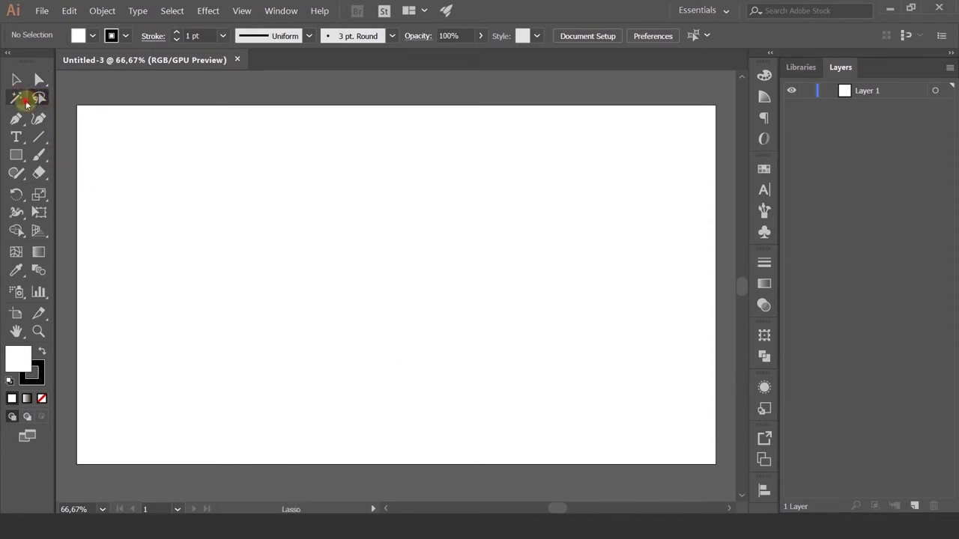
{"action": "left_click", "coordinate": [26, 102]}
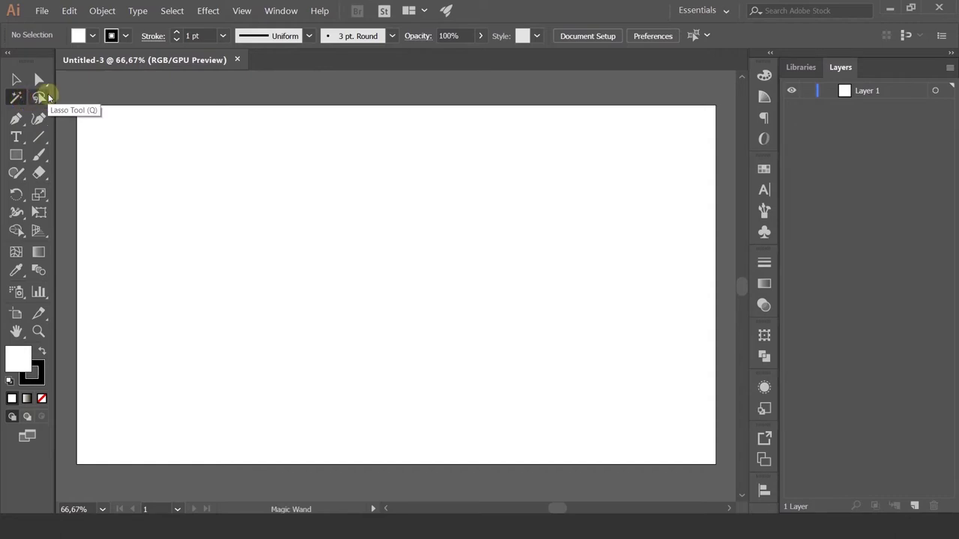
Draw a Pen path of smooth curved anchors winding around the artboard
{"action": "left_click", "coordinate": [16, 121]}
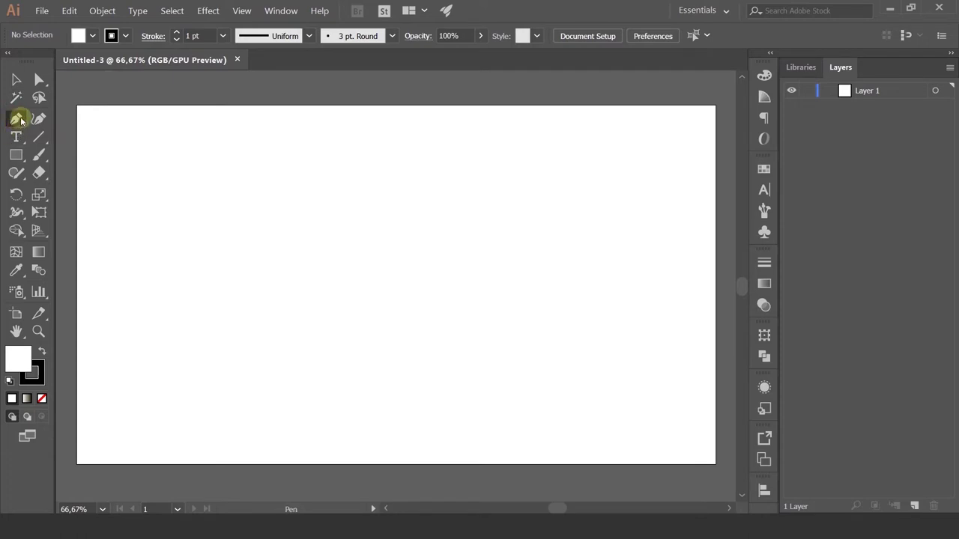
{"action": "left_click", "coordinate": [210, 149]}
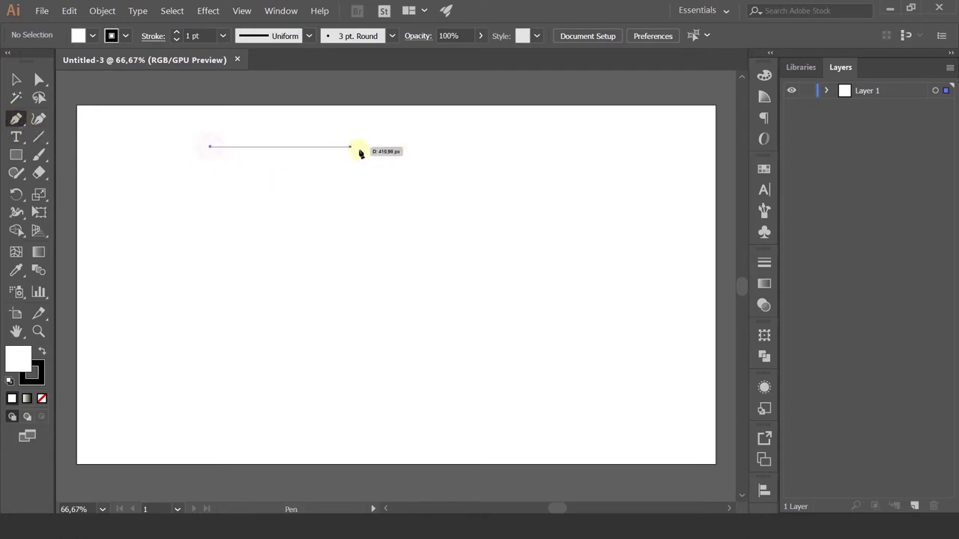
{"action": "left_click_drag", "start_coordinate": [360, 150], "coordinate": [418, 188]}
{"action": "left_click", "coordinate": [558, 237], "text": "ctrl"}
{"action": "left_click_drag", "start_coordinate": [554, 238], "coordinate": [639, 231]}
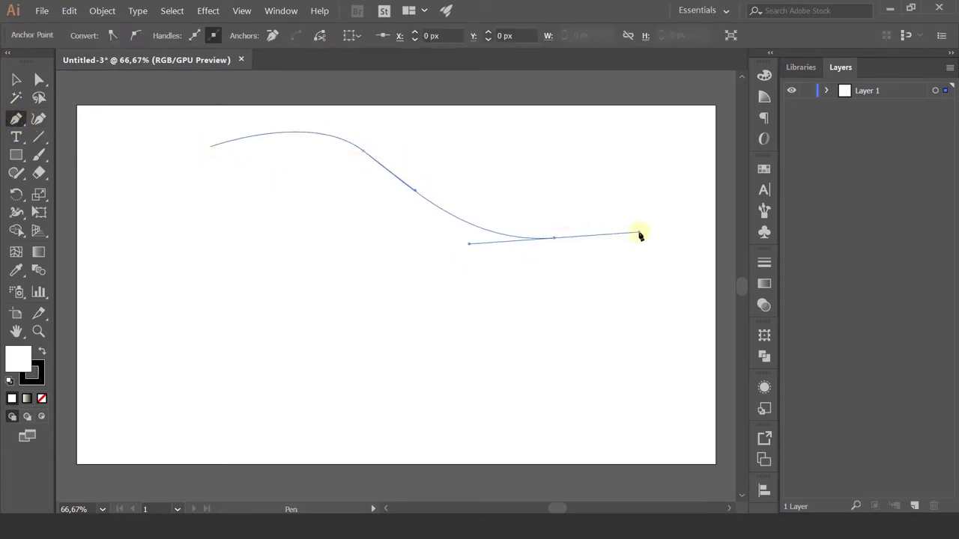
{"action": "left_click_drag", "start_coordinate": [548, 382], "coordinate": [428, 382]}
{"action": "left_click_drag", "start_coordinate": [412, 283], "coordinate": [395, 267]}
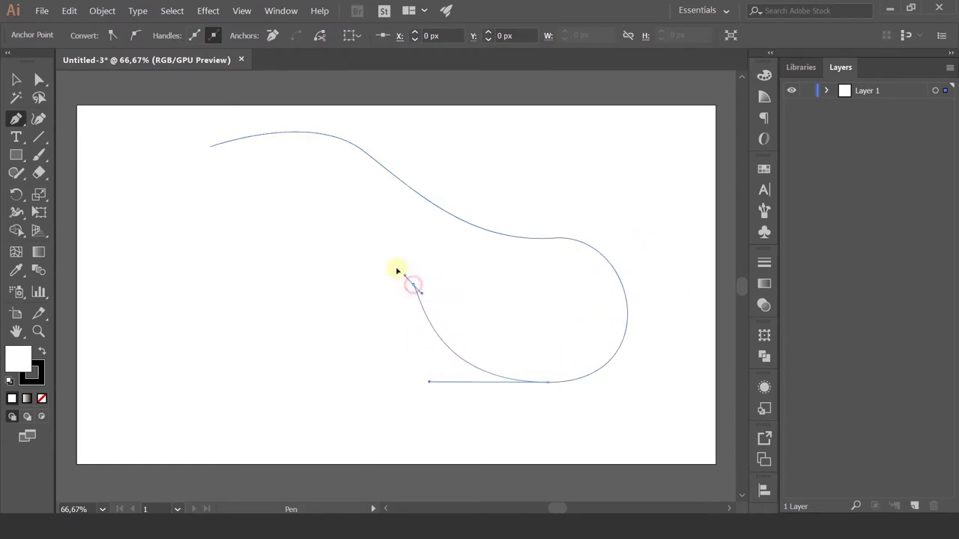
{"action": "left_click_drag", "start_coordinate": [214, 270], "coordinate": [133, 348]}
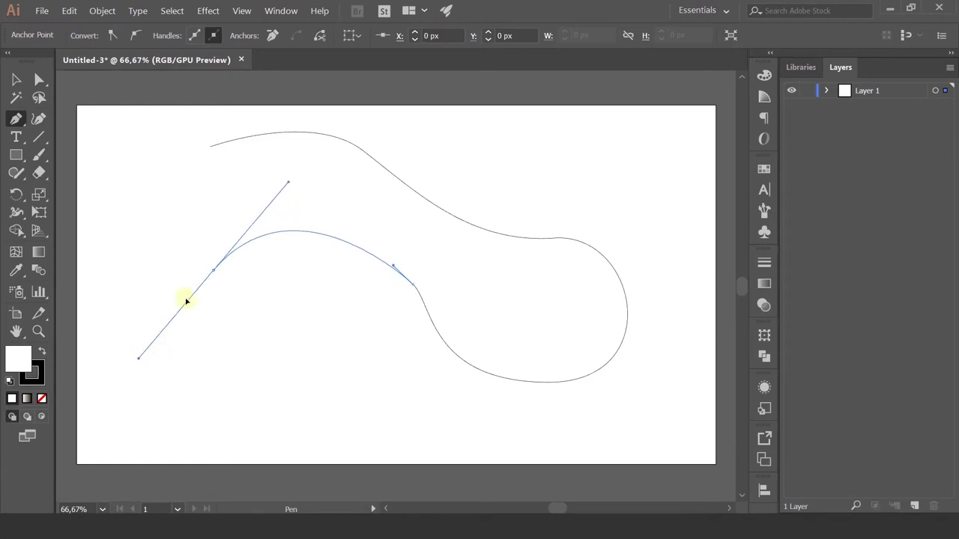
{"action": "left_click_drag", "start_coordinate": [150, 189], "coordinate": [199, 144]}
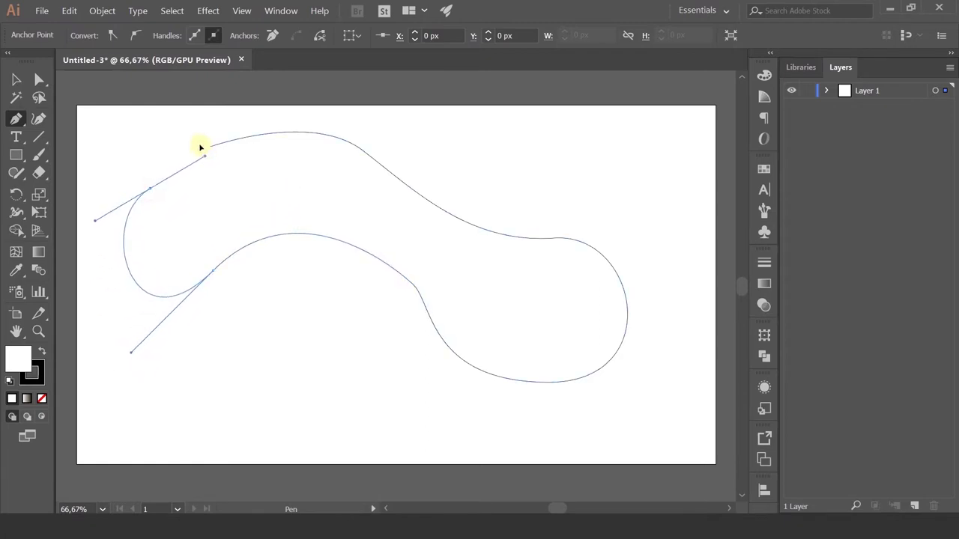
Extend the path with straight zigzag corner segments, then start undoing it
{"action": "left_click", "coordinate": [335, 190]}
{"action": "left_click", "coordinate": [507, 156]}
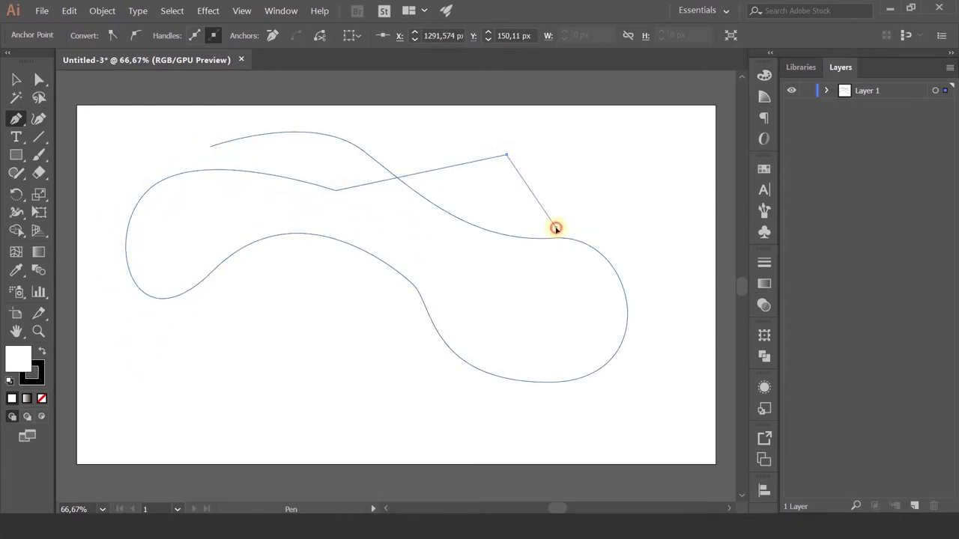
{"action": "left_click", "coordinate": [555, 227]}
{"action": "left_click", "coordinate": [627, 185]}
{"action": "left_click", "coordinate": [668, 271]}
{"action": "left_click", "coordinate": [144, 361]}
{"action": "left_click", "coordinate": [314, 302]}
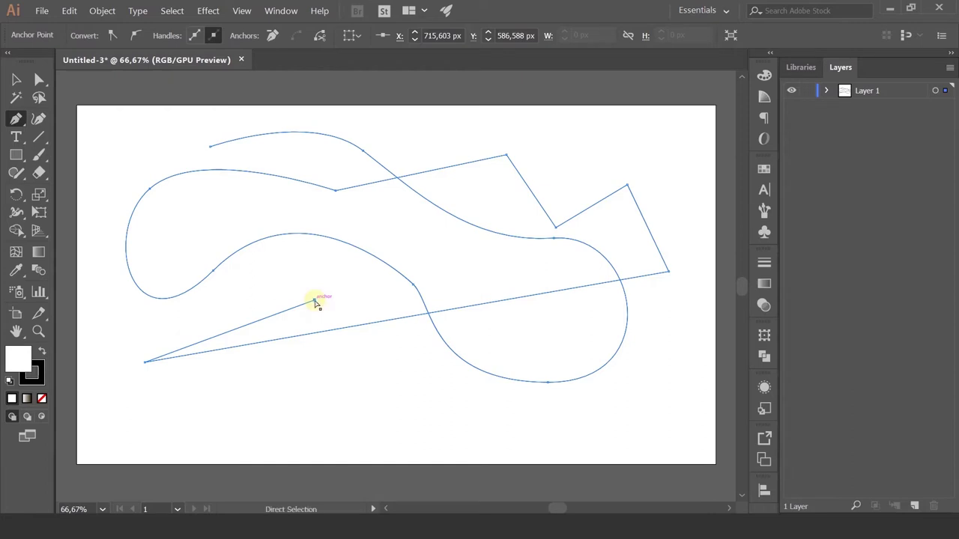
{"action": "key", "text": "ctrl+z"}
{"action": "key", "text": "ctrl+z"}
Undo the old path and draw a closed teardrop pointed at the left
{"action": "key", "text": "ctrl+z"}
{"action": "key", "text": "ctrl+z"}
{"action": "key", "text": "ctrl+z"}
{"action": "key", "text": "ctrl+z"}
{"action": "key", "text": "ctrl+z"}
{"action": "key", "text": "ctrl+z"}
{"action": "key", "text": "ctrl+z"}
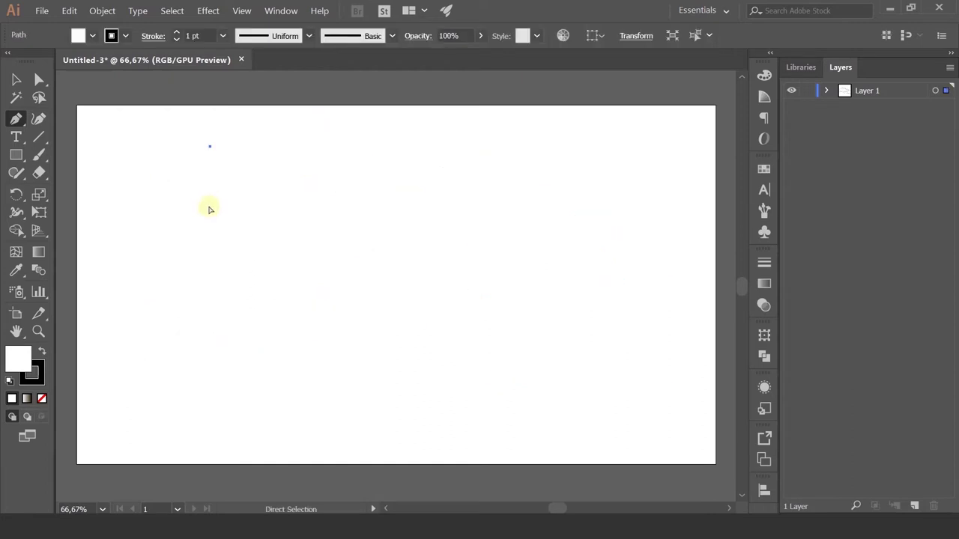
{"action": "key", "text": "ctrl+z"}
{"action": "left_click", "coordinate": [210, 240]}
{"action": "left_click_drag", "start_coordinate": [460, 244], "coordinate": [522, 290]}
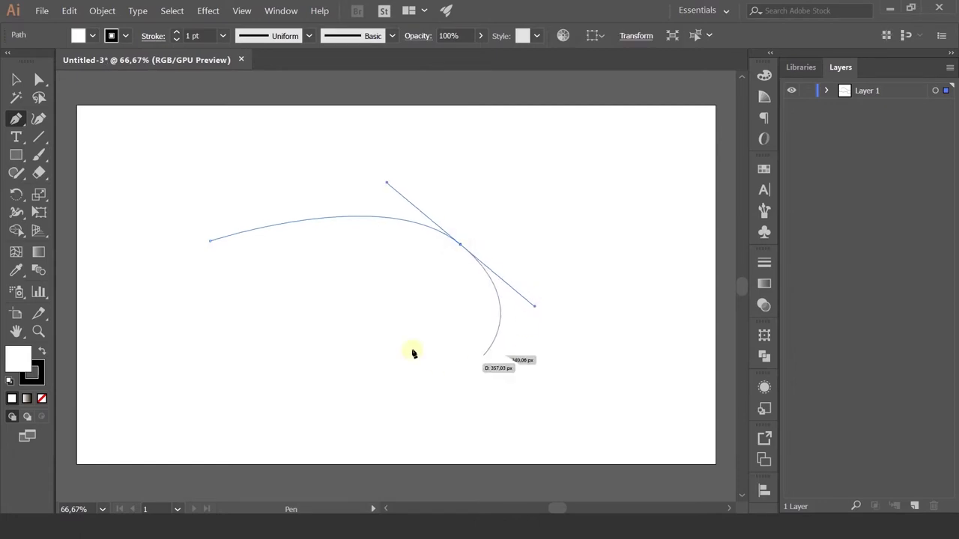
{"action": "left_click_drag", "start_coordinate": [403, 346], "coordinate": [338, 328]}
{"action": "left_click", "coordinate": [211, 242]}
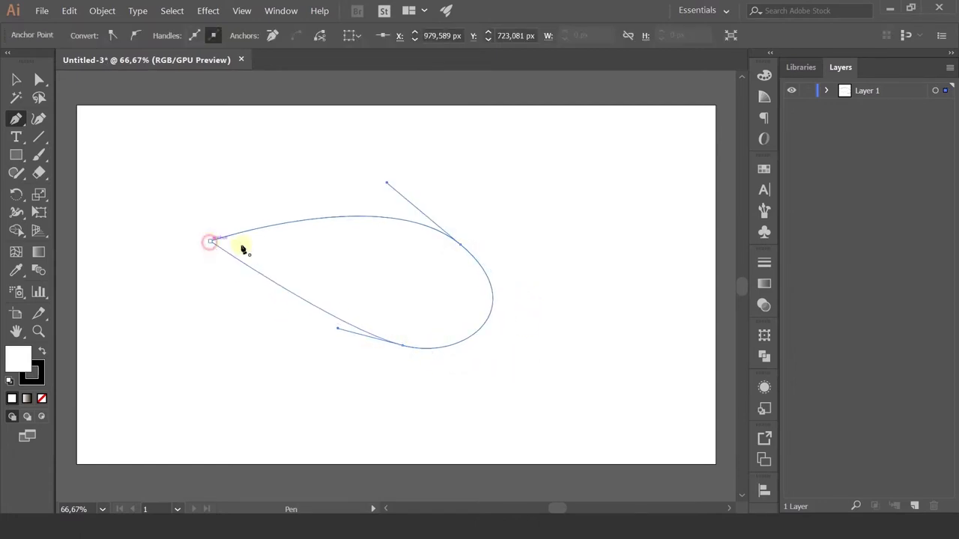
Reshape the teardrop's right and lower anchors with Direct Selection, undoing the last change
{"action": "left_click", "coordinate": [39, 80]}
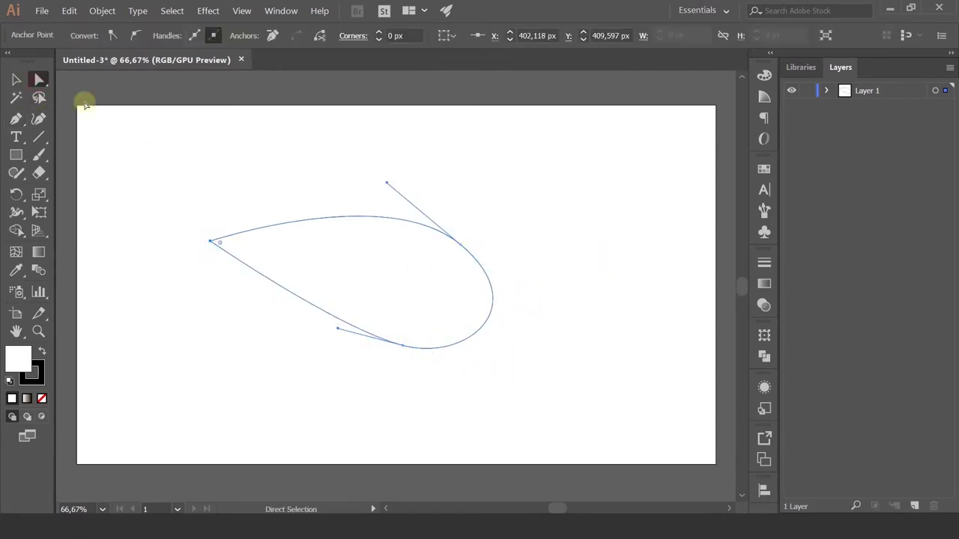
{"action": "left_click_drag", "start_coordinate": [494, 224], "coordinate": [421, 278]}
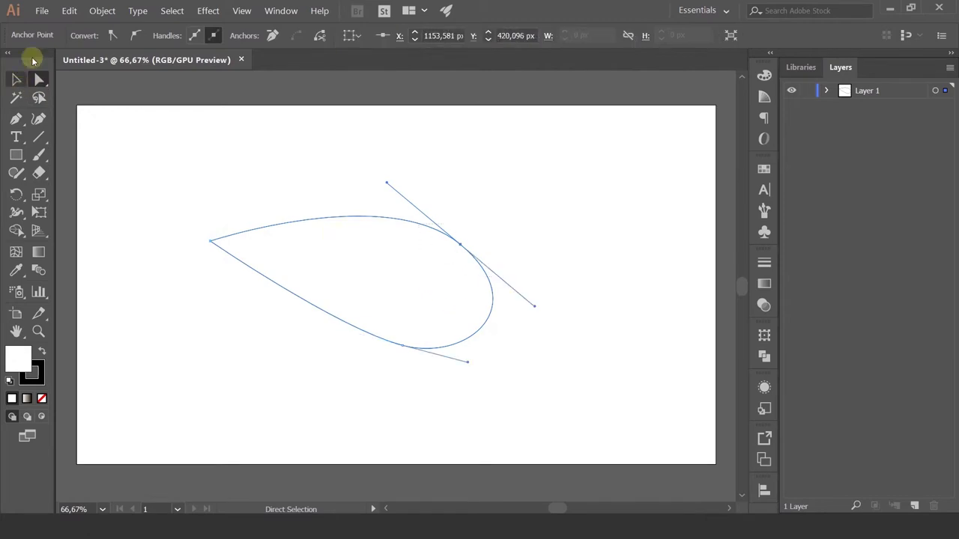
{"action": "left_click_drag", "start_coordinate": [463, 245], "coordinate": [522, 232]}
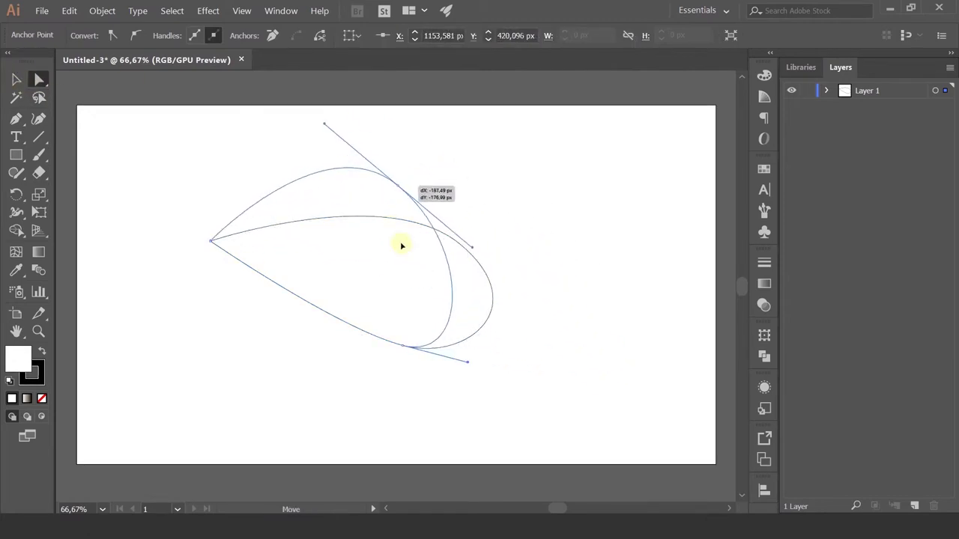
{"action": "left_click_drag", "start_coordinate": [522, 232], "coordinate": [499, 242]}
{"action": "mouse_move", "coordinate": [403, 346]}
{"action": "left_mouse_down"}
{"action": "mouse_move", "coordinate": [370, 365]}
{"action": "mouse_move", "coordinate": [534, 384]}
{"action": "left_mouse_up"}
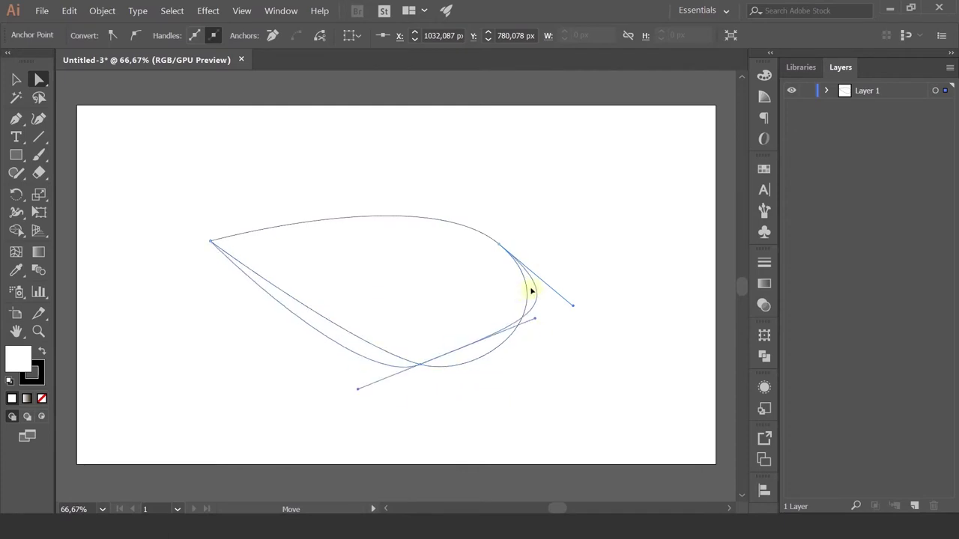
{"action": "key", "text": "ctrl+z"}
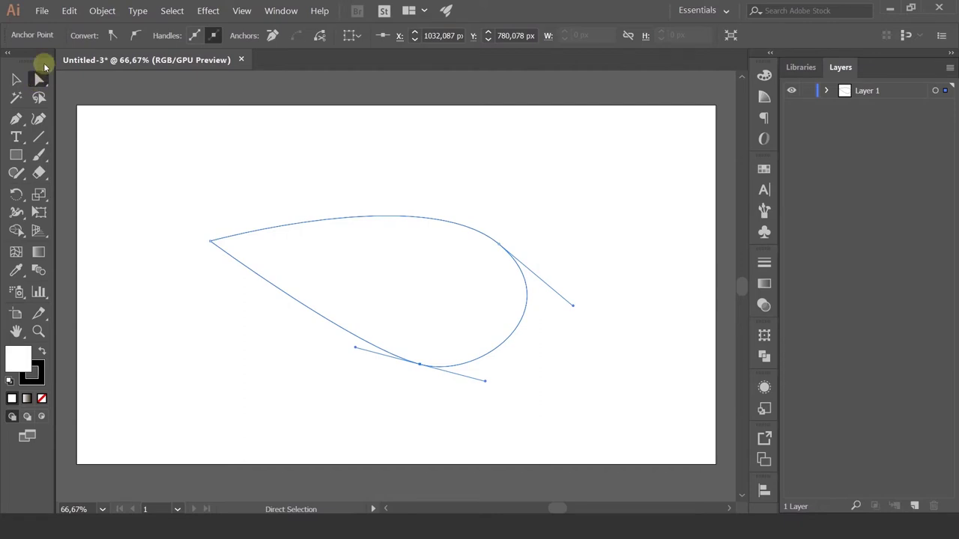
{"action": "left_click", "coordinate": [25, 128]}
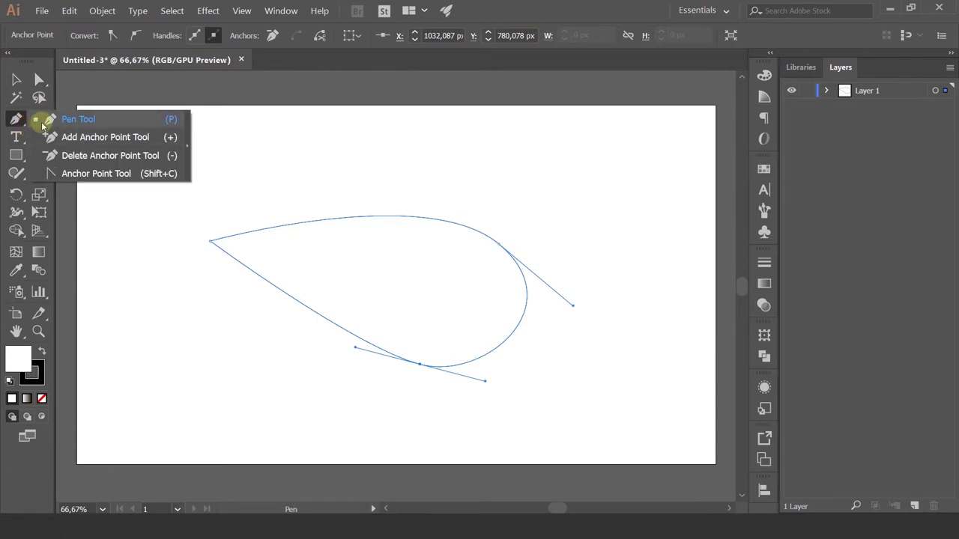
Add an anchor point on the teardrop's top curve, dismissing the warning alert
{"action": "left_click", "coordinate": [136, 137]}
{"action": "left_click", "coordinate": [325, 219]}
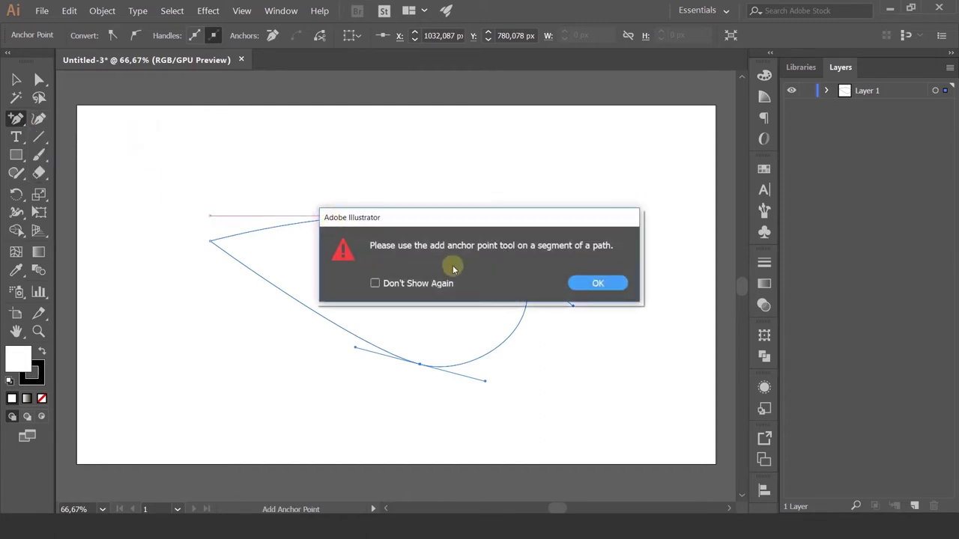
{"action": "left_click", "coordinate": [401, 283]}
{"action": "left_click", "coordinate": [591, 284]}
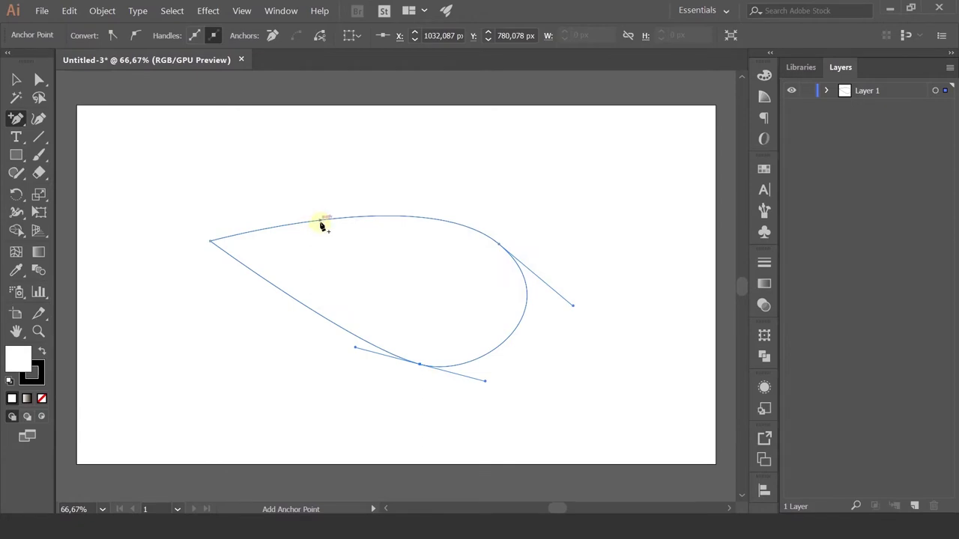
{"action": "left_click", "coordinate": [320, 221]}
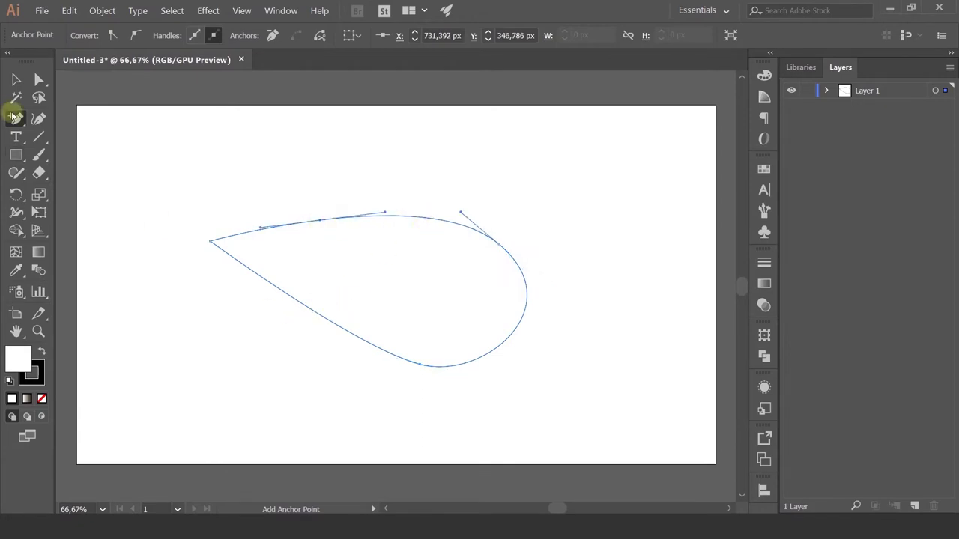
Delete that top-curve anchor again with the Delete Anchor Point tool
{"action": "left_click_drag", "start_coordinate": [16, 119], "coordinate": [64, 155]}
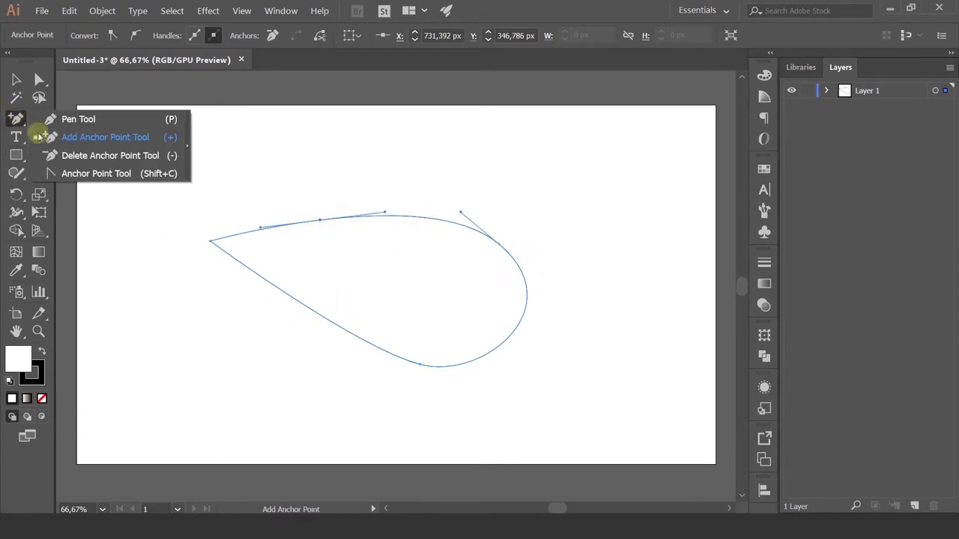
{"action": "left_click", "coordinate": [324, 225]}
{"action": "left_click", "coordinate": [360, 283]}
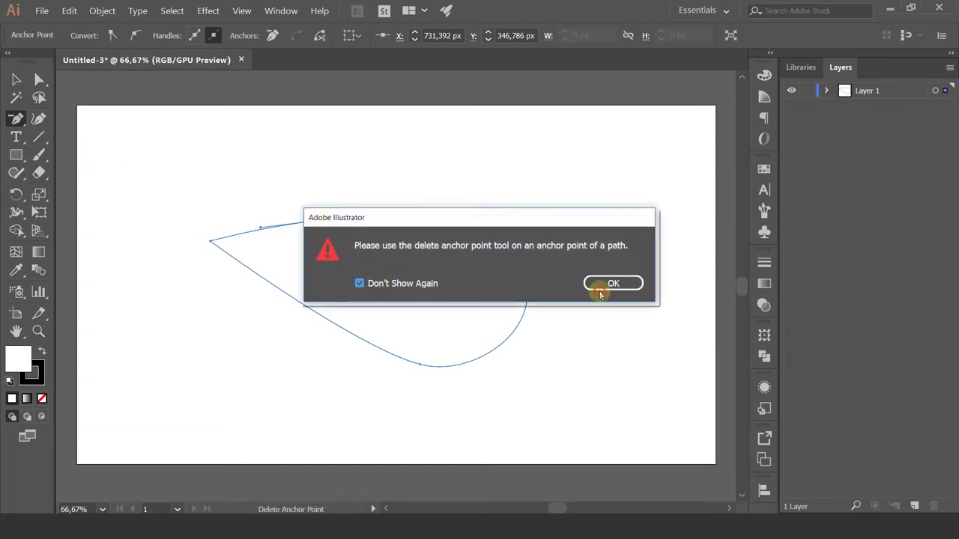
{"action": "left_click", "coordinate": [613, 283]}
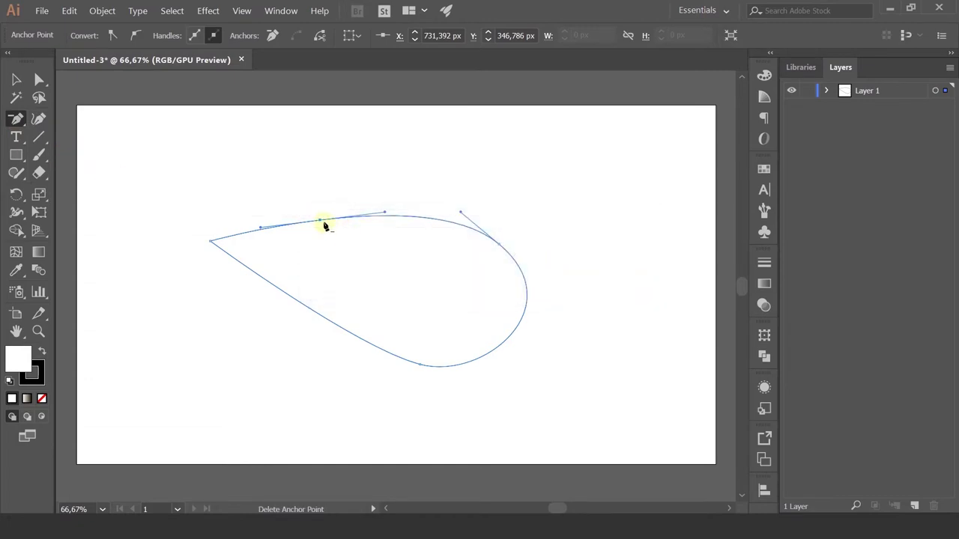
{"action": "left_click", "coordinate": [322, 223]}
{"action": "left_click_drag", "start_coordinate": [16, 119], "coordinate": [75, 179]}
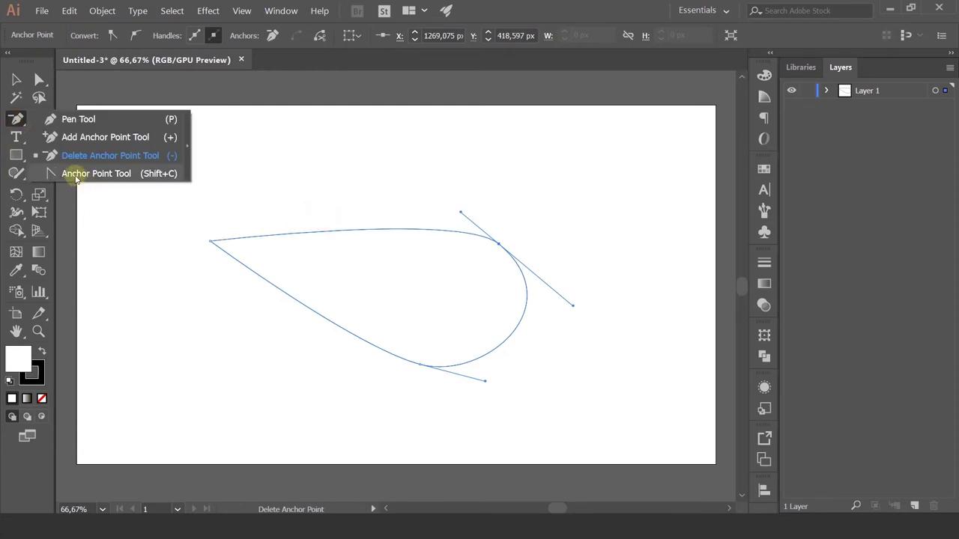
Drag the top-curve and bottom-anchor handles to reshape the teardrop
{"action": "left_click", "coordinate": [75, 179]}
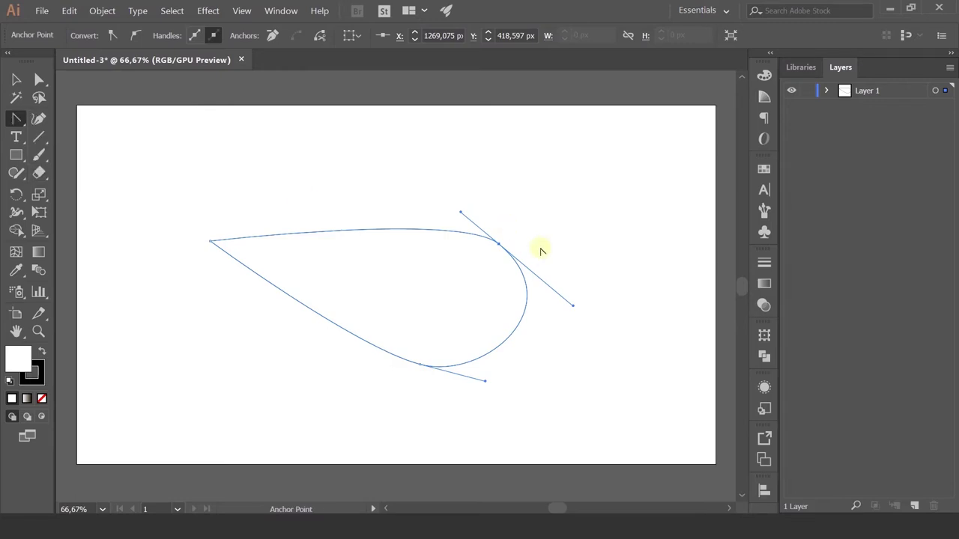
{"action": "left_click_drag", "start_coordinate": [461, 213], "coordinate": [493, 99]}
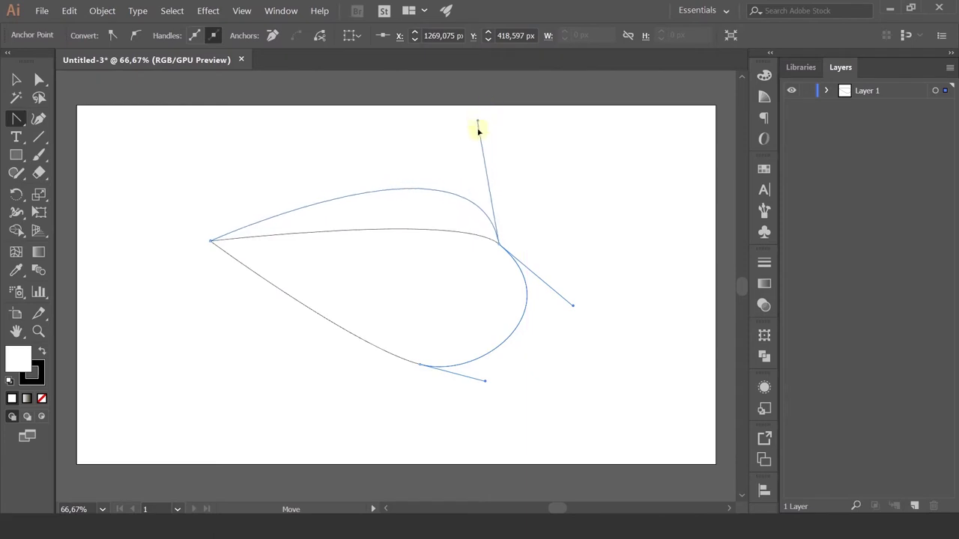
{"action": "left_click_drag", "start_coordinate": [493, 99], "coordinate": [486, 148]}
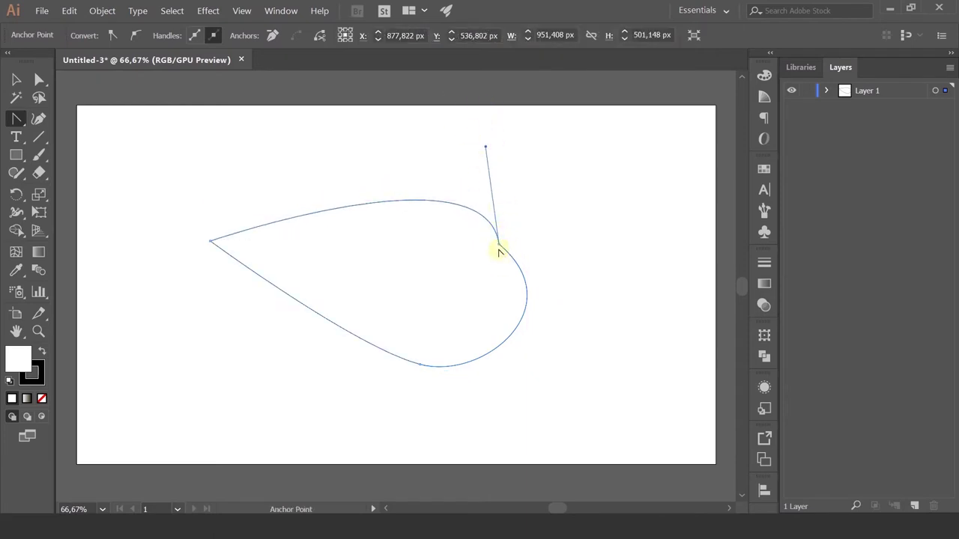
{"action": "left_click_drag", "start_coordinate": [487, 148], "coordinate": [519, 139]}
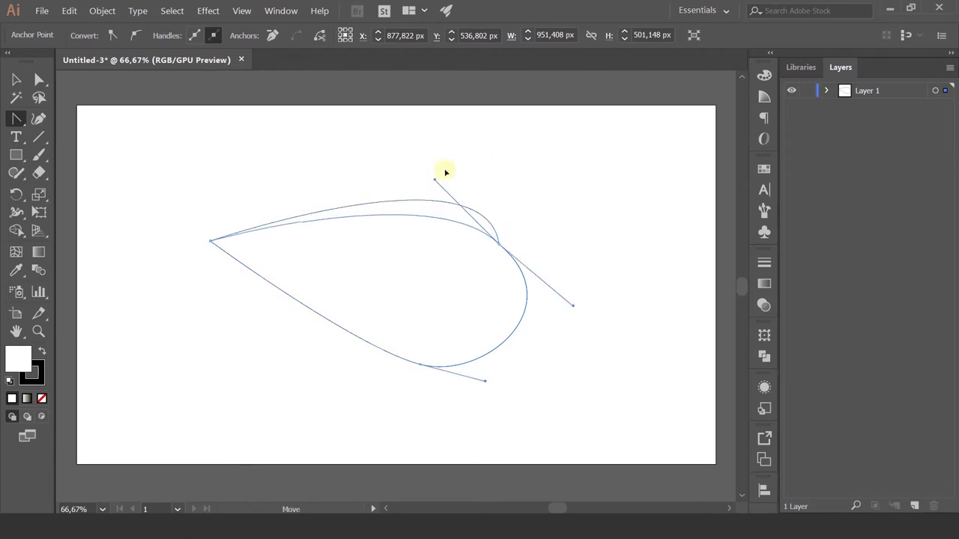
{"action": "left_click", "coordinate": [39, 80]}
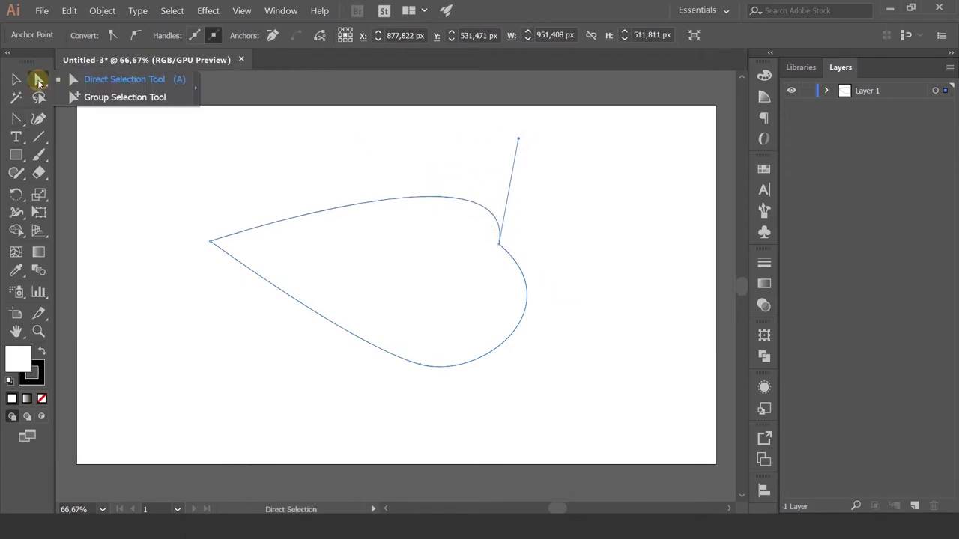
{"action": "double_click", "coordinate": [39, 79]}
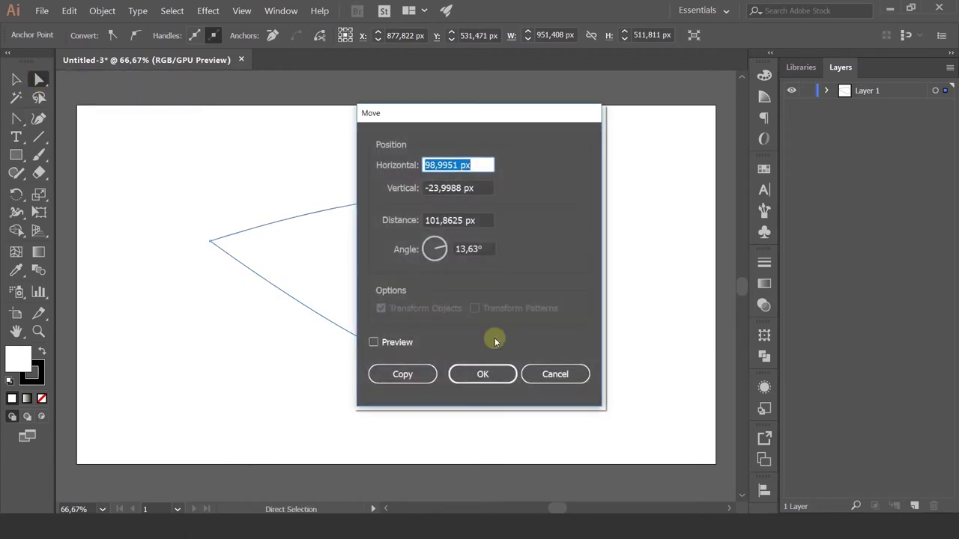
{"action": "left_click", "coordinate": [555, 375]}
{"action": "mouse_move", "coordinate": [359, 330]}
{"action": "left_mouse_down"}
{"action": "mouse_move", "coordinate": [485, 398]}
{"action": "mouse_move", "coordinate": [528, 359]}
{"action": "left_mouse_up"}
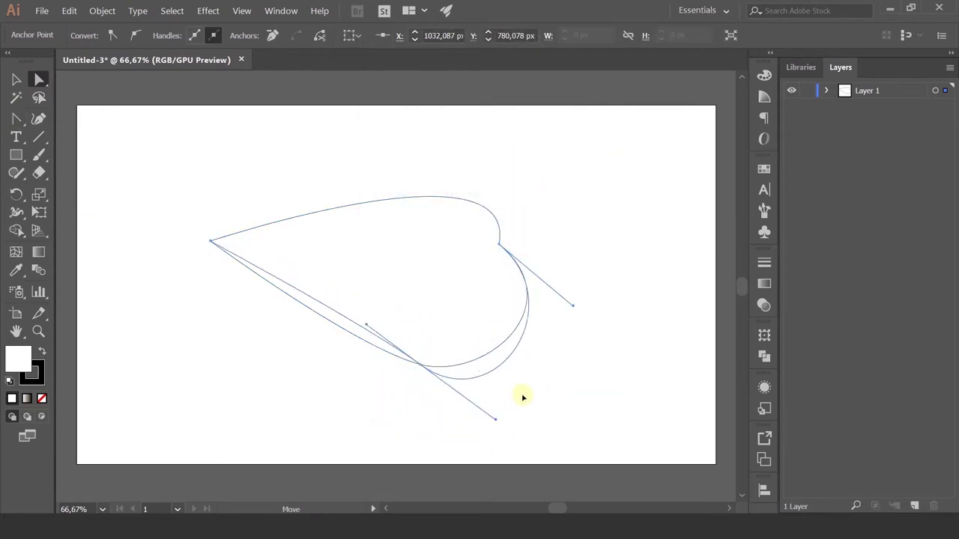
{"action": "left_click_drag", "start_coordinate": [528, 359], "coordinate": [523, 385]}
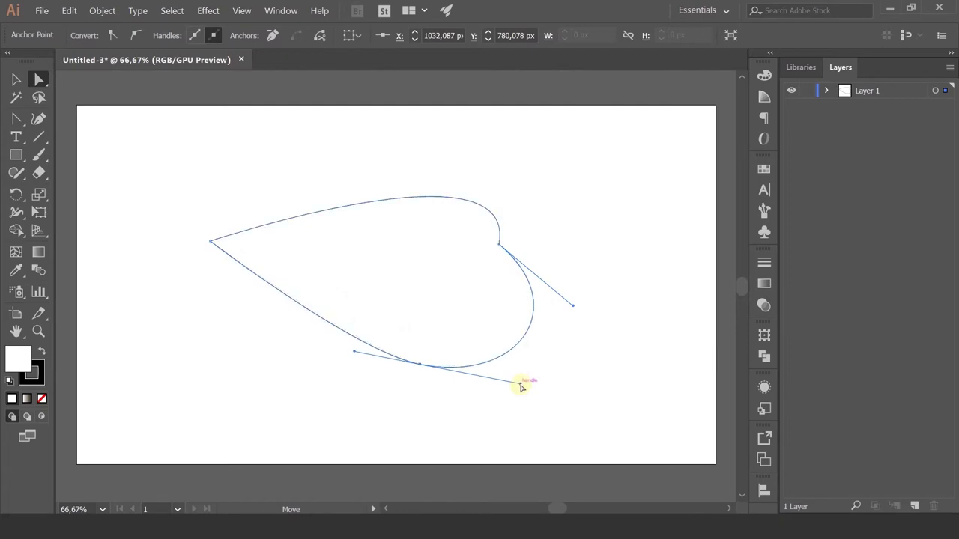
Convert the upper-right anchor to a corner and back, bending the top into a swoosh
{"action": "left_click", "coordinate": [13, 122]}
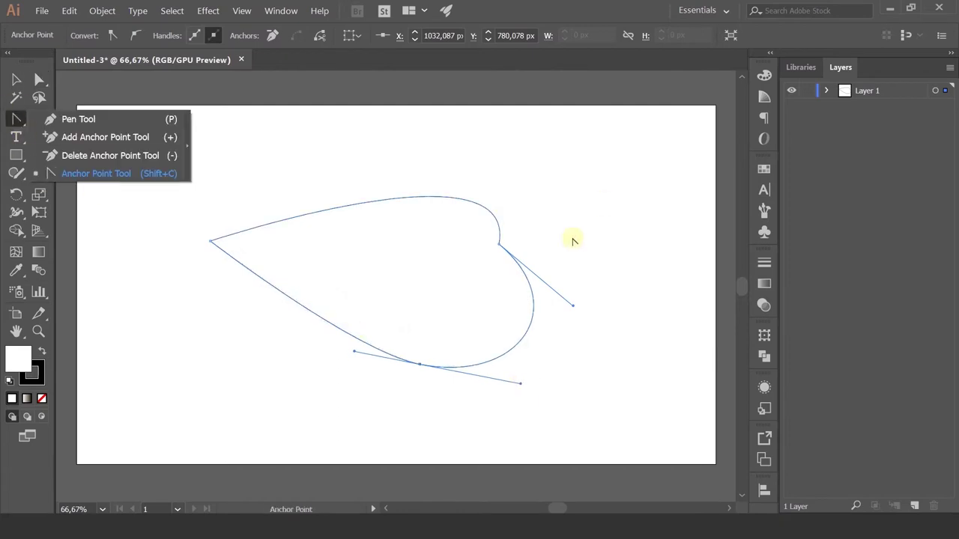
{"action": "left_click", "coordinate": [575, 307]}
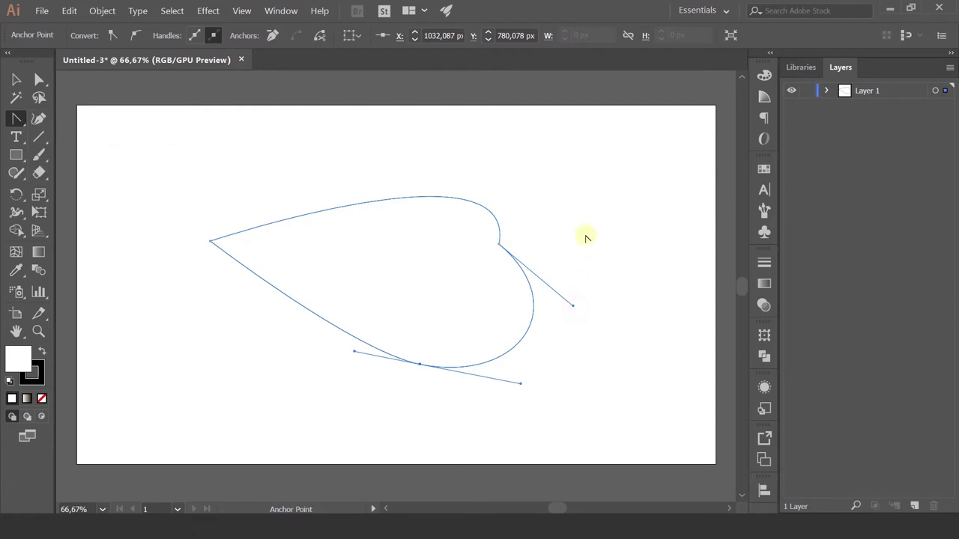
{"action": "left_click", "coordinate": [501, 245]}
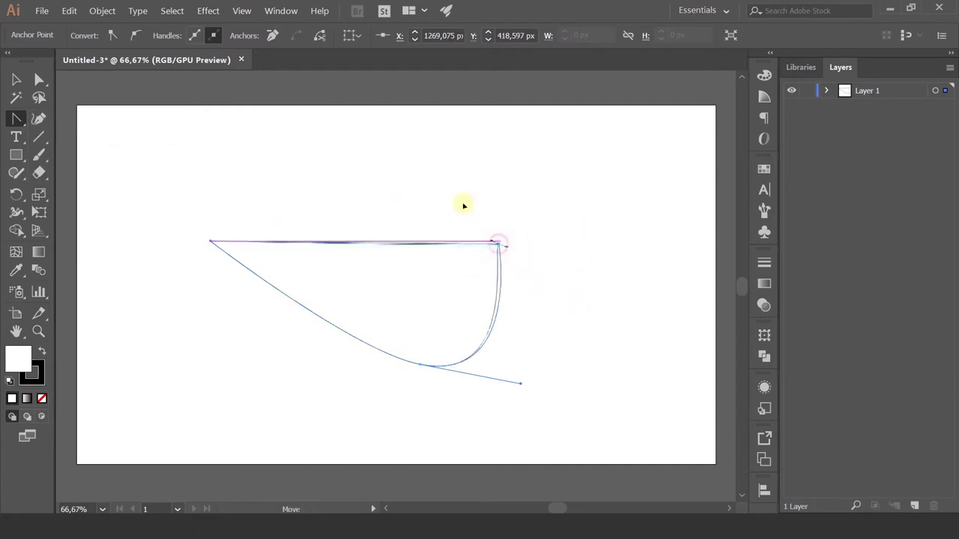
{"action": "left_click_drag", "start_coordinate": [498, 244], "coordinate": [567, 311]}
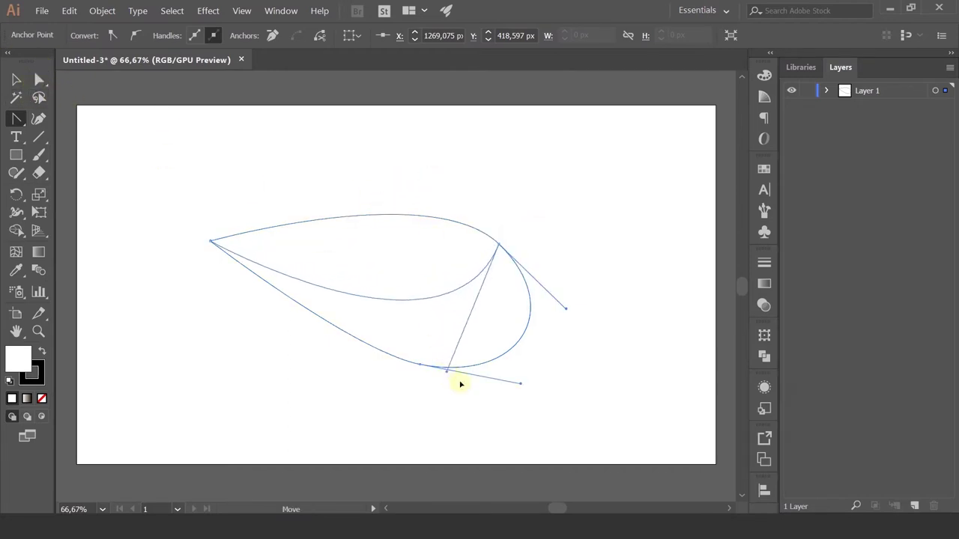
{"action": "left_click_drag", "start_coordinate": [432, 182], "coordinate": [471, 381]}
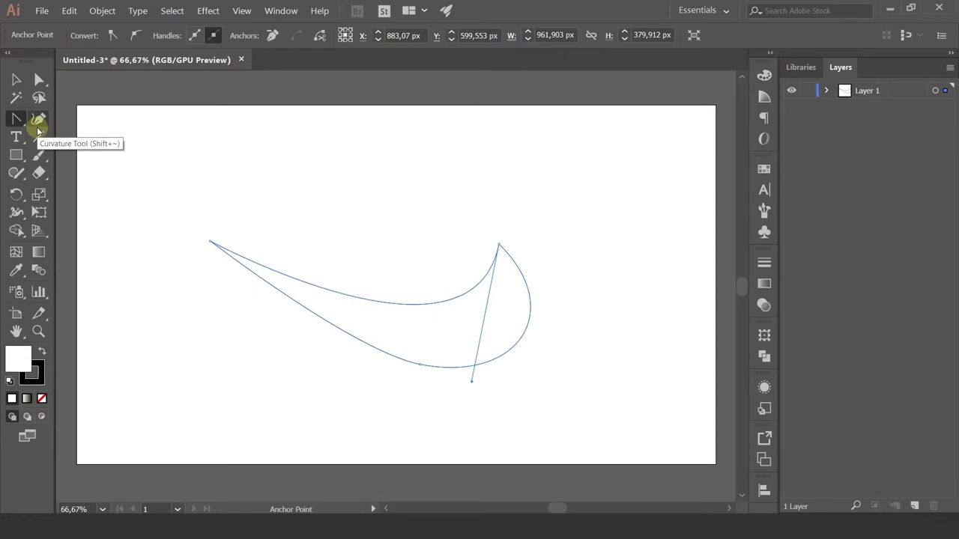
Marquee-select the swoosh path and delete it
{"action": "left_click", "coordinate": [23, 140]}
{"action": "left_click", "coordinate": [16, 79]}
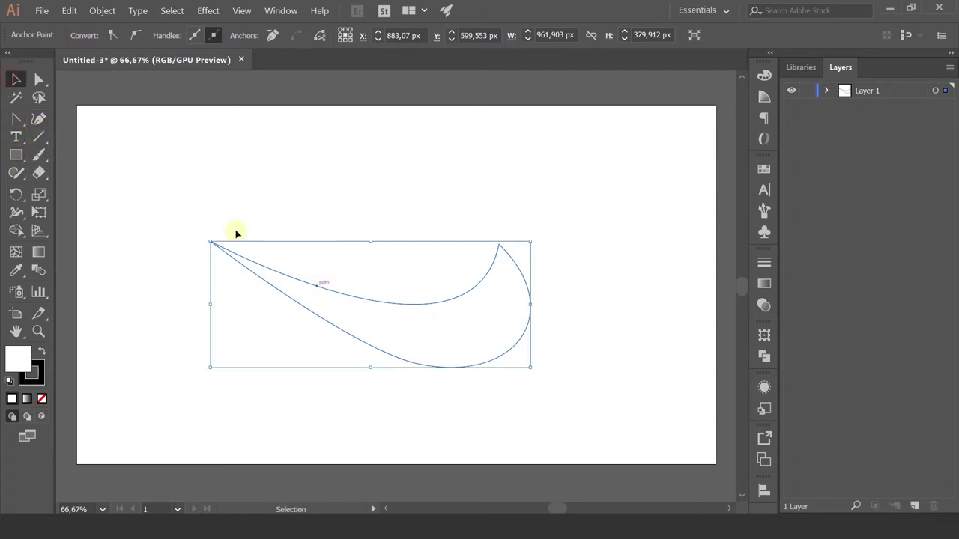
{"action": "left_click_drag", "start_coordinate": [175, 164], "coordinate": [617, 413]}
{"action": "key", "text": "Delete"}
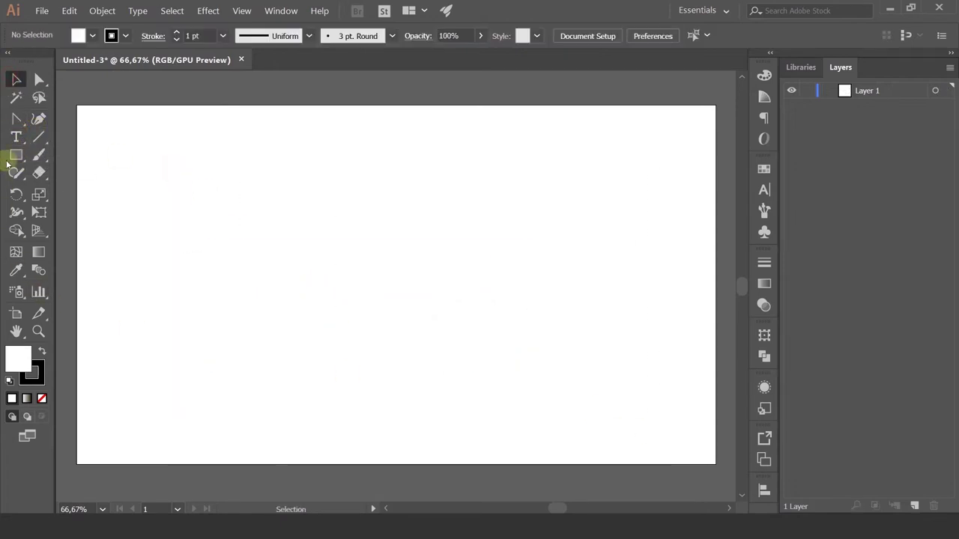
Place point placeholder text on the artboard at 22 pt
{"action": "left_click", "coordinate": [16, 140]}
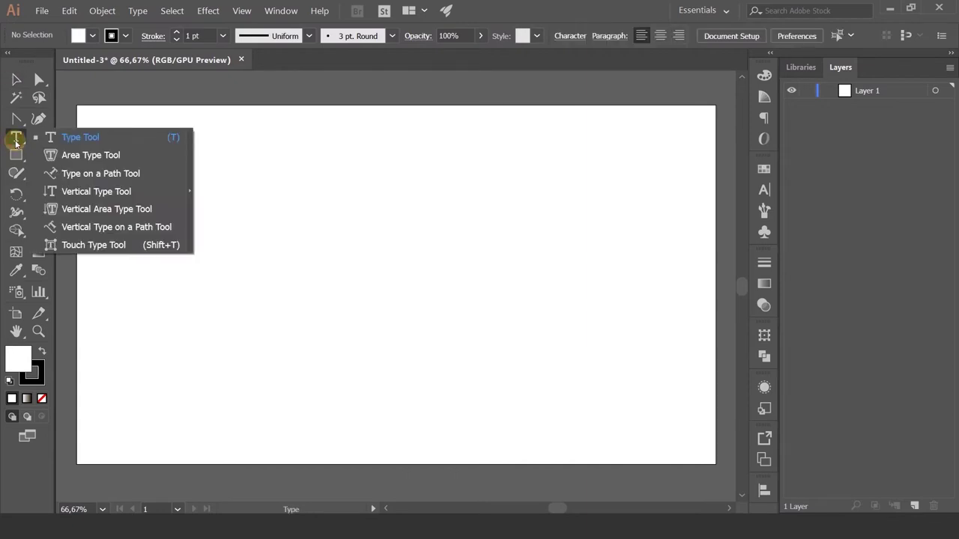
{"action": "left_click", "coordinate": [70, 139]}
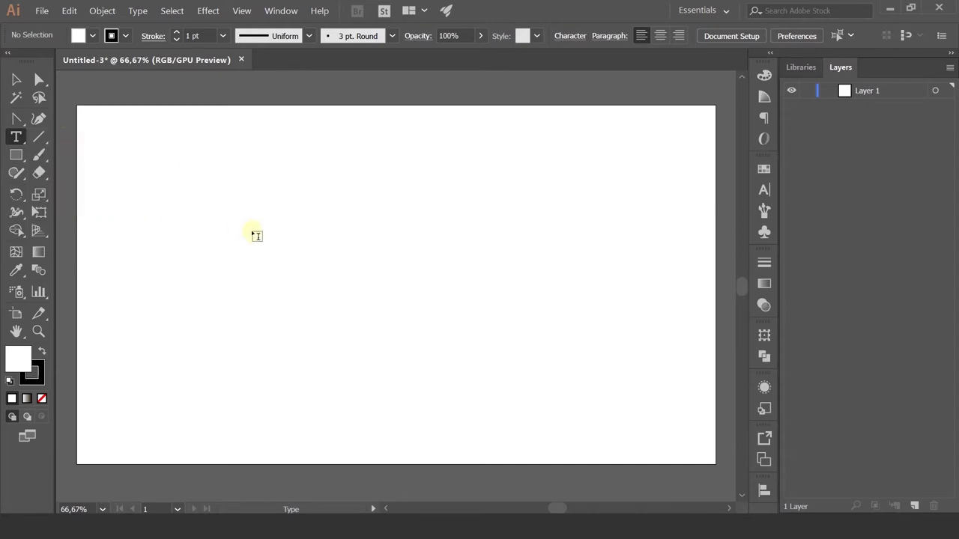
{"action": "left_click", "coordinate": [323, 188]}
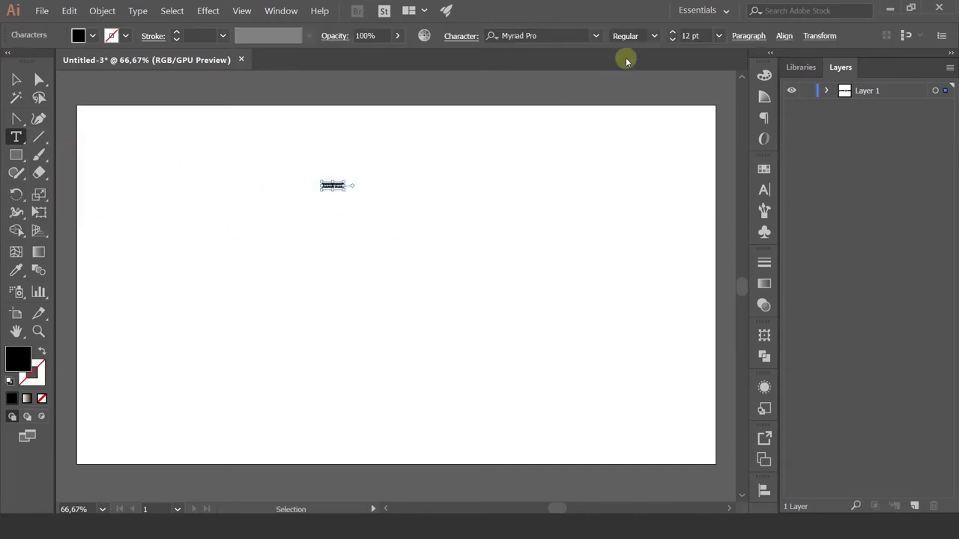
{"action": "left_click", "coordinate": [693, 35]}
{"action": "type", "text": "22"}
{"action": "key", "text": "Return"}
Scroll the font size up to 54 pt, keeping Myriad Pro Regular
{"action": "scroll", "coordinate": [696, 35], "scroll_direction": "up", "scroll_amount": 7}
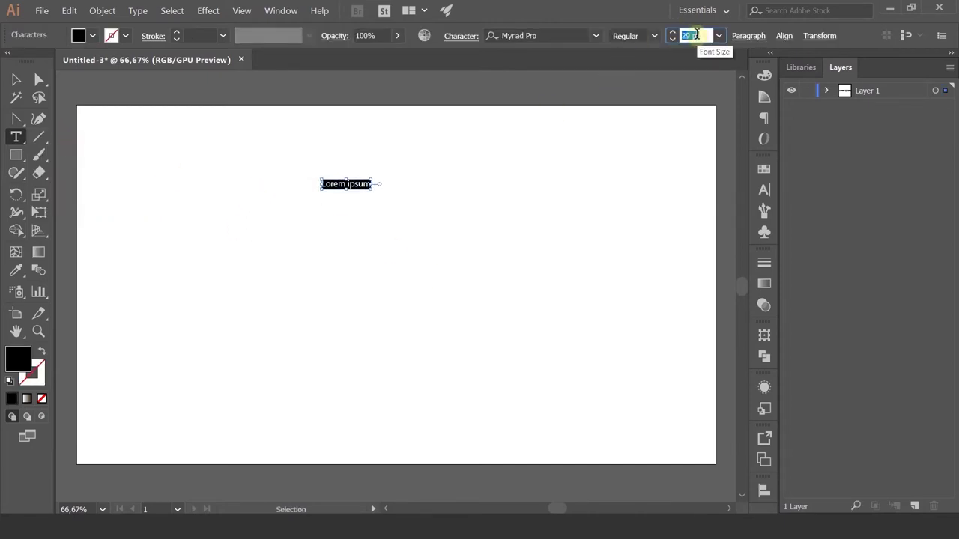
{"action": "scroll", "coordinate": [696, 36], "scroll_direction": "up", "scroll_amount": 7}
{"action": "scroll", "coordinate": [696, 35], "scroll_direction": "up", "scroll_amount": 7}
{"action": "scroll", "coordinate": [696, 35], "scroll_direction": "up", "scroll_amount": 7}
{"action": "scroll", "coordinate": [696, 35], "scroll_direction": "up", "scroll_amount": 4}
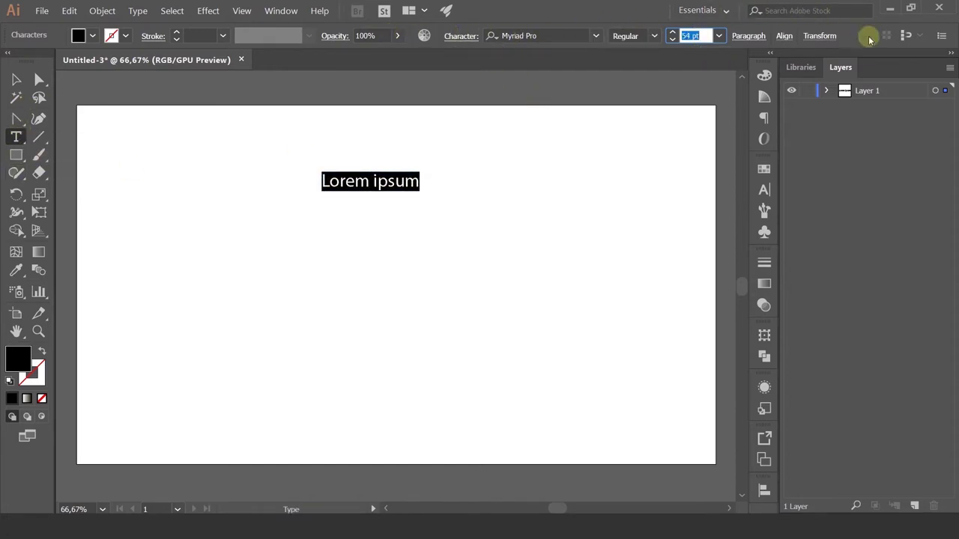
{"action": "left_click", "coordinate": [596, 35]}
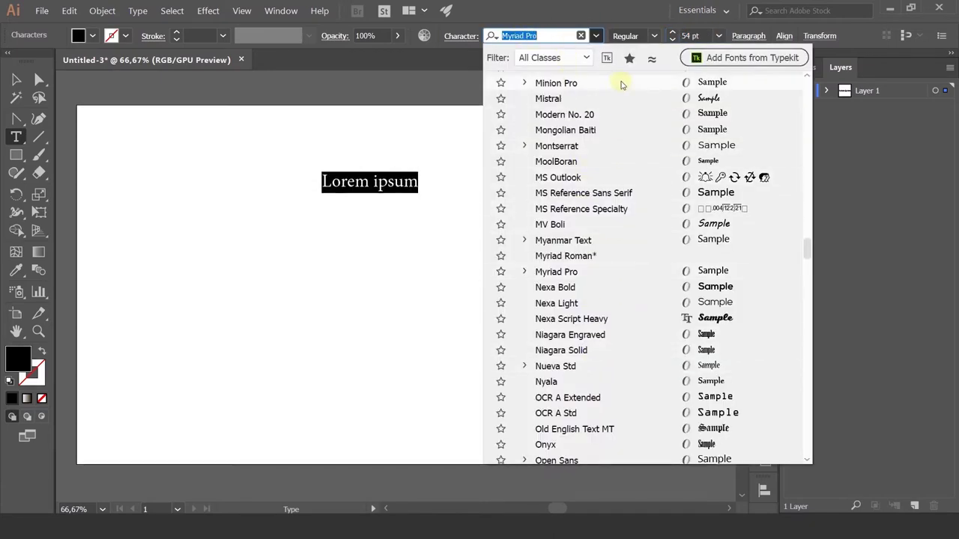
{"action": "left_click", "coordinate": [655, 36]}
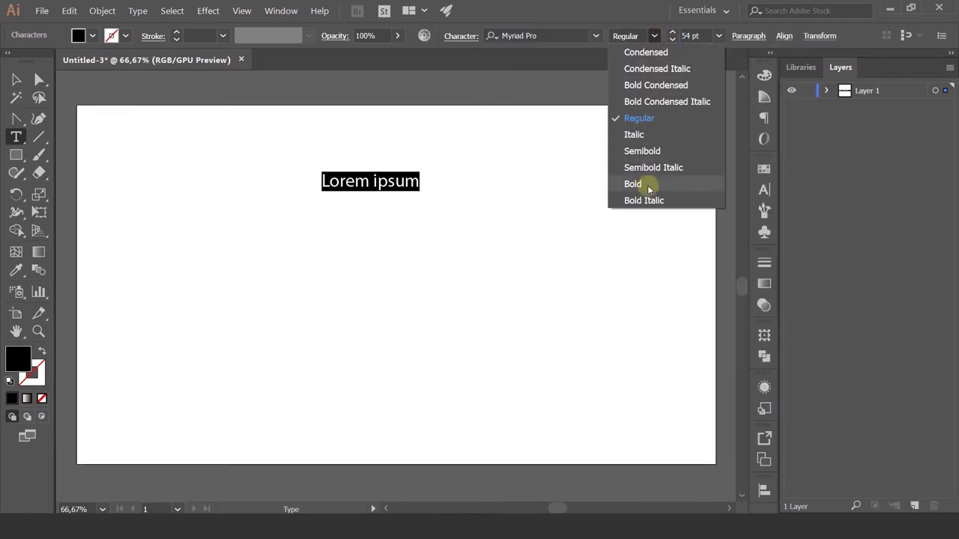
{"action": "left_click", "coordinate": [721, 27]}
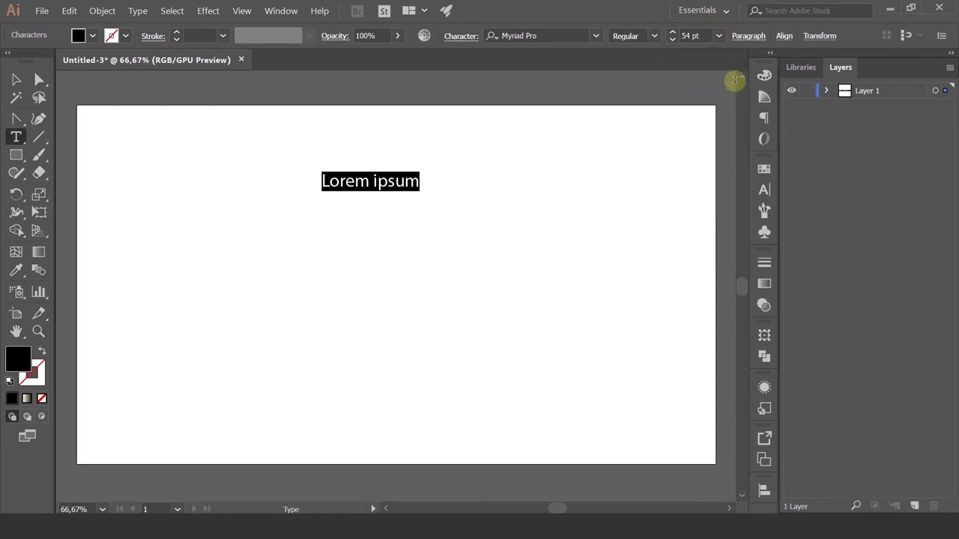
Try paragraph alignments, return to left-aligned, and undo an accidental text deletion
{"action": "left_click", "coordinate": [751, 36]}
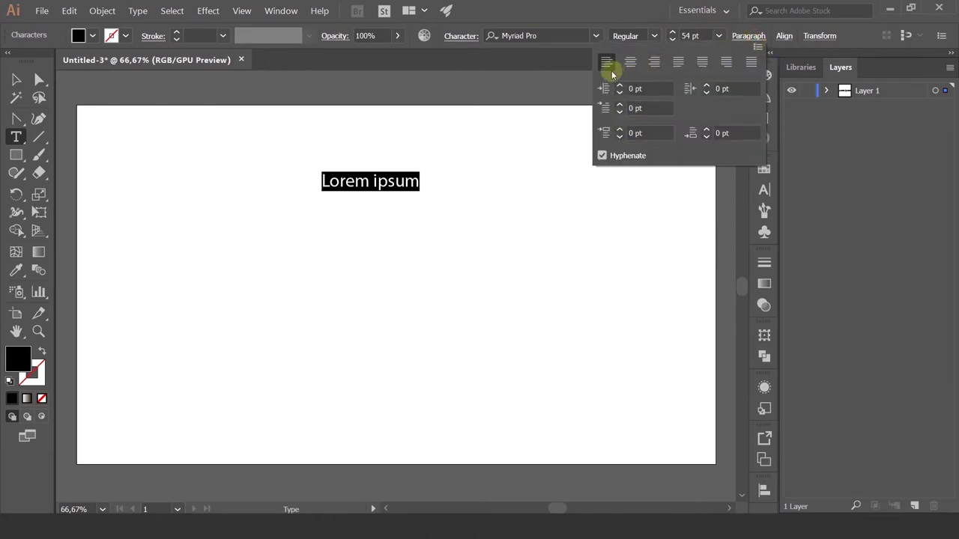
{"action": "left_click", "coordinate": [630, 62]}
{"action": "left_click", "coordinate": [631, 62]}
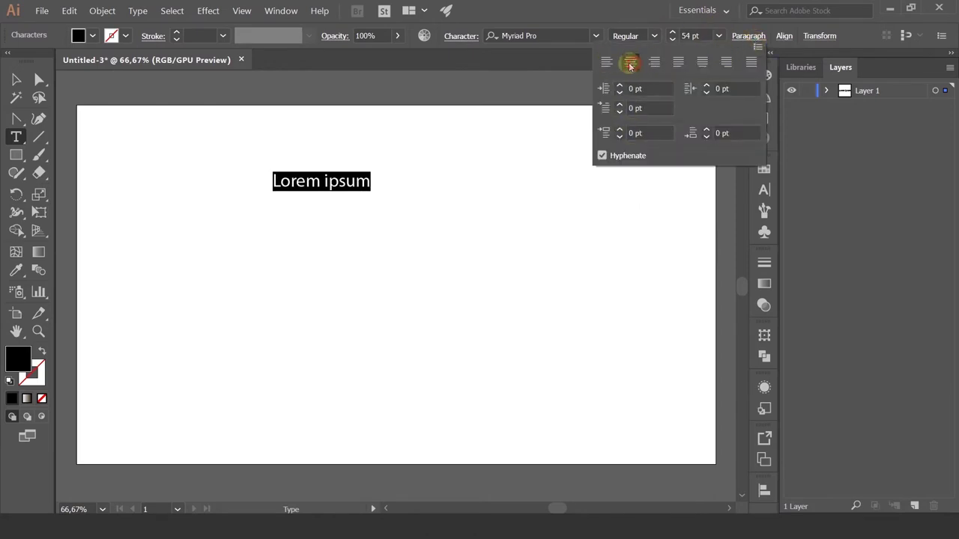
{"action": "left_click", "coordinate": [421, 182]}
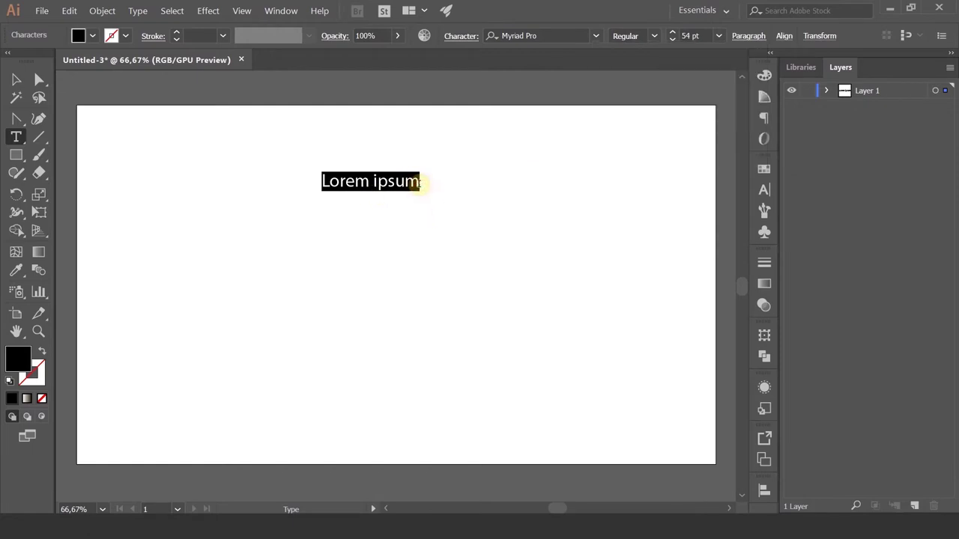
{"action": "key", "text": "BackSpace"}
{"action": "key", "text": "ctrl+z"}
{"action": "type", "text": "апролджпр"}
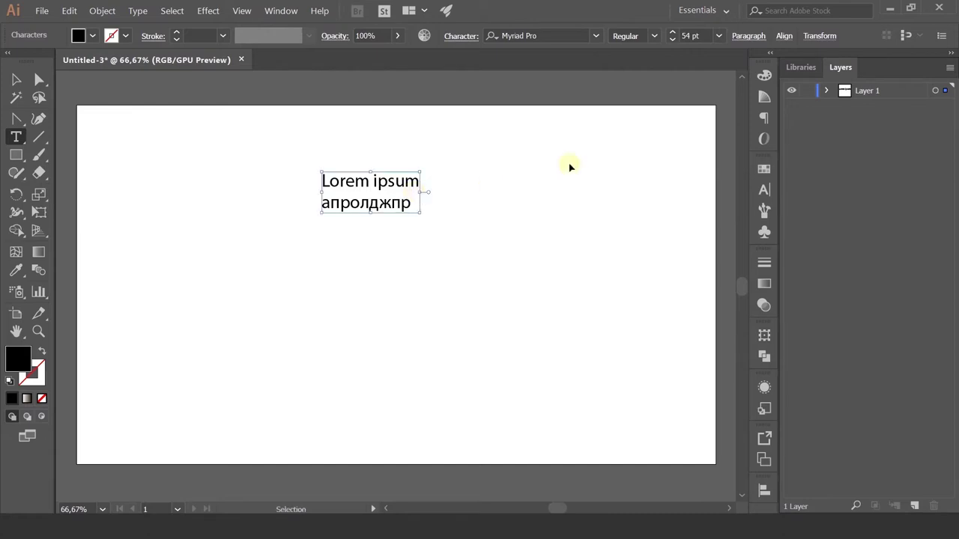
Select all text and test Space Before Paragraph, undoing back to normal spacing
{"action": "key", "text": "ctrl+a"}
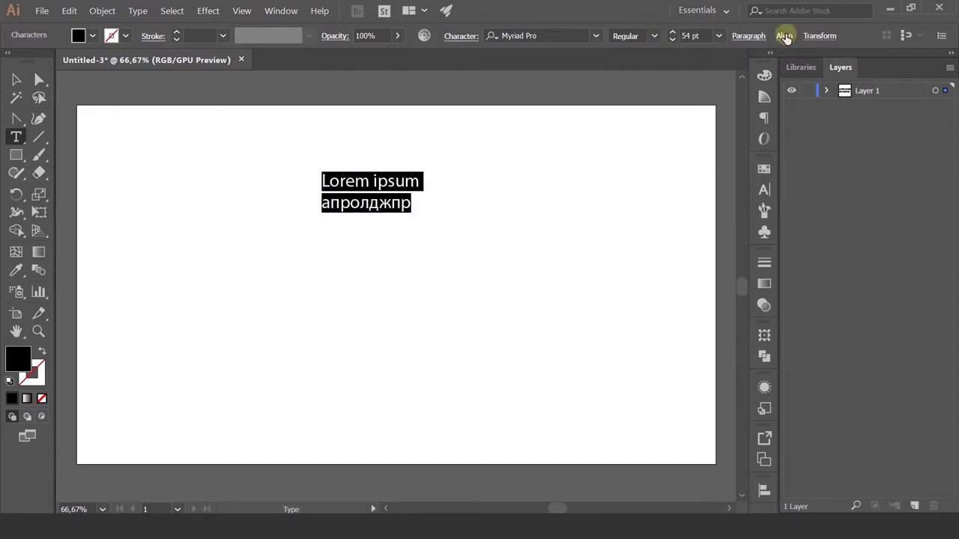
{"action": "left_click", "coordinate": [743, 41]}
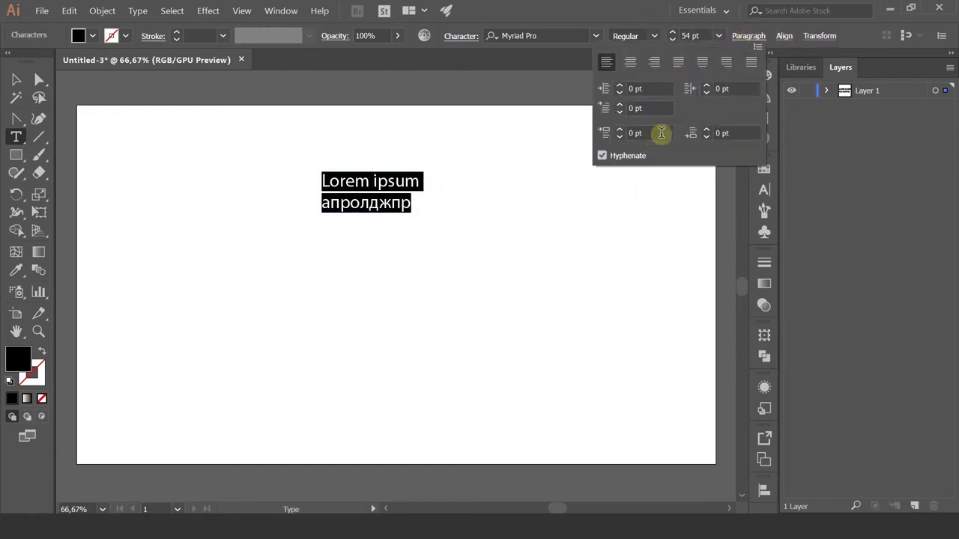
{"action": "left_click", "coordinate": [663, 133]}
{"action": "scroll", "coordinate": [662, 133], "scroll_direction": "up", "scroll_amount": 6}
{"action": "scroll", "coordinate": [662, 132], "scroll_direction": "up", "scroll_amount": 6}
{"action": "scroll", "coordinate": [662, 132], "scroll_direction": "up", "scroll_amount": 6}
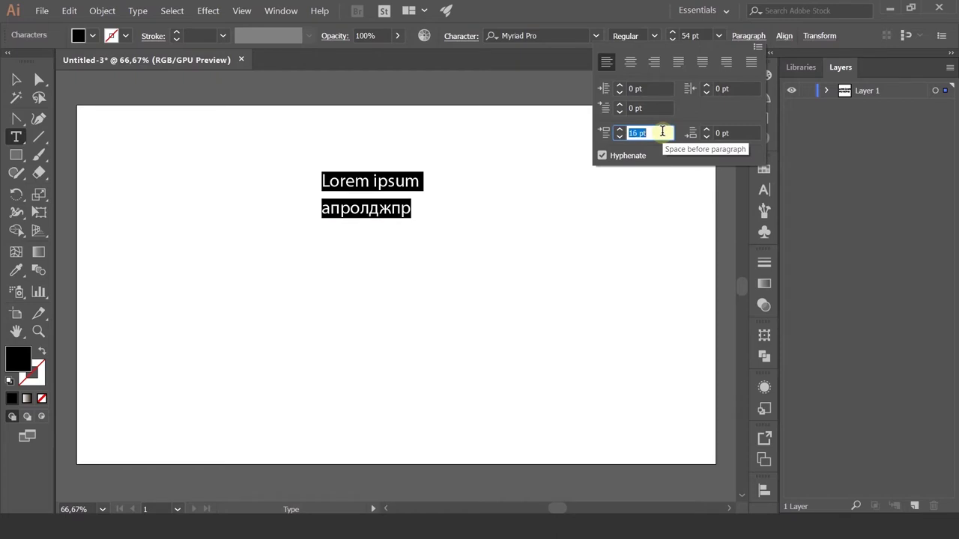
{"action": "scroll", "coordinate": [662, 133], "scroll_direction": "up", "scroll_amount": 7}
{"action": "scroll", "coordinate": [662, 132], "scroll_direction": "up", "scroll_amount": 7}
{"action": "scroll", "coordinate": [662, 132], "scroll_direction": "up", "scroll_amount": 7}
{"action": "scroll", "coordinate": [663, 133], "scroll_direction": "up", "scroll_amount": 7}
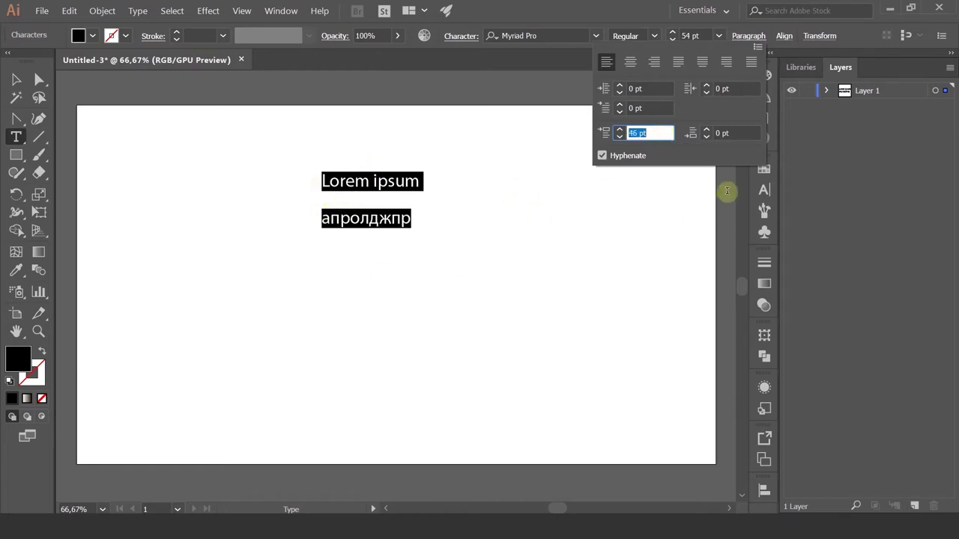
{"action": "key", "text": "BackSpace"}
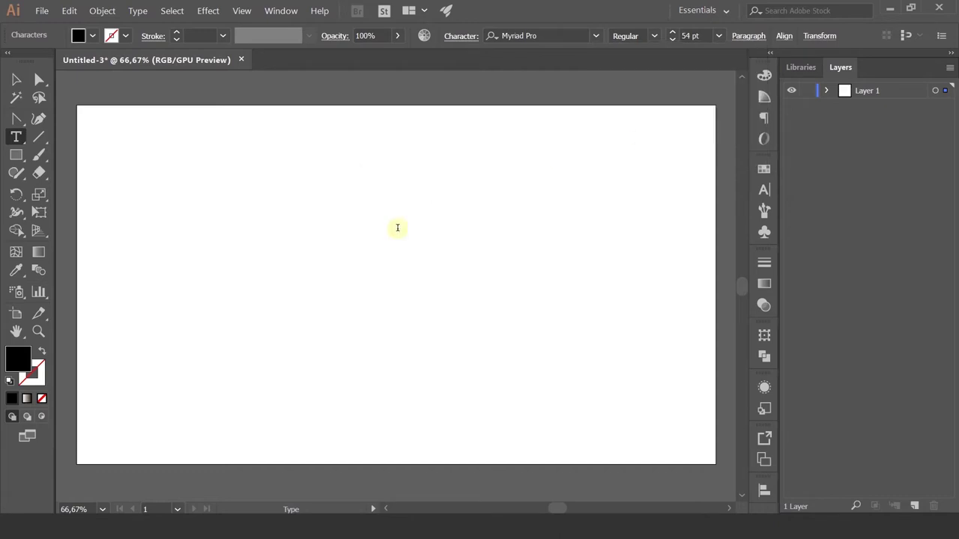
{"action": "key", "text": "ctrl+z"}
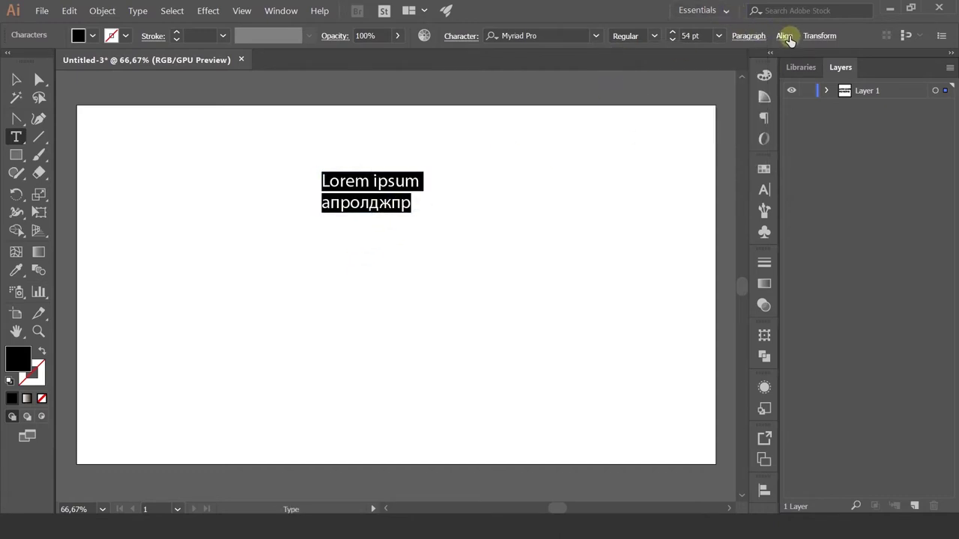
Check the Align options, then close them and deselect the text
{"action": "left_click", "coordinate": [785, 37]}
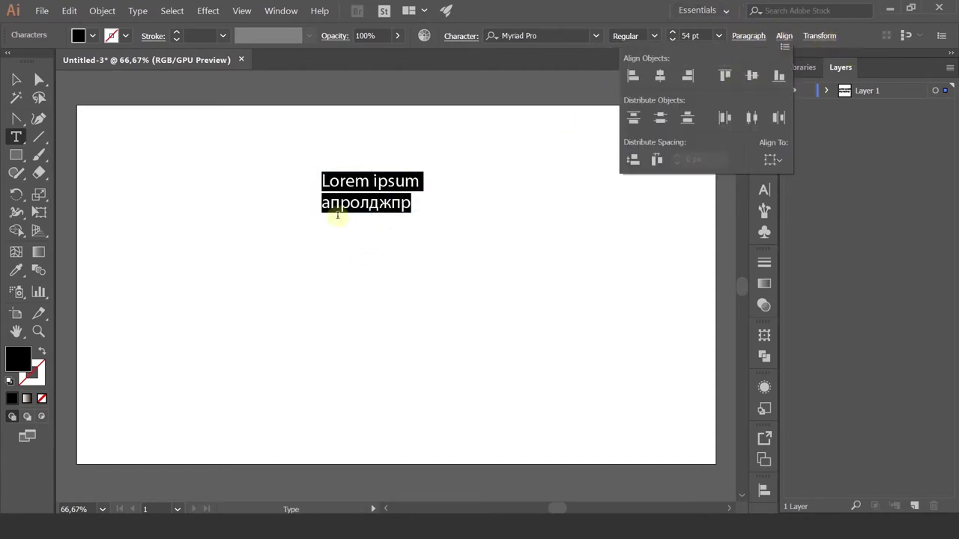
{"action": "left_click", "coordinate": [340, 182]}
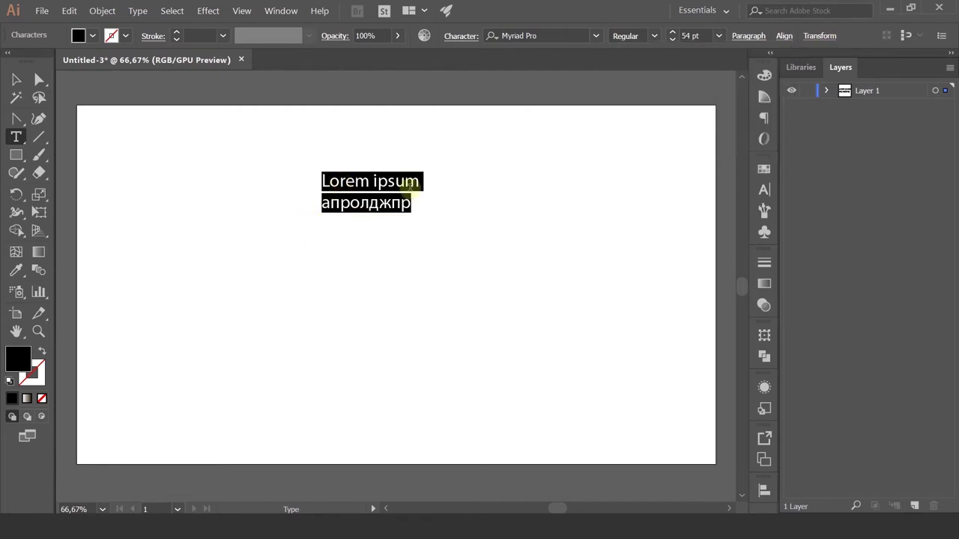
{"action": "left_click", "coordinate": [406, 177]}
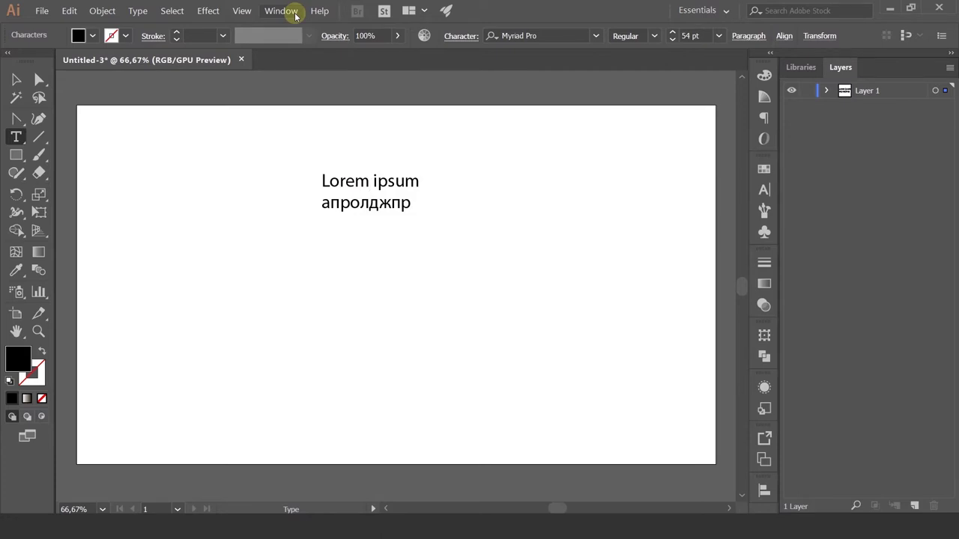
Show the Character panel, select both text lines and try a kerning value
{"action": "left_click", "coordinate": [296, 16]}
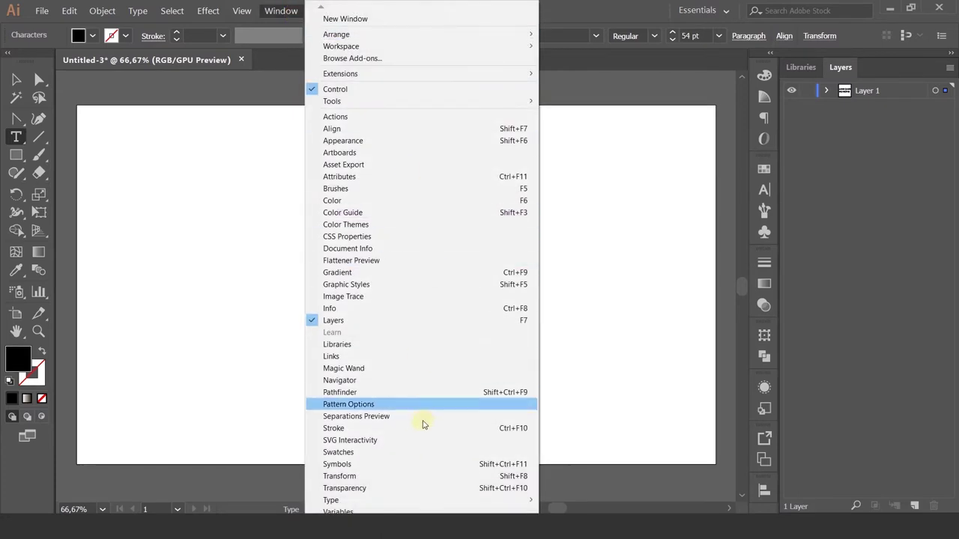
{"action": "mouse_move", "coordinate": [330, 499]}
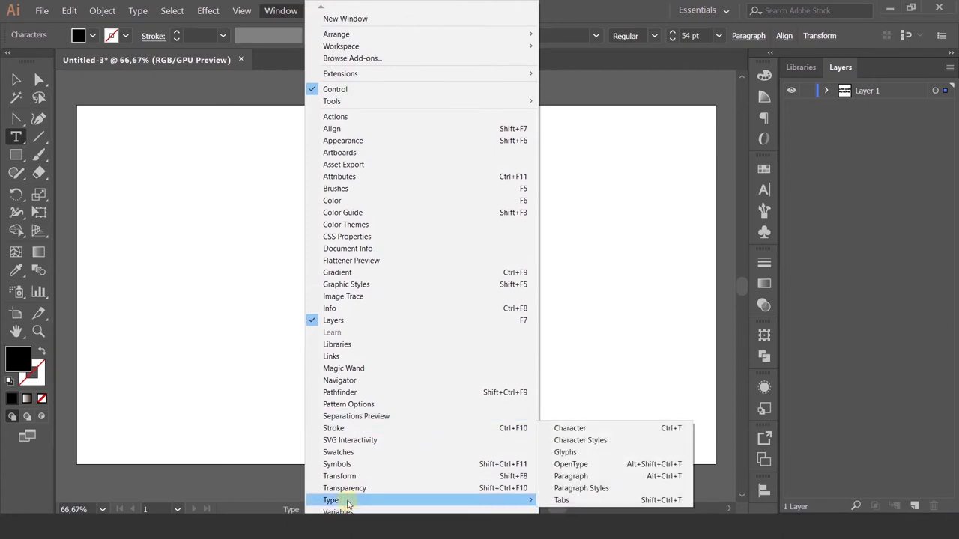
{"action": "left_click", "coordinate": [628, 429]}
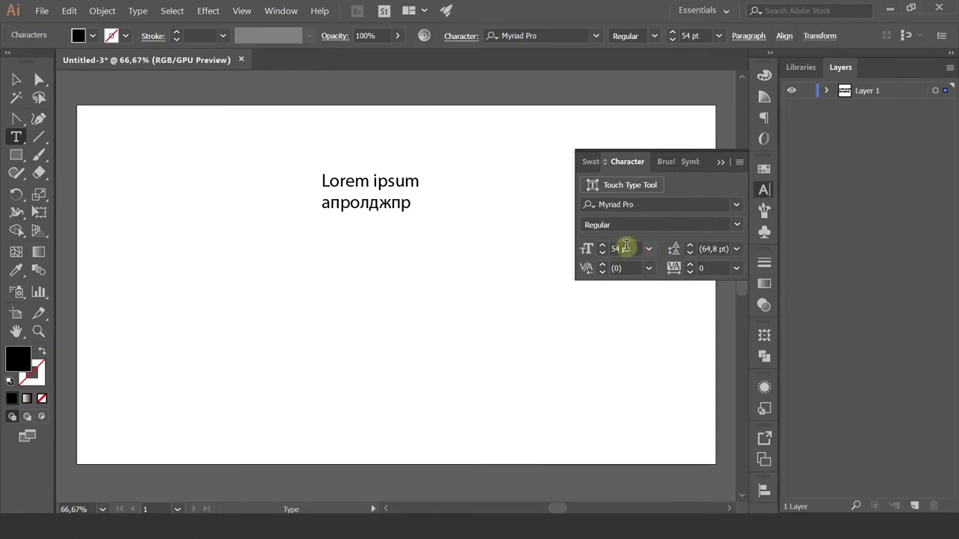
{"action": "left_click_drag", "start_coordinate": [319, 181], "coordinate": [405, 204]}
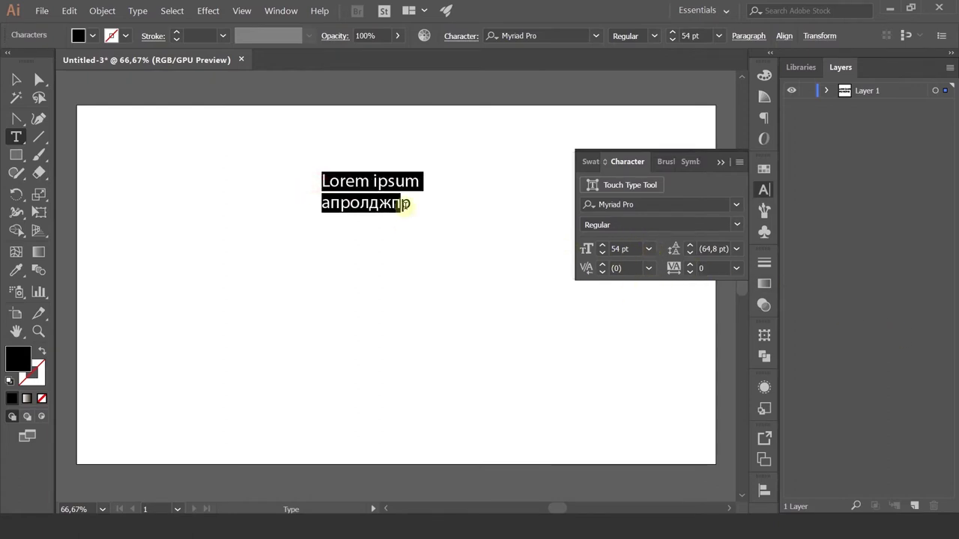
{"action": "left_click", "coordinate": [626, 268]}
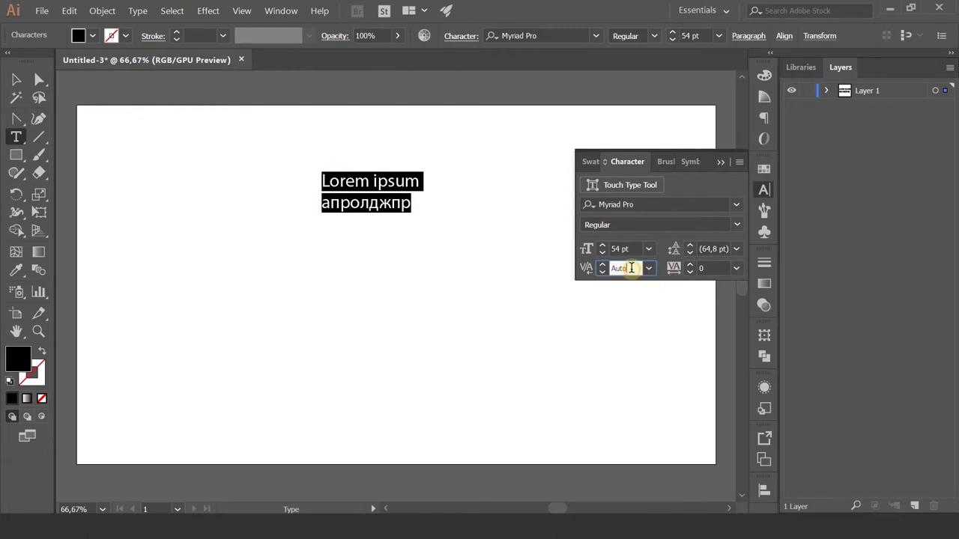
{"action": "key", "text": "Up"}
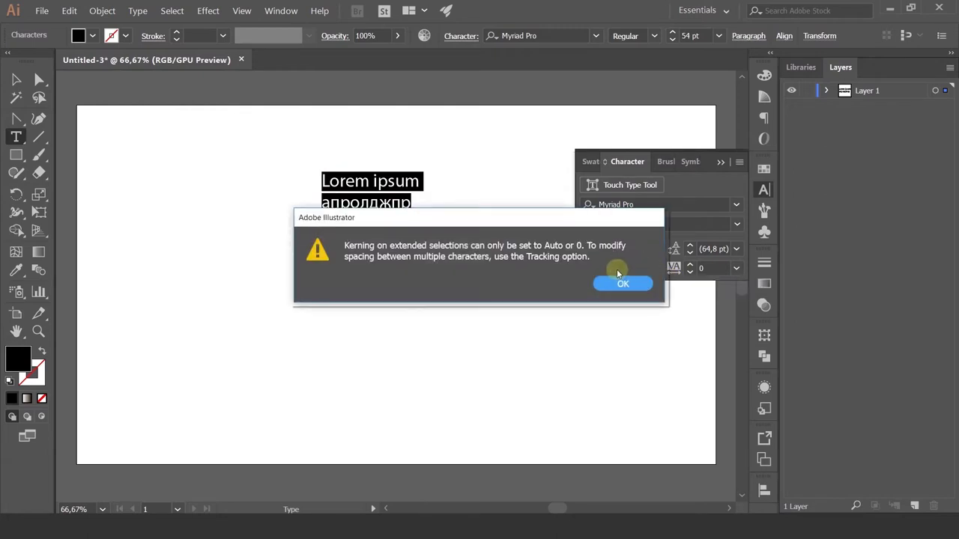
{"action": "left_click", "coordinate": [621, 280]}
Try Optical and Metrics kerning on the Lorem ipsum line, settling on kerning 0
{"action": "left_click_drag", "start_coordinate": [321, 182], "coordinate": [422, 182]}
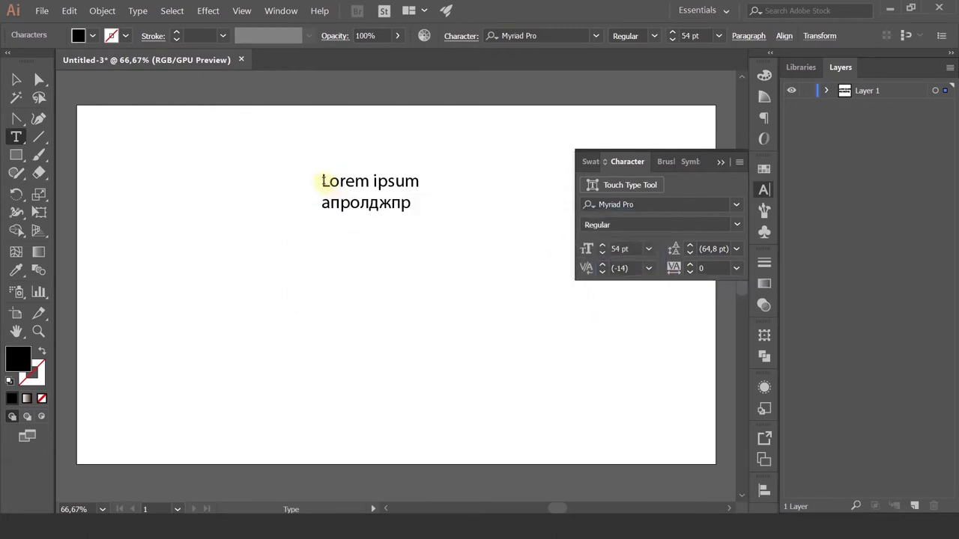
{"action": "left_click", "coordinate": [627, 268]}
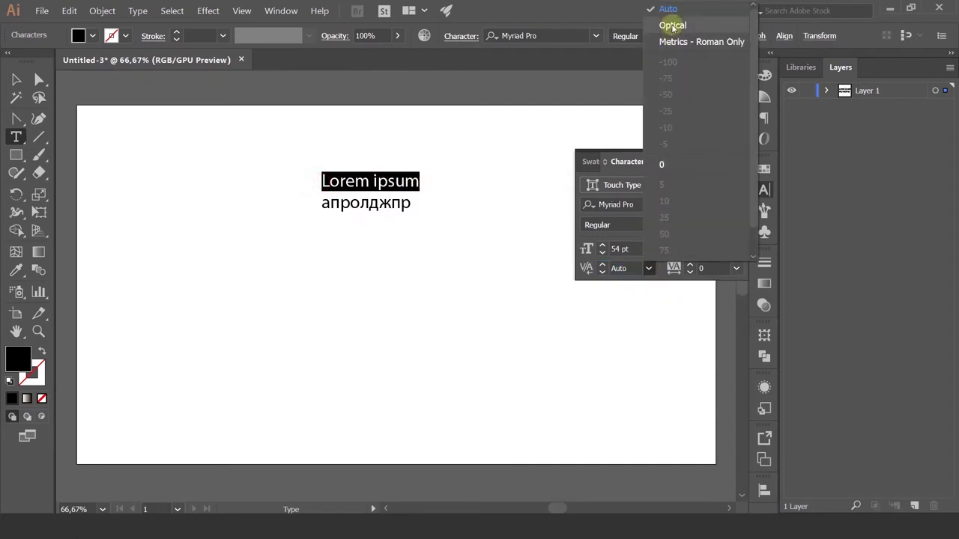
{"action": "left_click", "coordinate": [669, 24]}
{"action": "left_click", "coordinate": [651, 268]}
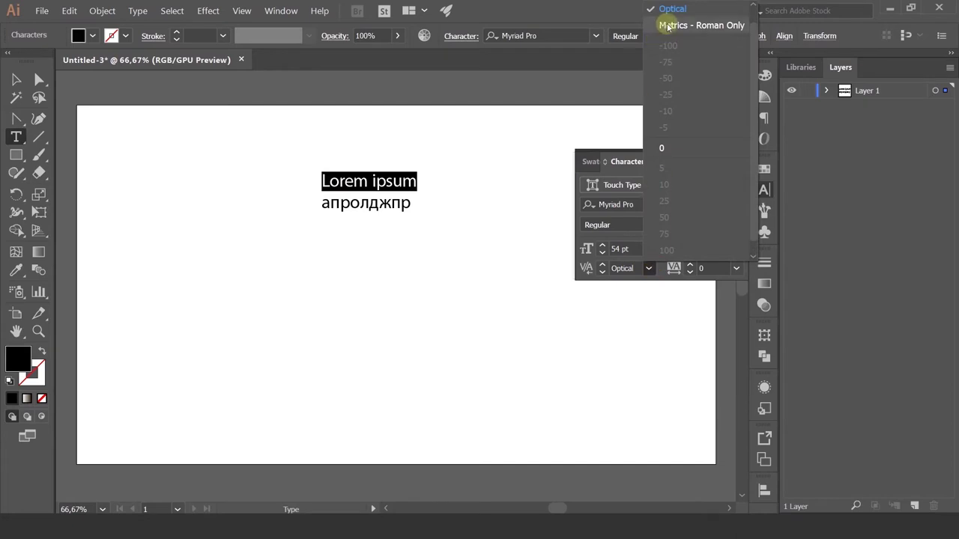
{"action": "left_click", "coordinate": [667, 25]}
{"action": "left_click", "coordinate": [650, 268]}
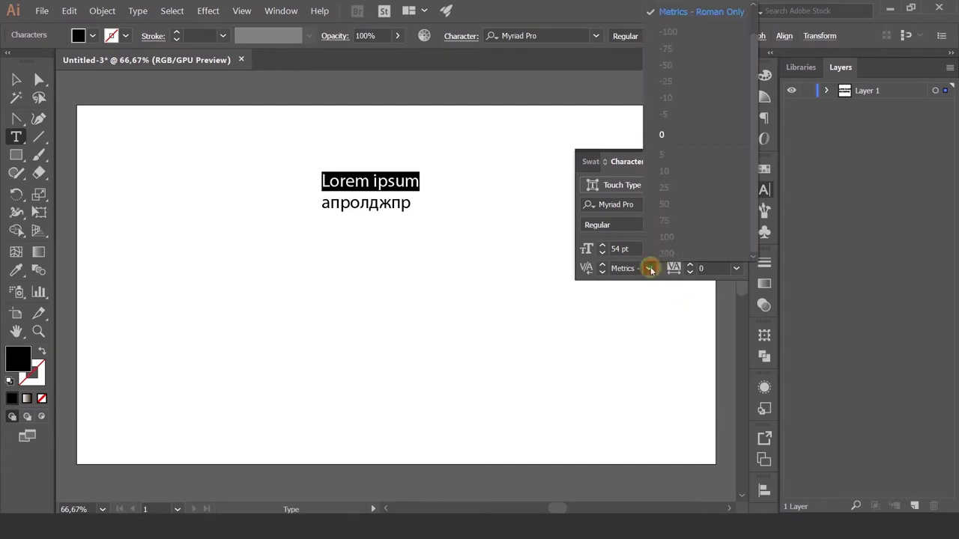
{"action": "left_click", "coordinate": [661, 134]}
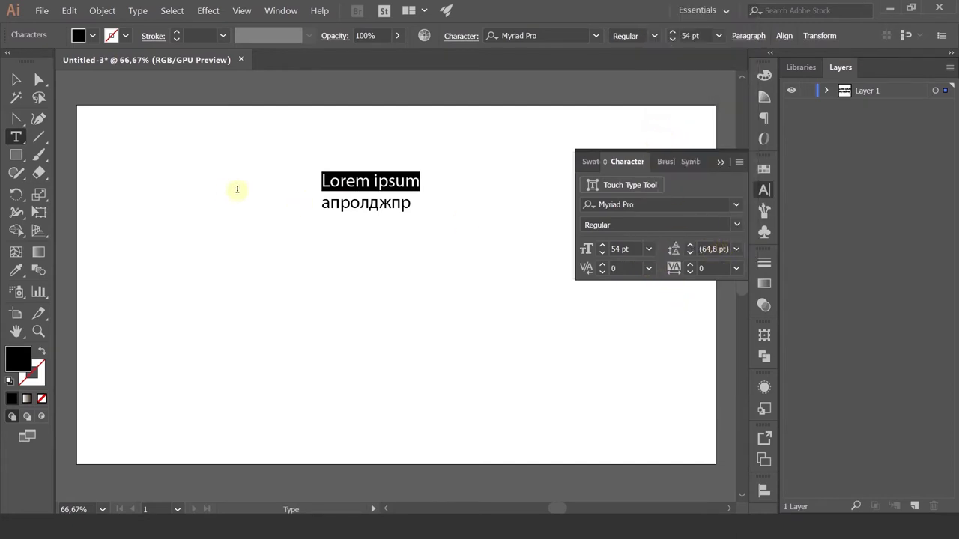
Set tracking on both text lines to -50
{"action": "left_click_drag", "start_coordinate": [322, 189], "coordinate": [428, 212]}
{"action": "left_click", "coordinate": [715, 268]}
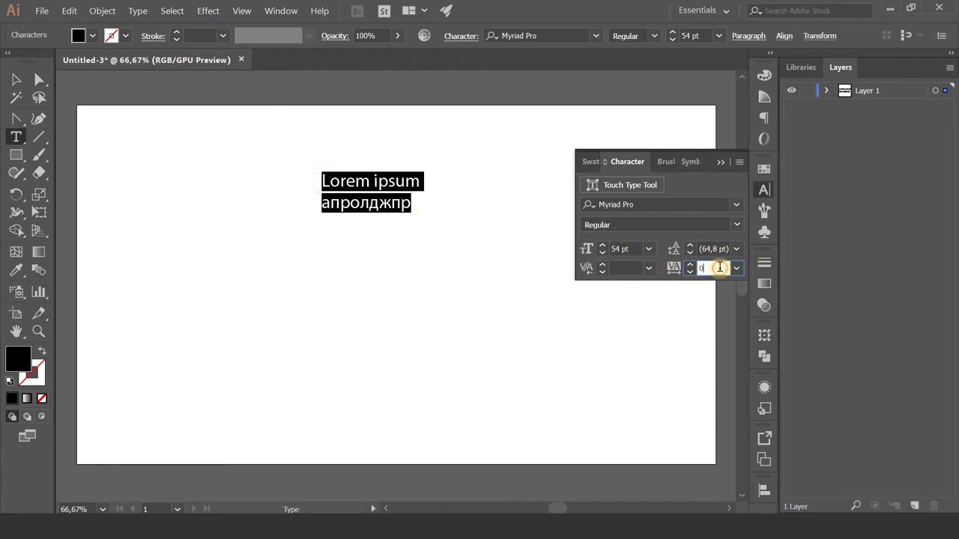
{"action": "scroll", "coordinate": [718, 268], "scroll_direction": "up", "scroll_amount": 20}
{"action": "scroll", "coordinate": [719, 267], "scroll_direction": "up", "scroll_amount": 9}
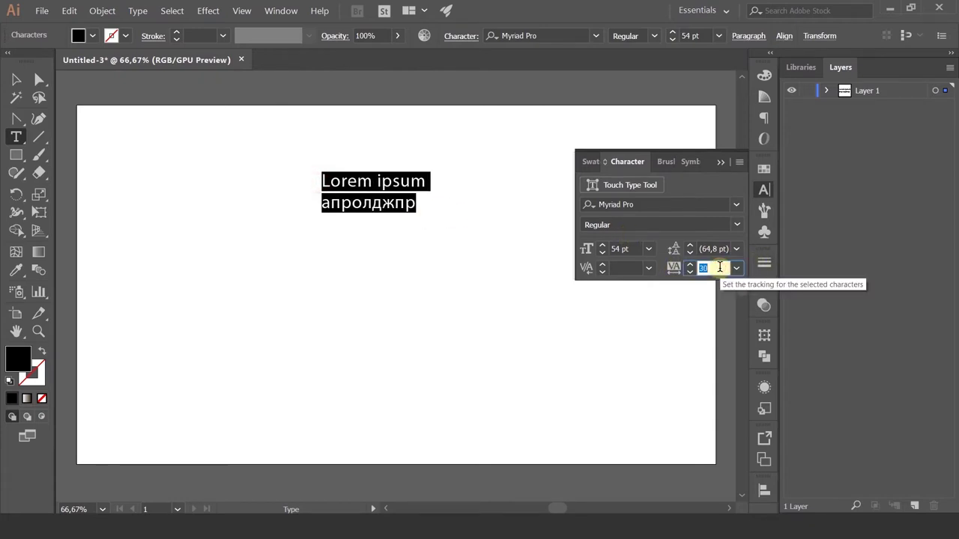
{"action": "scroll", "coordinate": [719, 268], "scroll_direction": "up", "scroll_amount": 8}
{"action": "scroll", "coordinate": [719, 268], "scroll_direction": "up", "scroll_amount": 8}
{"action": "scroll", "coordinate": [720, 268], "scroll_direction": "up", "scroll_amount": 9}
{"action": "scroll", "coordinate": [719, 268], "scroll_direction": "up", "scroll_amount": 9}
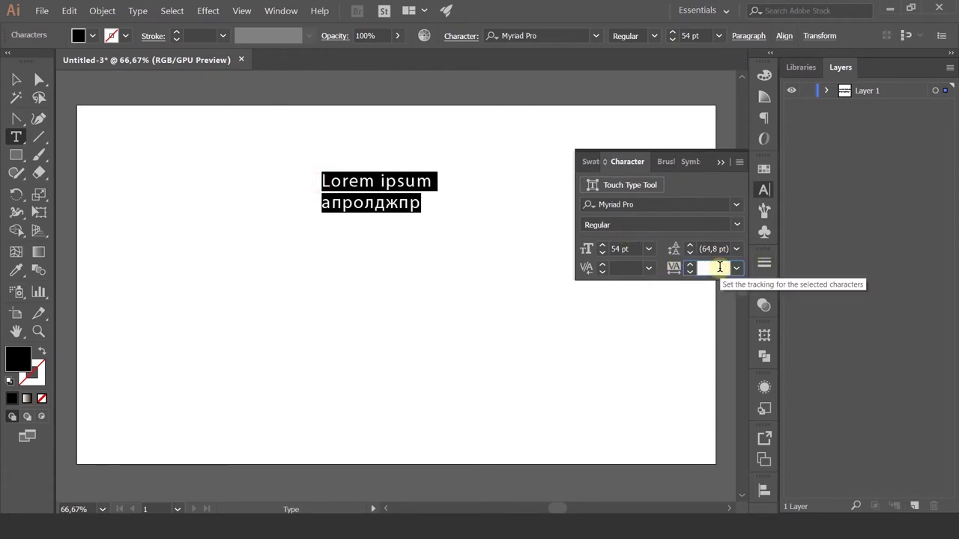
{"action": "scroll", "coordinate": [720, 267], "scroll_direction": "up", "scroll_amount": 10}
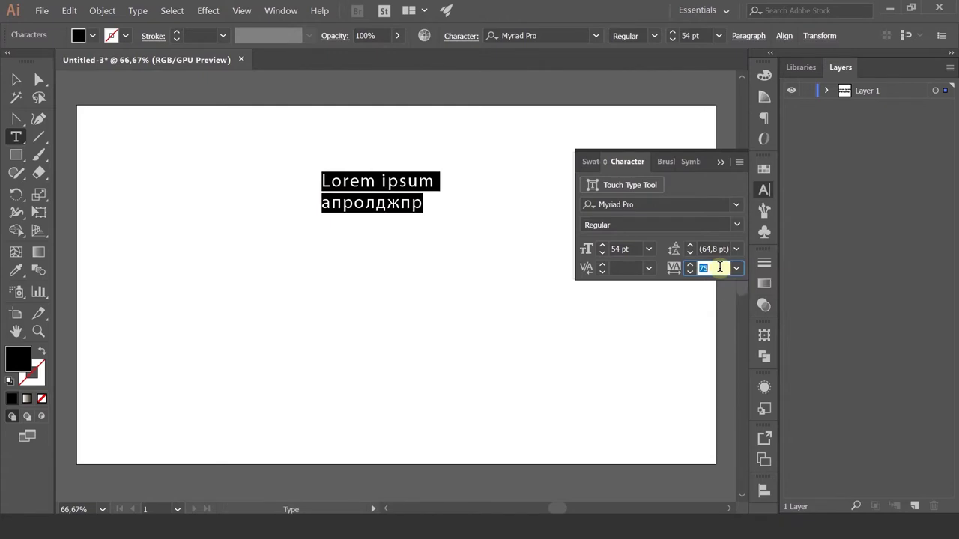
{"action": "scroll", "coordinate": [719, 268], "scroll_direction": "down", "scroll_amount": 5}
{"action": "scroll", "coordinate": [719, 268], "scroll_direction": "down", "scroll_amount": 5}
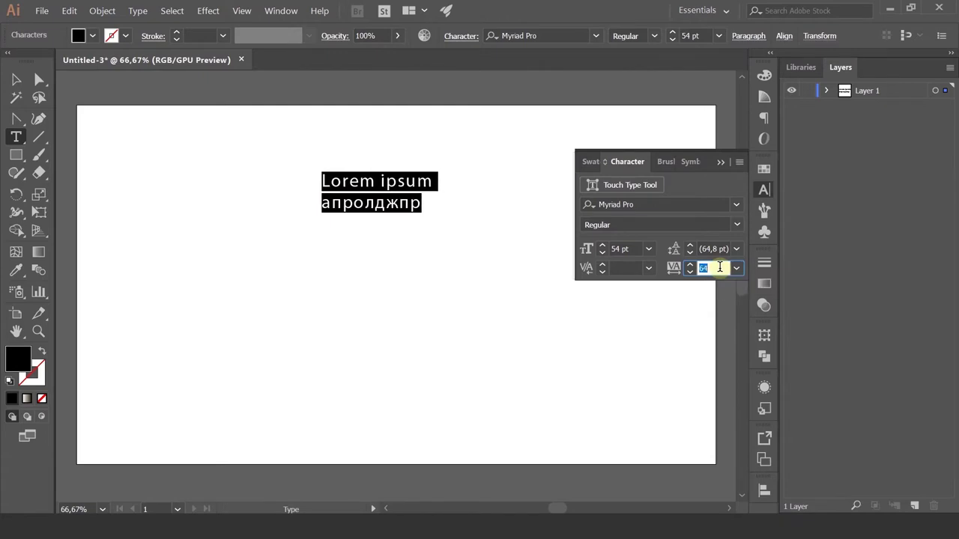
{"action": "scroll", "coordinate": [719, 267], "scroll_direction": "down", "scroll_amount": 5}
{"action": "type", "text": "0"}
{"action": "key", "text": "Return"}
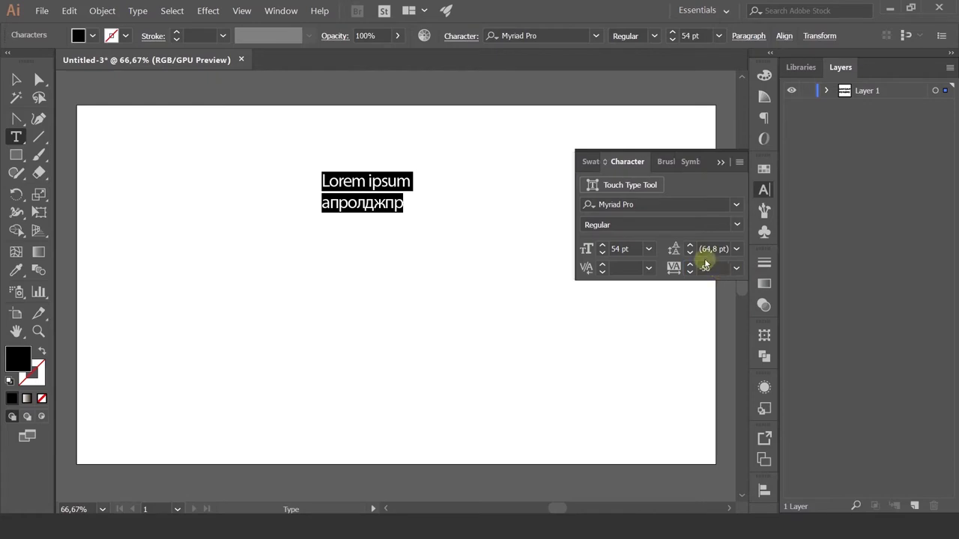
Try leading at 8 pt and 21 pt, then set leading back to Auto
{"action": "left_click", "coordinate": [737, 249]}
{"action": "left_click", "coordinate": [754, 318]}
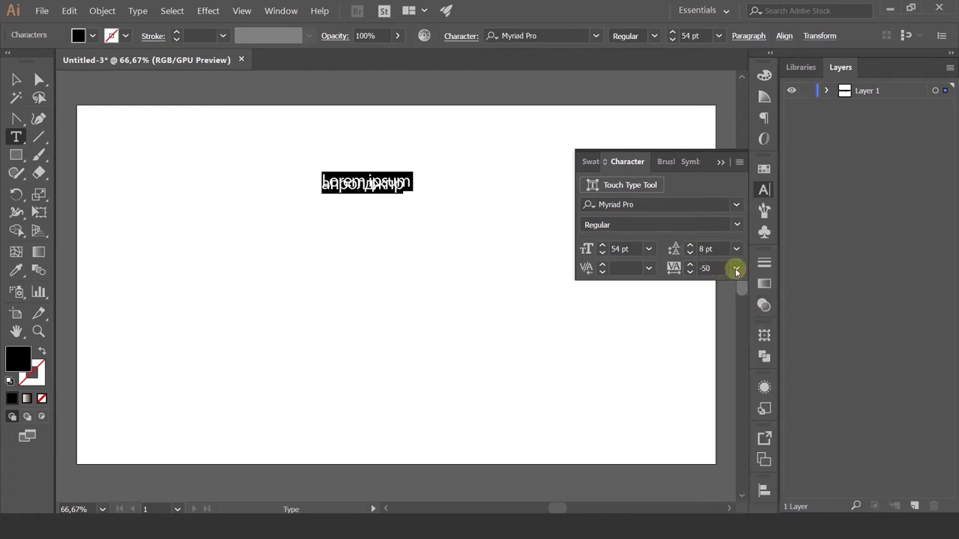
{"action": "left_click", "coordinate": [737, 249]}
{"action": "left_click", "coordinate": [756, 424]}
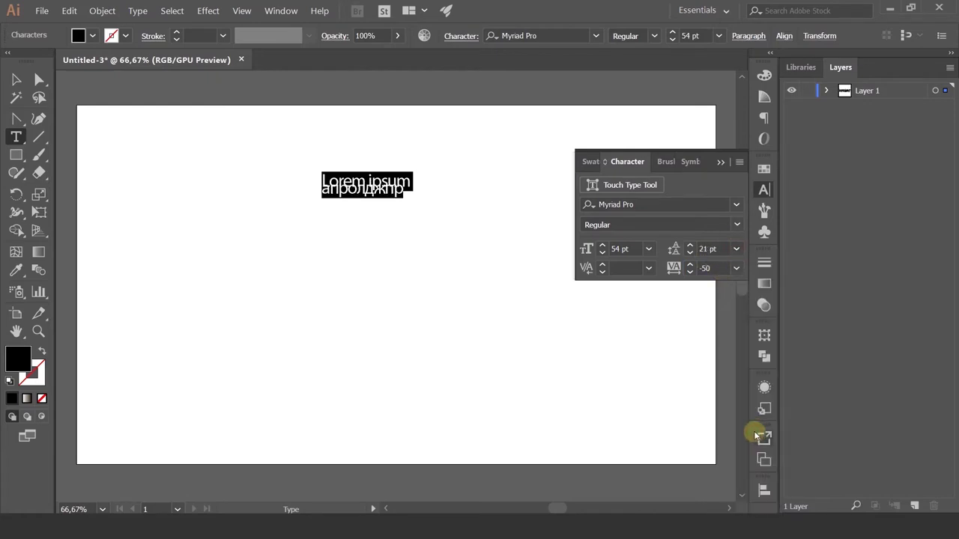
{"action": "left_click", "coordinate": [736, 250]}
{"action": "scroll", "coordinate": [764, 374], "scroll_direction": "up", "scroll_amount": 1}
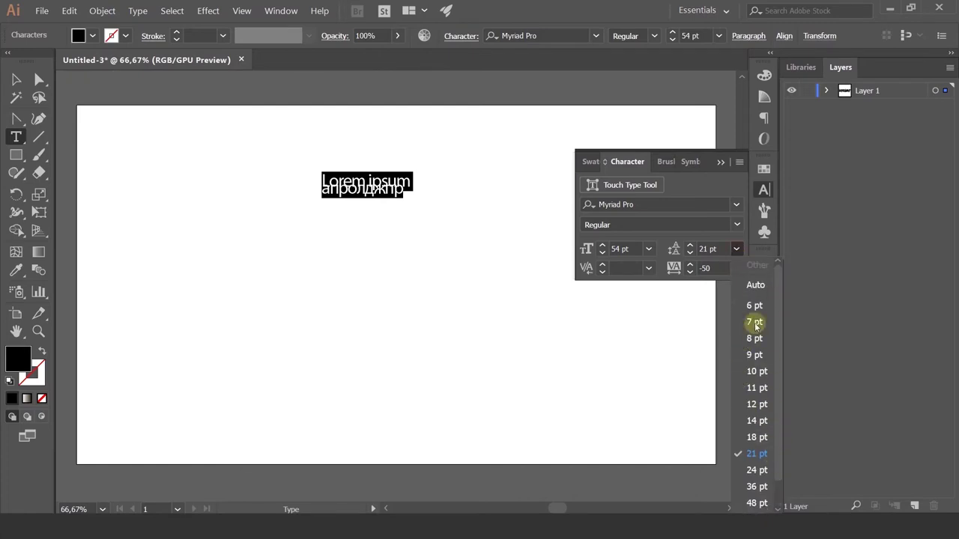
{"action": "left_click", "coordinate": [753, 280]}
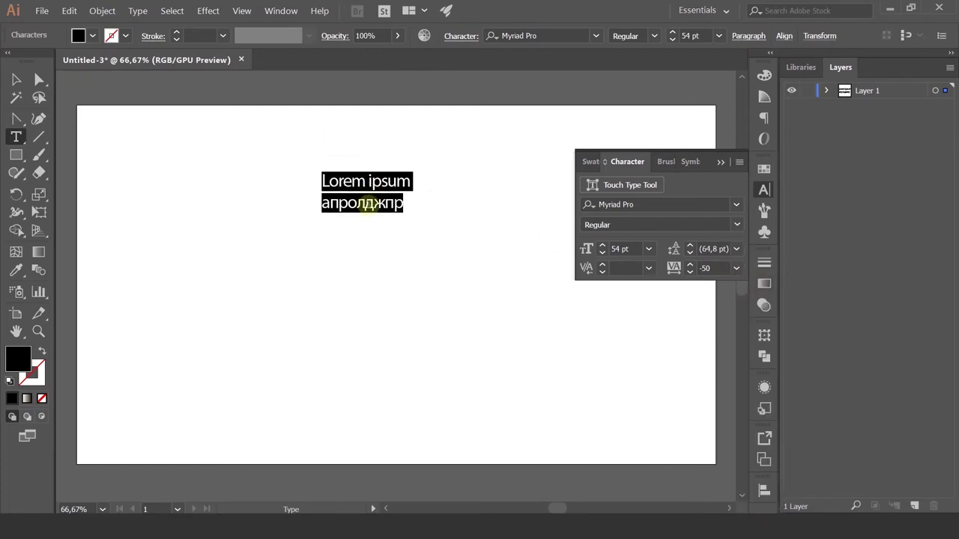
Change the font style to Myriad Pro Condensed
{"action": "left_click", "coordinate": [737, 225]}
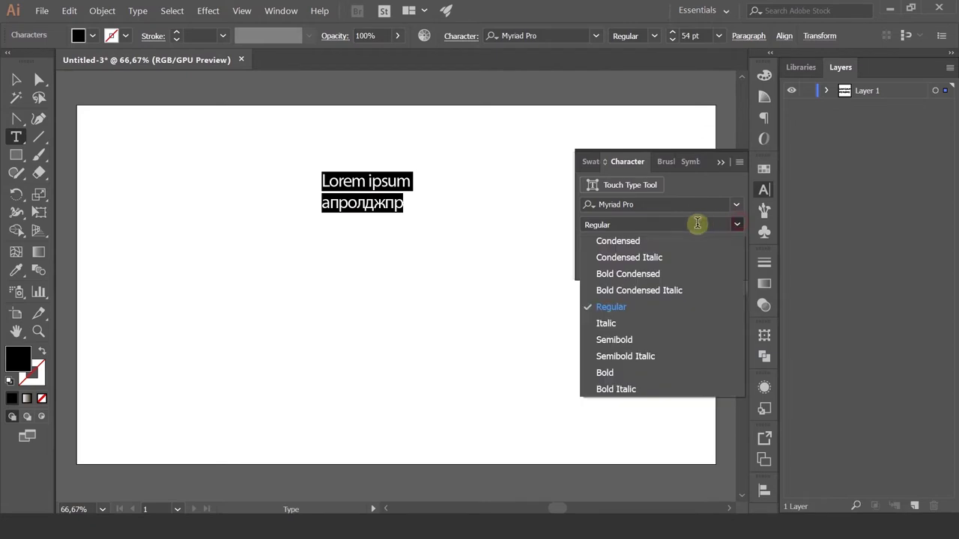
{"action": "left_click", "coordinate": [643, 242]}
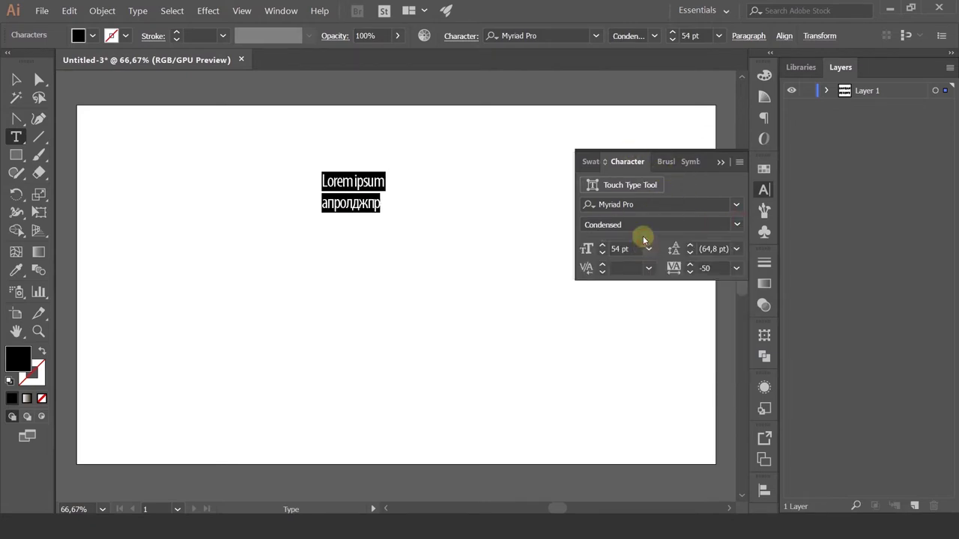
{"action": "left_click", "coordinate": [590, 162]}
Show the Paragraph panel, attempt Area Type on empty canvas, then return to the Type Tool
{"action": "left_click", "coordinate": [281, 10]}
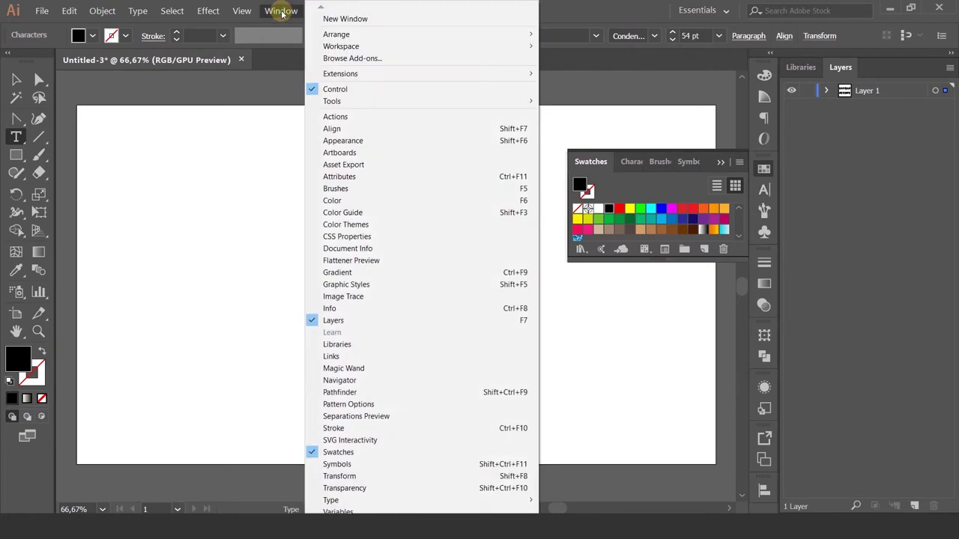
{"action": "mouse_move", "coordinate": [331, 500]}
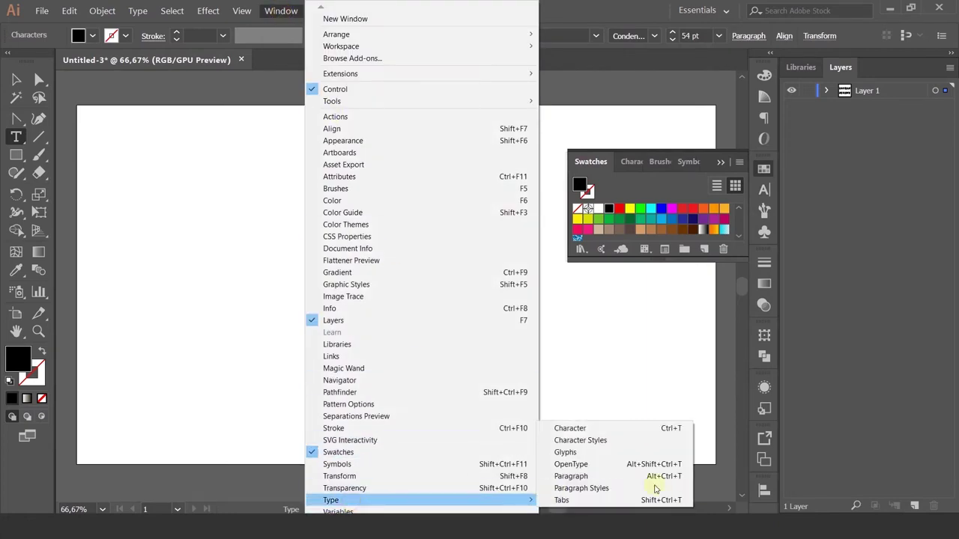
{"action": "left_click", "coordinate": [572, 478]}
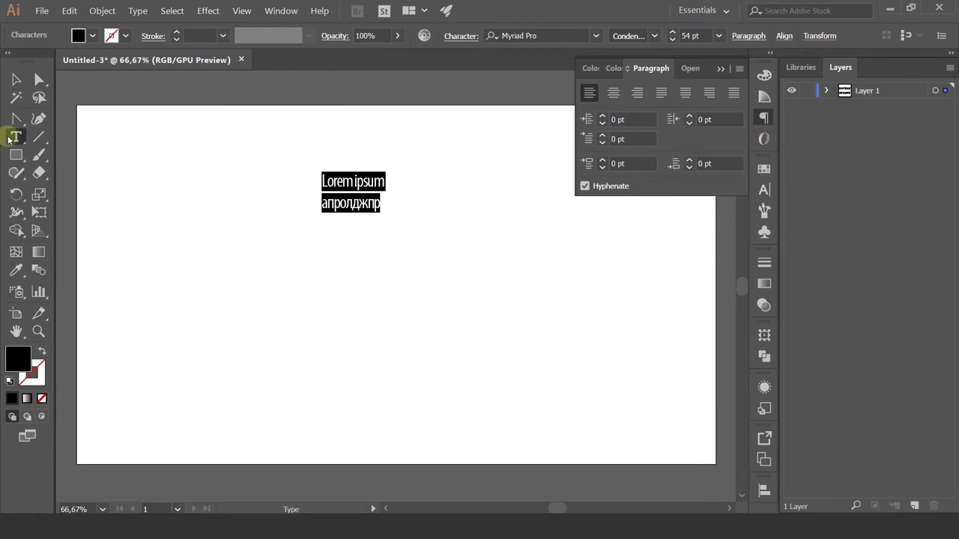
{"action": "left_click_drag", "start_coordinate": [16, 138], "coordinate": [83, 161]}
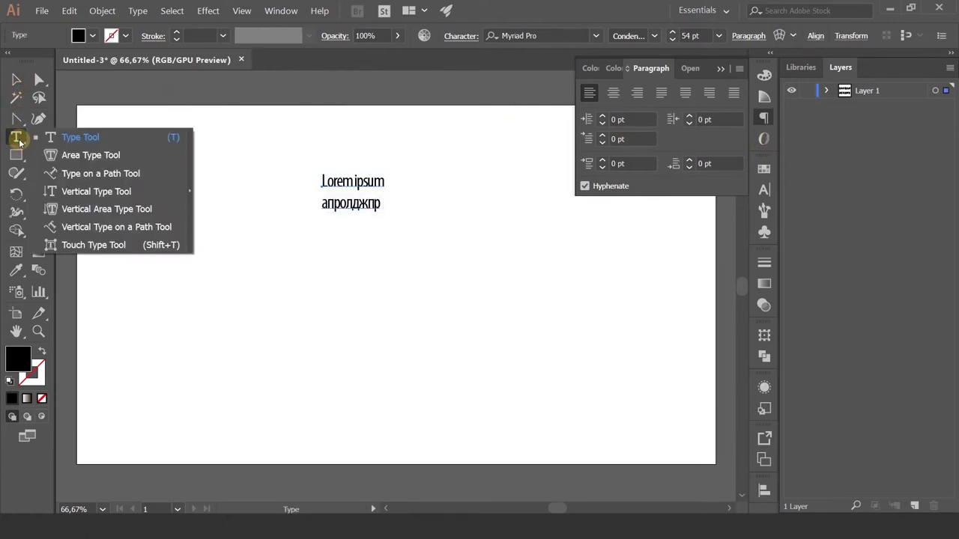
{"action": "left_click", "coordinate": [89, 157]}
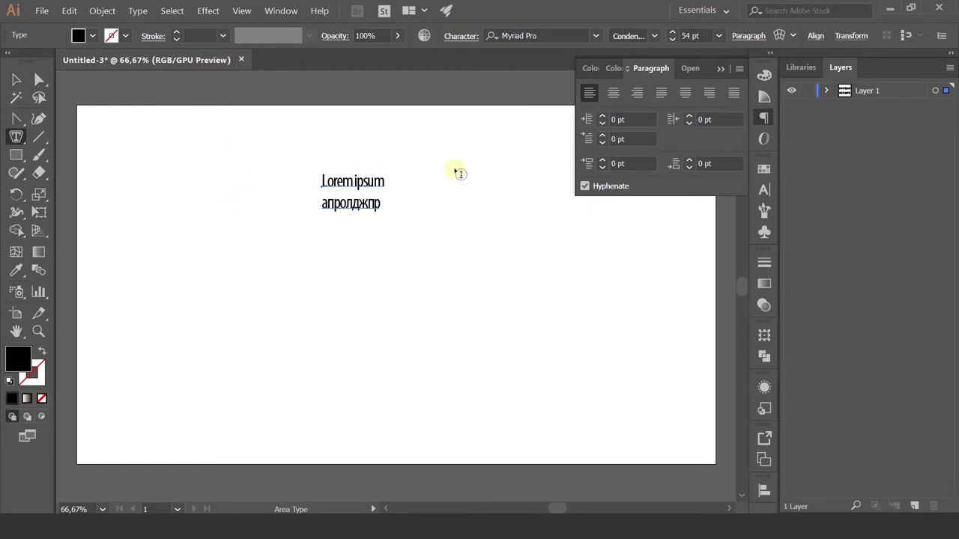
{"action": "left_click", "coordinate": [488, 212]}
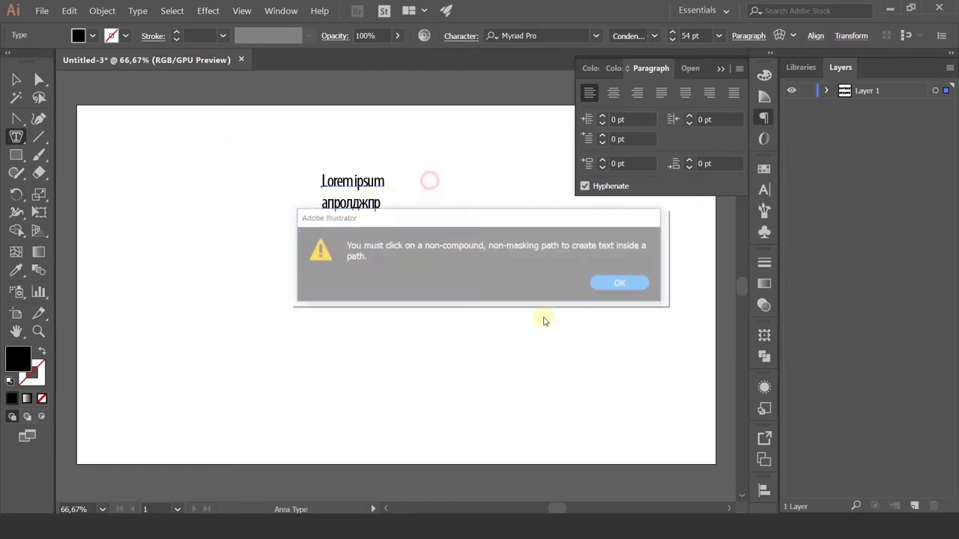
{"action": "left_click", "coordinate": [646, 280]}
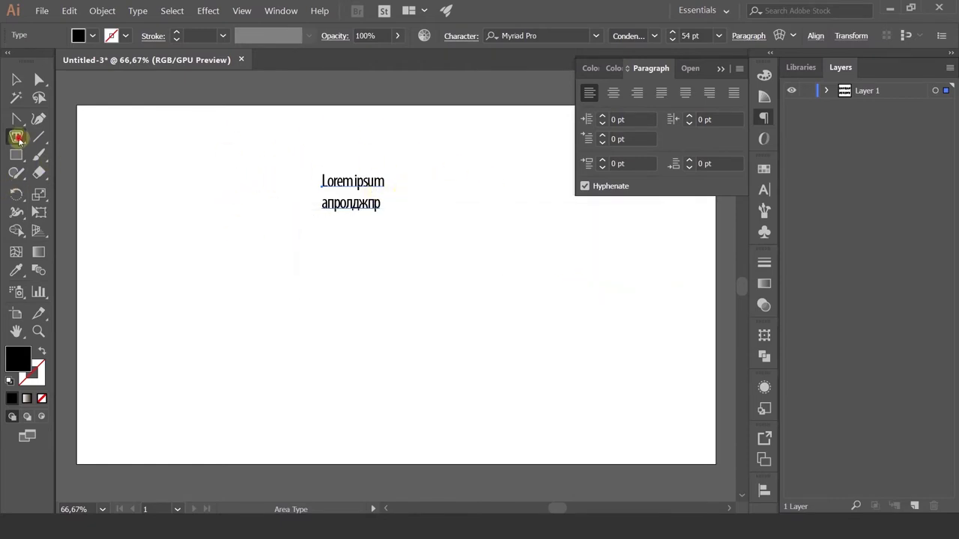
{"action": "left_click_drag", "start_coordinate": [16, 137], "coordinate": [51, 137]}
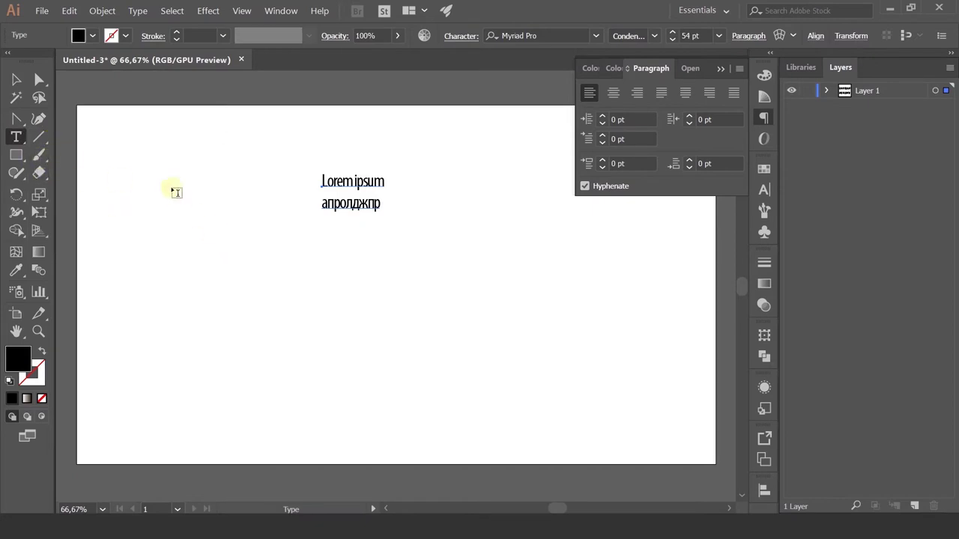
{"action": "left_click_drag", "start_coordinate": [172, 192], "coordinate": [314, 359]}
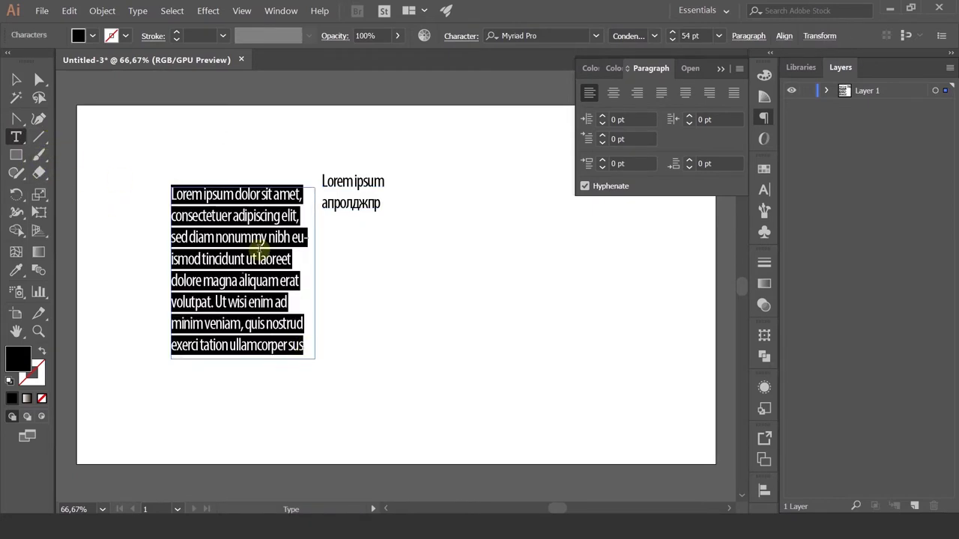
{"action": "type", "text": "овотптпоитит"}
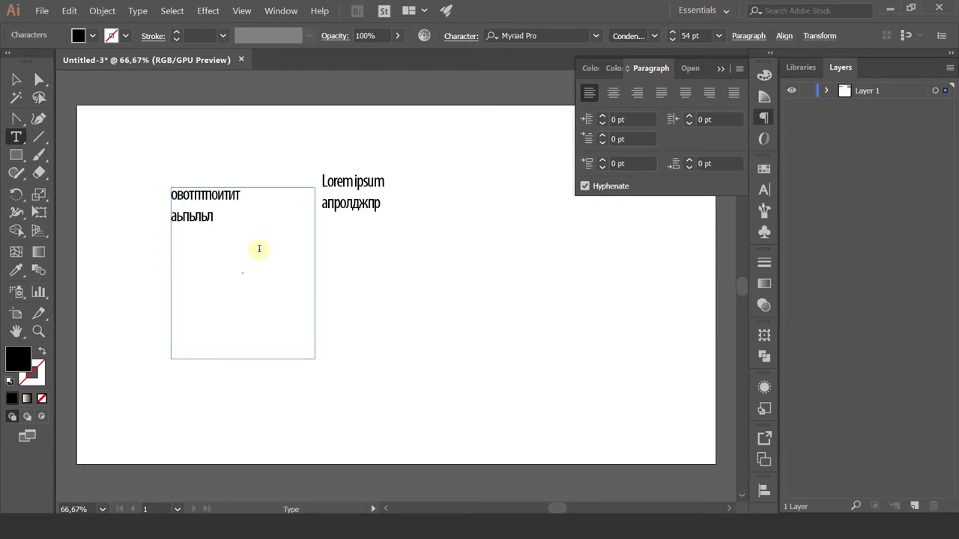
{"action": "key", "text": "ctrl+z"}
{"action": "key", "text": "ctrl+z"}
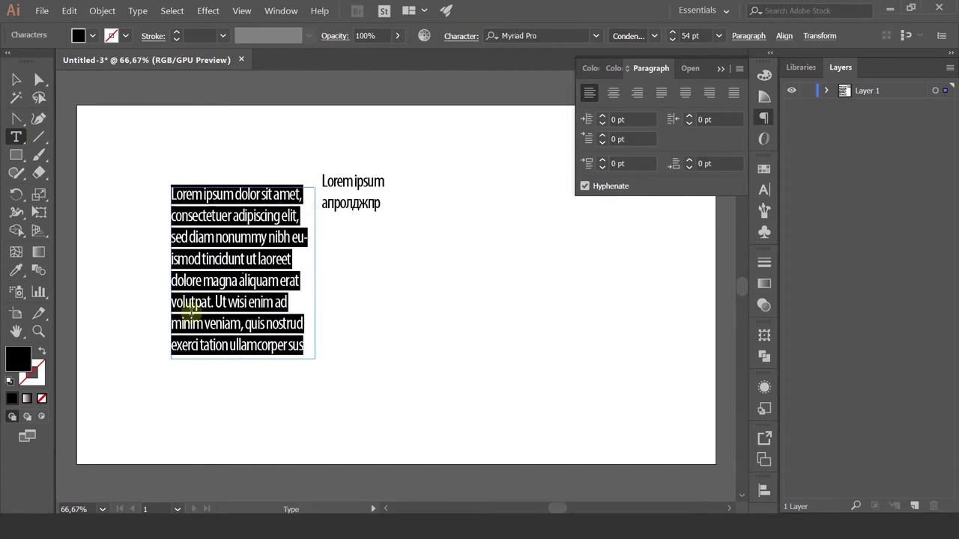
{"action": "left_click", "coordinate": [16, 79]}
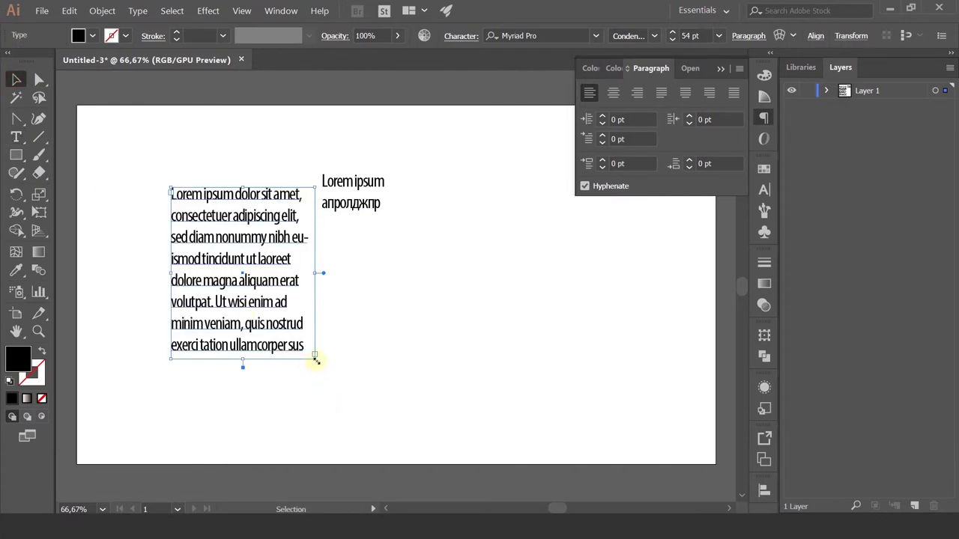
{"action": "mouse_move", "coordinate": [315, 359]}
{"action": "left_mouse_down"}
{"action": "mouse_move", "coordinate": [265, 220]}
{"action": "mouse_move", "coordinate": [273, 275]}
{"action": "mouse_move", "coordinate": [222, 214]}
{"action": "left_mouse_up"}
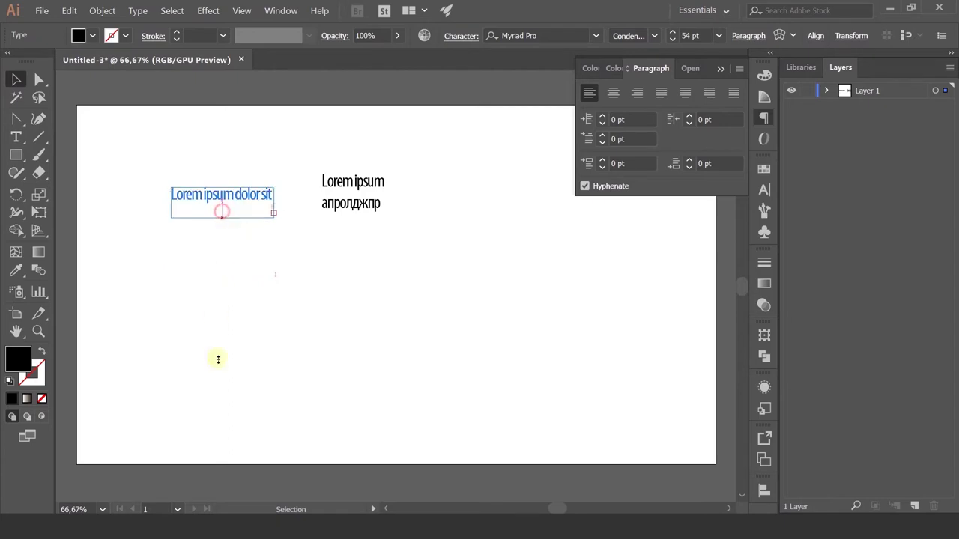
{"action": "mouse_move", "coordinate": [218, 360]}
{"action": "left_mouse_down"}
{"action": "mouse_move", "coordinate": [242, 484]}
{"action": "mouse_move", "coordinate": [242, 422]}
{"action": "mouse_move", "coordinate": [232, 429]}
{"action": "left_mouse_up"}
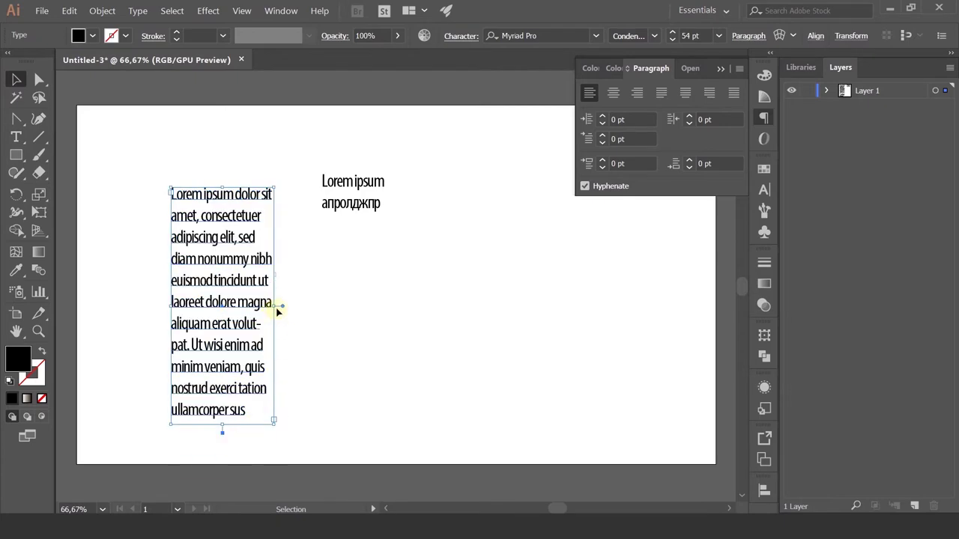
{"action": "left_click_drag", "start_coordinate": [277, 307], "coordinate": [490, 304]}
{"action": "left_click", "coordinate": [517, 313]}
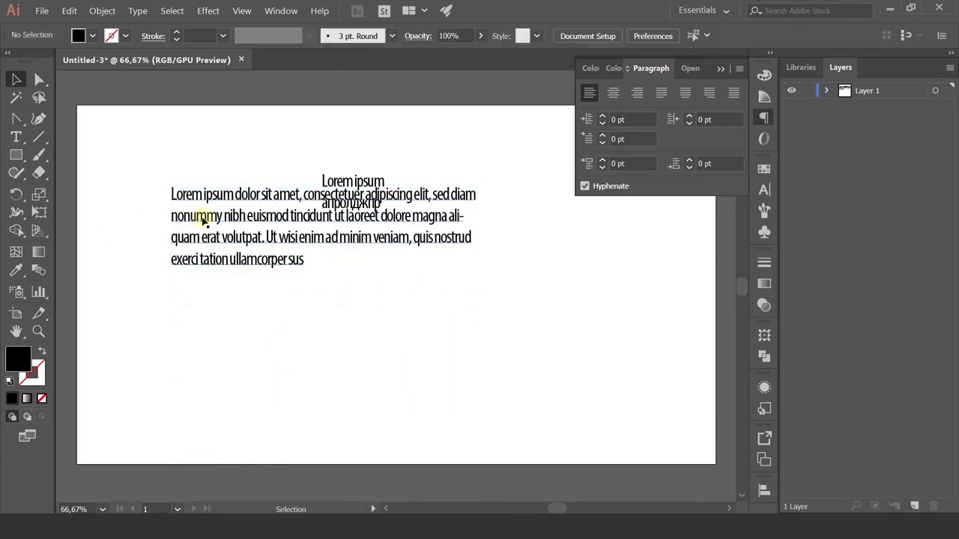
{"action": "left_click_drag", "start_coordinate": [204, 219], "coordinate": [224, 286]}
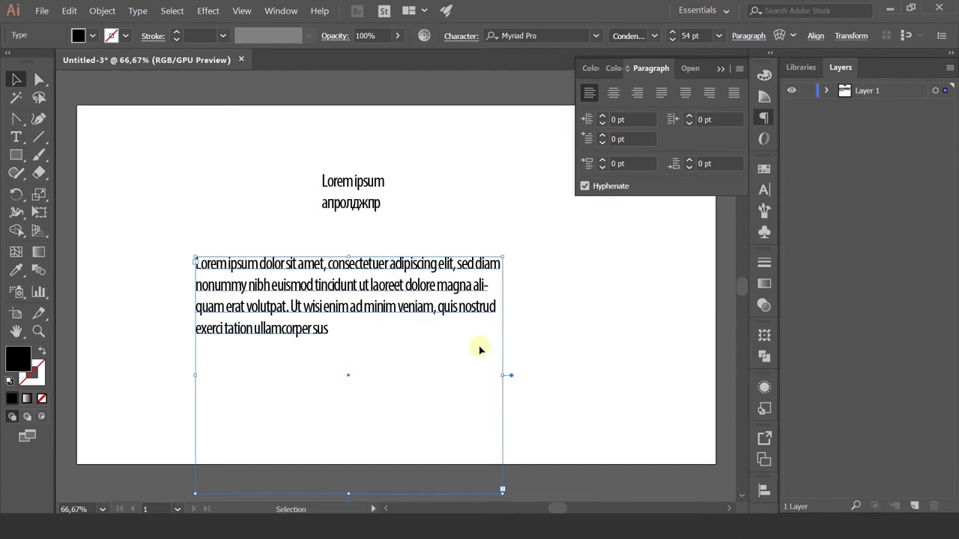
{"action": "left_click", "coordinate": [284, 277]}
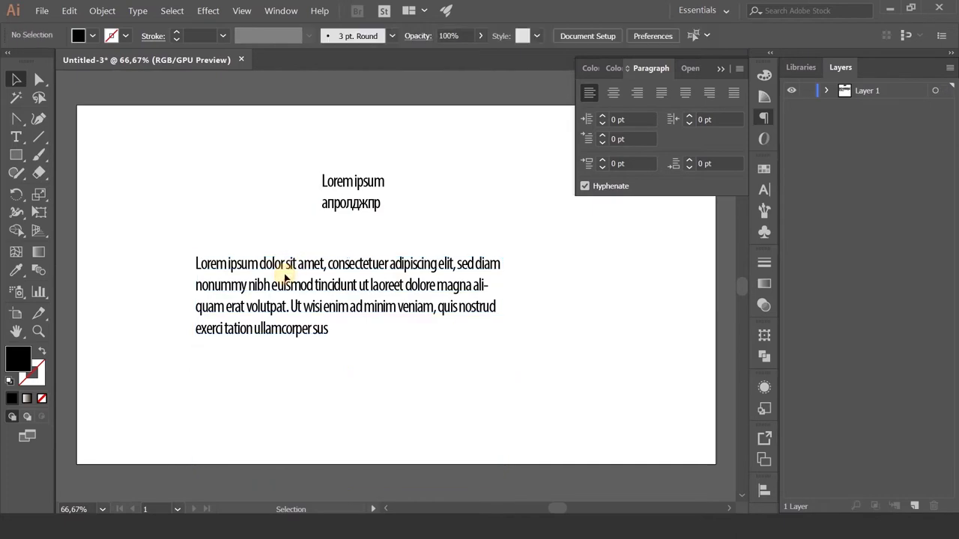
{"action": "mouse_move", "coordinate": [289, 278]}
{"action": "left_mouse_down"}
{"action": "mouse_move", "coordinate": [695, 362]}
{"action": "mouse_move", "coordinate": [546, 374]}
{"action": "left_mouse_up"}
{"action": "left_click_drag", "start_coordinate": [443, 312], "coordinate": [527, 277]}
Delete the paragraph text frame and draw an unfilled outline circle at the lower right
{"action": "key", "text": "Delete"}
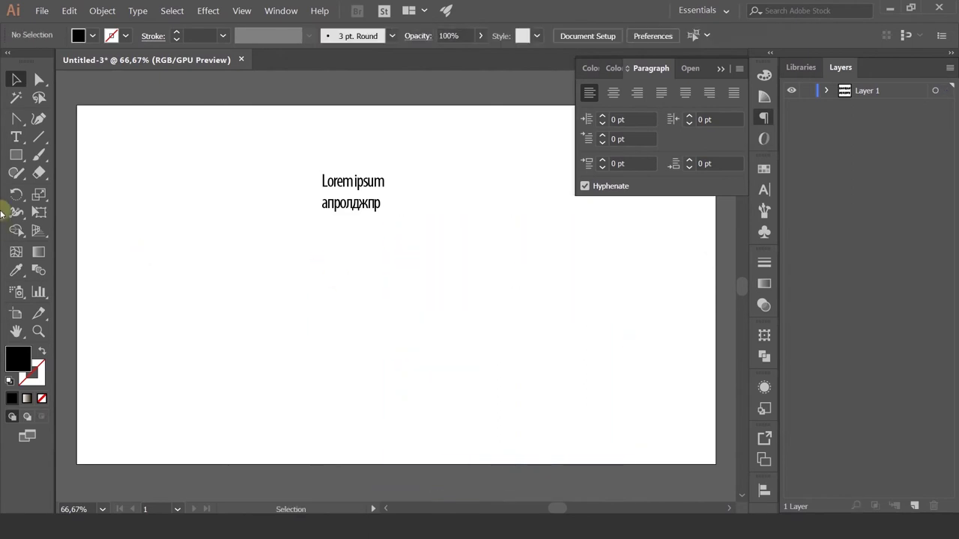
{"action": "left_click", "coordinate": [15, 137]}
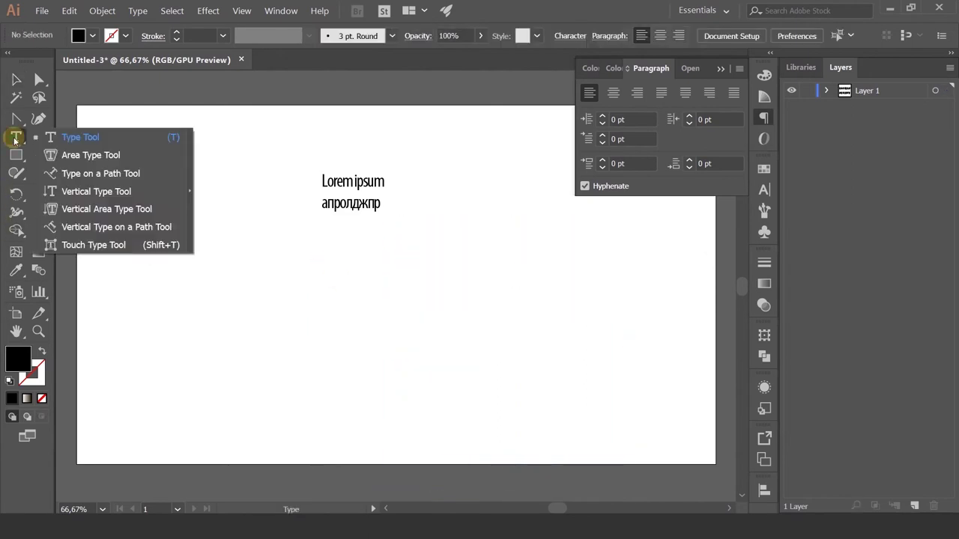
{"action": "mouse_move", "coordinate": [15, 139]}
{"action": "left_mouse_down"}
{"action": "mouse_move", "coordinate": [23, 159]}
{"action": "mouse_move", "coordinate": [75, 191]}
{"action": "left_mouse_up"}
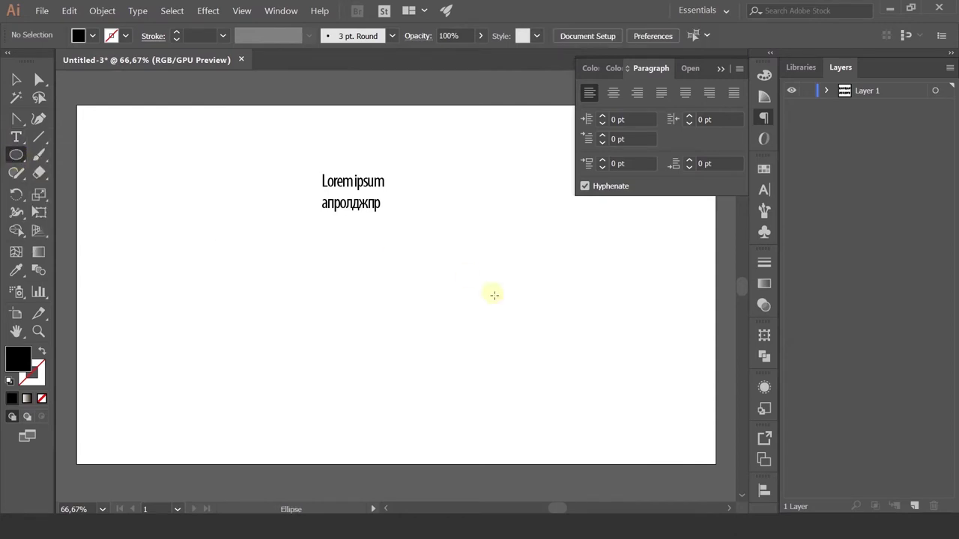
{"action": "left_click_drag", "start_coordinate": [533, 328], "coordinate": [460, 256]}
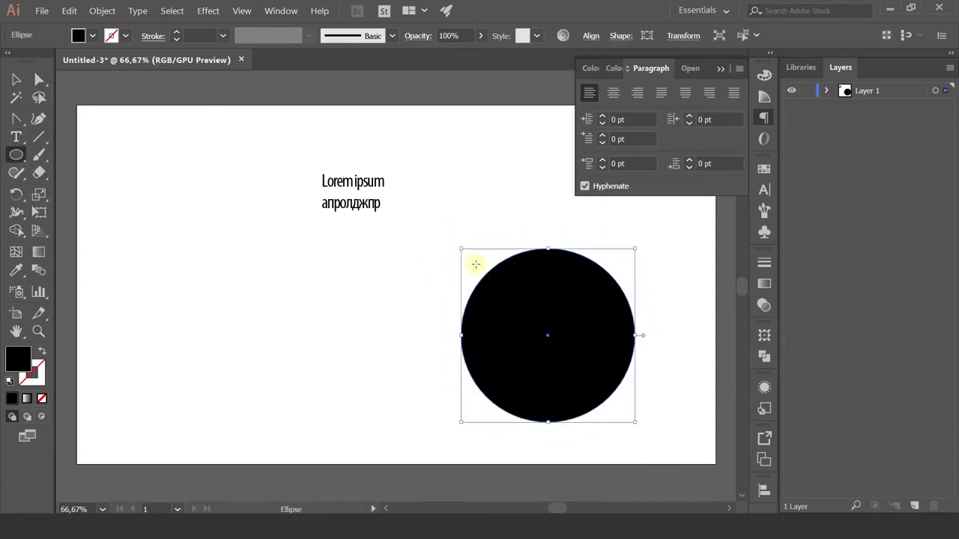
{"action": "left_click", "coordinate": [42, 350]}
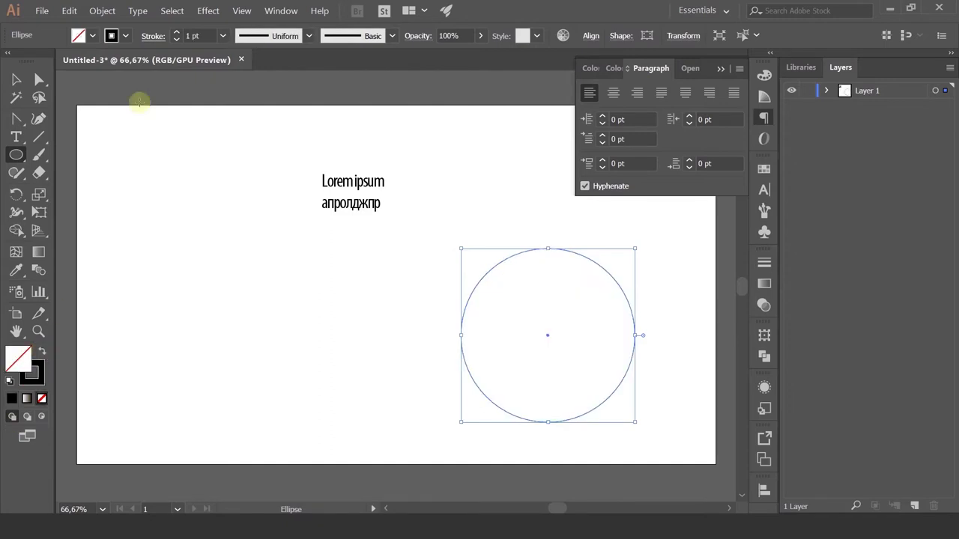
Attach Lorem ipsum placeholder text to the circle's top edge with Type on a Path
{"action": "left_click", "coordinate": [17, 136]}
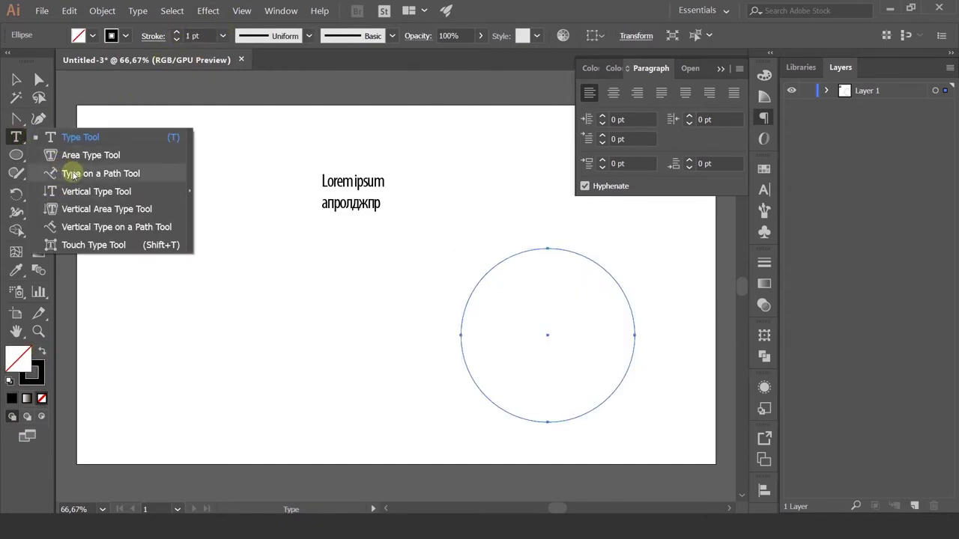
{"action": "left_click_drag", "start_coordinate": [16, 136], "coordinate": [75, 171]}
{"action": "left_click", "coordinate": [578, 238]}
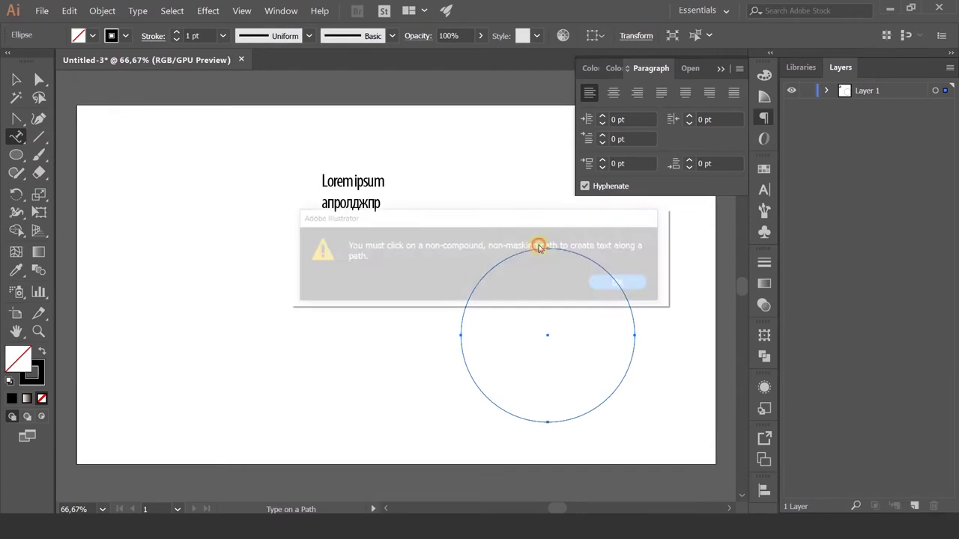
{"action": "left_click", "coordinate": [619, 284]}
{"action": "left_click", "coordinate": [549, 250]}
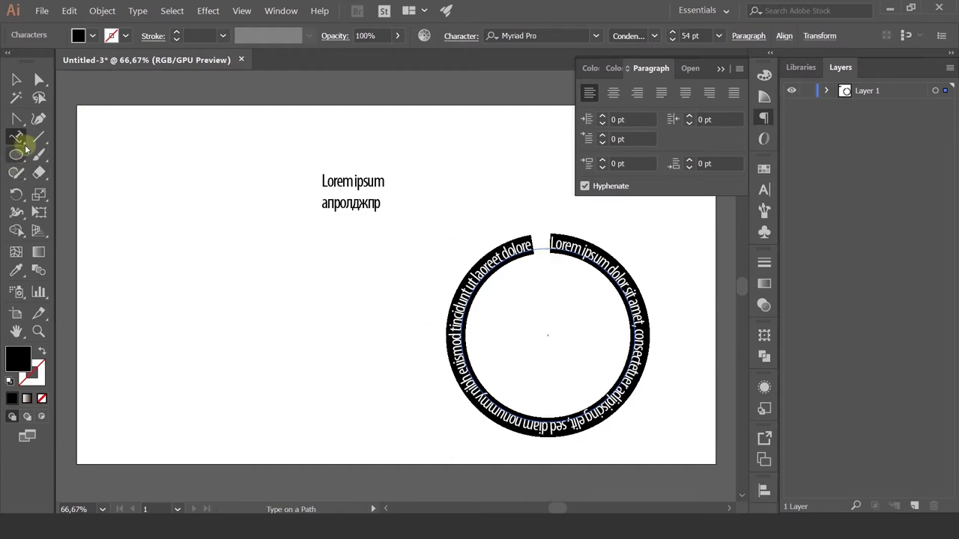
Select the circular path text and move its start point to the circle's bottom
{"action": "left_click_drag", "start_coordinate": [20, 144], "coordinate": [84, 179]}
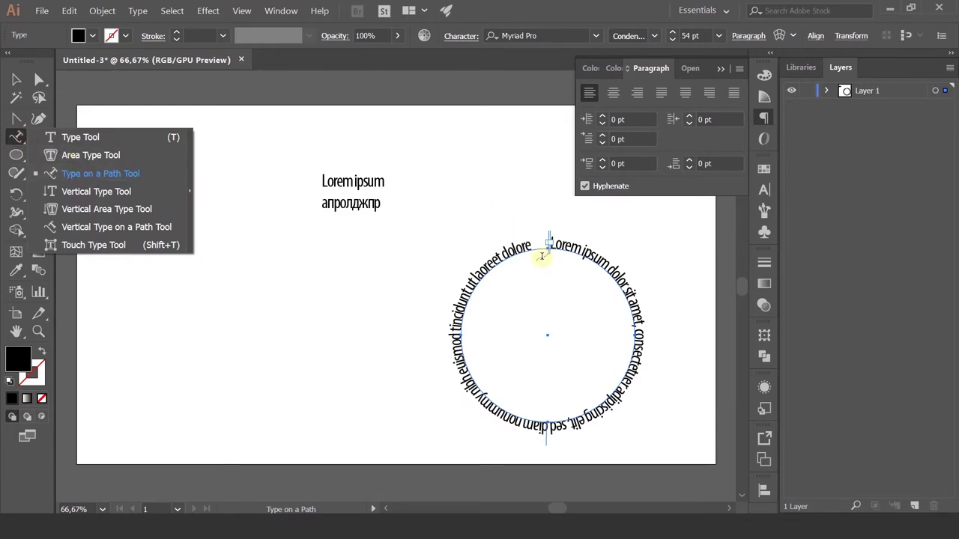
{"action": "left_click", "coordinate": [550, 242]}
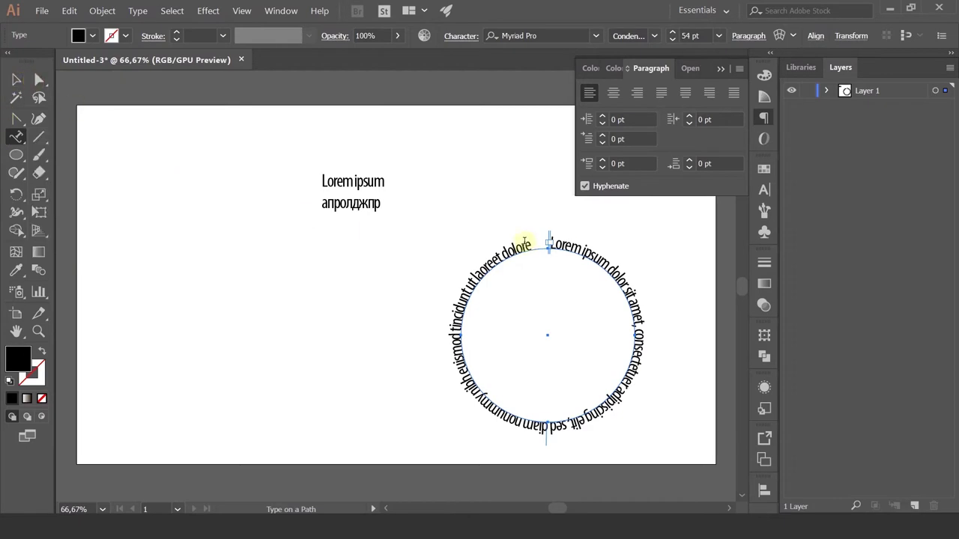
{"action": "left_click_drag", "start_coordinate": [550, 242], "coordinate": [558, 245]}
{"action": "left_click", "coordinate": [16, 80]}
{"action": "left_click", "coordinate": [558, 276]}
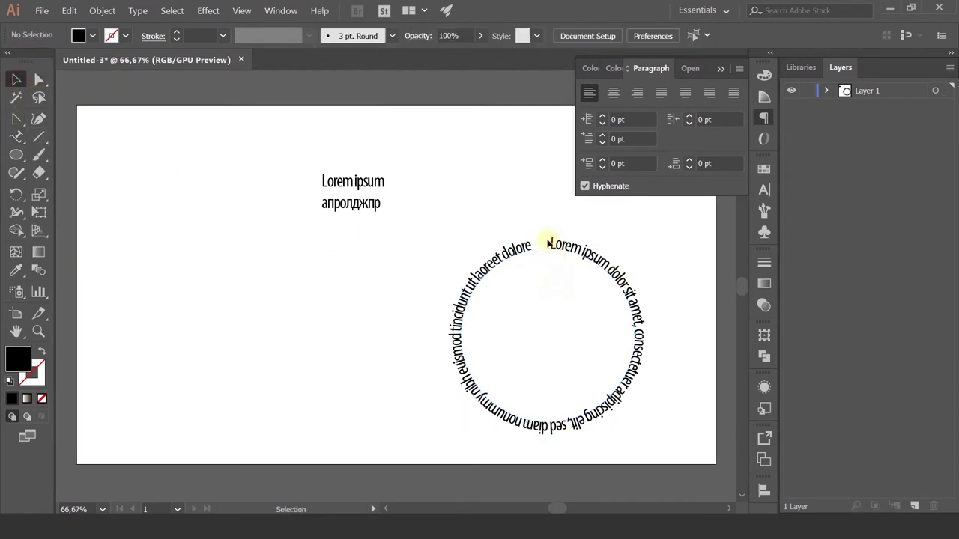
{"action": "left_click", "coordinate": [551, 243]}
{"action": "double_click", "coordinate": [551, 242]}
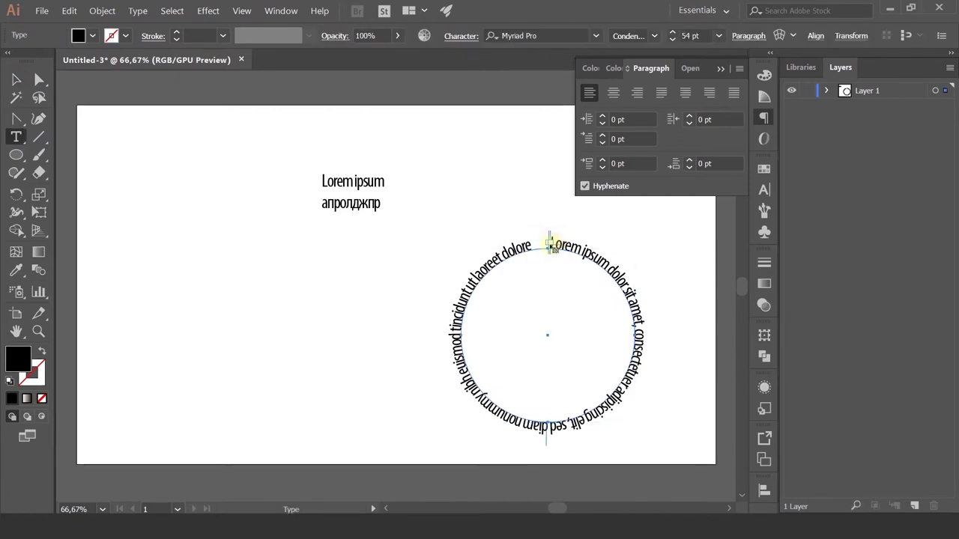
{"action": "mouse_move", "coordinate": [550, 244]}
{"action": "left_mouse_down"}
{"action": "mouse_move", "coordinate": [543, 443]}
{"action": "mouse_move", "coordinate": [556, 445]}
{"action": "left_mouse_up"}
{"action": "left_click", "coordinate": [549, 443]}
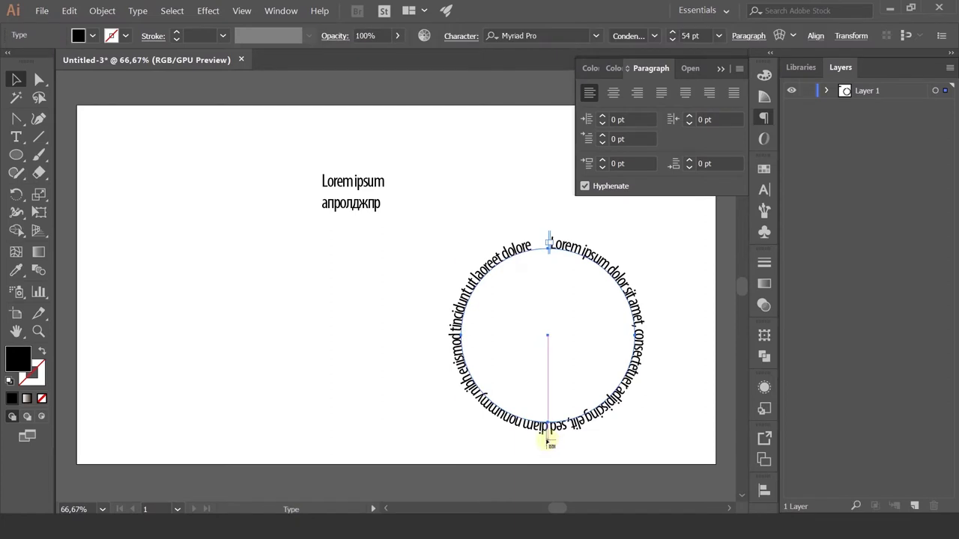
Slide the path text around the circle with Direct Selection, then select and delete it
{"action": "left_click", "coordinate": [39, 80]}
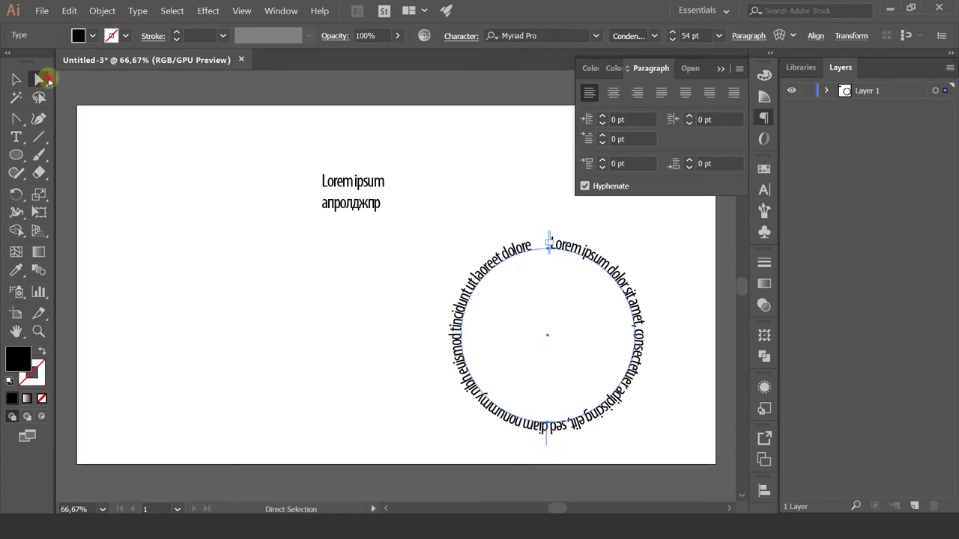
{"action": "left_click", "coordinate": [547, 442]}
{"action": "left_click", "coordinate": [547, 433]}
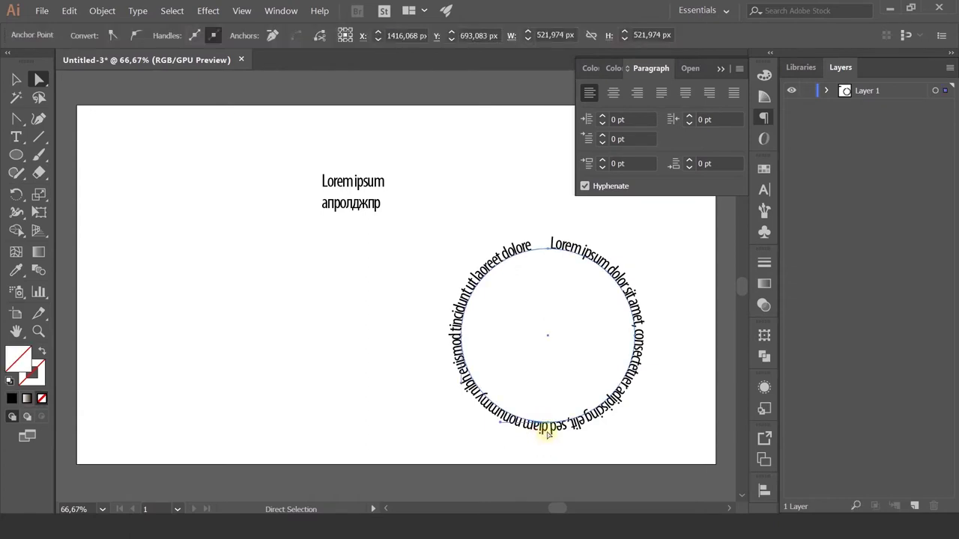
{"action": "mouse_move", "coordinate": [546, 444]}
{"action": "left_mouse_down"}
{"action": "mouse_move", "coordinate": [602, 439]}
{"action": "mouse_move", "coordinate": [664, 332]}
{"action": "mouse_move", "coordinate": [664, 315]}
{"action": "left_mouse_up"}
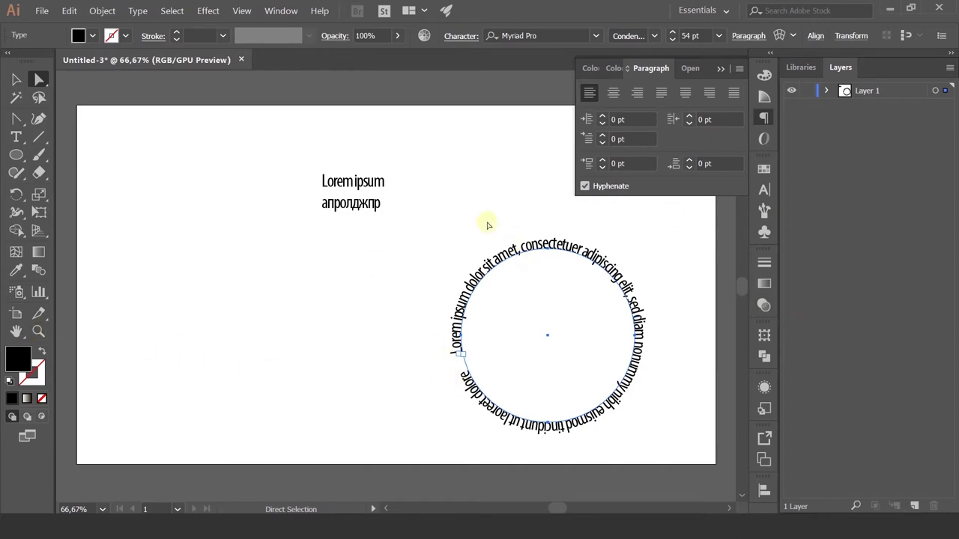
{"action": "left_click_drag", "start_coordinate": [466, 204], "coordinate": [552, 304]}
{"action": "key", "text": "Delete"}
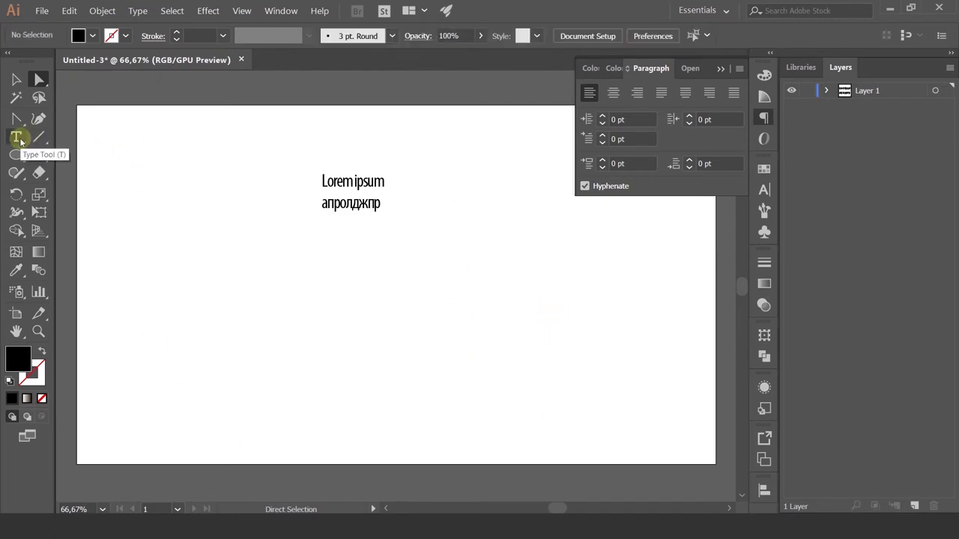
Place a vertical Lorem ipsum column near the upper left using the Vertical Type Tool
{"action": "left_click", "coordinate": [17, 137]}
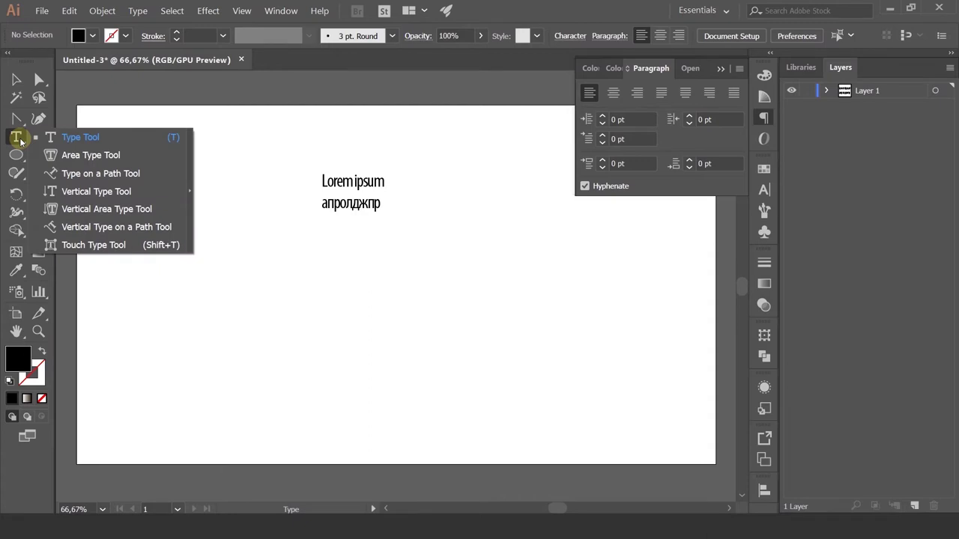
{"action": "left_click", "coordinate": [70, 190]}
{"action": "left_click", "coordinate": [198, 140]}
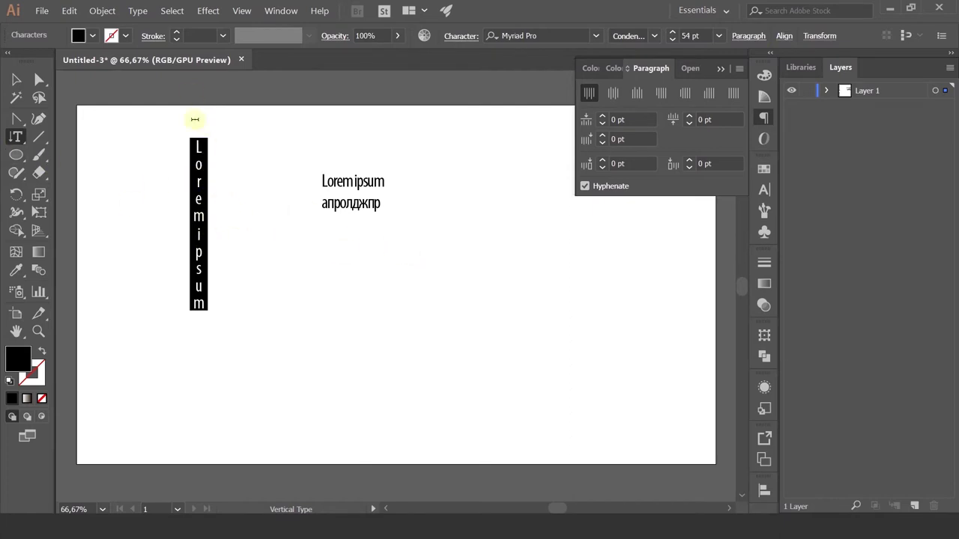
Finish the vertical text, attempt Area Type, and drag a placeholder-filled text frame
{"action": "left_click", "coordinate": [17, 135]}
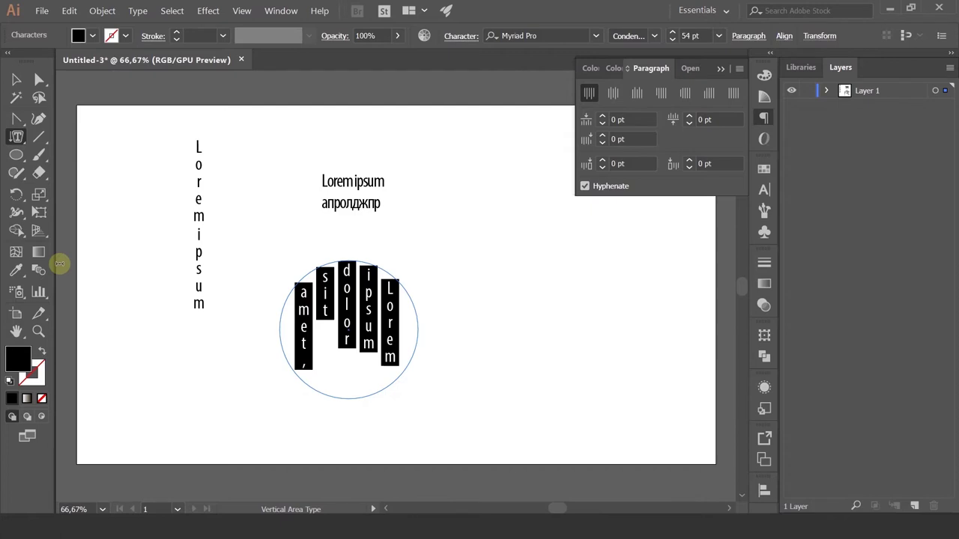
{"action": "left_click_drag", "start_coordinate": [16, 136], "coordinate": [49, 155]}
{"action": "left_click", "coordinate": [457, 168]}
{"action": "left_click", "coordinate": [612, 283]}
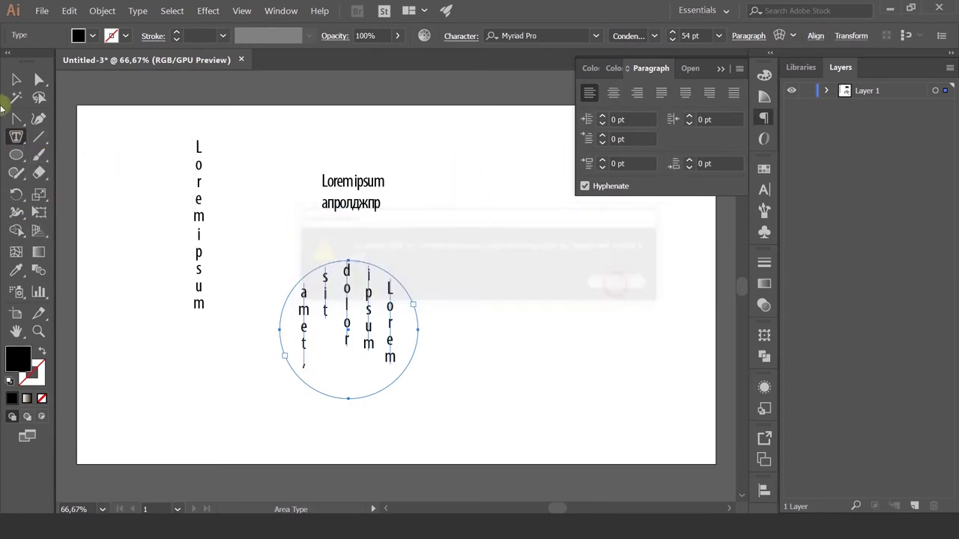
{"action": "left_click_drag", "start_coordinate": [17, 136], "coordinate": [47, 137]}
{"action": "left_click_drag", "start_coordinate": [433, 155], "coordinate": [591, 263]}
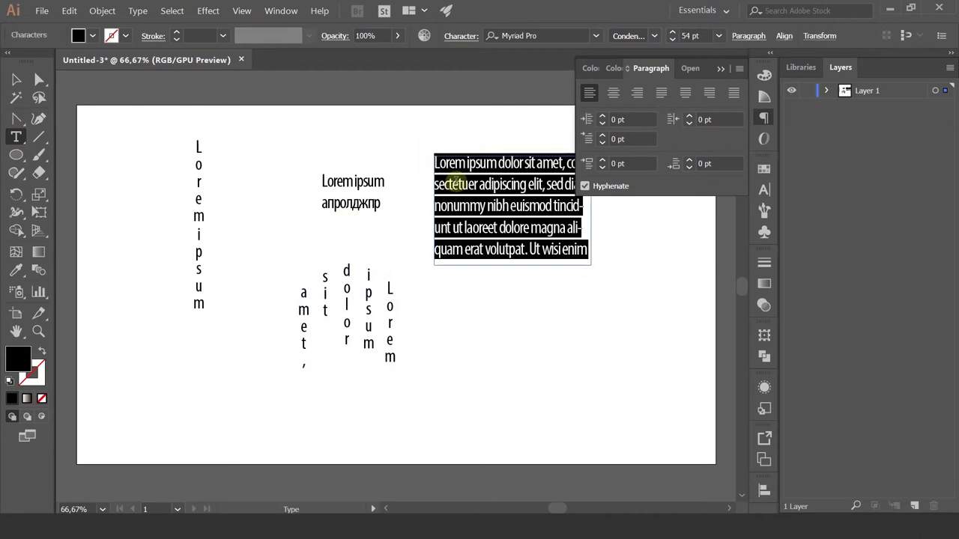
Marquee-select every text object on the artboard and delete them
{"action": "left_click", "coordinate": [15, 79]}
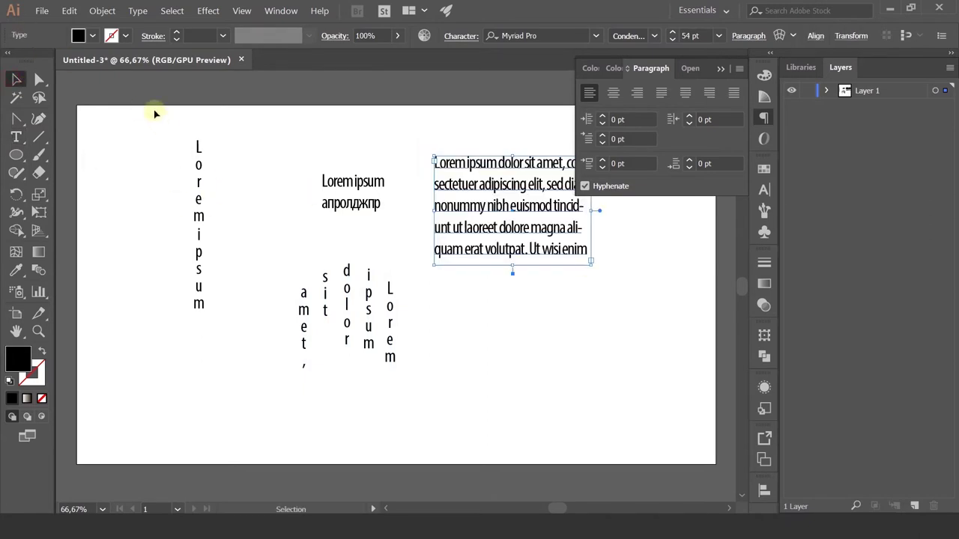
{"action": "left_click_drag", "start_coordinate": [154, 111], "coordinate": [638, 405]}
{"action": "key", "text": "Delete"}
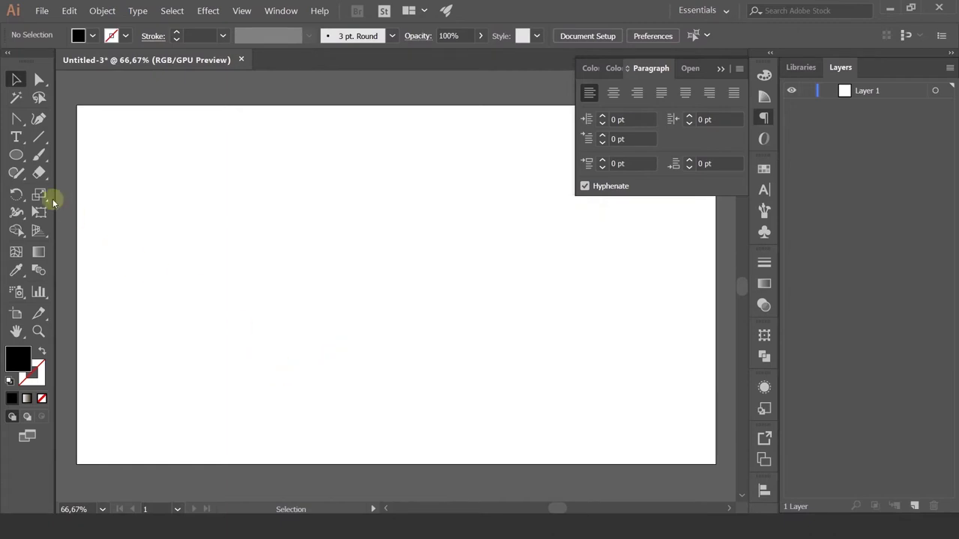
Drag a text frame on the left of the artboard and set the fill to red
{"action": "left_click", "coordinate": [16, 137]}
{"action": "left_click_drag", "start_coordinate": [182, 204], "coordinate": [276, 304]}
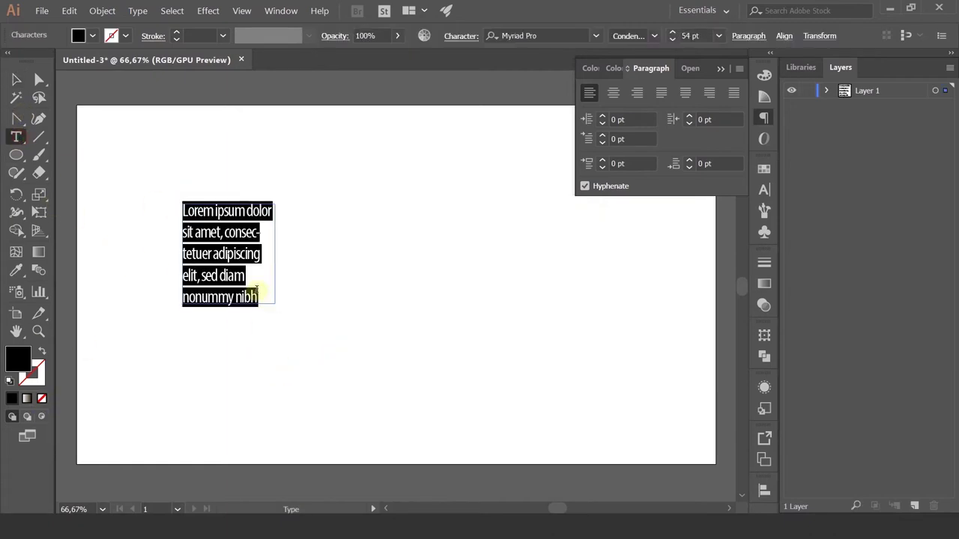
{"action": "double_click", "coordinate": [15, 365]}
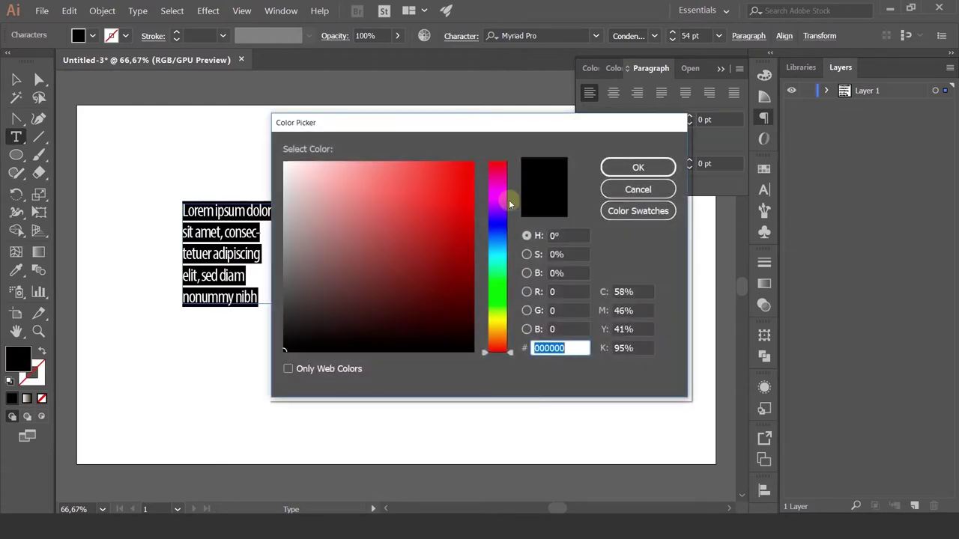
{"action": "mouse_move", "coordinate": [445, 192]}
{"action": "left_mouse_down"}
{"action": "mouse_move", "coordinate": [466, 141]}
{"action": "mouse_move", "coordinate": [484, 158]}
{"action": "left_mouse_up"}
{"action": "left_click", "coordinate": [634, 165]}
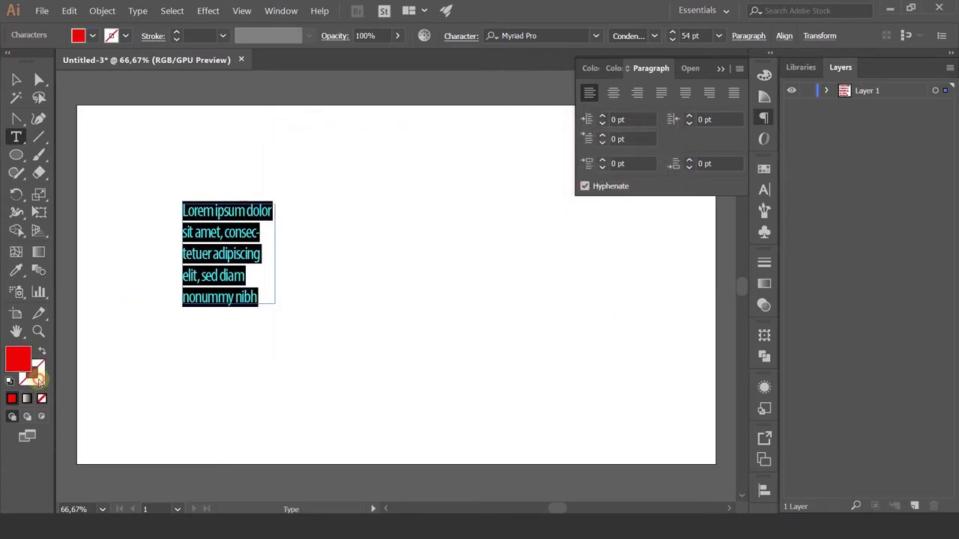
Set the stroke colour, trying light pink before settling on deep red
{"action": "double_click", "coordinate": [31, 373]}
{"action": "left_click_drag", "start_coordinate": [332, 172], "coordinate": [358, 138]}
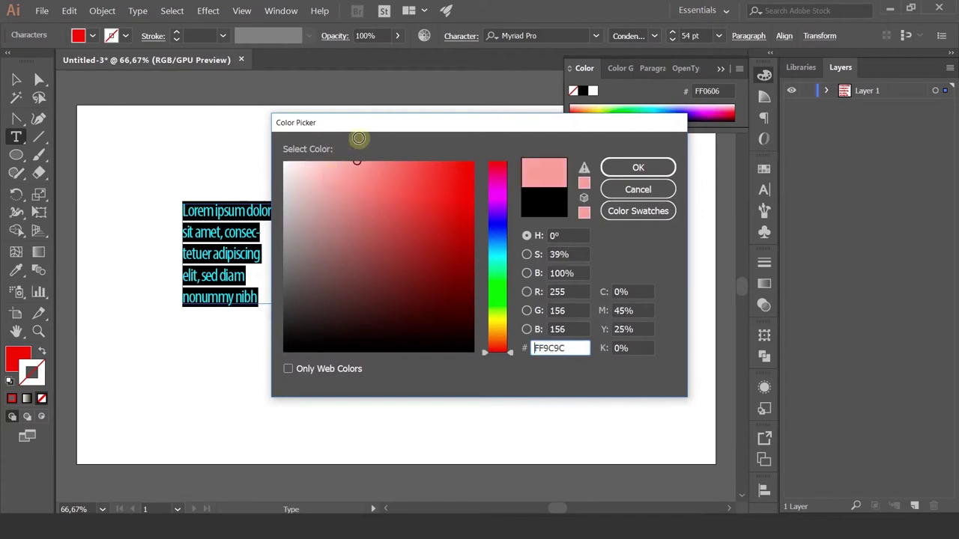
{"action": "left_click", "coordinate": [634, 167]}
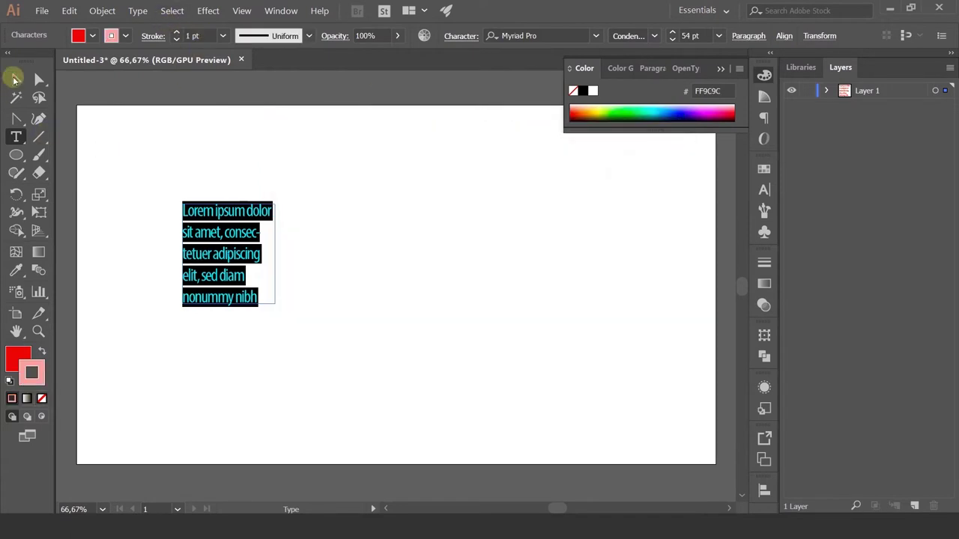
{"action": "left_click", "coordinate": [14, 79]}
{"action": "left_click", "coordinate": [188, 172]}
{"action": "scroll", "coordinate": [230, 243], "scroll_direction": "up", "scroll_amount": 3}
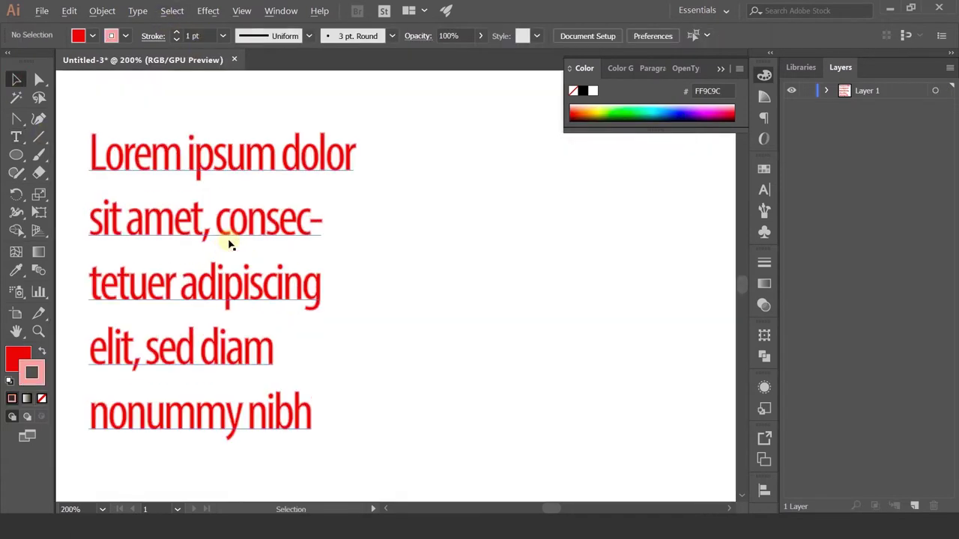
{"action": "double_click", "coordinate": [32, 372]}
{"action": "left_click_drag", "start_coordinate": [464, 215], "coordinate": [473, 287]}
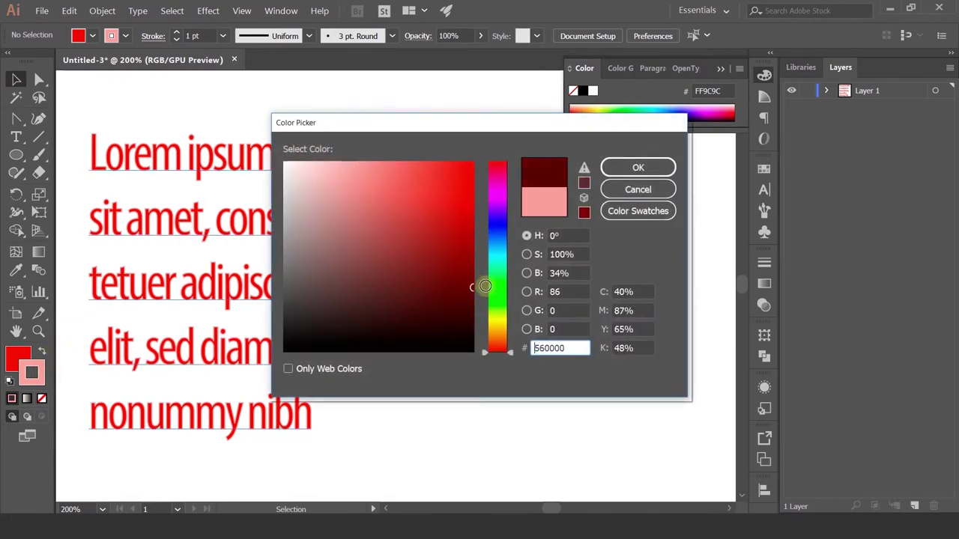
{"action": "left_click", "coordinate": [623, 166]}
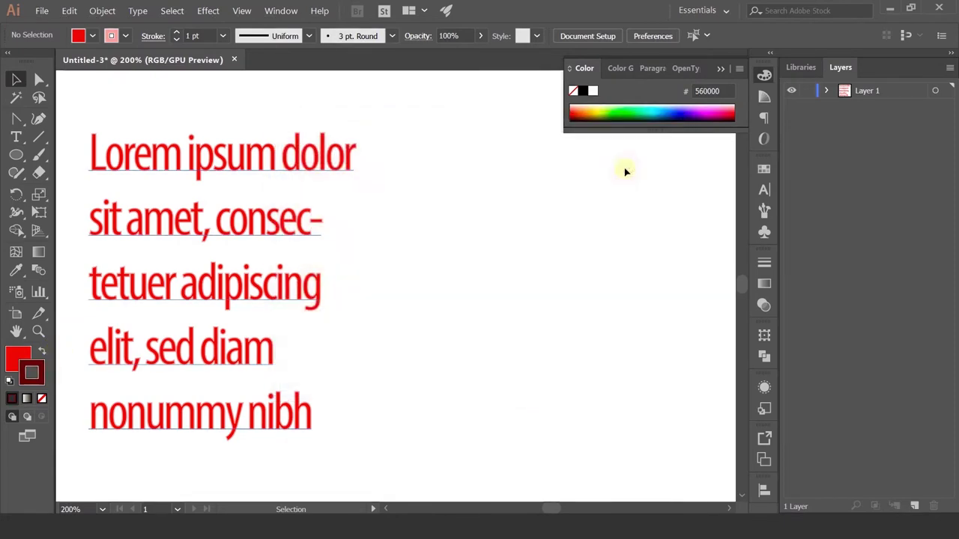
Give the red text frame a dark red 6D0000 outline, then delete it
{"action": "left_click", "coordinate": [186, 155]}
{"action": "double_click", "coordinate": [32, 373]}
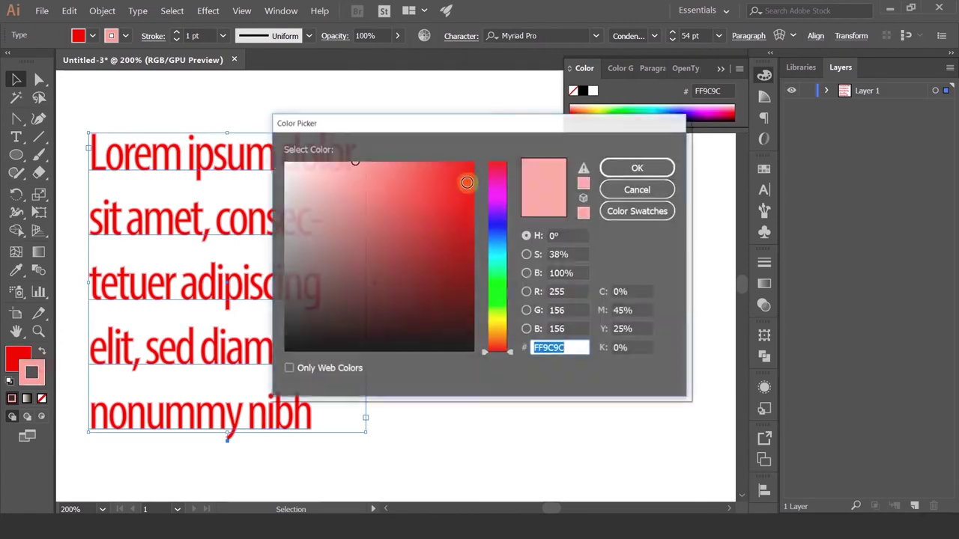
{"action": "left_click_drag", "start_coordinate": [424, 292], "coordinate": [475, 277]}
{"action": "left_click", "coordinate": [633, 168]}
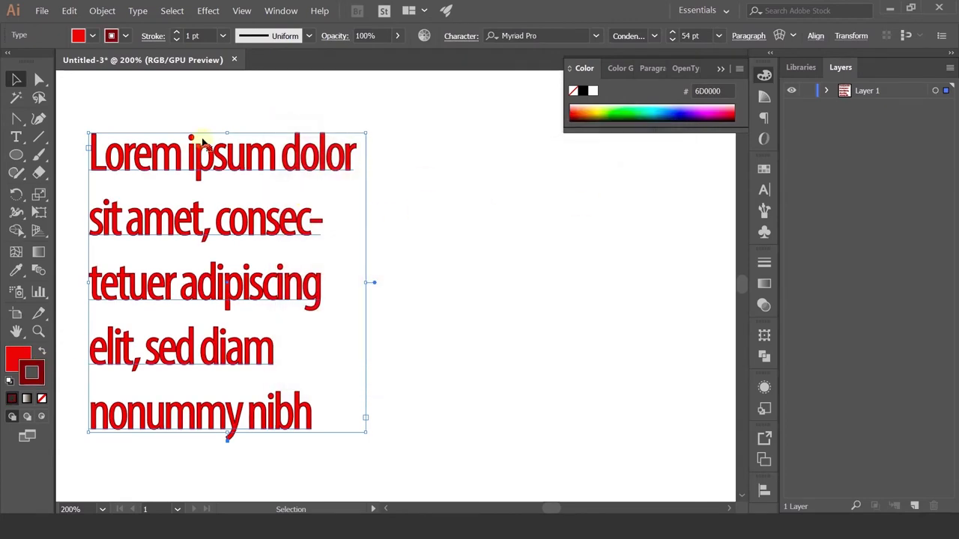
{"action": "scroll", "coordinate": [197, 135], "scroll_direction": "up", "scroll_amount": 2}
{"action": "scroll", "coordinate": [217, 186], "scroll_direction": "down", "scroll_amount": 3}
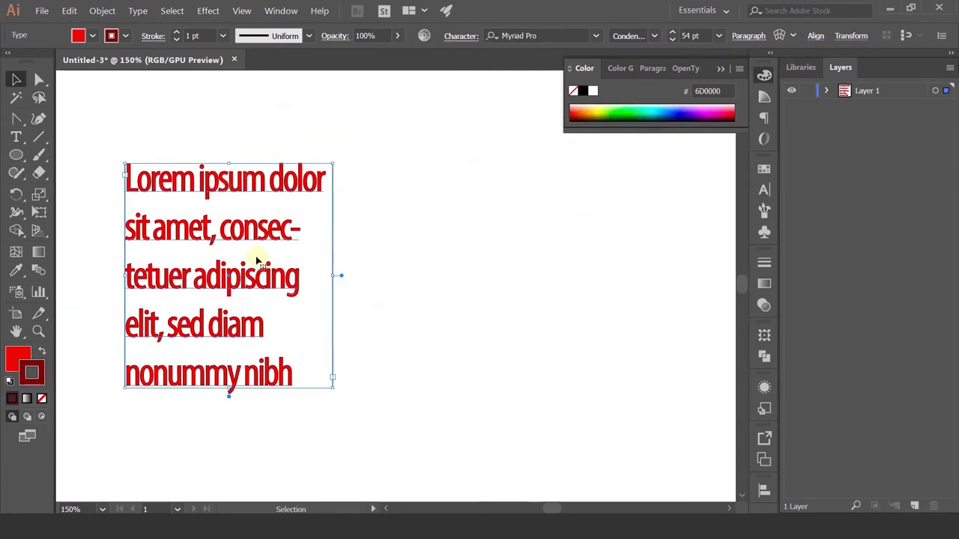
{"action": "key", "text": "Delete"}
{"action": "scroll", "coordinate": [257, 221], "scroll_direction": "down", "scroll_amount": 3}
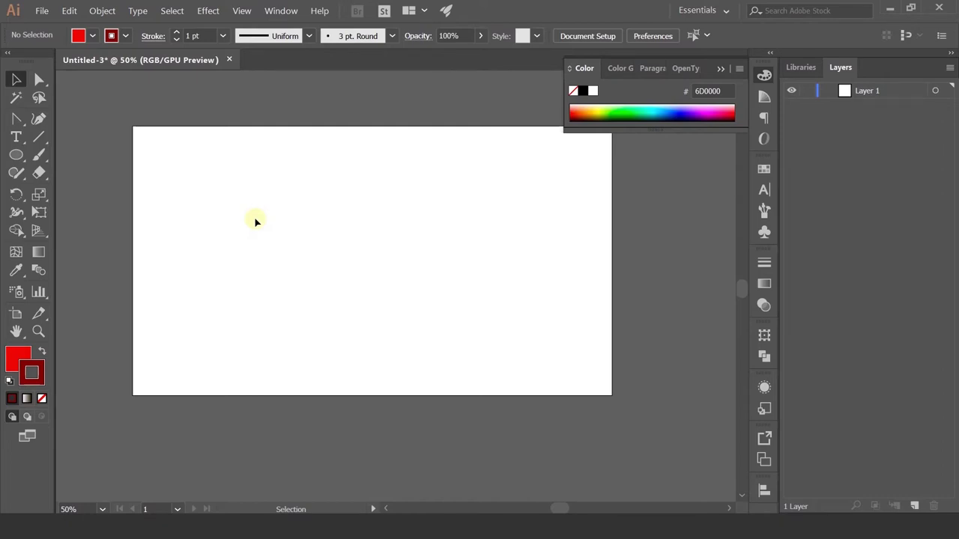
Switch to the Rectangle Tool and draw a square after two undone attempts
{"action": "left_click", "coordinate": [17, 155]}
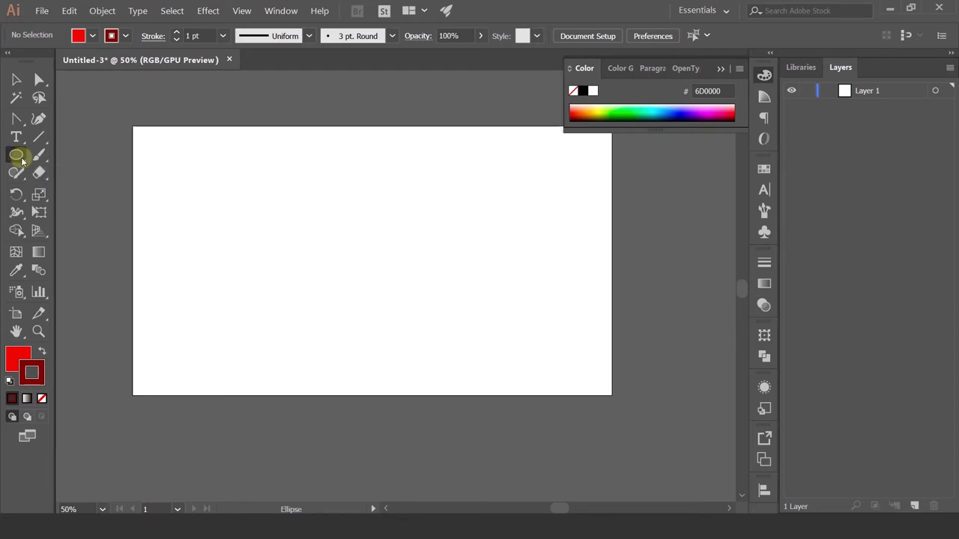
{"action": "left_click", "coordinate": [23, 161]}
{"action": "left_click", "coordinate": [25, 162]}
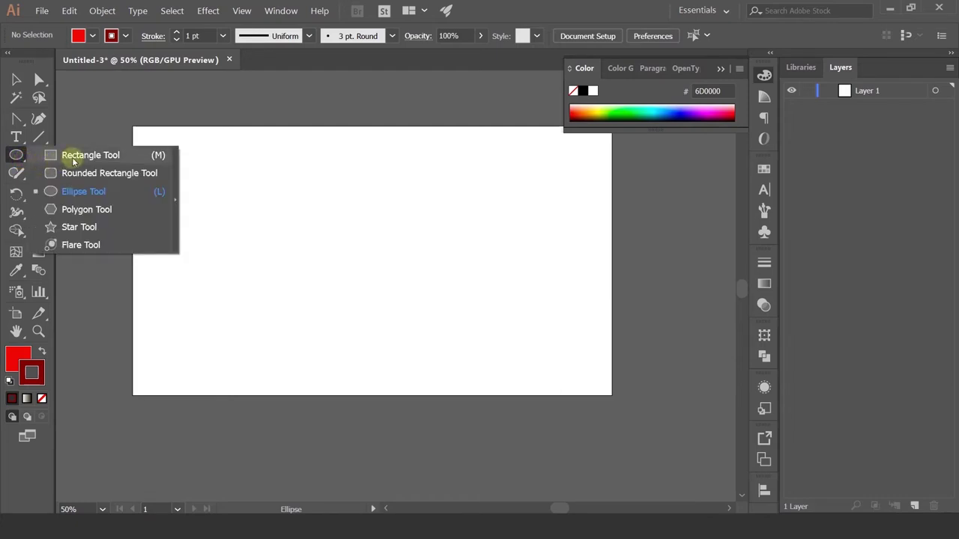
{"action": "left_click", "coordinate": [72, 157]}
{"action": "left_click_drag", "start_coordinate": [219, 148], "coordinate": [390, 295]}
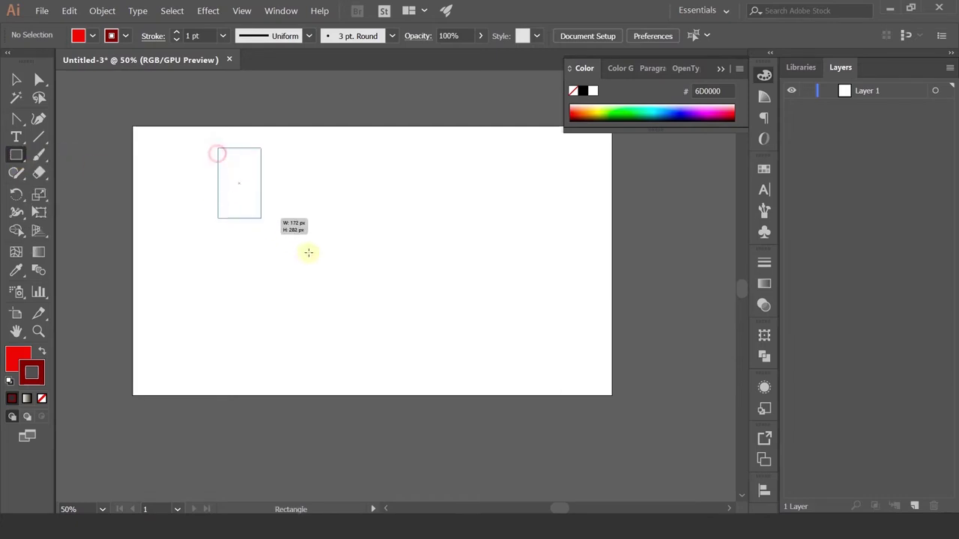
{"action": "key", "text": "ctrl+z"}
{"action": "left_click_drag", "start_coordinate": [235, 194], "coordinate": [337, 219]}
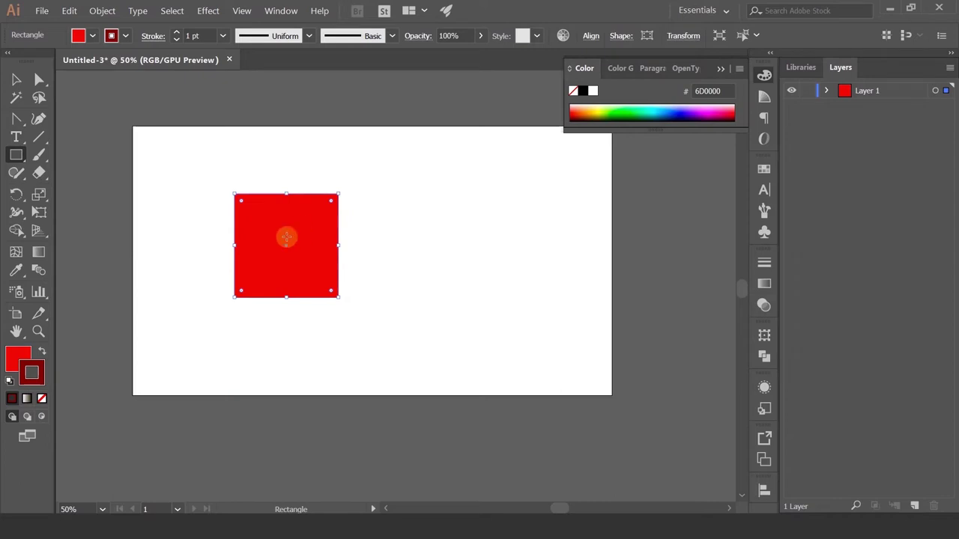
{"action": "key", "text": "ctrl+z"}
{"action": "mouse_move", "coordinate": [204, 163]}
{"action": "left_mouse_down"}
{"action": "mouse_move", "coordinate": [477, 190]}
{"action": "mouse_move", "coordinate": [423, 303]}
{"action": "mouse_move", "coordinate": [319, 214]}
{"action": "mouse_move", "coordinate": [360, 277]}
{"action": "mouse_move", "coordinate": [439, 308]}
{"action": "mouse_move", "coordinate": [364, 266]}
{"action": "left_mouse_up"}
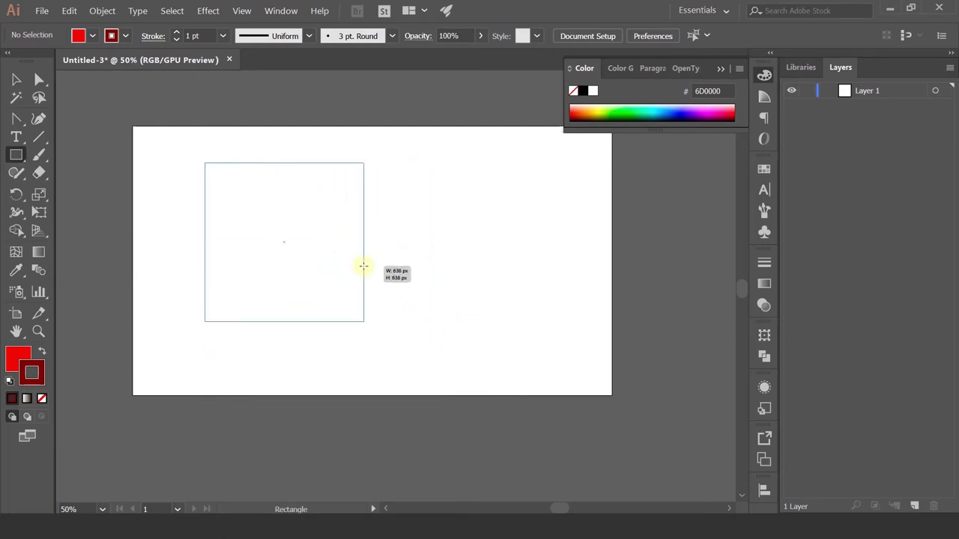
{"action": "mouse_move", "coordinate": [342, 233]}
{"action": "left_mouse_down"}
{"action": "mouse_move", "coordinate": [439, 272]}
{"action": "mouse_move", "coordinate": [337, 274]}
{"action": "mouse_move", "coordinate": [420, 262]}
{"action": "mouse_move", "coordinate": [291, 182]}
{"action": "mouse_move", "coordinate": [280, 205]}
{"action": "mouse_move", "coordinate": [280, 182]}
{"action": "mouse_move", "coordinate": [318, 226]}
{"action": "mouse_move", "coordinate": [257, 180]}
{"action": "mouse_move", "coordinate": [315, 148]}
{"action": "mouse_move", "coordinate": [342, 210]}
{"action": "mouse_move", "coordinate": [334, 203]}
{"action": "mouse_move", "coordinate": [335, 240]}
{"action": "mouse_move", "coordinate": [304, 197]}
{"action": "mouse_move", "coordinate": [245, 147]}
{"action": "mouse_move", "coordinate": [265, 176]}
{"action": "mouse_move", "coordinate": [258, 166]}
{"action": "left_mouse_up"}
Move the red square to the upper left and remove its outline
{"action": "left_click", "coordinate": [16, 80]}
{"action": "left_click_drag", "start_coordinate": [165, 178], "coordinate": [335, 271]}
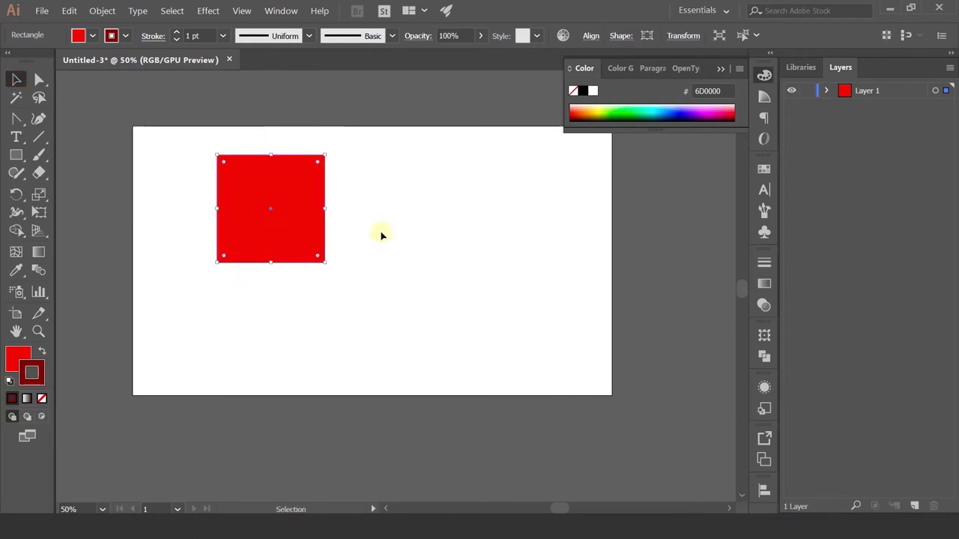
{"action": "left_click", "coordinate": [438, 243]}
{"action": "left_click", "coordinate": [276, 173]}
{"action": "left_click", "coordinate": [31, 372]}
{"action": "left_click", "coordinate": [41, 398]}
{"action": "double_click", "coordinate": [18, 358]}
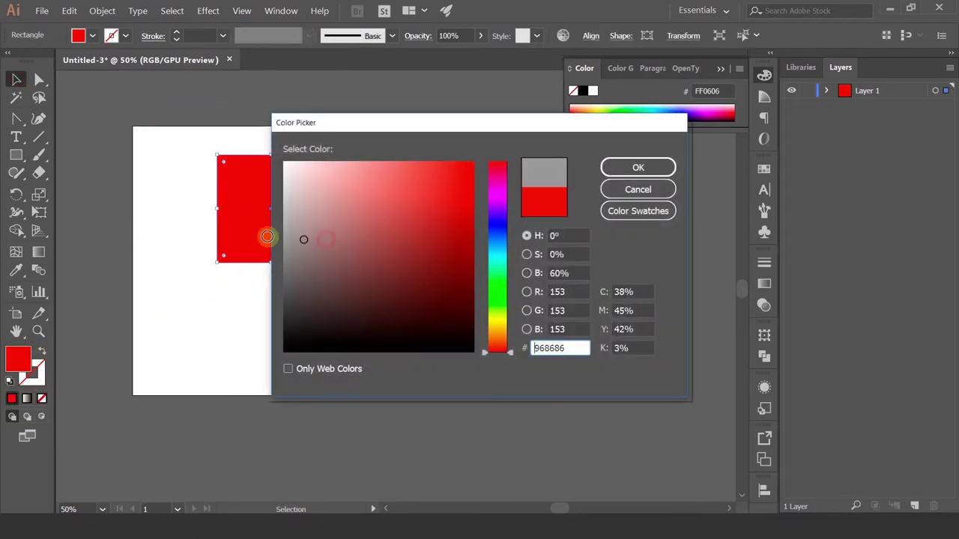
Fill the square with grey B2B2B2
{"action": "mouse_move", "coordinate": [316, 256]}
{"action": "left_mouse_down"}
{"action": "mouse_move", "coordinate": [294, 217]}
{"action": "mouse_move", "coordinate": [302, 246]}
{"action": "left_mouse_up"}
{"action": "left_click", "coordinate": [637, 167]}
{"action": "left_click", "coordinate": [190, 210]}
Round the top-left and bottom-right corners into a leaf shape, then undo the rounding
{"action": "left_click", "coordinate": [39, 80]}
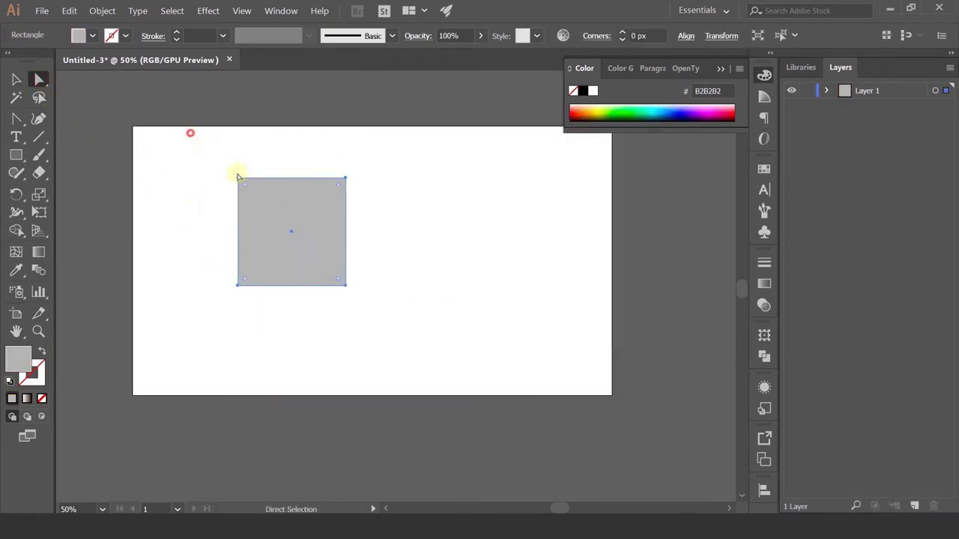
{"action": "mouse_move", "coordinate": [191, 132]}
{"action": "left_mouse_down"}
{"action": "mouse_move", "coordinate": [246, 187]}
{"action": "mouse_move", "coordinate": [274, 249]}
{"action": "left_mouse_up"}
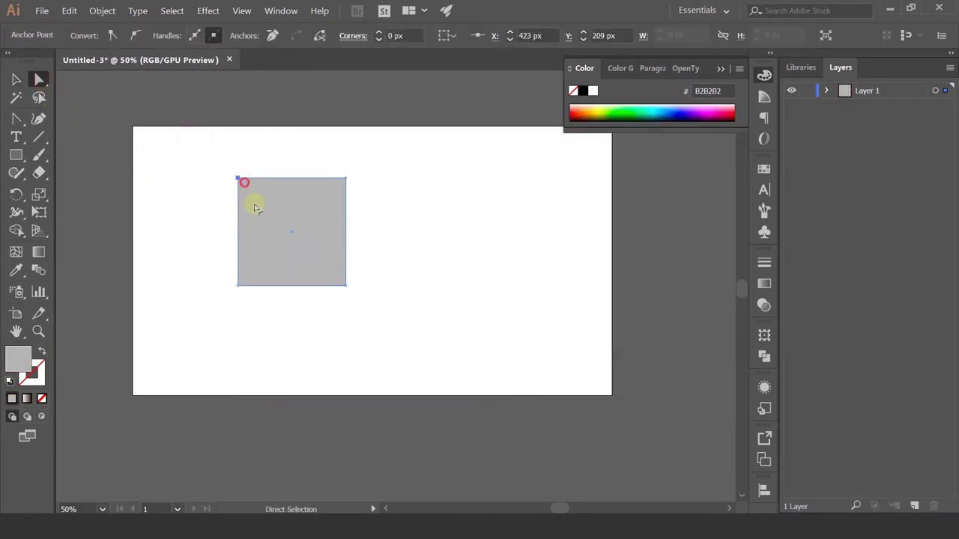
{"action": "left_click", "coordinate": [344, 283]}
{"action": "left_click_drag", "start_coordinate": [322, 265], "coordinate": [252, 214]}
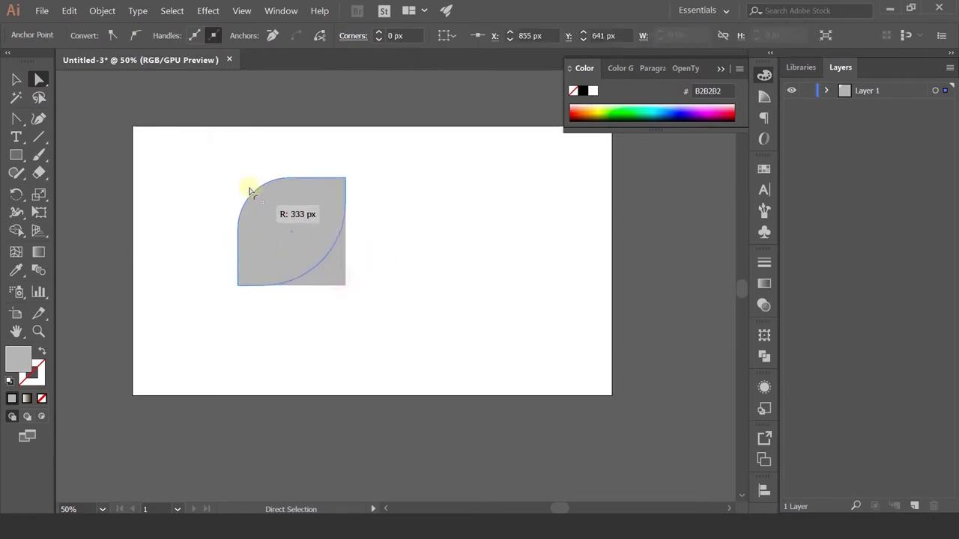
{"action": "mouse_move", "coordinate": [209, 128]}
{"action": "left_mouse_down"}
{"action": "mouse_move", "coordinate": [298, 232]}
{"action": "mouse_move", "coordinate": [421, 346]}
{"action": "left_mouse_up"}
{"action": "left_click", "coordinate": [408, 282]}
{"action": "scroll", "coordinate": [409, 285], "scroll_direction": "down", "scroll_amount": 2}
{"action": "scroll", "coordinate": [408, 285], "scroll_direction": "up", "scroll_amount": 2}
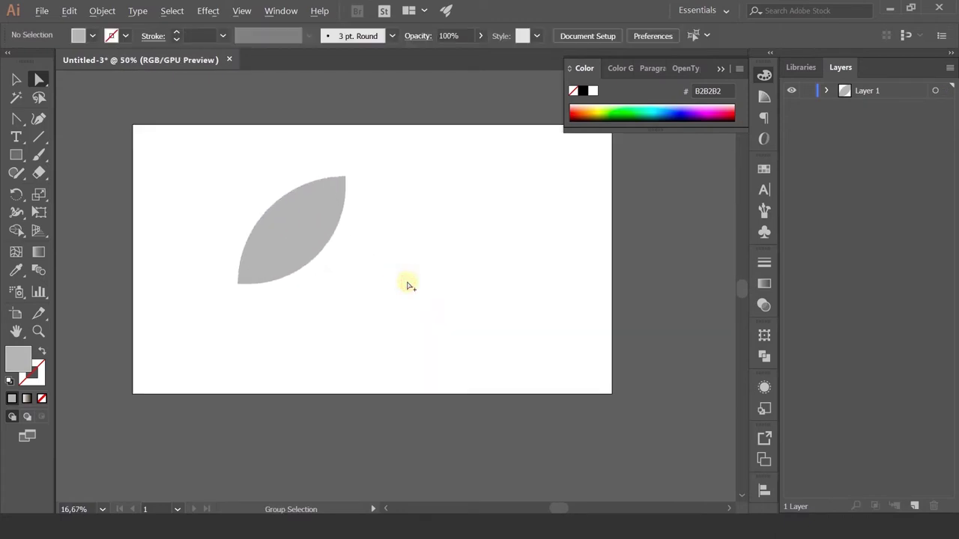
{"action": "key", "text": "ctrl+z"}
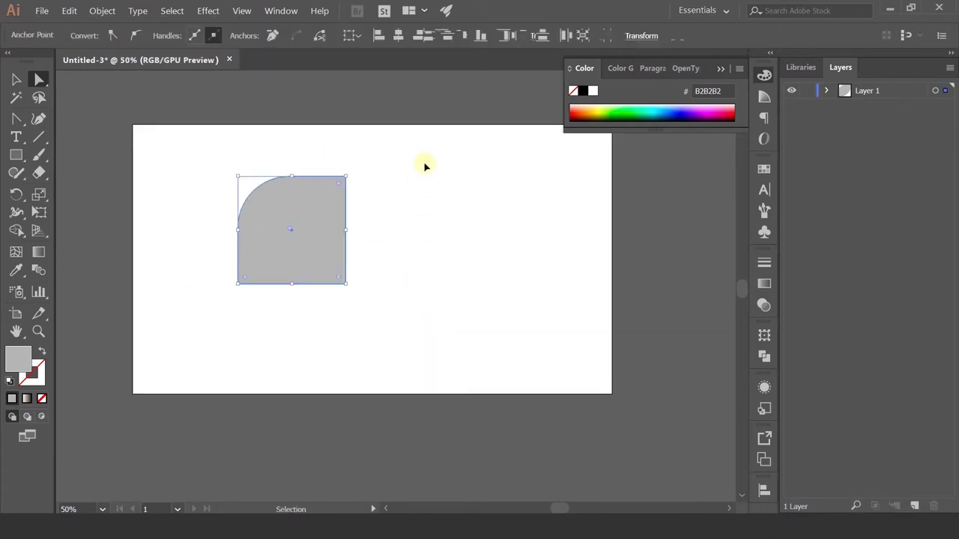
{"action": "key", "text": "ctrl+z"}
Resize the grey square to 80 × 80 px in the Transform settings
{"action": "left_click", "coordinate": [393, 239]}
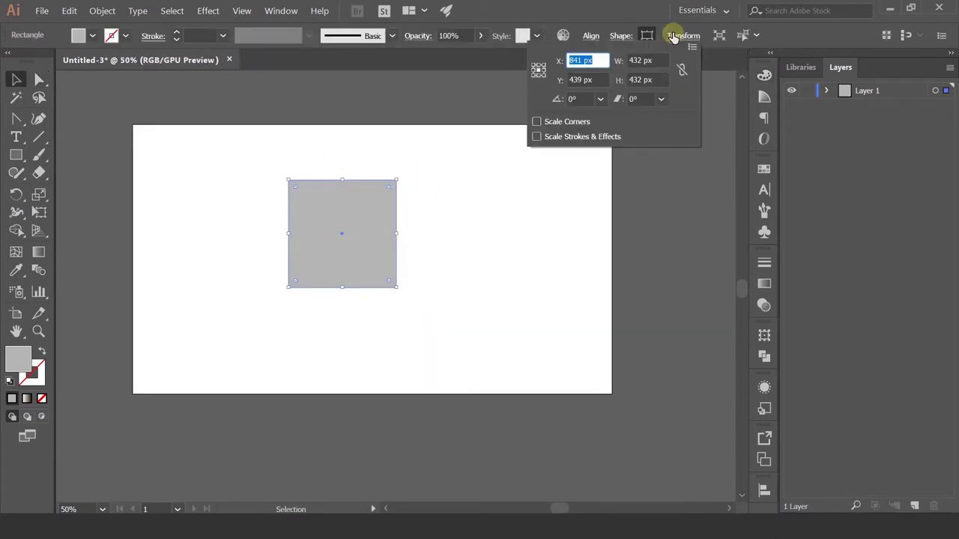
{"action": "left_click", "coordinate": [307, 249]}
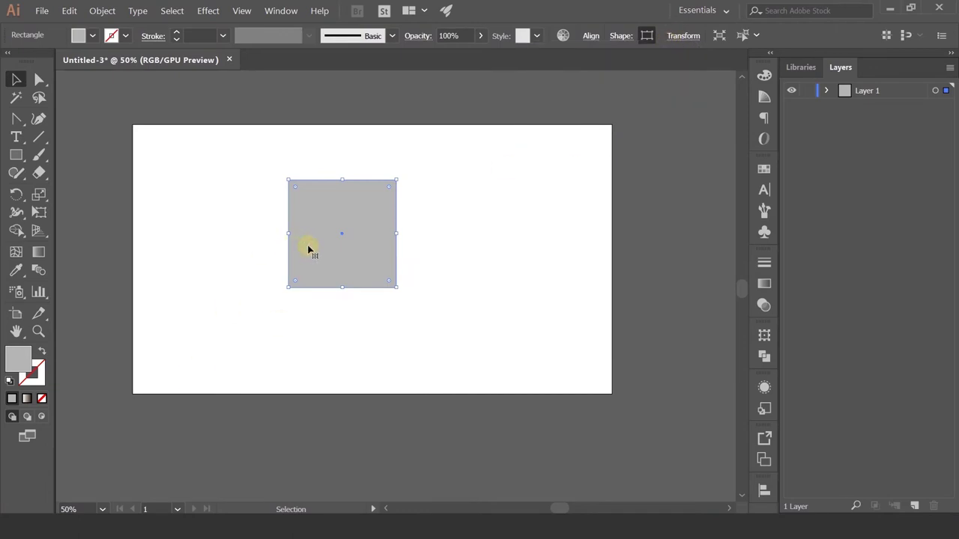
{"action": "left_click", "coordinate": [674, 38]}
{"action": "type", "text": "800"}
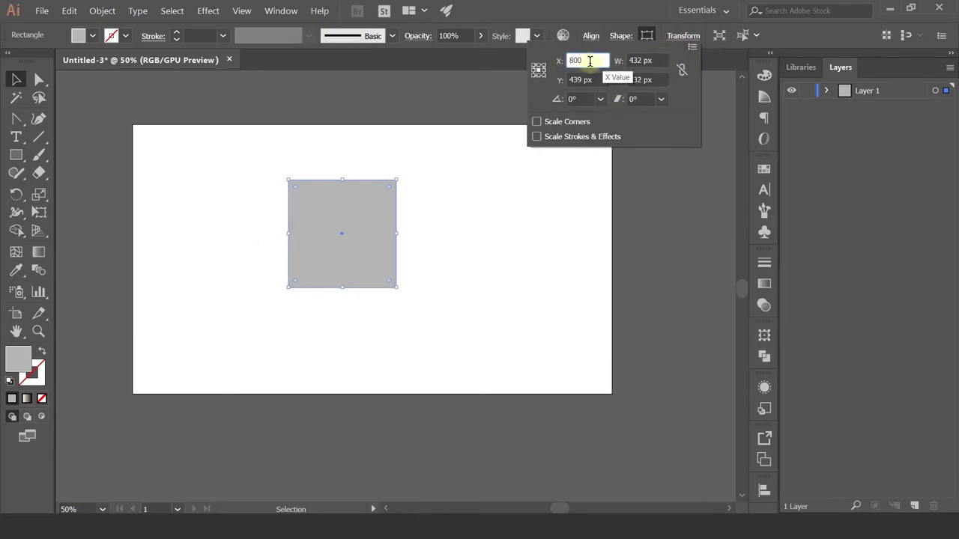
{"action": "left_click", "coordinate": [654, 60]}
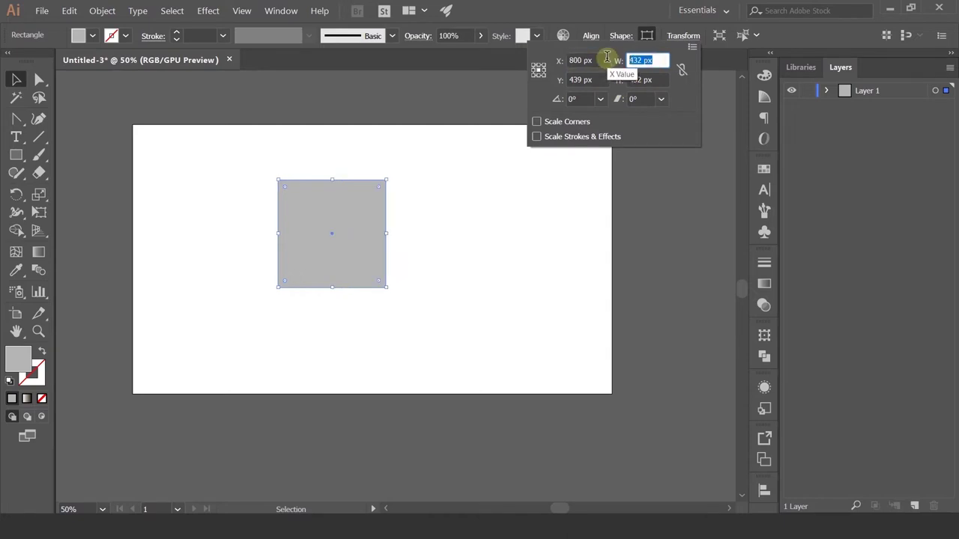
{"action": "type", "text": "86"}
{"action": "key", "text": "Return"}
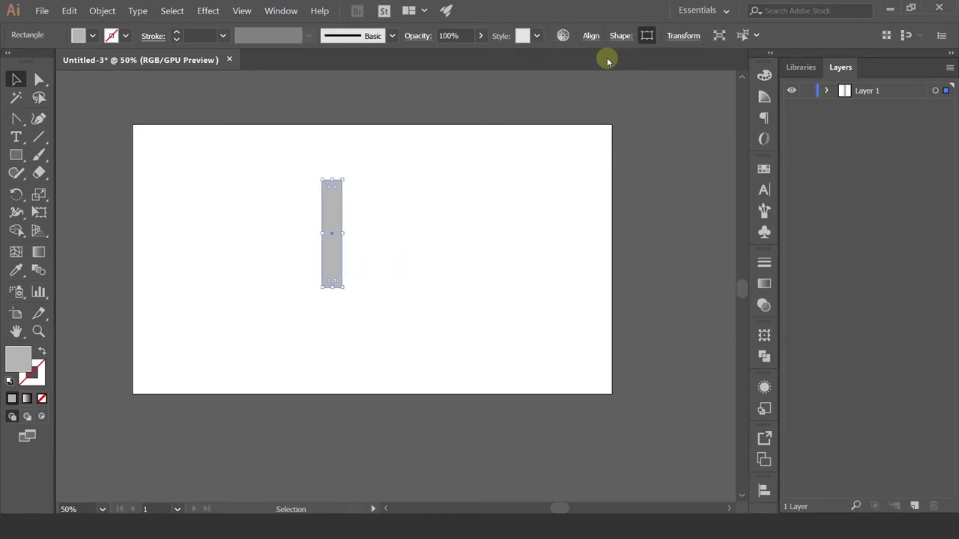
{"action": "left_click", "coordinate": [682, 36]}
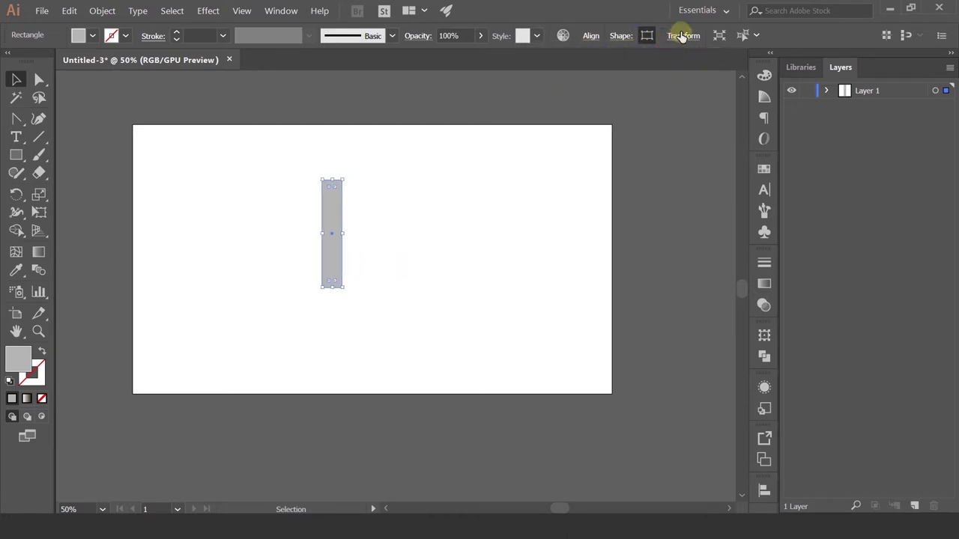
{"action": "left_click", "coordinate": [682, 36]}
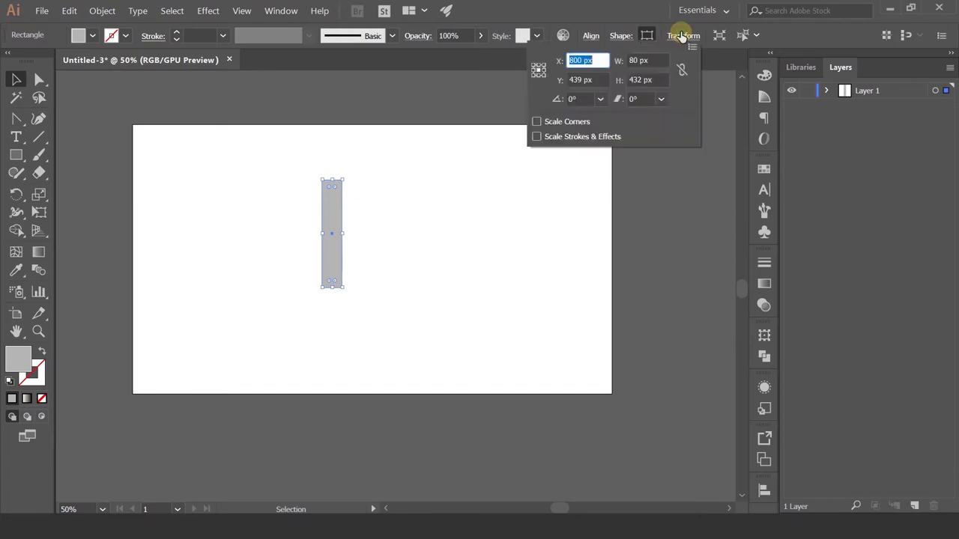
{"action": "double_click", "coordinate": [634, 80]}
{"action": "type", "text": "80"}
{"action": "key", "text": "Return"}
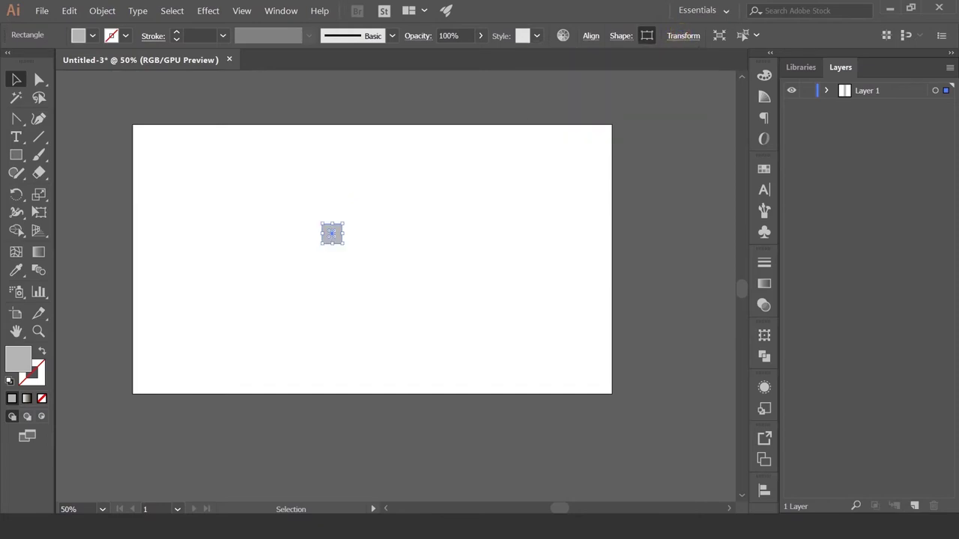
Change the square's vertical (Y) position to 800
{"action": "left_click", "coordinate": [678, 37]}
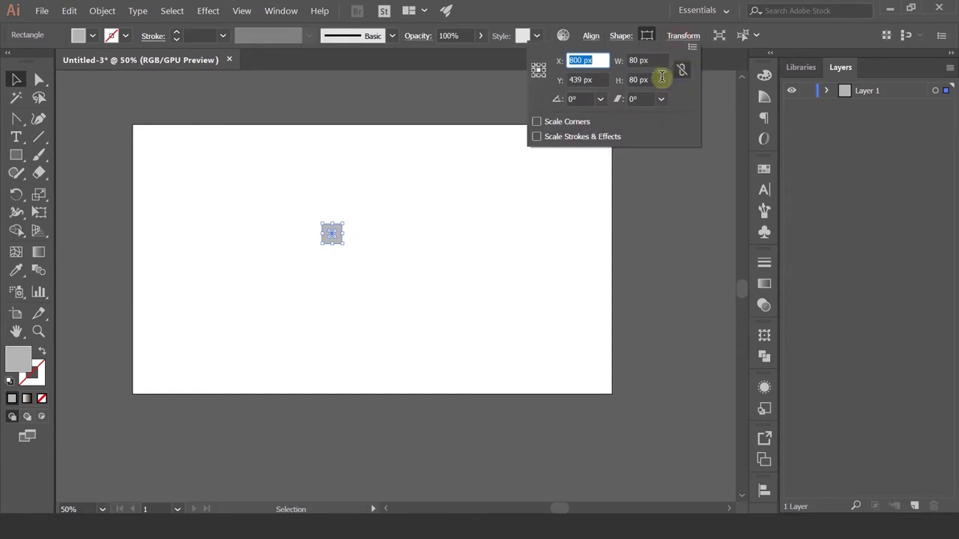
{"action": "left_click", "coordinate": [599, 80]}
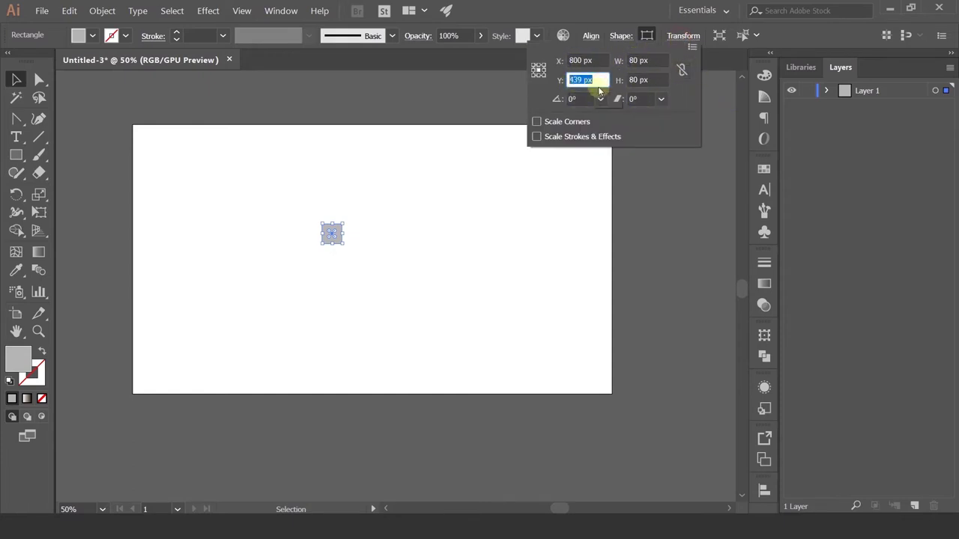
{"action": "key", "text": "Up"}
{"action": "key", "text": "Up"}
{"action": "key", "text": "Up"}
{"action": "type", "text": "8"}
{"action": "key", "text": "Return"}
Drag the square toward the upper left and scale it up into a large square
{"action": "left_click", "coordinate": [503, 216]}
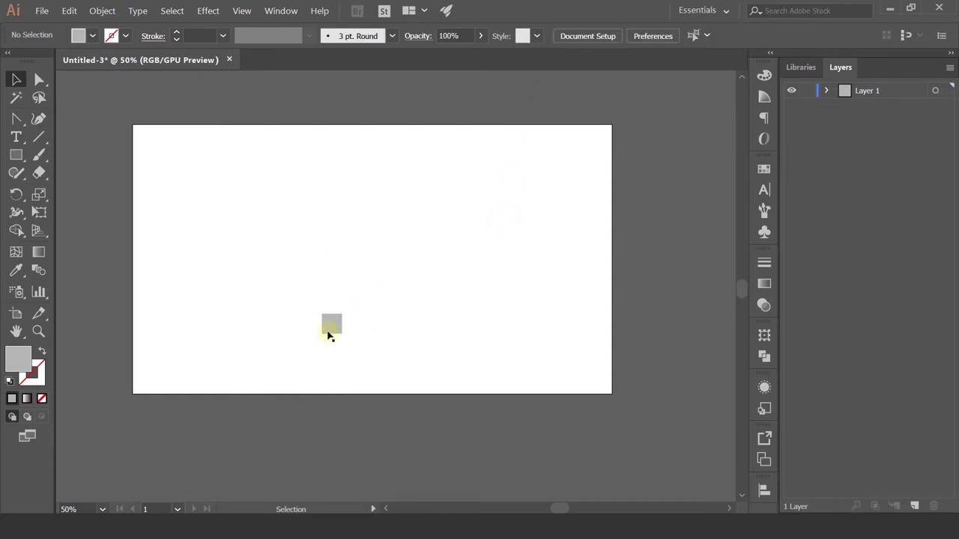
{"action": "left_click_drag", "start_coordinate": [327, 335], "coordinate": [315, 217]}
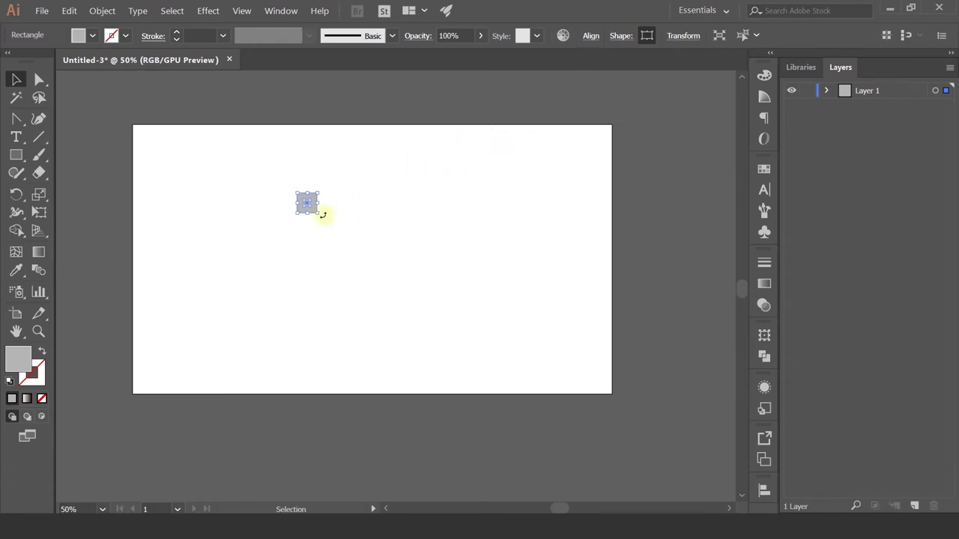
{"action": "left_click_drag", "start_coordinate": [318, 213], "coordinate": [389, 266]}
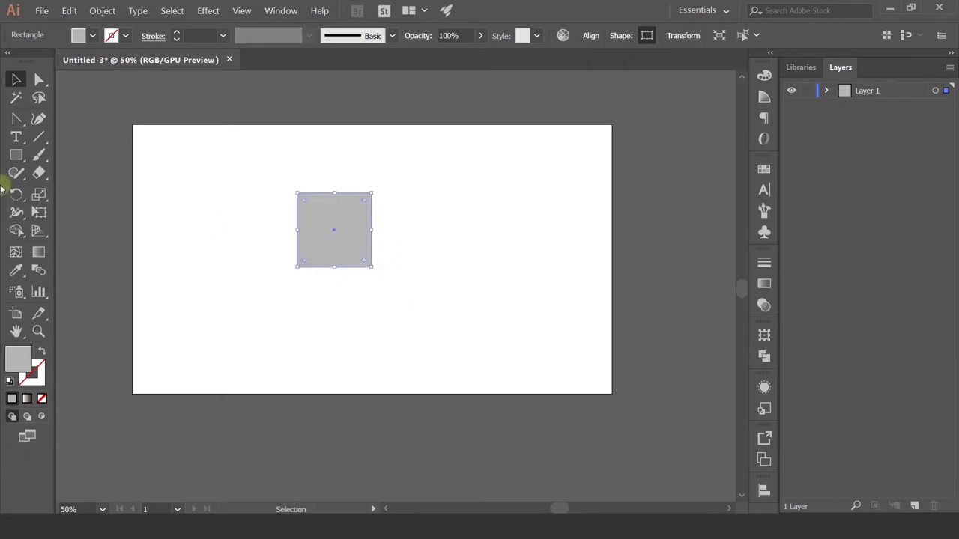
{"action": "left_click", "coordinate": [17, 155]}
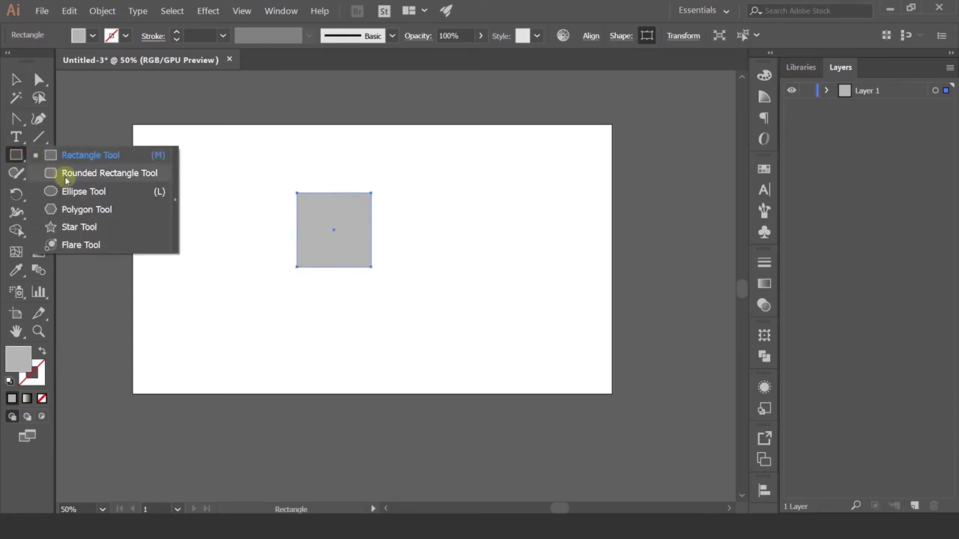
Draw a trial rounded rectangle right of the square, then undo it
{"action": "left_click", "coordinate": [65, 176]}
{"action": "left_click_drag", "start_coordinate": [388, 194], "coordinate": [464, 245]}
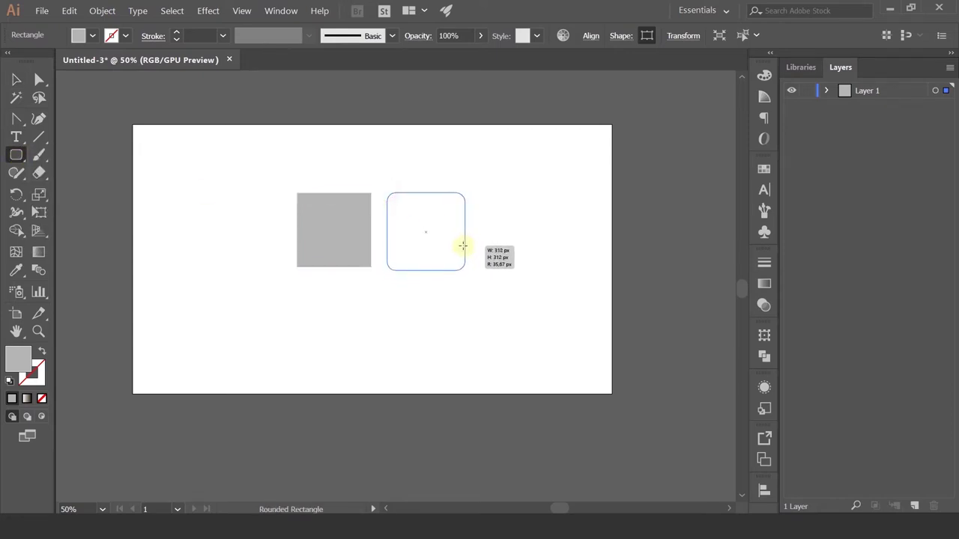
{"action": "left_click_drag", "start_coordinate": [464, 245], "coordinate": [463, 246]}
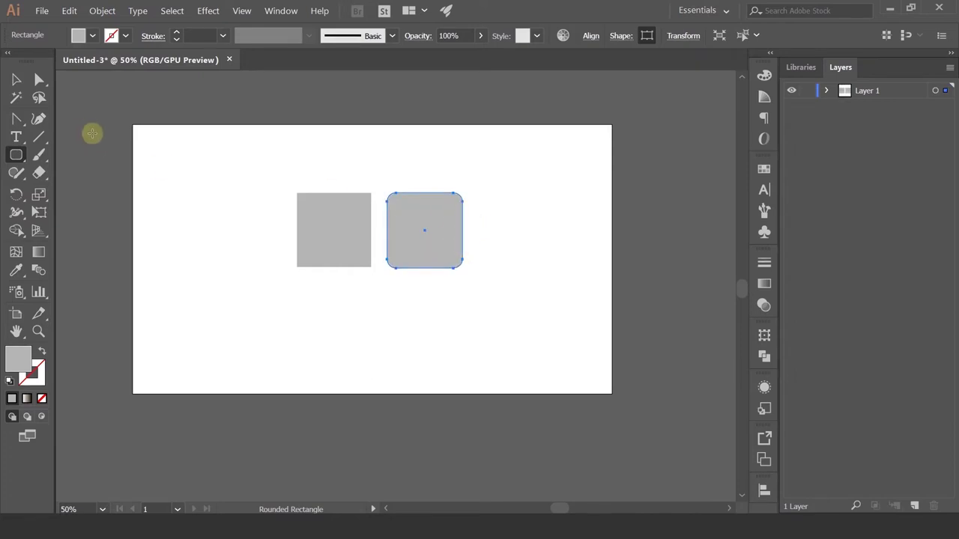
{"action": "key", "text": "ctrl"}
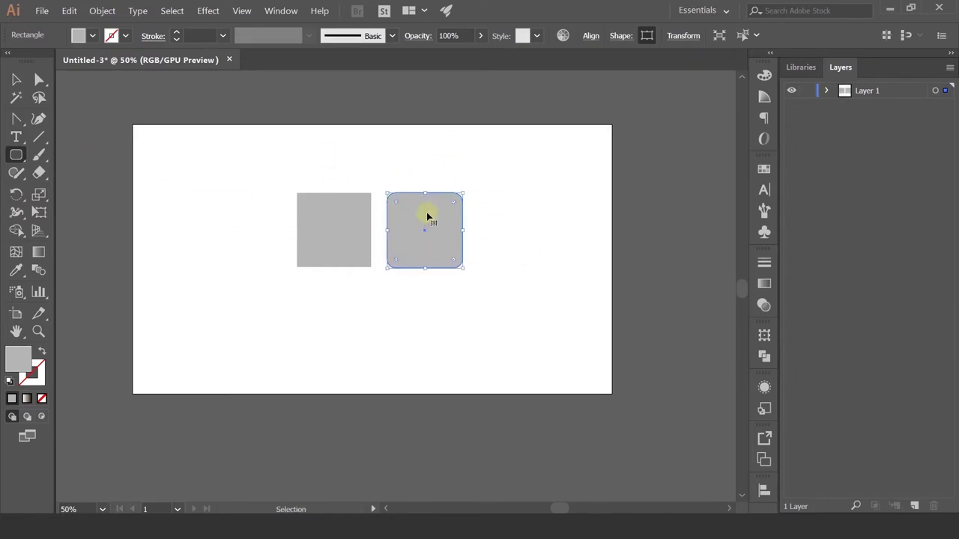
{"action": "key", "text": "ctrl+z"}
Draw a new rounded rectangle beside the square, using arrow keys to maximise the radius into a circle
{"action": "left_click_drag", "start_coordinate": [390, 191], "coordinate": [471, 267]}
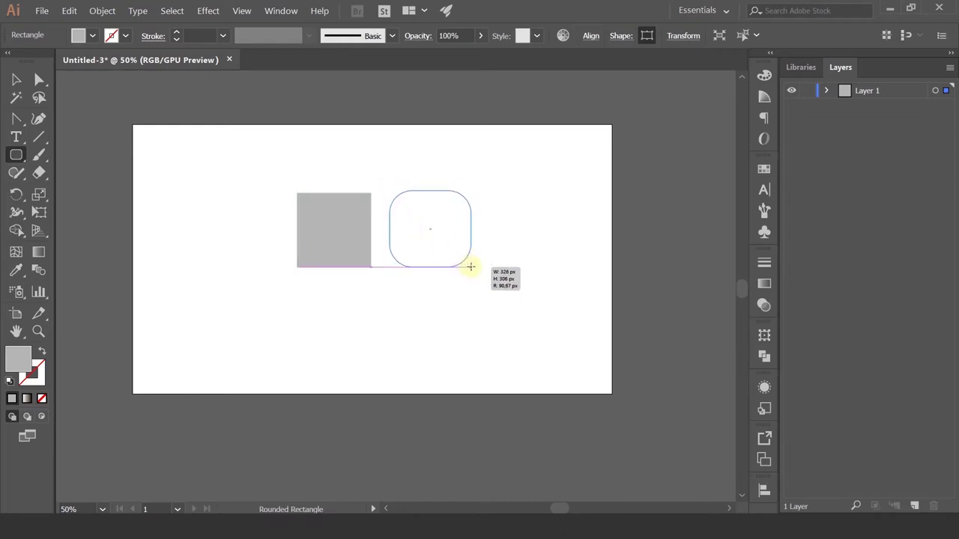
{"action": "key", "text": "Up"}
{"action": "key", "text": "Up"}
{"action": "key", "text": "Up"}
{"action": "key", "text": "Down"}
{"action": "key", "text": "Down"}
{"action": "key", "text": "Down"}
{"action": "left_click_drag", "start_coordinate": [468, 266], "coordinate": [475, 275]}
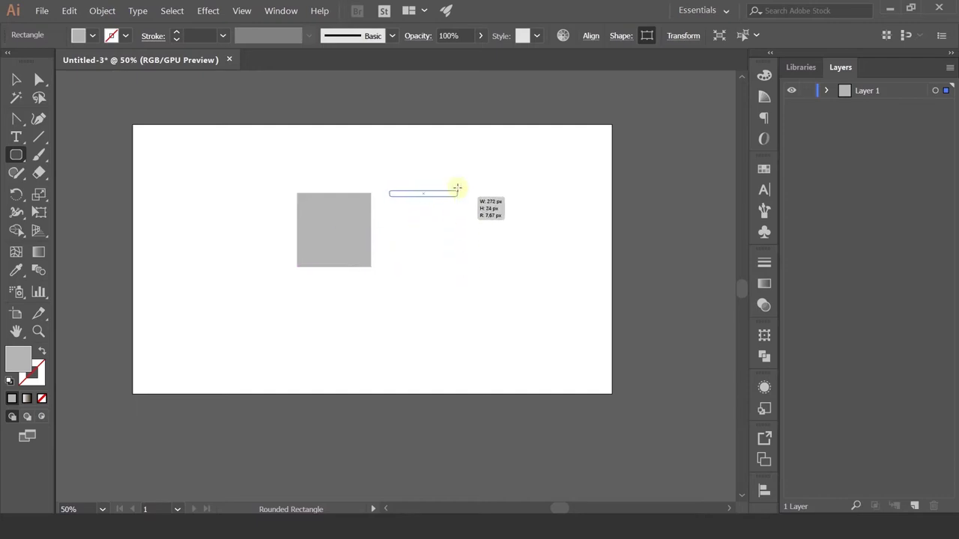
{"action": "key", "text": "Left"}
{"action": "key", "text": "Up"}
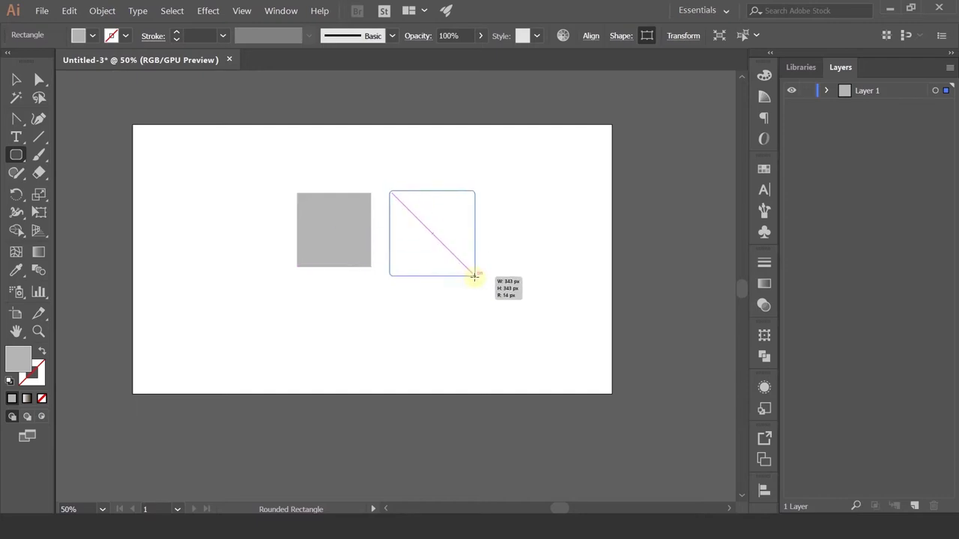
{"action": "key", "text": "Left"}
{"action": "key", "text": "Right"}
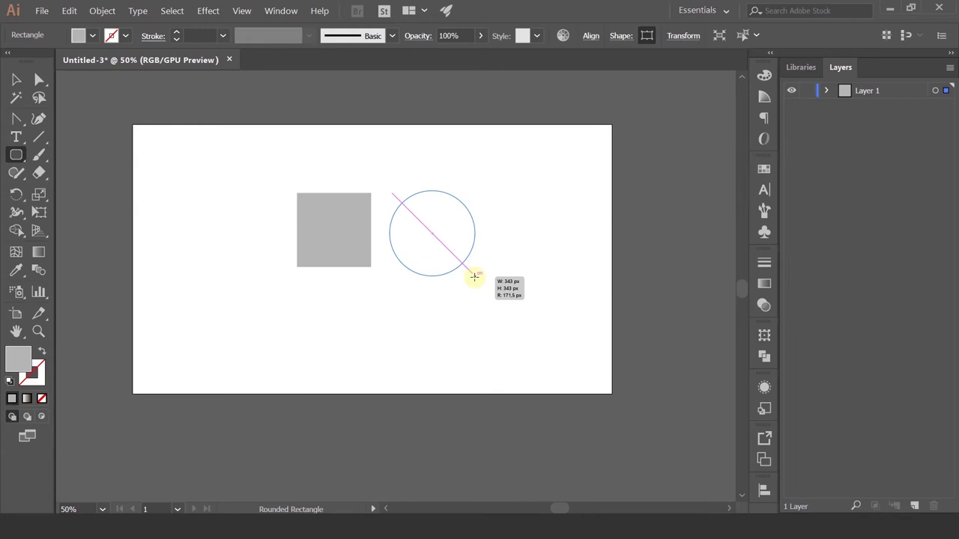
{"action": "left_click_drag", "start_coordinate": [475, 277], "coordinate": [475, 277]}
Drag the circle's corner widget with Direct Selection to reduce it to a rounded square
{"action": "left_click", "coordinate": [39, 79]}
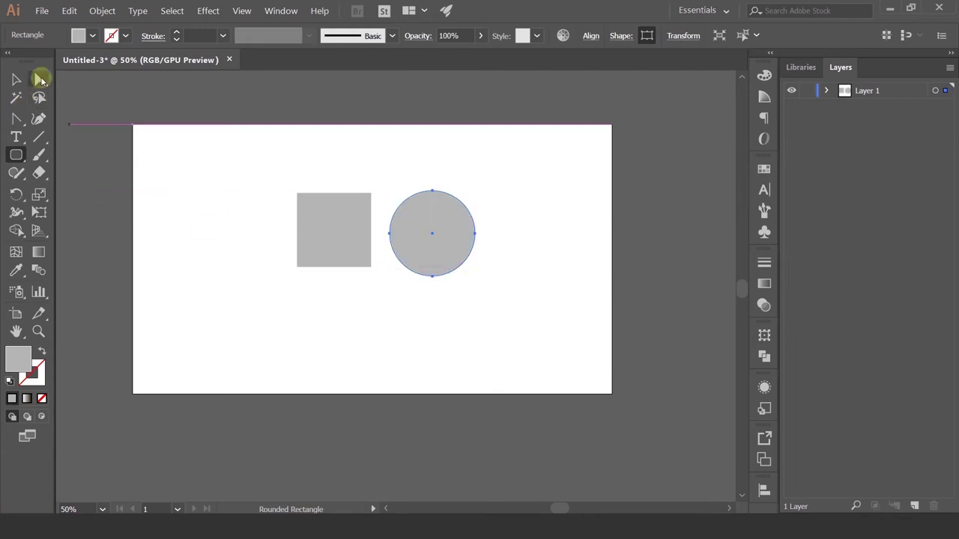
{"action": "left_click", "coordinate": [437, 237]}
{"action": "left_click_drag", "start_coordinate": [431, 236], "coordinate": [491, 229]}
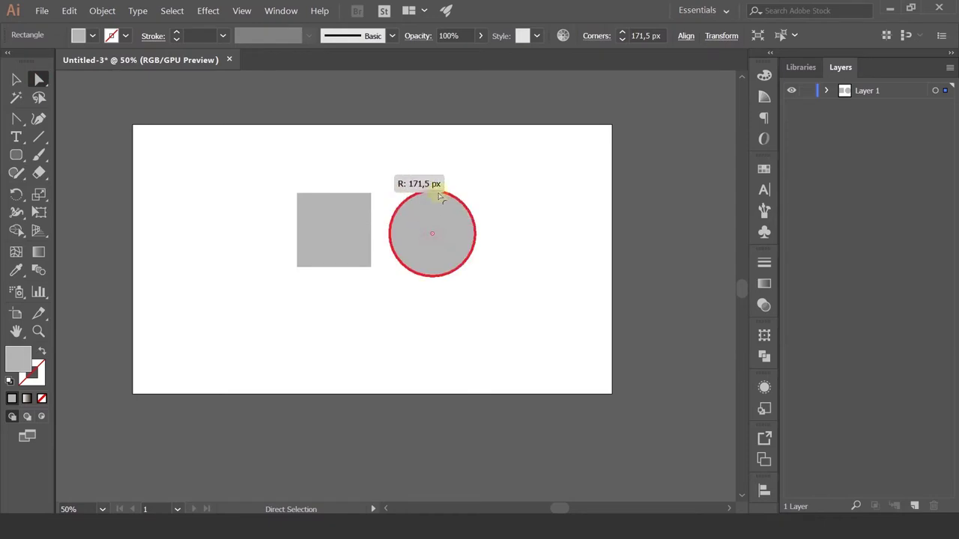
{"action": "left_click", "coordinate": [510, 201]}
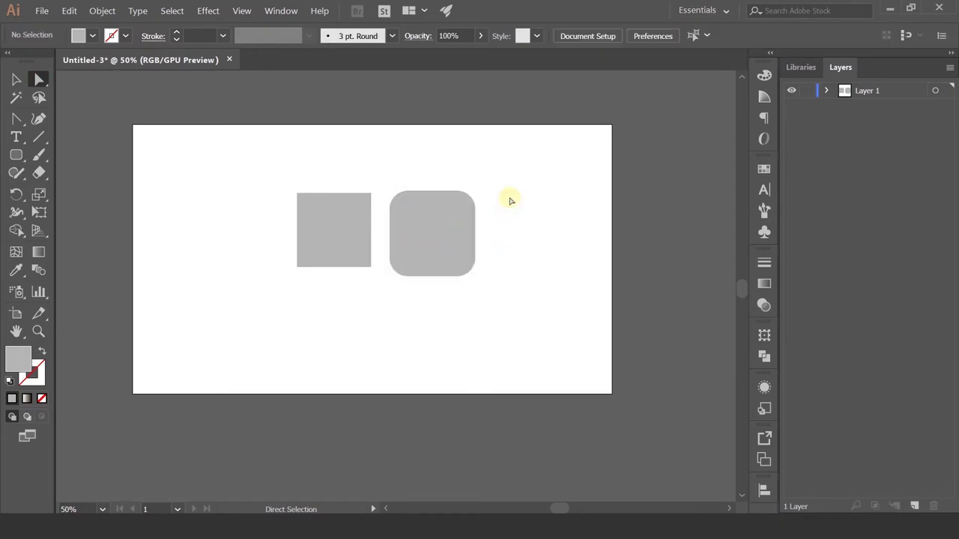
{"action": "left_click", "coordinate": [16, 156]}
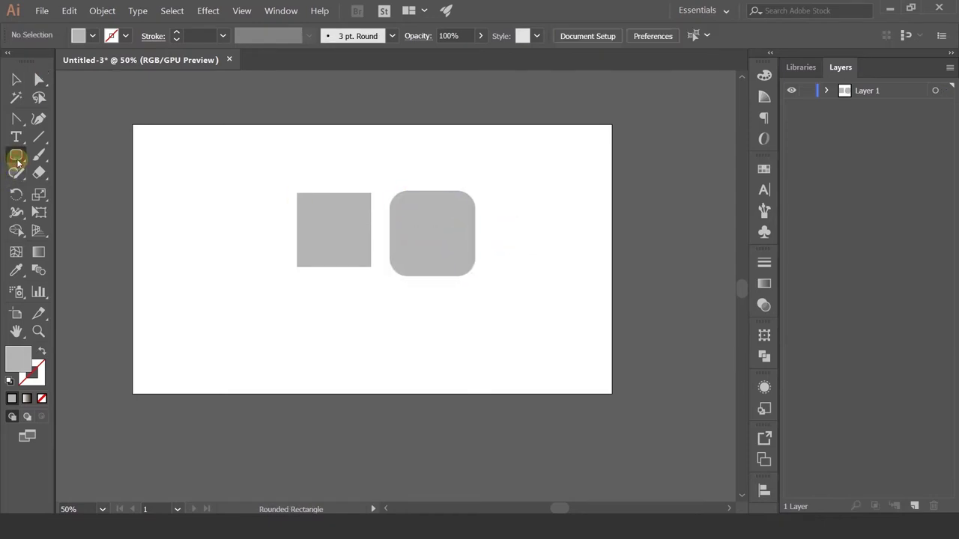
Draw a grey circle left of the square with the Ellipse tool
{"action": "left_click", "coordinate": [75, 191]}
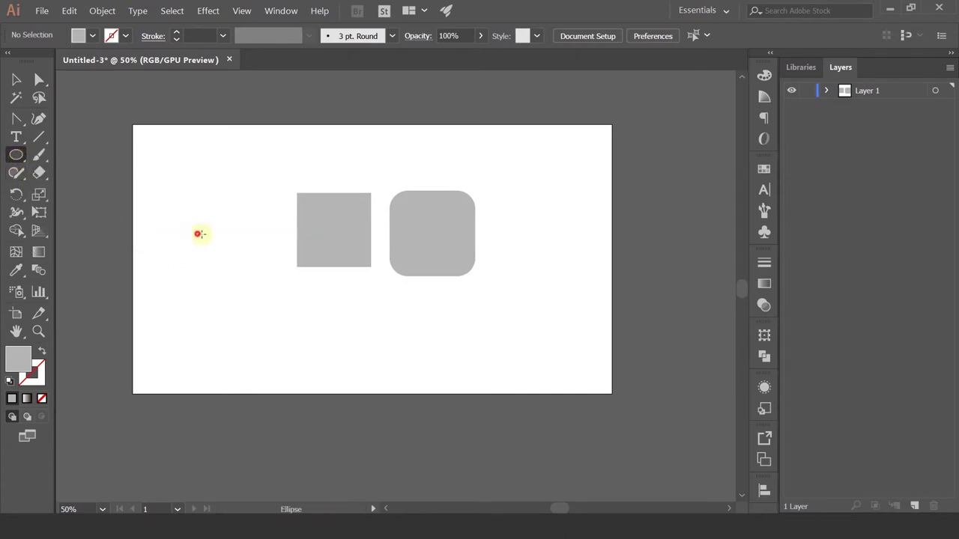
{"action": "mouse_move", "coordinate": [197, 233]}
{"action": "left_mouse_down"}
{"action": "mouse_move", "coordinate": [306, 323]}
{"action": "mouse_move", "coordinate": [262, 290]}
{"action": "left_mouse_up"}
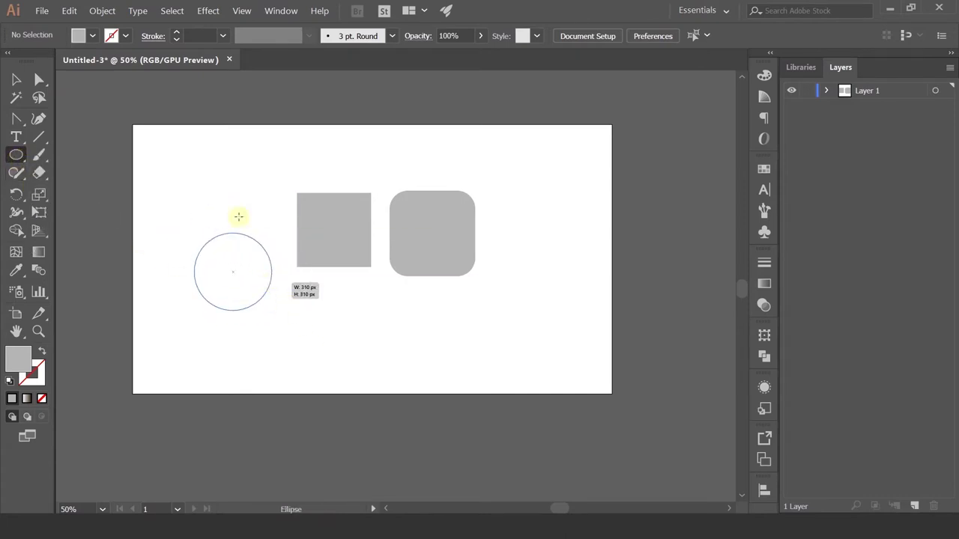
{"action": "left_click_drag", "start_coordinate": [262, 289], "coordinate": [281, 320]}
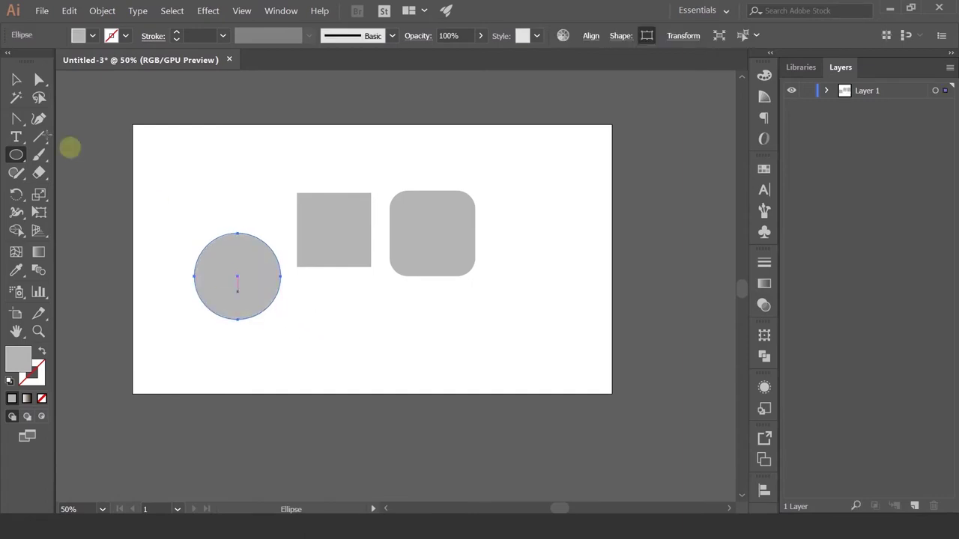
{"action": "left_click", "coordinate": [15, 83]}
Draw a wide grey ellipse and move it to the artboard's upper right
{"action": "left_click", "coordinate": [15, 155]}
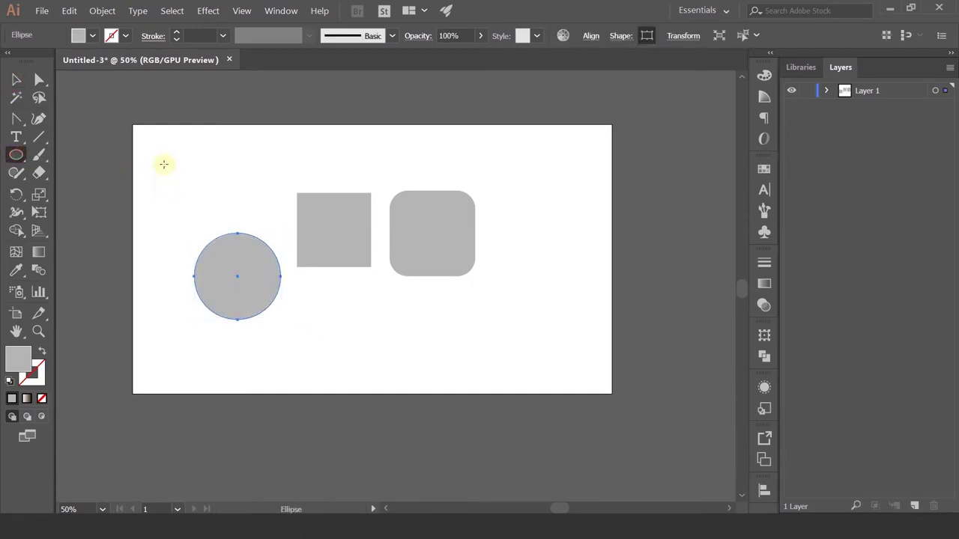
{"action": "mouse_move", "coordinate": [167, 147]}
{"action": "left_mouse_down"}
{"action": "mouse_move", "coordinate": [198, 176]}
{"action": "mouse_move", "coordinate": [272, 199]}
{"action": "mouse_move", "coordinate": [462, 168]}
{"action": "mouse_move", "coordinate": [553, 181]}
{"action": "left_mouse_up"}
{"action": "left_click", "coordinate": [15, 83]}
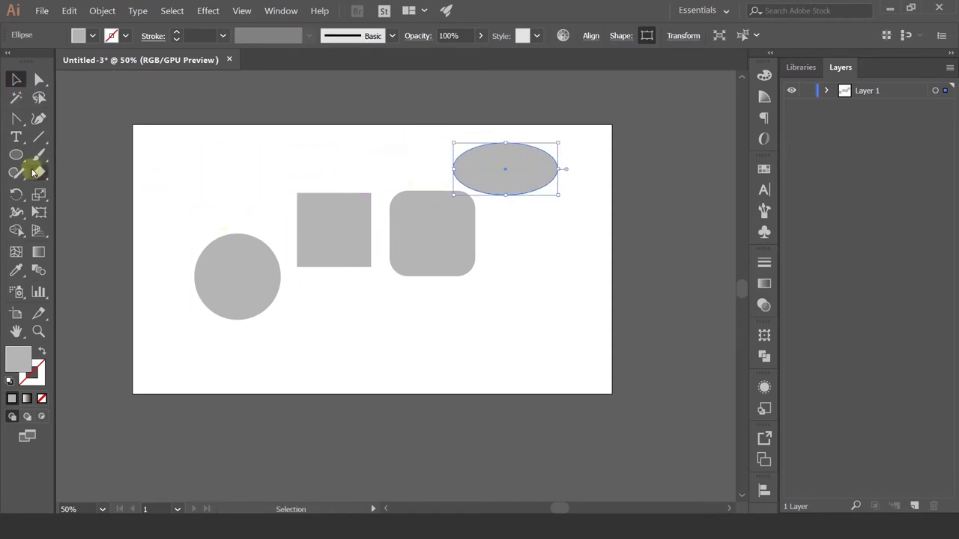
{"action": "left_click", "coordinate": [15, 156]}
Draw a polygon, reducing its sides to three to place a small triangle top-left
{"action": "left_click_drag", "start_coordinate": [11, 159], "coordinate": [86, 207]}
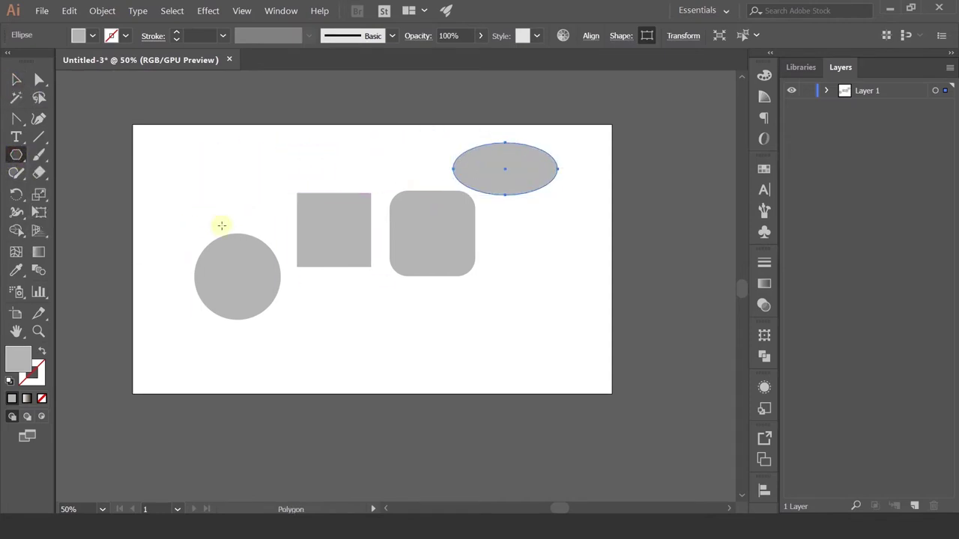
{"action": "mouse_move", "coordinate": [195, 156]}
{"action": "left_mouse_down"}
{"action": "mouse_move", "coordinate": [226, 197]}
{"action": "mouse_move", "coordinate": [217, 156]}
{"action": "mouse_move", "coordinate": [209, 213]}
{"action": "mouse_move", "coordinate": [193, 179]}
{"action": "left_mouse_up"}
{"action": "key", "text": "ctrl+z"}
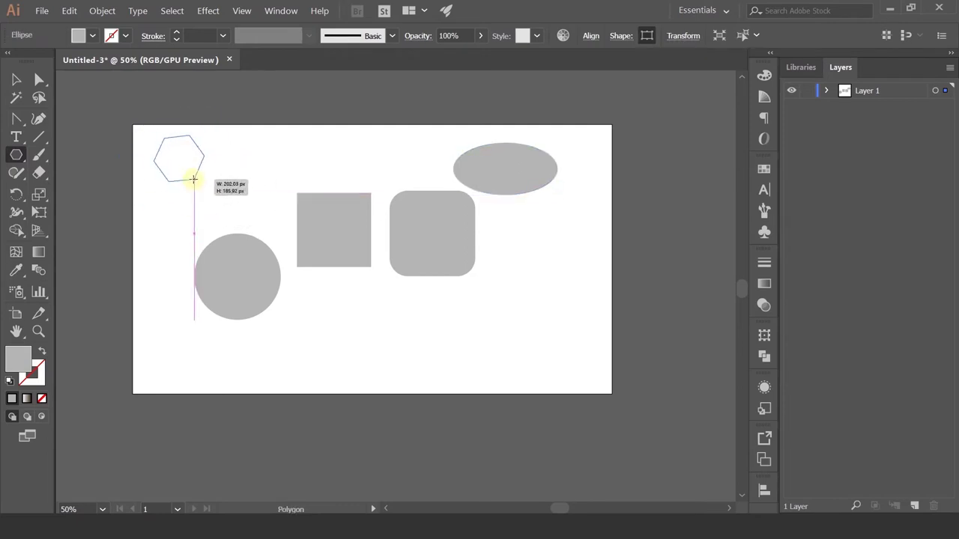
{"action": "key", "text": "Up"}
{"action": "key", "text": "Up"}
{"action": "key", "text": "Up"}
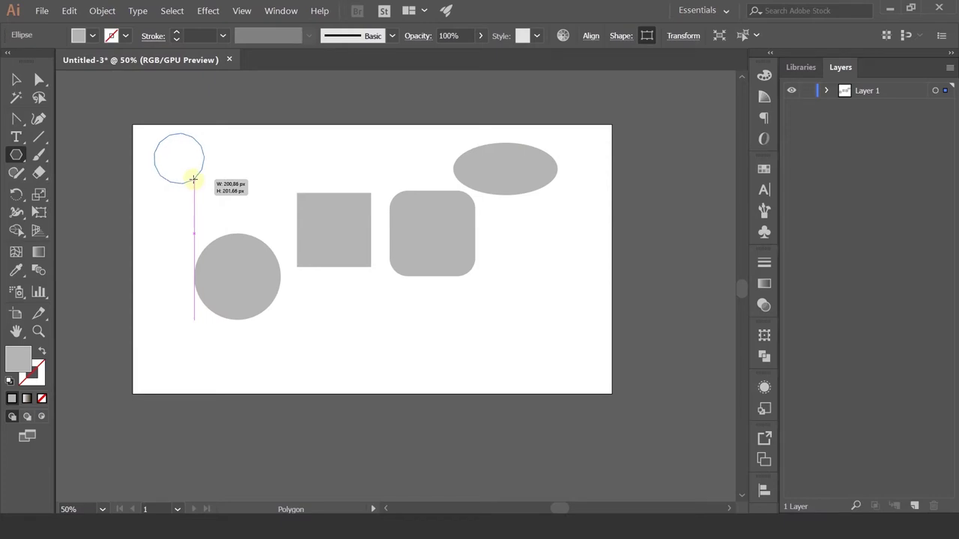
{"action": "key", "text": "Down"}
{"action": "key", "text": "Down"}
{"action": "key", "text": "Down"}
{"action": "key", "text": "Down"}
{"action": "key", "text": "Down"}
{"action": "key", "text": "Up"}
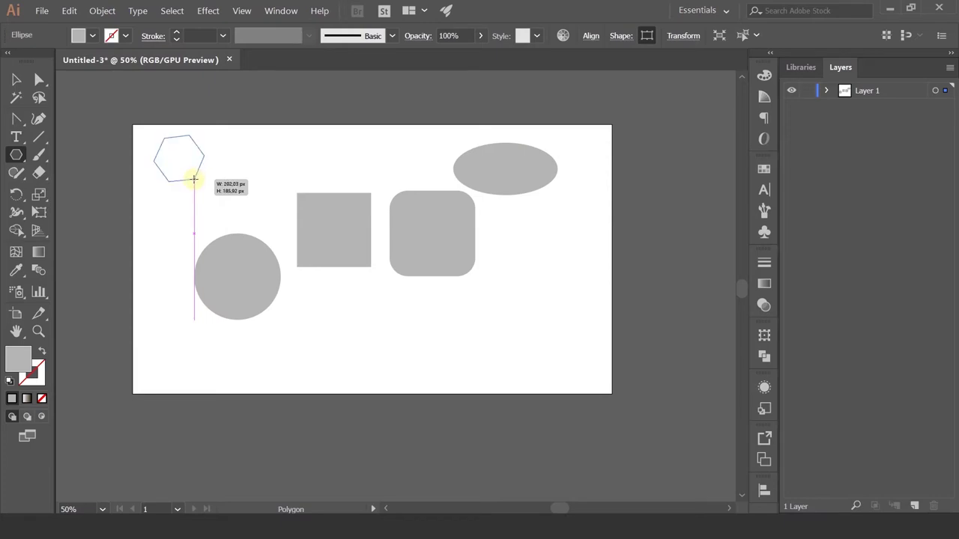
{"action": "key", "text": "Up"}
{"action": "key", "text": "Up"}
{"action": "key", "text": "Down"}
{"action": "key", "text": "Down"}
{"action": "key", "text": "Down"}
{"action": "key", "text": "Down"}
{"action": "key", "text": "Down"}
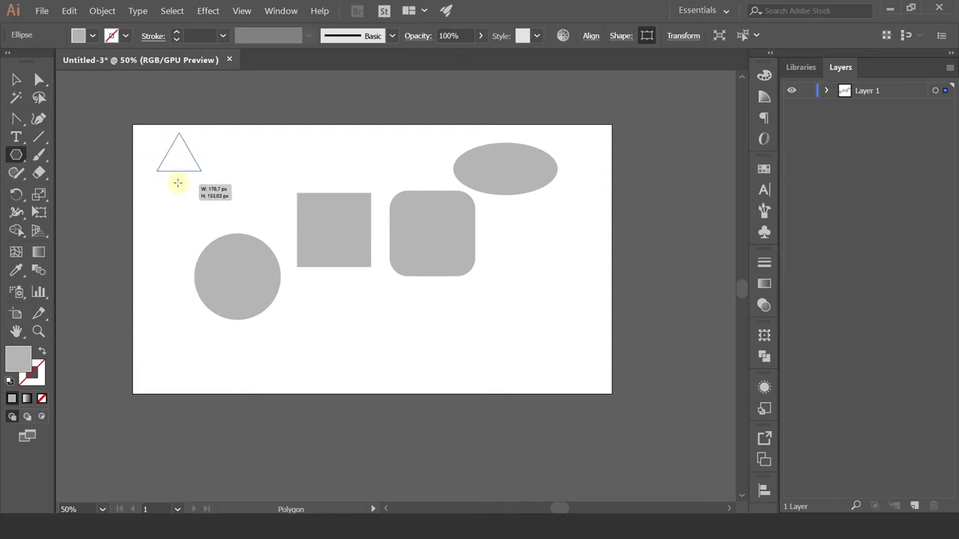
{"action": "left_click_drag", "start_coordinate": [194, 185], "coordinate": [175, 184]}
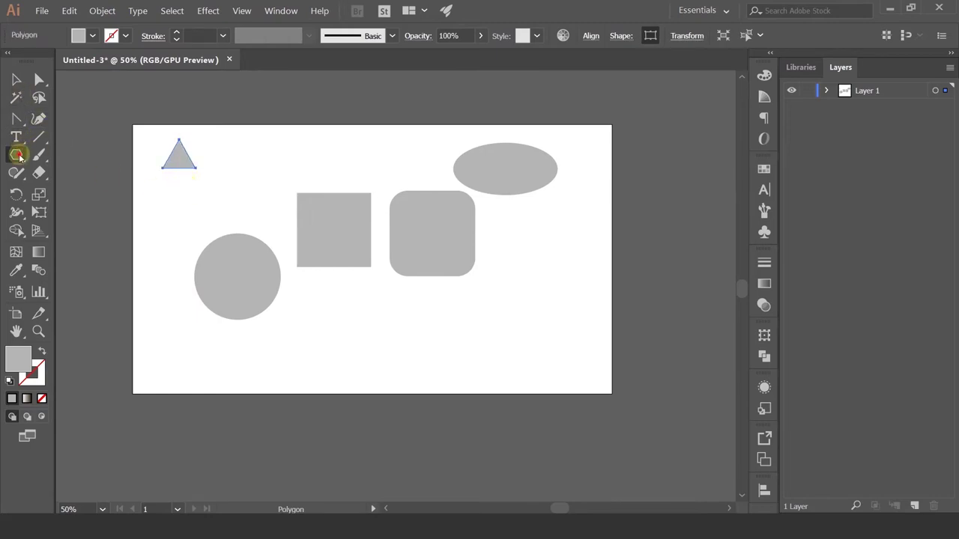
{"action": "left_click_drag", "start_coordinate": [15, 154], "coordinate": [61, 228]}
{"action": "left_click", "coordinate": [61, 228]}
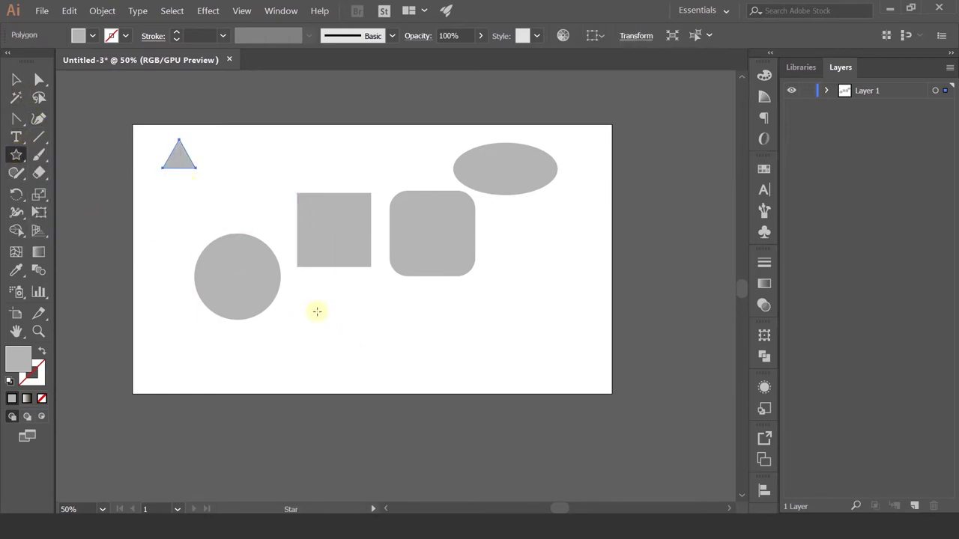
Draw an eight-pointed grey star below the square, adjusting its points with the arrow keys
{"action": "left_click_drag", "start_coordinate": [317, 312], "coordinate": [335, 326]}
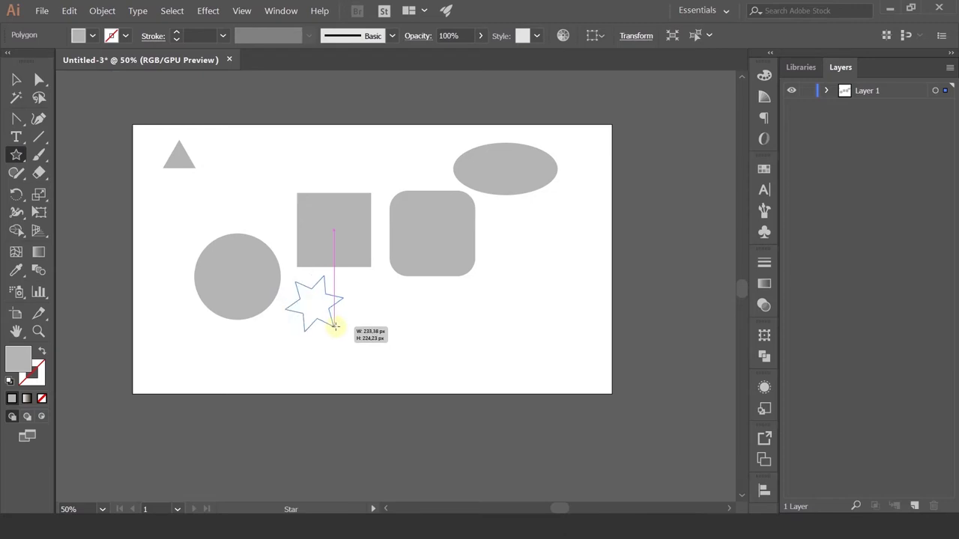
{"action": "key", "text": "Up"}
{"action": "key", "text": "Up"}
{"action": "key", "text": "Up"}
{"action": "key", "text": "Up"}
{"action": "key", "text": "Up"}
{"action": "key", "text": "Up"}
{"action": "key", "text": "Up"}
{"action": "key", "text": "Up"}
{"action": "mouse_move", "coordinate": [335, 326]}
{"action": "left_mouse_down"}
{"action": "mouse_move", "coordinate": [330, 311]}
{"action": "mouse_move", "coordinate": [348, 318]}
{"action": "left_mouse_up"}
{"action": "key", "text": "Down"}
{"action": "key", "text": "Down"}
{"action": "key", "text": "Down"}
{"action": "key", "text": "Down"}
{"action": "key", "text": "Down"}
{"action": "key", "text": "Down"}
{"action": "key", "text": "Down"}
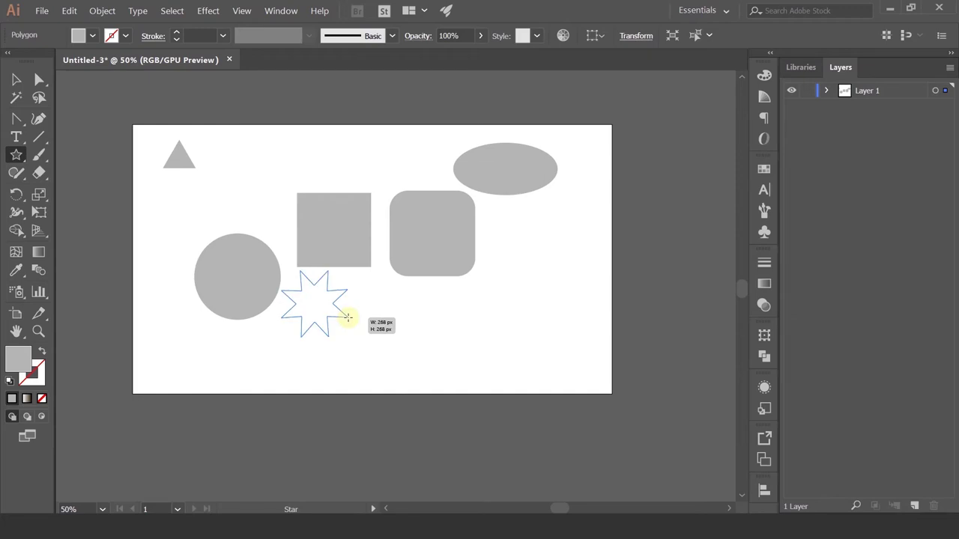
{"action": "left_click_drag", "start_coordinate": [347, 317], "coordinate": [350, 320]}
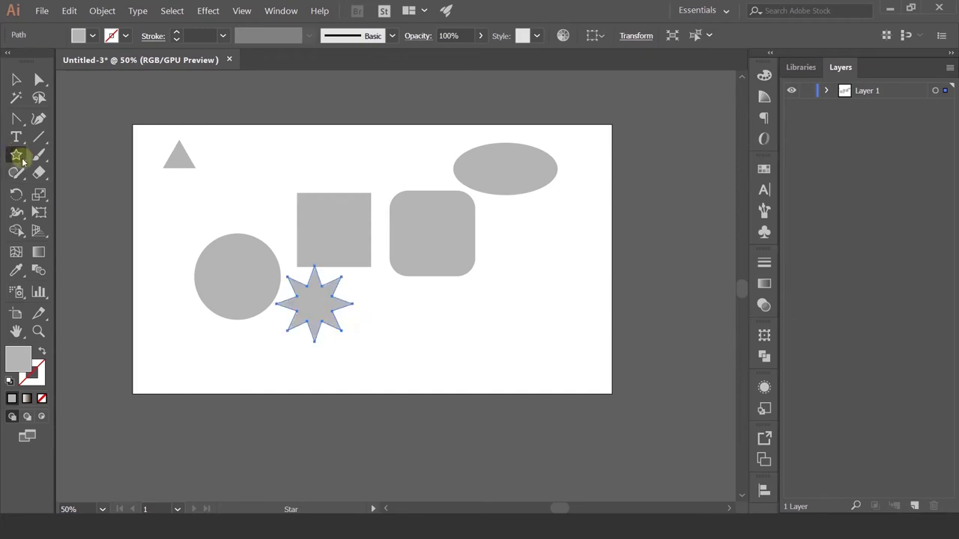
{"action": "left_click_drag", "start_coordinate": [17, 155], "coordinate": [21, 159]}
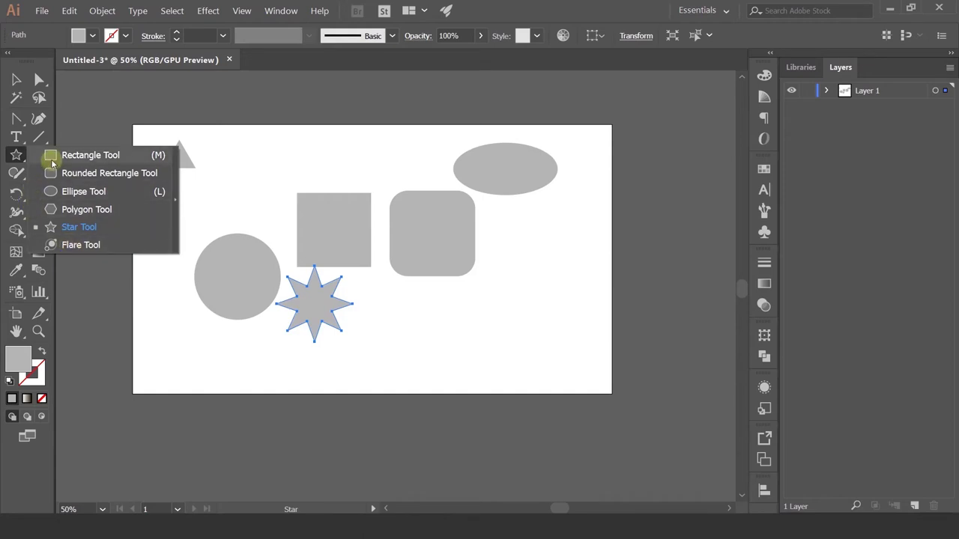
{"action": "left_click", "coordinate": [17, 156]}
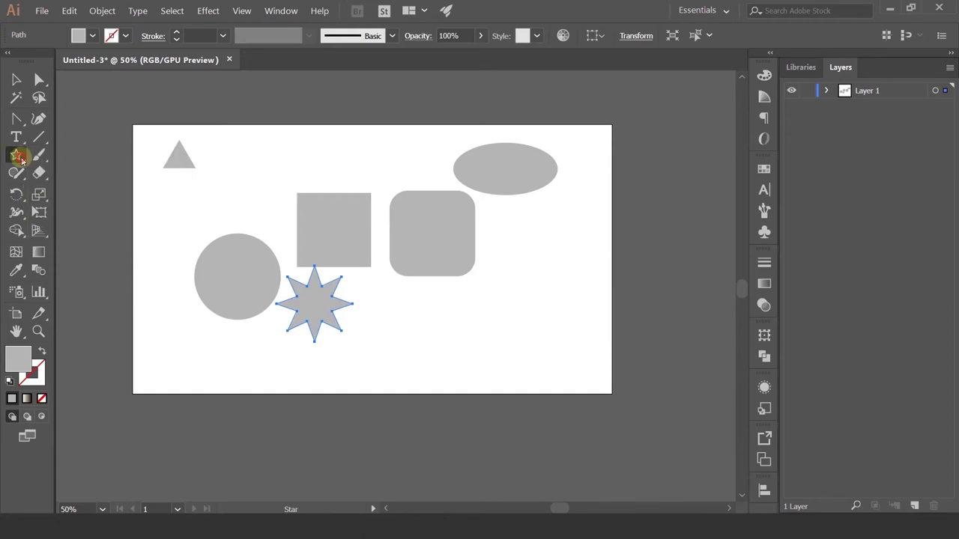
{"action": "left_click", "coordinate": [15, 79]}
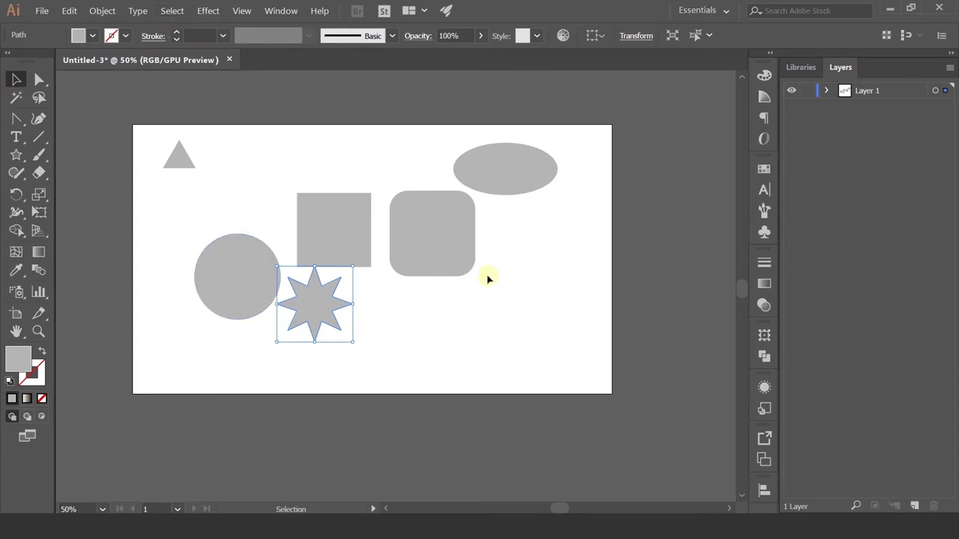
Move the square up-left and delete the triangle, circle, star, rounded rectangle and ellipse
{"action": "mouse_move", "coordinate": [324, 233]}
{"action": "left_mouse_down"}
{"action": "mouse_move", "coordinate": [311, 152]}
{"action": "mouse_move", "coordinate": [326, 219]}
{"action": "left_mouse_up"}
{"action": "mouse_move", "coordinate": [255, 275]}
{"action": "left_mouse_down"}
{"action": "mouse_move", "coordinate": [282, 204]}
{"action": "mouse_move", "coordinate": [274, 265]}
{"action": "mouse_move", "coordinate": [268, 199]}
{"action": "mouse_move", "coordinate": [252, 184]}
{"action": "left_mouse_up"}
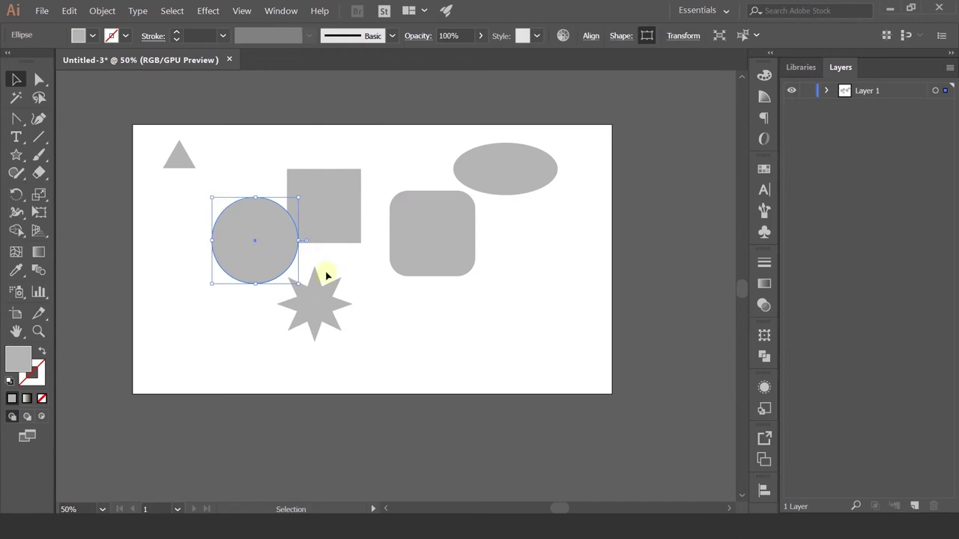
{"action": "left_click_drag", "start_coordinate": [137, 131], "coordinate": [301, 285]}
{"action": "key", "text": "Delete"}
{"action": "key", "text": "Delete"}
{"action": "left_click", "coordinate": [402, 262]}
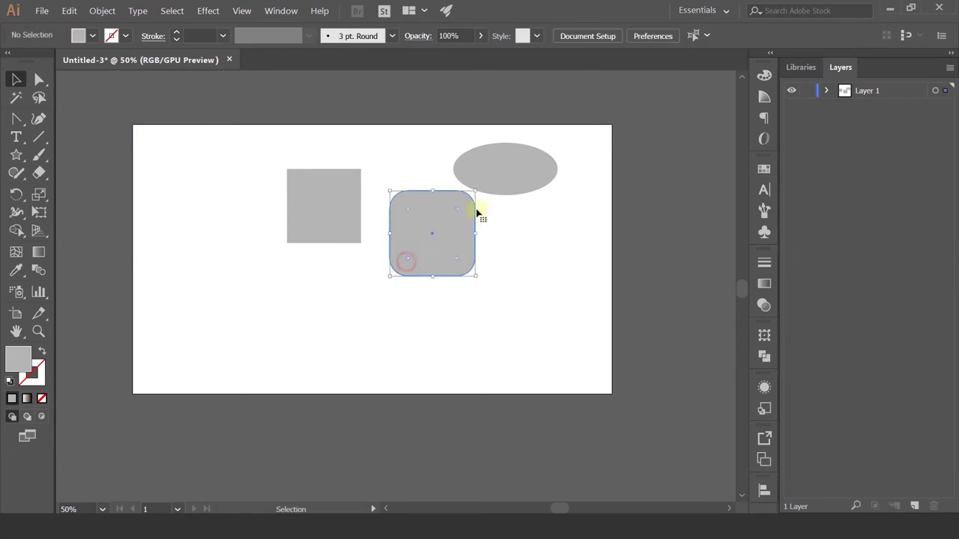
{"action": "key", "text": "Delete"}
{"action": "left_click", "coordinate": [488, 189]}
{"action": "key", "text": "Delete"}
{"action": "left_click", "coordinate": [334, 237]}
Try rounding the square's corners fully into a circle with Direct Selection, then undo it
{"action": "key", "text": "a"}
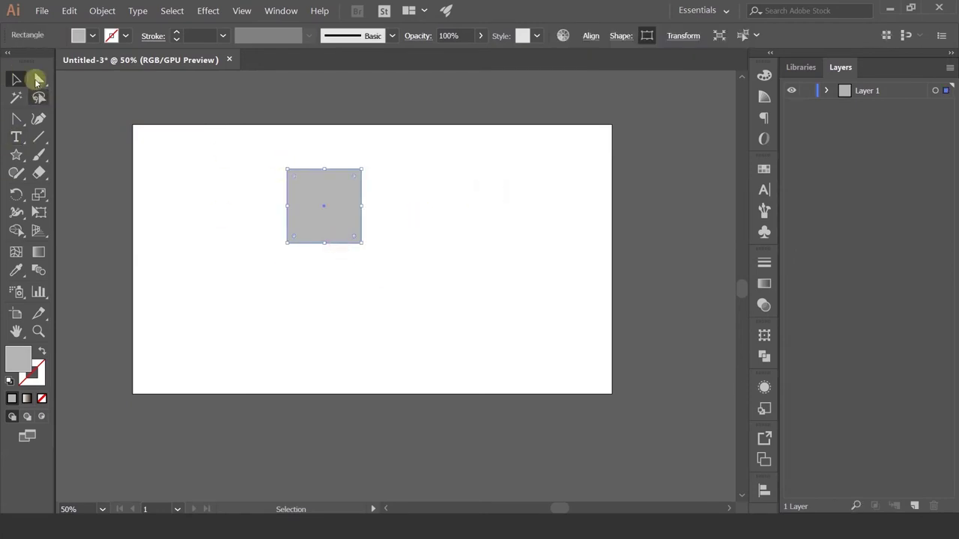
{"action": "left_click_drag", "start_coordinate": [293, 178], "coordinate": [338, 231]}
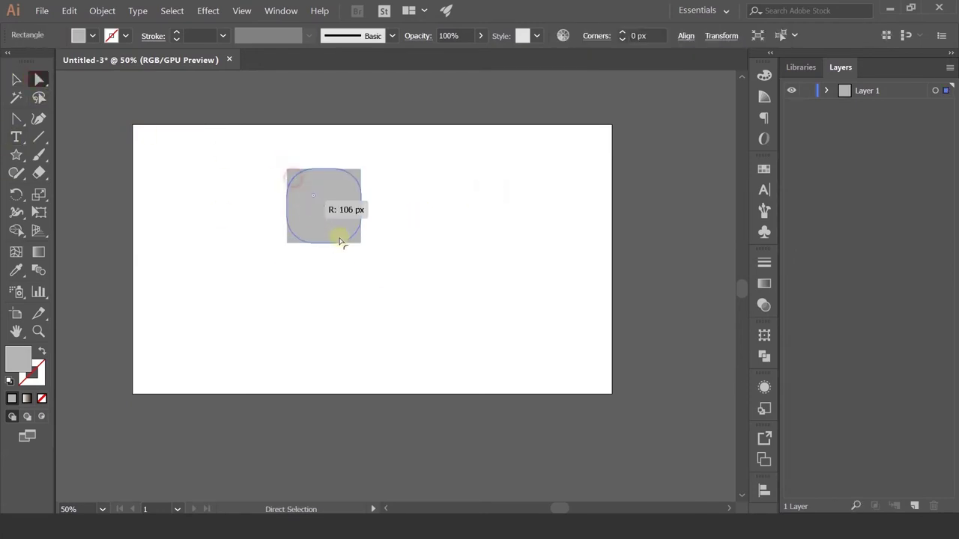
{"action": "left_click", "coordinate": [413, 242]}
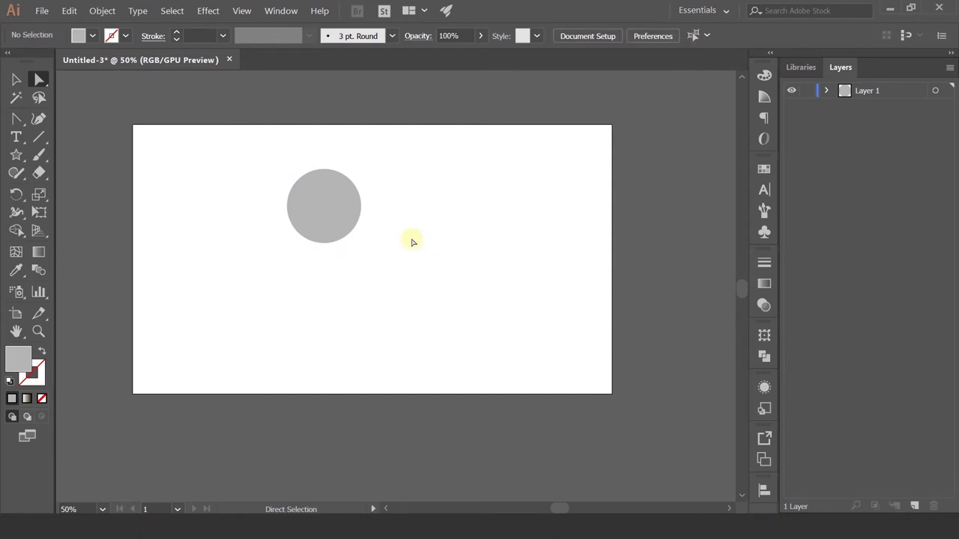
{"action": "key", "text": "ctrl+z"}
Widen the square into a long rectangle, round its corners fully, and move the pill down
{"action": "left_click", "coordinate": [15, 80]}
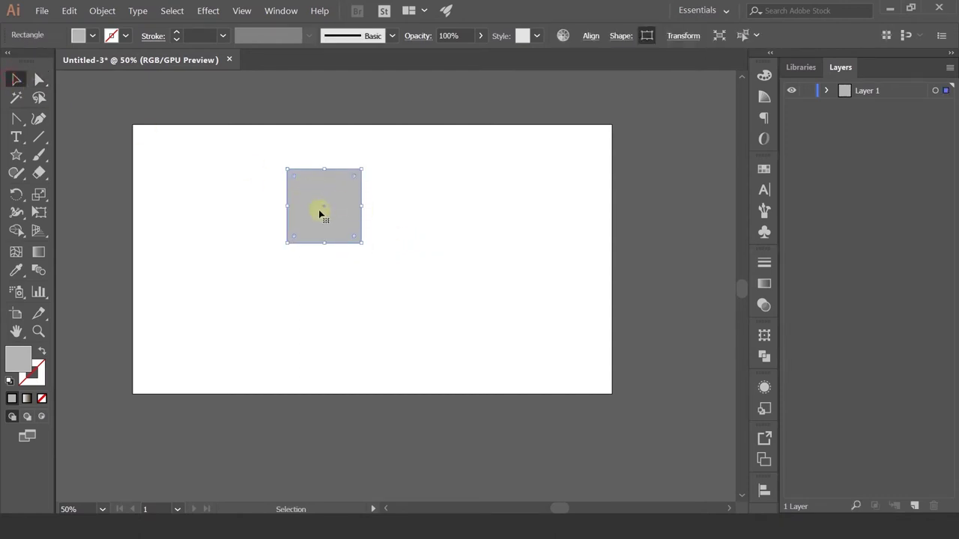
{"action": "left_click_drag", "start_coordinate": [362, 206], "coordinate": [481, 206]}
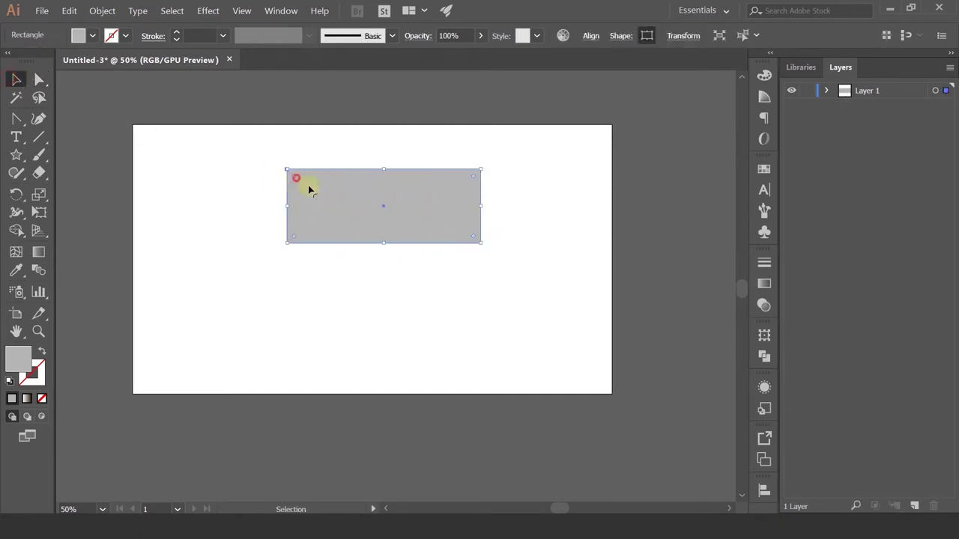
{"action": "left_click_drag", "start_coordinate": [308, 189], "coordinate": [435, 314]}
{"action": "left_click", "coordinate": [435, 313]}
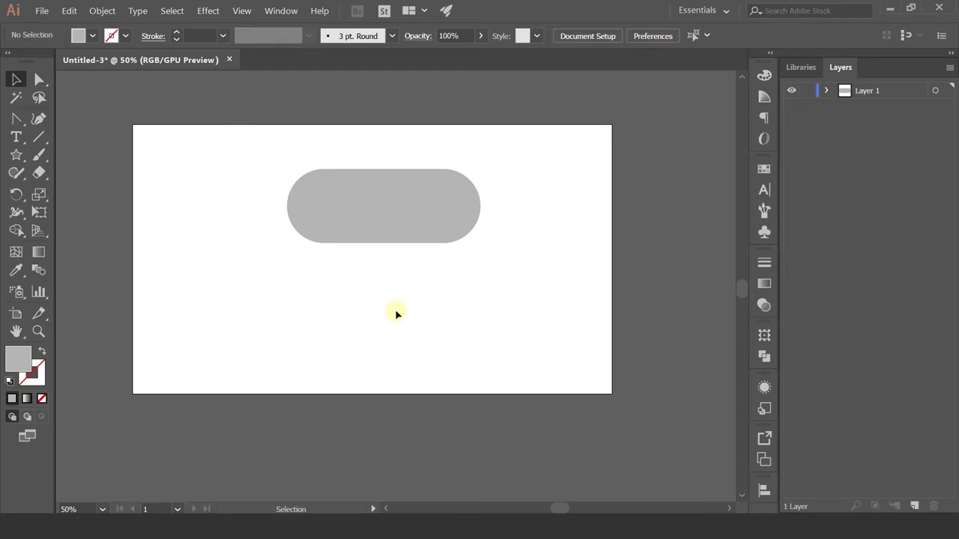
{"action": "left_click_drag", "start_coordinate": [386, 209], "coordinate": [399, 268]}
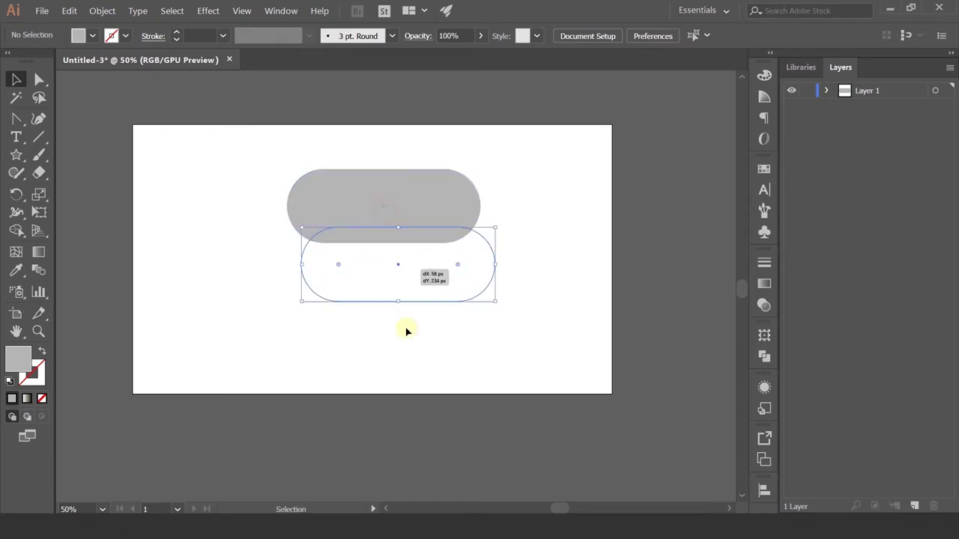
{"action": "left_click", "coordinate": [40, 174]}
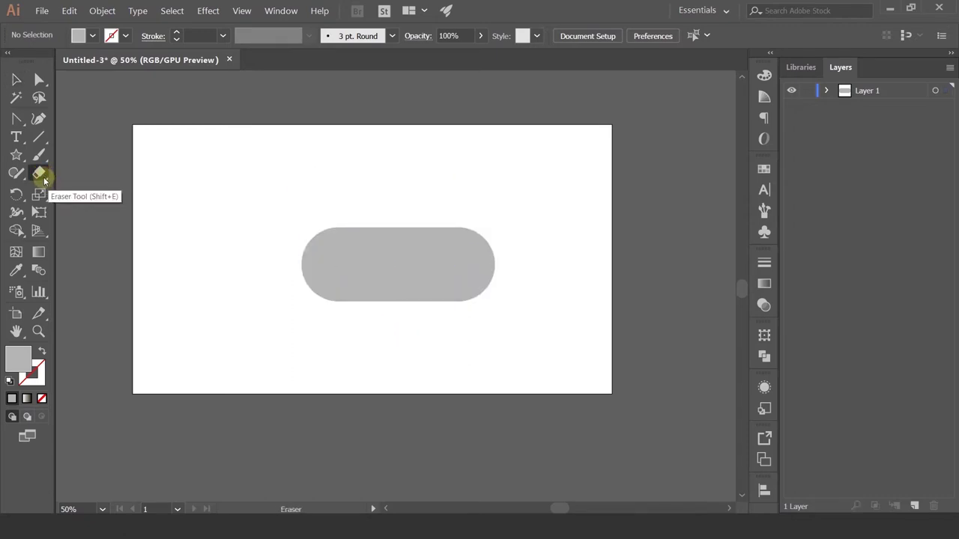
Scribble eraser strokes across the grey pill to carve it apart
{"action": "left_click", "coordinate": [277, 254]}
{"action": "mouse_move", "coordinate": [353, 235]}
{"action": "left_mouse_down"}
{"action": "mouse_move", "coordinate": [402, 289]}
{"action": "mouse_move", "coordinate": [512, 268]}
{"action": "mouse_move", "coordinate": [480, 239]}
{"action": "mouse_move", "coordinate": [432, 240]}
{"action": "mouse_move", "coordinate": [424, 215]}
{"action": "left_mouse_up"}
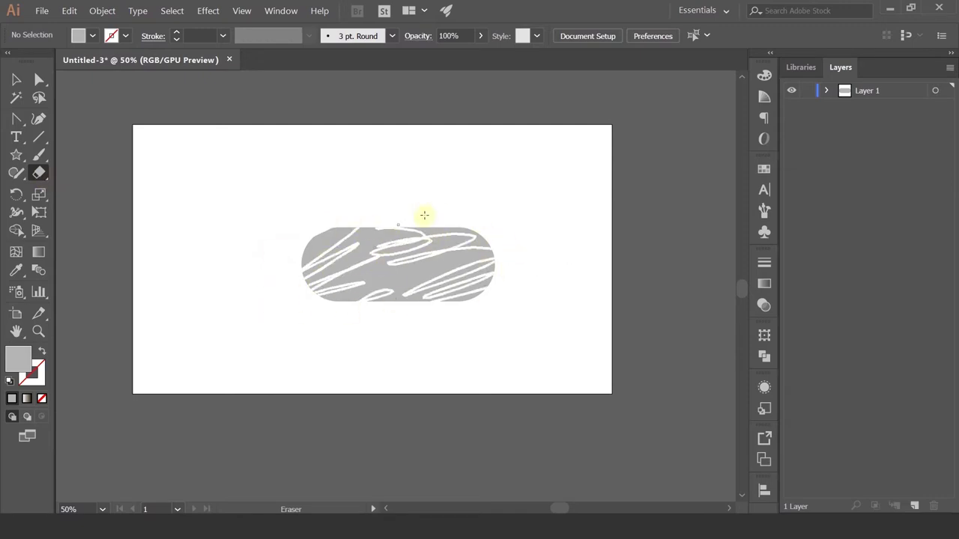
{"action": "scroll", "coordinate": [422, 240], "scroll_direction": "up", "scroll_amount": 3}
{"action": "scroll", "coordinate": [407, 257], "scroll_direction": "up", "scroll_amount": 3}
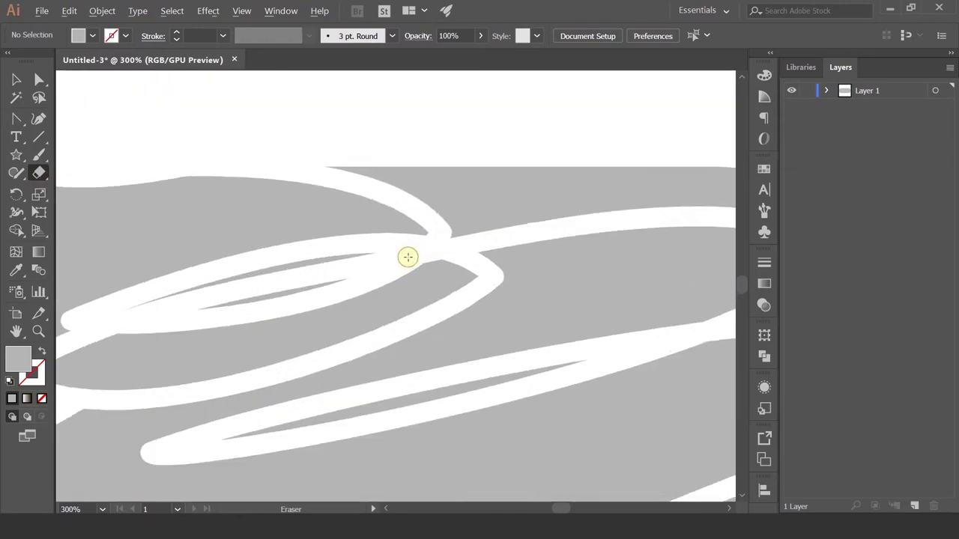
{"action": "scroll", "coordinate": [407, 257], "scroll_direction": "up", "scroll_amount": 1}
Select the erased pill's fragments and anchor points with Direct Selection
{"action": "left_click", "coordinate": [39, 80]}
{"action": "left_click", "coordinate": [295, 172]}
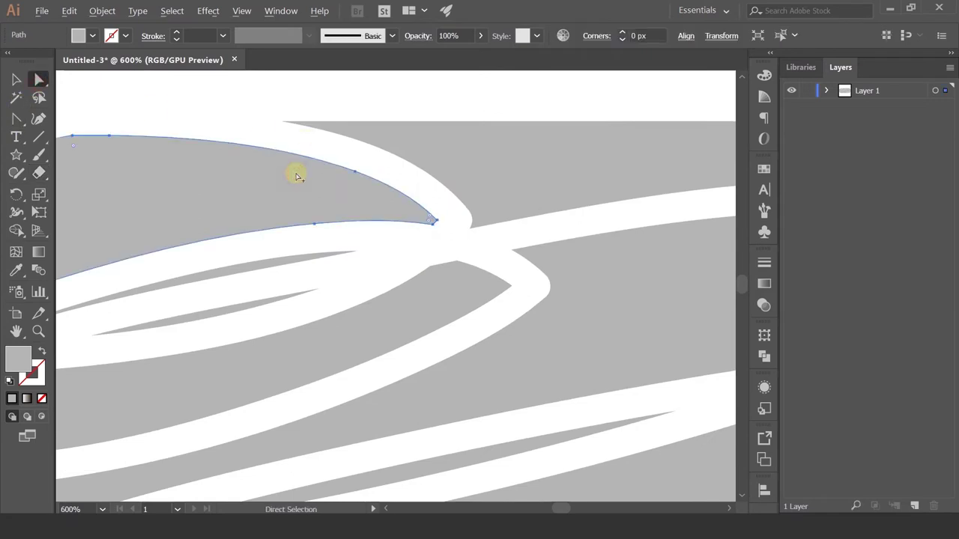
{"action": "scroll", "coordinate": [295, 171], "scroll_direction": "down", "scroll_amount": 3}
{"action": "scroll", "coordinate": [230, 165], "scroll_direction": "up", "scroll_amount": 3}
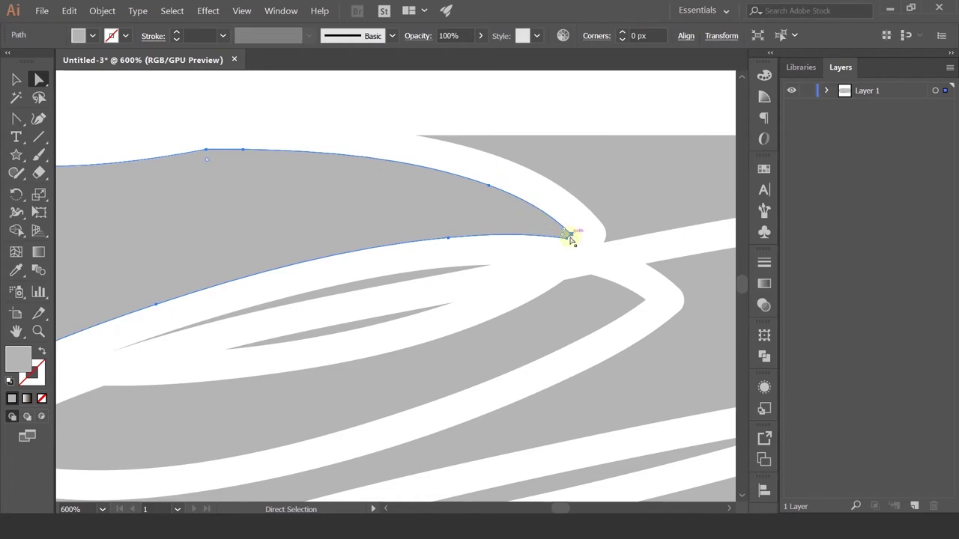
{"action": "scroll", "coordinate": [572, 235], "scroll_direction": "down", "scroll_amount": 4}
{"action": "left_click", "coordinate": [506, 167]}
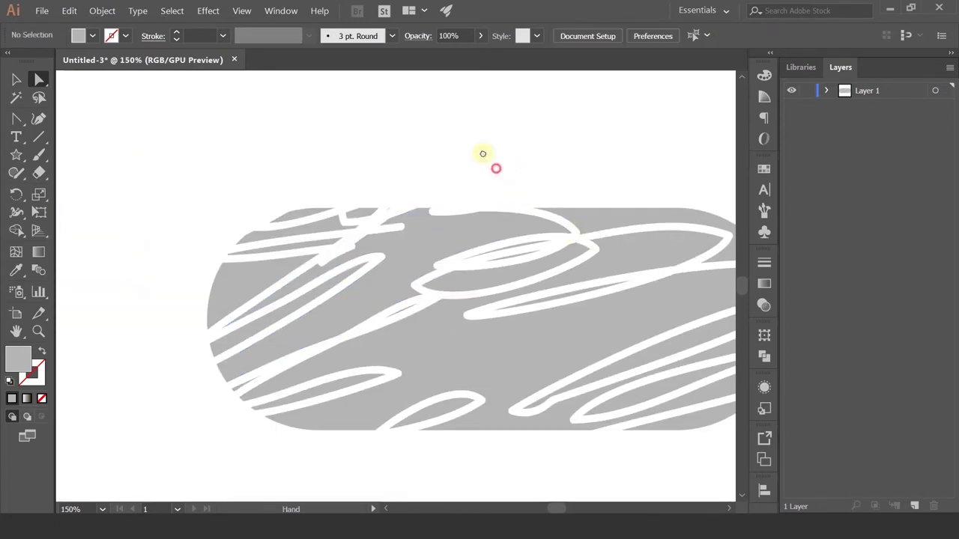
{"action": "left_click_drag", "start_coordinate": [306, 135], "coordinate": [555, 386]}
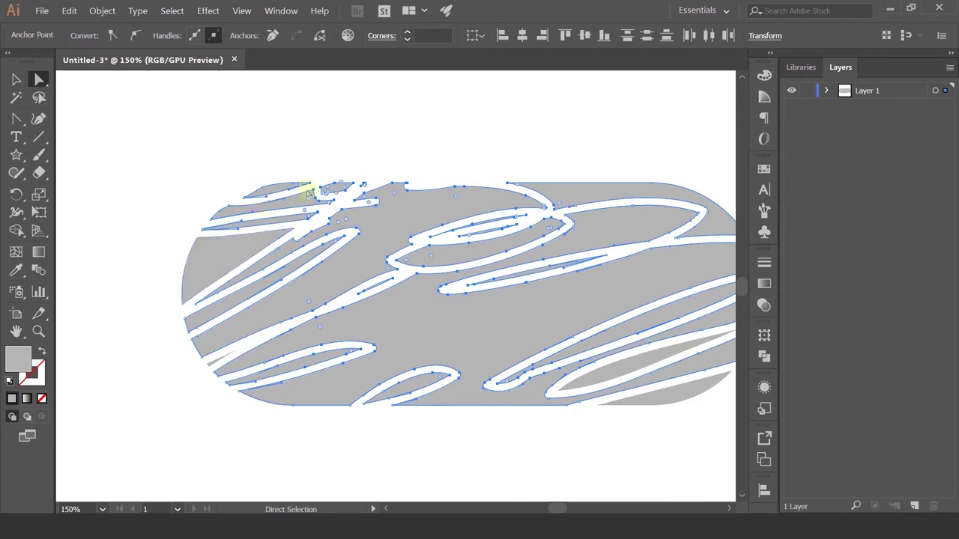
Marquee-select the entire grey shape together with its small top-left fragments
{"action": "left_click", "coordinate": [257, 147]}
{"action": "left_click", "coordinate": [270, 196]}
{"action": "scroll", "coordinate": [270, 196], "scroll_direction": "up", "scroll_amount": 3, "text": "alt"}
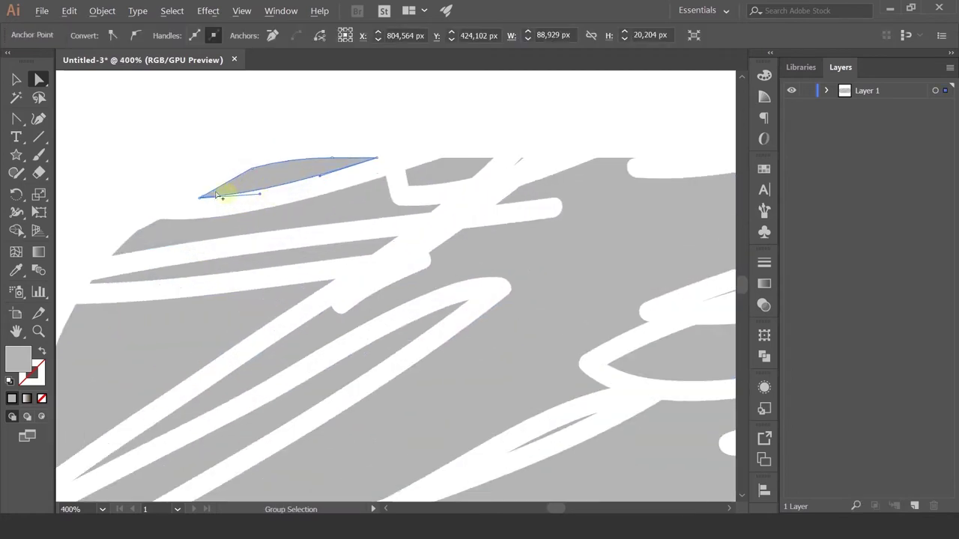
{"action": "left_click_drag", "start_coordinate": [257, 206], "coordinate": [391, 194]}
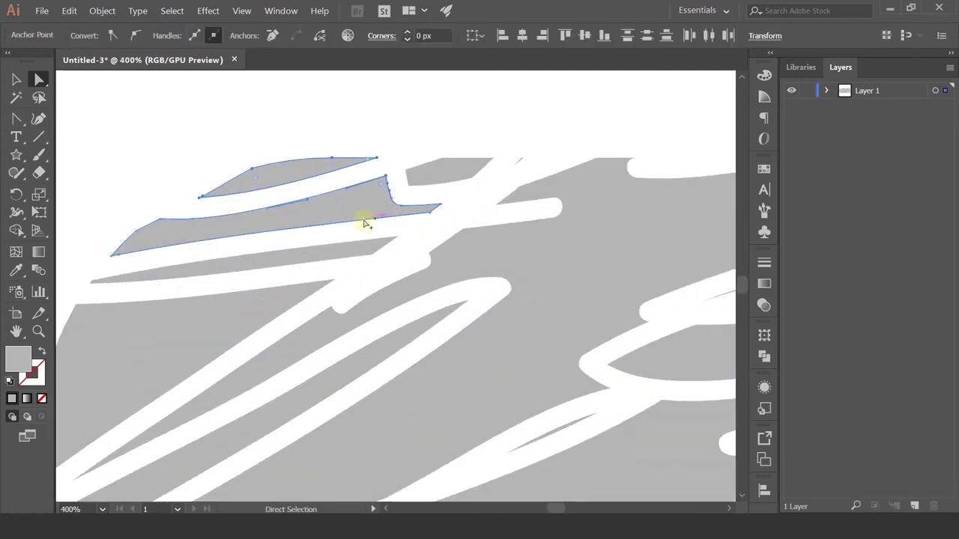
{"action": "scroll", "coordinate": [371, 216], "scroll_direction": "down", "scroll_amount": 3, "text": "alt"}
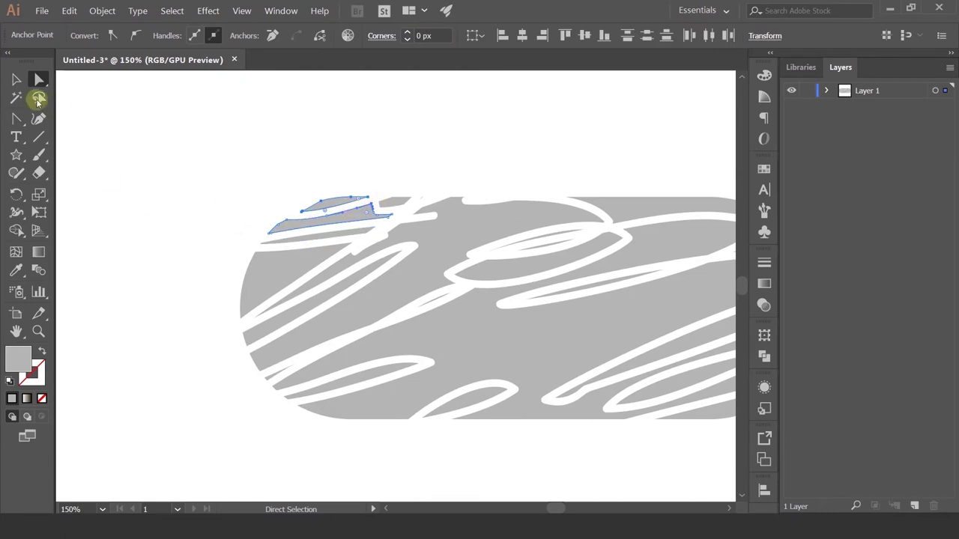
{"action": "scroll", "coordinate": [242, 191], "scroll_direction": "down", "scroll_amount": 3, "text": "alt"}
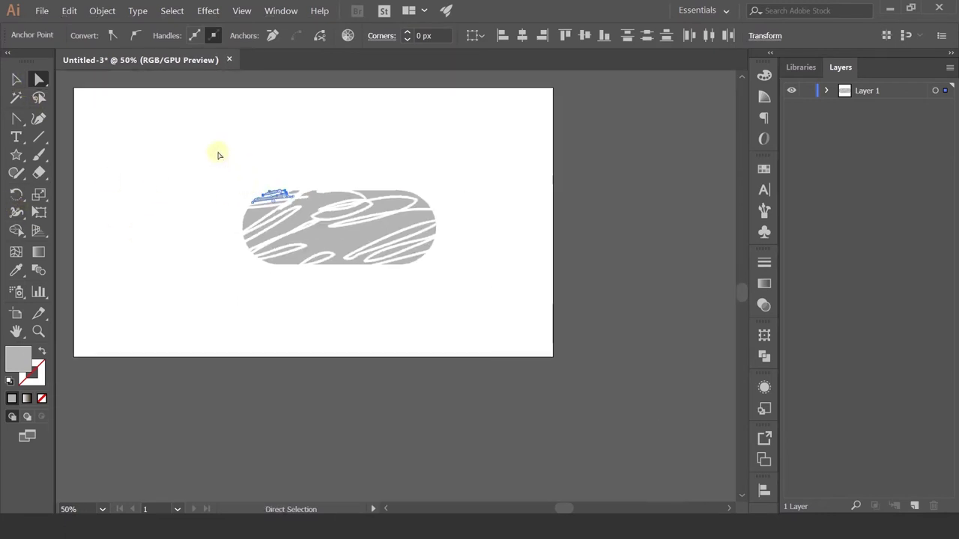
{"action": "left_click_drag", "start_coordinate": [197, 142], "coordinate": [495, 308]}
Delete the erased grey shape, leaving the artboard empty
{"action": "key", "text": "Delete"}
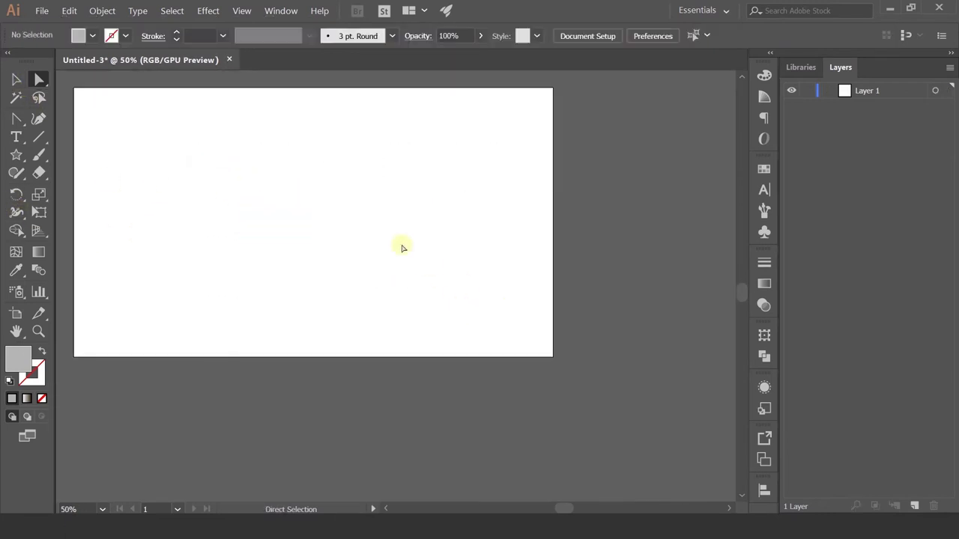
{"action": "scroll", "coordinate": [329, 235], "scroll_direction": "up", "scroll_amount": 2, "text": "alt"}
{"action": "scroll", "coordinate": [323, 238], "scroll_direction": "down", "scroll_amount": 1, "text": "alt"}
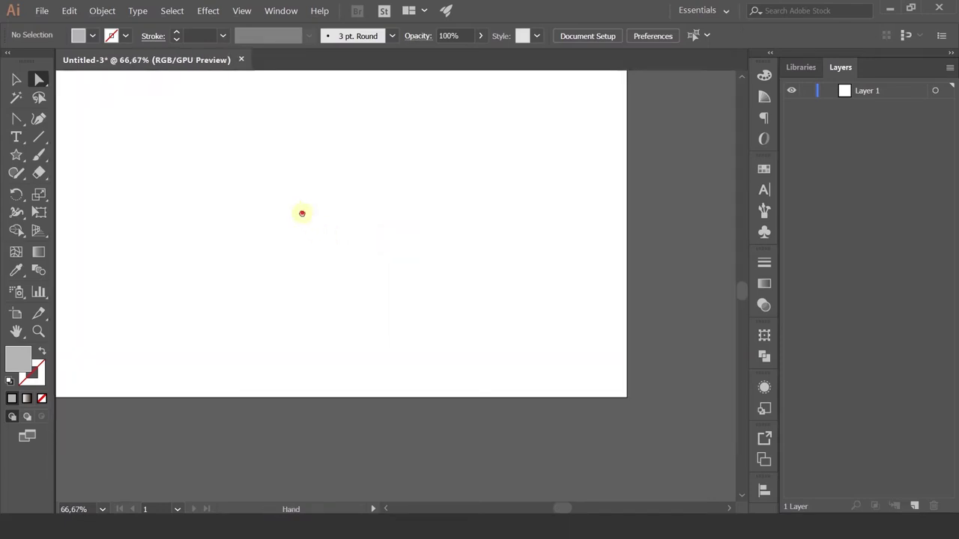
{"action": "mouse_move", "coordinate": [299, 212]}
{"action": "left_mouse_down"}
{"action": "mouse_move", "coordinate": [343, 251]}
{"action": "mouse_move", "coordinate": [397, 252]}
{"action": "left_mouse_up"}
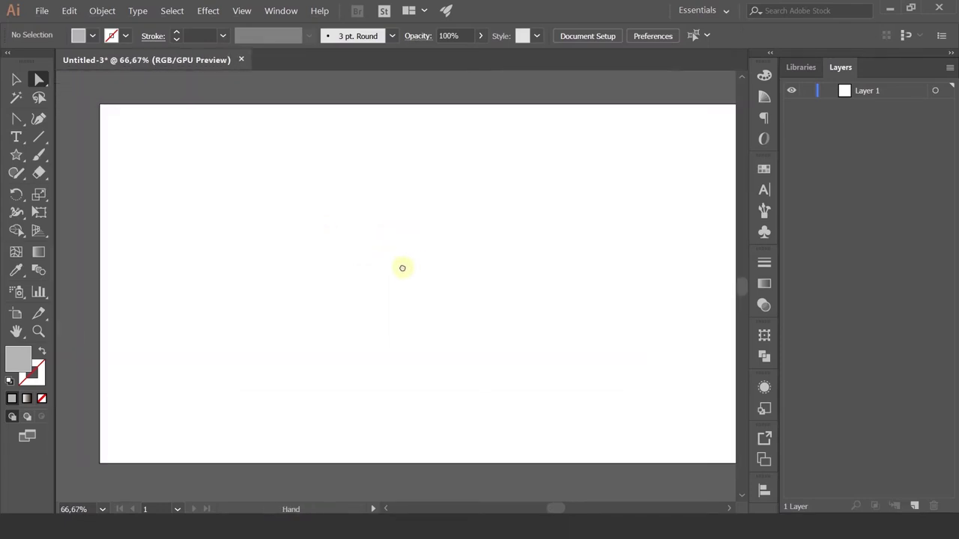
Draw an eight-pointed grey star and move it toward the artboard centre
{"action": "left_click", "coordinate": [16, 154]}
{"action": "mouse_move", "coordinate": [280, 174]}
{"action": "left_mouse_down"}
{"action": "mouse_move", "coordinate": [369, 260]}
{"action": "mouse_move", "coordinate": [305, 248]}
{"action": "left_mouse_up"}
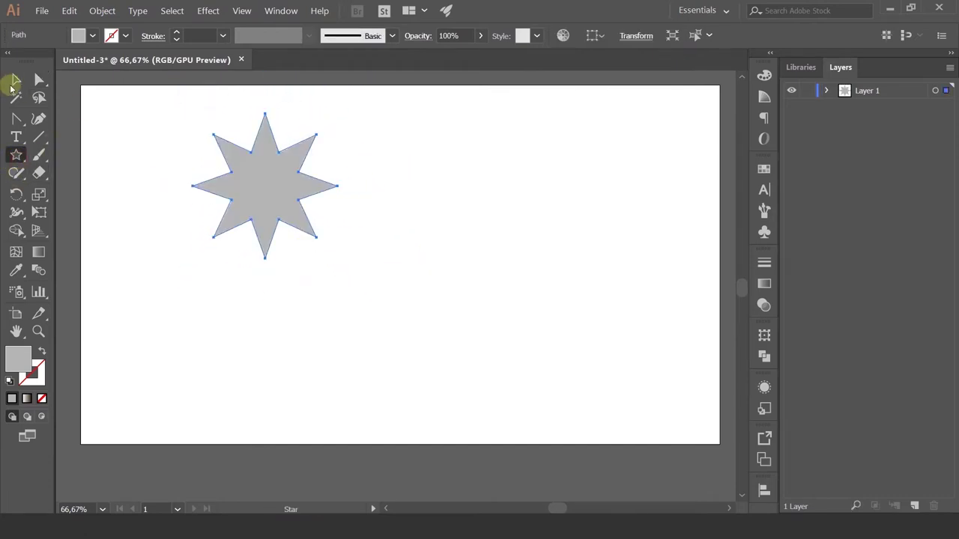
{"action": "left_click", "coordinate": [16, 80]}
{"action": "left_click_drag", "start_coordinate": [259, 185], "coordinate": [328, 253]}
{"action": "left_click", "coordinate": [204, 241]}
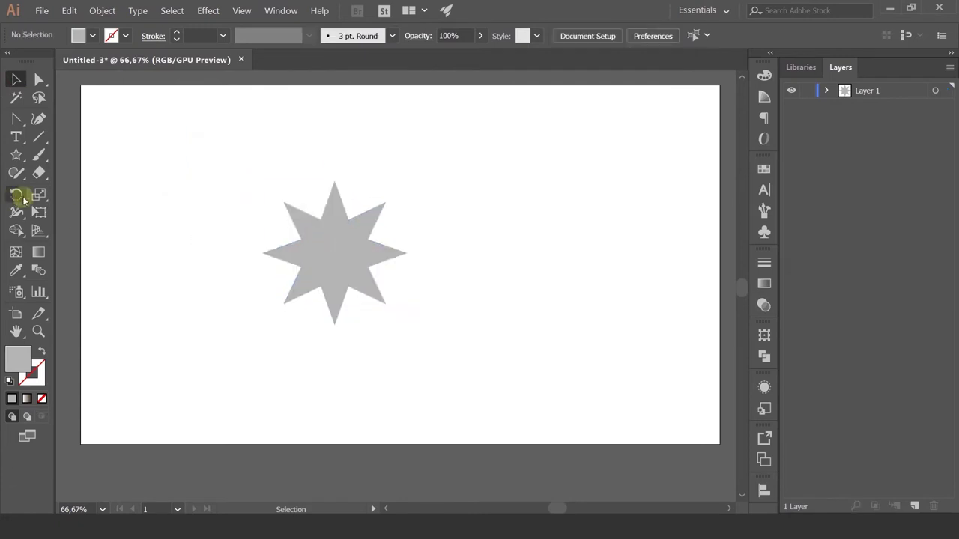
{"action": "key", "text": "ctrl+a"}
Try rotating the star around its centre, its top point and via the Rotate dialog, undoing each
{"action": "left_click", "coordinate": [14, 196]}
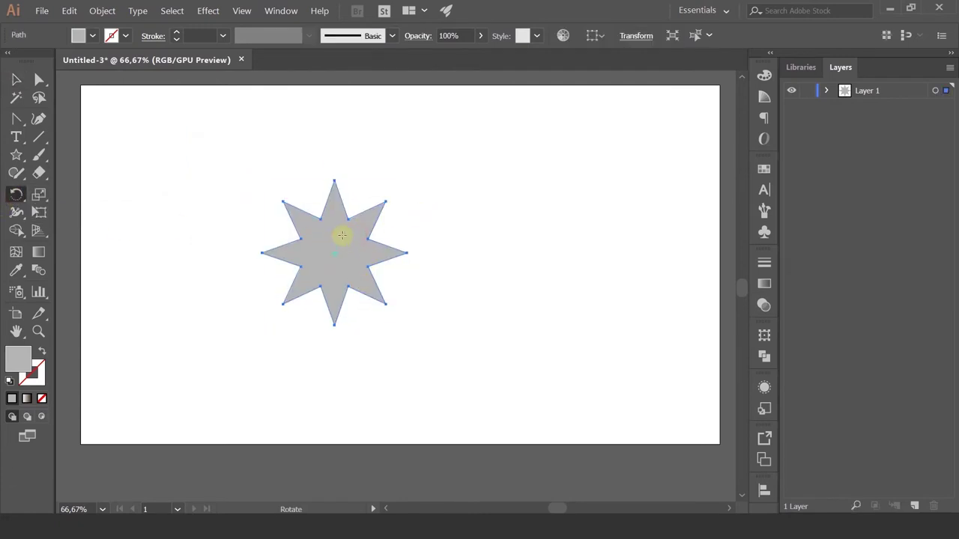
{"action": "left_click_drag", "start_coordinate": [346, 242], "coordinate": [338, 220]}
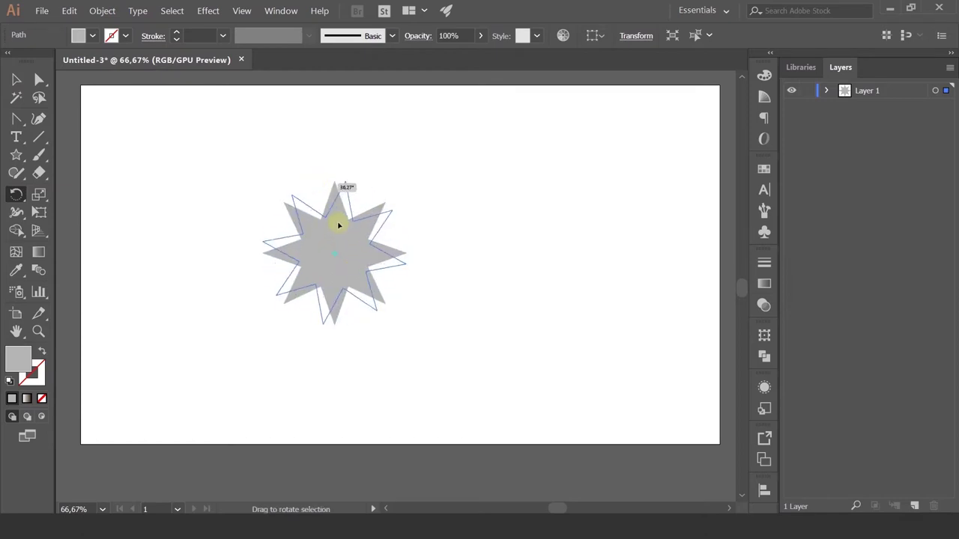
{"action": "key", "text": "ctrl+z"}
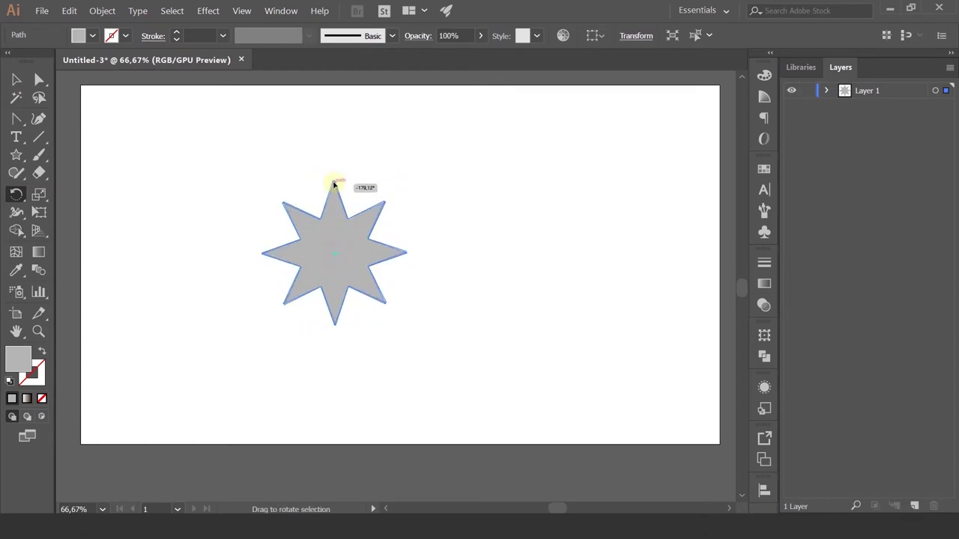
{"action": "left_click", "coordinate": [334, 254]}
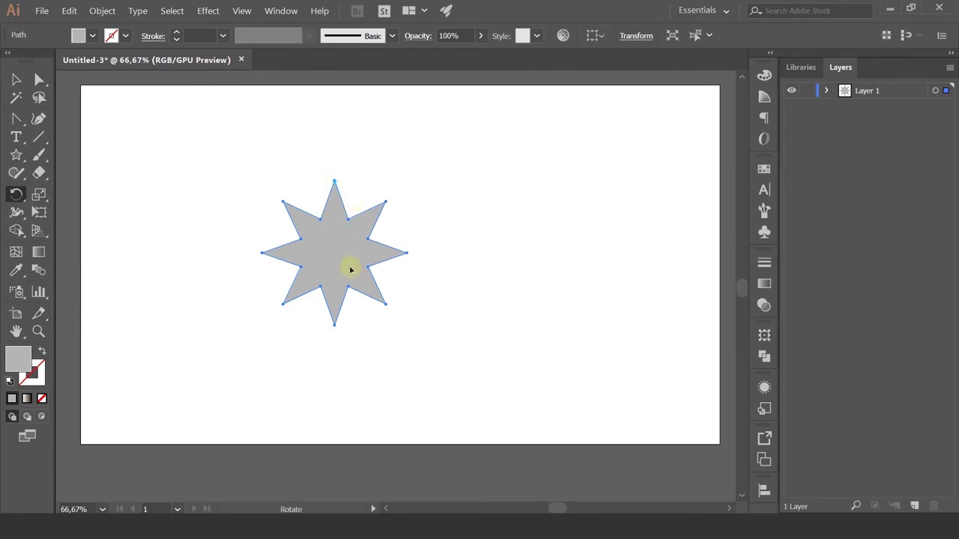
{"action": "mouse_move", "coordinate": [351, 270]}
{"action": "left_mouse_down"}
{"action": "mouse_move", "coordinate": [452, 271]}
{"action": "mouse_move", "coordinate": [385, 278]}
{"action": "mouse_move", "coordinate": [450, 200]}
{"action": "left_mouse_up"}
{"action": "key", "text": "ctrl+z"}
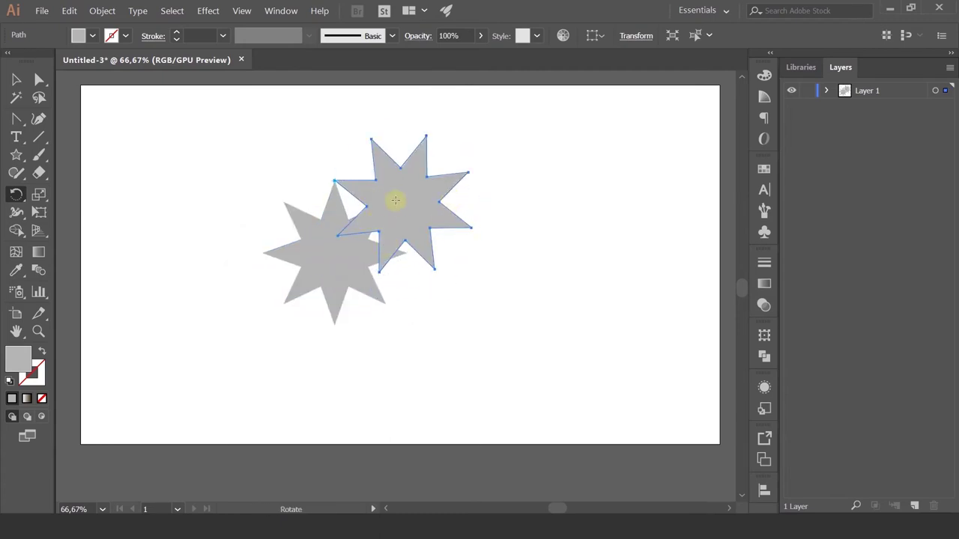
{"action": "left_click", "coordinate": [393, 195], "text": "alt"}
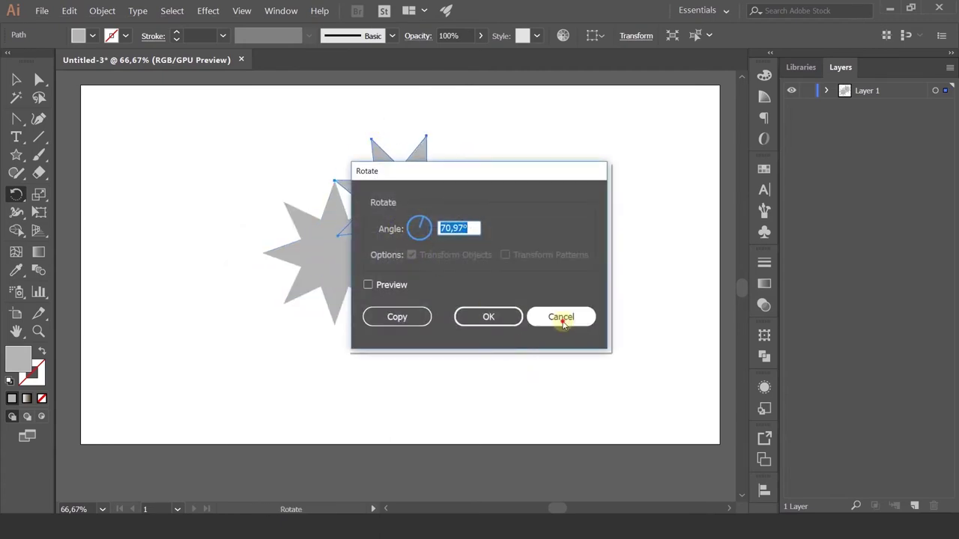
{"action": "left_click", "coordinate": [562, 317]}
{"action": "key", "text": "ctrl+z"}
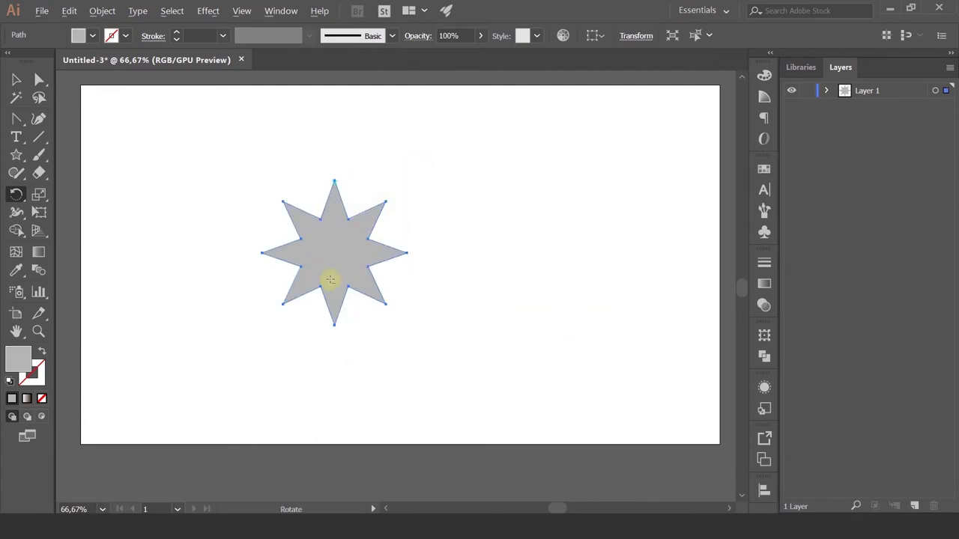
Set a pivot right of the star and create two rotated star copies around it
{"action": "left_click", "coordinate": [427, 214], "text": "alt"}
{"action": "key", "text": "Escape"}
{"action": "left_click_drag", "start_coordinate": [339, 256], "coordinate": [438, 269]}
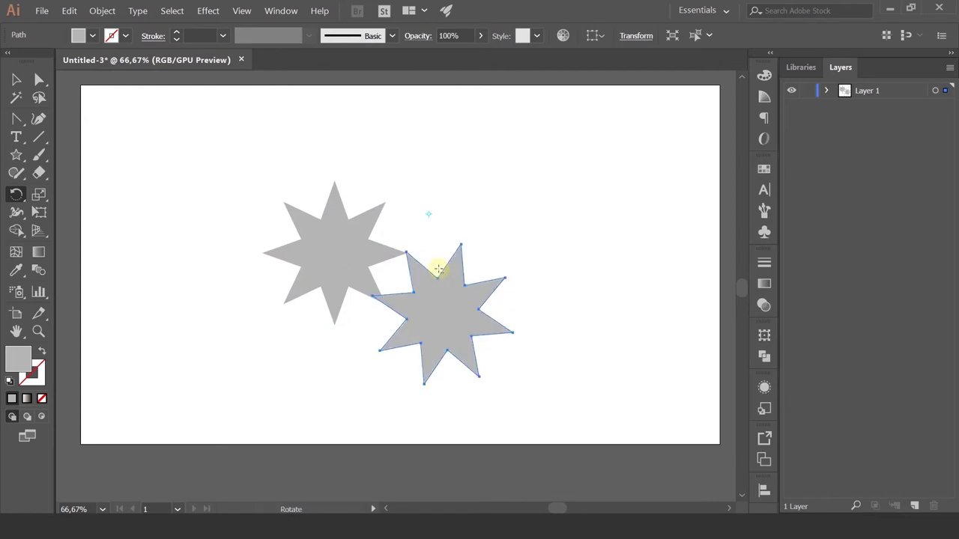
{"action": "mouse_move", "coordinate": [435, 320]}
{"action": "left_mouse_down"}
{"action": "mouse_move", "coordinate": [530, 277]}
{"action": "mouse_move", "coordinate": [506, 159]}
{"action": "mouse_move", "coordinate": [392, 122]}
{"action": "mouse_move", "coordinate": [368, 128]}
{"action": "left_mouse_up"}
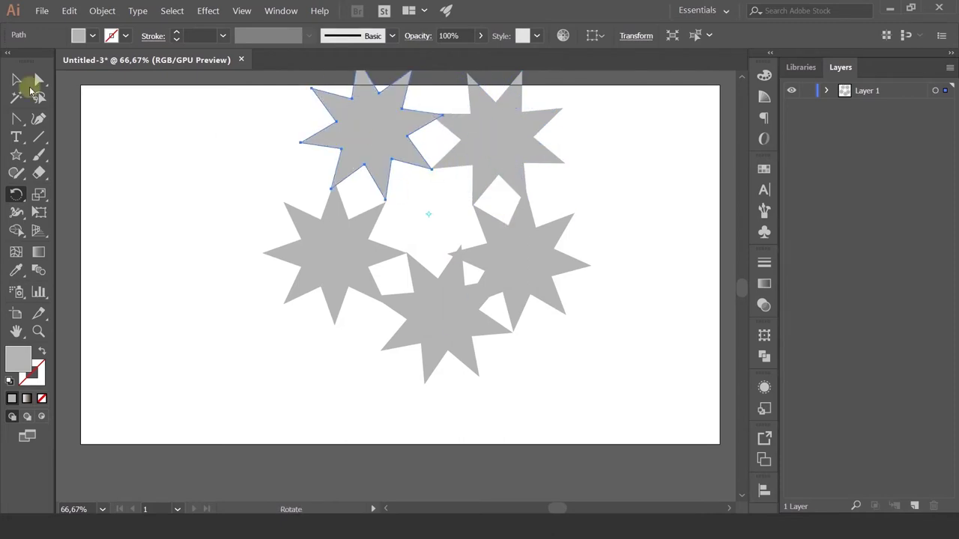
Select all the stars and delete them, emptying the artboard
{"action": "left_click", "coordinate": [15, 80]}
{"action": "left_click_drag", "start_coordinate": [128, 128], "coordinate": [558, 343]}
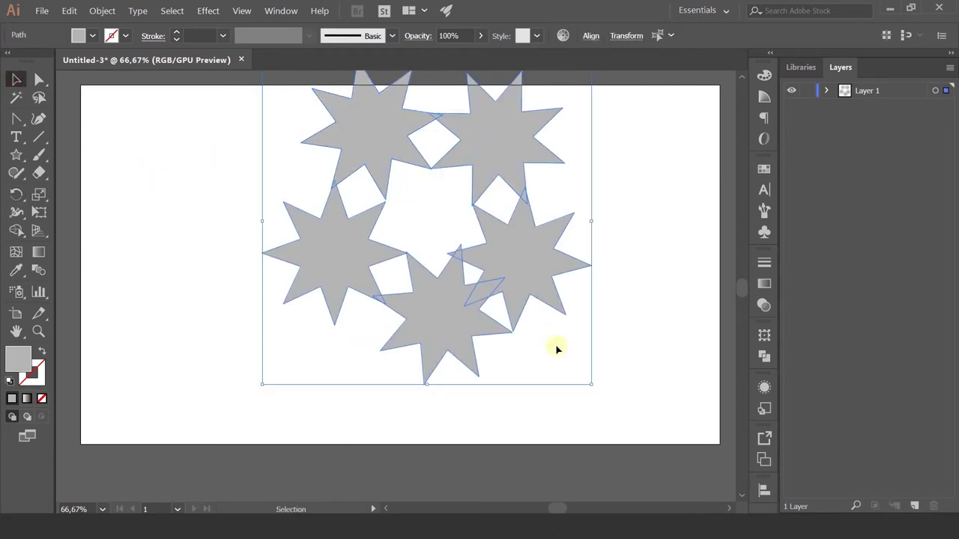
{"action": "key", "text": "Delete"}
{"action": "mouse_move", "coordinate": [347, 228]}
{"action": "left_mouse_down"}
{"action": "mouse_move", "coordinate": [325, 250]}
{"action": "mouse_move", "coordinate": [375, 238]}
{"action": "left_mouse_up"}
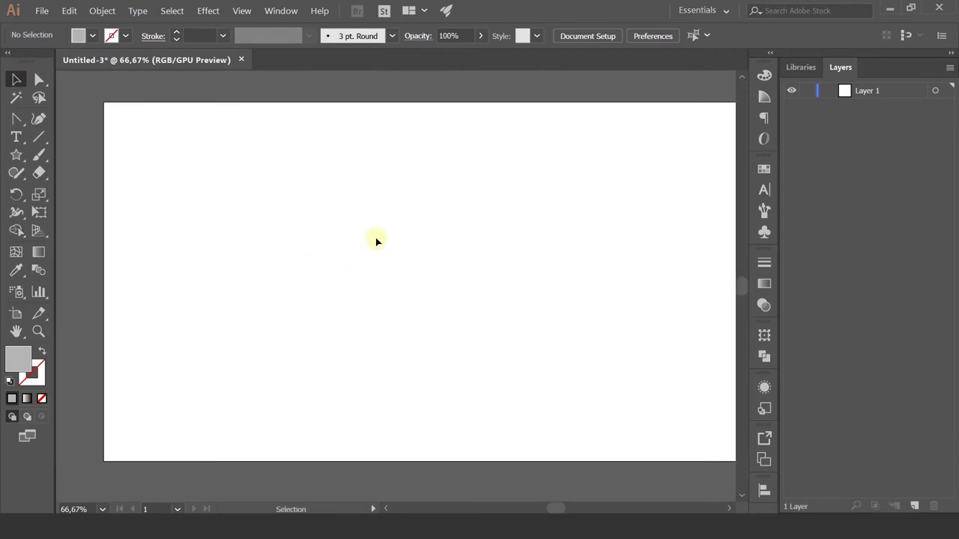
Draw a small grey square near the upper left of the artboard with the Rectangle tool
{"action": "left_click_drag", "start_coordinate": [16, 154], "coordinate": [51, 161]}
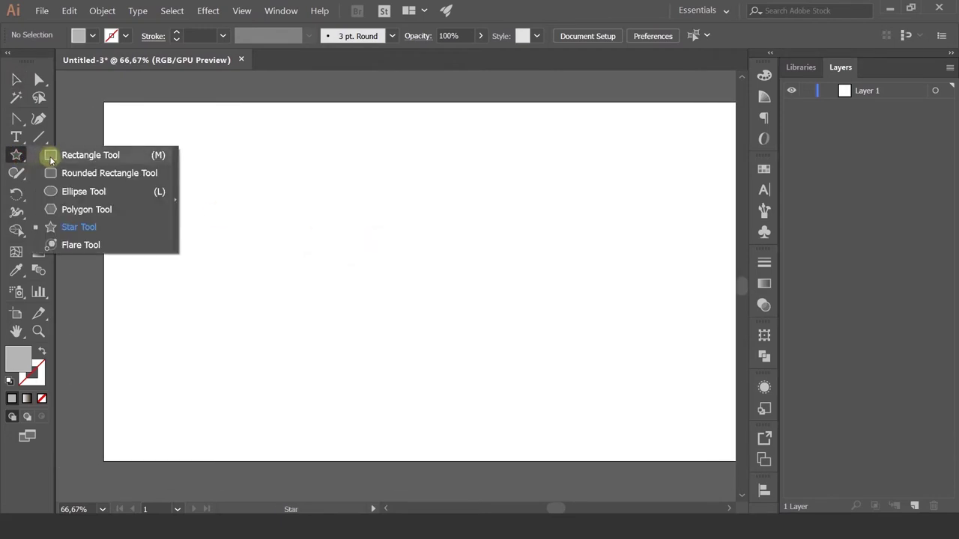
{"action": "mouse_move", "coordinate": [218, 168]}
{"action": "left_mouse_down"}
{"action": "mouse_move", "coordinate": [286, 233]}
{"action": "mouse_move", "coordinate": [267, 212]}
{"action": "left_mouse_up"}
{"action": "left_click", "coordinate": [16, 79]}
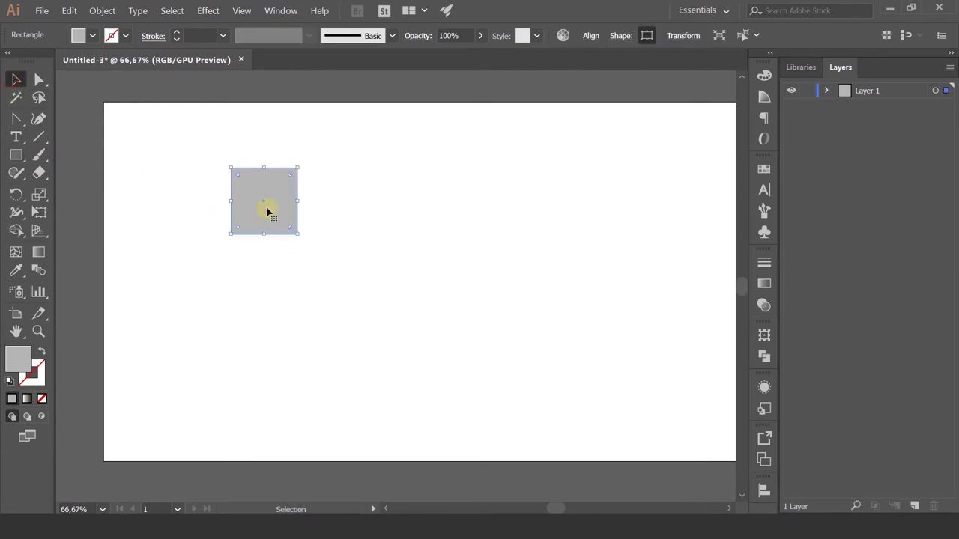
Browse the square's right-click Transform and Arrange submenus
{"action": "right_click", "coordinate": [268, 212]}
{"action": "mouse_move", "coordinate": [302, 364]}
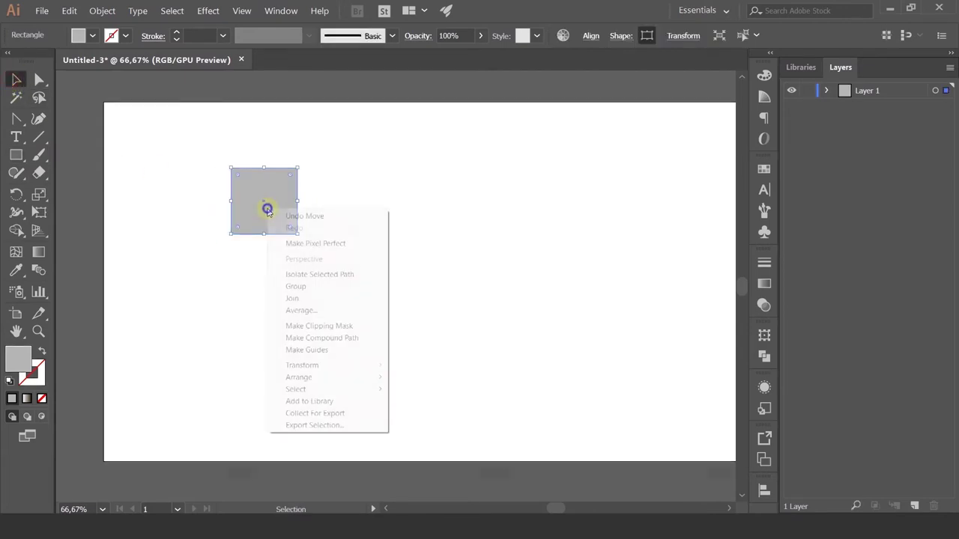
{"action": "left_click", "coordinate": [343, 366]}
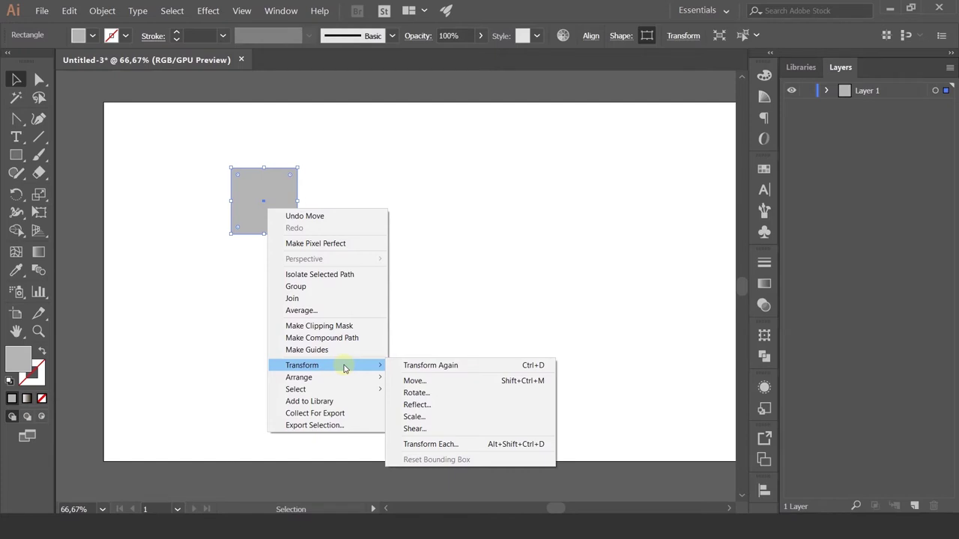
{"action": "right_click", "coordinate": [255, 193]}
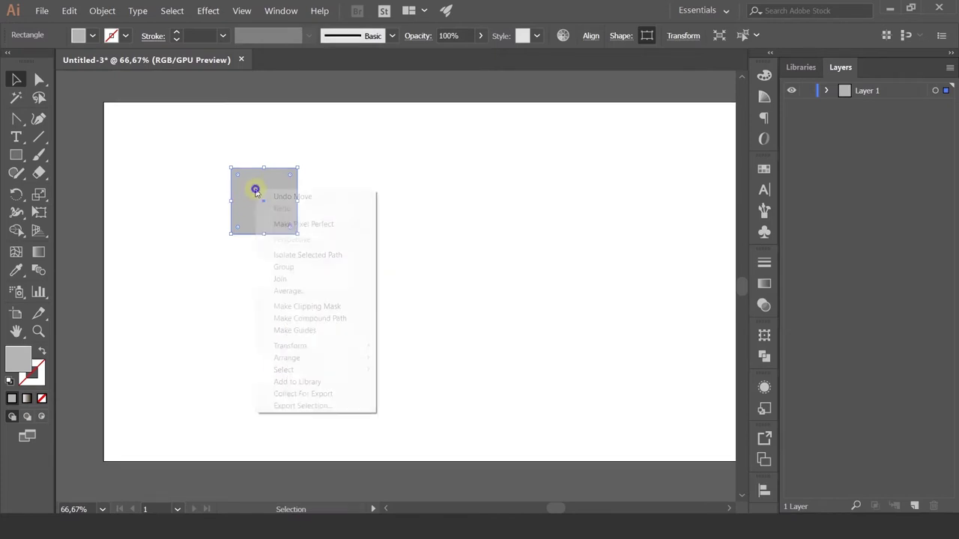
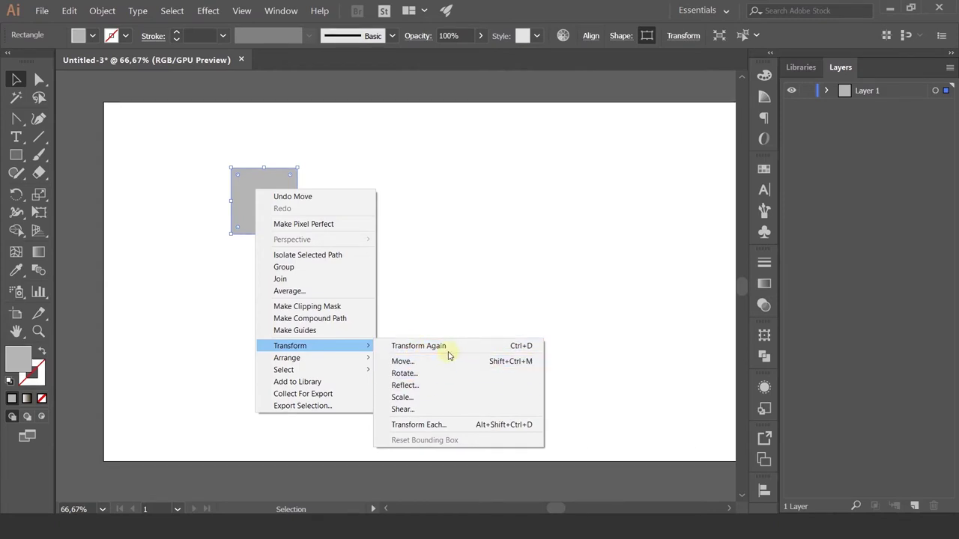
Open the square's Move settings with Preview on and begin entering a horizontal offset
{"action": "left_click", "coordinate": [402, 363]}
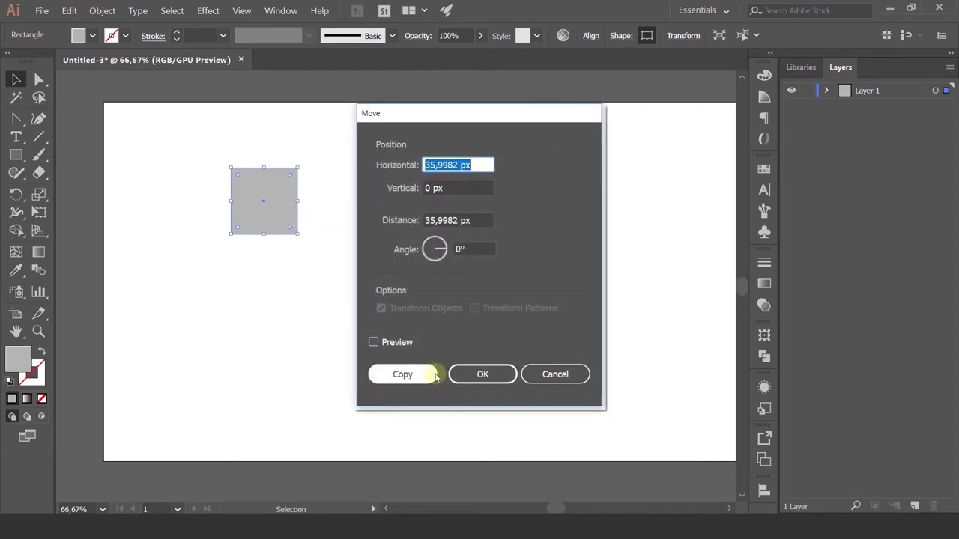
{"action": "left_click", "coordinate": [385, 342]}
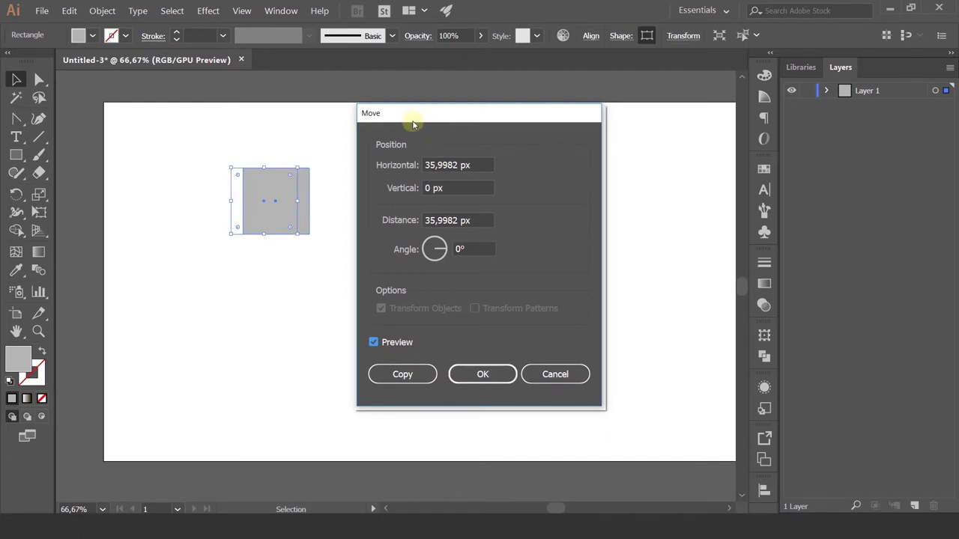
{"action": "left_click_drag", "start_coordinate": [413, 124], "coordinate": [577, 124]}
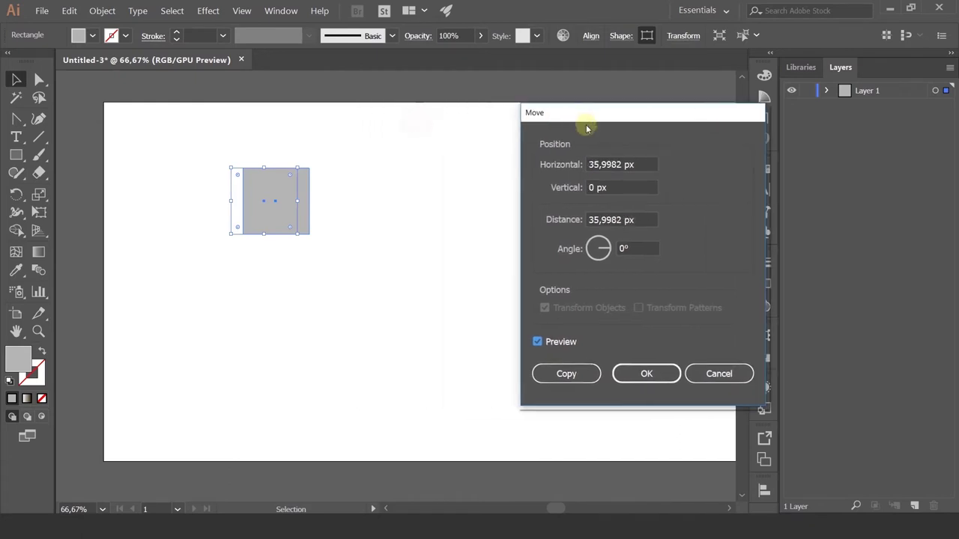
{"action": "left_click", "coordinate": [641, 165]}
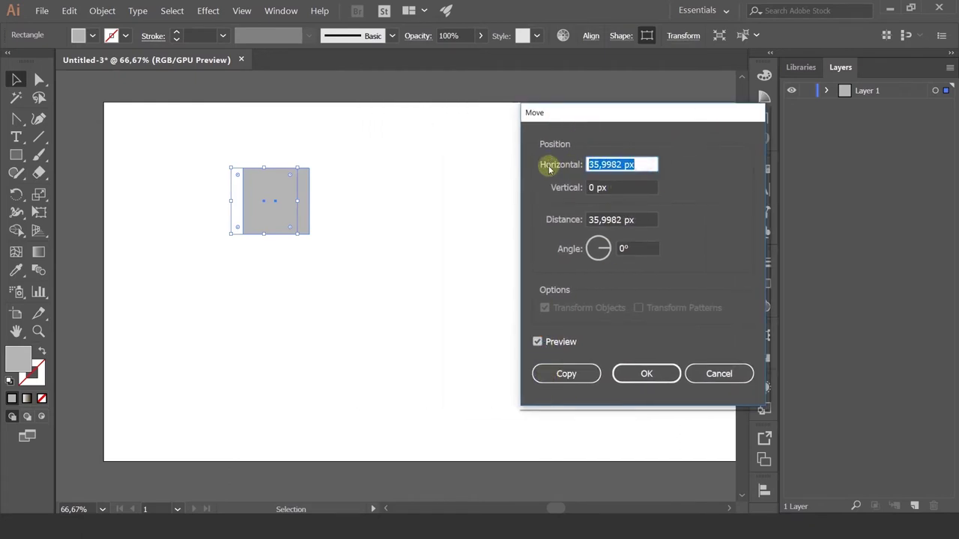
{"action": "type", "text": "3"}
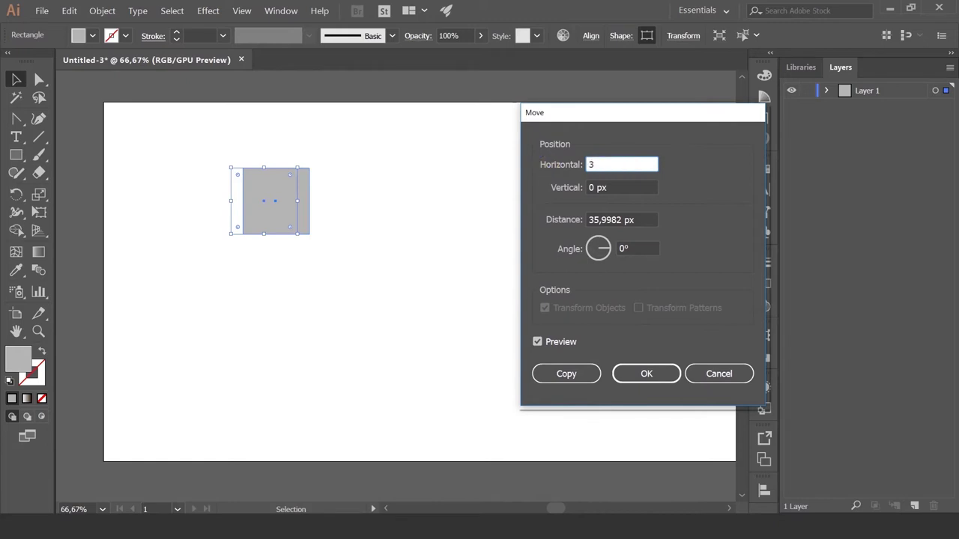
{"action": "left_click", "coordinate": [538, 341]}
{"action": "left_click", "coordinate": [538, 341]}
Set the horizontal move offset to 300 px
{"action": "left_click", "coordinate": [622, 165]}
{"action": "key", "text": "Up"}
{"action": "key", "text": "Up"}
{"action": "key", "text": "Up"}
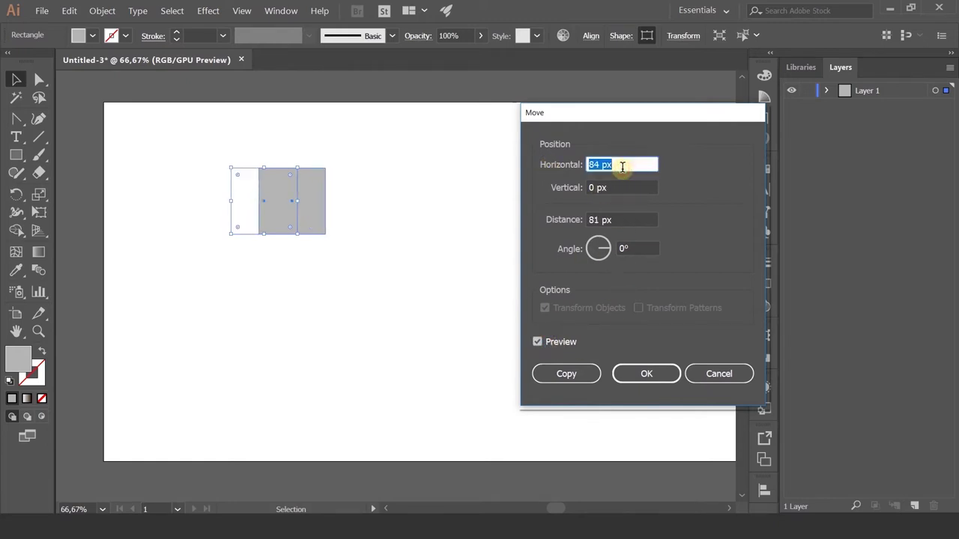
{"action": "key", "text": "Up"}
{"action": "key", "text": "Up"}
{"action": "key", "text": "Up"}
{"action": "key", "text": "Up"}
{"action": "key", "text": "Up"}
{"action": "key", "text": "Up"}
{"action": "key", "text": "Up"}
{"action": "key", "text": "Up"}
{"action": "key", "text": "Up"}
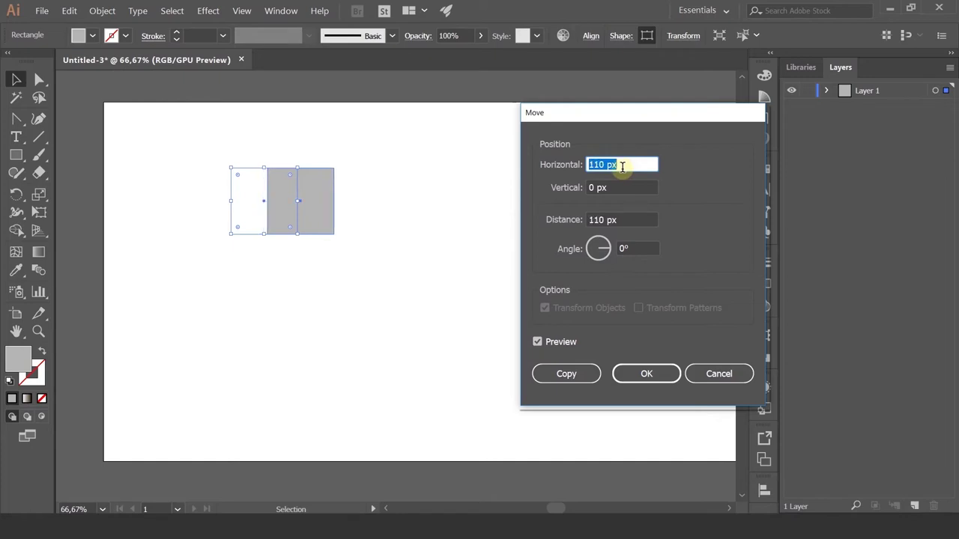
{"action": "key", "text": "Up"}
{"action": "key", "text": "Up"}
{"action": "key", "text": "Up"}
{"action": "key", "text": "Up"}
{"action": "key", "text": "Up"}
{"action": "key", "text": "Up"}
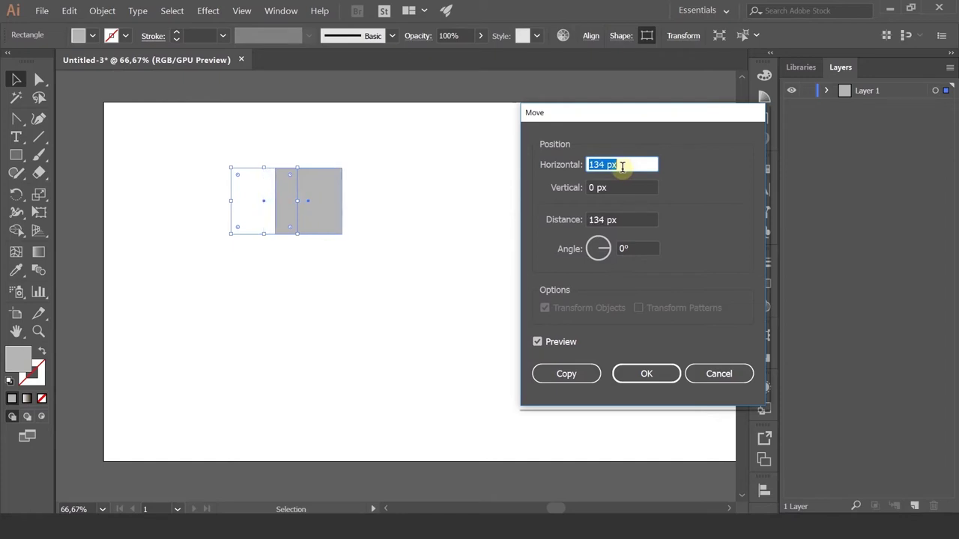
{"action": "type", "text": "300"}
{"action": "left_click", "coordinate": [562, 343]}
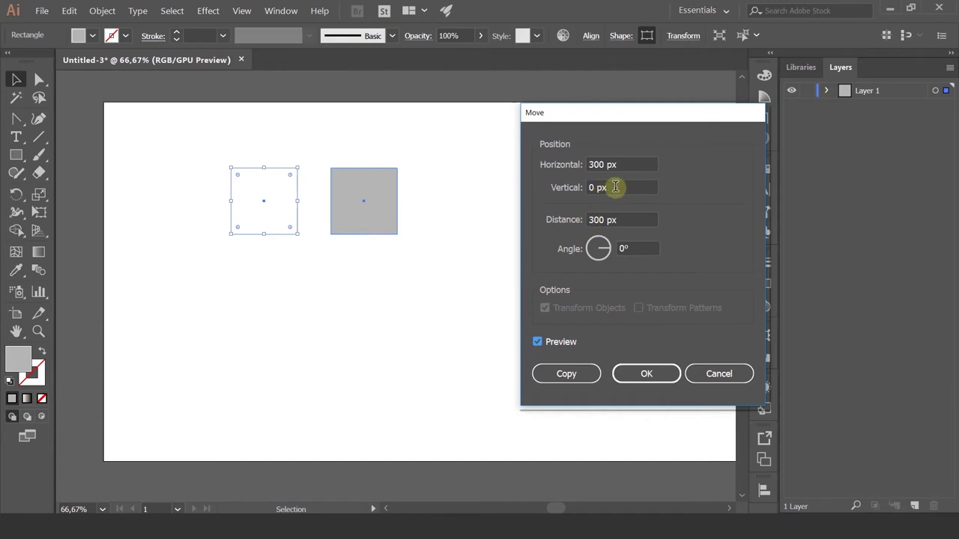
Try a 300 px vertical offset, reset it to 0 px, and place the copy
{"action": "left_click_drag", "start_coordinate": [614, 188], "coordinate": [562, 188]}
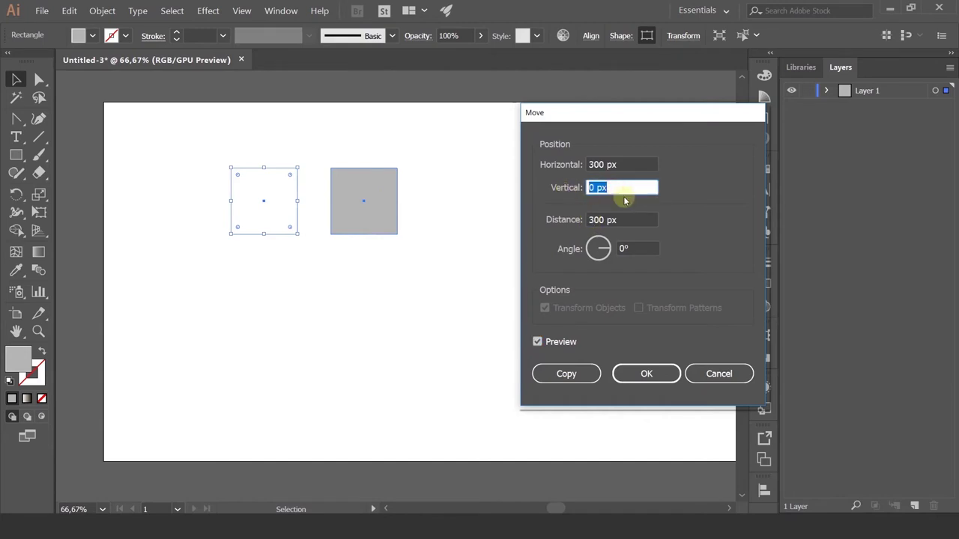
{"action": "type", "text": "300"}
{"action": "left_click", "coordinate": [561, 345]}
{"action": "double_click", "coordinate": [560, 344]}
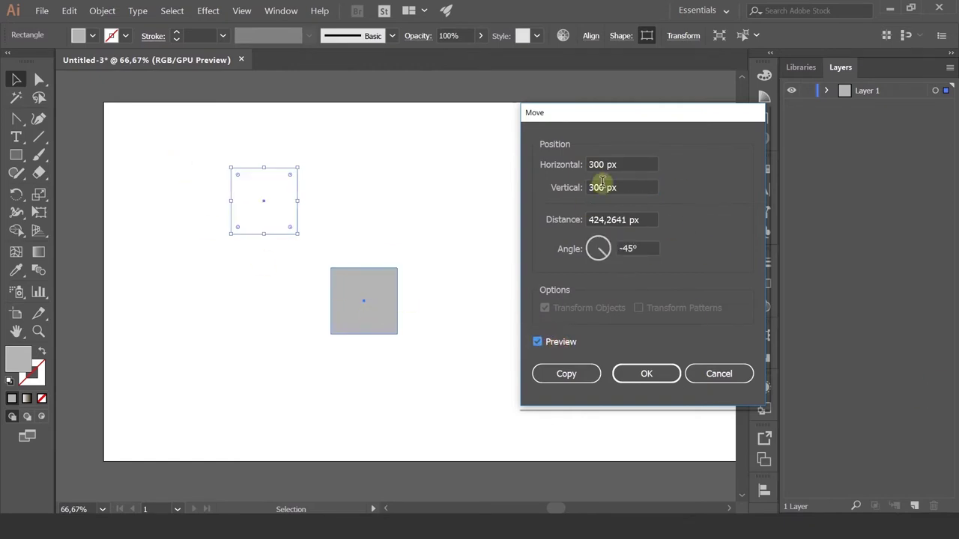
{"action": "left_click_drag", "start_coordinate": [652, 187], "coordinate": [542, 187]}
{"action": "type", "text": "0"}
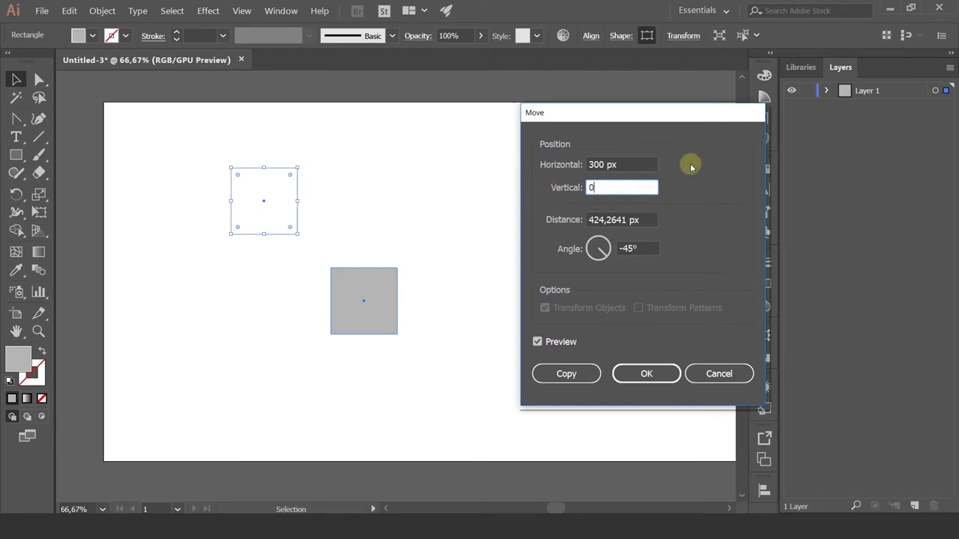
{"action": "left_click", "coordinate": [582, 381]}
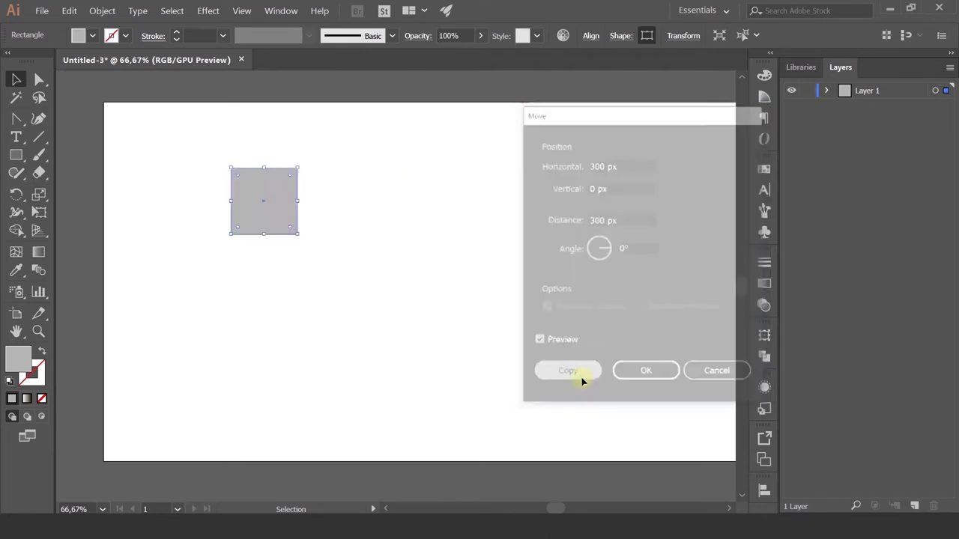
Repeat the 300 px copy move three times with Ctrl+D, then marquee-select the whole row
{"action": "scroll", "coordinate": [494, 250], "scroll_direction": "down", "scroll_amount": 4, "text": "alt"}
{"action": "scroll", "coordinate": [413, 220], "scroll_direction": "up", "scroll_amount": 1, "text": "alt"}
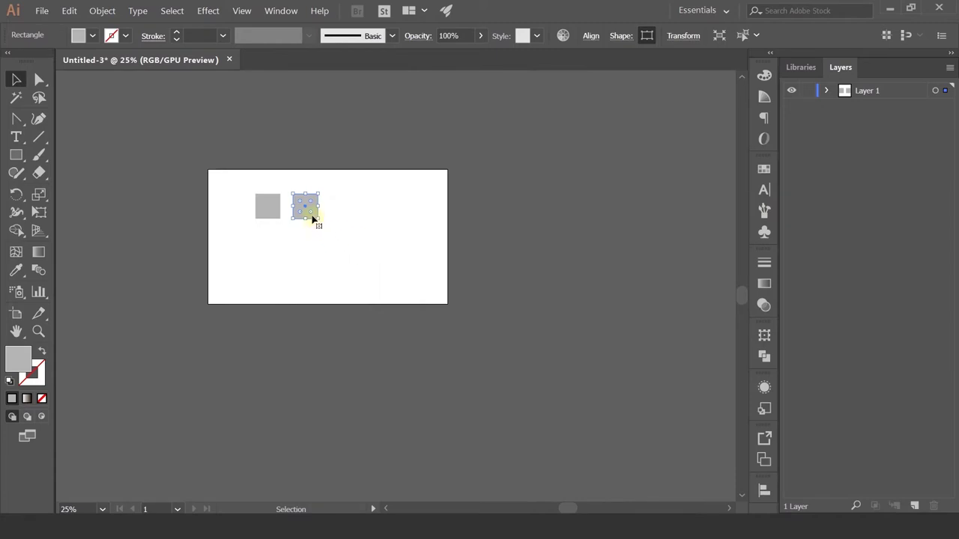
{"action": "key", "text": "ctrl+d"}
{"action": "key", "text": "ctrl+d"}
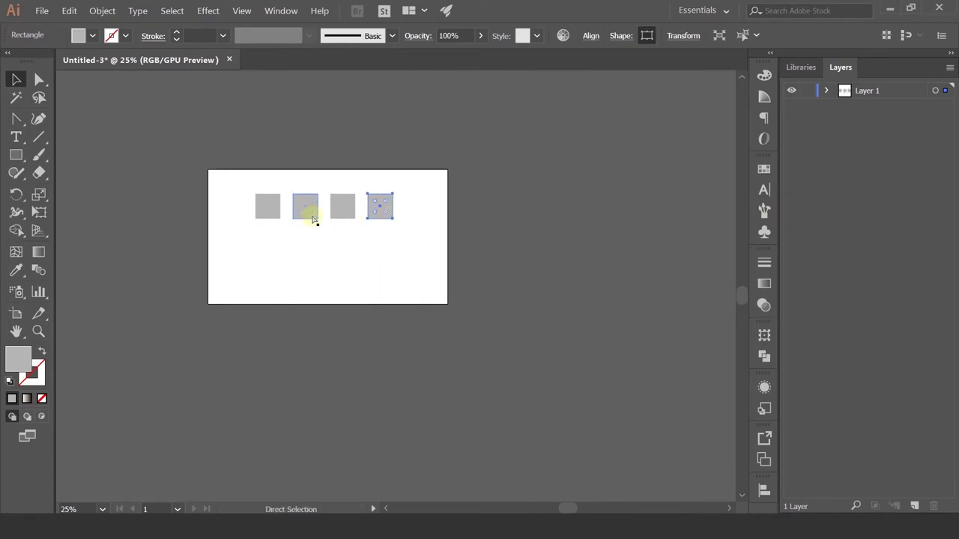
{"action": "key", "text": "ctrl+d"}
{"action": "key", "text": "ctrl+d"}
{"action": "key", "text": "ctrl+d"}
{"action": "key", "text": "ctrl+d"}
{"action": "key", "text": "ctrl+d"}
{"action": "key", "text": "ctrl+d"}
{"action": "key", "text": "ctrl+d"}
{"action": "key", "text": "ctrl+d"}
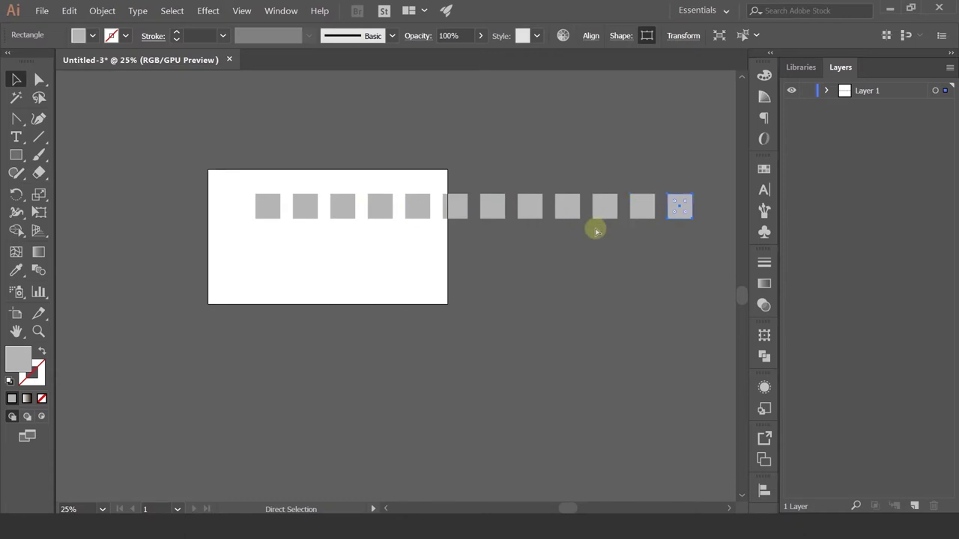
{"action": "key", "text": "ctrl+d"}
{"action": "key", "text": "ctrl+d"}
{"action": "left_click_drag", "start_coordinate": [661, 263], "coordinate": [569, 277]}
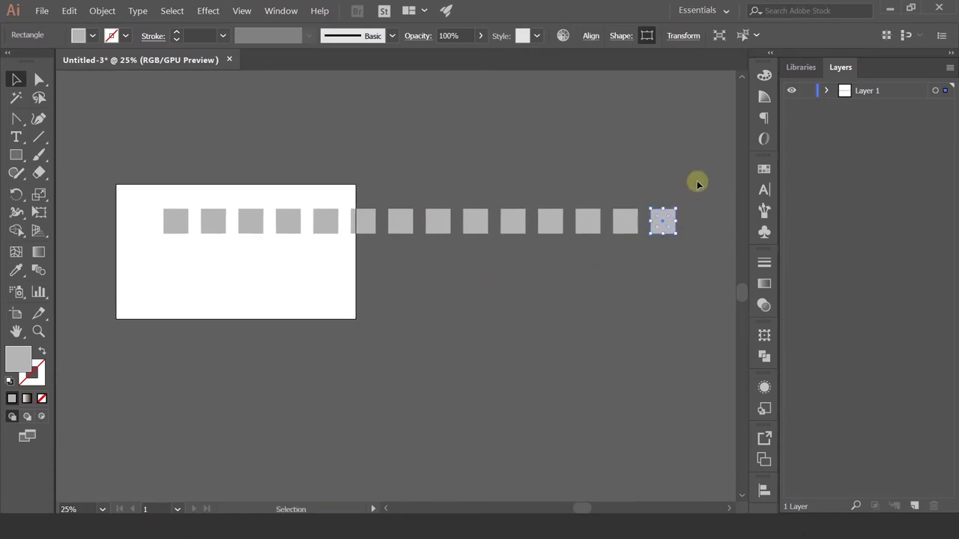
{"action": "left_click_drag", "start_coordinate": [695, 181], "coordinate": [122, 286]}
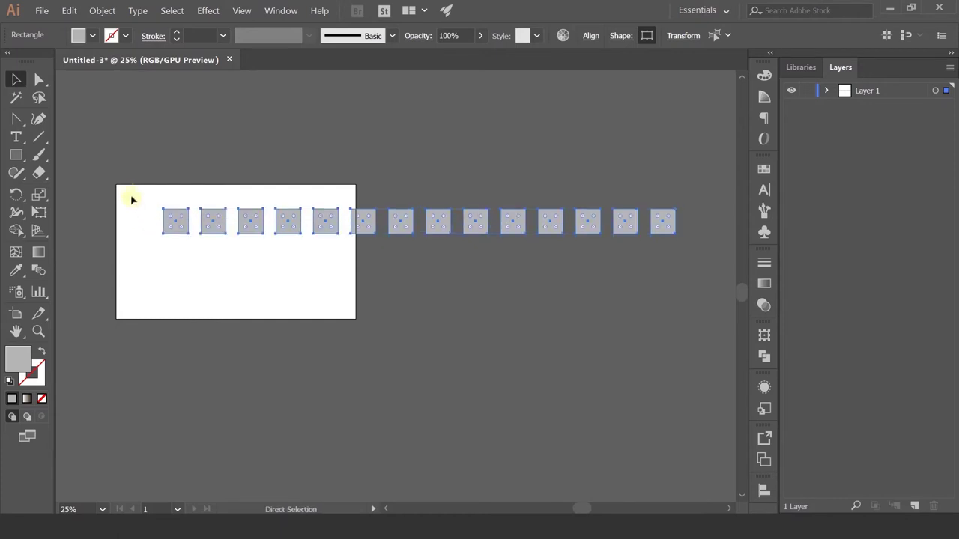
Copy the selected row 0 px horizontally and 300 px down
{"action": "left_click_drag", "start_coordinate": [130, 197], "coordinate": [717, 270]}
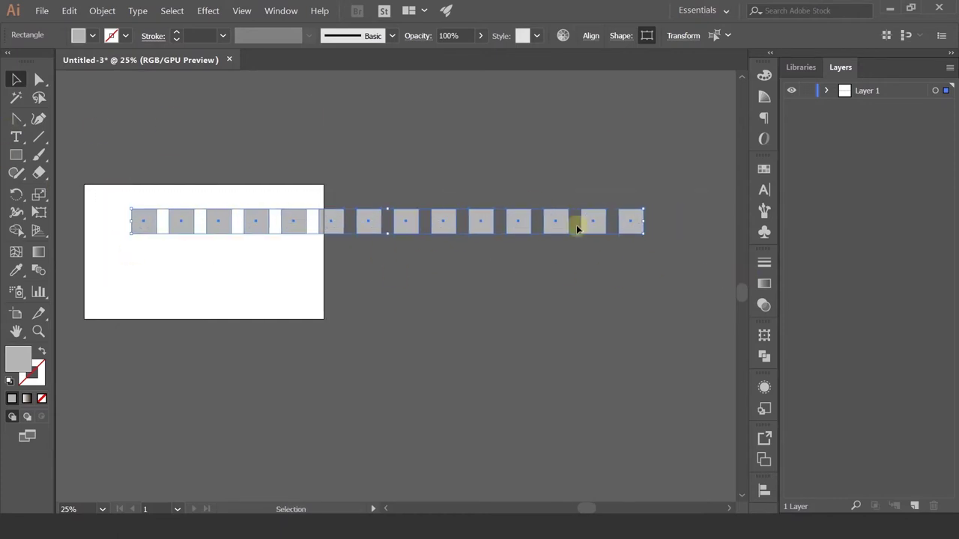
{"action": "right_click", "coordinate": [141, 232]}
{"action": "mouse_move", "coordinate": [176, 375]}
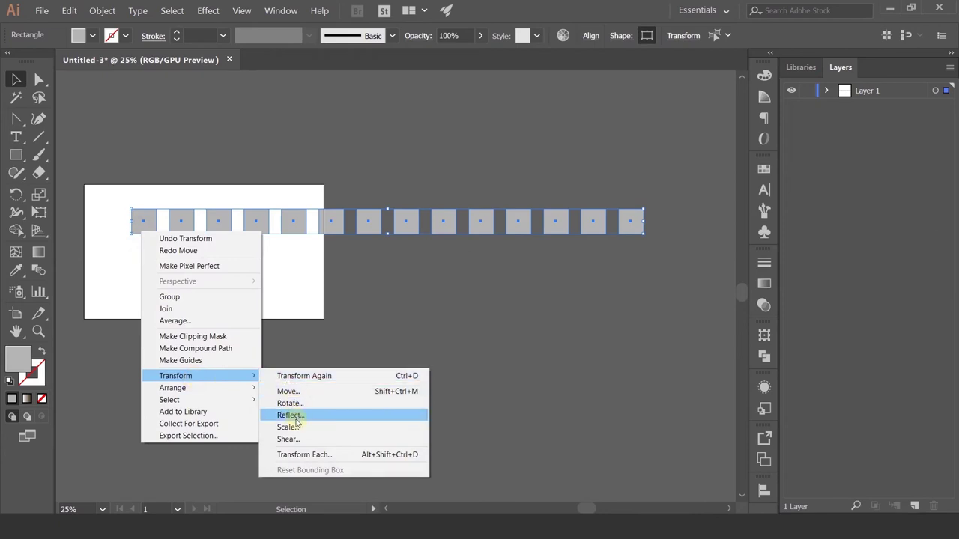
{"action": "left_click", "coordinate": [298, 390]}
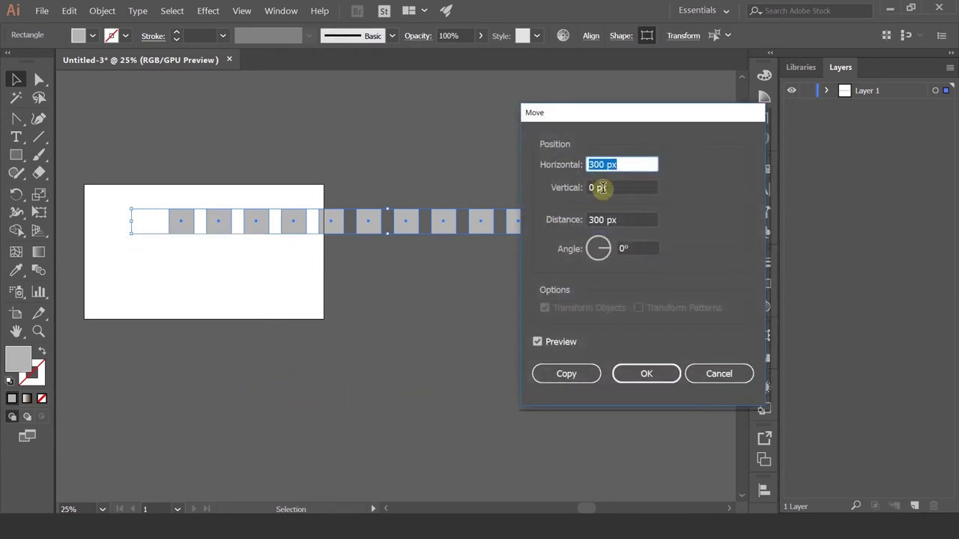
{"action": "type", "text": "0"}
{"action": "key", "text": "Tab"}
{"action": "type", "text": "30"}
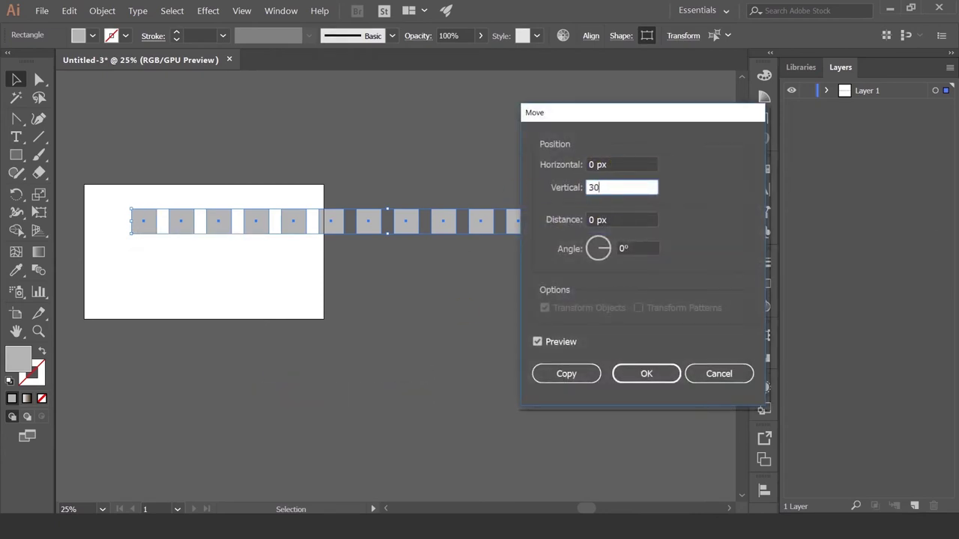
{"action": "left_click", "coordinate": [558, 342]}
{"action": "left_click", "coordinate": [571, 373]}
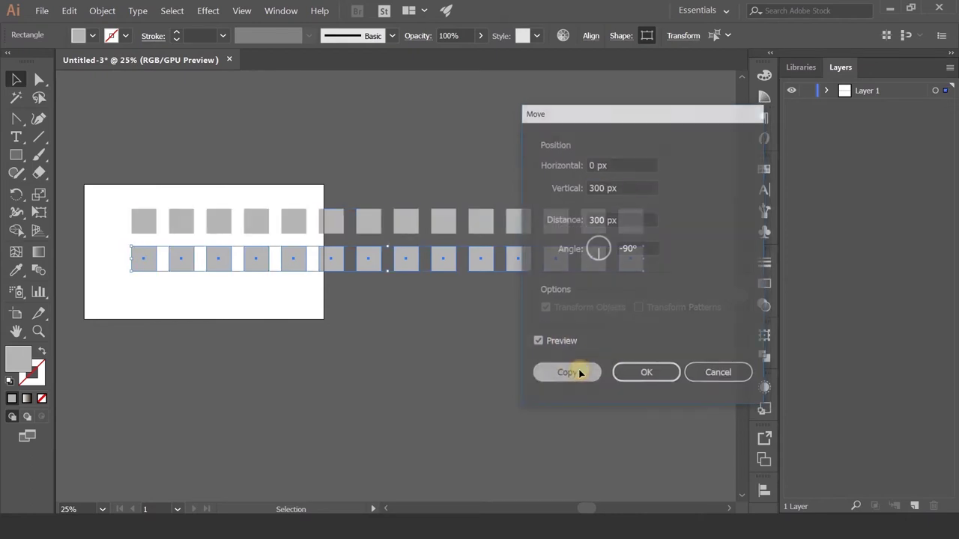
Repeat the downward row copy with Ctrl+D to add more rows
{"action": "key", "text": "ctrl+d"}
{"action": "key", "text": "ctrl+d"}
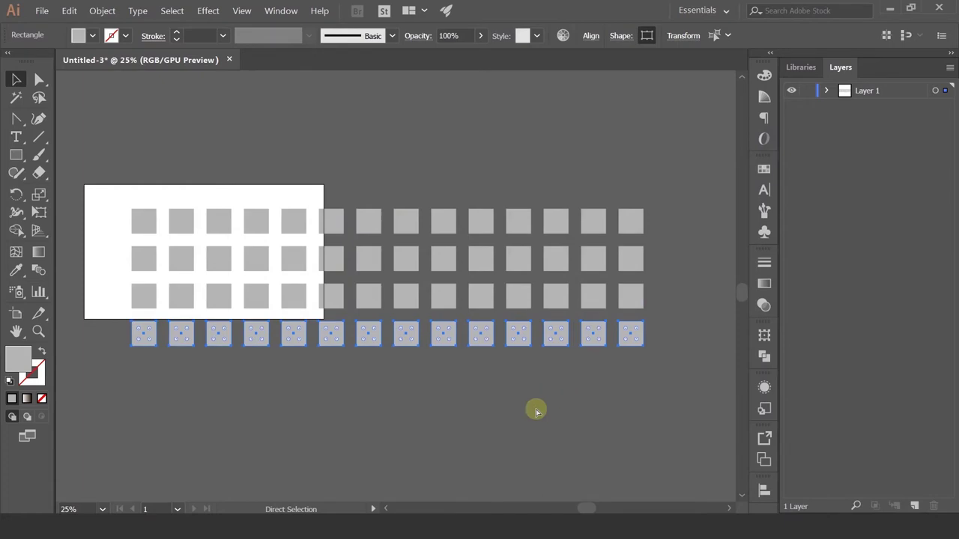
{"action": "key", "text": "ctrl+d"}
{"action": "left_click_drag", "start_coordinate": [507, 277], "coordinate": [582, 163]}
Select all rows, shrink the grid to fit the artboard, and shift it down-right
{"action": "scroll", "coordinate": [583, 163], "scroll_direction": "down", "scroll_amount": 1}
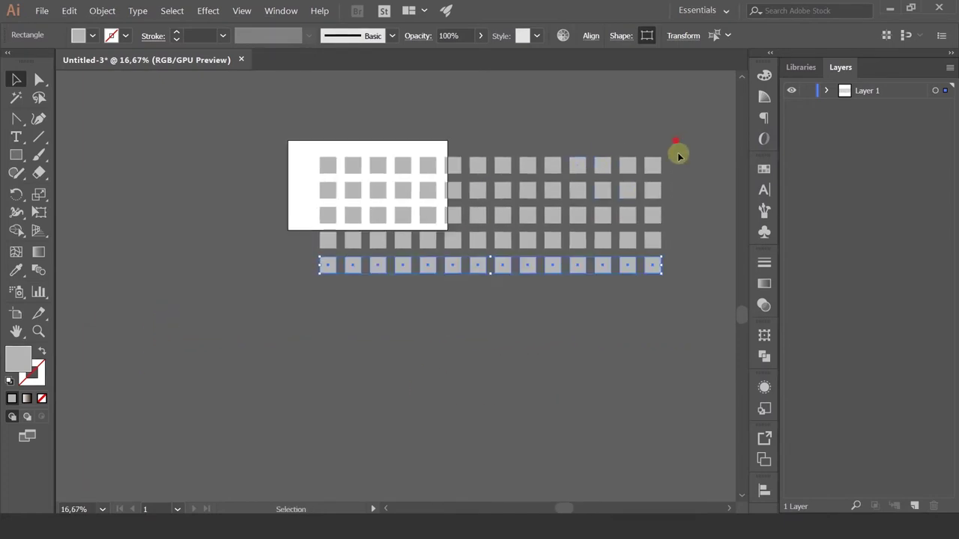
{"action": "key", "text": "ctrl+a"}
{"action": "left_click_drag", "start_coordinate": [661, 275], "coordinate": [440, 199]}
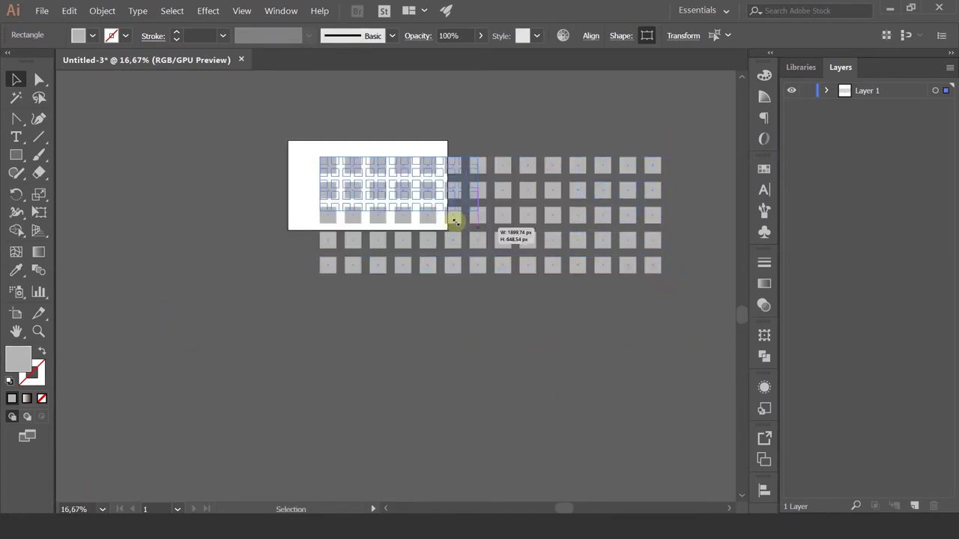
{"action": "scroll", "coordinate": [409, 181], "scroll_direction": "up", "scroll_amount": 1}
{"action": "scroll", "coordinate": [409, 182], "scroll_direction": "up", "scroll_amount": 1}
{"action": "left_click_drag", "start_coordinate": [358, 171], "coordinate": [384, 243]}
{"action": "left_click", "coordinate": [364, 164]}
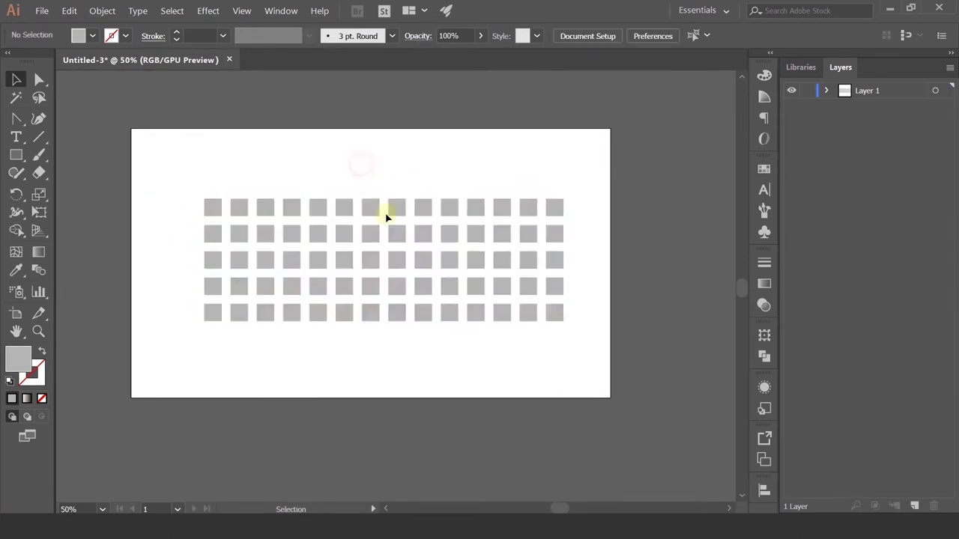
Marquee-select the whole grid of squares and delete it
{"action": "scroll", "coordinate": [385, 212], "scroll_direction": "down", "scroll_amount": 1}
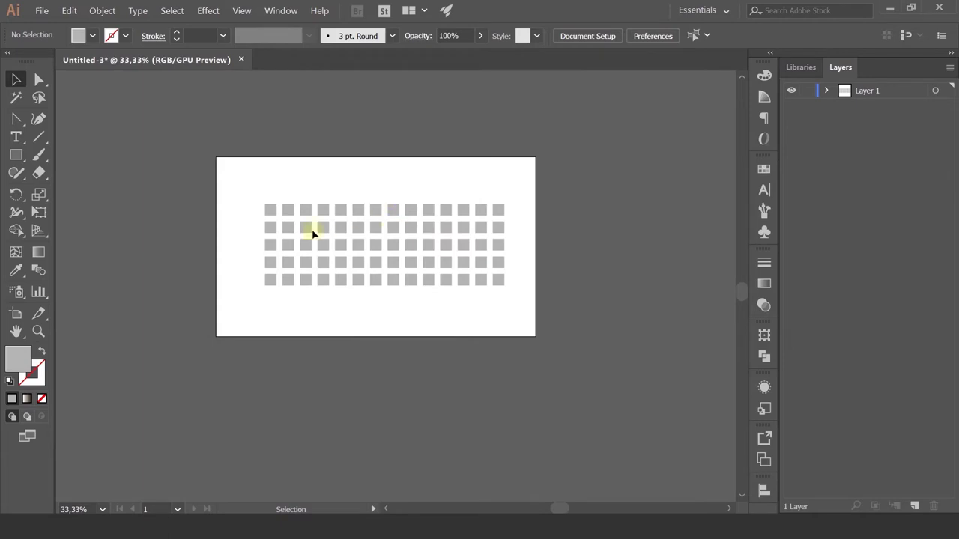
{"action": "left_click_drag", "start_coordinate": [249, 186], "coordinate": [511, 313]}
{"action": "key", "text": "Delete"}
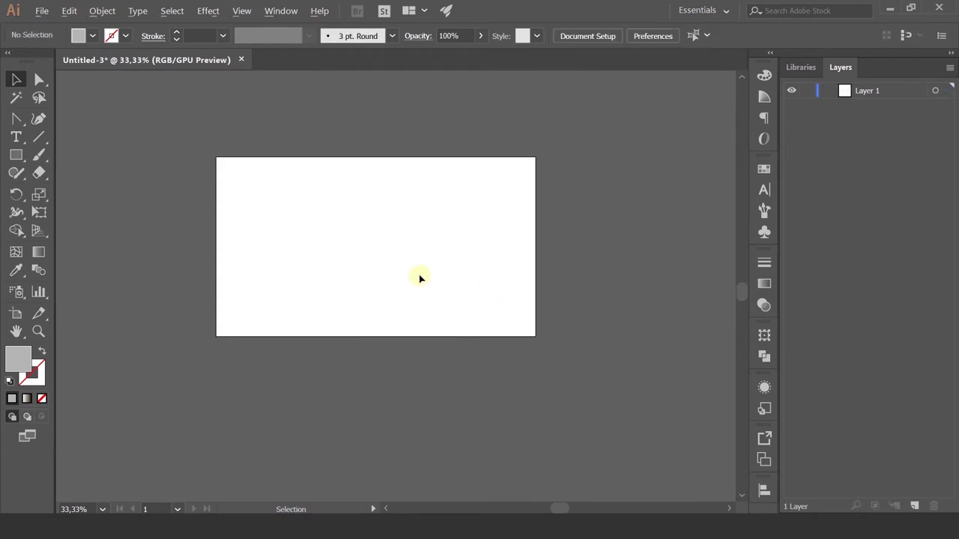
{"action": "scroll", "coordinate": [419, 274], "scroll_direction": "up", "scroll_amount": 1}
Draw a small square near the artboard's top left and make a 180° rotated copy
{"action": "left_click", "coordinate": [15, 155]}
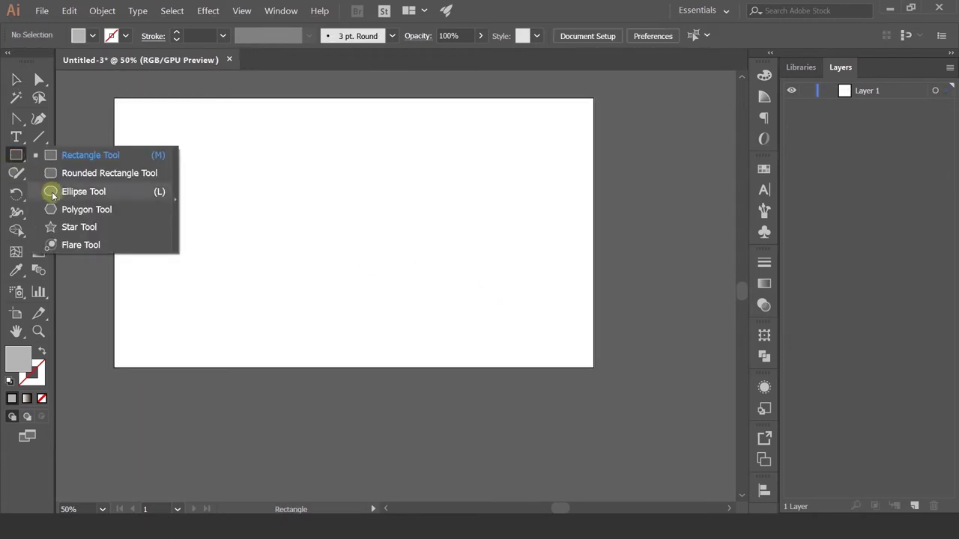
{"action": "left_click", "coordinate": [53, 157]}
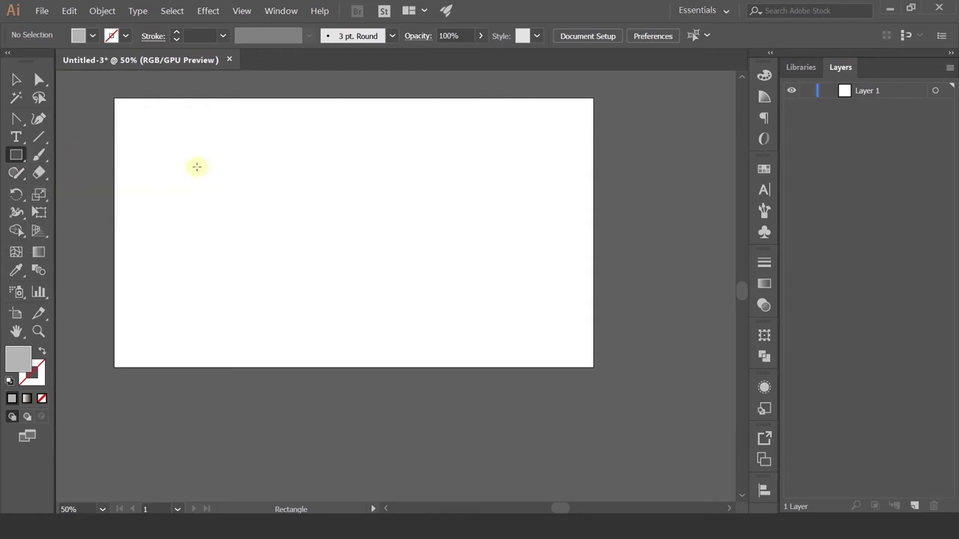
{"action": "left_click_drag", "start_coordinate": [193, 155], "coordinate": [254, 215]}
{"action": "right_click", "coordinate": [221, 181]}
{"action": "mouse_move", "coordinate": [256, 336]}
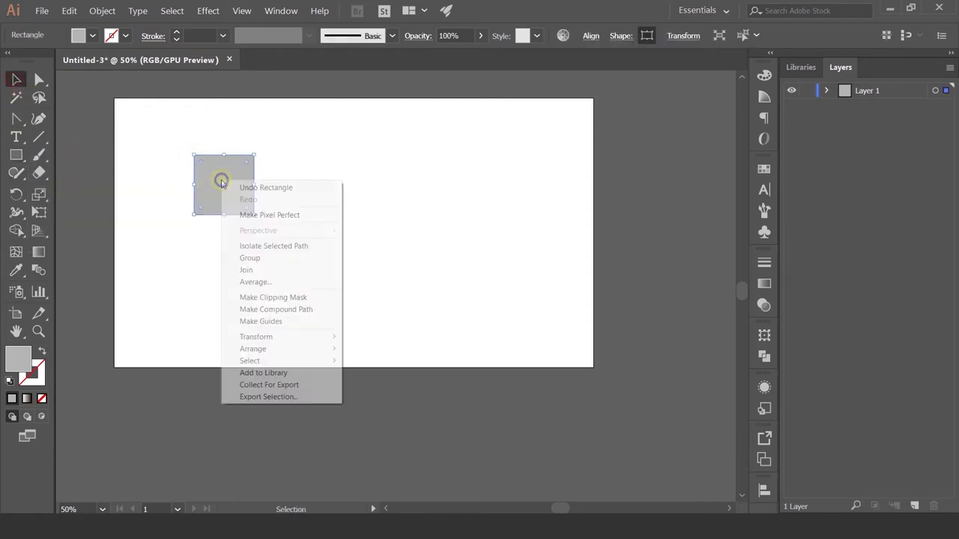
{"action": "left_click", "coordinate": [404, 364]}
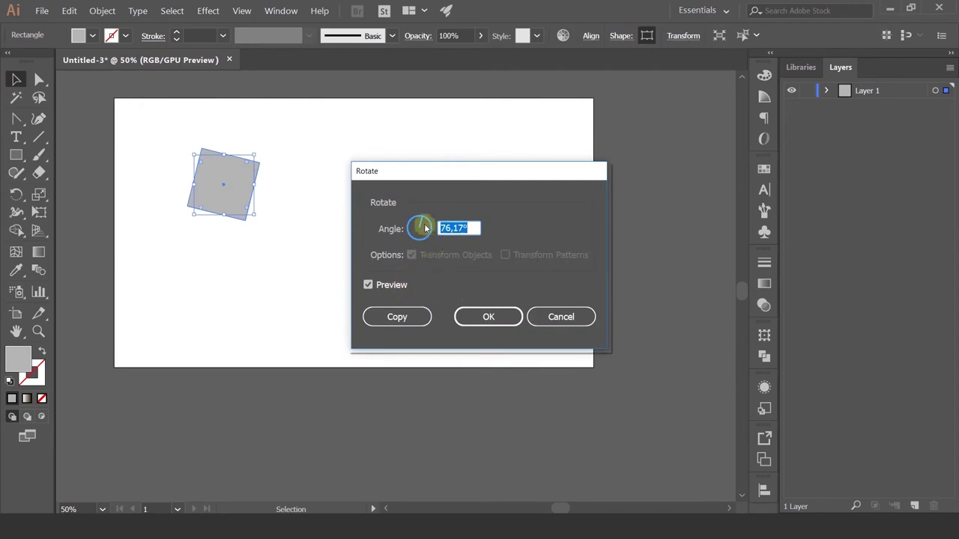
{"action": "type", "text": "350"}
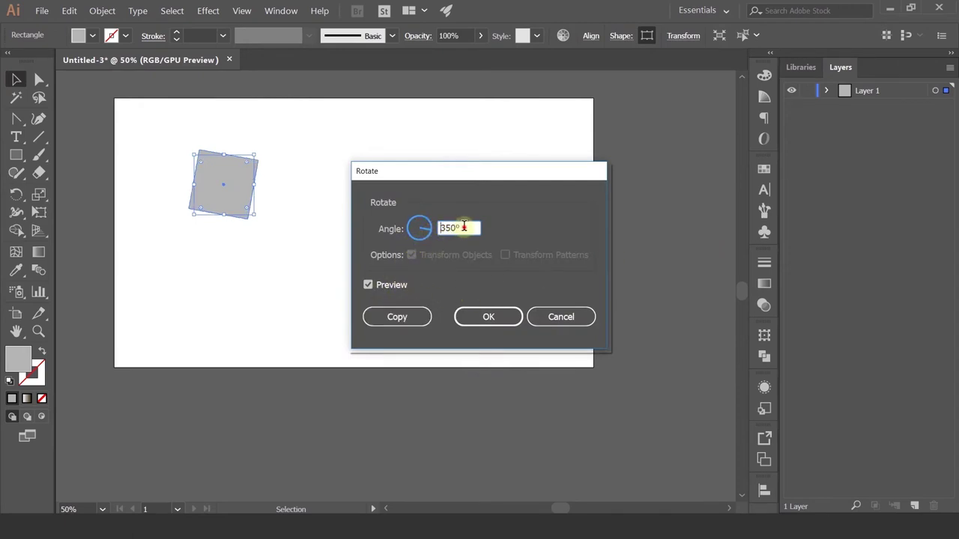
{"action": "key", "text": "Tab"}
{"action": "type", "text": "0"}
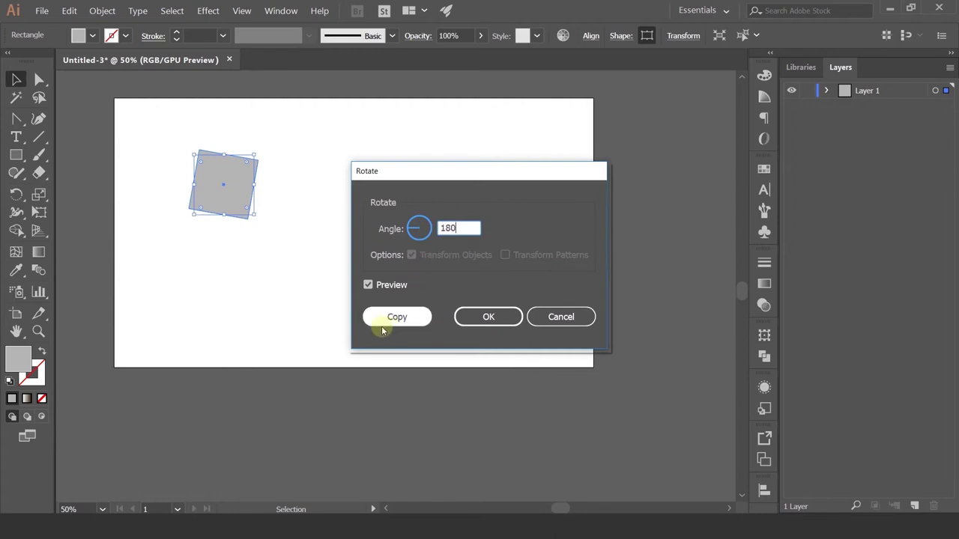
{"action": "left_click", "coordinate": [388, 319]}
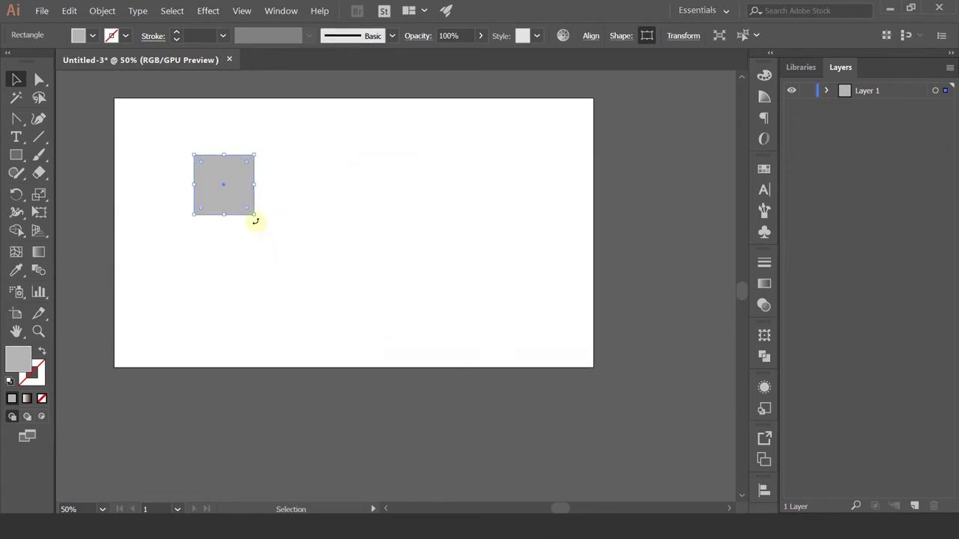
Make a 90° rotated copy of the square
{"action": "right_click", "coordinate": [240, 202]}
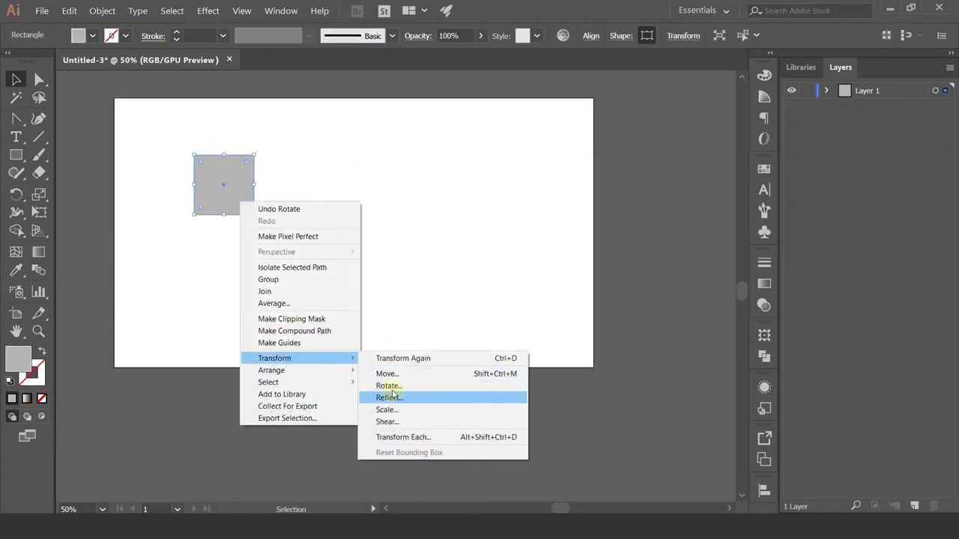
{"action": "left_click", "coordinate": [394, 393]}
{"action": "type", "text": "90"}
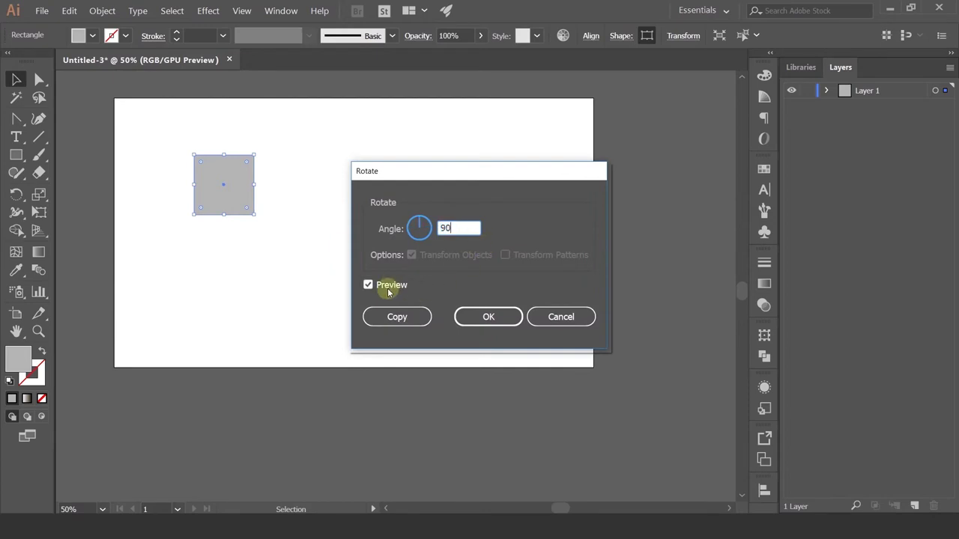
{"action": "left_click", "coordinate": [389, 289]}
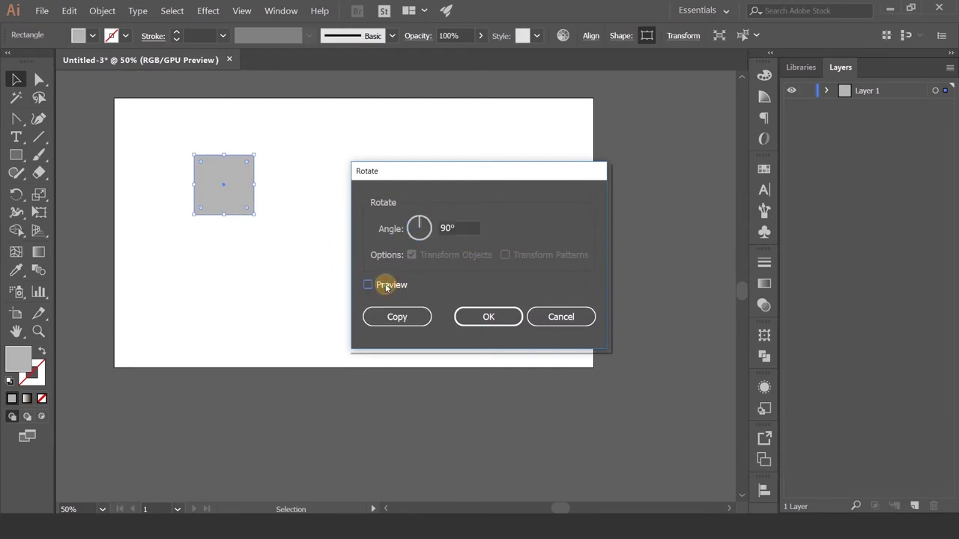
{"action": "left_click", "coordinate": [385, 287]}
{"action": "left_click", "coordinate": [397, 319]}
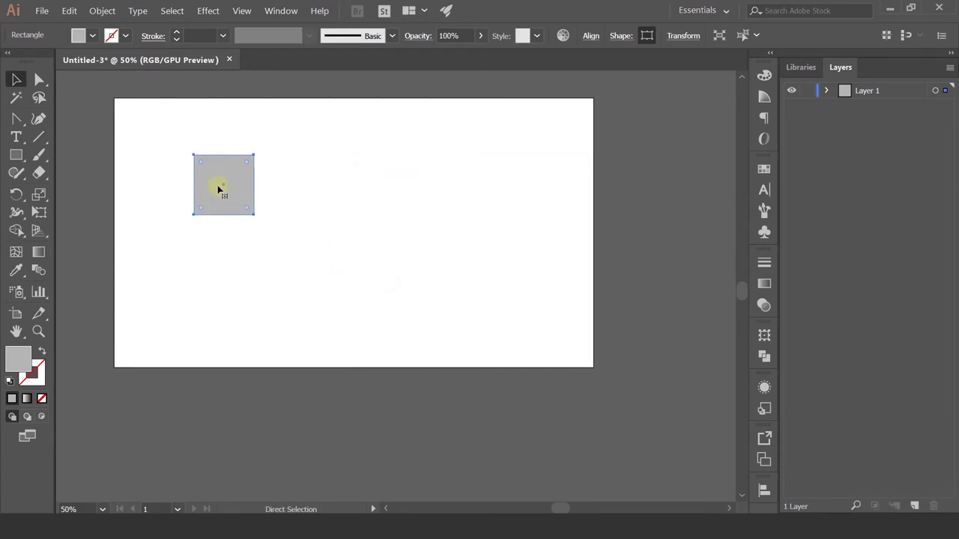
Make a 45° rotated copy of the square to complete the star
{"action": "right_click", "coordinate": [218, 188]}
{"action": "mouse_move", "coordinate": [261, 344]}
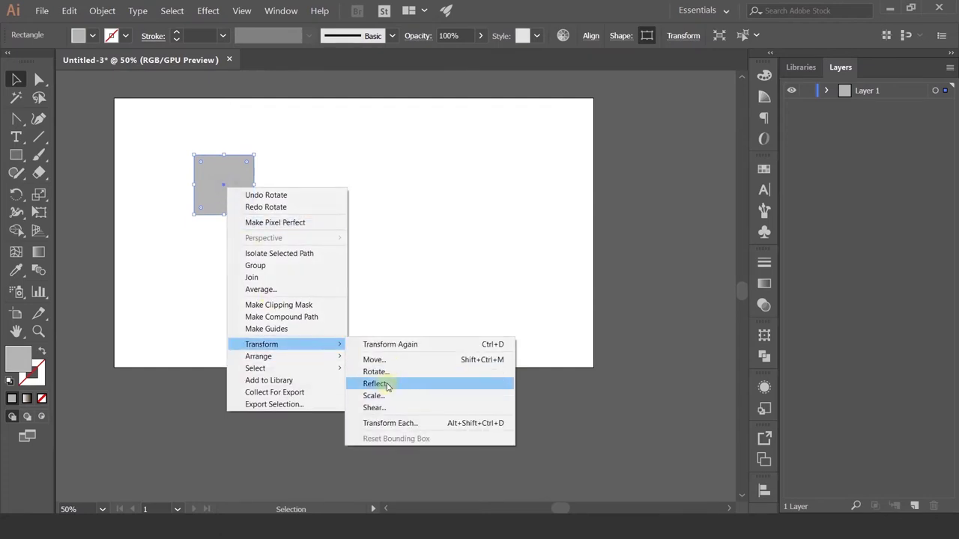
{"action": "left_click", "coordinate": [382, 372]}
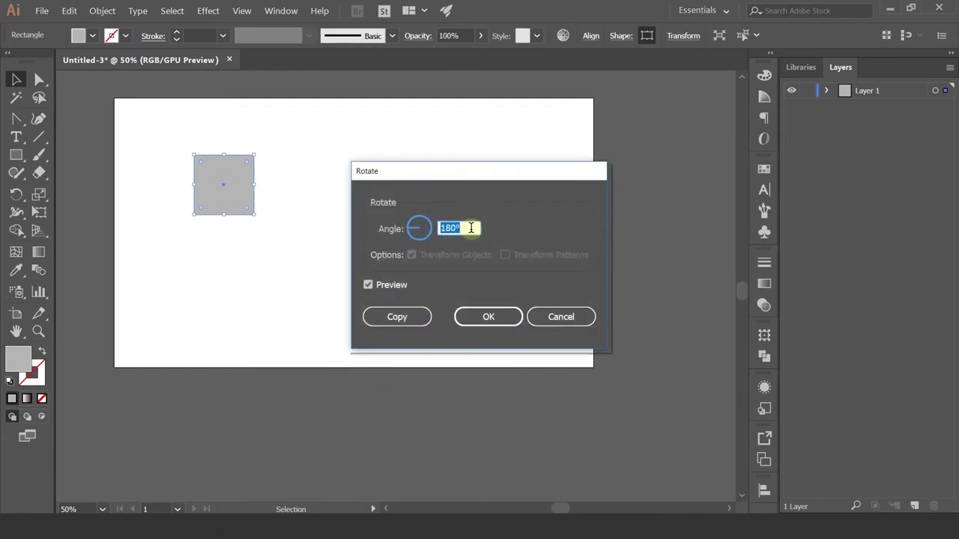
{"action": "type", "text": "45"}
{"action": "left_click", "coordinate": [392, 285]}
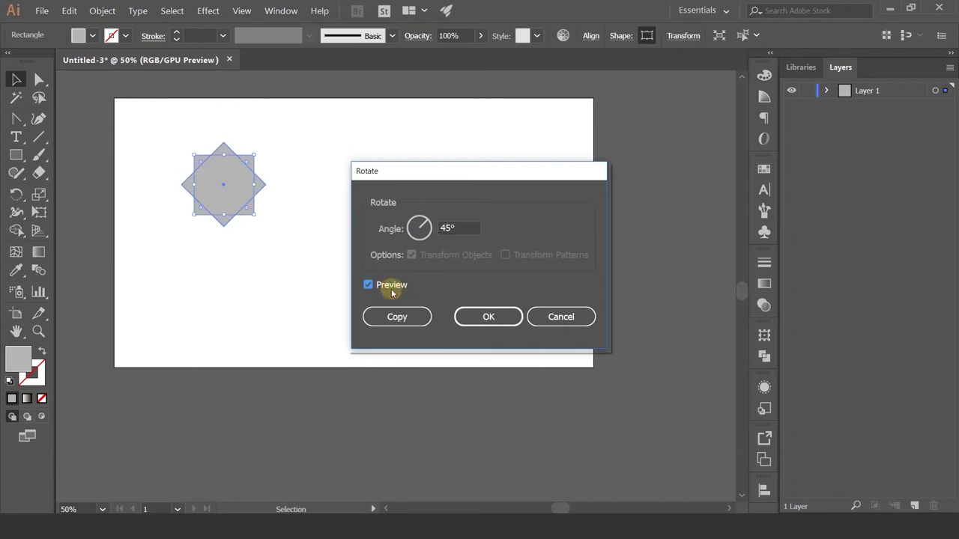
{"action": "left_click", "coordinate": [407, 324]}
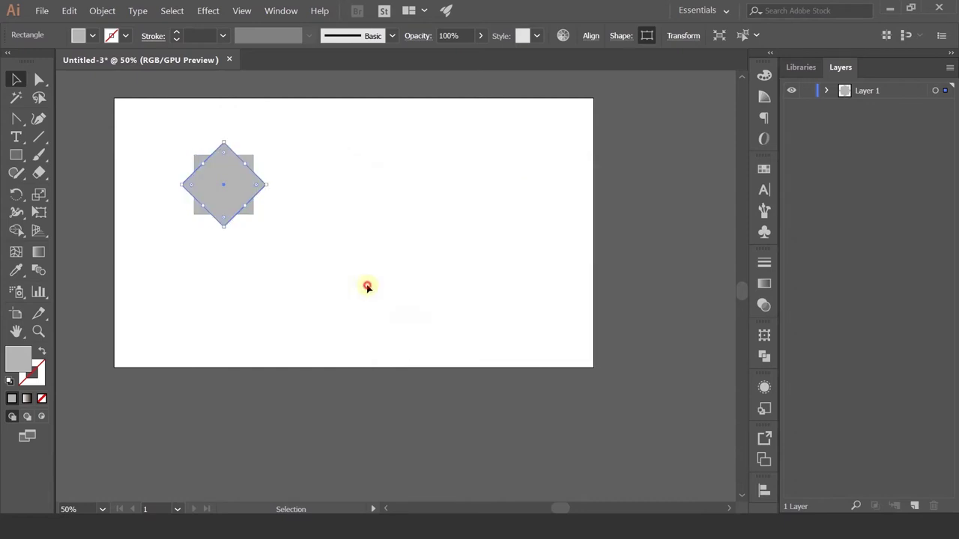
{"action": "left_click", "coordinate": [394, 206]}
Check the star's squares by selecting them, and reposition the view to place the star upper left
{"action": "scroll", "coordinate": [427, 238], "scroll_direction": "up", "scroll_amount": 2}
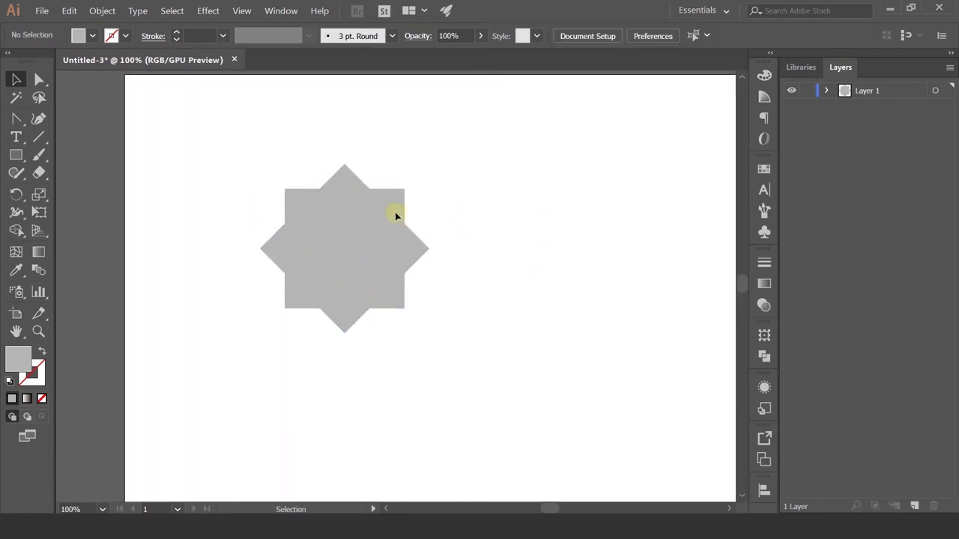
{"action": "left_click", "coordinate": [343, 246]}
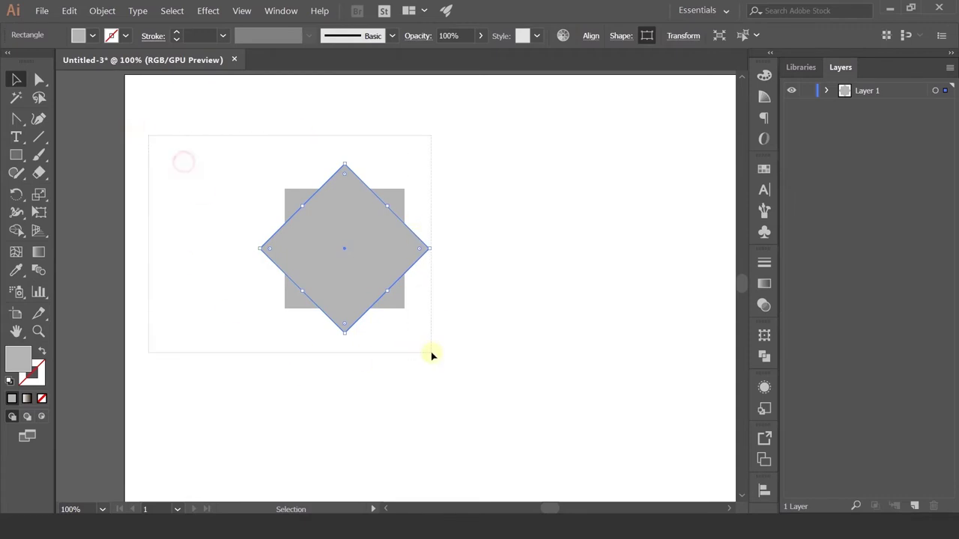
{"action": "left_click_drag", "start_coordinate": [149, 135], "coordinate": [432, 354]}
{"action": "left_click", "coordinate": [480, 348]}
{"action": "left_click_drag", "start_coordinate": [482, 388], "coordinate": [431, 354]}
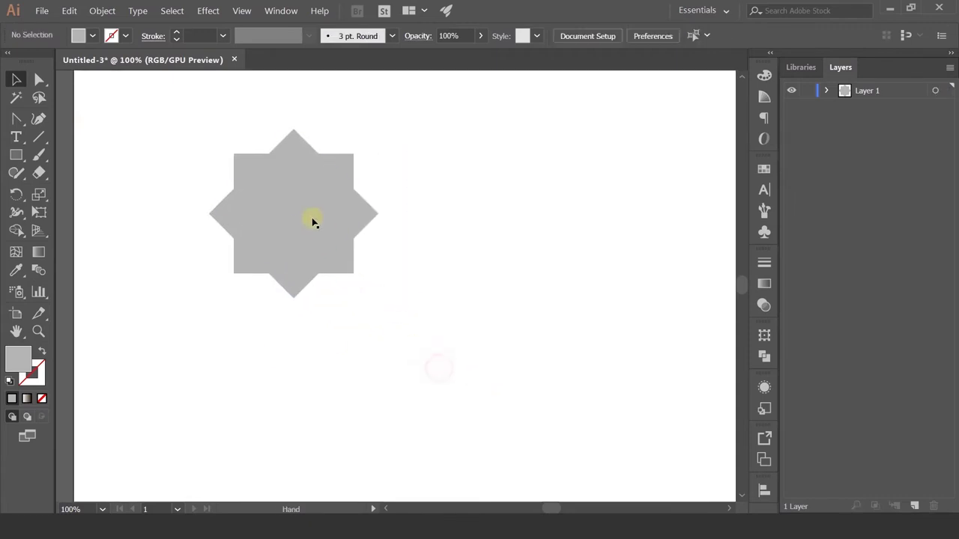
{"action": "right_click", "coordinate": [313, 217]}
{"action": "left_click", "coordinate": [490, 195]}
{"action": "left_click_drag", "start_coordinate": [529, 282], "coordinate": [447, 255]}
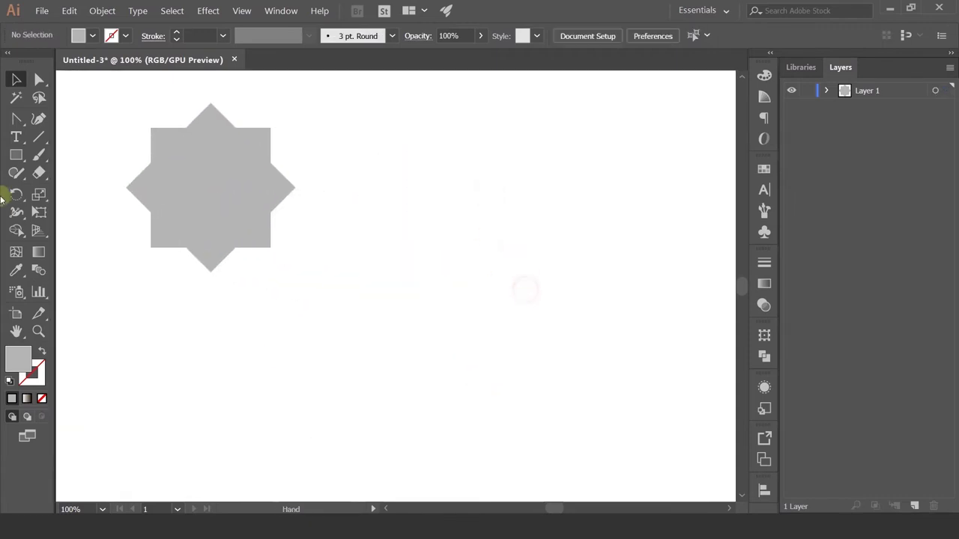
{"action": "left_click", "coordinate": [16, 118]}
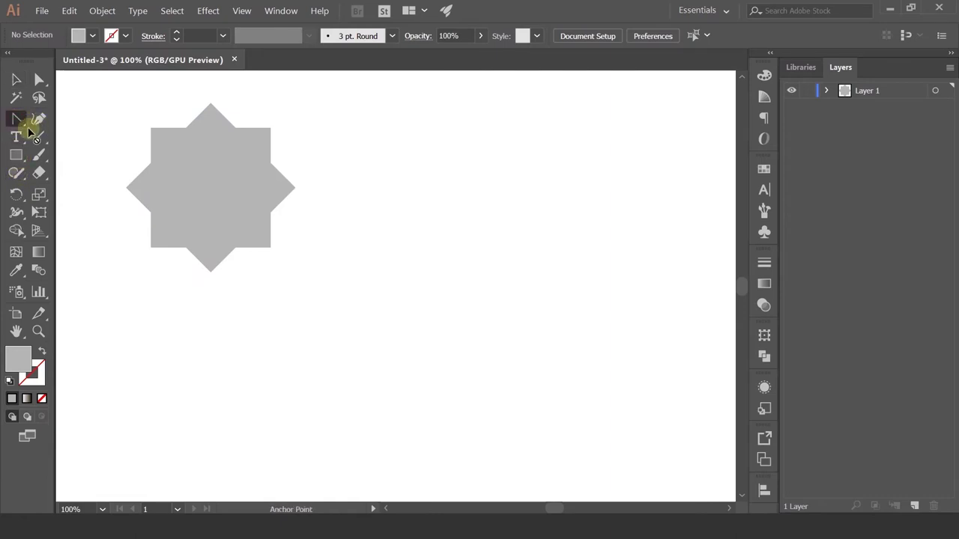
Start a pen path right of the star with a corner anchor and a curved inner anchor
{"action": "left_click_drag", "start_coordinate": [24, 129], "coordinate": [76, 120]}
{"action": "left_click", "coordinate": [440, 120]}
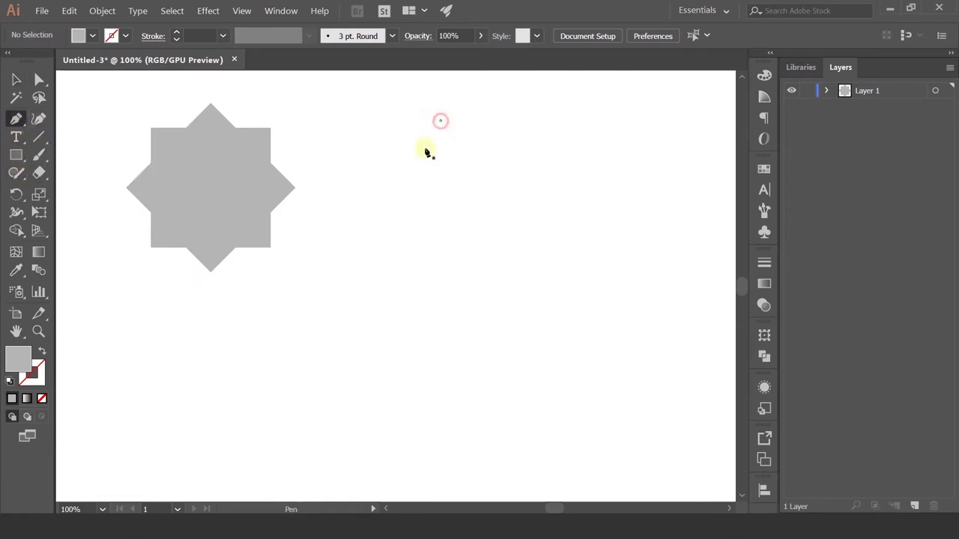
{"action": "left_click", "coordinate": [388, 175]}
{"action": "left_click", "coordinate": [456, 244]}
{"action": "left_click_drag", "start_coordinate": [435, 361], "coordinate": [383, 355]}
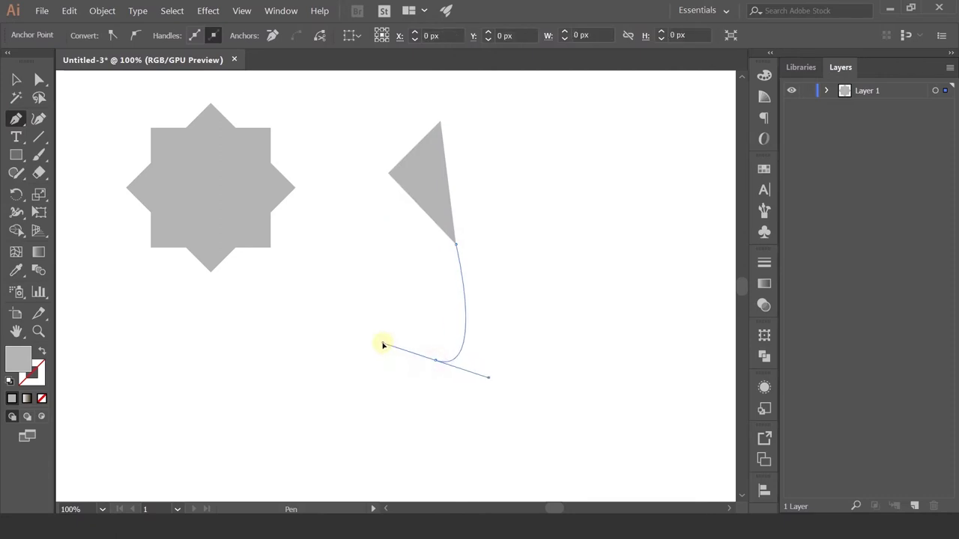
{"action": "key", "text": "ctrl+z"}
{"action": "key", "text": "ctrl+z"}
{"action": "left_click_drag", "start_coordinate": [452, 264], "coordinate": [460, 320]}
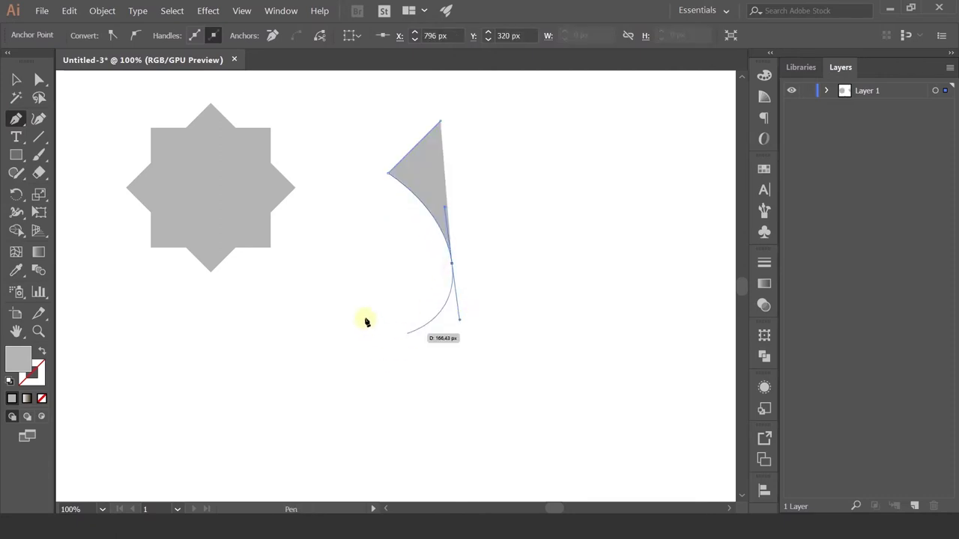
{"action": "left_click_drag", "start_coordinate": [362, 307], "coordinate": [350, 287]}
{"action": "mouse_move", "coordinate": [356, 385]}
{"action": "left_mouse_down"}
{"action": "mouse_move", "coordinate": [462, 405]}
{"action": "mouse_move", "coordinate": [463, 422]}
{"action": "mouse_move", "coordinate": [398, 409]}
{"action": "mouse_move", "coordinate": [392, 382]}
{"action": "left_mouse_up"}
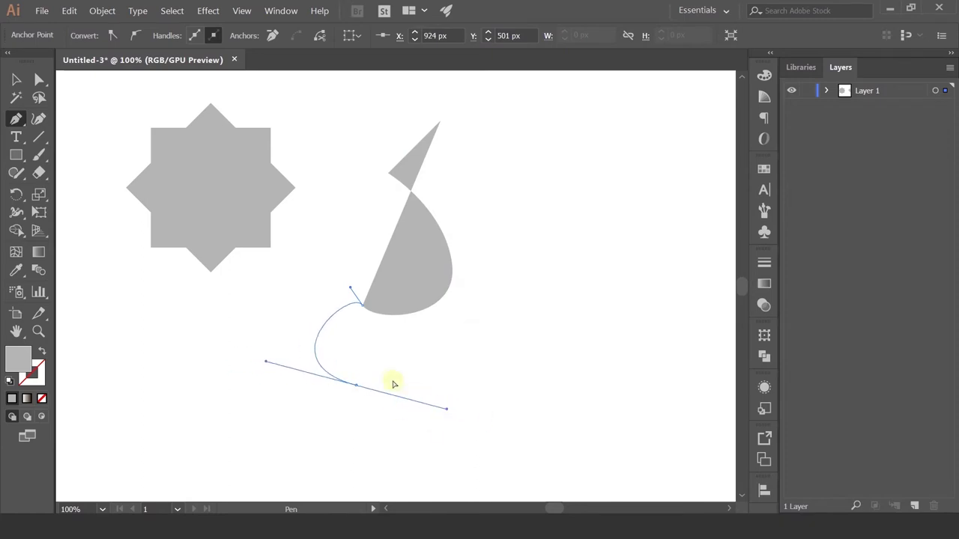
{"action": "key", "text": "ctrl+z"}
{"action": "key", "text": "ctrl+z"}
Add corner anchors at lower left, bottom tip and right point, closing the chevron at its start
{"action": "left_click", "coordinate": [369, 338]}
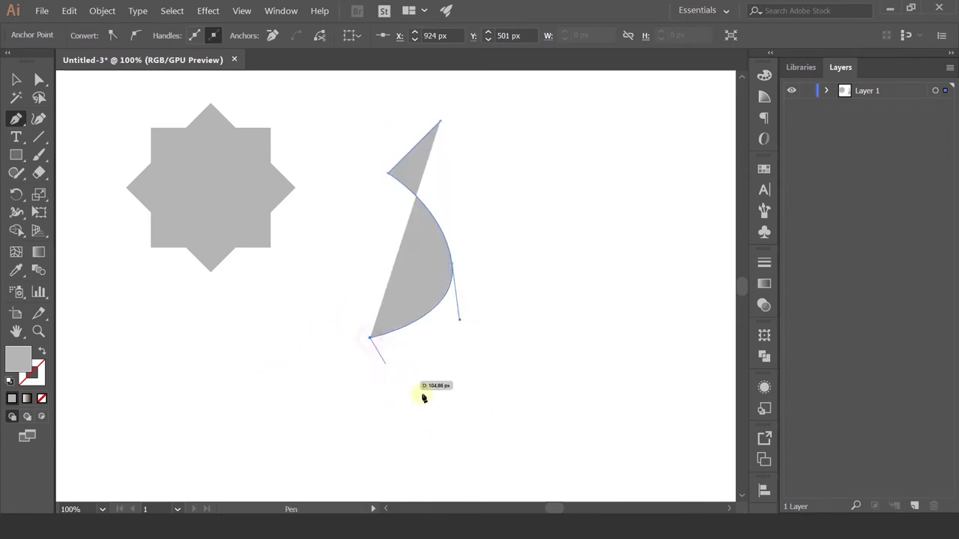
{"action": "left_click", "coordinate": [430, 397]}
{"action": "left_click", "coordinate": [506, 282]}
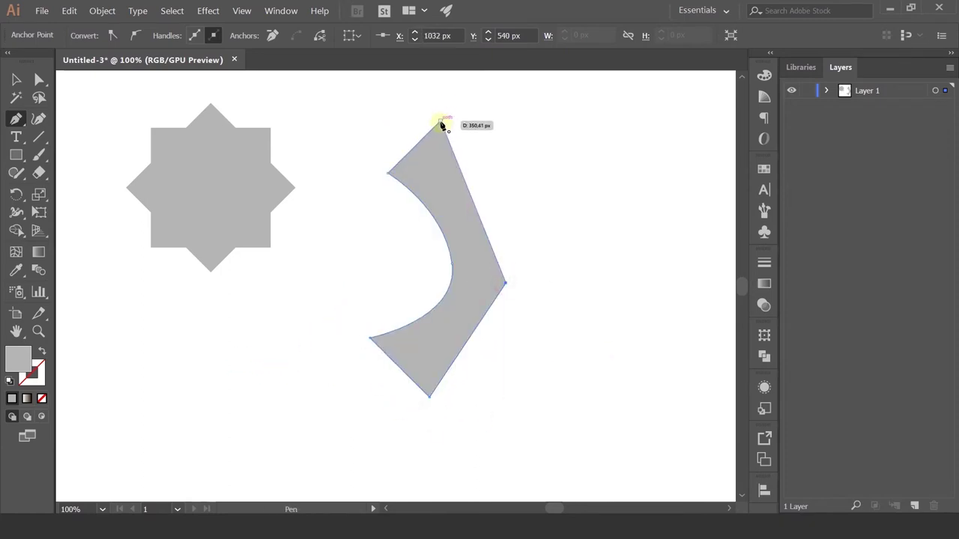
{"action": "left_click", "coordinate": [440, 120]}
{"action": "left_click", "coordinate": [16, 78]}
{"action": "left_click", "coordinate": [589, 272]}
{"action": "left_click_drag", "start_coordinate": [589, 271], "coordinate": [490, 283]}
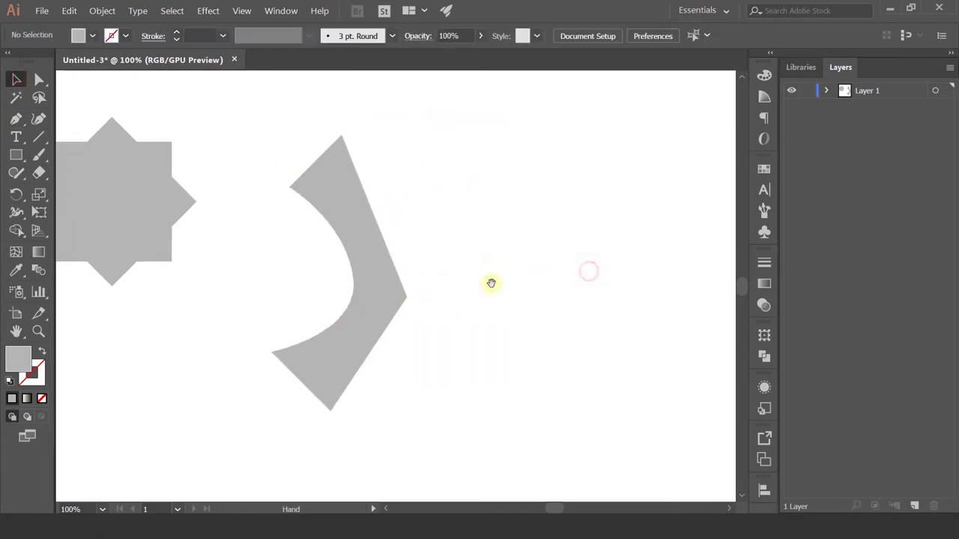
Reflect the curved chevron vertically as a copy and place the copy right beside the original
{"action": "right_click", "coordinate": [379, 291]}
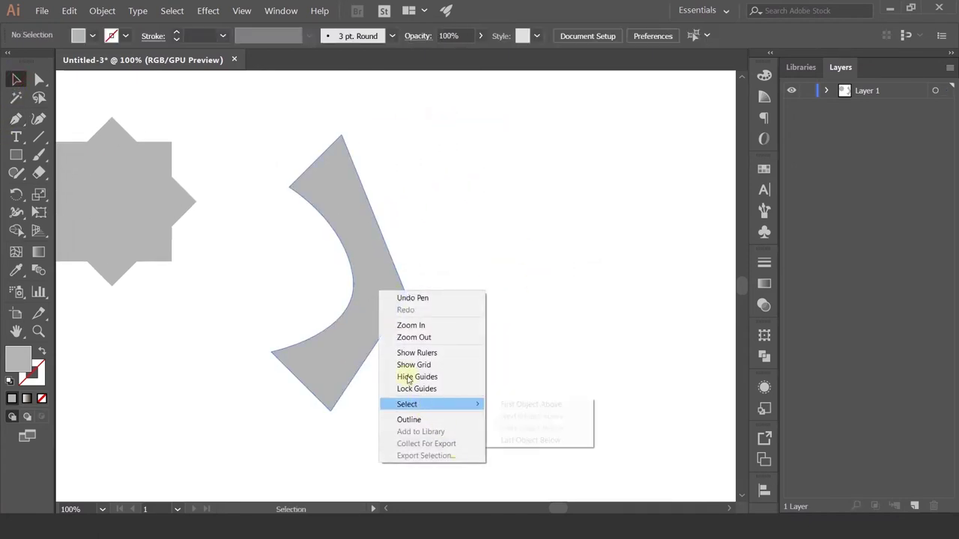
{"action": "left_click", "coordinate": [368, 293]}
{"action": "right_click", "coordinate": [368, 291]}
{"action": "mouse_move", "coordinate": [403, 447]}
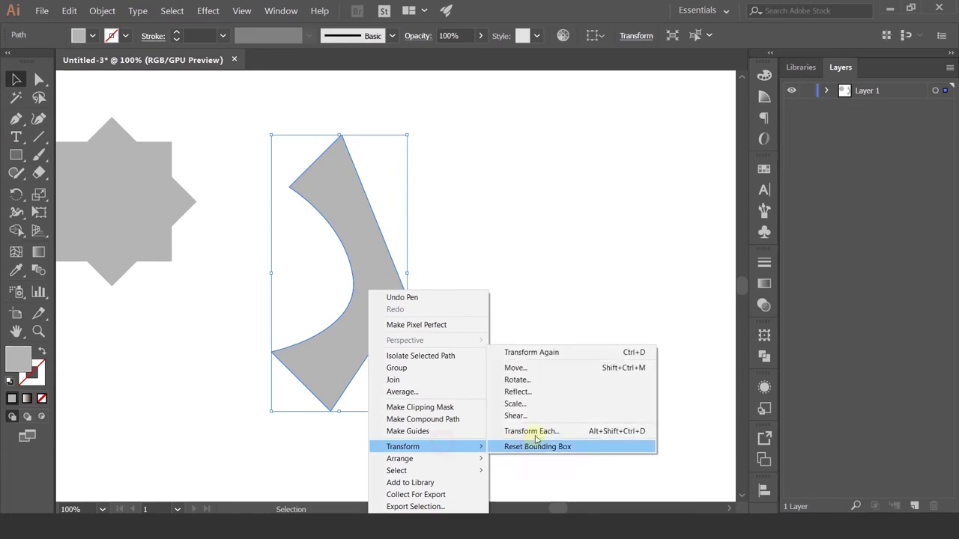
{"action": "left_click", "coordinate": [527, 393]}
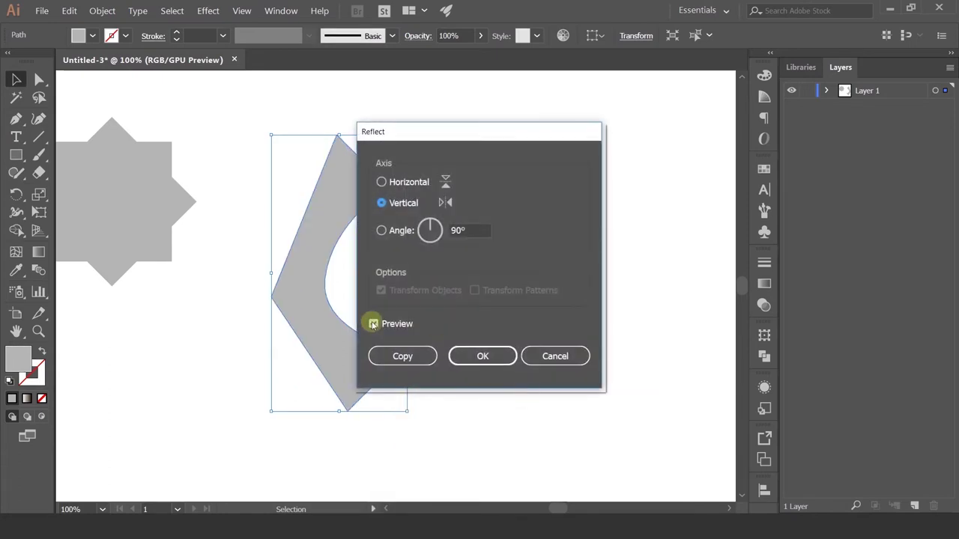
{"action": "left_click", "coordinate": [373, 323]}
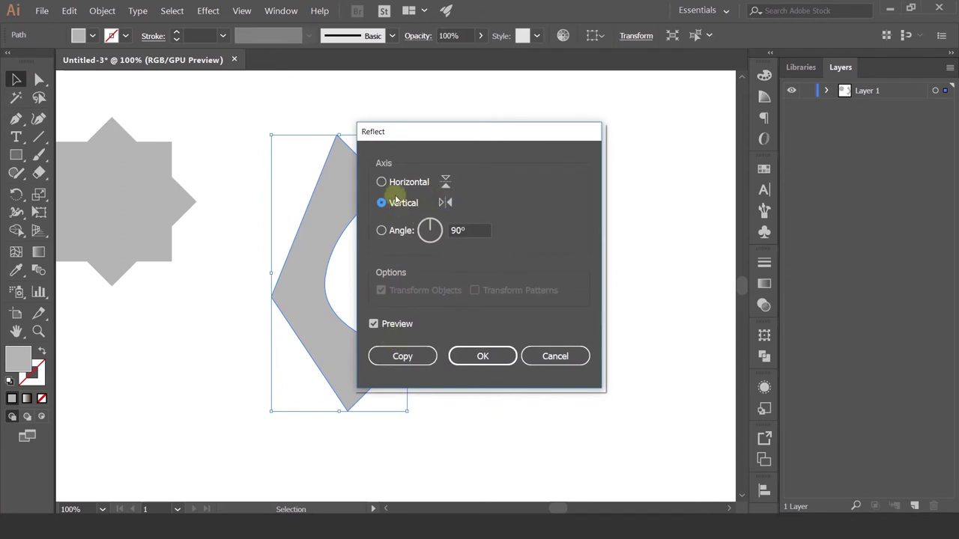
{"action": "left_click", "coordinate": [403, 357]}
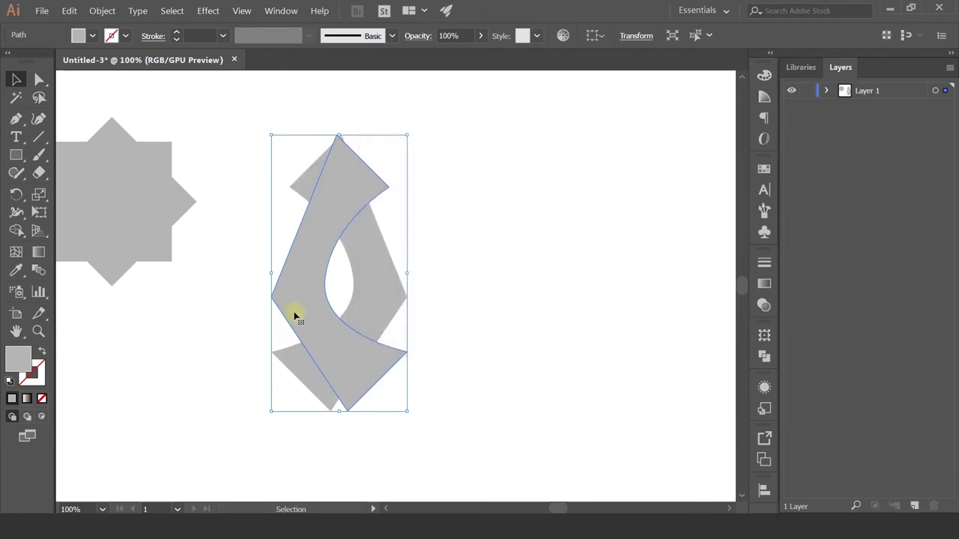
{"action": "left_click_drag", "start_coordinate": [294, 316], "coordinate": [431, 316]}
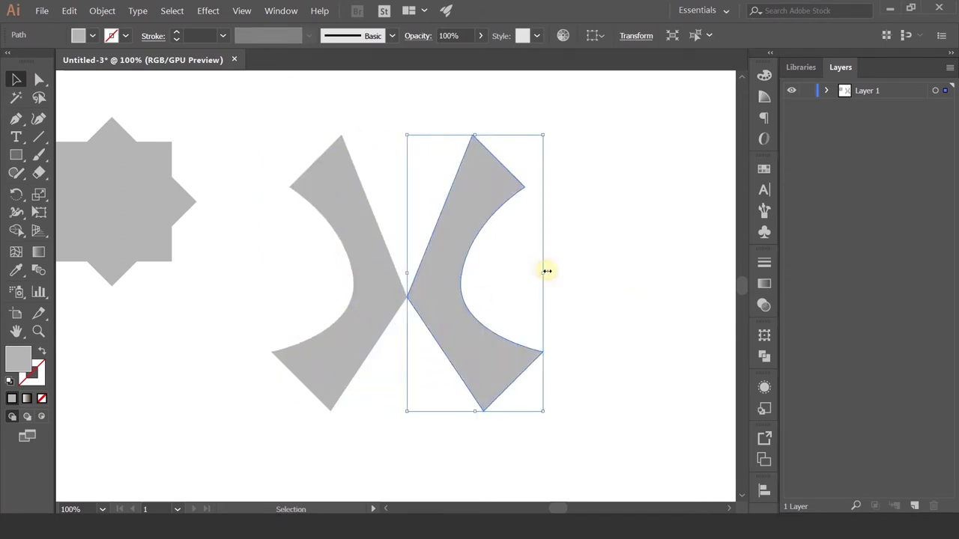
{"action": "scroll", "coordinate": [547, 271], "scroll_direction": "down", "scroll_amount": 4}
{"action": "left_click", "coordinate": [558, 270]}
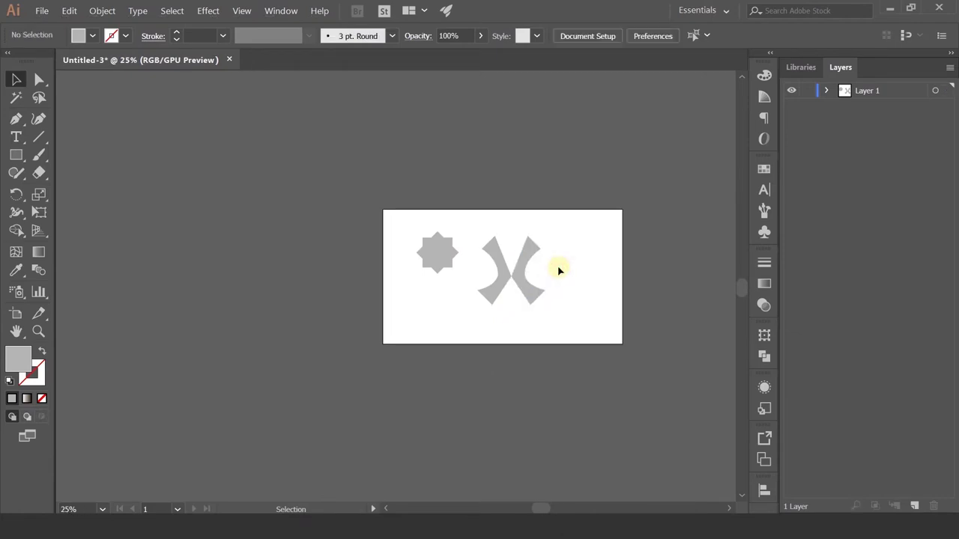
Pull the 45° rotated square out of the star and line it up with the guide
{"action": "scroll", "coordinate": [558, 271], "scroll_direction": "up", "scroll_amount": 1}
{"action": "scroll", "coordinate": [557, 268], "scroll_direction": "up", "scroll_amount": 1}
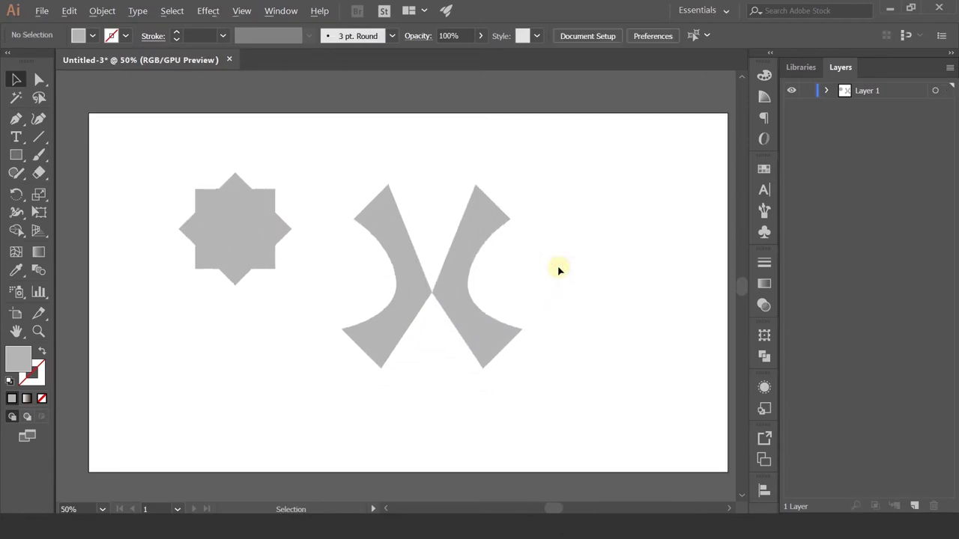
{"action": "scroll", "coordinate": [556, 268], "scroll_direction": "up", "scroll_amount": 1}
{"action": "mouse_move", "coordinate": [518, 225]}
{"action": "left_mouse_down"}
{"action": "mouse_move", "coordinate": [532, 226]}
{"action": "mouse_move", "coordinate": [528, 212]}
{"action": "left_mouse_up"}
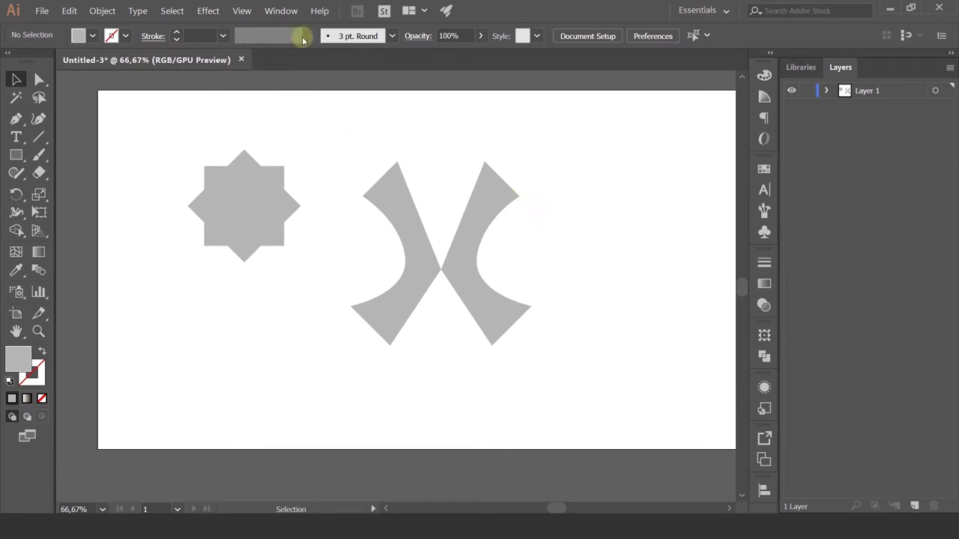
{"action": "left_click_drag", "start_coordinate": [248, 223], "coordinate": [400, 240]}
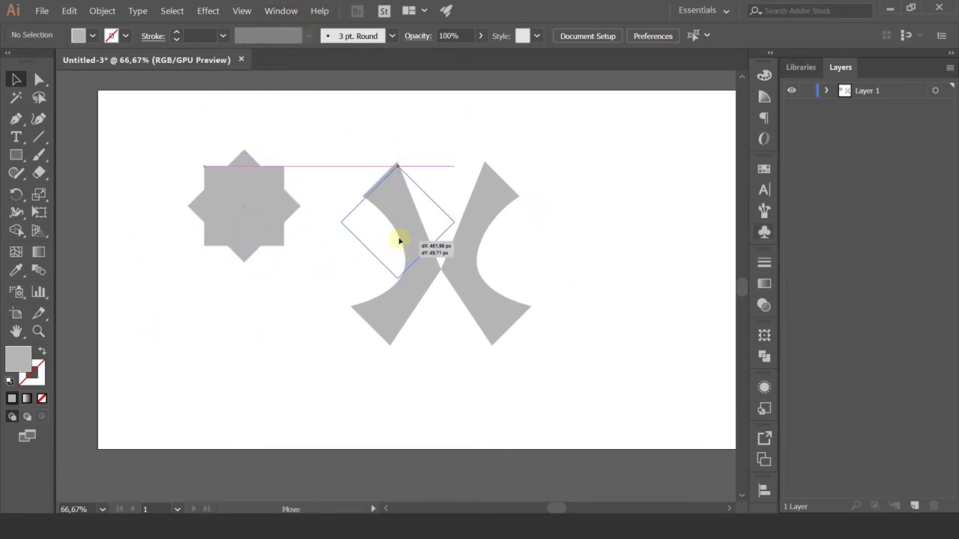
{"action": "mouse_move", "coordinate": [400, 239]}
{"action": "left_mouse_down"}
{"action": "mouse_move", "coordinate": [488, 188]}
{"action": "mouse_move", "coordinate": [597, 417]}
{"action": "left_mouse_up"}
{"action": "key", "text": "ctrl+plus"}
{"action": "key", "text": "ctrl+plus"}
{"action": "key", "text": "ctrl+plus"}
{"action": "key", "text": "ctrl+plus"}
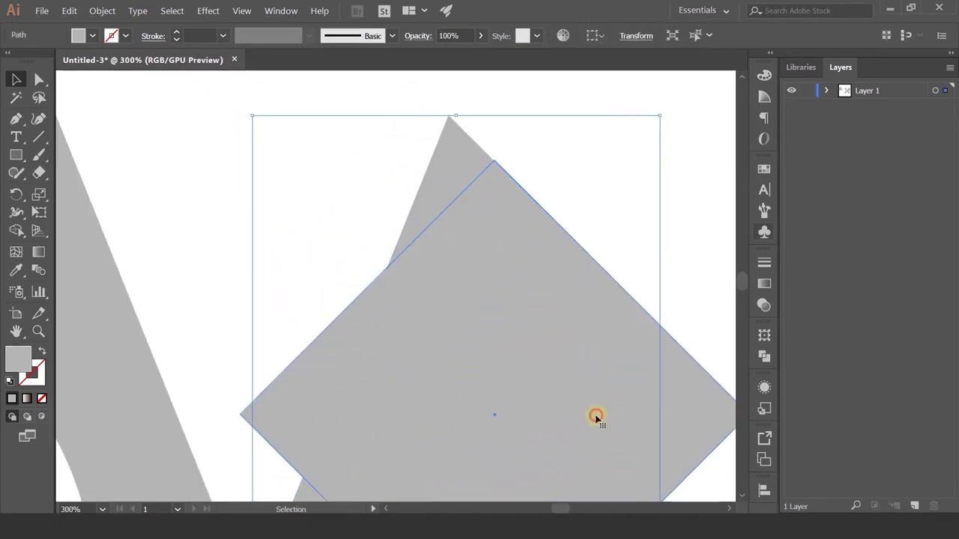
{"action": "key", "text": "ctrl+minus"}
{"action": "key", "text": "ctrl+minus"}
{"action": "key", "text": "ctrl+minus"}
Move the left square toward the other shapes, then select and delete the square and the rotated diamond
{"action": "scroll", "coordinate": [146, 343], "scroll_direction": "down", "scroll_amount": 3}
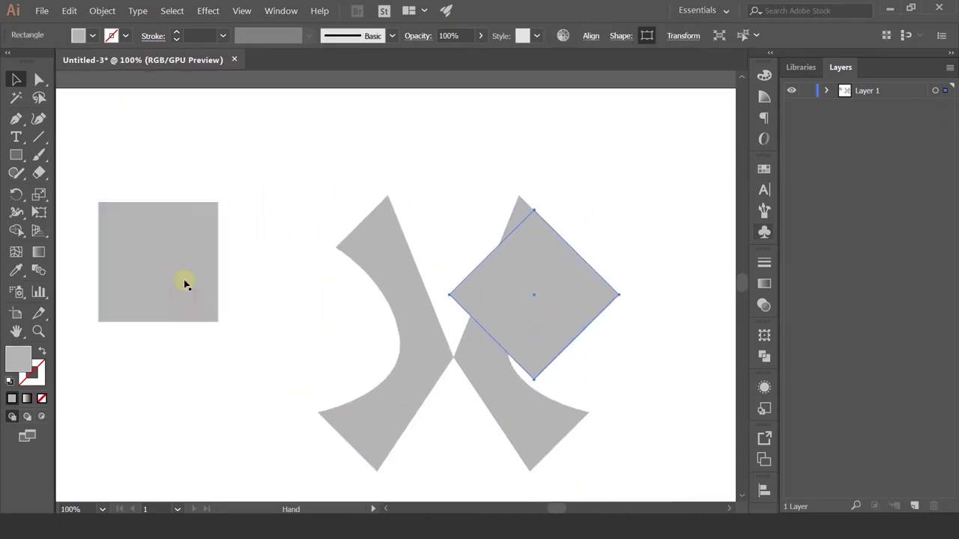
{"action": "mouse_move", "coordinate": [185, 278]}
{"action": "left_mouse_down"}
{"action": "mouse_move", "coordinate": [337, 424]}
{"action": "mouse_move", "coordinate": [317, 320]}
{"action": "left_mouse_up"}
{"action": "key", "text": "ctrl+plus"}
{"action": "key", "text": "ctrl+plus"}
{"action": "key", "text": "ctrl+plus"}
{"action": "key", "text": "ctrl+plus"}
{"action": "key", "text": "ctrl+plus"}
{"action": "mouse_move", "coordinate": [299, 396]}
{"action": "left_mouse_down"}
{"action": "mouse_move", "coordinate": [281, 337]}
{"action": "mouse_move", "coordinate": [235, 443]}
{"action": "left_mouse_up"}
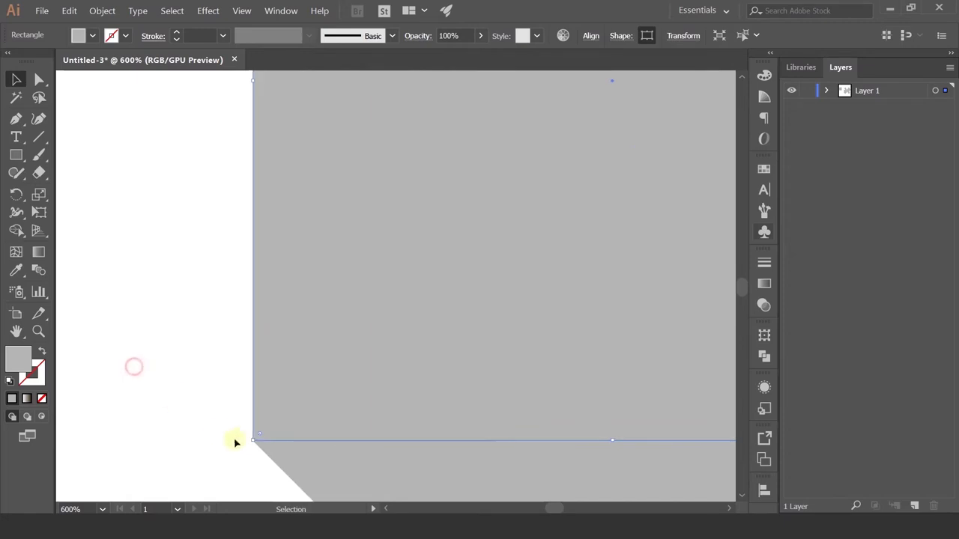
{"action": "left_click", "coordinate": [250, 437]}
{"action": "key", "text": "ctrl+minus"}
{"action": "key", "text": "ctrl+minus"}
{"action": "key", "text": "ctrl+minus"}
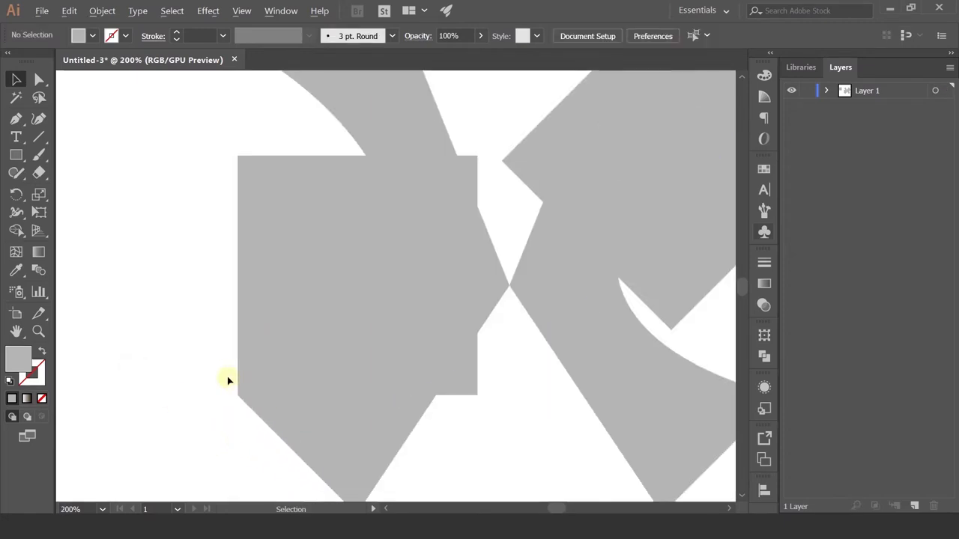
{"action": "key", "text": "ctrl+minus"}
{"action": "key", "text": "ctrl+minus"}
{"action": "key", "text": "ctrl+minus"}
{"action": "left_click", "coordinate": [226, 333]}
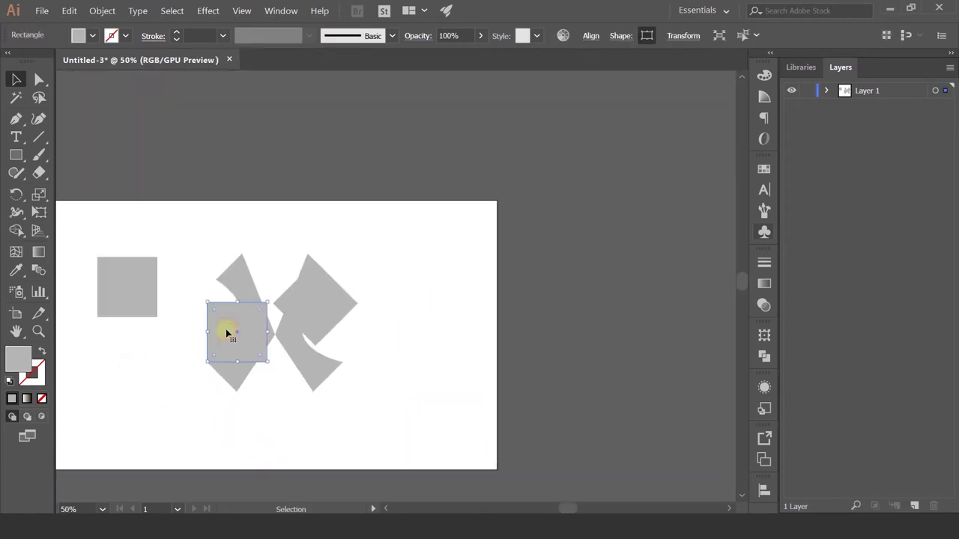
{"action": "key", "text": "Delete"}
{"action": "left_click", "coordinate": [309, 315]}
{"action": "key", "text": "Delete"}
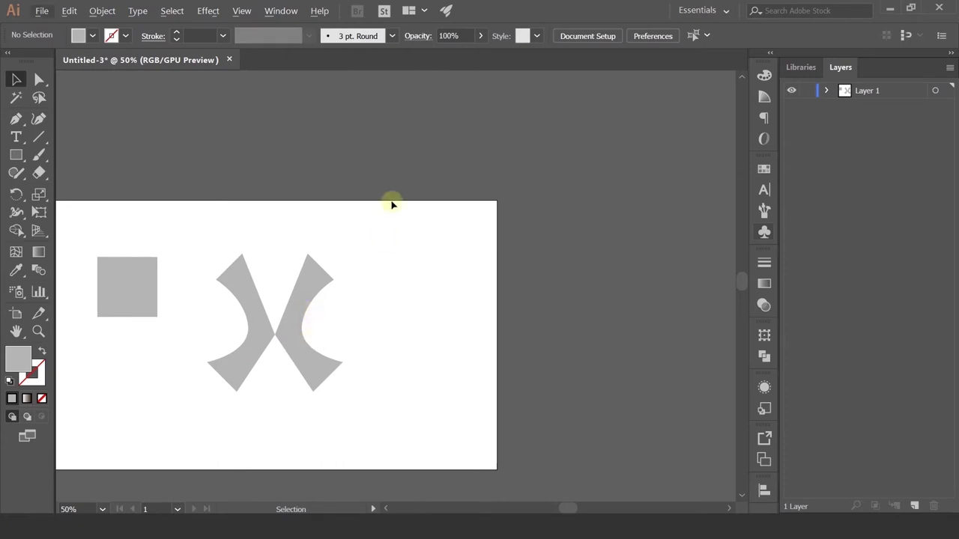
{"action": "left_click_drag", "start_coordinate": [387, 143], "coordinate": [520, 92]}
{"action": "left_click", "coordinate": [283, 11]}
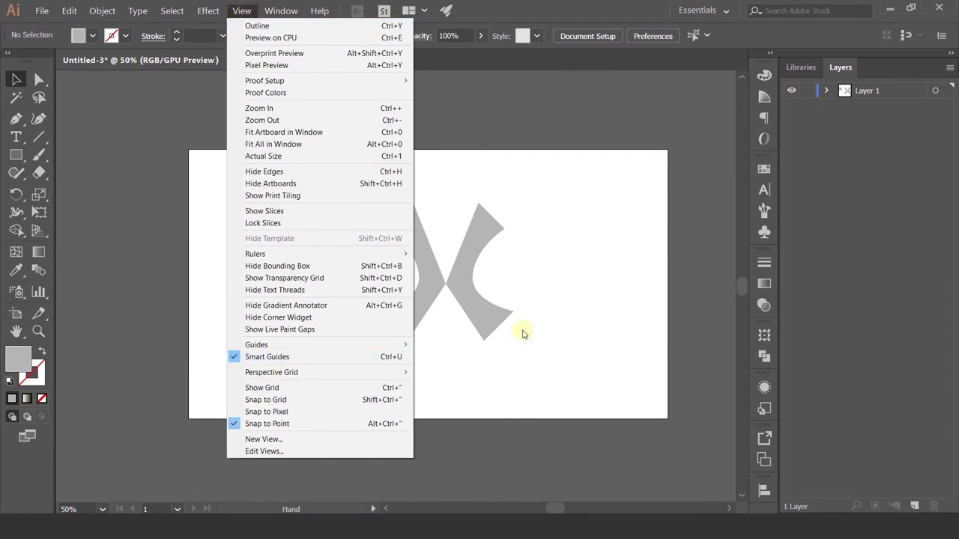
{"action": "left_click", "coordinate": [577, 298]}
{"action": "scroll", "coordinate": [445, 281], "scroll_direction": "up", "scroll_amount": 1}
{"action": "scroll", "coordinate": [447, 286], "scroll_direction": "up", "scroll_amount": 1}
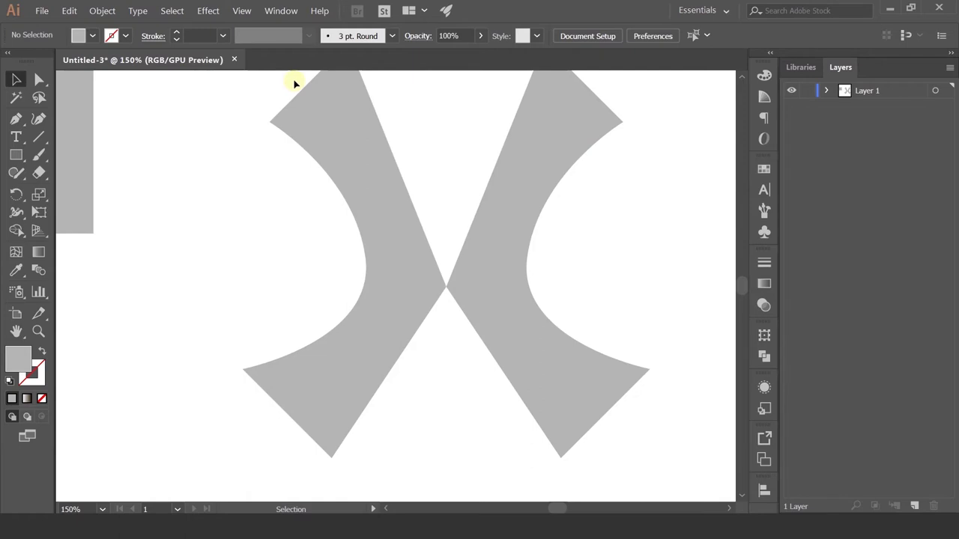
{"action": "scroll", "coordinate": [264, 143], "scroll_direction": "up", "scroll_amount": 1}
{"action": "scroll", "coordinate": [264, 165], "scroll_direction": "up", "scroll_amount": 2}
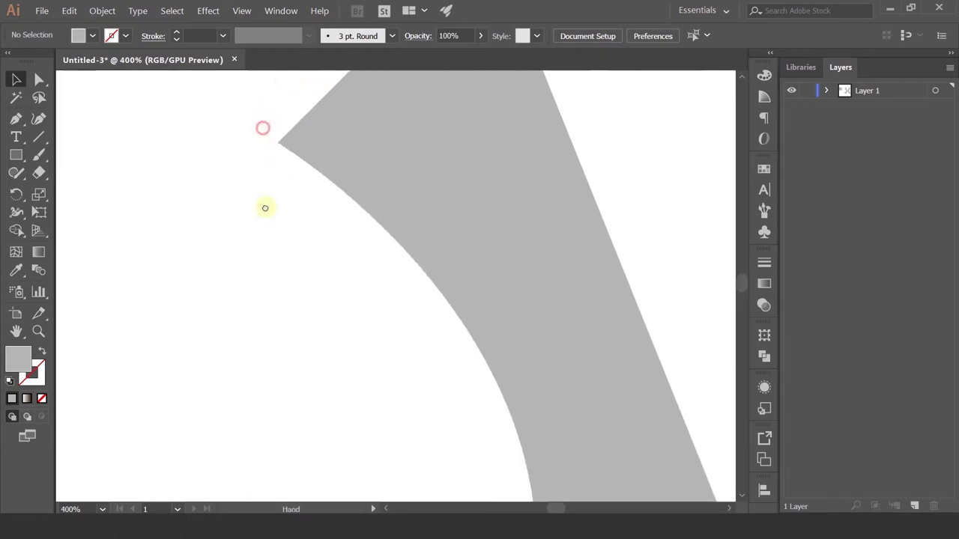
{"action": "scroll", "coordinate": [284, 195], "scroll_direction": "up", "scroll_amount": 2}
{"action": "scroll", "coordinate": [224, 217], "scroll_direction": "up", "scroll_amount": 3}
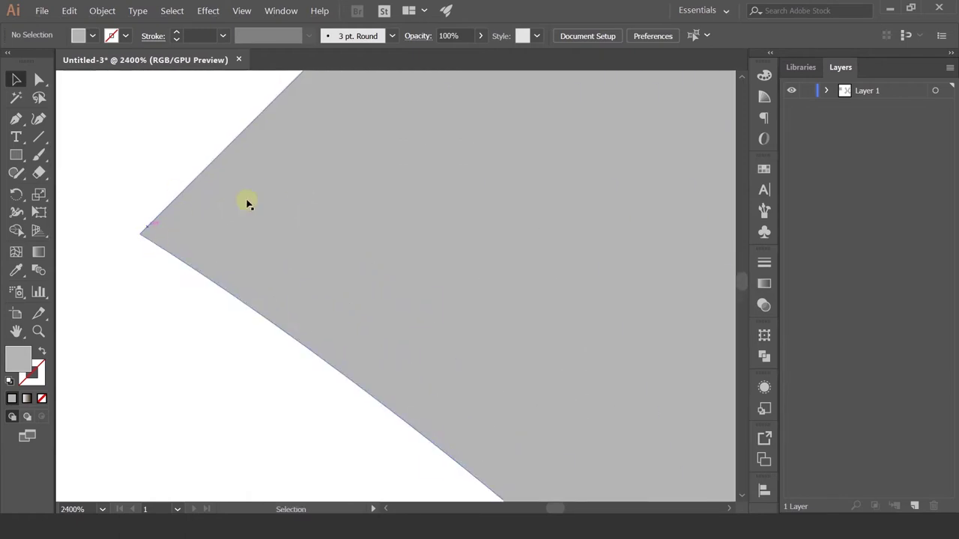
{"action": "scroll", "coordinate": [247, 202], "scroll_direction": "down", "scroll_amount": 5}
{"action": "scroll", "coordinate": [252, 188], "scroll_direction": "down", "scroll_amount": 5}
{"action": "scroll", "coordinate": [255, 192], "scroll_direction": "down", "scroll_amount": 1}
{"action": "left_click", "coordinate": [306, 141]}
{"action": "left_click_drag", "start_coordinate": [308, 140], "coordinate": [382, 140]}
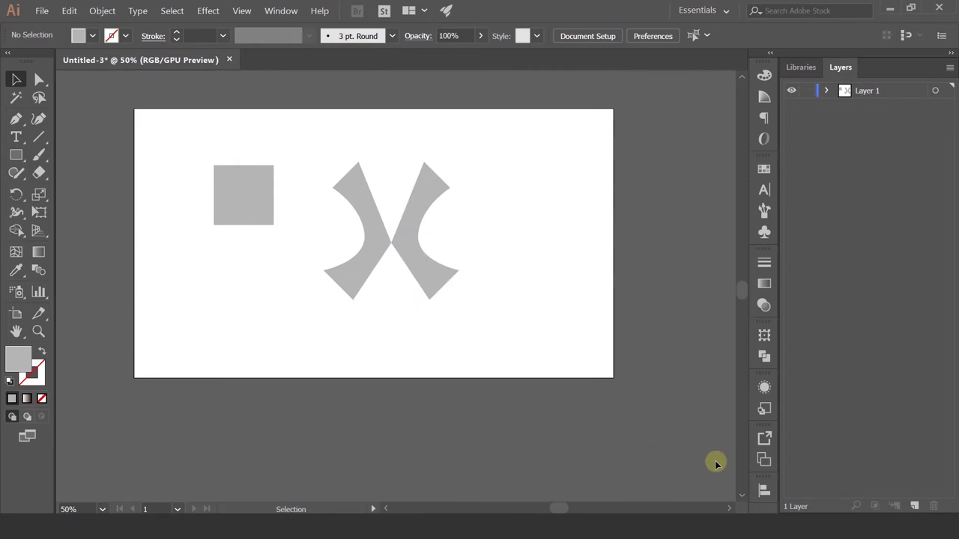
Open the square's Shear settings and raise the shear angle
{"action": "right_click", "coordinate": [230, 212]}
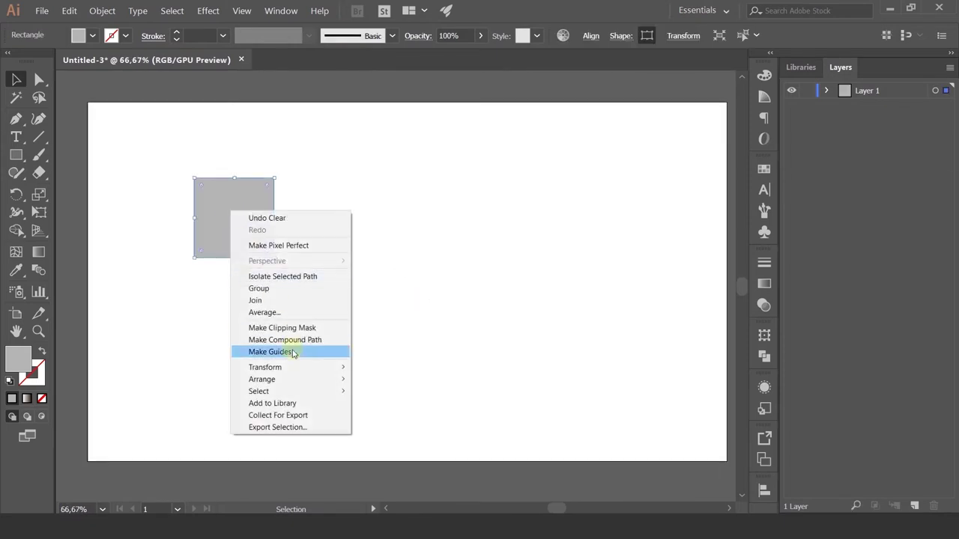
{"action": "mouse_move", "coordinate": [265, 367]}
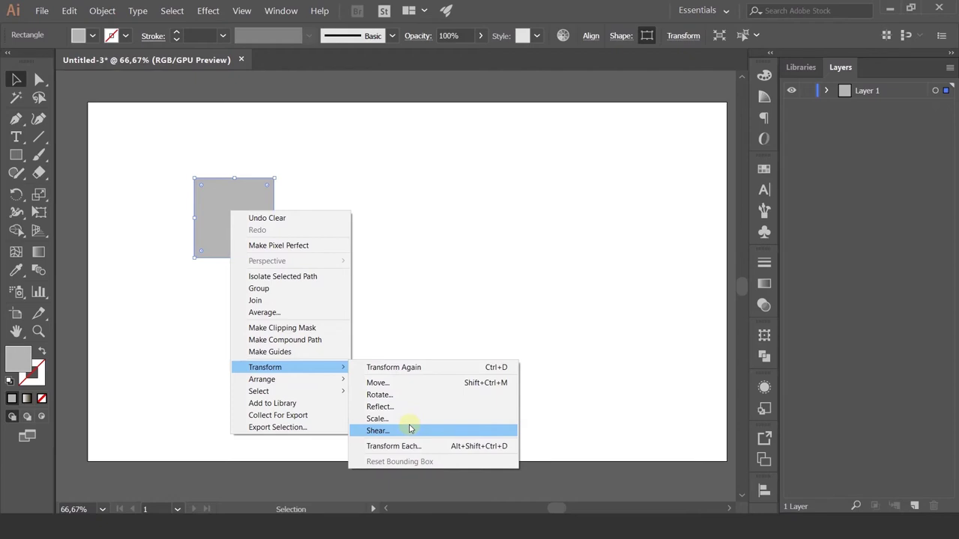
{"action": "left_click", "coordinate": [398, 432]}
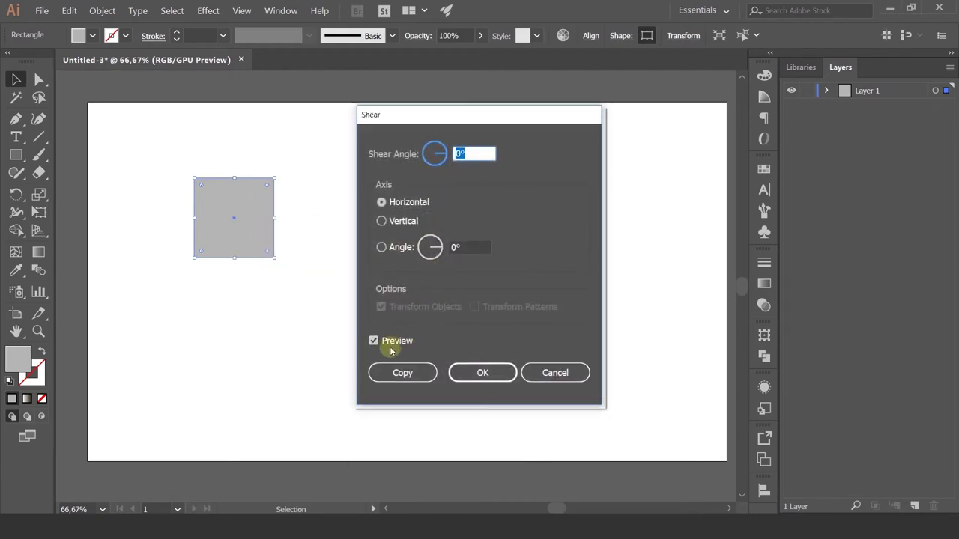
{"action": "left_click", "coordinate": [472, 154]}
{"action": "type", "text": "6"}
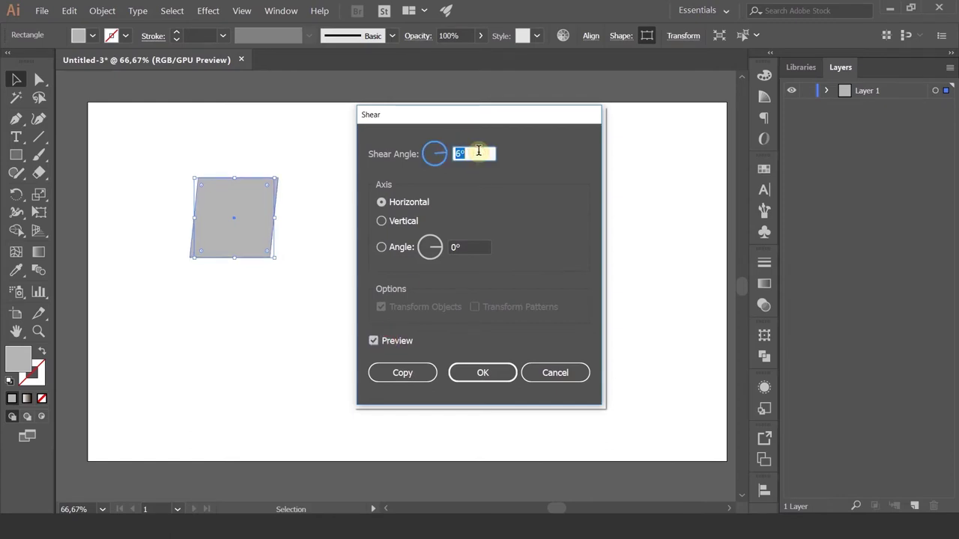
{"action": "key", "text": "Up"}
{"action": "key", "text": "Up"}
{"action": "key", "text": "Up"}
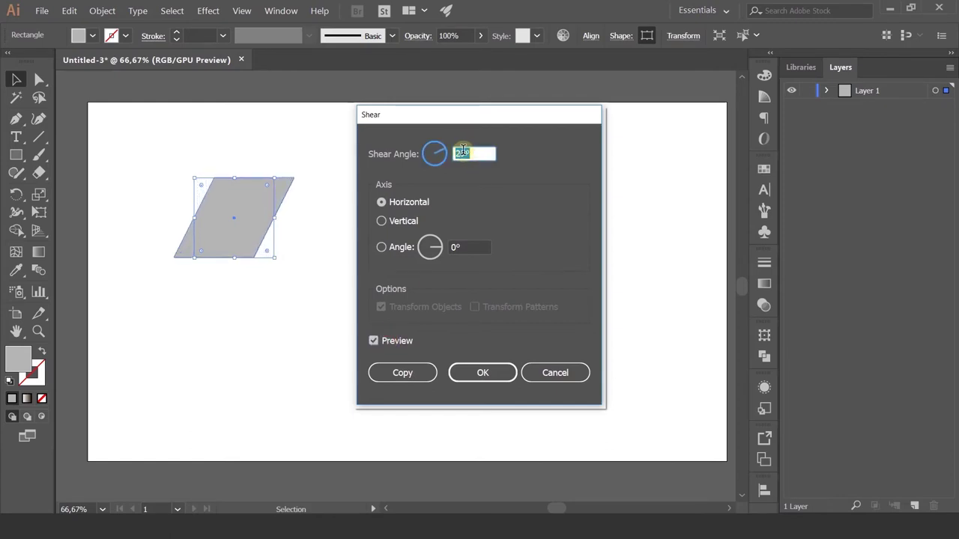
{"action": "key", "text": "Up"}
{"action": "key", "text": "Up"}
{"action": "key", "text": "Up"}
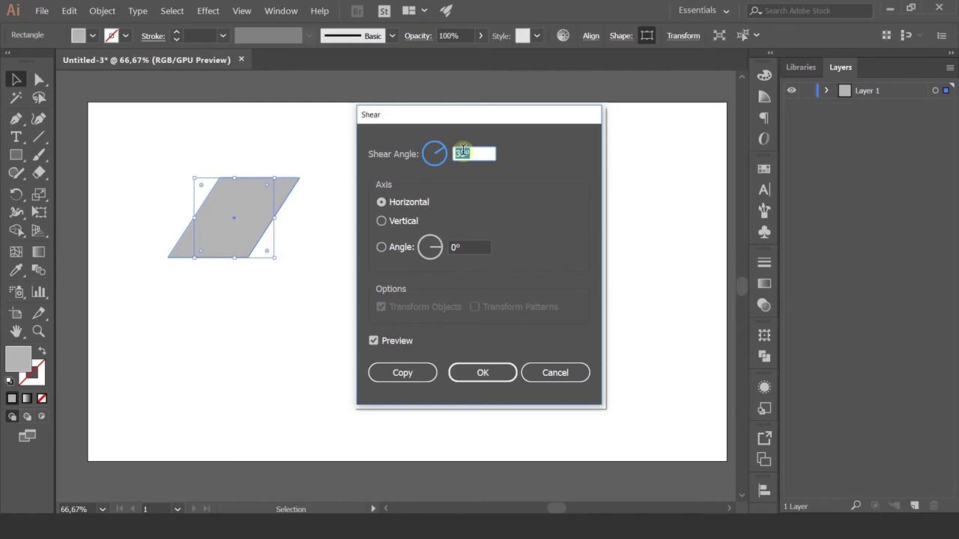
Set a 0° custom axis angle, apply the shear, then undo it
{"action": "left_click_drag", "start_coordinate": [432, 246], "coordinate": [432, 241]}
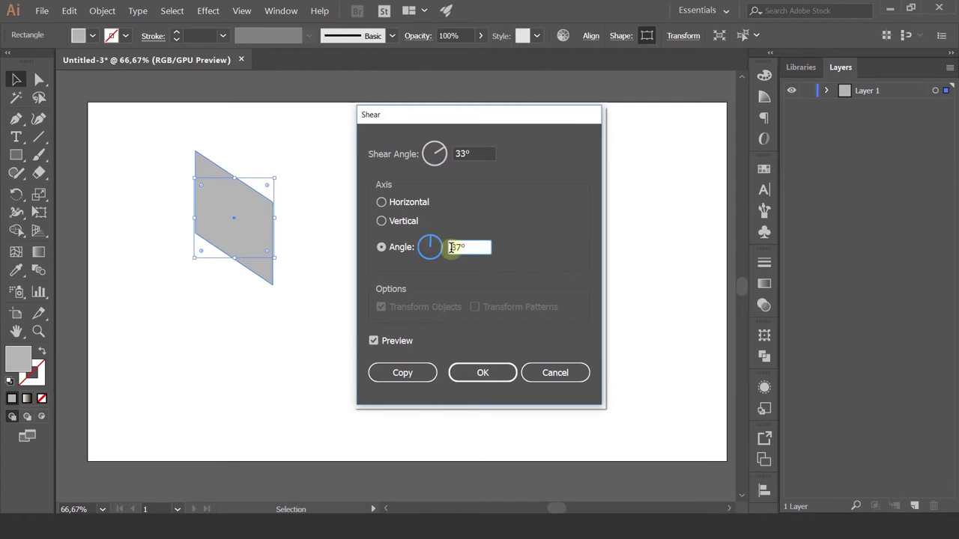
{"action": "double_click", "coordinate": [464, 247]}
{"action": "type", "text": "0"}
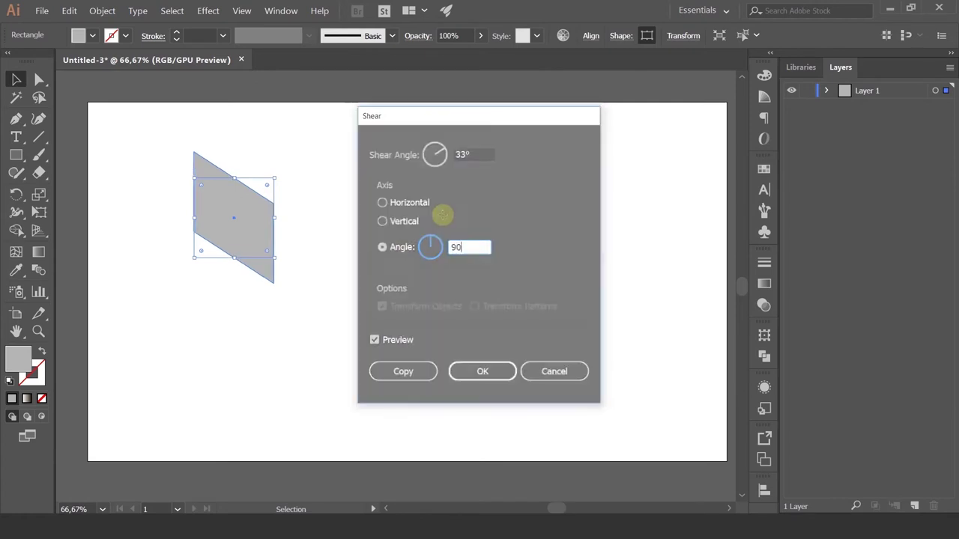
{"action": "key", "text": "Return"}
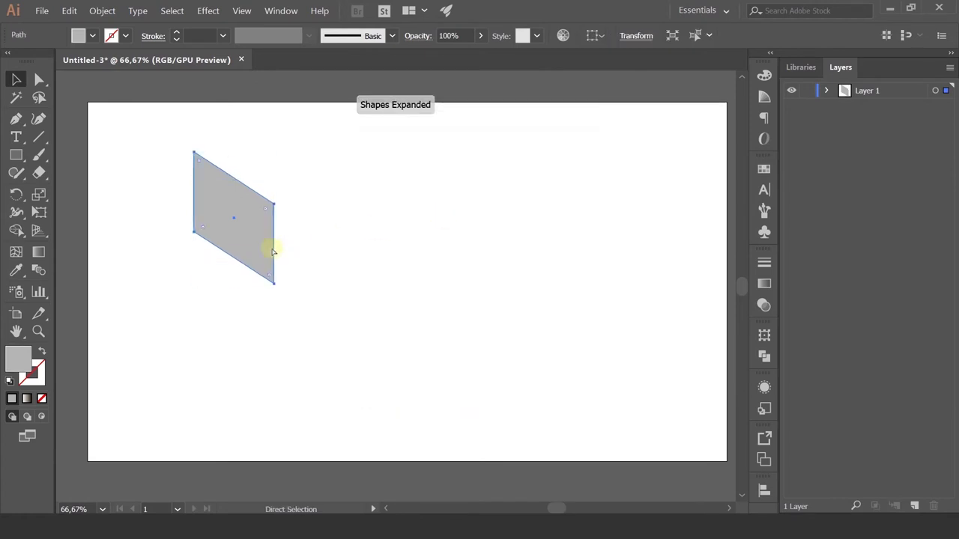
{"action": "key", "text": "ctrl+z"}
Shear the square 45° along the vertical axis into a tall parallelogram
{"action": "right_click", "coordinate": [248, 227]}
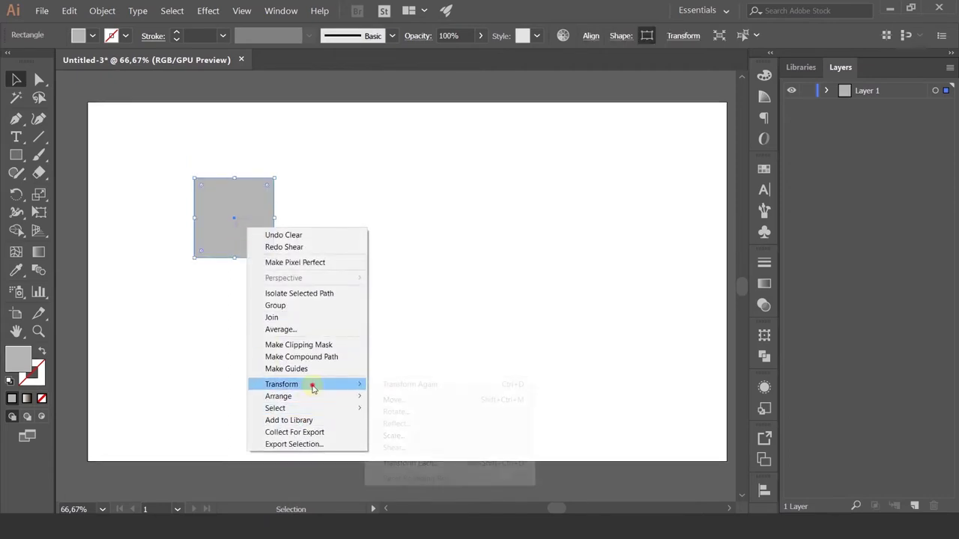
{"action": "mouse_move", "coordinate": [282, 385]}
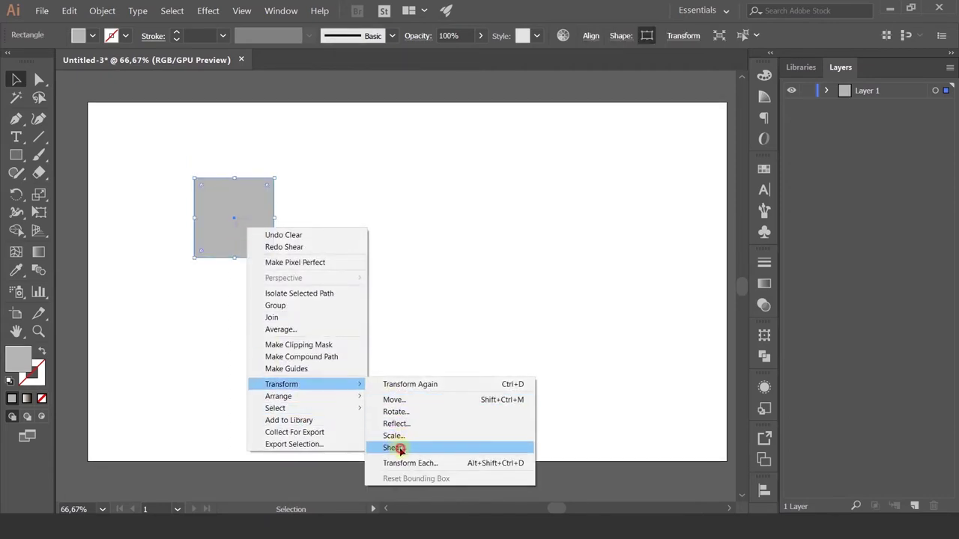
{"action": "left_click", "coordinate": [400, 449]}
{"action": "left_click", "coordinate": [472, 248]}
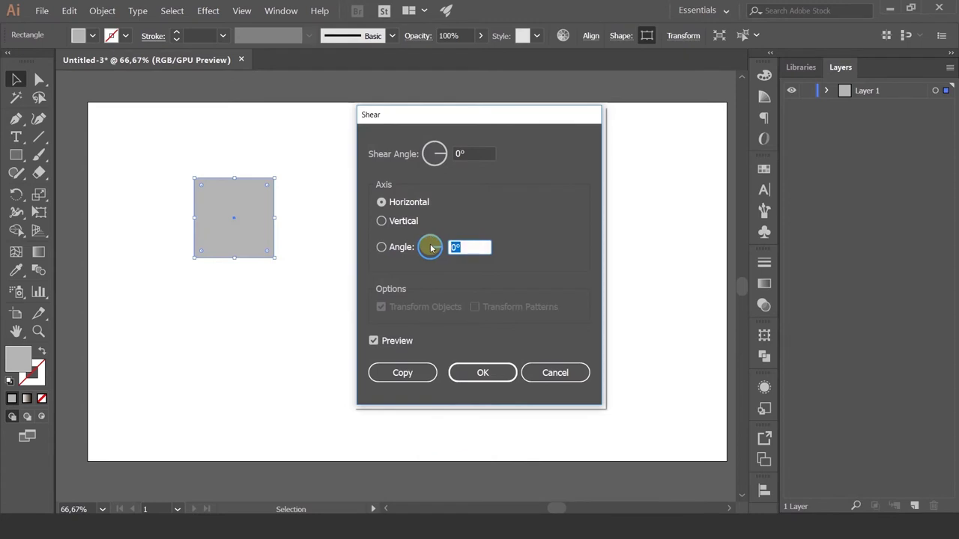
{"action": "left_click", "coordinate": [386, 221]}
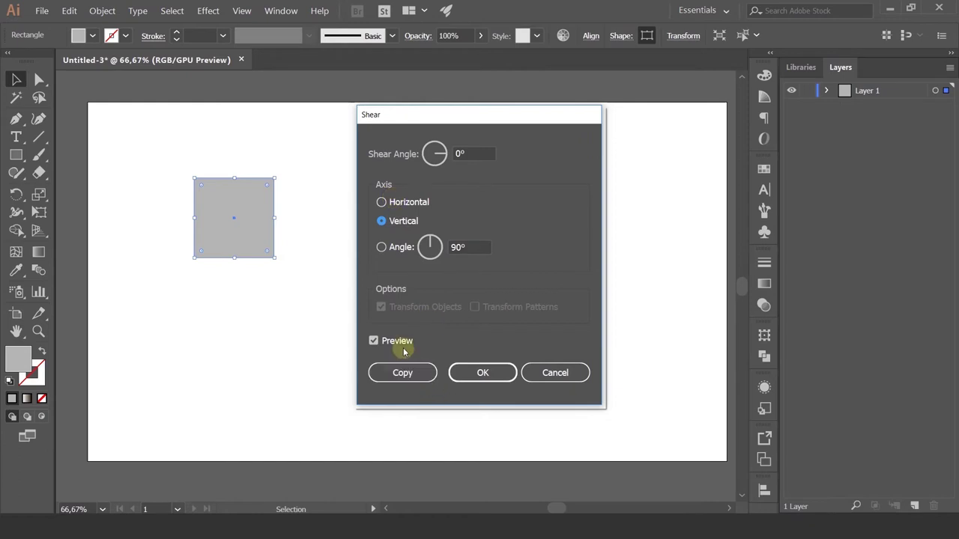
{"action": "left_click", "coordinate": [480, 155]}
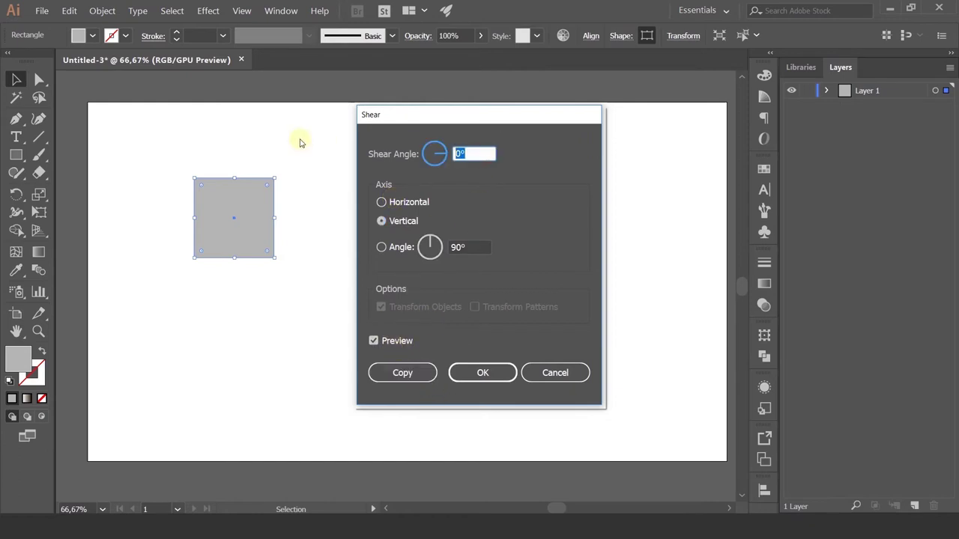
{"action": "type", "text": "45"}
{"action": "left_click", "coordinate": [374, 341]}
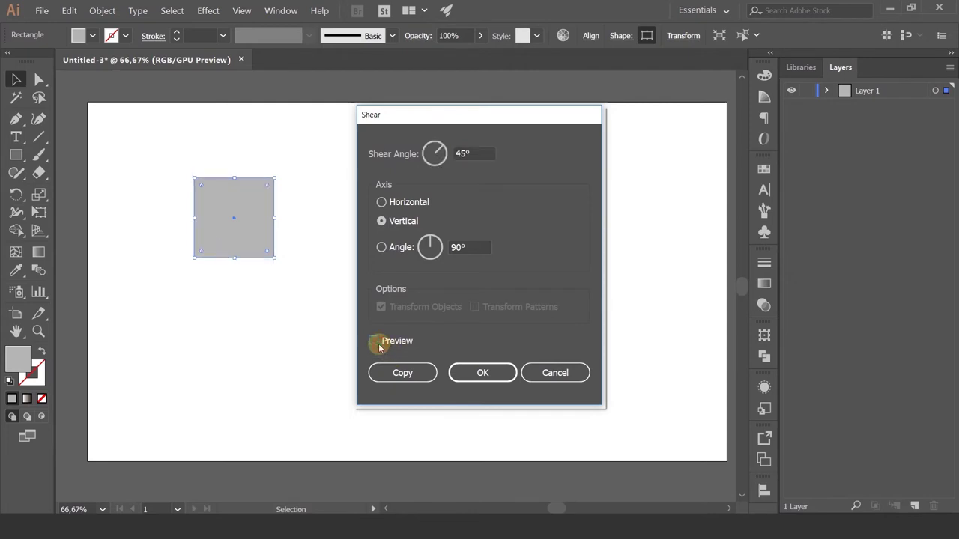
{"action": "left_click", "coordinate": [497, 373]}
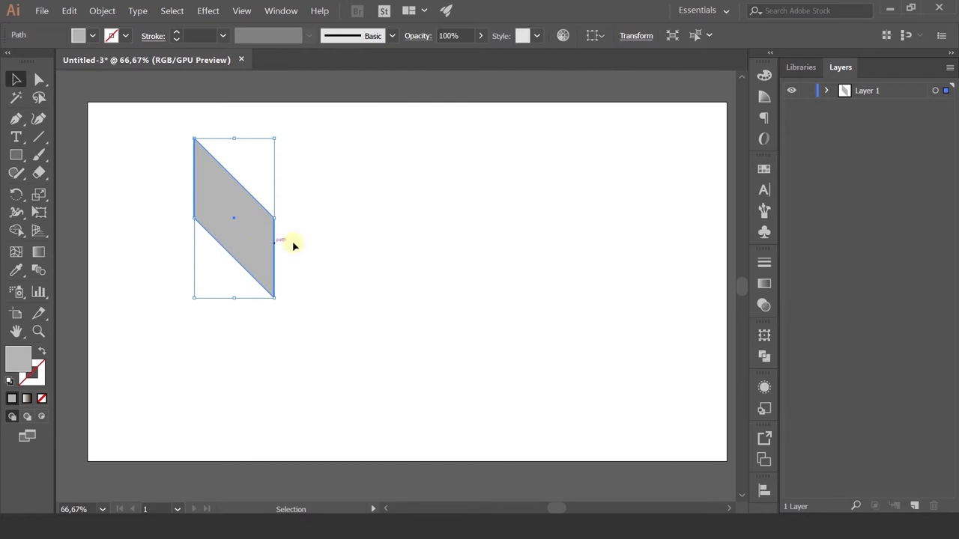
Alt-drag a copy of the parallelogram to the right and fill it darker grey #727272
{"action": "left_click_drag", "start_coordinate": [253, 224], "coordinate": [289, 225]}
{"action": "left_click", "coordinate": [24, 357]}
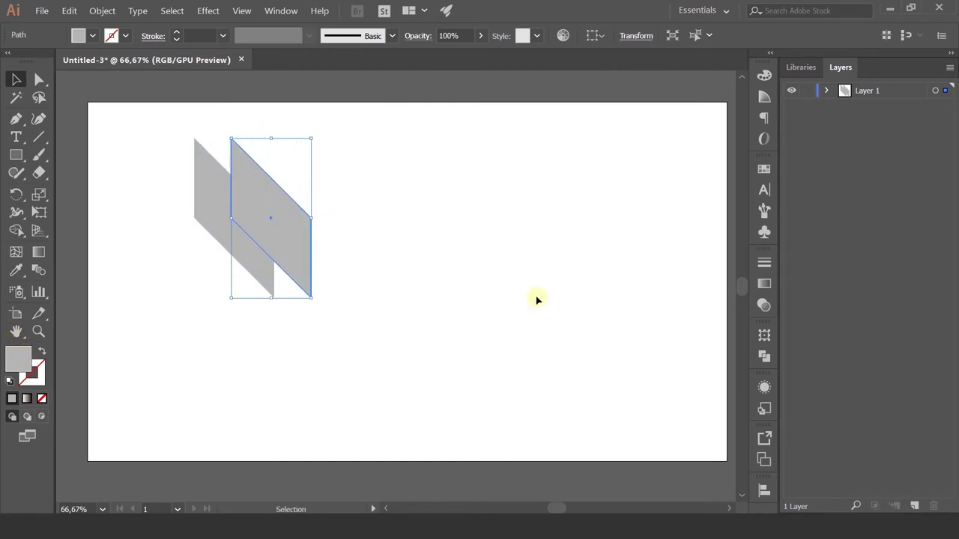
{"action": "left_click_drag", "start_coordinate": [342, 241], "coordinate": [268, 271]}
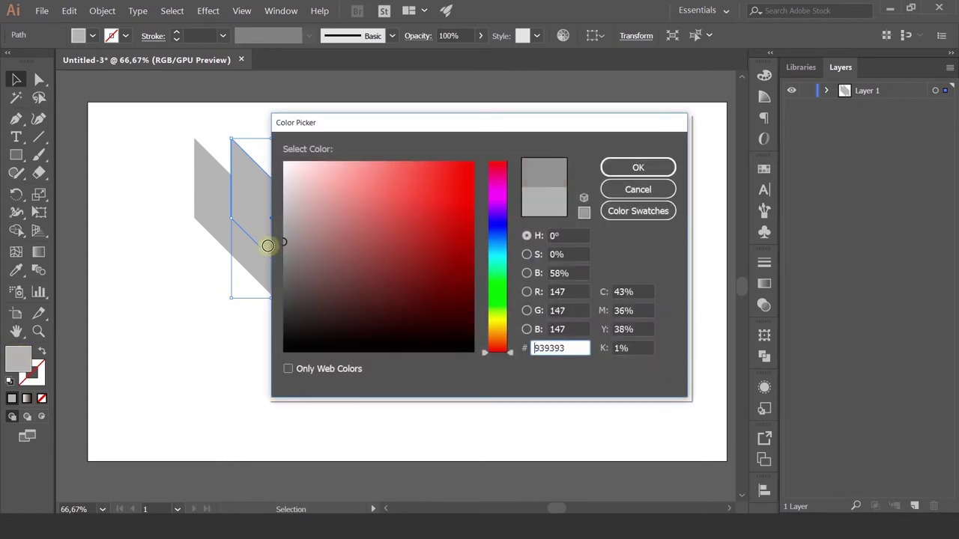
{"action": "left_click", "coordinate": [638, 167]}
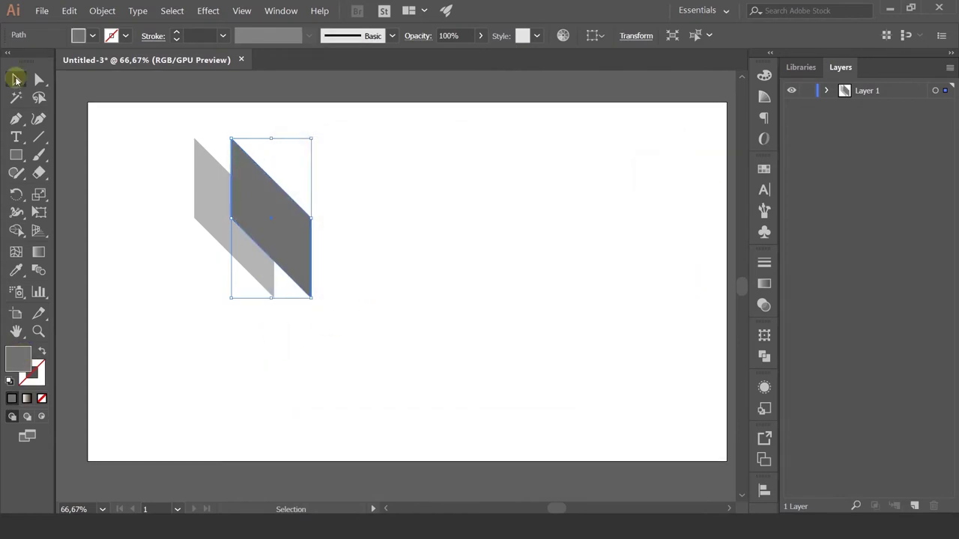
Marquee-select both parallelograms, then leave only the darker copy selected
{"action": "left_click_drag", "start_coordinate": [163, 150], "coordinate": [300, 262]}
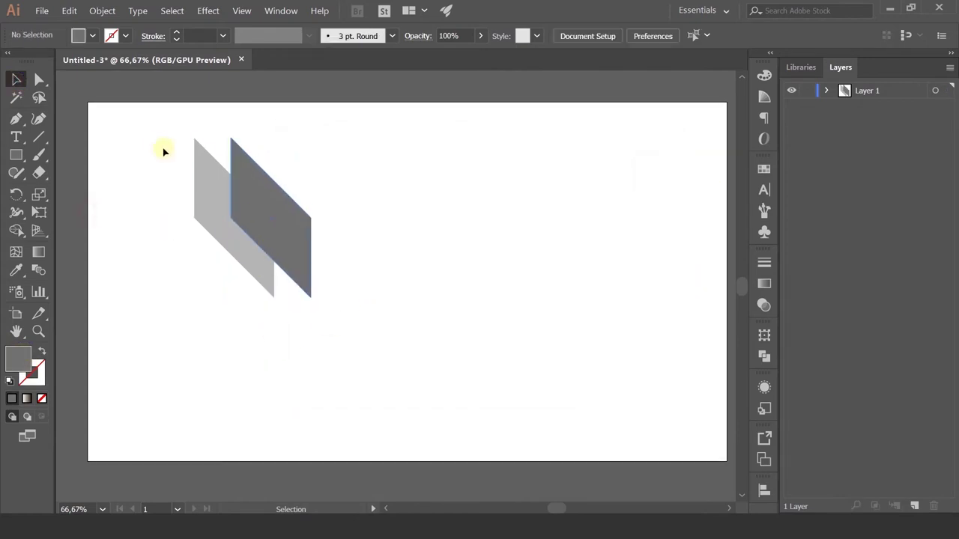
{"action": "left_click", "coordinate": [427, 258]}
{"action": "left_click_drag", "start_coordinate": [152, 105], "coordinate": [372, 357]}
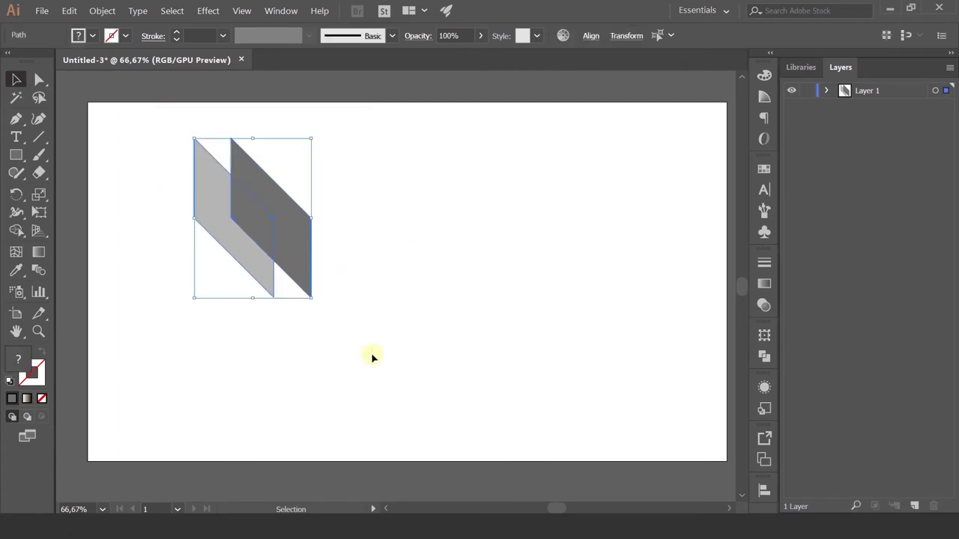
{"action": "left_click", "coordinate": [465, 373]}
Alt-drag another copy further right and fill it dark grey #3D3D3D
{"action": "right_click", "coordinate": [277, 237]}
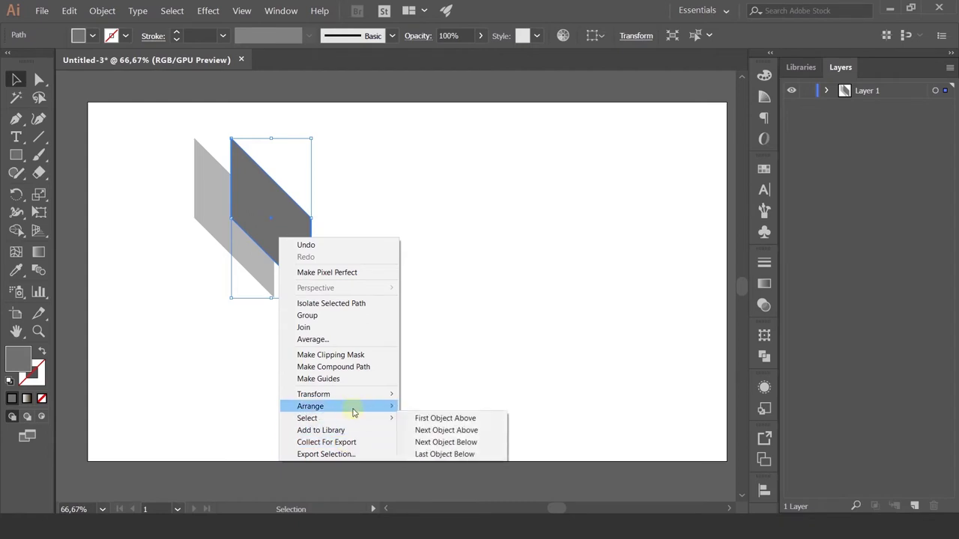
{"action": "mouse_move", "coordinate": [310, 407]}
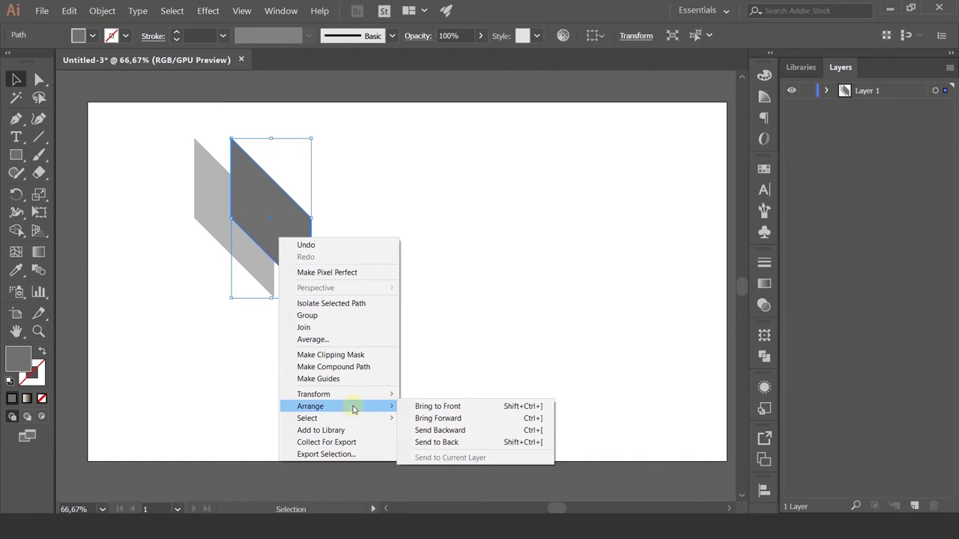
{"action": "left_click", "coordinate": [452, 163]}
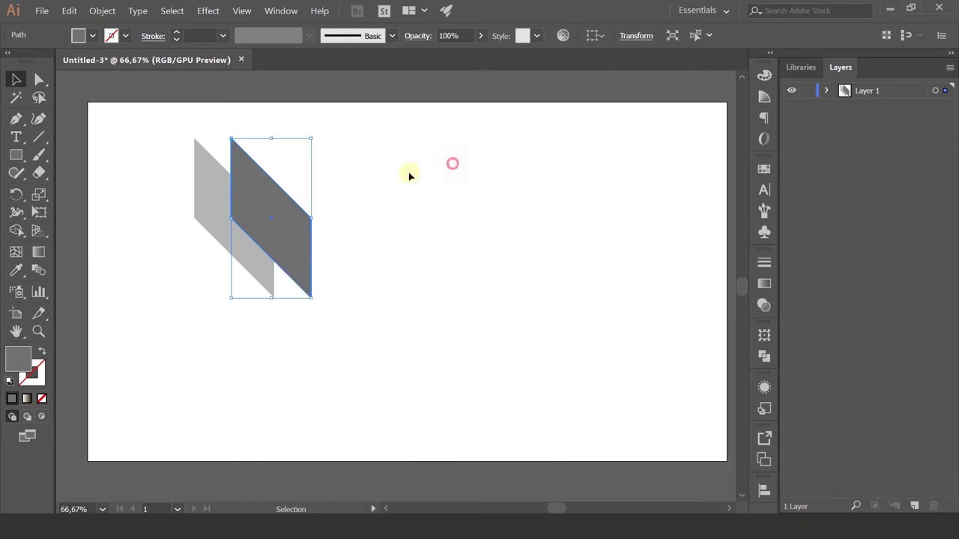
{"action": "left_click_drag", "start_coordinate": [274, 207], "coordinate": [303, 198]}
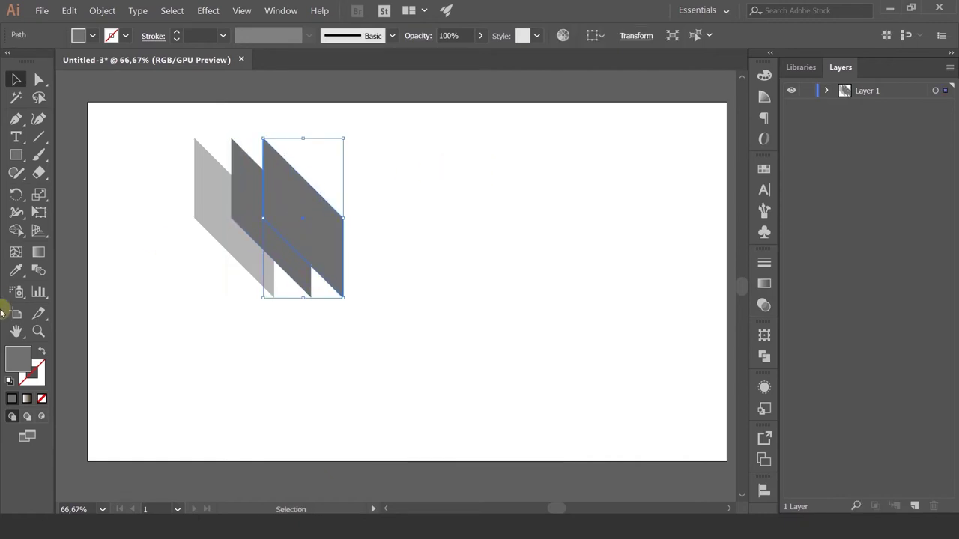
{"action": "double_click", "coordinate": [18, 359]}
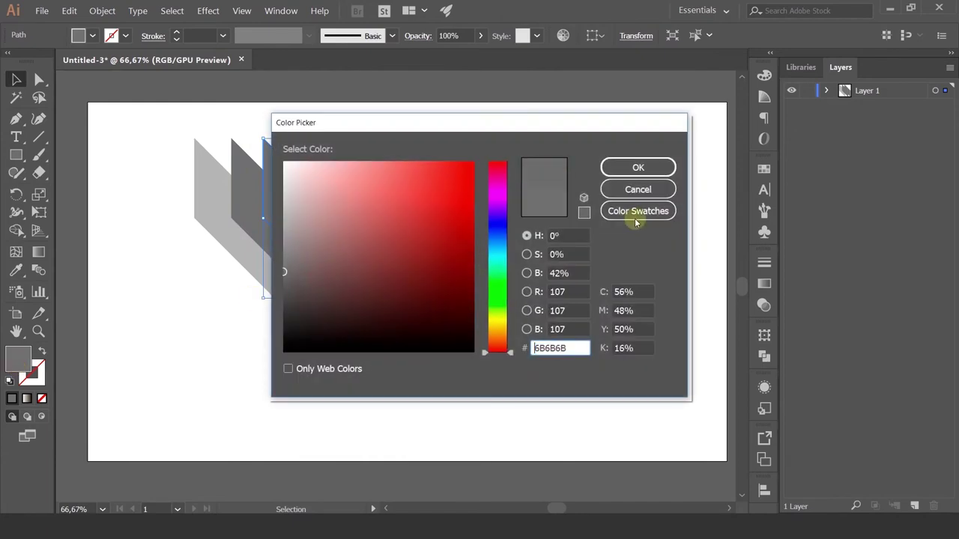
{"action": "left_click", "coordinate": [284, 306]}
{"action": "left_click", "coordinate": [662, 167]}
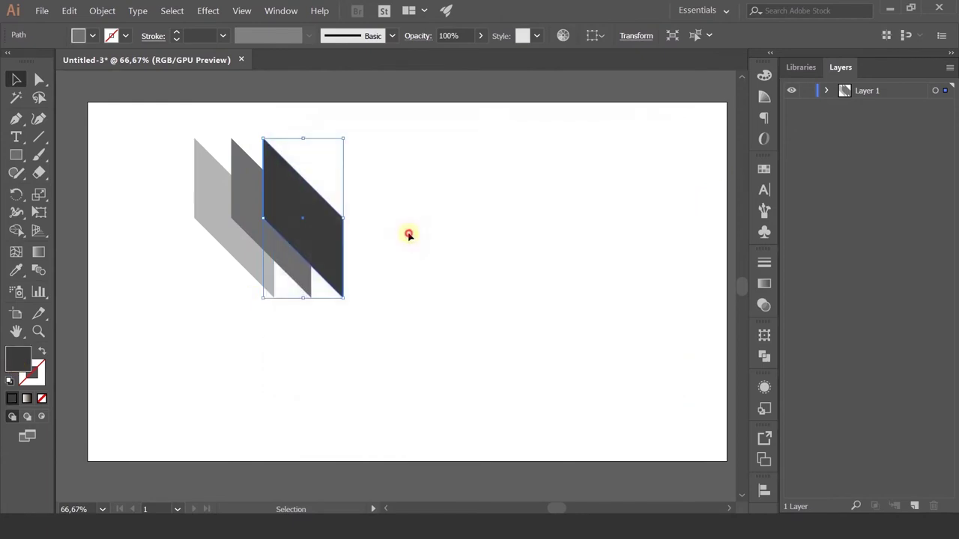
Nudge the dark copy slightly right and send it to the back with Arrange > Send to Back
{"action": "left_click", "coordinate": [407, 236]}
{"action": "left_click_drag", "start_coordinate": [306, 218], "coordinate": [314, 218]}
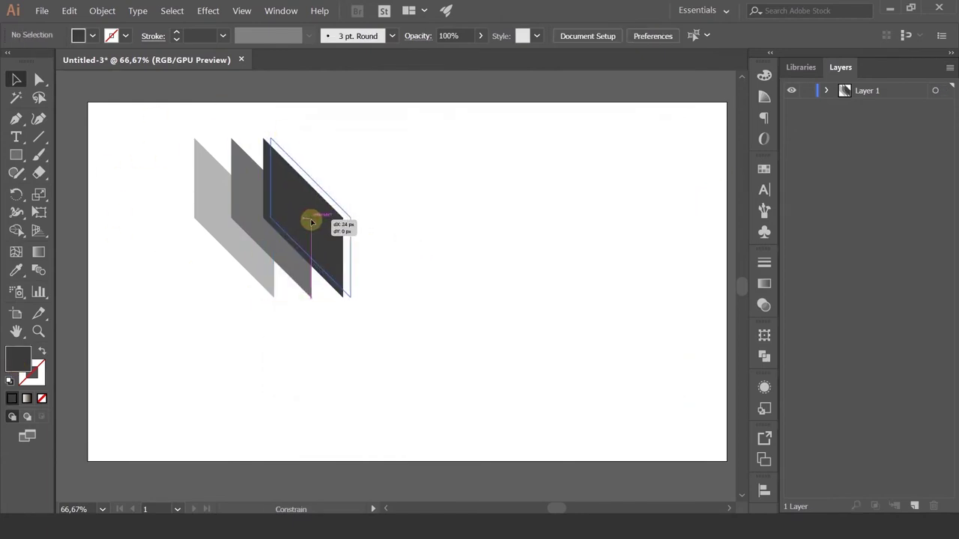
{"action": "left_click", "coordinate": [413, 220]}
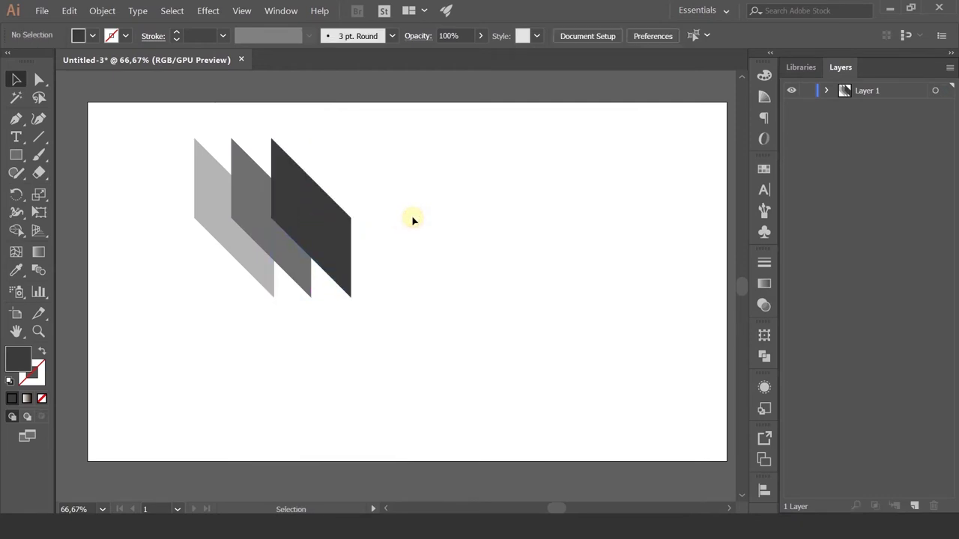
{"action": "right_click", "coordinate": [300, 222]}
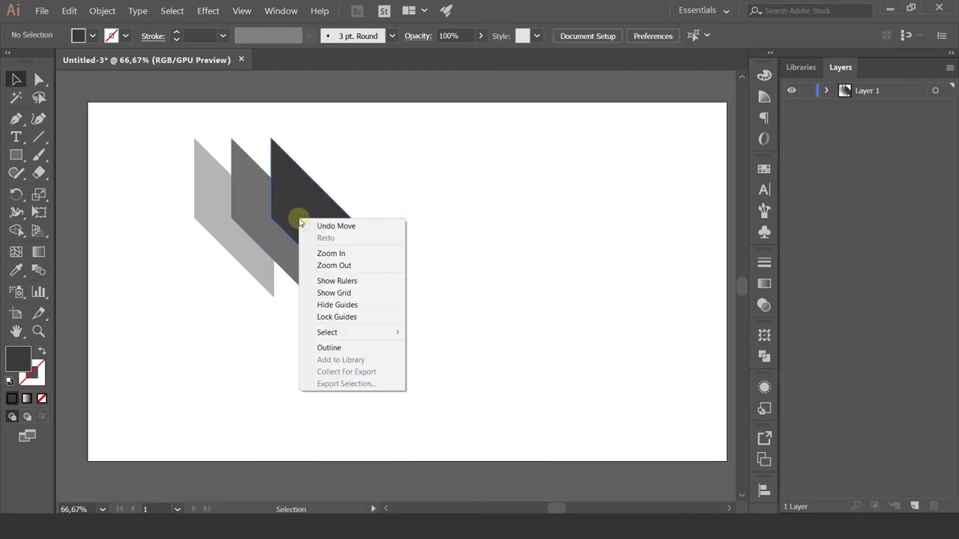
{"action": "right_click", "coordinate": [292, 188]}
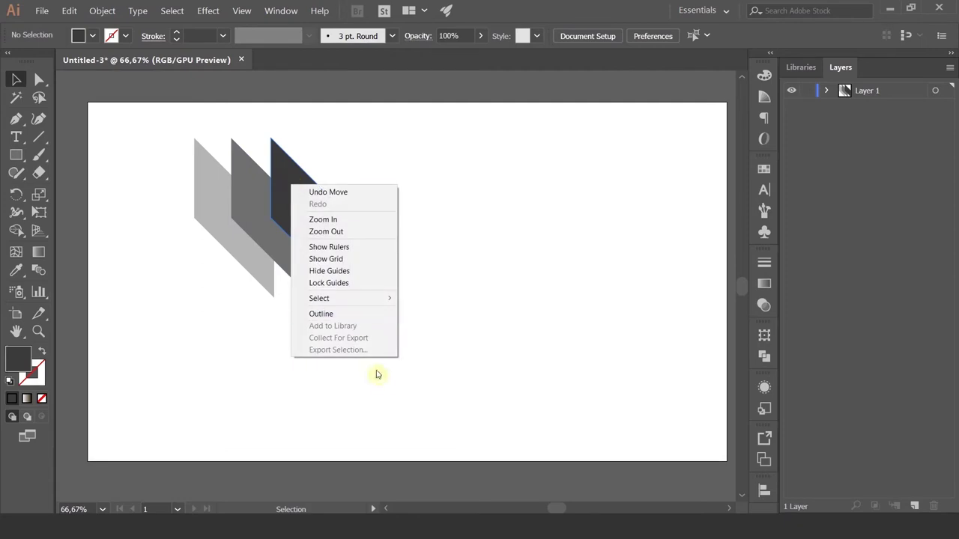
{"action": "left_click", "coordinate": [276, 162]}
{"action": "right_click", "coordinate": [314, 223]}
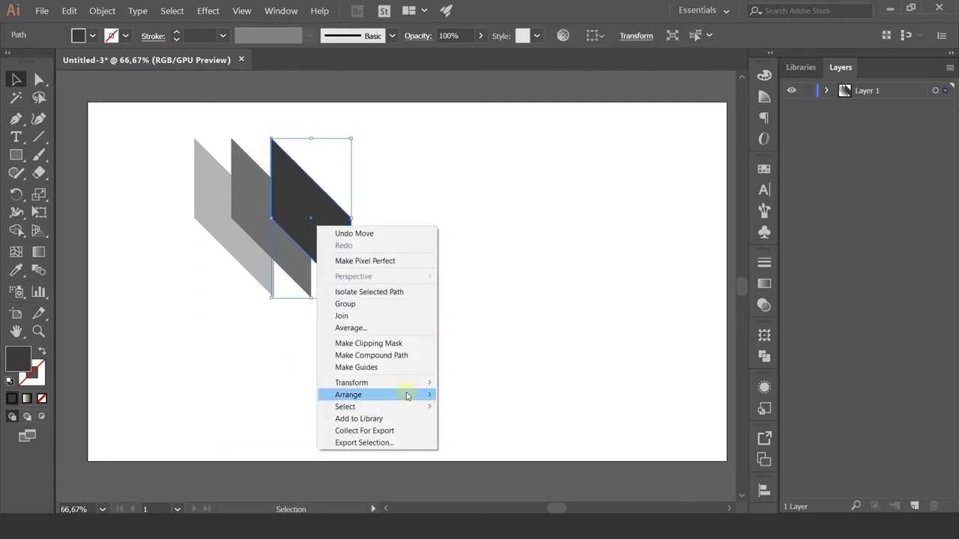
{"action": "mouse_move", "coordinate": [348, 395]}
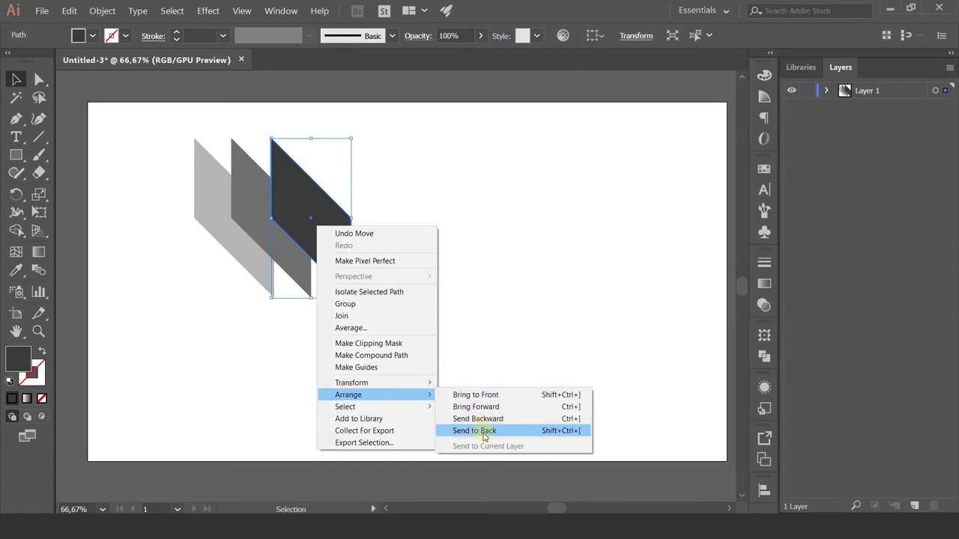
{"action": "left_click", "coordinate": [484, 432]}
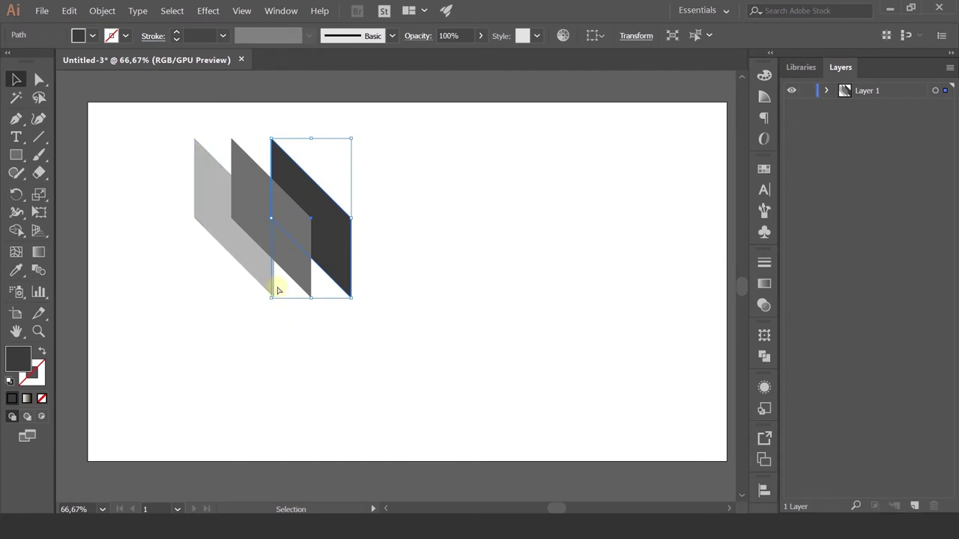
Restack the dark parallelogram with Ctrl+] and Ctrl+[, ending one level forward
{"action": "key", "text": "ctrl"}
{"action": "key", "text": "ctrl"}
{"action": "key", "text": "ctrl+bracketright"}
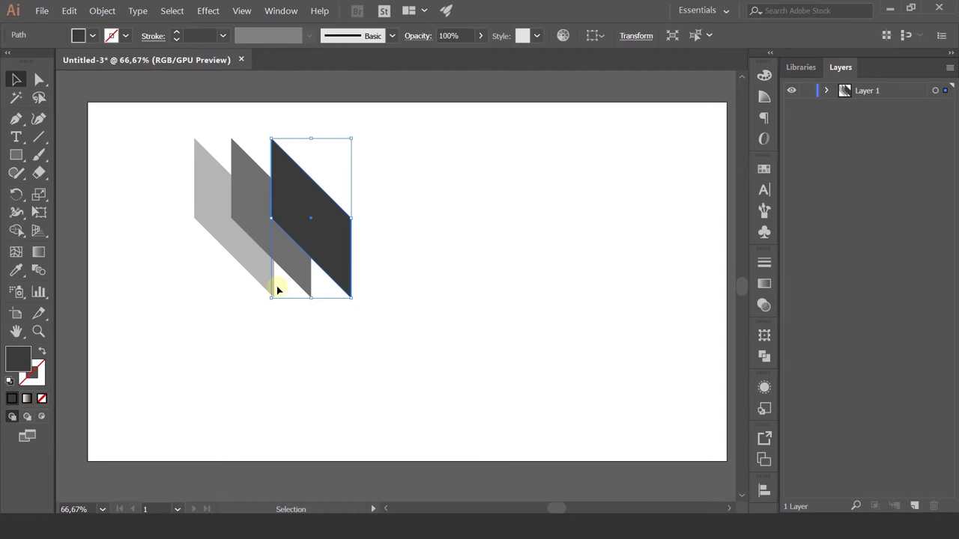
{"action": "key", "text": "a"}
{"action": "key", "text": "ctrl+bracketleft"}
{"action": "key", "text": "ctrl+bracketright"}
{"action": "key", "text": "v"}
Select the light grey parallelogram and bring it forward one level with Ctrl+]
{"action": "left_click", "coordinate": [221, 229], "text": "shift"}
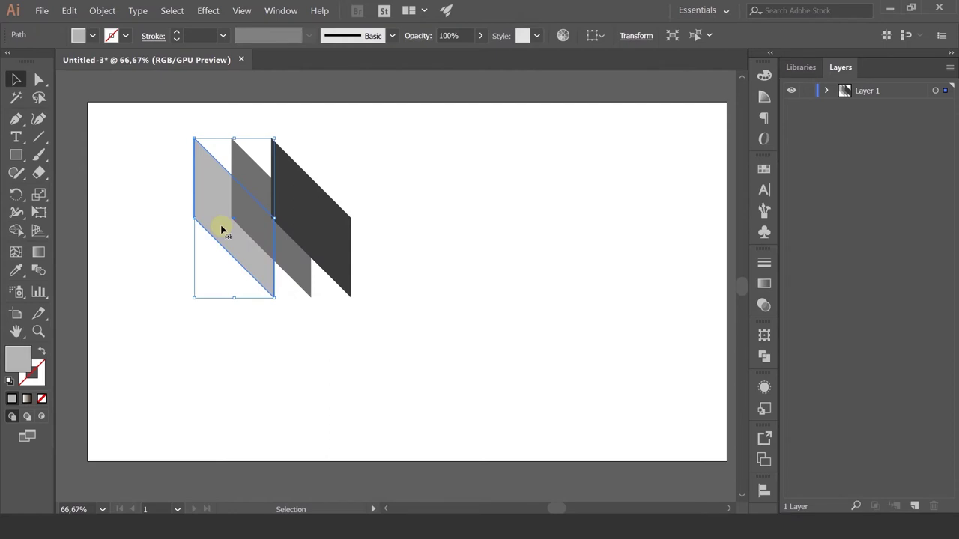
{"action": "key", "text": "a"}
{"action": "key", "text": "ctrl+bracketright"}
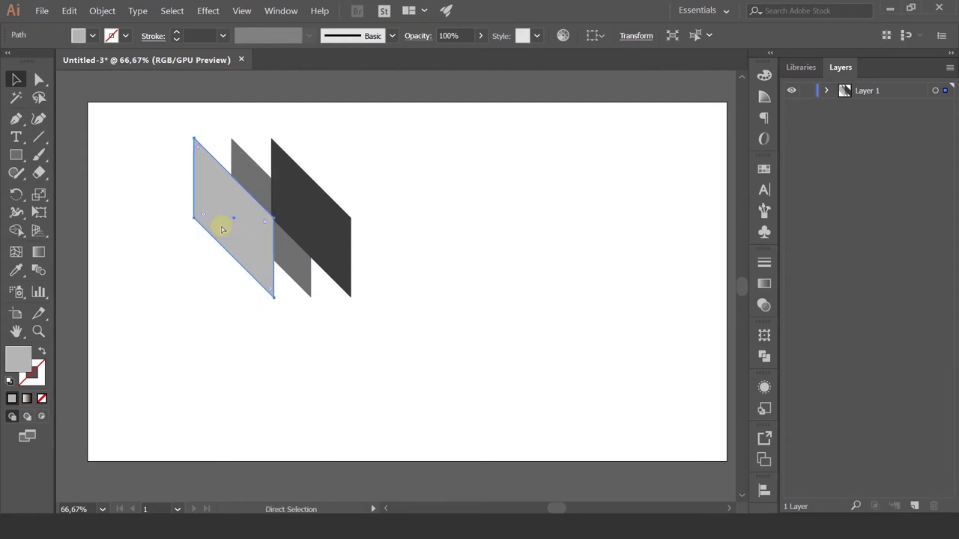
{"action": "key", "text": "v"}
Shift the light grey parallelogram straight right and bring it in front of the dark one
{"action": "left_click_drag", "start_coordinate": [229, 225], "coordinate": [253, 225]}
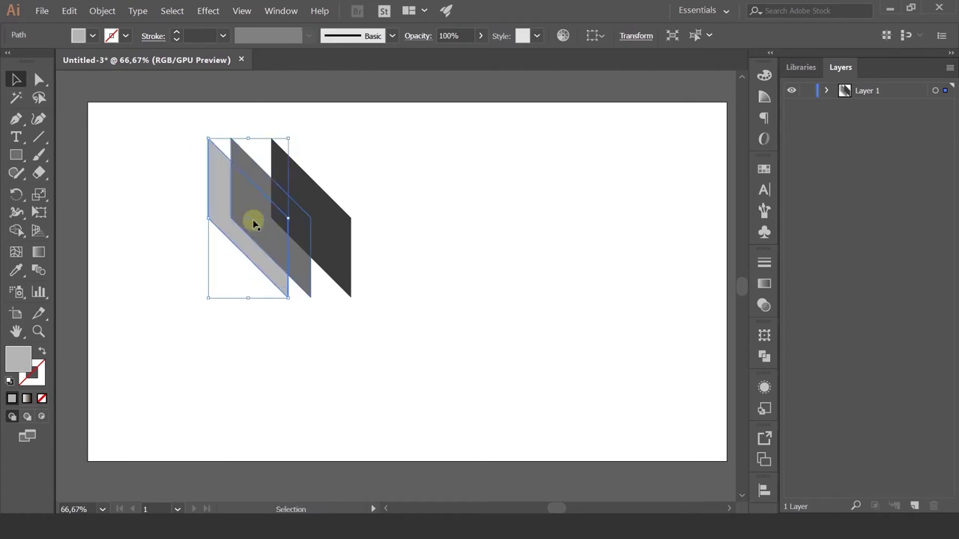
{"action": "scroll", "coordinate": [254, 225], "scroll_direction": "up", "scroll_amount": 2}
{"action": "key", "text": "a"}
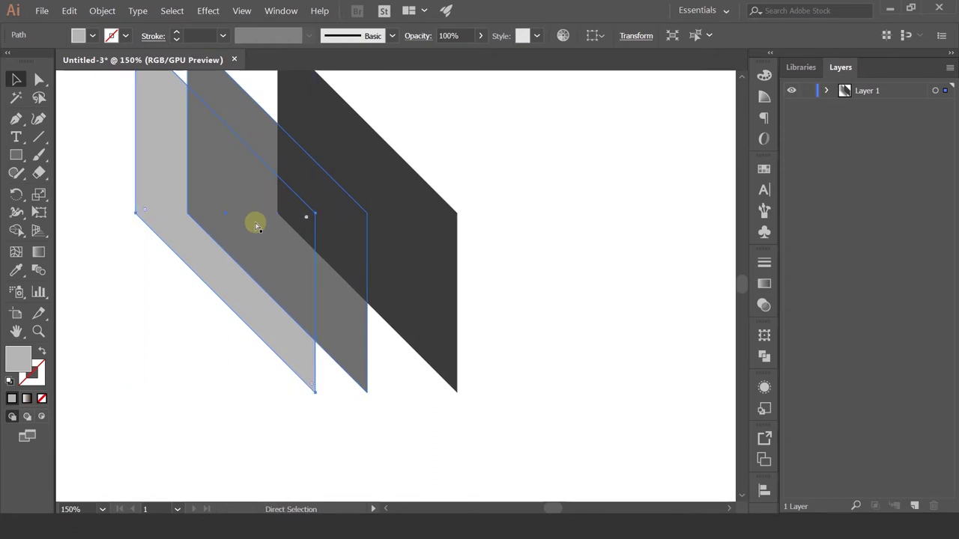
{"action": "key", "text": "ctrl+bracketright"}
{"action": "key", "text": "v"}
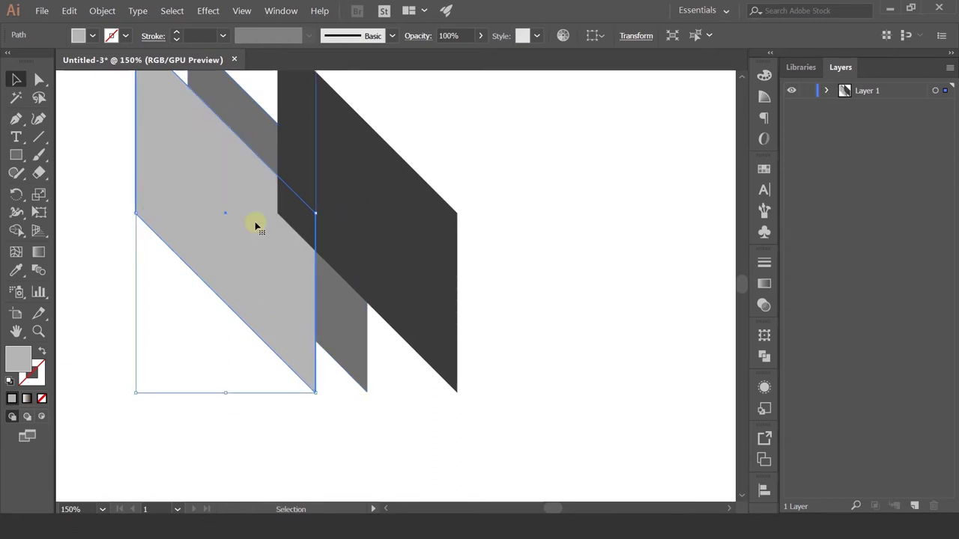
{"action": "key", "text": "a"}
{"action": "key", "text": "ctrl+bracketright"}
{"action": "key", "text": "v"}
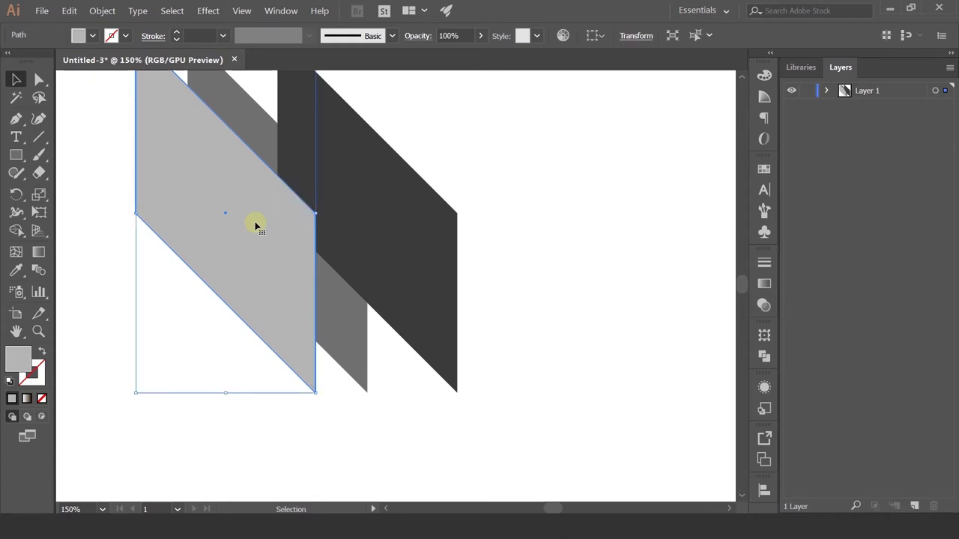
{"action": "scroll", "coordinate": [255, 224], "scroll_direction": "down", "scroll_amount": 2}
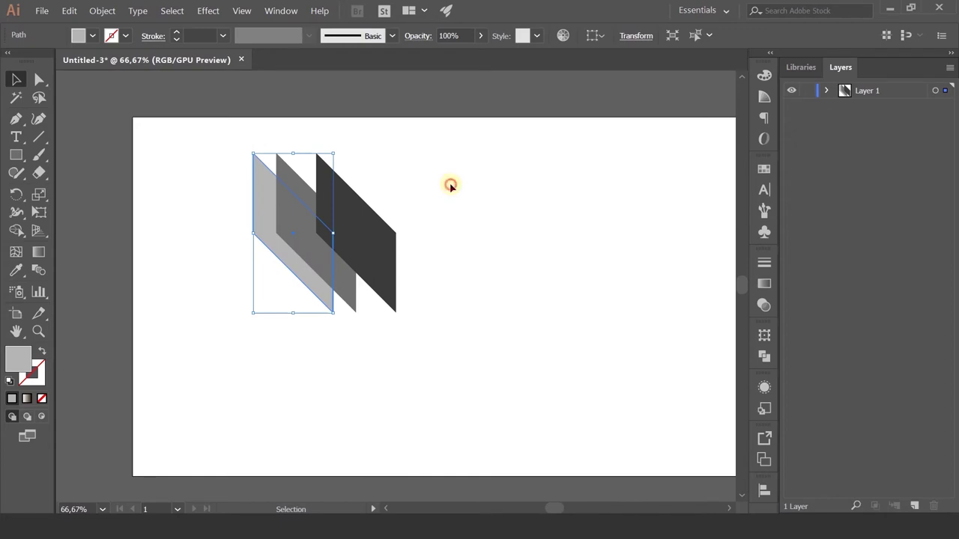
Move all three parallelograms together to the artboard's right edge
{"action": "left_click", "coordinate": [451, 187]}
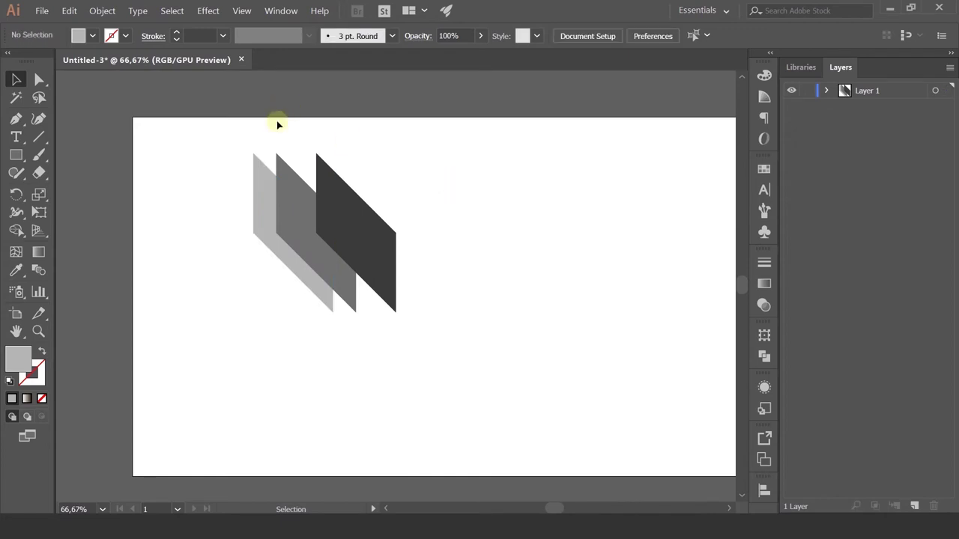
{"action": "left_click_drag", "start_coordinate": [229, 129], "coordinate": [442, 382]}
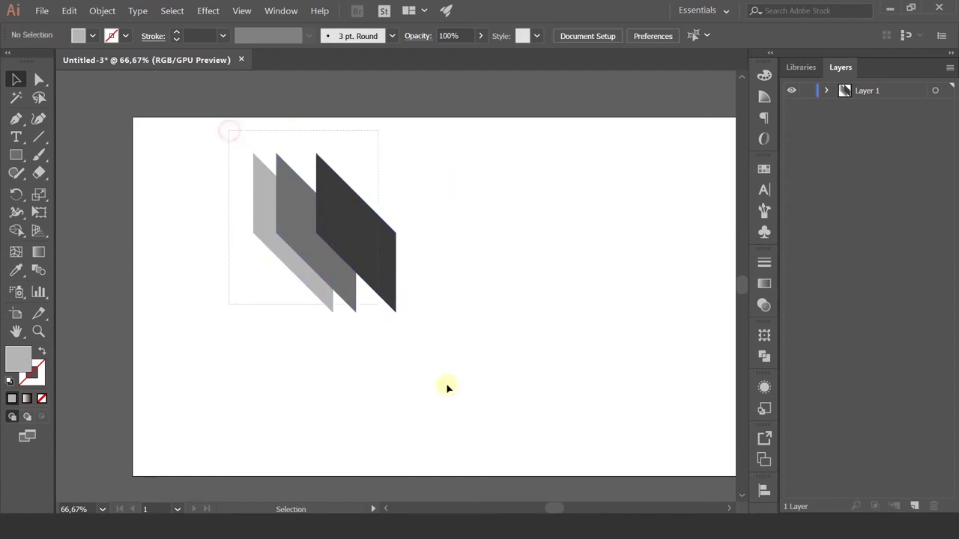
{"action": "left_click", "coordinate": [473, 305]}
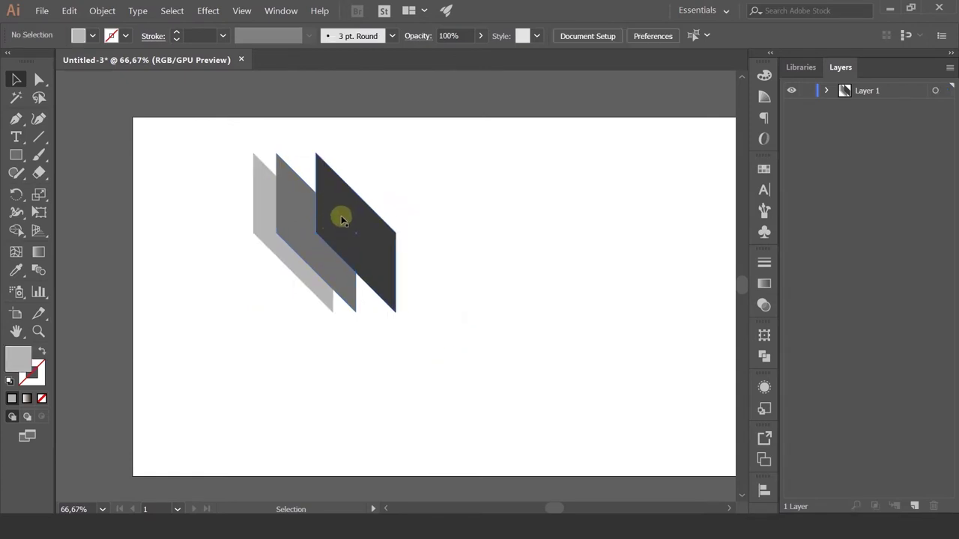
{"action": "mouse_move", "coordinate": [368, 145]}
{"action": "left_mouse_down"}
{"action": "mouse_move", "coordinate": [265, 214]}
{"action": "mouse_move", "coordinate": [780, 281]}
{"action": "left_mouse_up"}
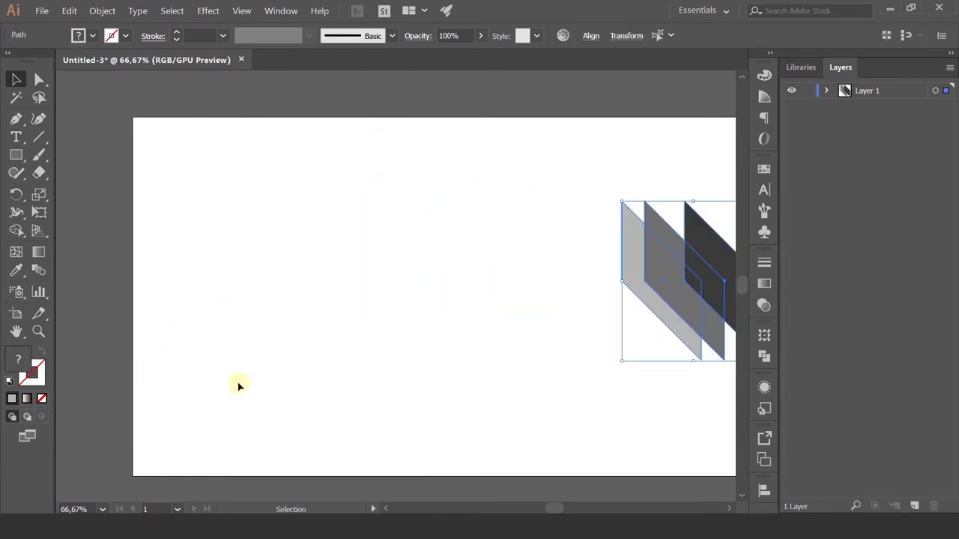
{"action": "key", "text": "ctrl+z"}
{"action": "left_click", "coordinate": [290, 417]}
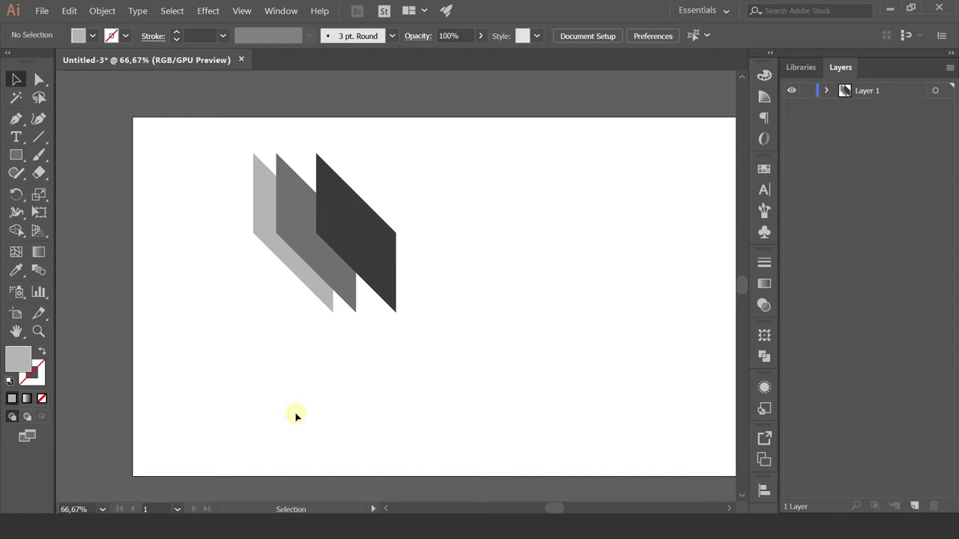
{"action": "left_click_drag", "start_coordinate": [185, 129], "coordinate": [398, 302]}
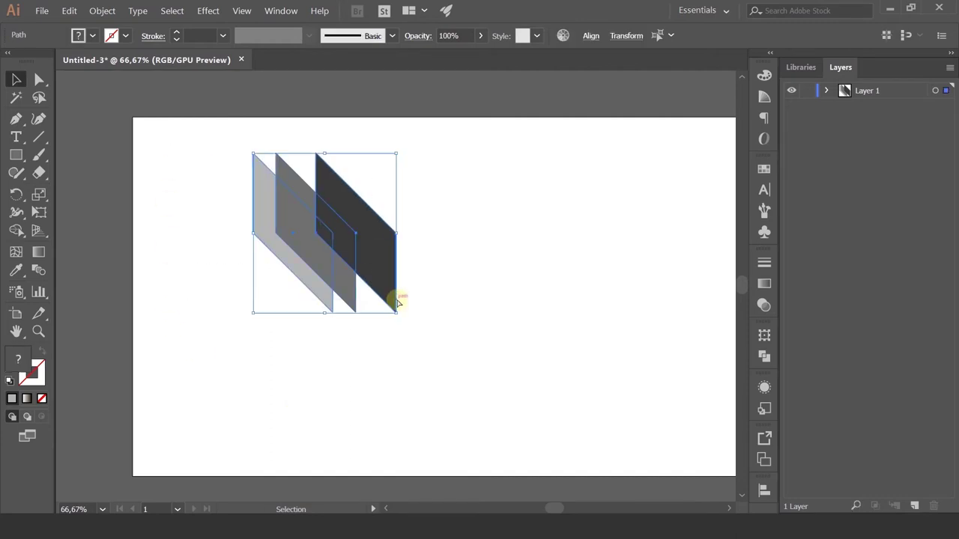
{"action": "key", "text": "ctrl+g"}
{"action": "left_click", "coordinate": [504, 254]}
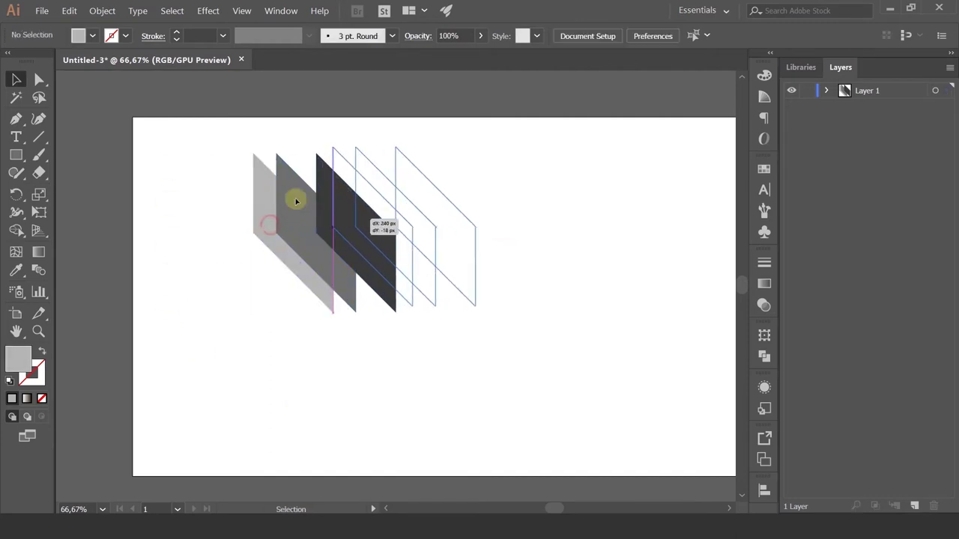
{"action": "left_click_drag", "start_coordinate": [259, 236], "coordinate": [309, 244]}
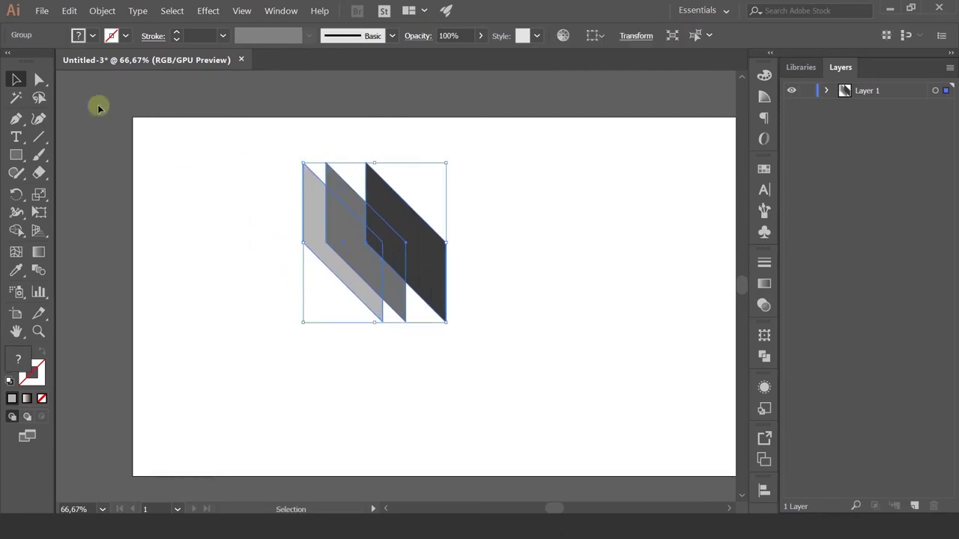
{"action": "left_click", "coordinate": [39, 79]}
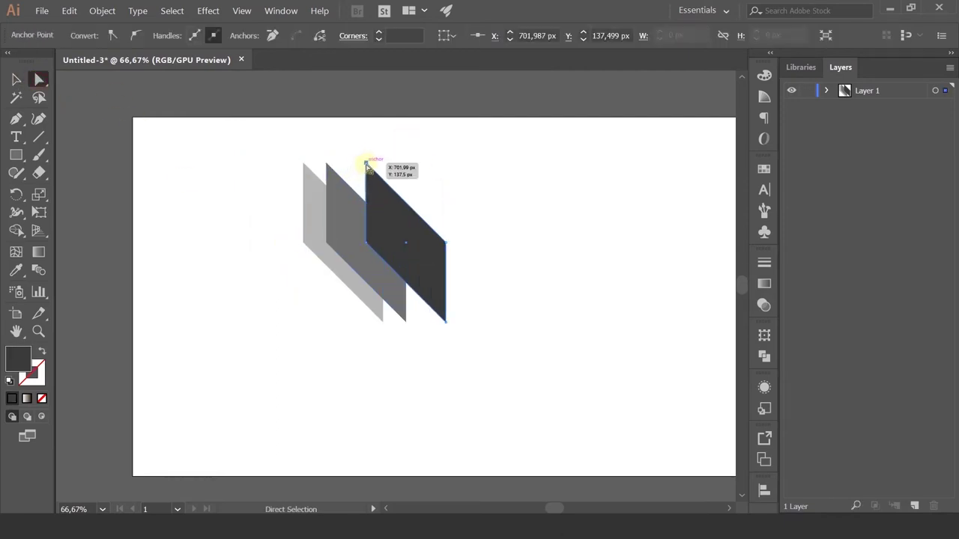
{"action": "left_click_drag", "start_coordinate": [366, 163], "coordinate": [525, 163]}
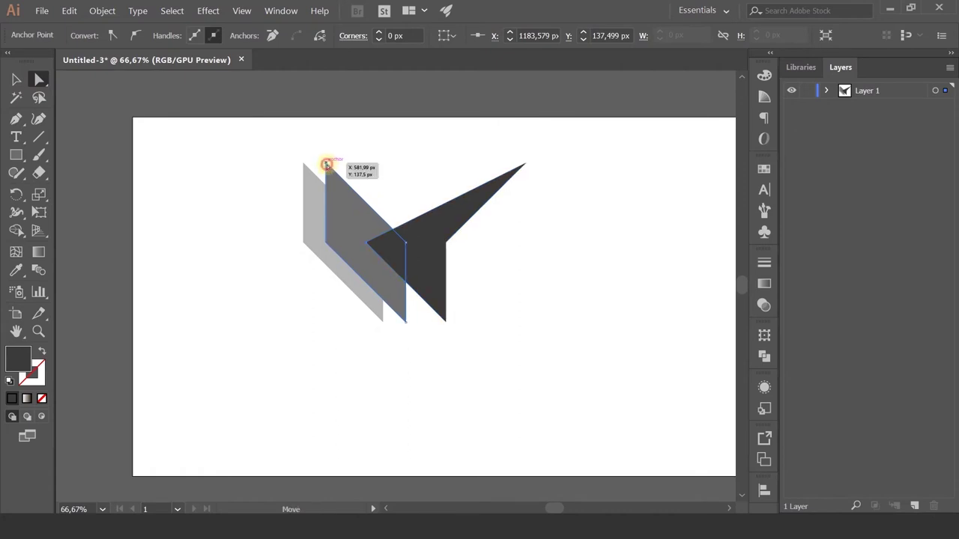
{"action": "left_click_drag", "start_coordinate": [326, 162], "coordinate": [379, 150]}
{"action": "left_click", "coordinate": [16, 79]}
{"action": "left_click", "coordinate": [449, 252]}
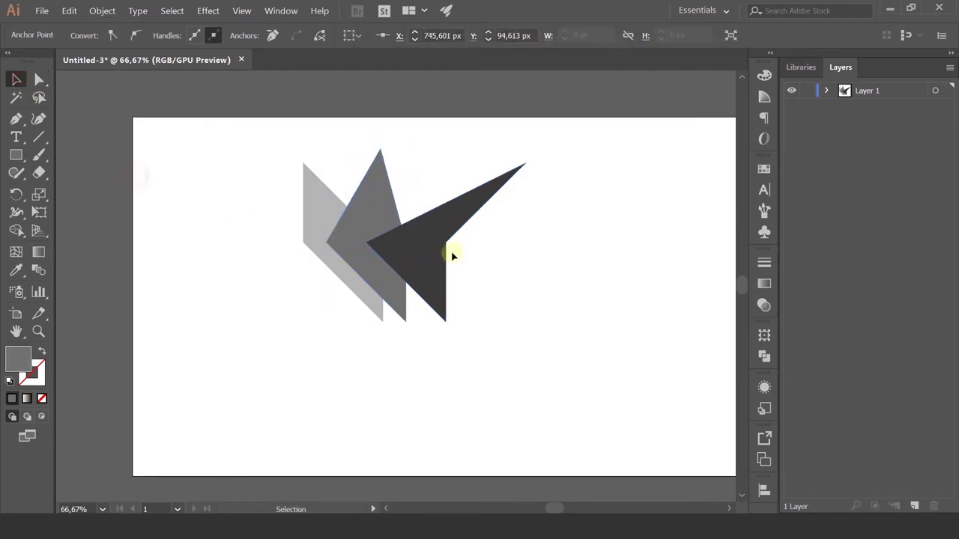
{"action": "left_click_drag", "start_coordinate": [151, 150], "coordinate": [549, 368]}
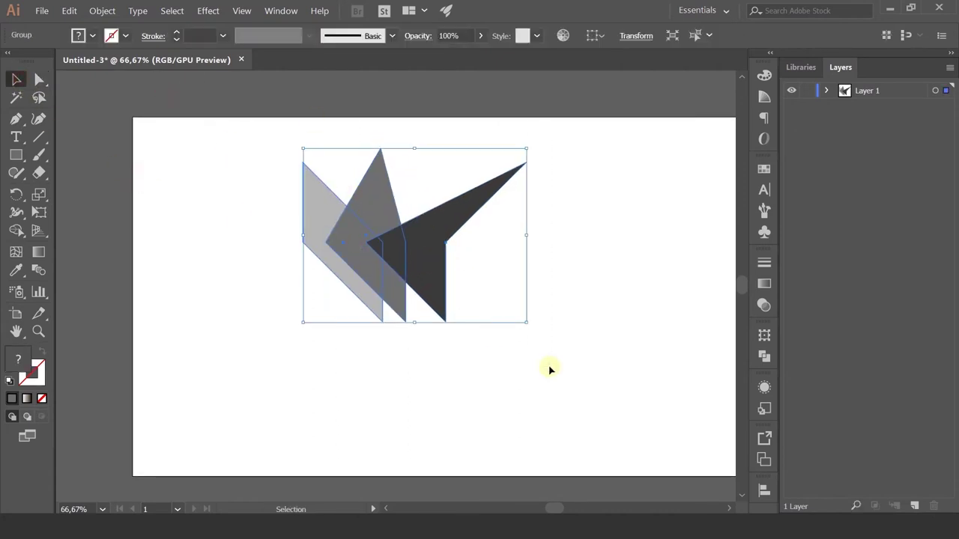
{"action": "mouse_move", "coordinate": [405, 270]}
{"action": "left_mouse_down"}
{"action": "mouse_move", "coordinate": [367, 343]}
{"action": "mouse_move", "coordinate": [517, 310]}
{"action": "left_mouse_up"}
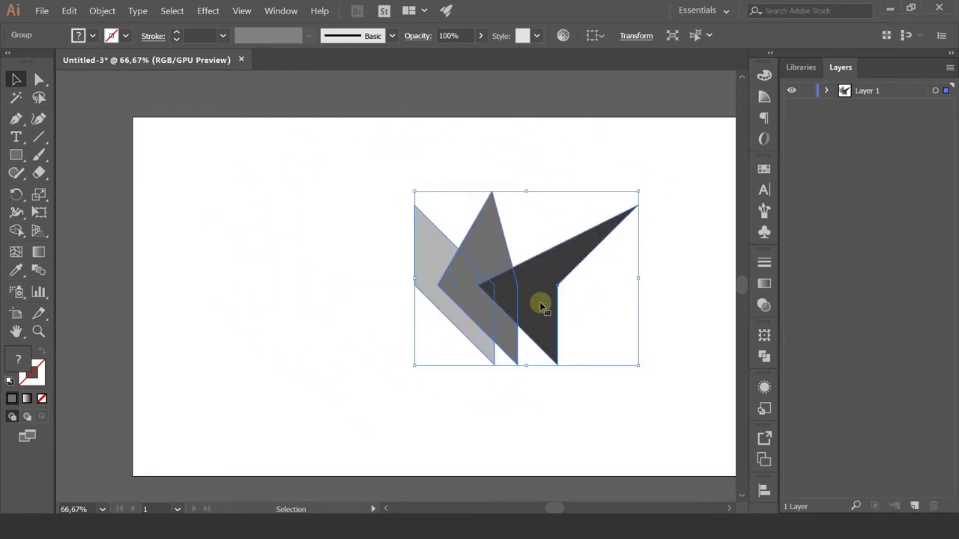
{"action": "key", "text": "ctrl+z"}
{"action": "key", "text": "ctrl+z"}
{"action": "key", "text": "ctrl+z"}
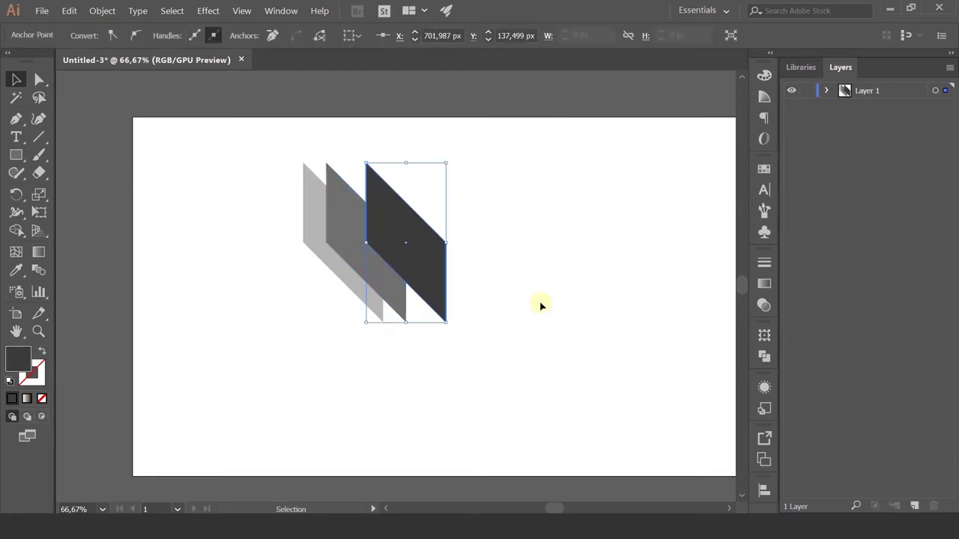
{"action": "key", "text": "ctrl"}
{"action": "left_click_drag", "start_coordinate": [220, 153], "coordinate": [499, 352]}
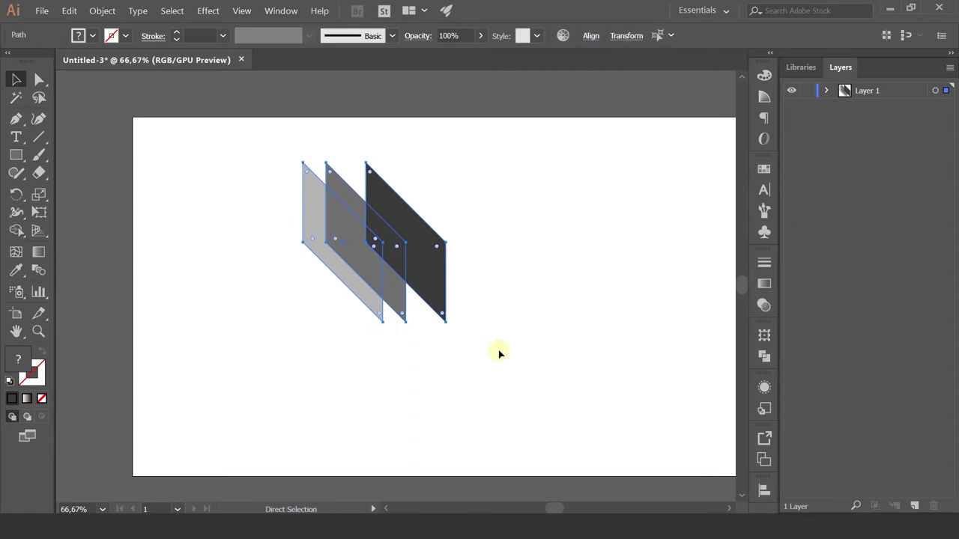
{"action": "left_click", "coordinate": [500, 363]}
{"action": "left_click", "coordinate": [399, 251]}
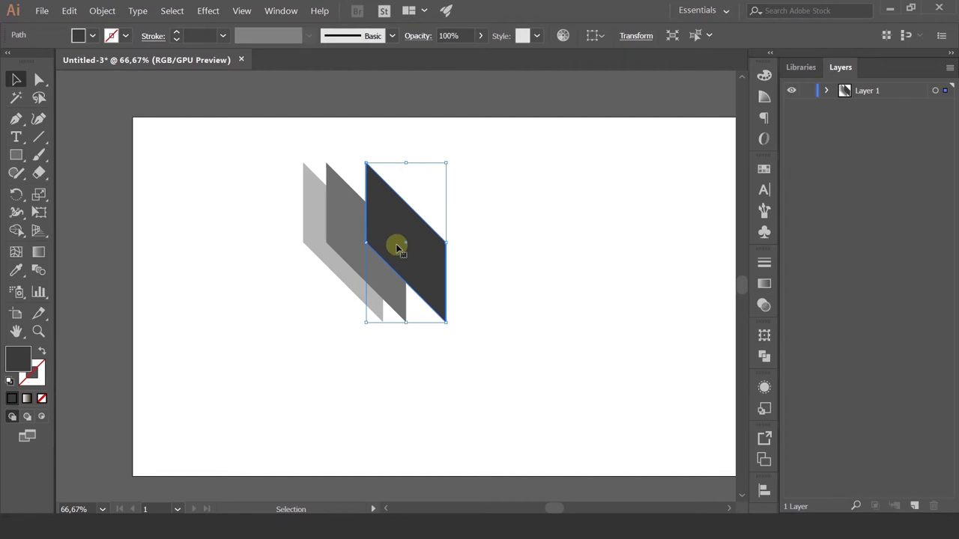
Select all three parallelograms together to check their spacing, then clear the selection
{"action": "left_click", "coordinate": [293, 172]}
{"action": "left_click_drag", "start_coordinate": [283, 150], "coordinate": [485, 339]}
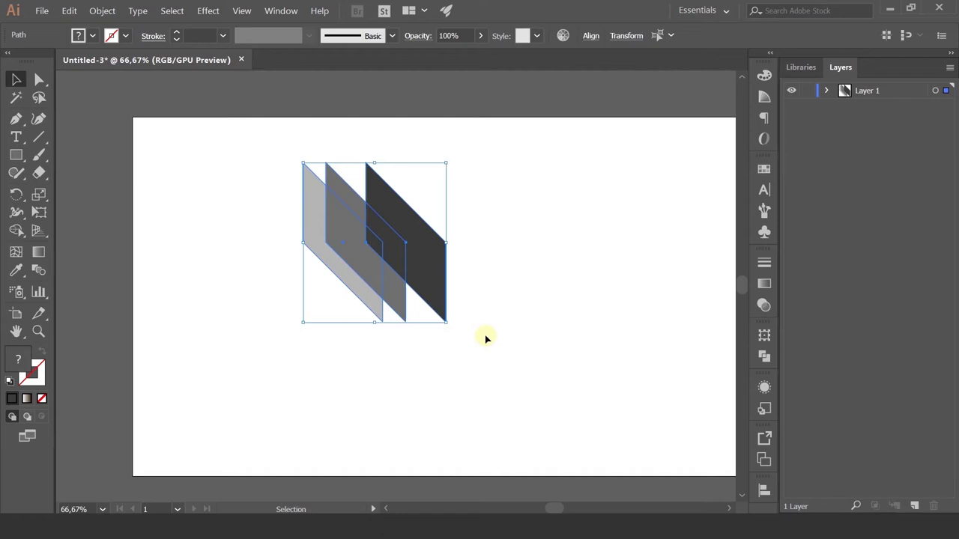
{"action": "left_click", "coordinate": [215, 218]}
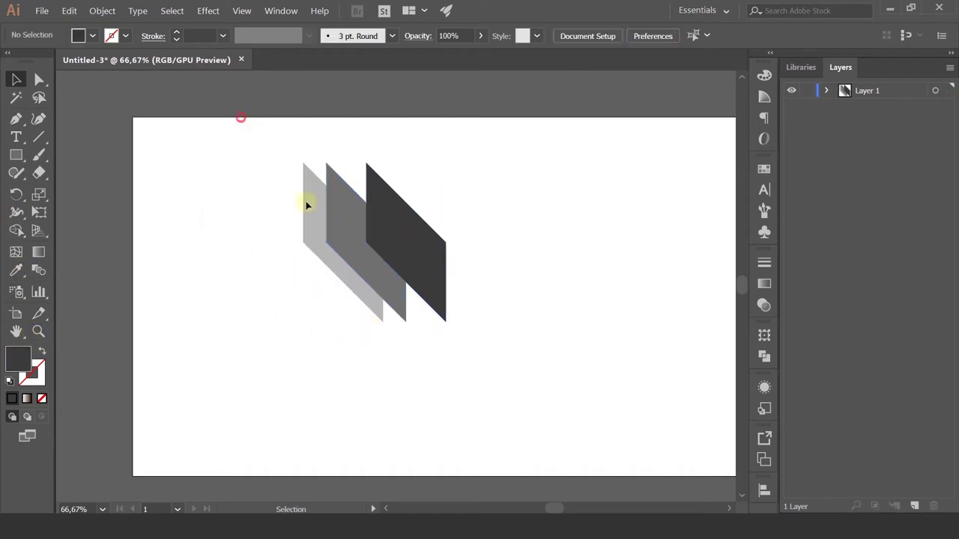
{"action": "left_click_drag", "start_coordinate": [240, 119], "coordinate": [544, 377]}
{"action": "left_click", "coordinate": [312, 398]}
Drag the light grey parallelogram about 25 px left, leaving it selected
{"action": "left_click", "coordinate": [41, 355]}
{"action": "double_click", "coordinate": [14, 357]}
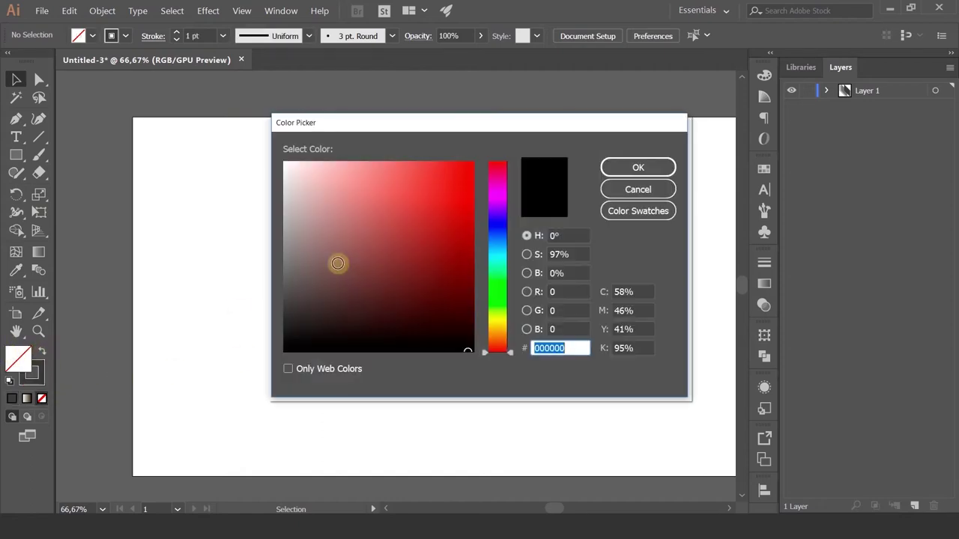
{"action": "left_click", "coordinate": [638, 190]}
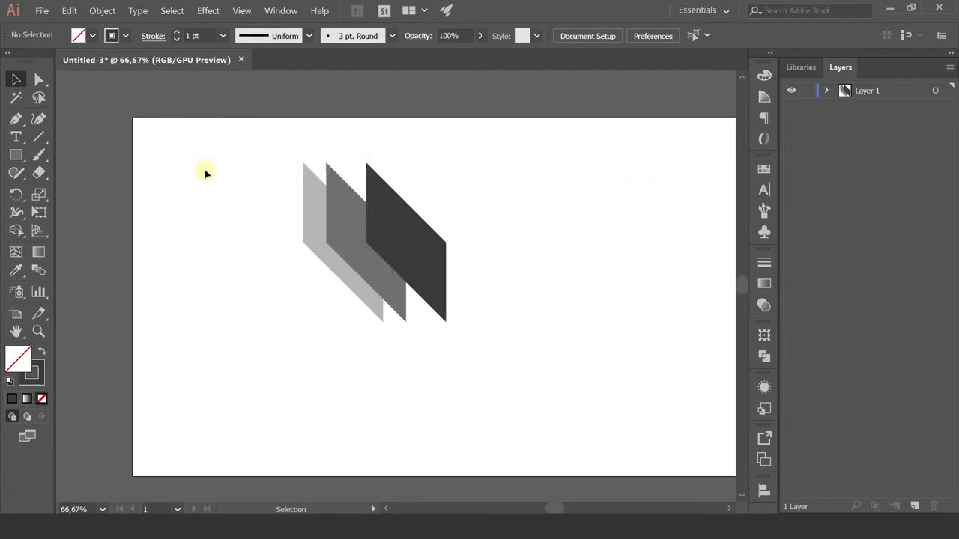
{"action": "mouse_move", "coordinate": [305, 177]}
{"action": "left_mouse_down"}
{"action": "mouse_move", "coordinate": [298, 184]}
{"action": "mouse_move", "coordinate": [318, 147]}
{"action": "left_mouse_up"}
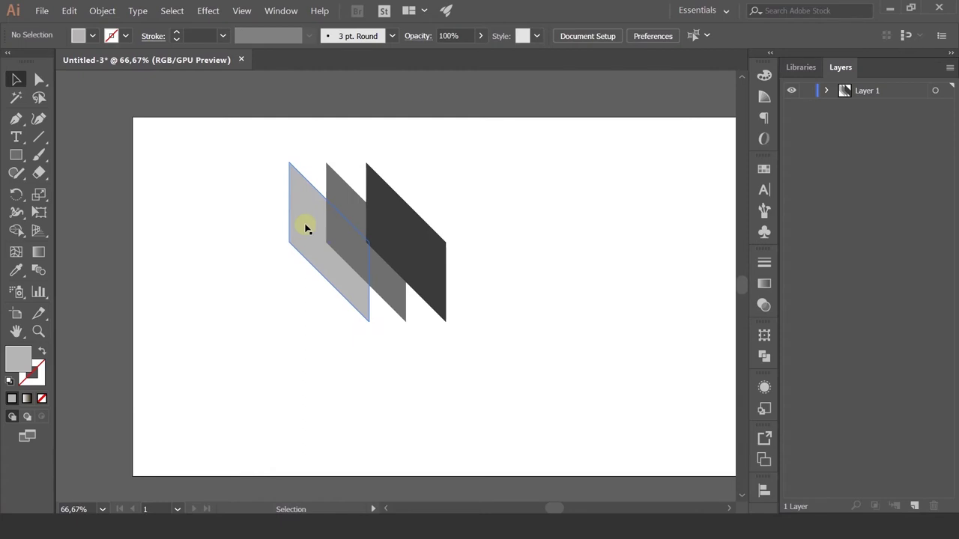
{"action": "left_click", "coordinate": [203, 317]}
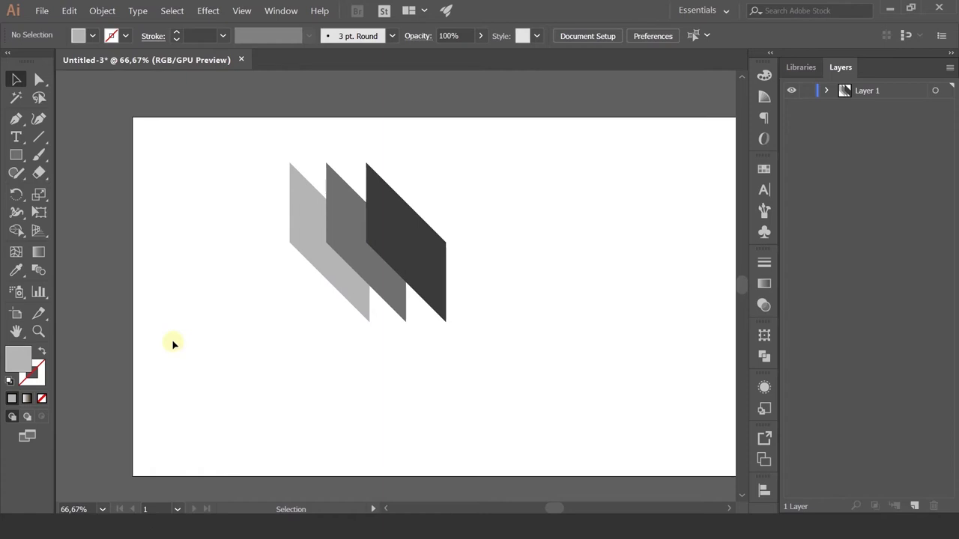
{"action": "left_click", "coordinate": [298, 240]}
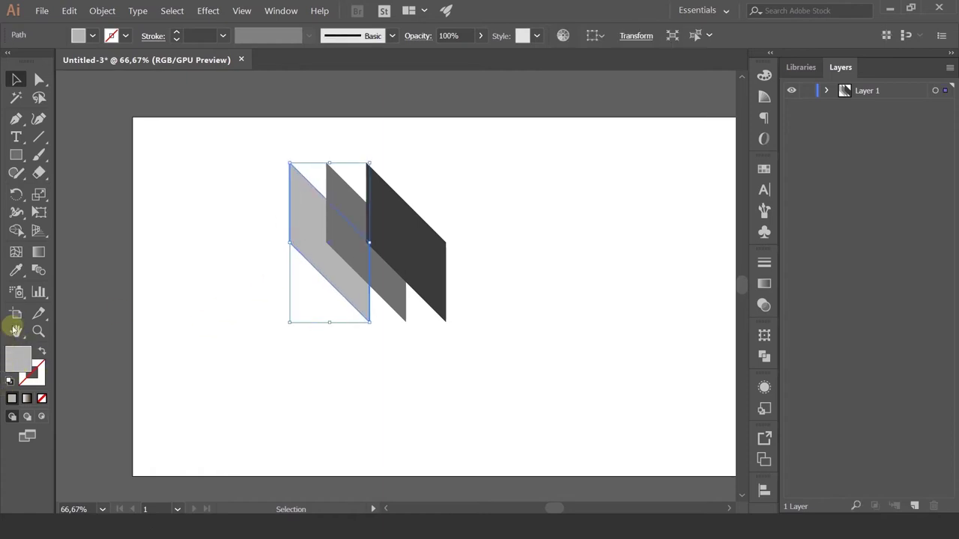
Give the light grey parallelogram a dark grey #262626 outline
{"action": "double_click", "coordinate": [37, 369]}
{"action": "left_click_drag", "start_coordinate": [330, 242], "coordinate": [261, 321]}
{"action": "left_click", "coordinate": [620, 166]}
{"action": "key", "text": "ctrl+shift+a"}
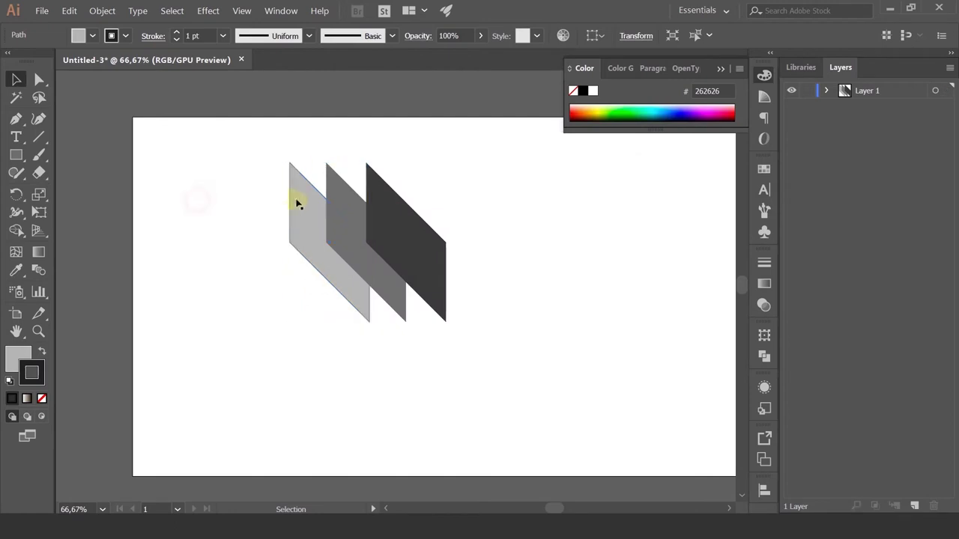
{"action": "scroll", "coordinate": [292, 152], "scroll_direction": "up", "scroll_amount": 2}
{"action": "scroll", "coordinate": [292, 152], "scroll_direction": "up", "scroll_amount": 1}
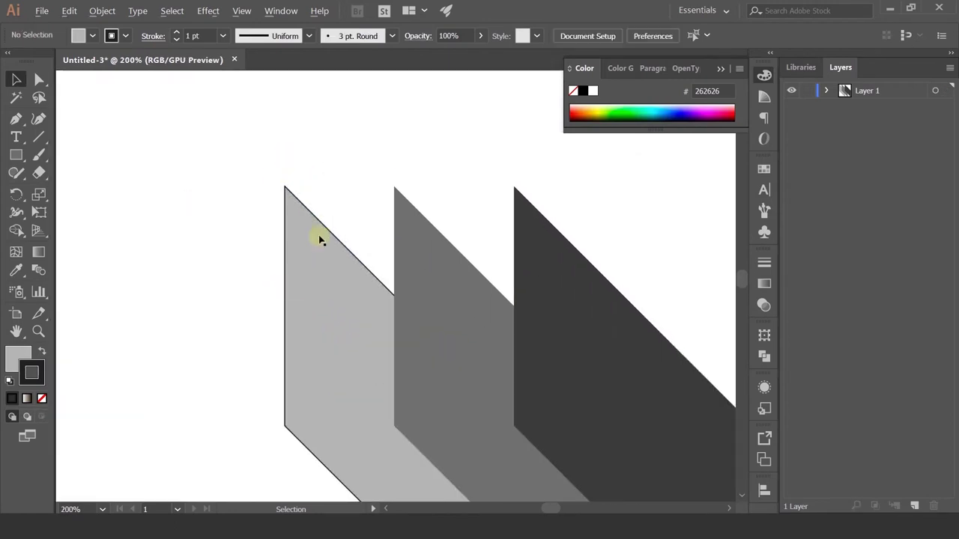
{"action": "left_click_drag", "start_coordinate": [250, 231], "coordinate": [232, 149]}
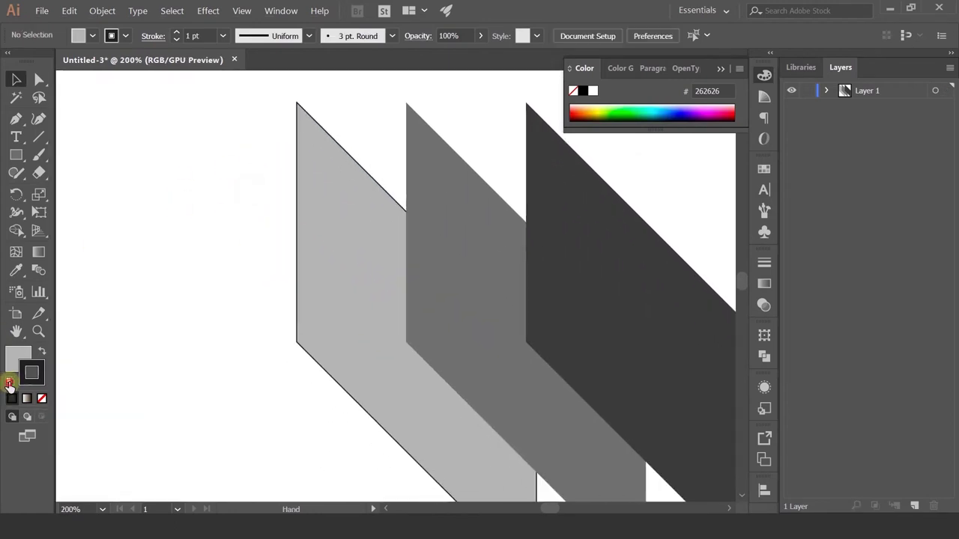
Try default fill/stroke and a fill-stroke swap on the shape, then undo back to light grey
{"action": "left_click", "coordinate": [9, 381]}
{"action": "left_click", "coordinate": [328, 297]}
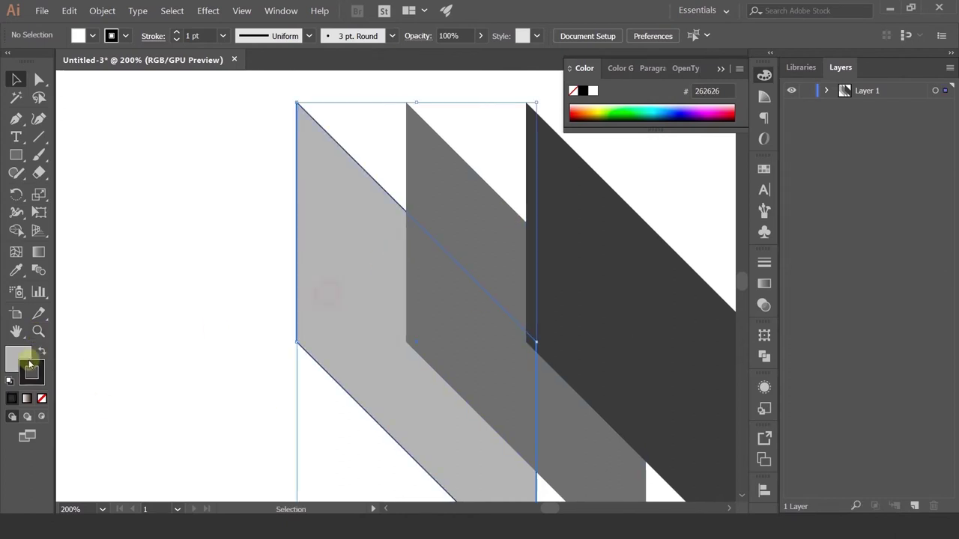
{"action": "left_click", "coordinate": [9, 383]}
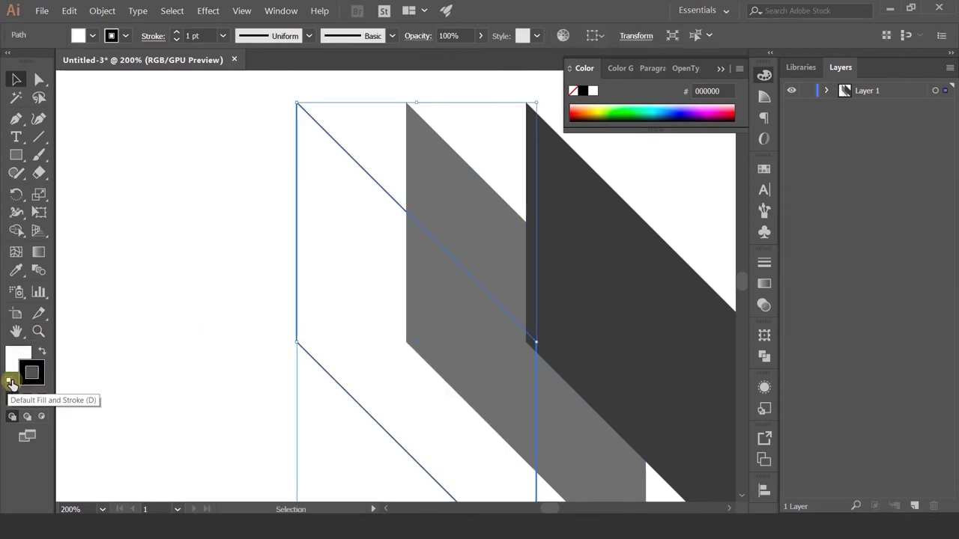
{"action": "left_click", "coordinate": [42, 352]}
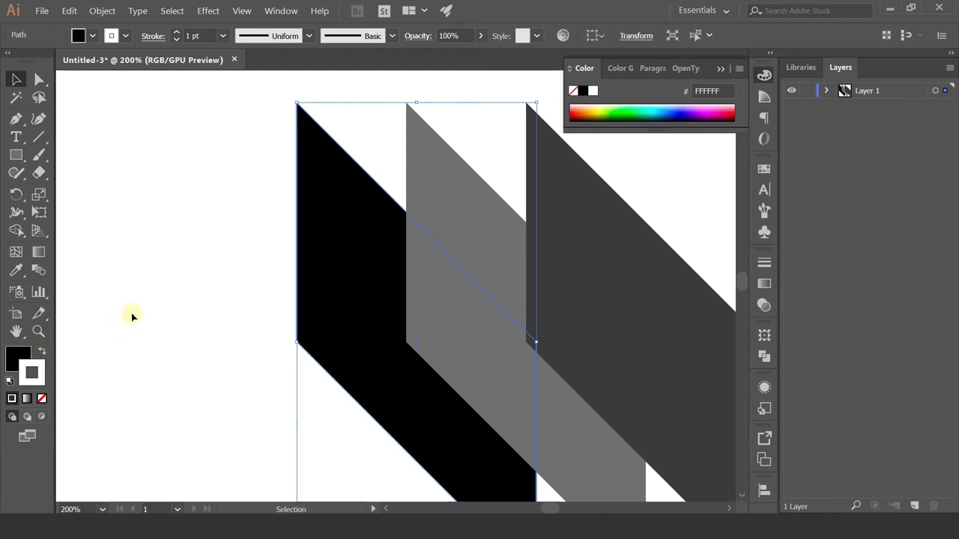
{"action": "key", "text": "ctrl+z"}
{"action": "key", "text": "ctrl+z"}
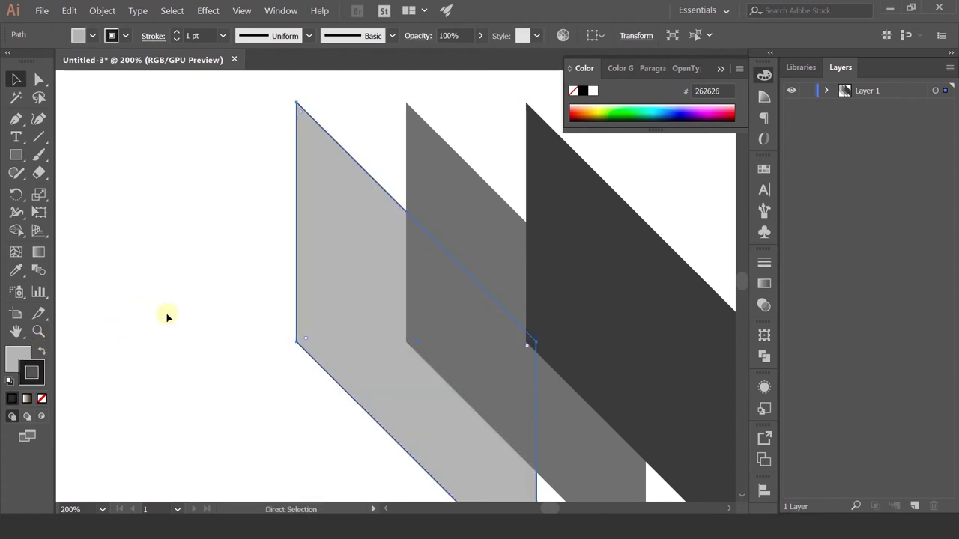
{"action": "left_click", "coordinate": [166, 317]}
{"action": "left_click_drag", "start_coordinate": [199, 325], "coordinate": [160, 306]}
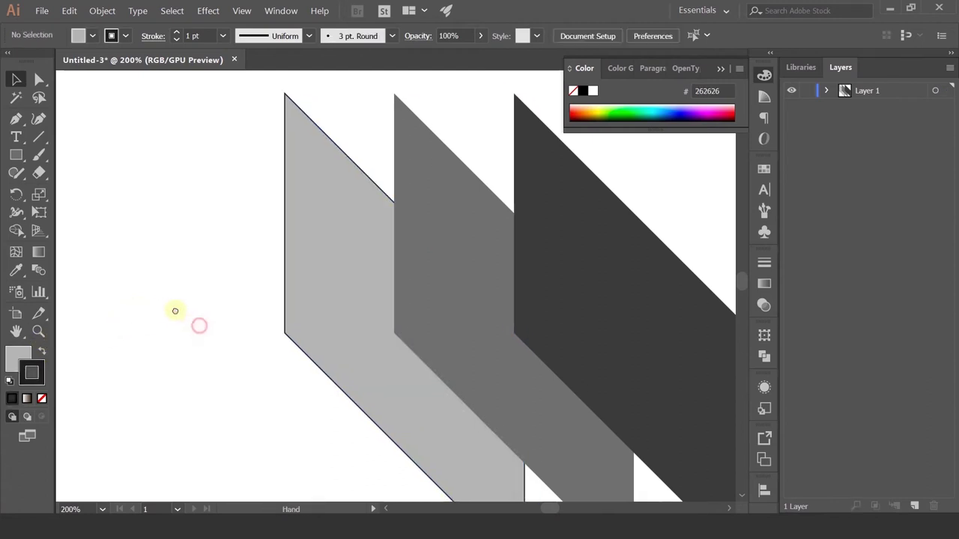
{"action": "double_click", "coordinate": [20, 356]}
{"action": "left_click", "coordinate": [465, 162]}
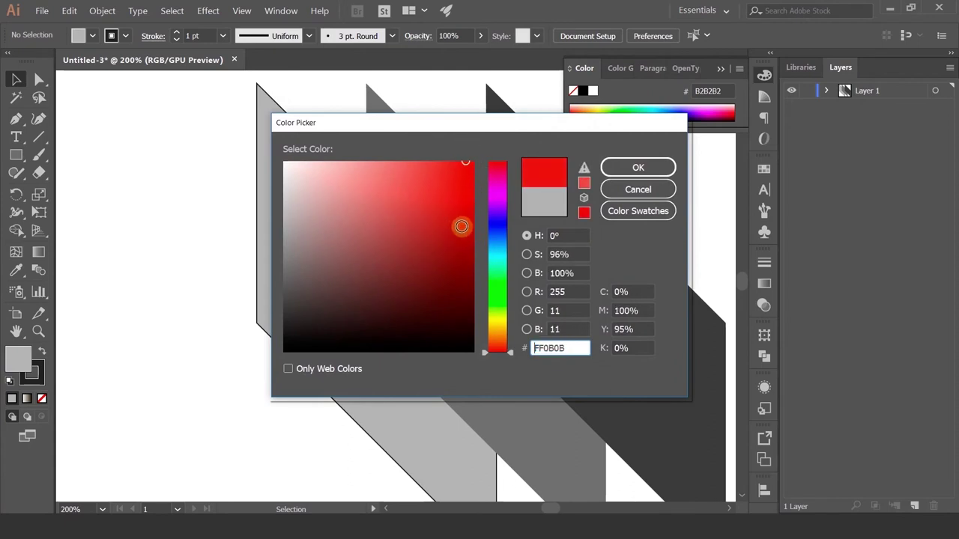
{"action": "left_click_drag", "start_coordinate": [461, 226], "coordinate": [476, 234]}
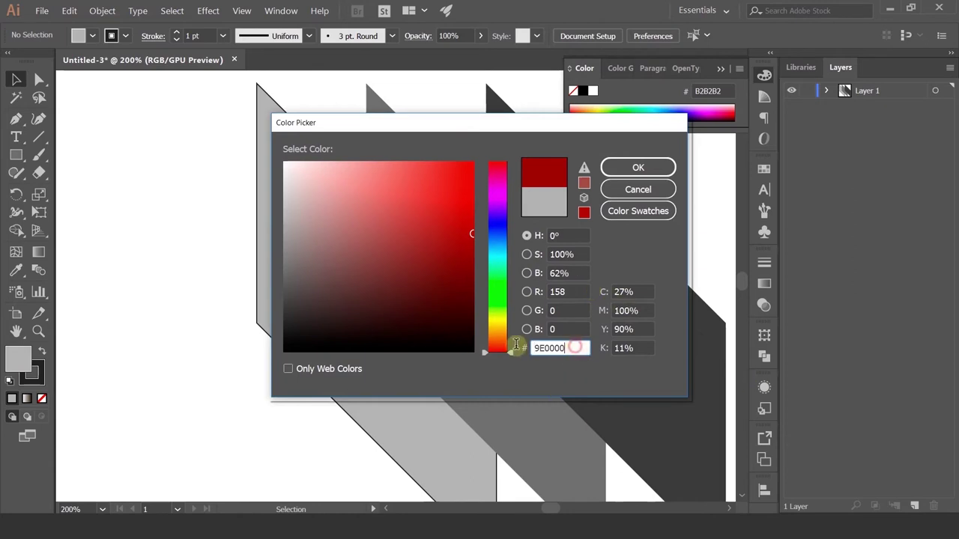
{"action": "left_click_drag", "start_coordinate": [562, 349], "coordinate": [511, 341]}
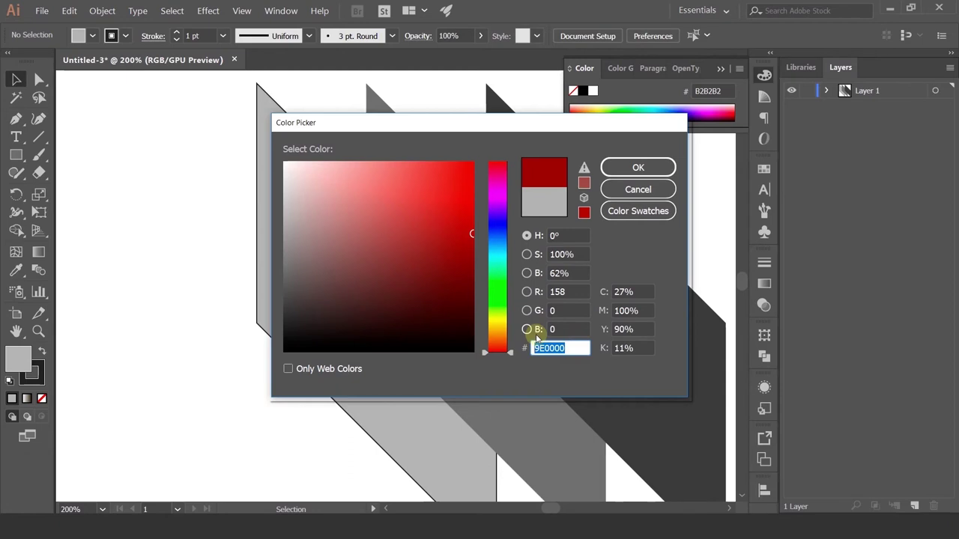
{"action": "mouse_move", "coordinate": [478, 236]}
{"action": "left_mouse_down"}
{"action": "mouse_move", "coordinate": [460, 132]}
{"action": "mouse_move", "coordinate": [478, 203]}
{"action": "mouse_move", "coordinate": [413, 135]}
{"action": "left_mouse_up"}
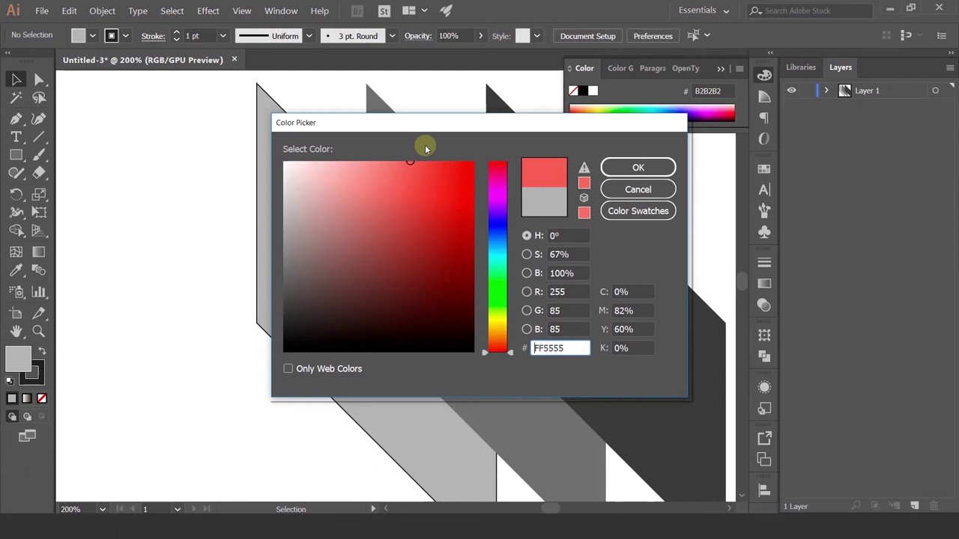
{"action": "double_click", "coordinate": [568, 348]}
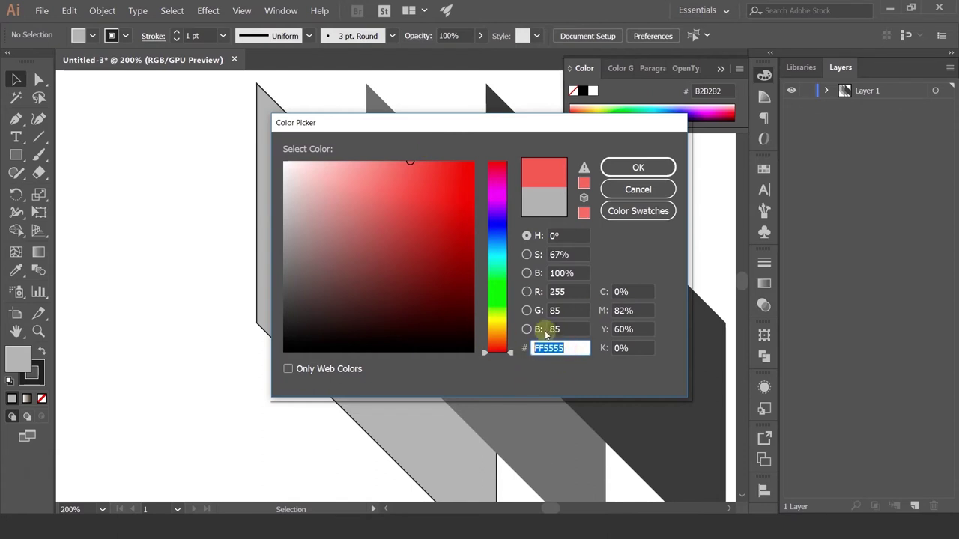
{"action": "left_click", "coordinate": [637, 167]}
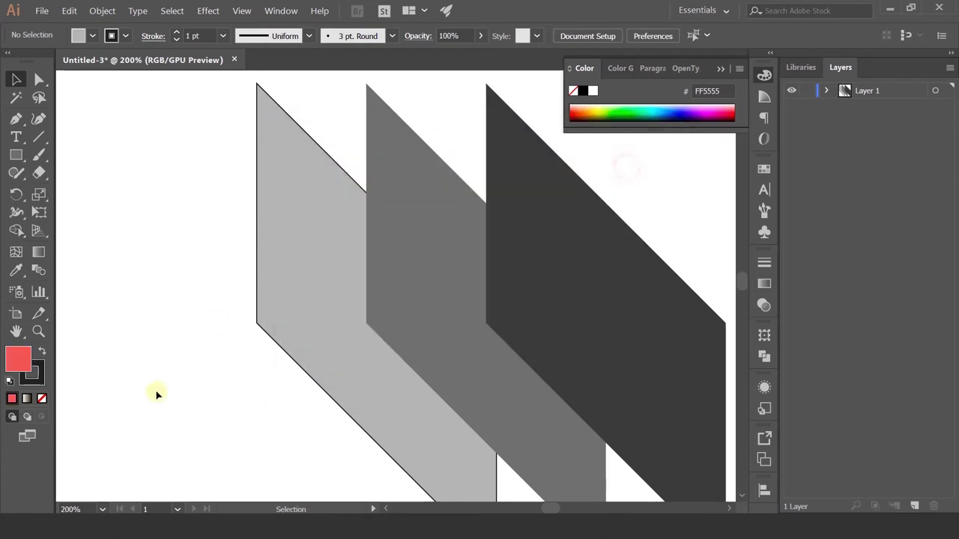
{"action": "left_click", "coordinate": [306, 289]}
{"action": "scroll", "coordinate": [206, 329], "scroll_direction": "down", "scroll_amount": 3}
{"action": "scroll", "coordinate": [236, 253], "scroll_direction": "up", "scroll_amount": 3}
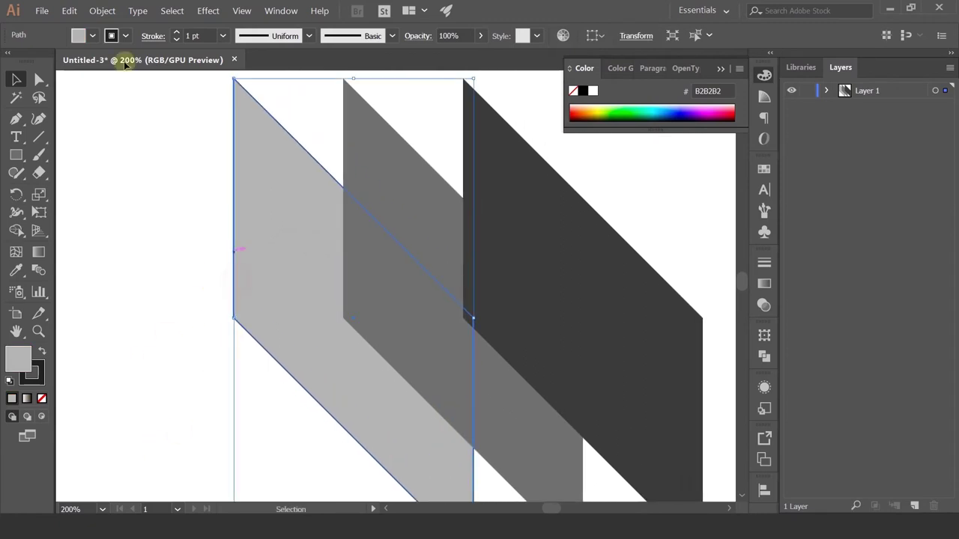
Set the middle parallelogram's stroke to None and fill it with the default white-to-brown linear gradient
{"action": "left_click", "coordinate": [30, 386]}
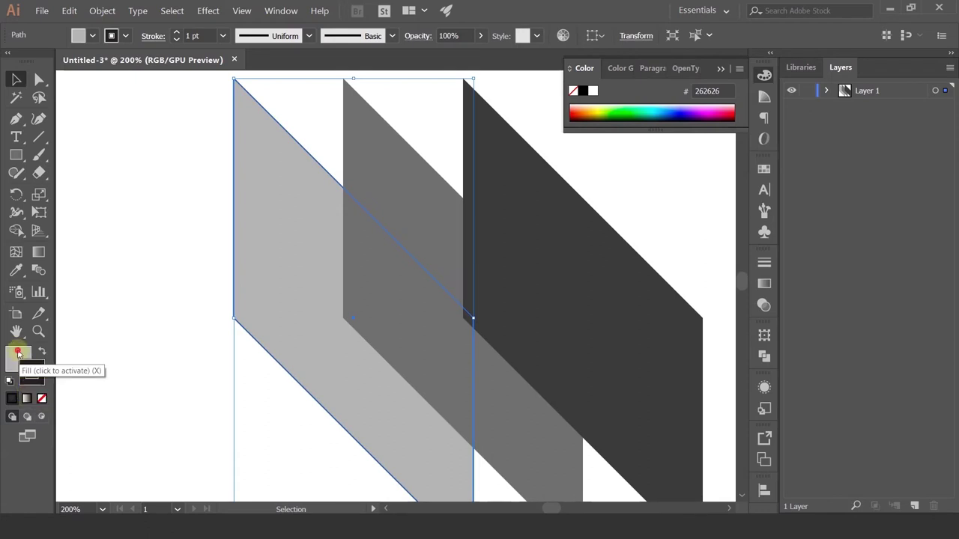
{"action": "left_click", "coordinate": [19, 354]}
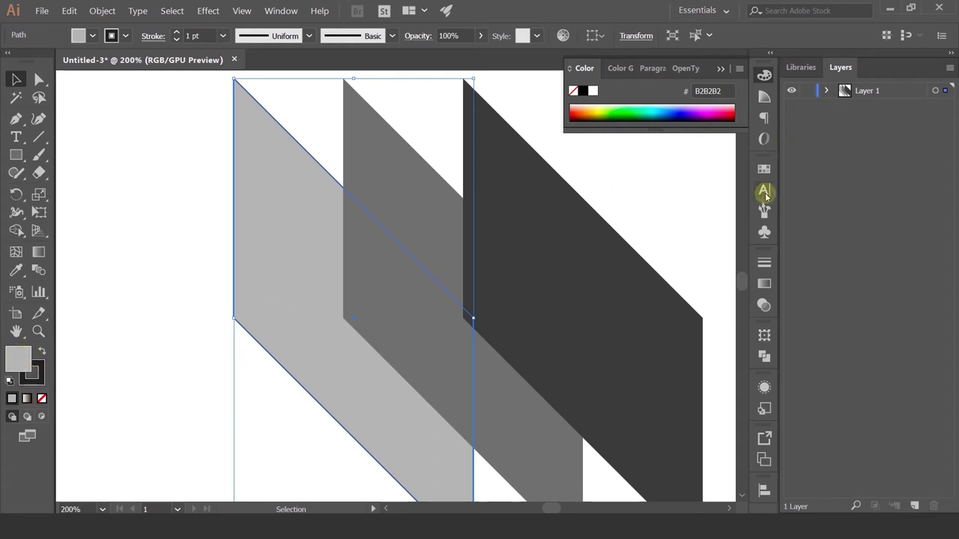
{"action": "left_click", "coordinate": [765, 283]}
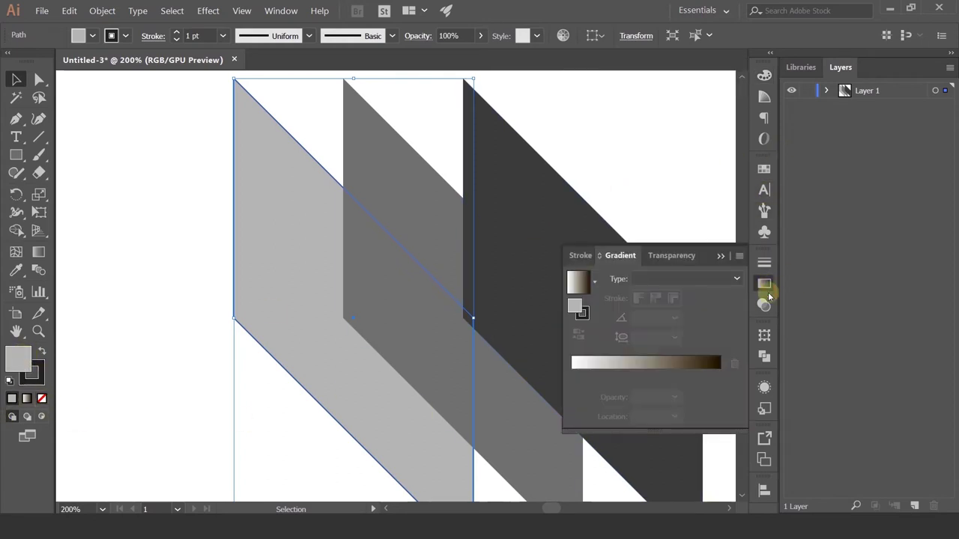
{"action": "left_click_drag", "start_coordinate": [341, 217], "coordinate": [245, 192]}
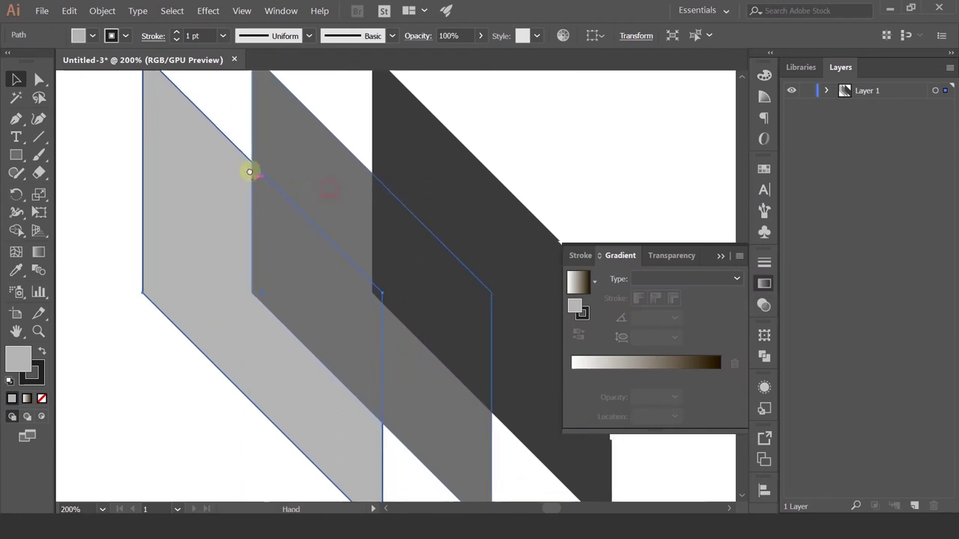
{"action": "left_click", "coordinate": [41, 382]}
{"action": "left_click", "coordinate": [332, 177]}
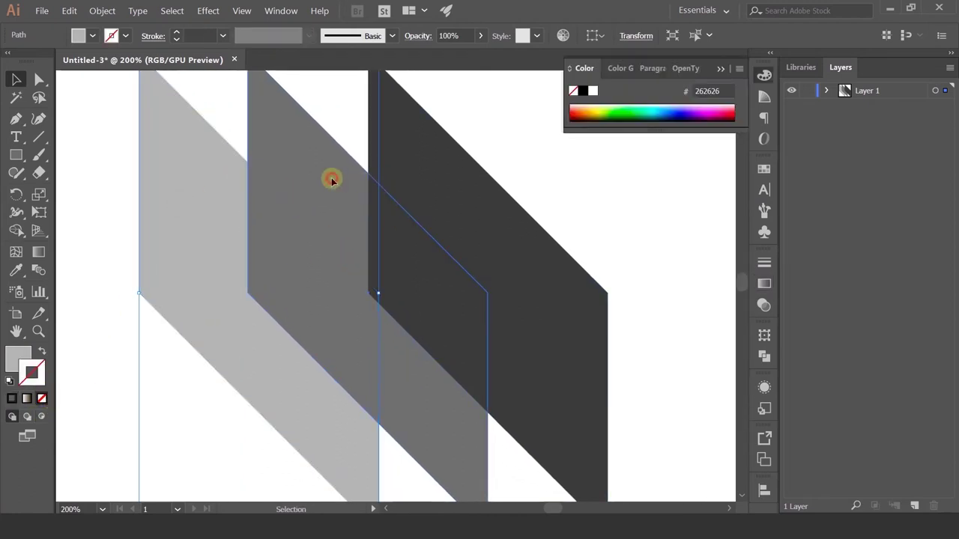
{"action": "left_click", "coordinate": [26, 399]}
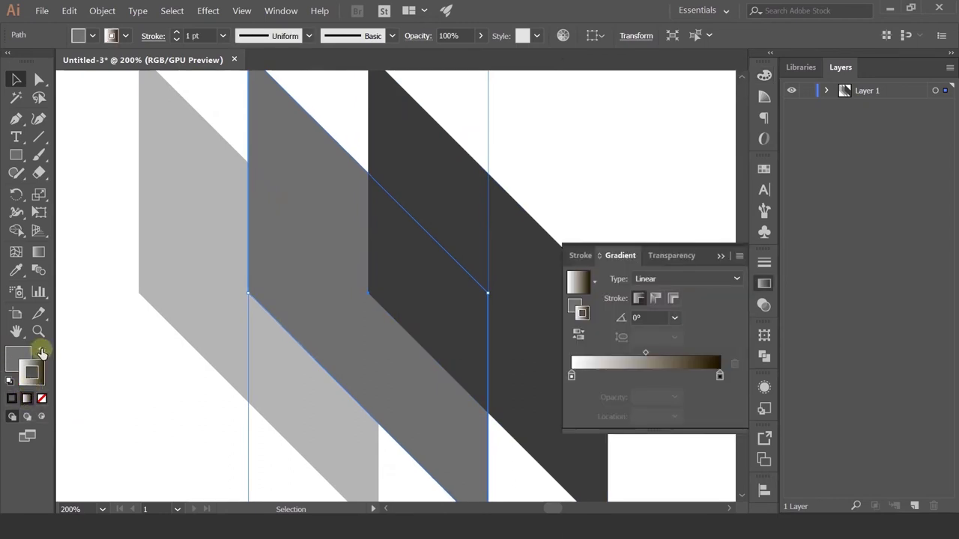
{"action": "left_click", "coordinate": [41, 398]}
{"action": "left_click", "coordinate": [27, 400]}
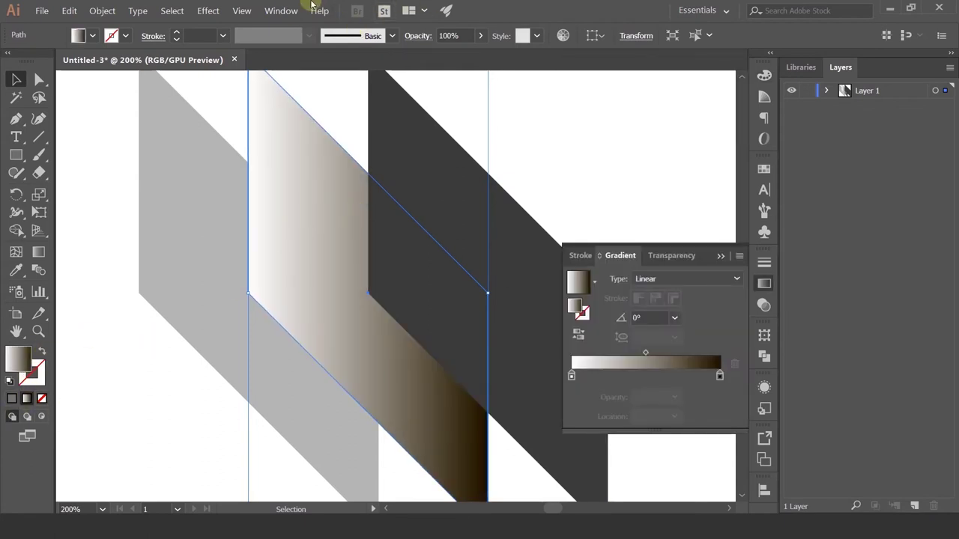
From the Gradient panel presets, try White, Black, then apply Blue Sky to the middle shape
{"action": "left_click", "coordinate": [281, 10]}
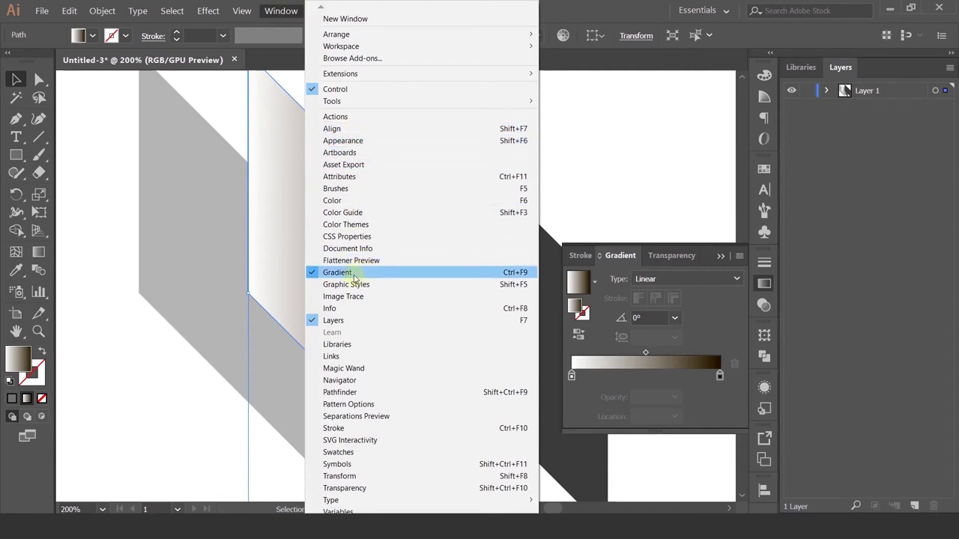
{"action": "left_click", "coordinate": [765, 284]}
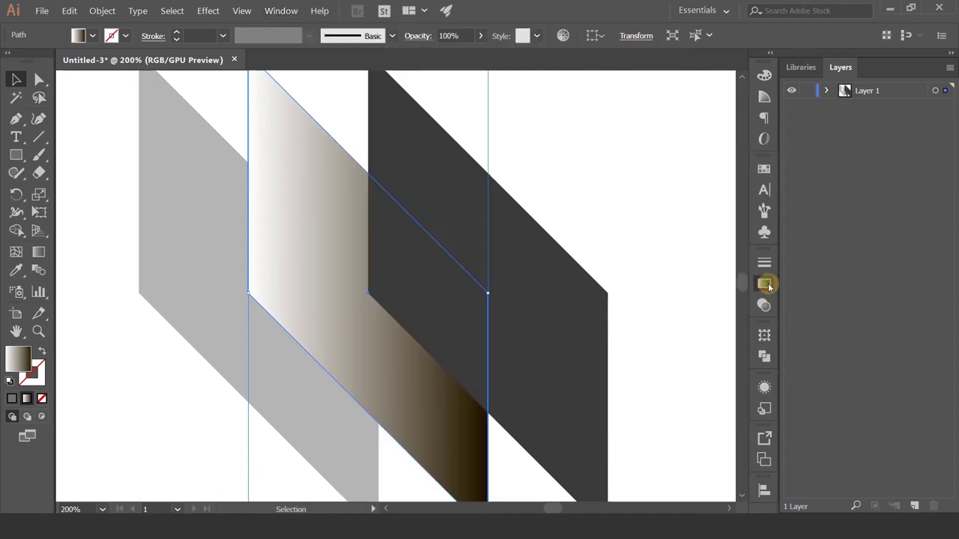
{"action": "left_click", "coordinate": [765, 284]}
{"action": "left_click", "coordinate": [596, 283]}
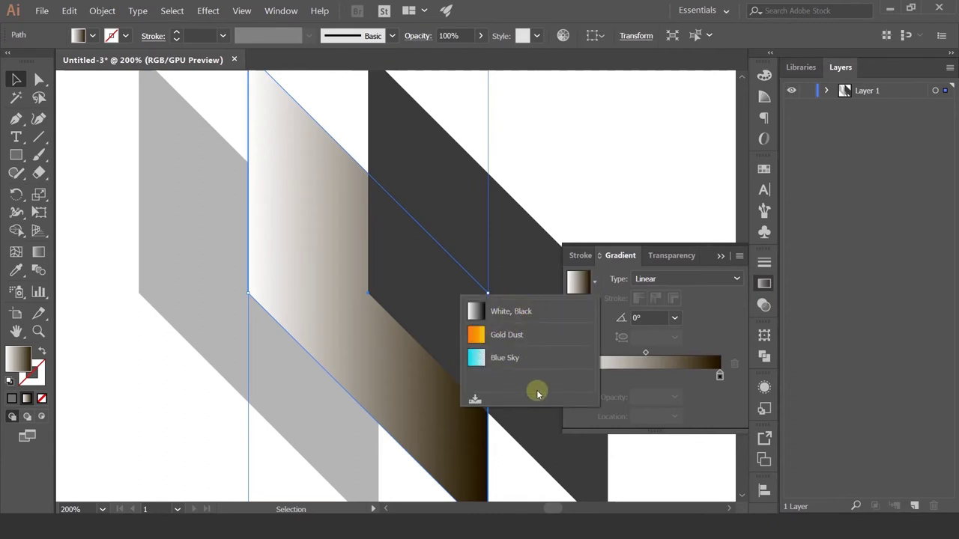
{"action": "left_click", "coordinate": [523, 310]}
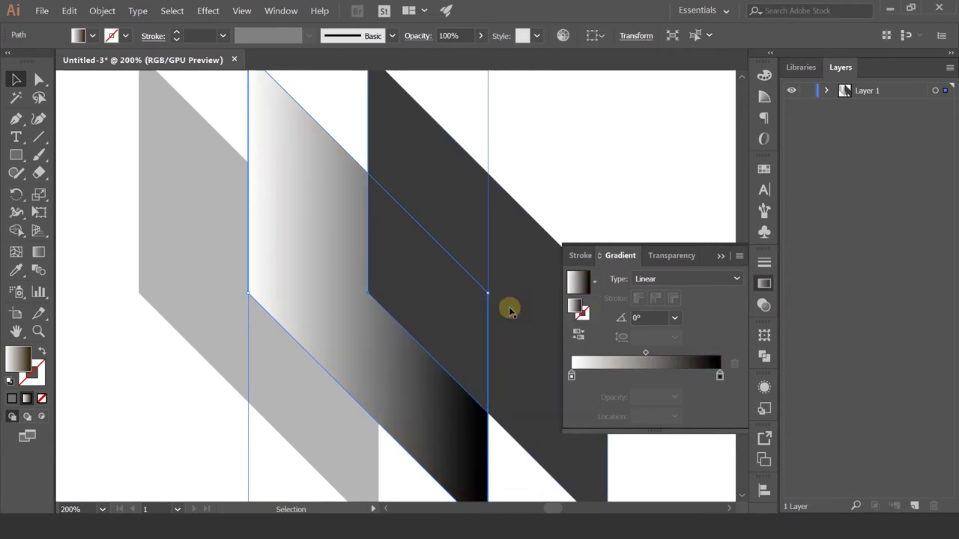
{"action": "left_click", "coordinate": [595, 282]}
{"action": "left_click", "coordinate": [499, 354]}
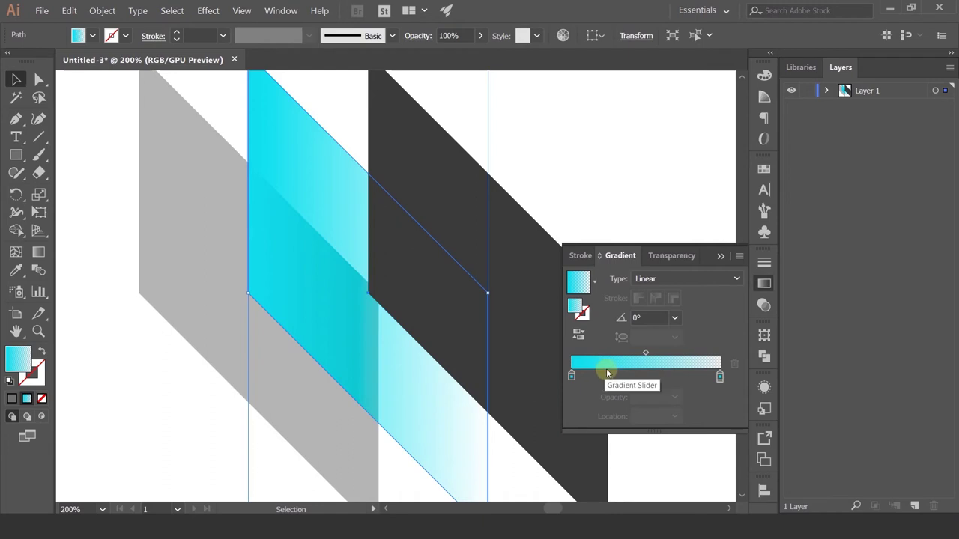
Add a blue-purple colour stop to the gradient and move it toward the middle
{"action": "left_click", "coordinate": [608, 374]}
{"action": "left_click", "coordinate": [690, 375]}
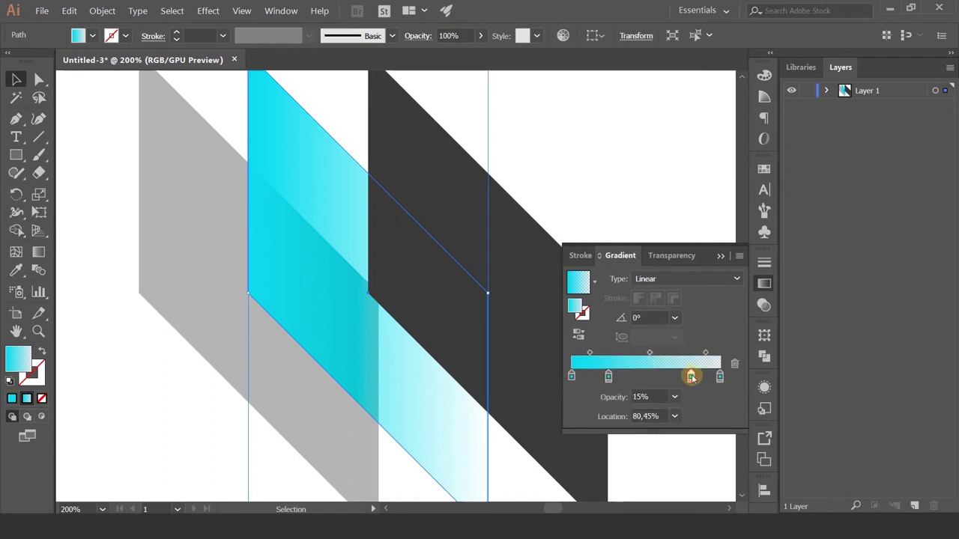
{"action": "left_click", "coordinate": [635, 375]}
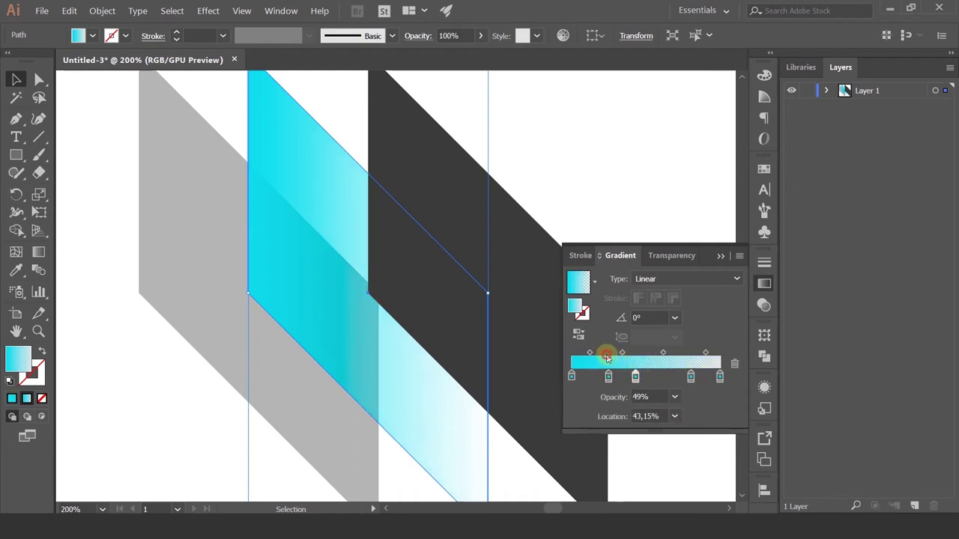
{"action": "key", "text": "ctrl+z"}
{"action": "key", "text": "ctrl+z"}
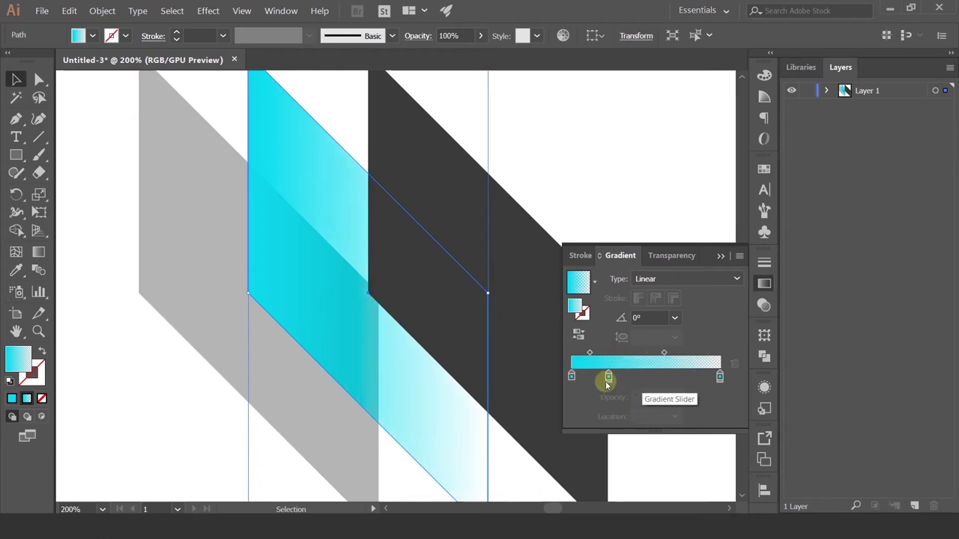
{"action": "double_click", "coordinate": [607, 376]}
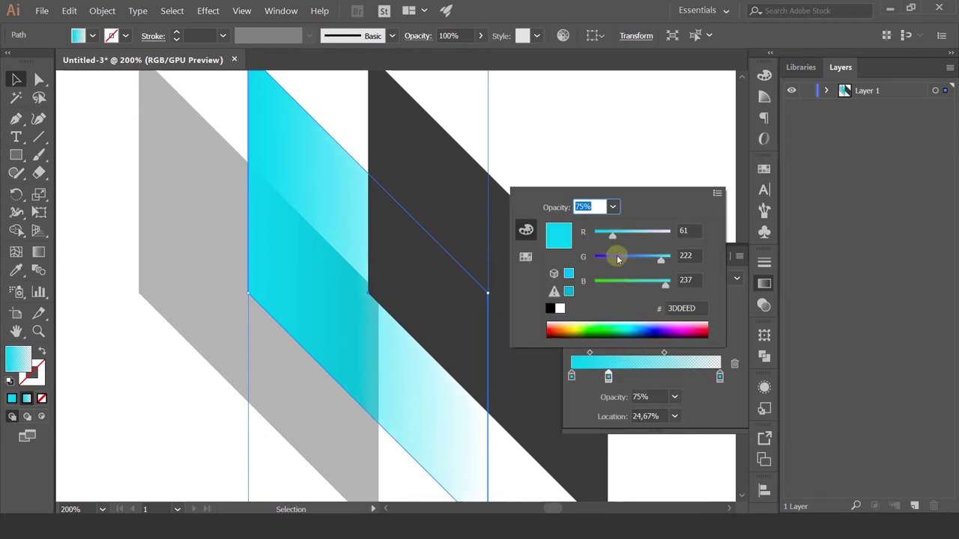
{"action": "left_click_drag", "start_coordinate": [619, 255], "coordinate": [609, 259]}
{"action": "left_click", "coordinate": [652, 283]}
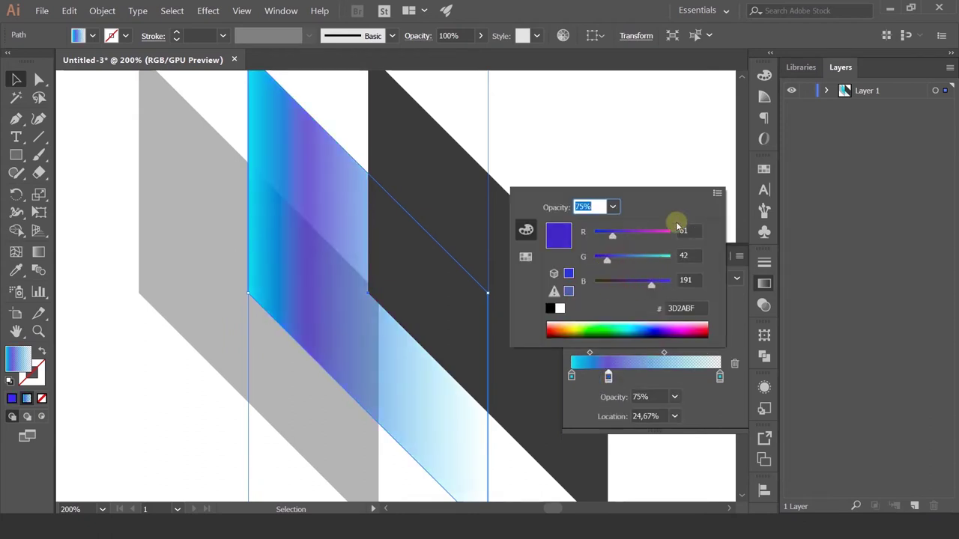
{"action": "left_click", "coordinate": [664, 378]}
{"action": "left_click_drag", "start_coordinate": [609, 377], "coordinate": [658, 377]}
Set the left cyan stop to 50% opacity, shift the midpoint right, and make the gradient Radial
{"action": "double_click", "coordinate": [572, 377]}
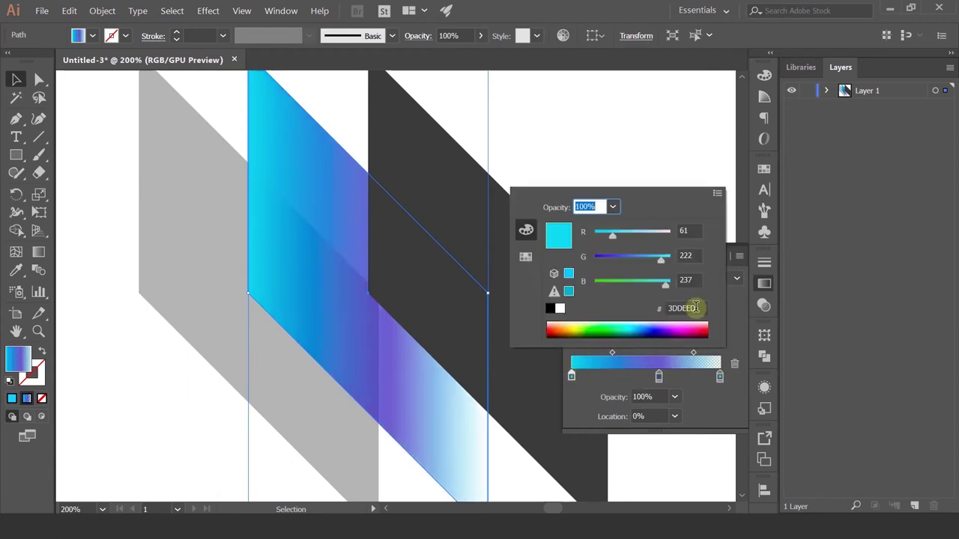
{"action": "left_click", "coordinate": [711, 398]}
{"action": "left_click", "coordinate": [675, 416]}
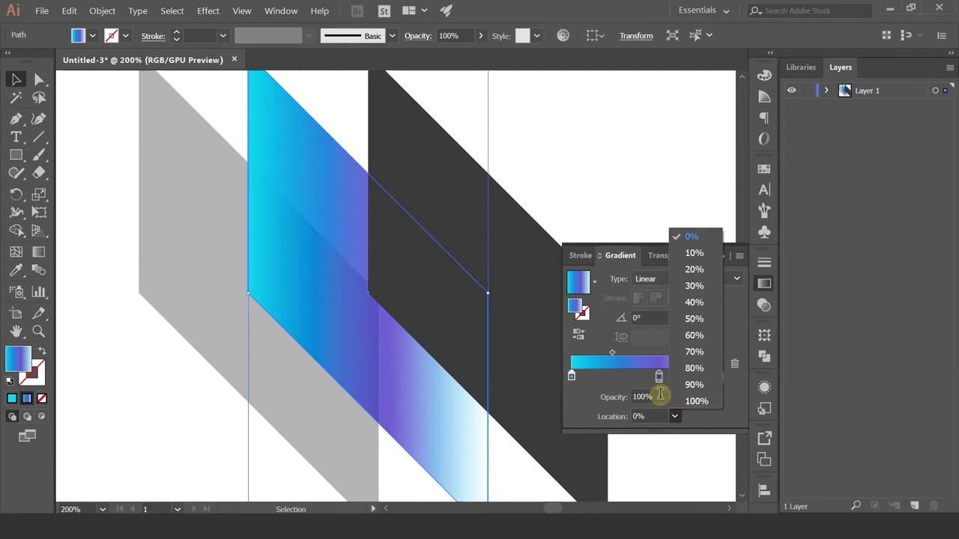
{"action": "left_click", "coordinate": [674, 396]}
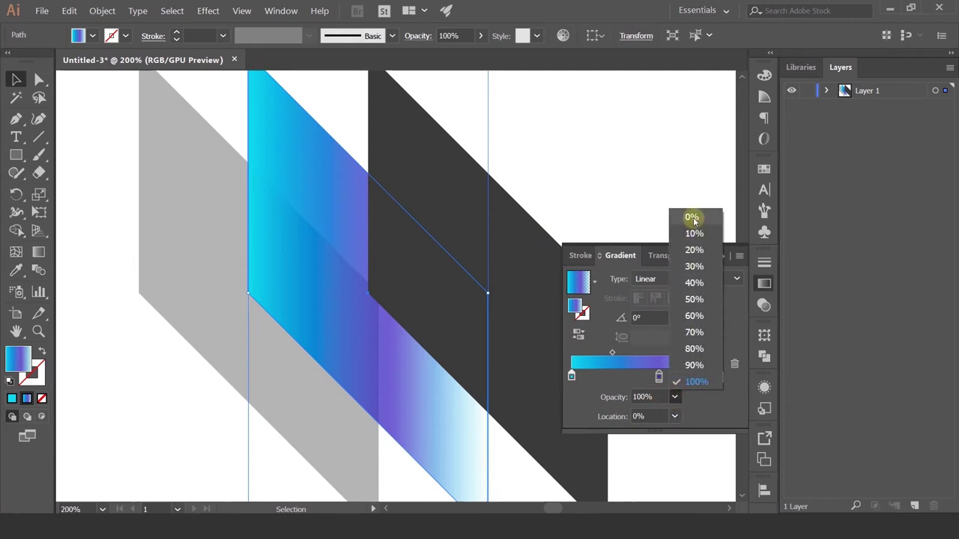
{"action": "left_click", "coordinate": [695, 300]}
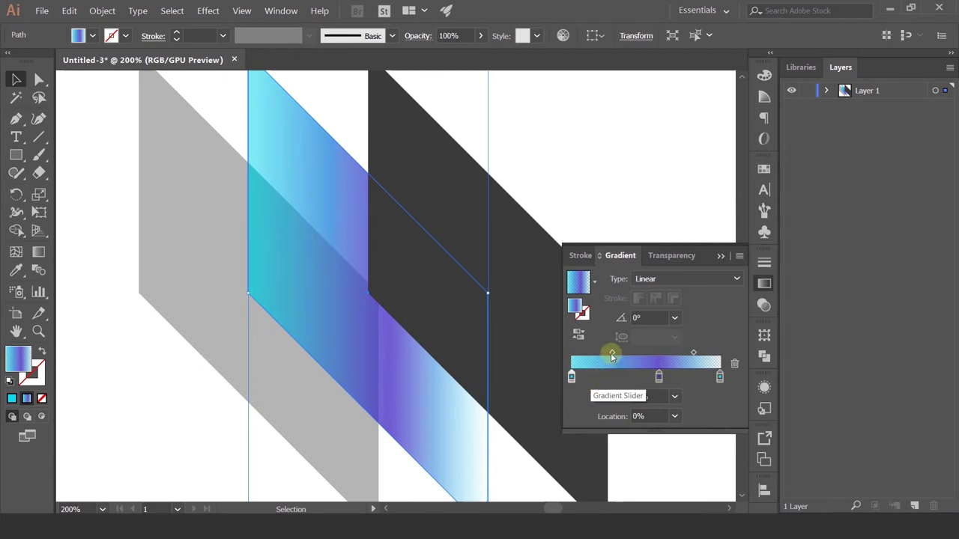
{"action": "mouse_move", "coordinate": [612, 353]}
{"action": "left_mouse_down"}
{"action": "mouse_move", "coordinate": [639, 357]}
{"action": "mouse_move", "coordinate": [560, 349]}
{"action": "mouse_move", "coordinate": [637, 353]}
{"action": "mouse_move", "coordinate": [615, 353]}
{"action": "left_mouse_up"}
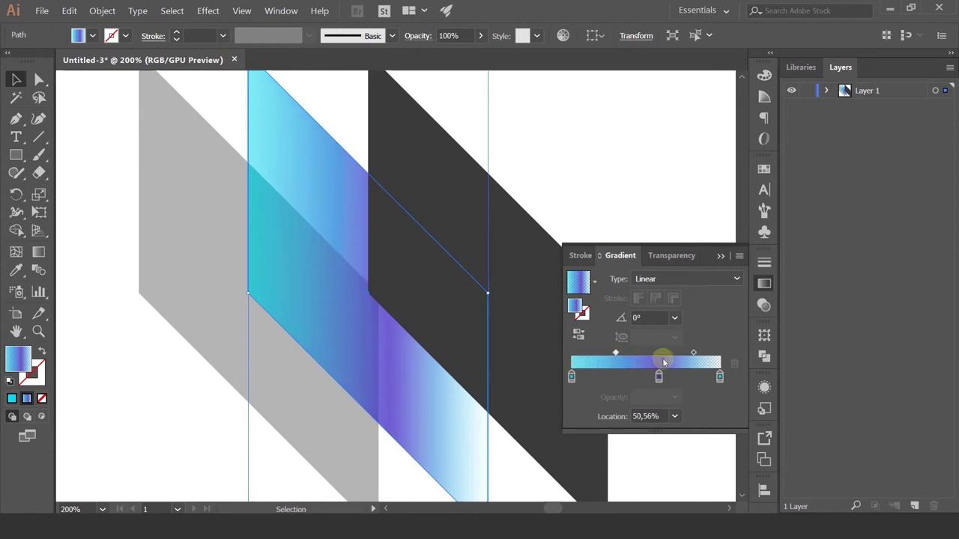
{"action": "left_click", "coordinate": [643, 278]}
{"action": "left_click", "coordinate": [658, 312]}
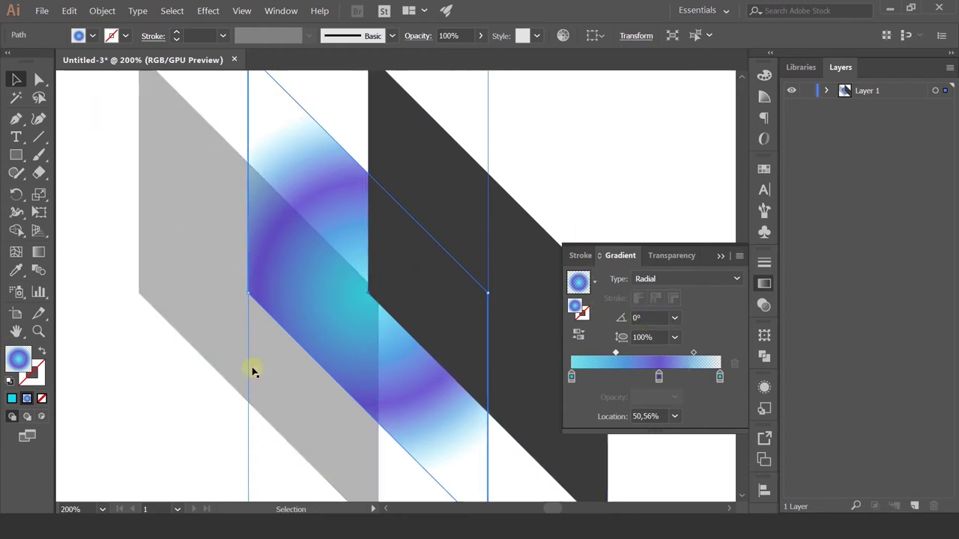
With the Gradient tool, drag the radial gradient diagonally from the shape's top-left corner toward bottom-right
{"action": "left_click", "coordinate": [39, 251]}
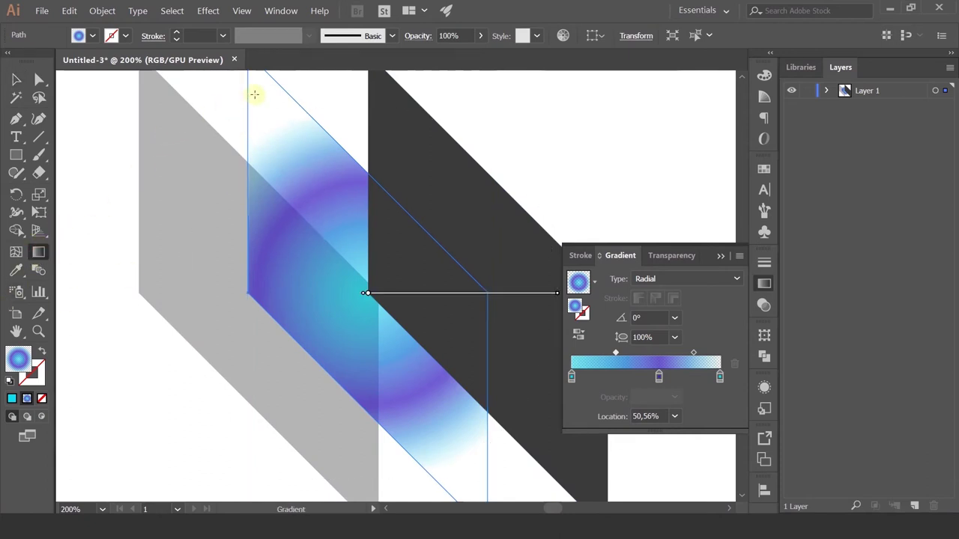
{"action": "left_click_drag", "start_coordinate": [206, 93], "coordinate": [388, 274]}
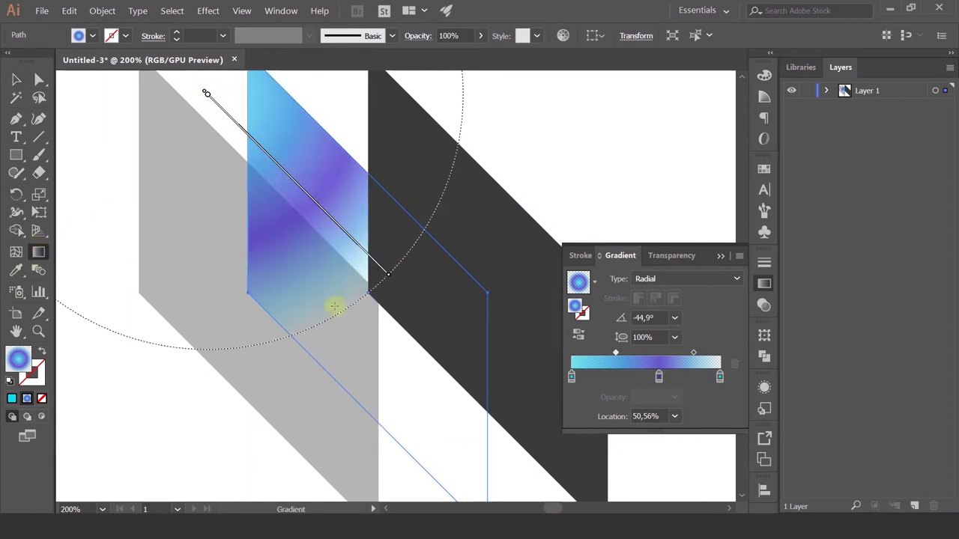
{"action": "left_click_drag", "start_coordinate": [388, 275], "coordinate": [494, 381]}
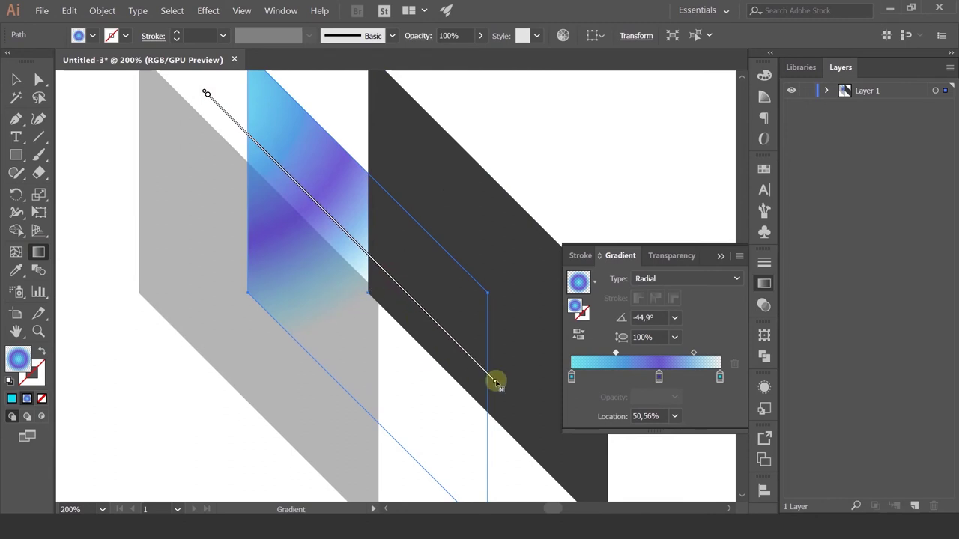
{"action": "key", "text": "ctrl+minus"}
{"action": "mouse_move", "coordinate": [257, 139]}
{"action": "left_mouse_down"}
{"action": "mouse_move", "coordinate": [296, 163]}
{"action": "mouse_move", "coordinate": [300, 136]}
{"action": "left_mouse_up"}
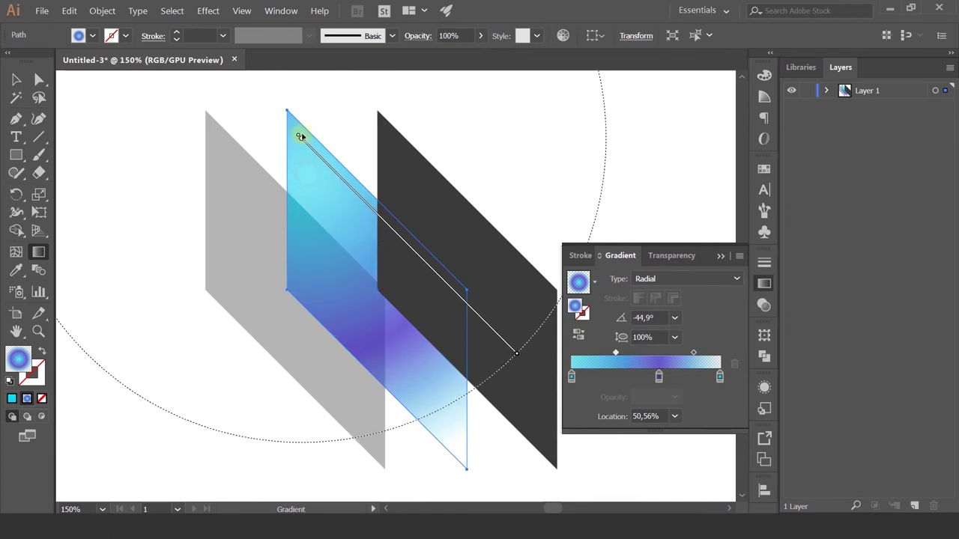
Move the purple stop slightly and reverse the gradient's colour order
{"action": "mouse_move", "coordinate": [659, 377]}
{"action": "left_mouse_down"}
{"action": "mouse_move", "coordinate": [649, 377]}
{"action": "mouse_move", "coordinate": [702, 353]}
{"action": "left_mouse_up"}
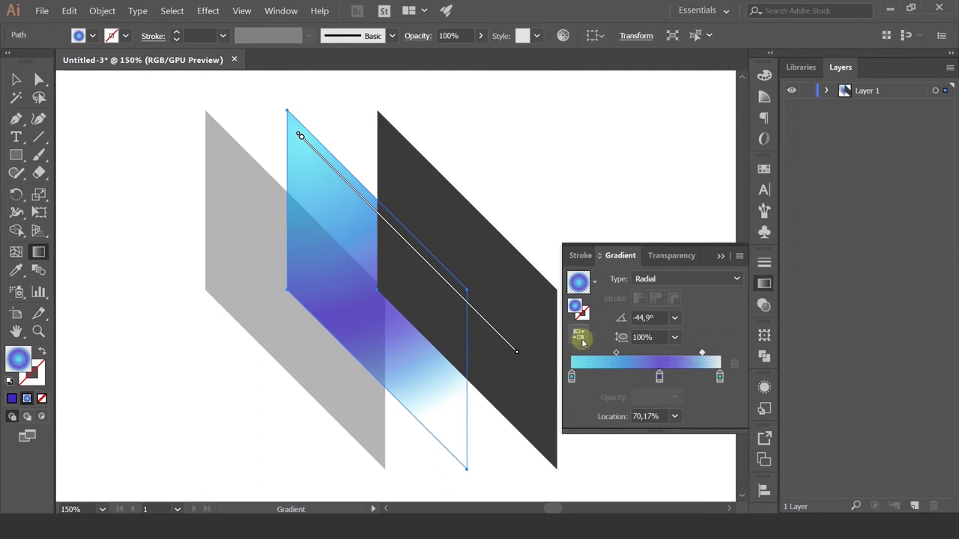
{"action": "left_click", "coordinate": [579, 336]}
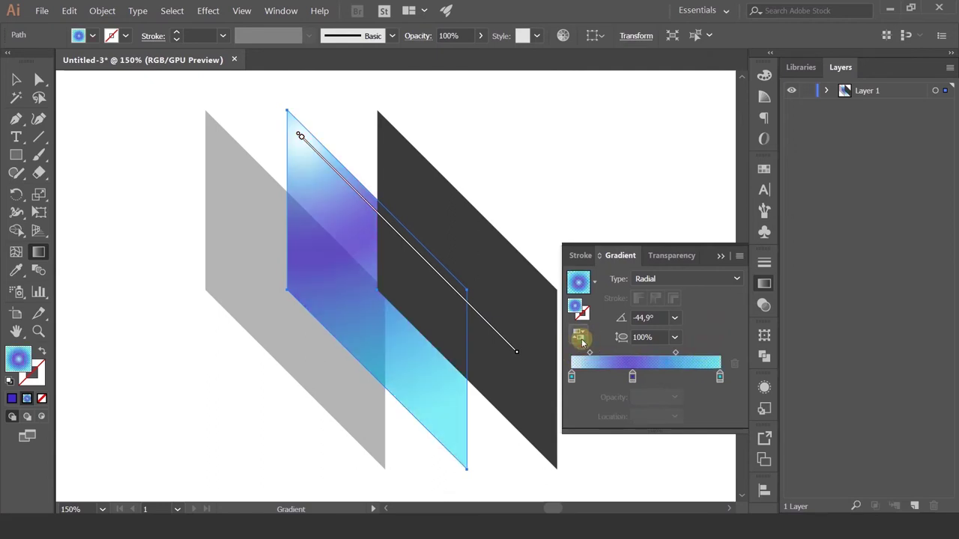
{"action": "left_click", "coordinate": [582, 341]}
{"action": "left_click", "coordinate": [582, 340]}
{"action": "left_click", "coordinate": [582, 341]}
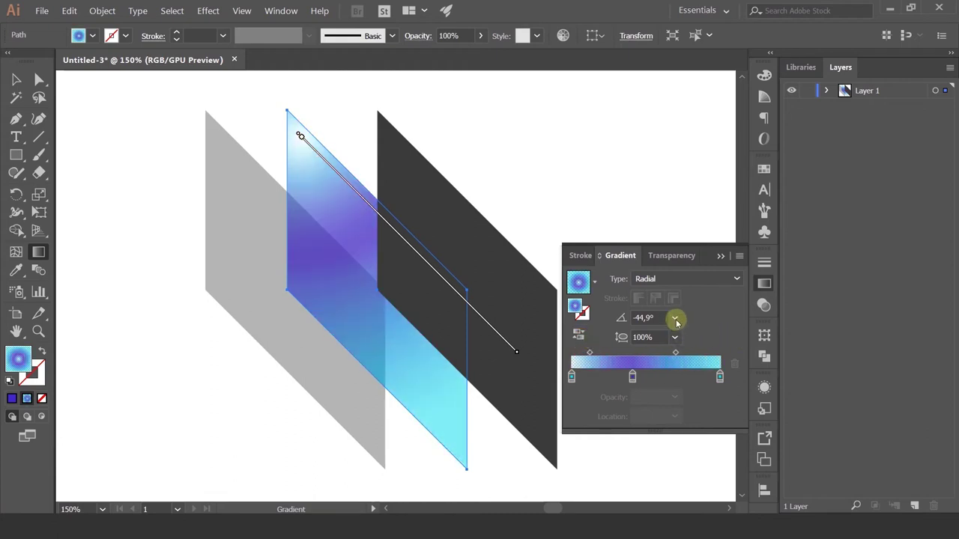
{"action": "left_click", "coordinate": [676, 319]}
Move the gradient from the fill to a thick outline stroke and angle it across the frame
{"action": "left_click", "coordinate": [704, 330]}
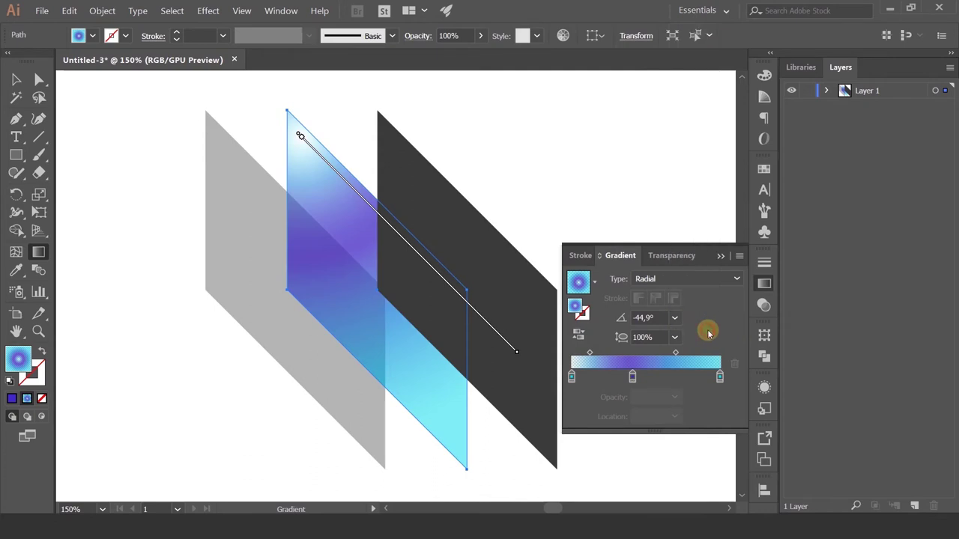
{"action": "left_click", "coordinate": [42, 352]}
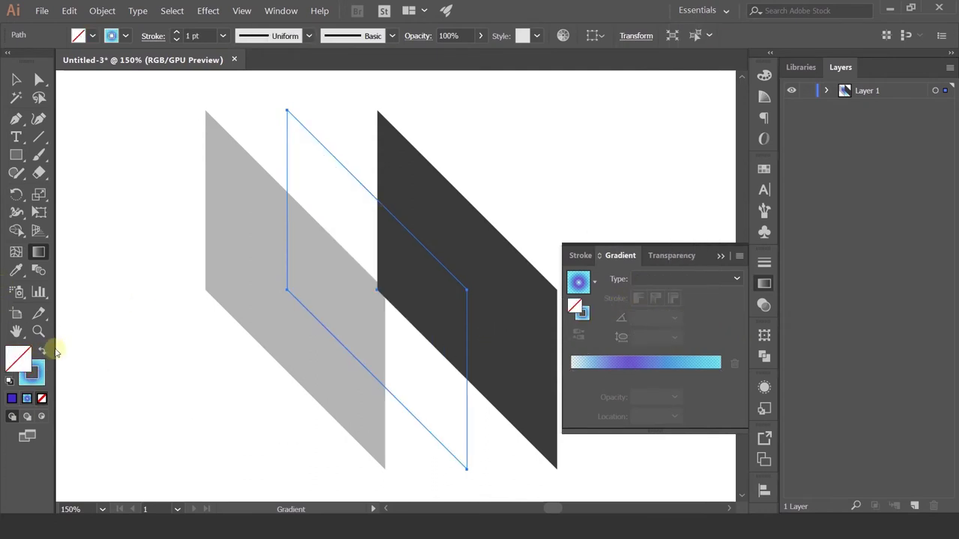
{"action": "left_click", "coordinate": [197, 36]}
{"action": "scroll", "coordinate": [202, 36], "scroll_direction": "up", "scroll_amount": 8}
{"action": "scroll", "coordinate": [202, 36], "scroll_direction": "up", "scroll_amount": 11}
{"action": "scroll", "coordinate": [202, 36], "scroll_direction": "up", "scroll_amount": 7}
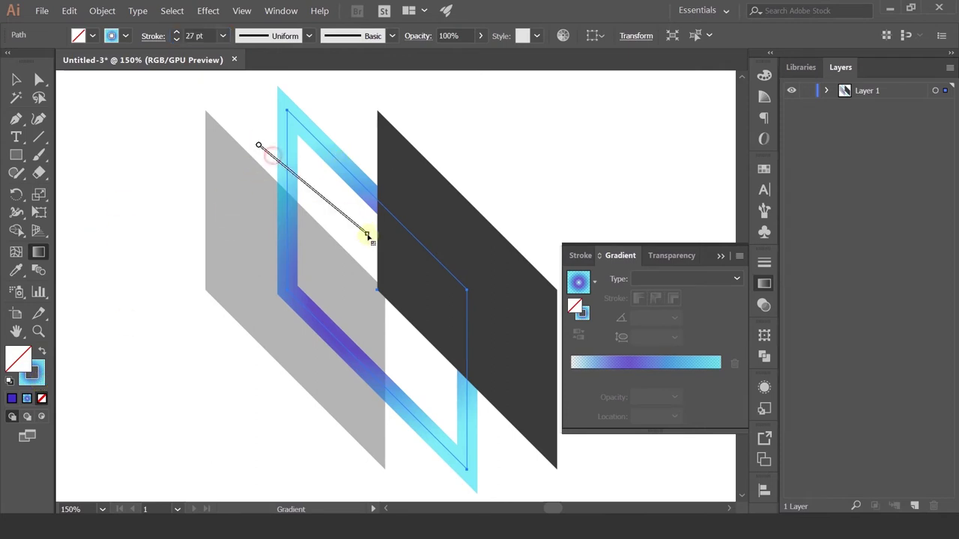
{"action": "left_click_drag", "start_coordinate": [258, 143], "coordinate": [368, 231]}
Recolour the gradient's middle stop to deeper blue #1B90BF at 75% opacity
{"action": "left_click", "coordinate": [33, 382]}
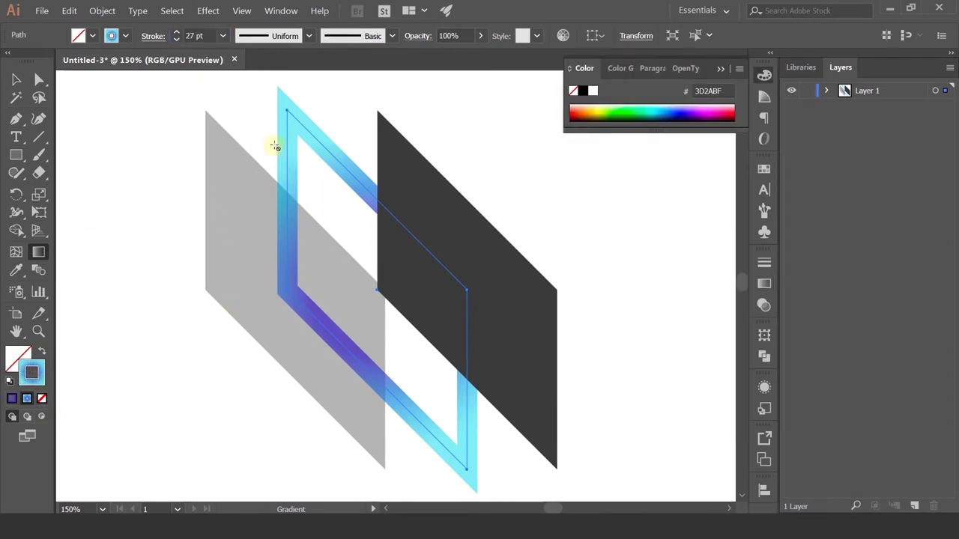
{"action": "left_click", "coordinate": [764, 283]}
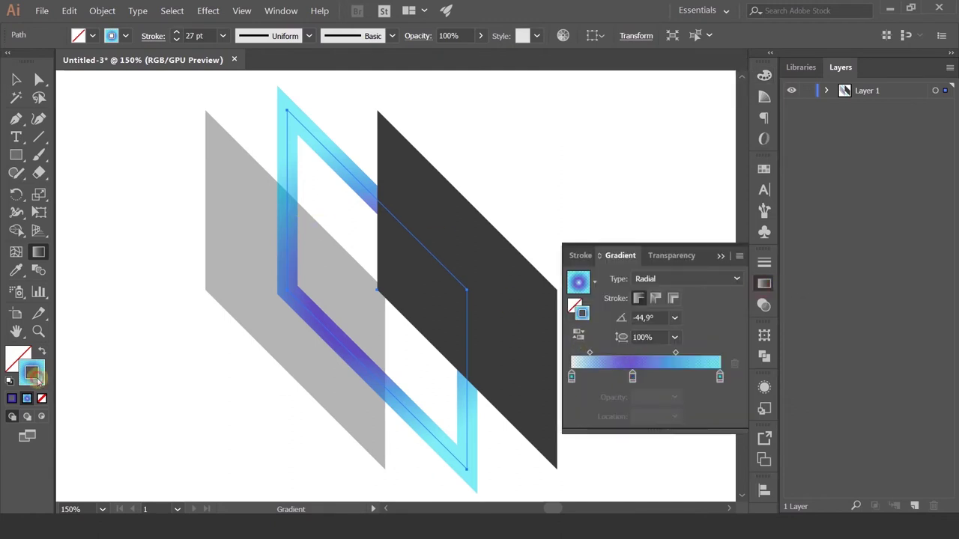
{"action": "mouse_move", "coordinate": [633, 376]}
{"action": "left_mouse_down"}
{"action": "mouse_move", "coordinate": [682, 378]}
{"action": "mouse_move", "coordinate": [635, 377]}
{"action": "left_mouse_up"}
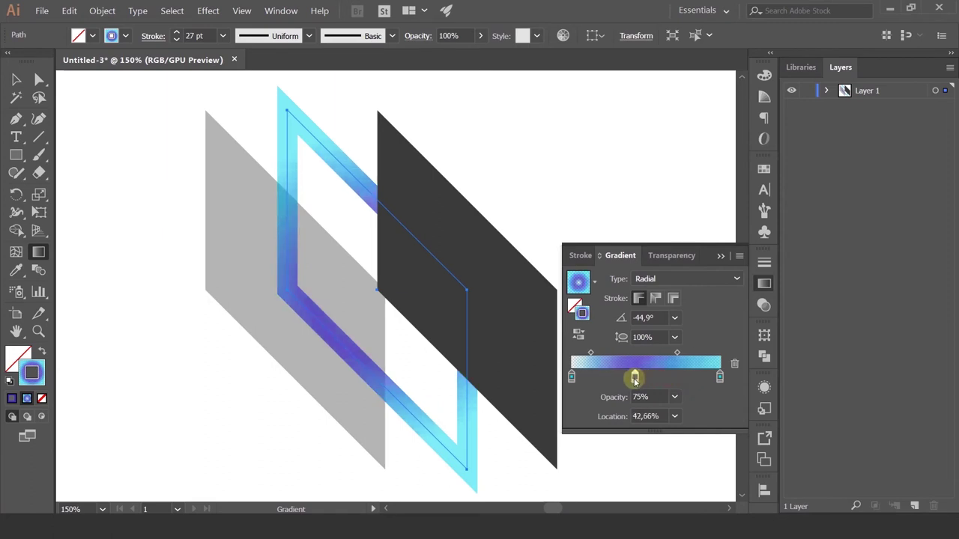
{"action": "double_click", "coordinate": [635, 378]}
{"action": "mouse_move", "coordinate": [618, 256]}
{"action": "left_mouse_down"}
{"action": "mouse_move", "coordinate": [651, 255]}
{"action": "mouse_move", "coordinate": [637, 257]}
{"action": "mouse_move", "coordinate": [641, 238]}
{"action": "left_mouse_up"}
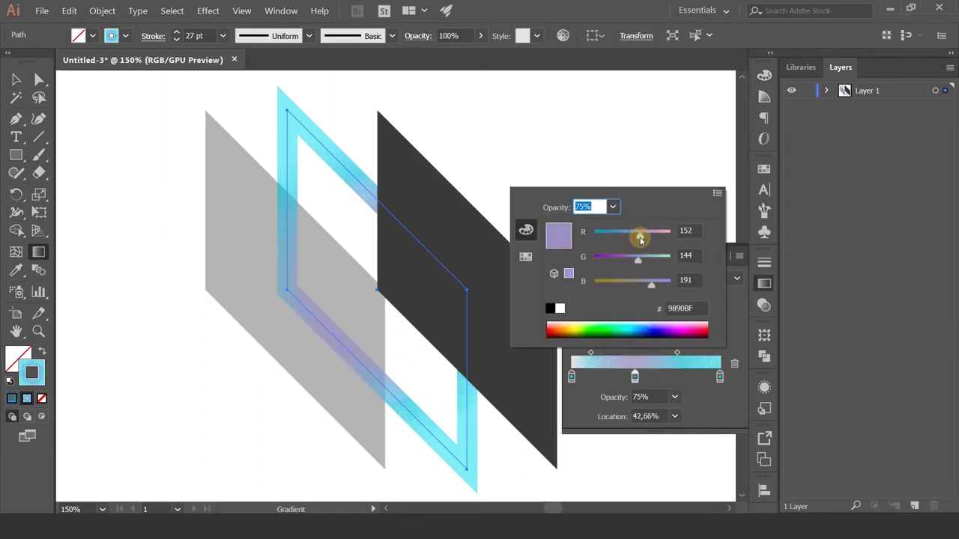
{"action": "left_click", "coordinate": [602, 232]}
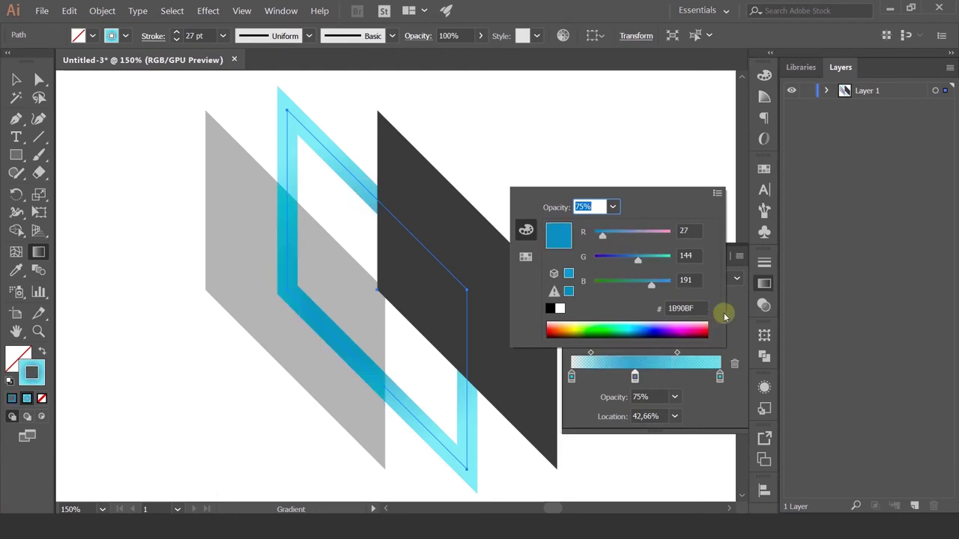
{"action": "left_click", "coordinate": [724, 317]}
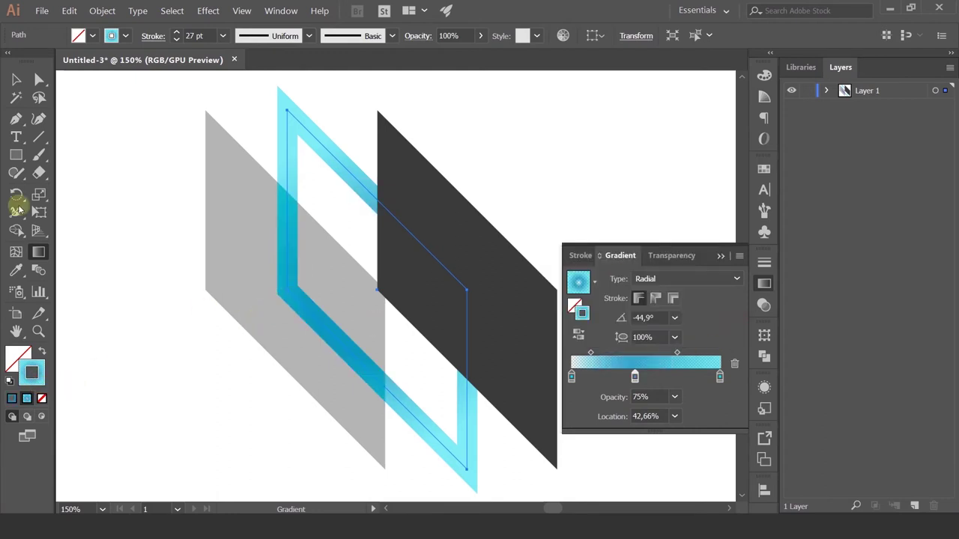
{"action": "left_click", "coordinate": [15, 80]}
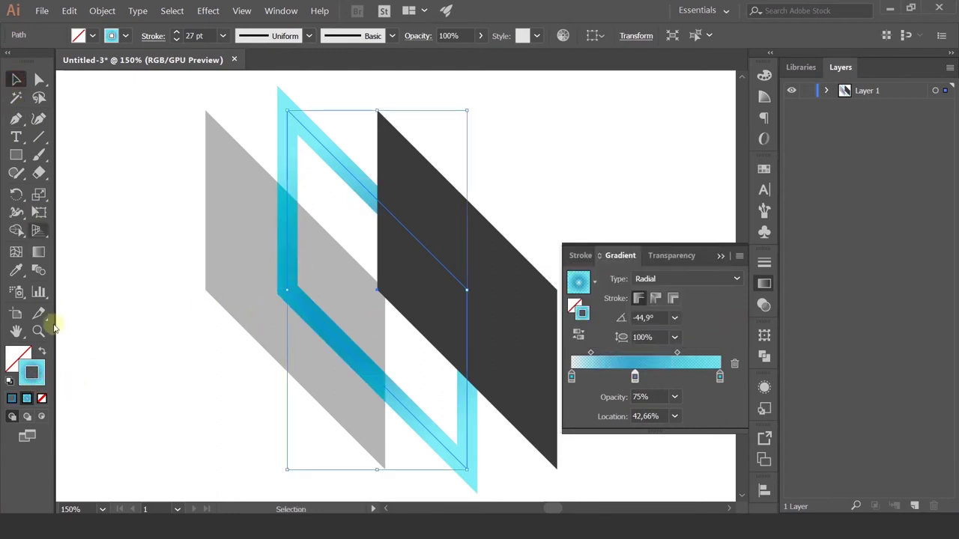
{"action": "left_click", "coordinate": [10, 400]}
{"action": "left_click", "coordinate": [27, 400]}
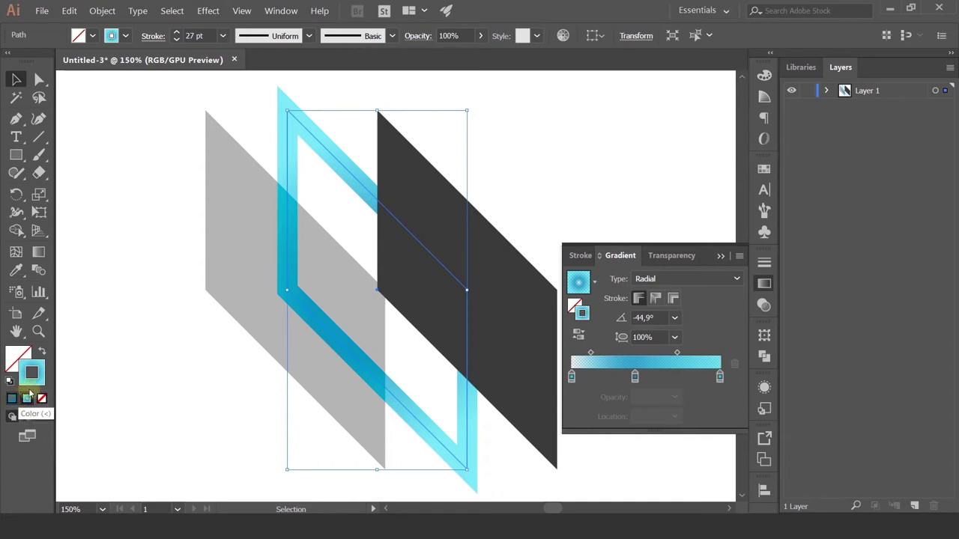
{"action": "double_click", "coordinate": [31, 382]}
{"action": "left_click", "coordinate": [377, 168]}
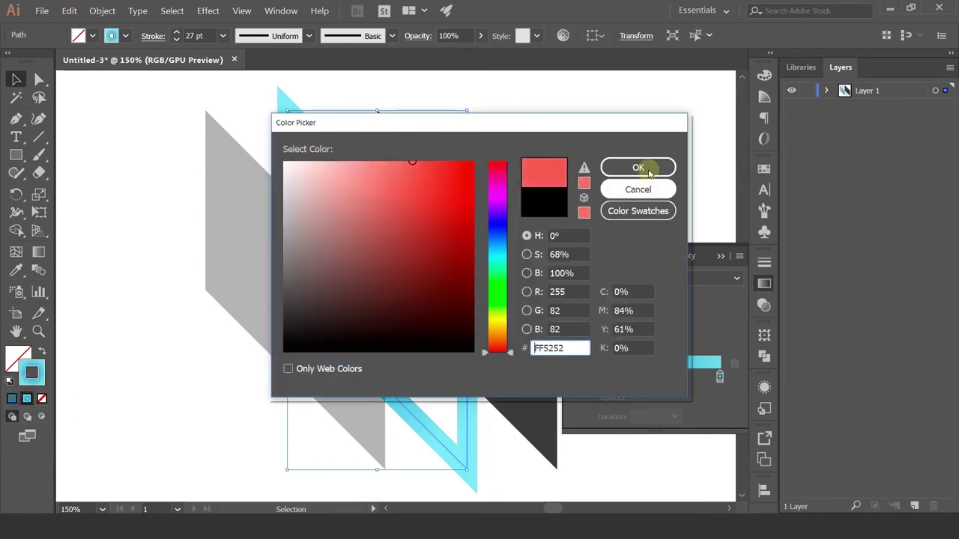
{"action": "left_click", "coordinate": [645, 168]}
{"action": "left_click", "coordinate": [27, 399]}
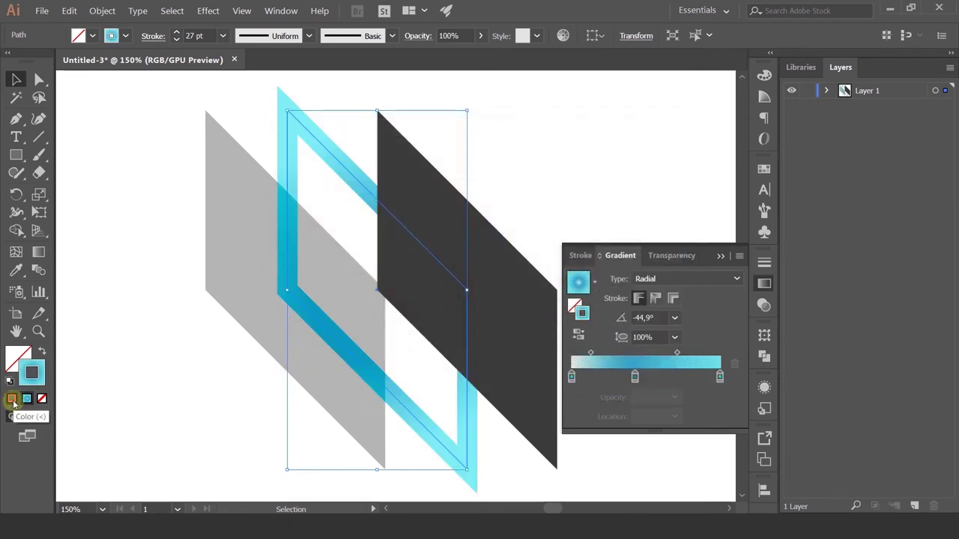
{"action": "left_click", "coordinate": [12, 402]}
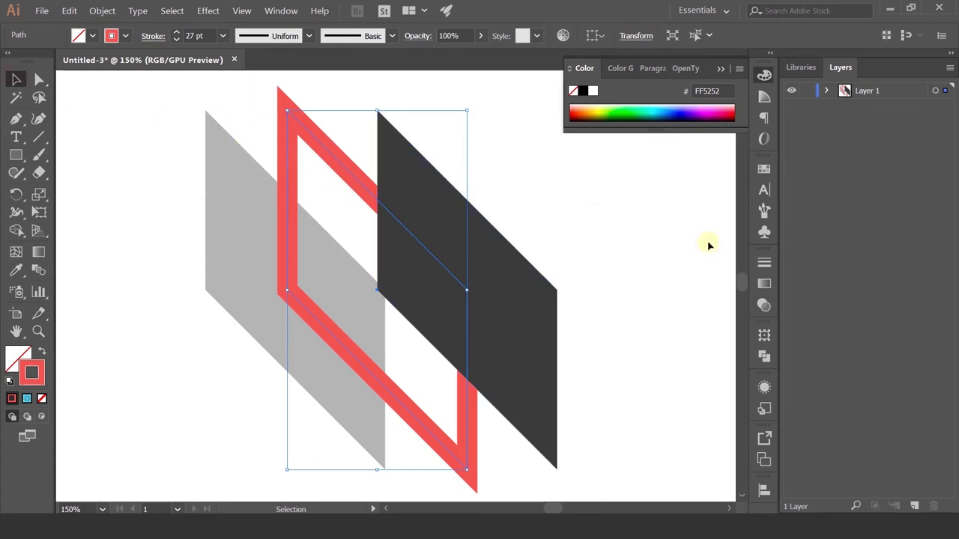
{"action": "left_click", "coordinate": [764, 283]}
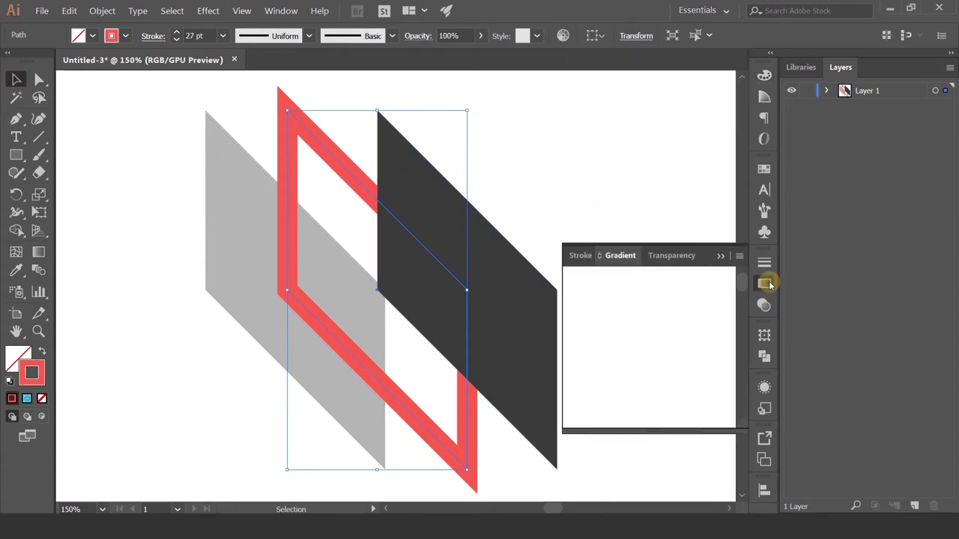
{"action": "left_click", "coordinate": [671, 256]}
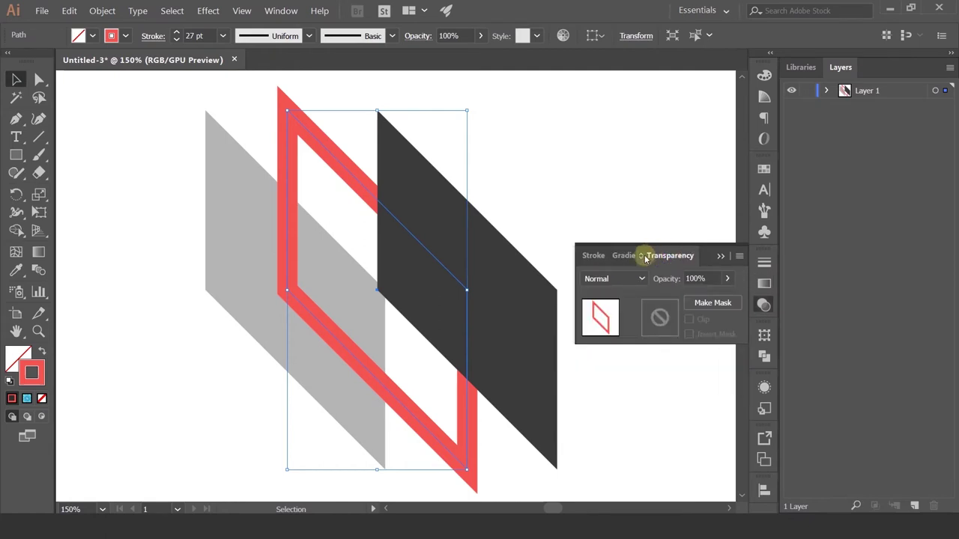
{"action": "key", "text": "period"}
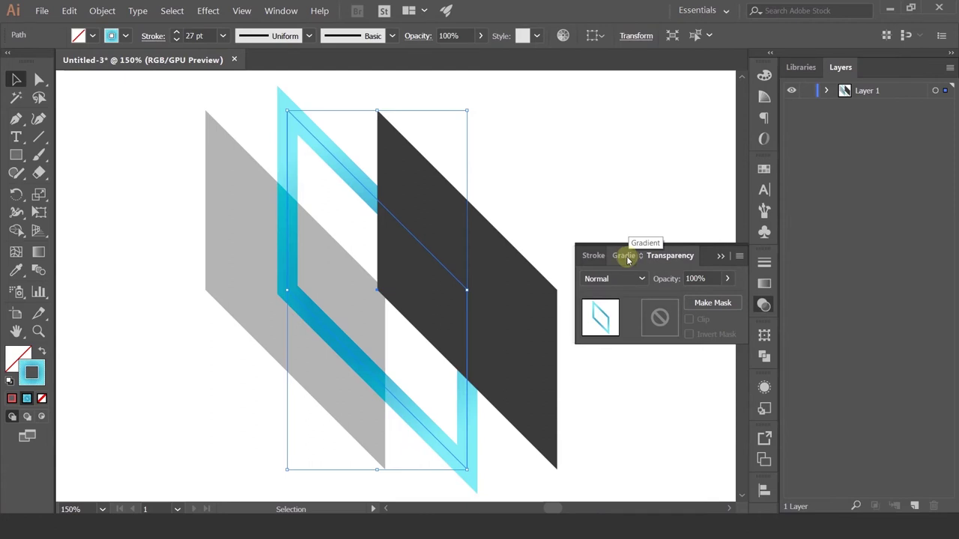
Set the cyan frame's blend mode to Luminosity in the Transparency panel
{"action": "left_click", "coordinate": [624, 256]}
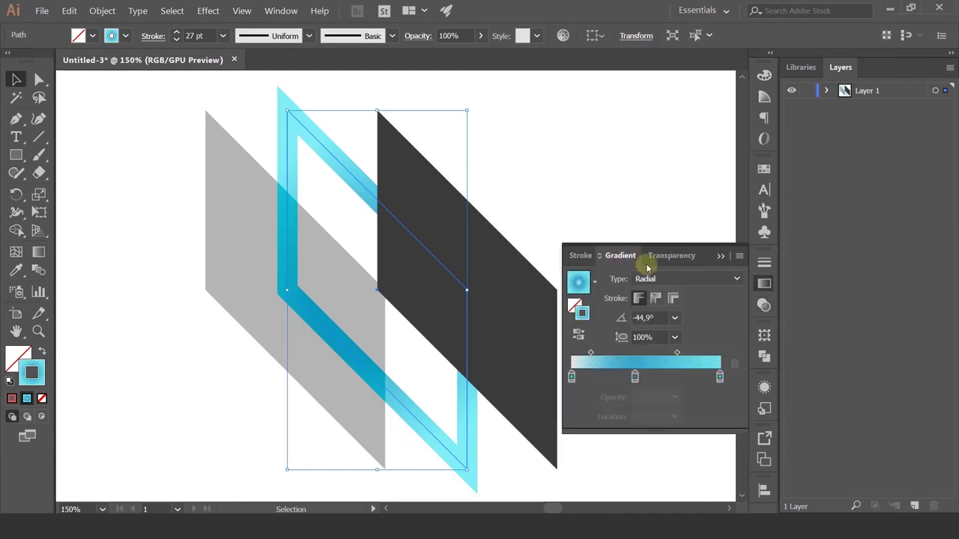
{"action": "left_click", "coordinate": [670, 255]}
{"action": "left_click", "coordinate": [597, 279]}
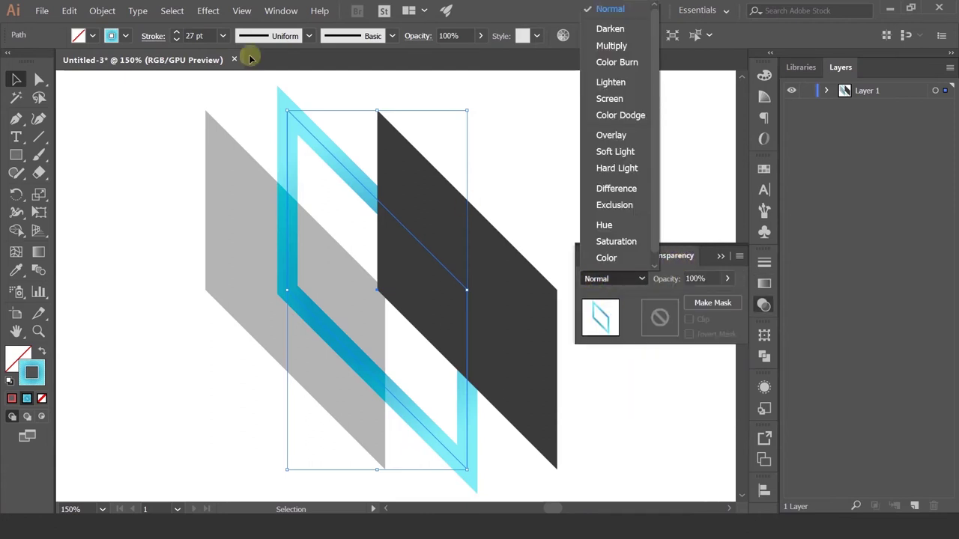
{"action": "left_click", "coordinate": [282, 12]}
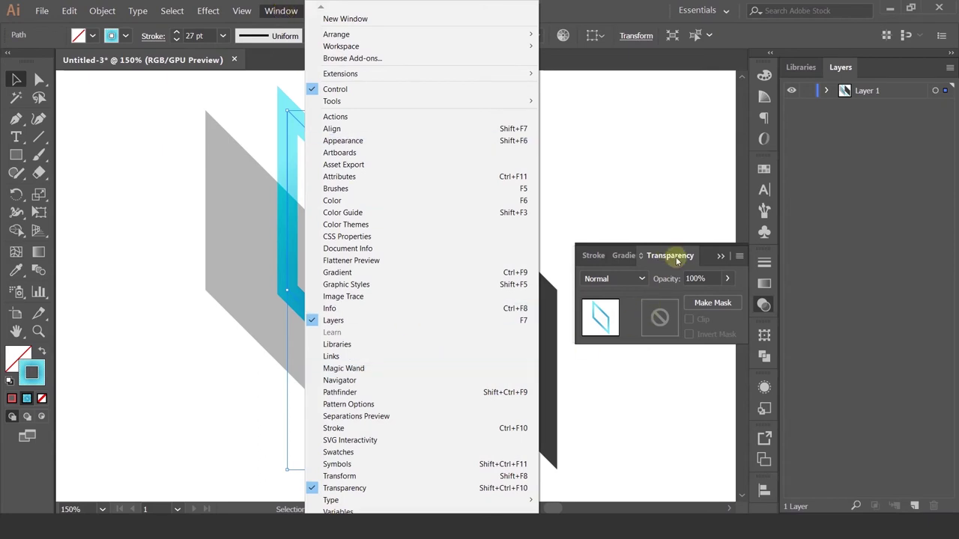
{"action": "left_click", "coordinate": [621, 278]}
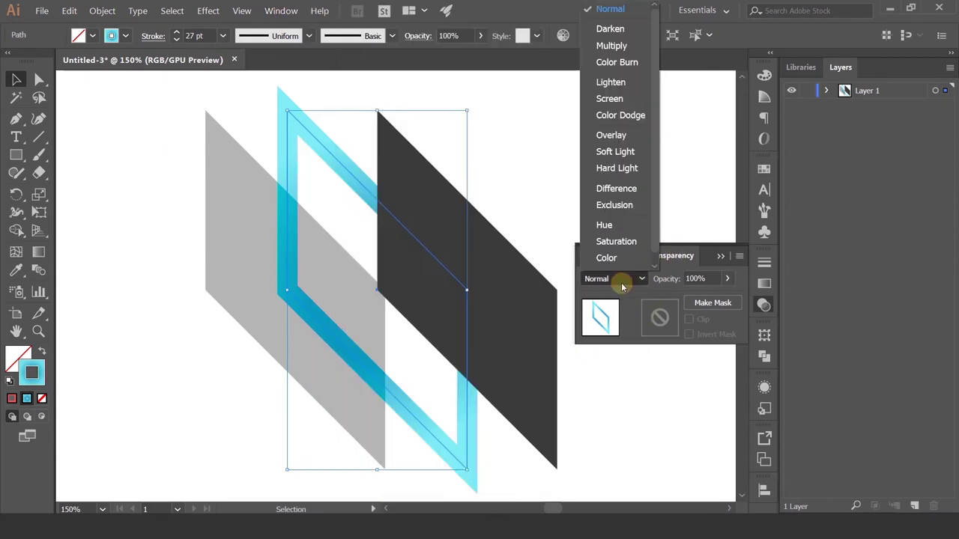
{"action": "left_click", "coordinate": [616, 149]}
{"action": "scroll", "coordinate": [612, 279], "scroll_direction": "down", "scroll_amount": 1}
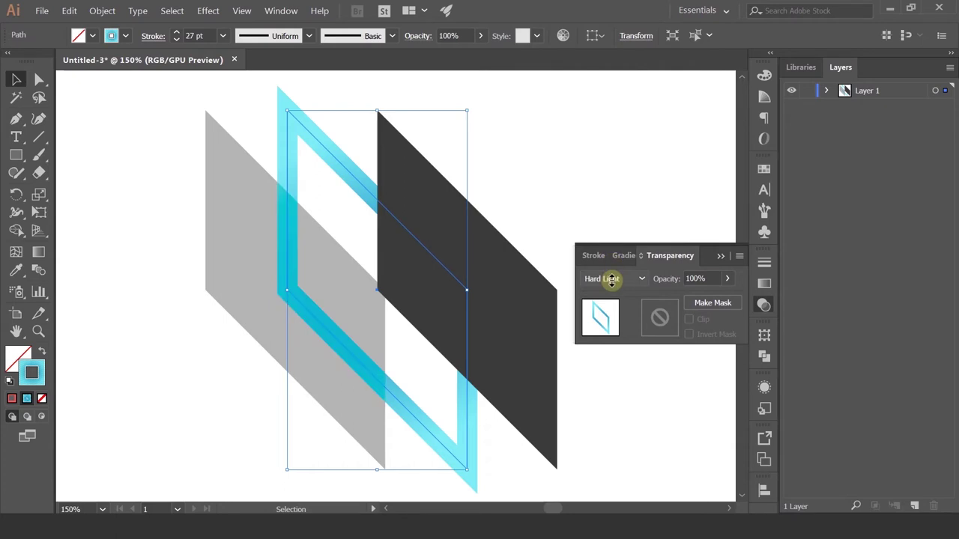
{"action": "scroll", "coordinate": [612, 279], "scroll_direction": "down", "scroll_amount": 1}
{"action": "scroll", "coordinate": [612, 279], "scroll_direction": "down", "scroll_amount": 2}
{"action": "scroll", "coordinate": [613, 280], "scroll_direction": "down", "scroll_amount": 2}
{"action": "scroll", "coordinate": [612, 280], "scroll_direction": "down", "scroll_amount": 1}
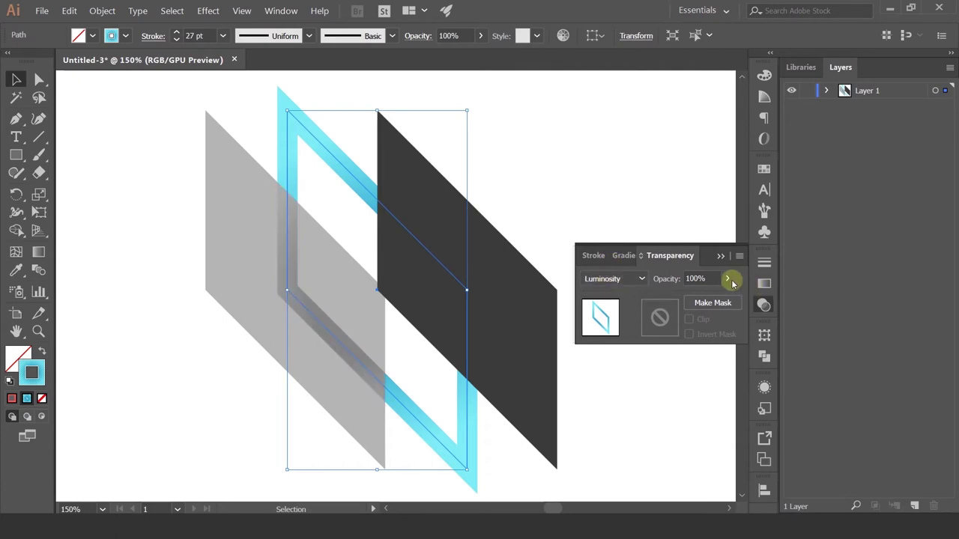
Lower the frame's opacity to 62%, then marquee-select all three parallelograms
{"action": "left_click", "coordinate": [727, 279]}
{"action": "mouse_move", "coordinate": [726, 301]}
{"action": "left_mouse_down"}
{"action": "mouse_move", "coordinate": [685, 304]}
{"action": "mouse_move", "coordinate": [707, 304]}
{"action": "left_mouse_up"}
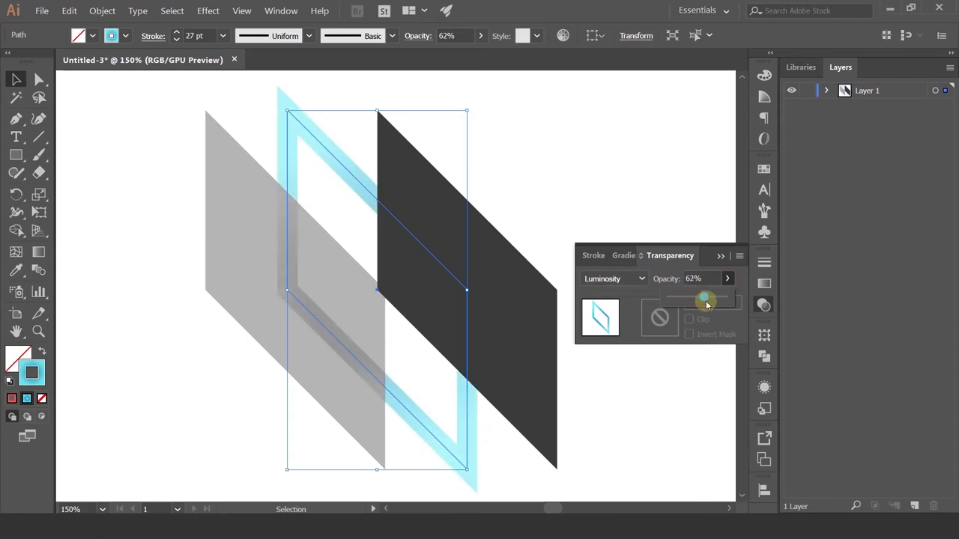
{"action": "left_click", "coordinate": [501, 135]}
{"action": "left_click_drag", "start_coordinate": [138, 124], "coordinate": [475, 285]}
Group the three parallelograms and trial a 61% opacity on the group
{"action": "key", "text": "ctrl+g"}
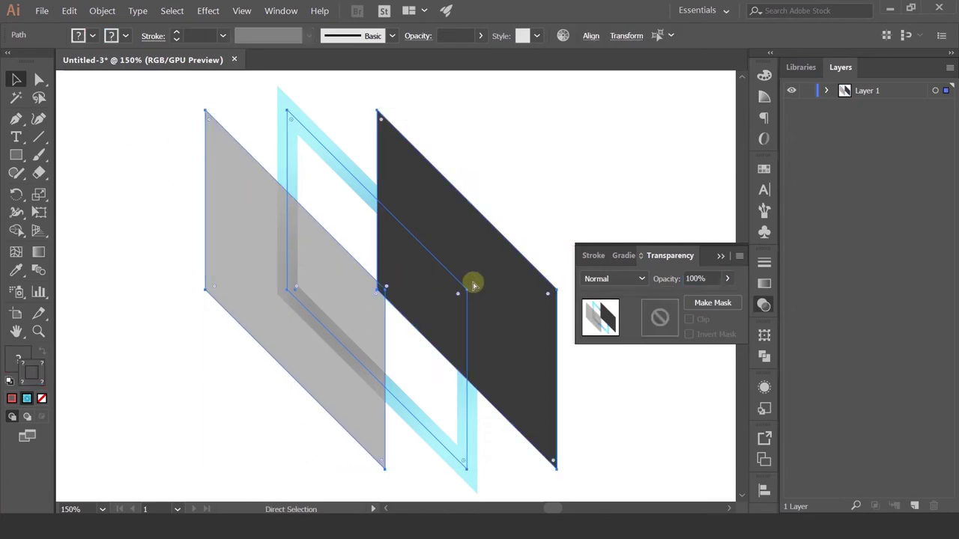
{"action": "left_click", "coordinate": [726, 278]}
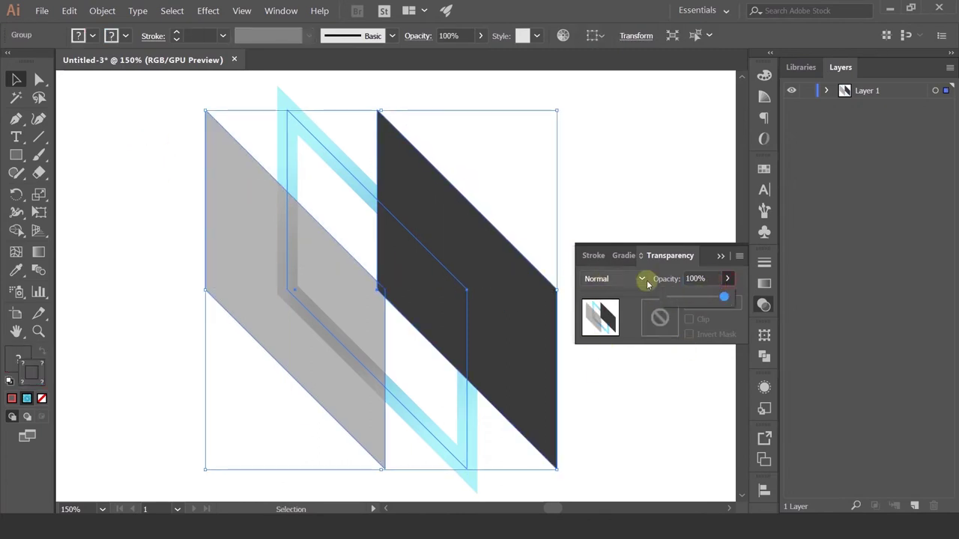
{"action": "left_click_drag", "start_coordinate": [716, 299], "coordinate": [700, 299]}
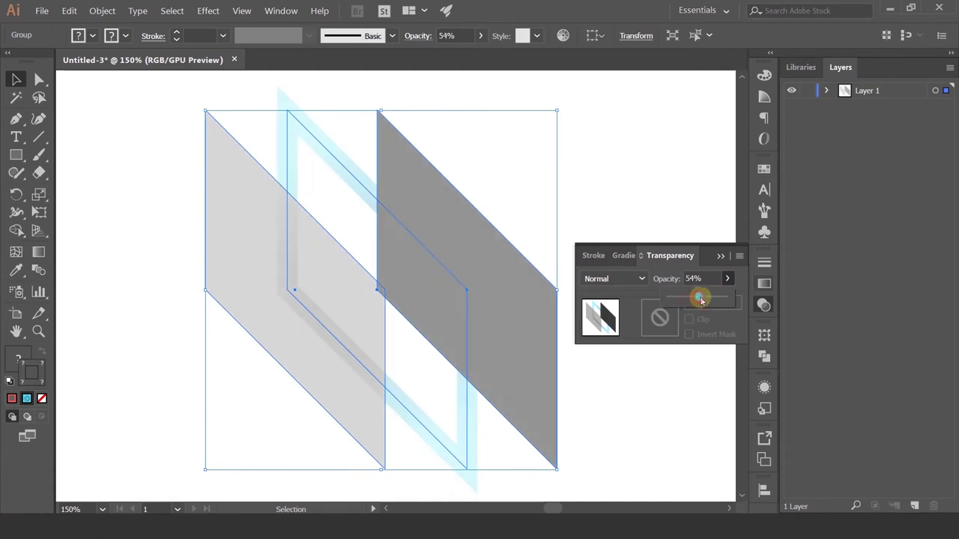
{"action": "left_click", "coordinate": [622, 197]}
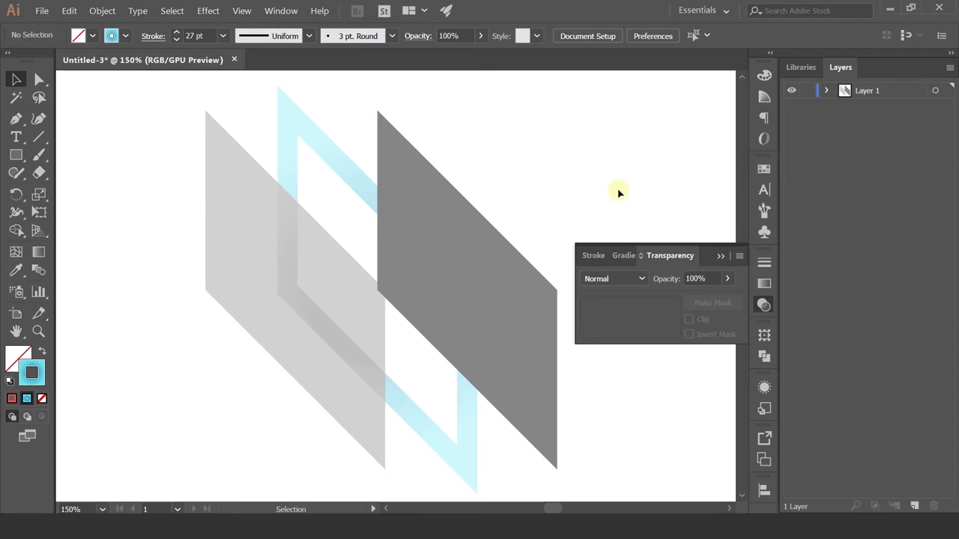
Undo the group's opacity change and select the cyan frame path
{"action": "left_click", "coordinate": [432, 225]}
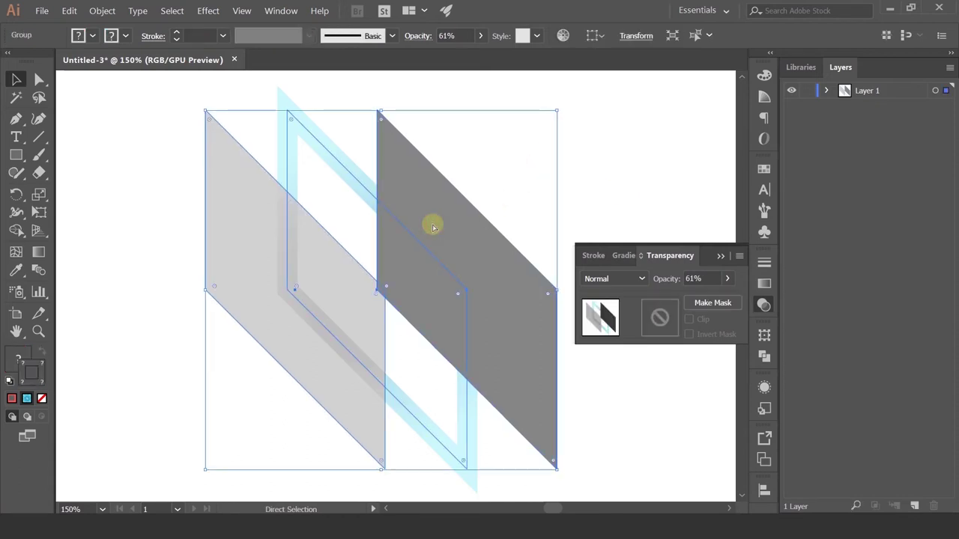
{"action": "key", "text": "ctrl+z"}
{"action": "left_click", "coordinate": [487, 166]}
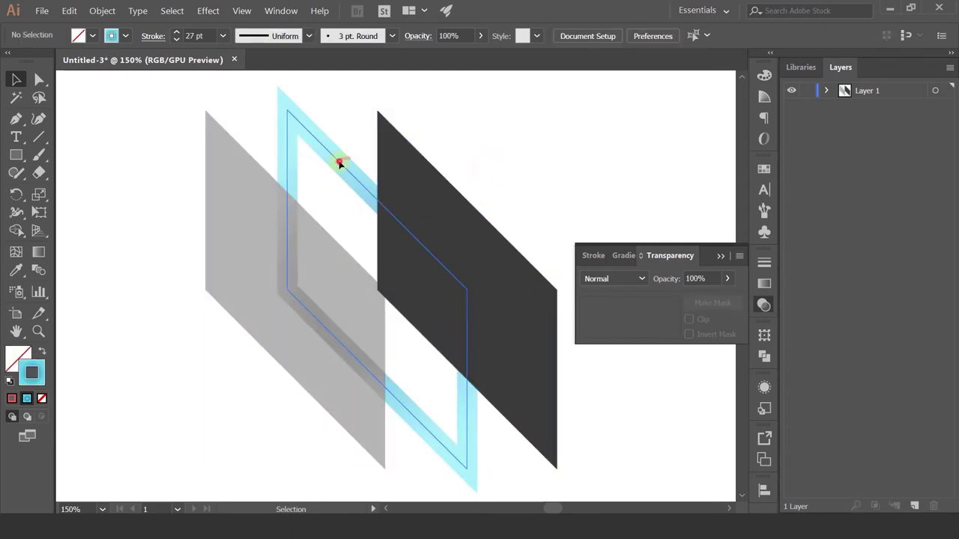
{"action": "left_click", "coordinate": [340, 163]}
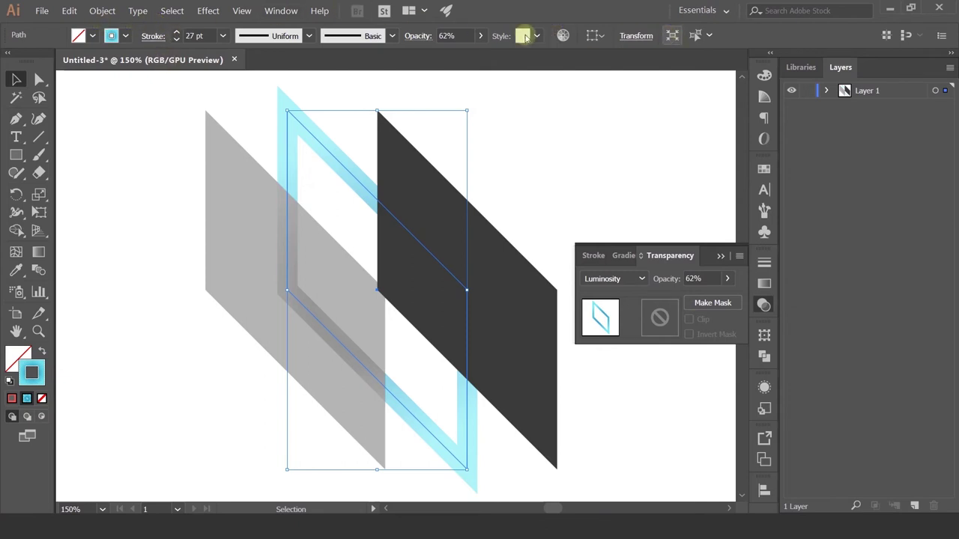
Give the cyan frame a 29 pt stroke with round caps, after trying 10 pt and 8 pt
{"action": "left_click", "coordinate": [154, 36]}
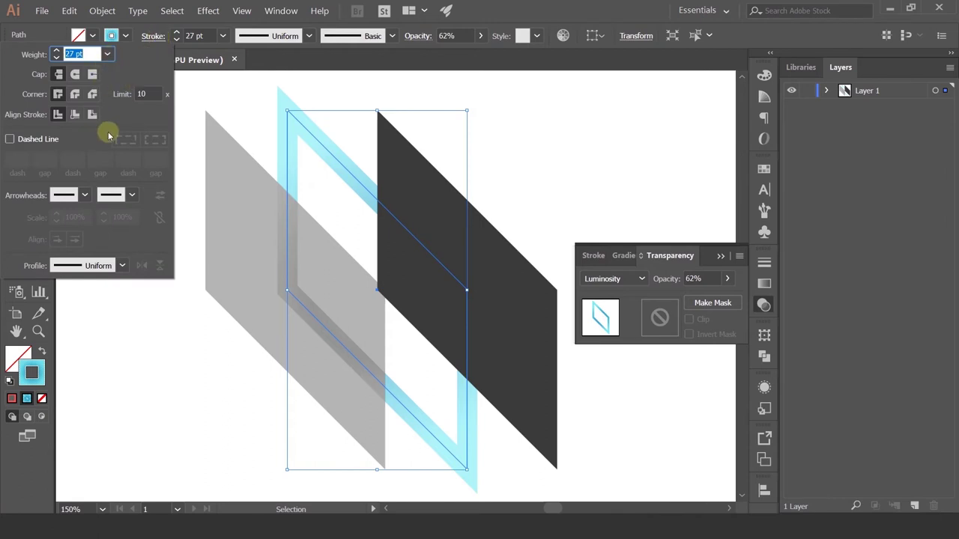
{"action": "left_click", "coordinate": [107, 54]}
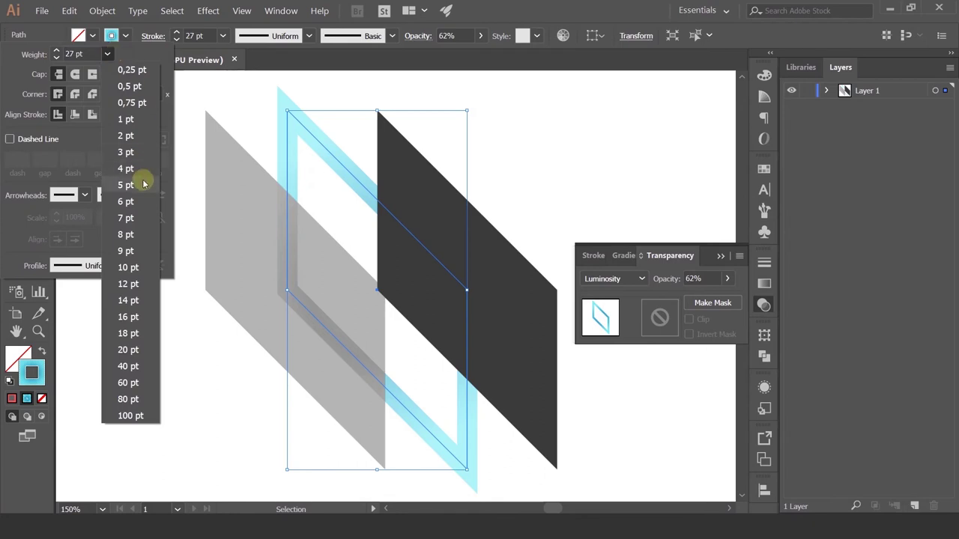
{"action": "left_click", "coordinate": [127, 268]}
{"action": "left_click", "coordinate": [107, 53]}
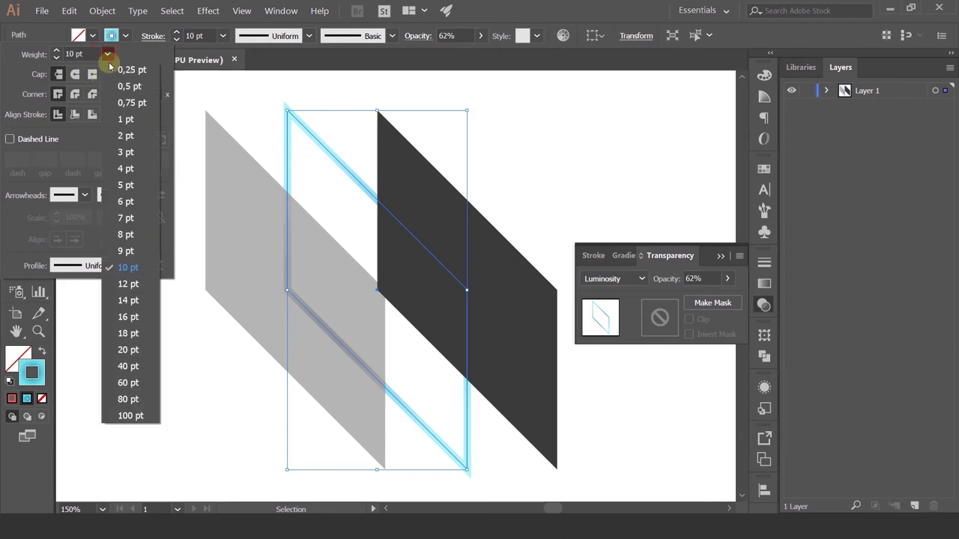
{"action": "left_click", "coordinate": [120, 234]}
{"action": "left_click", "coordinate": [90, 54]}
{"action": "key", "text": "Up"}
{"action": "key", "text": "Up"}
{"action": "key", "text": "Up"}
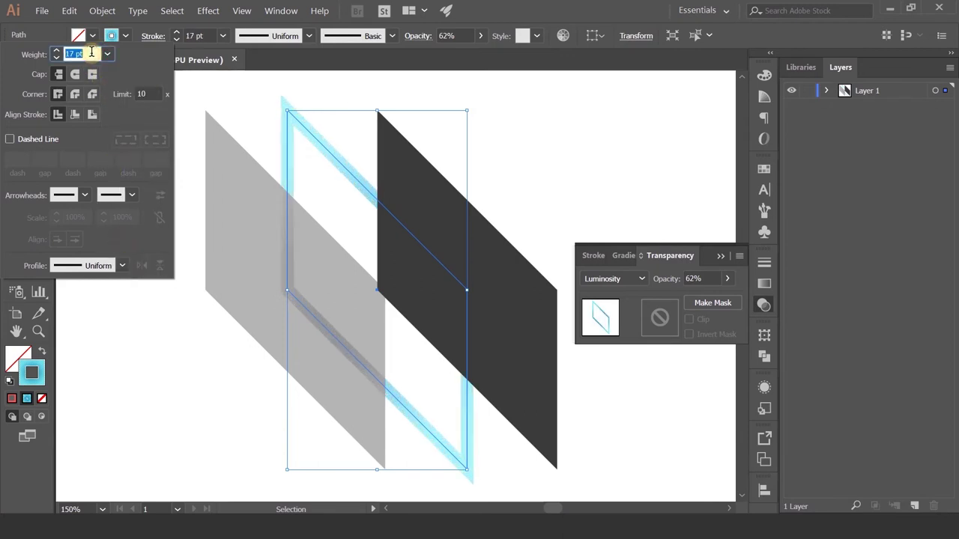
{"action": "key", "text": "Up"}
{"action": "key", "text": "Up"}
{"action": "key", "text": "Up"}
{"action": "key", "text": "Up"}
{"action": "key", "text": "Up"}
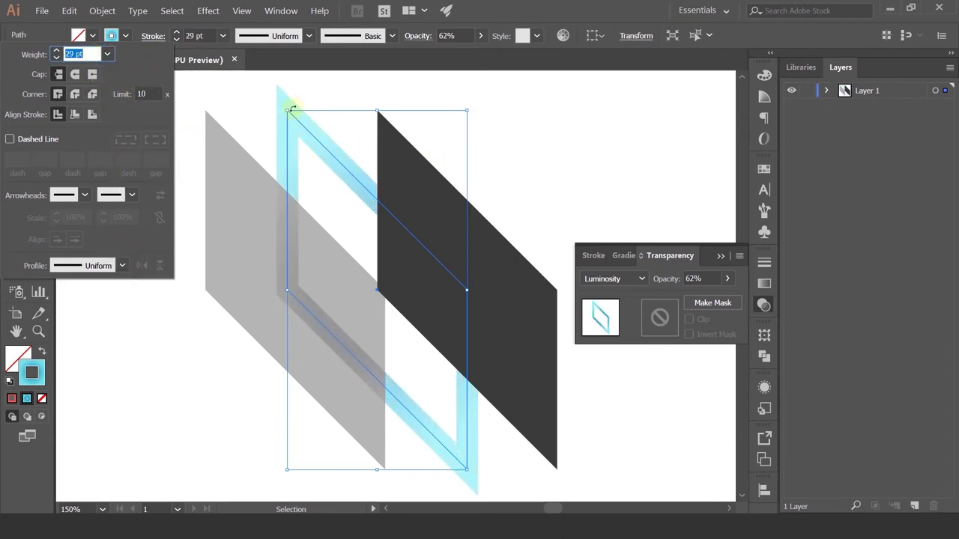
{"action": "left_click", "coordinate": [74, 74]}
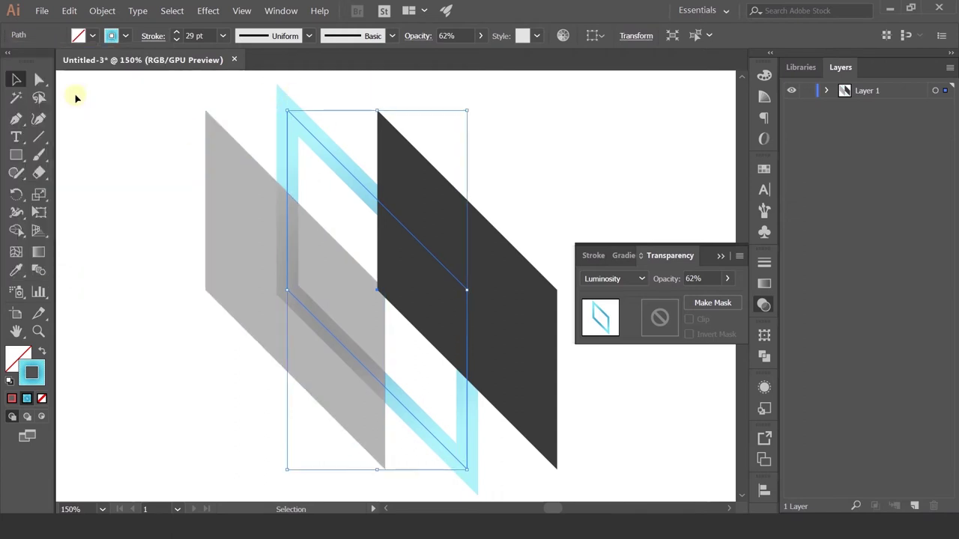
Draw an L-shaped path with the Pen tool in empty canvas below the parallelograms
{"action": "left_click", "coordinate": [132, 151]}
{"action": "left_click_drag", "start_coordinate": [132, 151], "coordinate": [497, 161]}
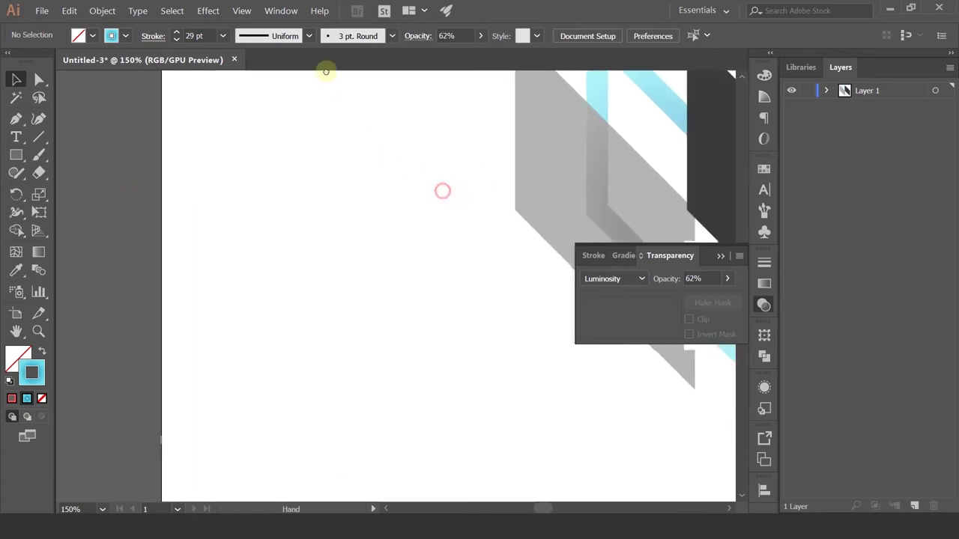
{"action": "left_click_drag", "start_coordinate": [441, 190], "coordinate": [353, 203]}
{"action": "left_click", "coordinate": [16, 119]}
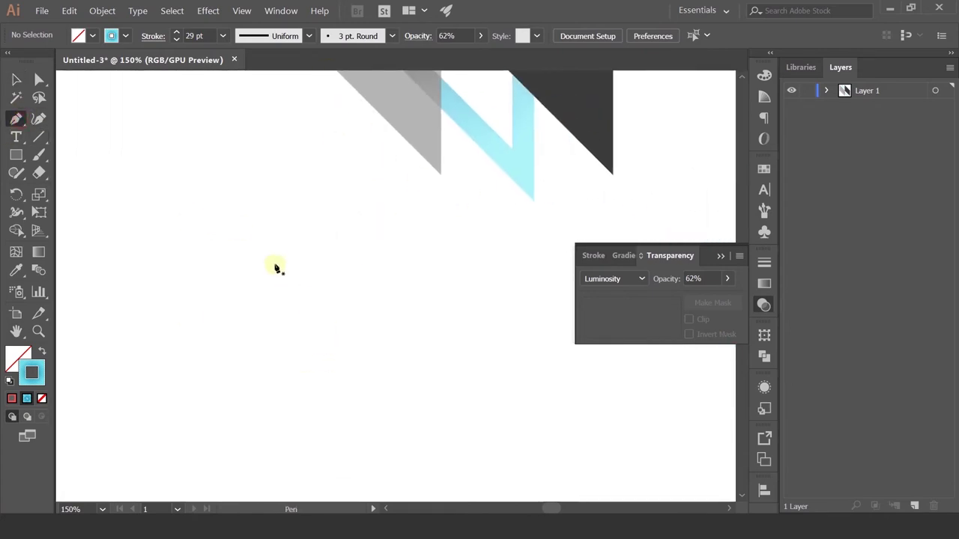
{"action": "left_click", "coordinate": [274, 264]}
{"action": "left_click", "coordinate": [274, 367]}
{"action": "left_click", "coordinate": [388, 381], "text": "shift"}
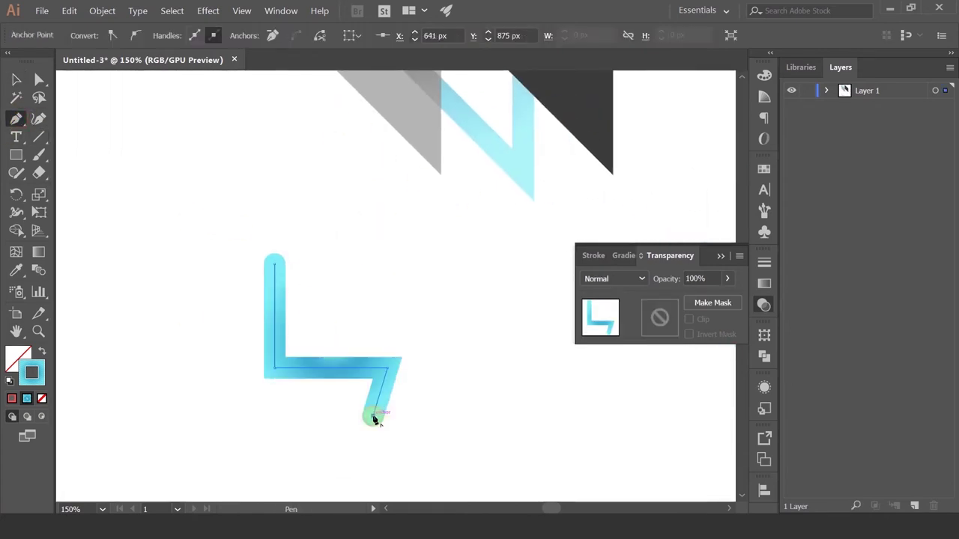
{"action": "key", "text": "Escape"}
{"action": "key", "text": "v"}
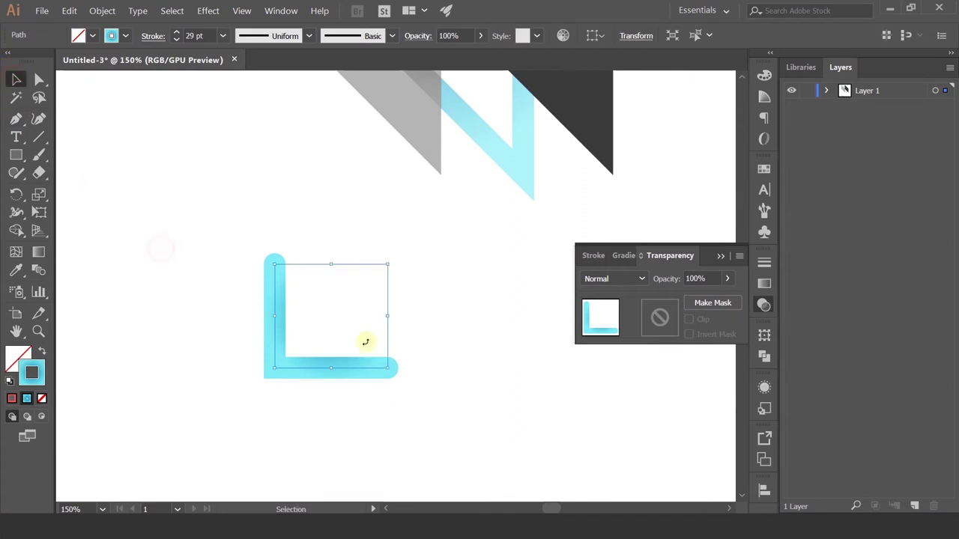
Give the L path projecting caps and a round corner join, after trying other options
{"action": "left_click", "coordinate": [152, 36]}
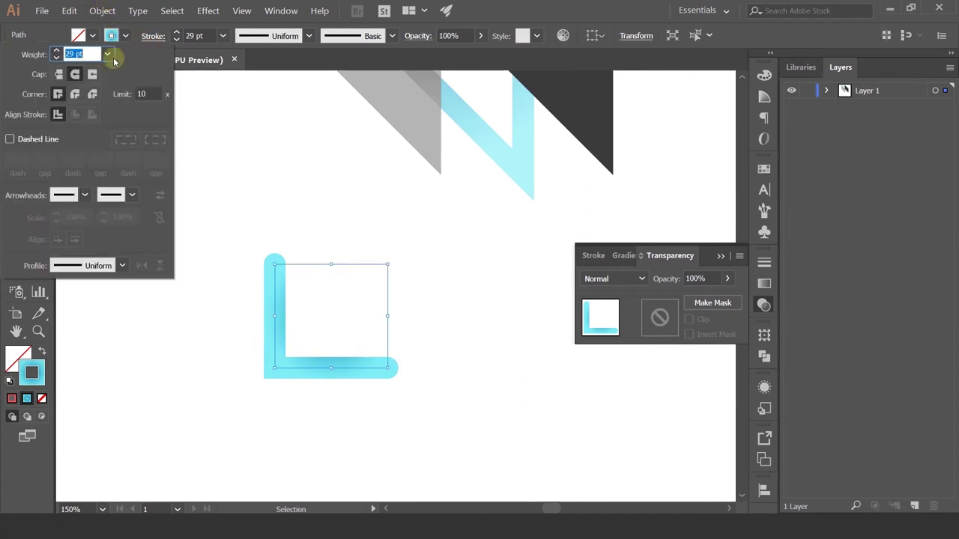
{"action": "left_click", "coordinate": [58, 75]}
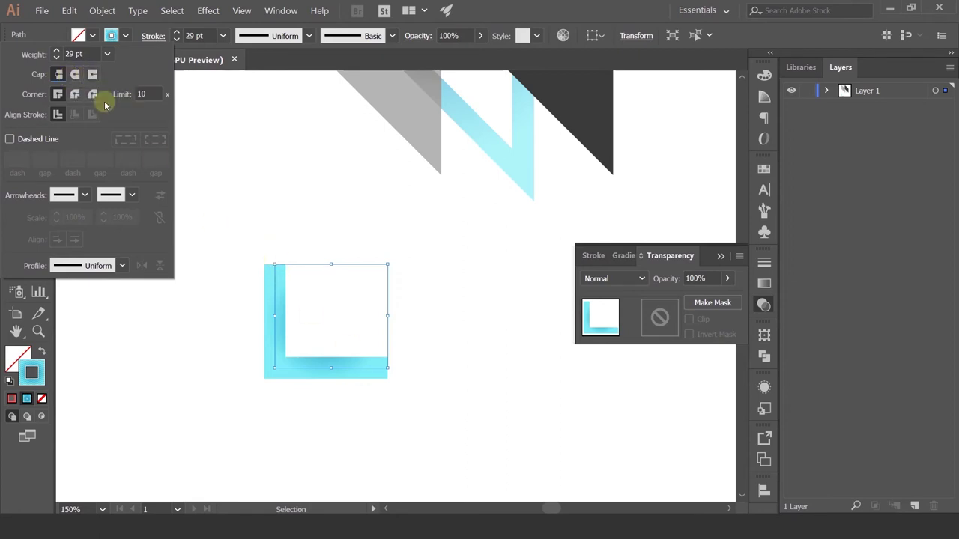
{"action": "left_click", "coordinate": [74, 74]}
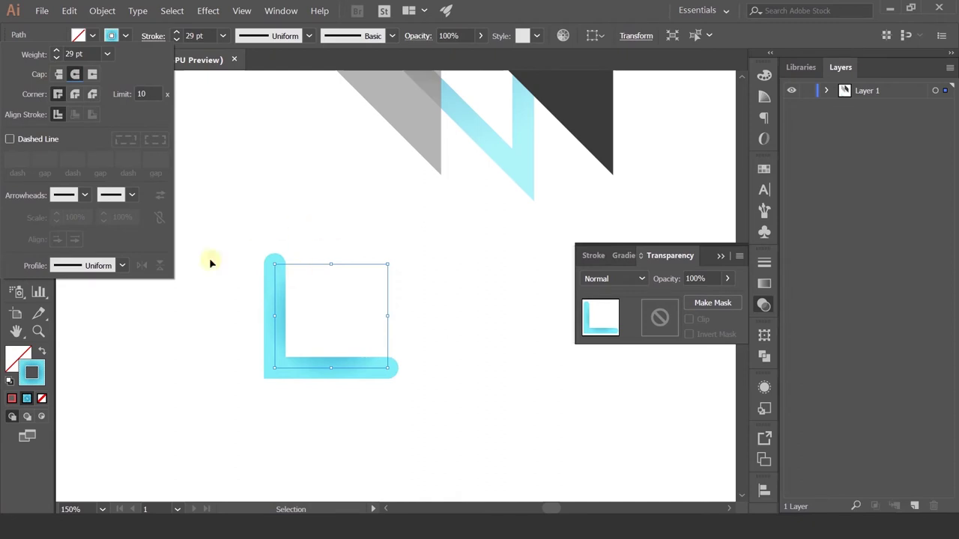
{"action": "left_click", "coordinate": [92, 74]}
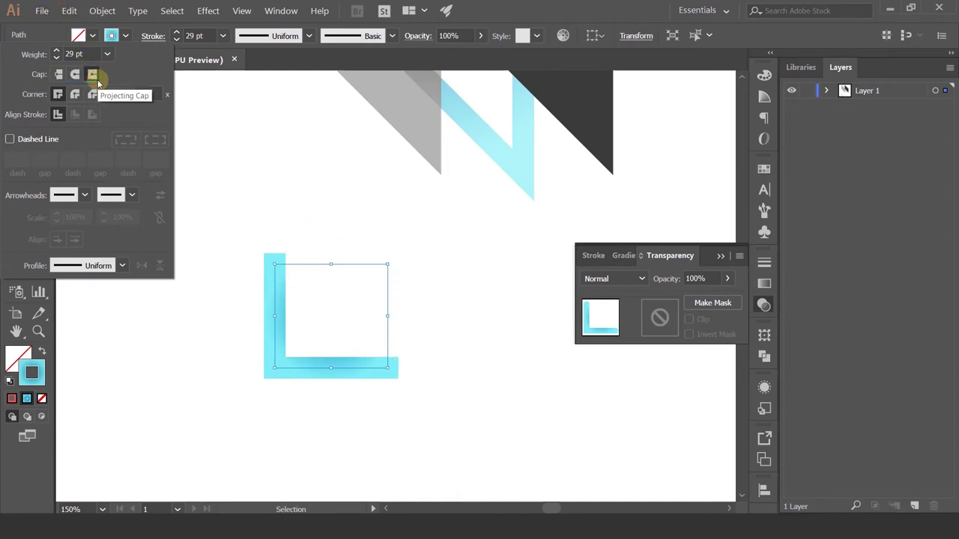
{"action": "left_click", "coordinate": [59, 74]}
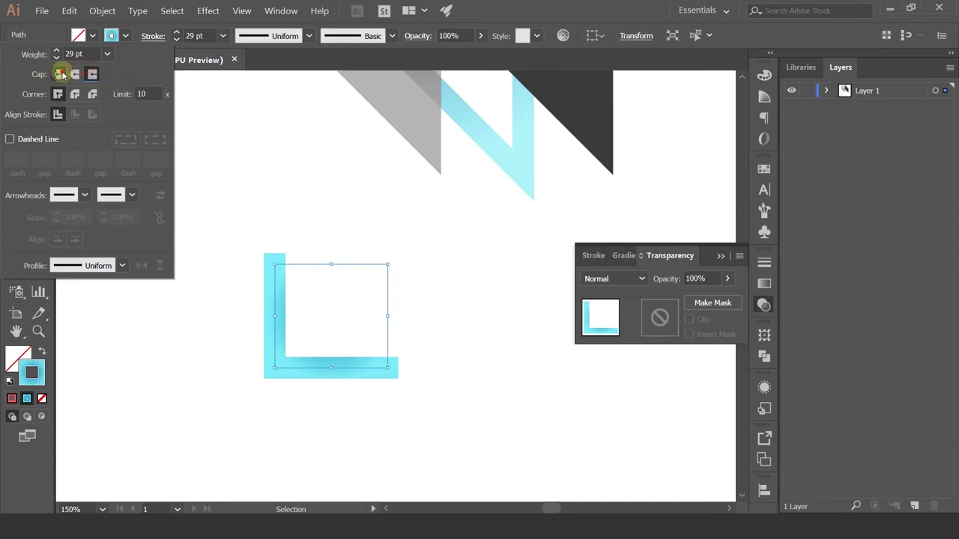
{"action": "left_click", "coordinate": [95, 74]}
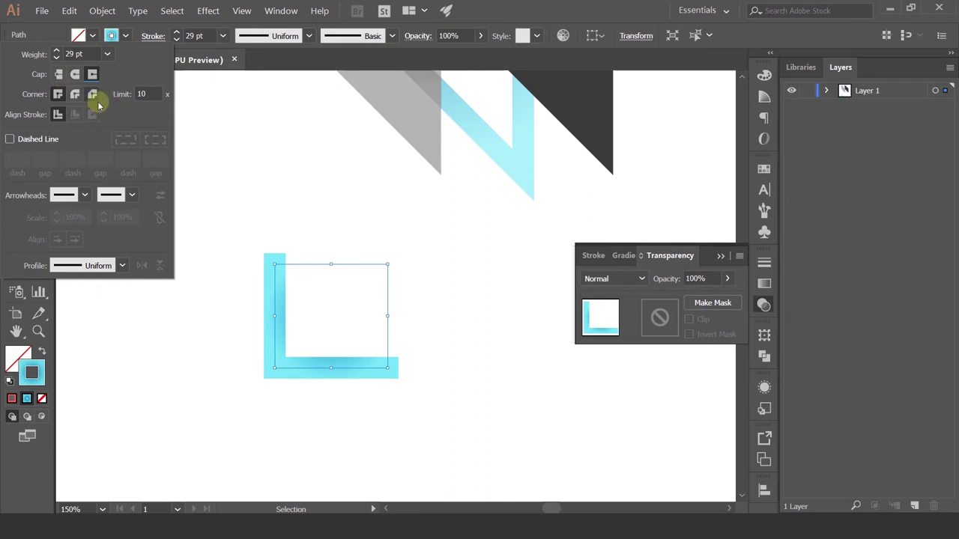
{"action": "left_click", "coordinate": [76, 96]}
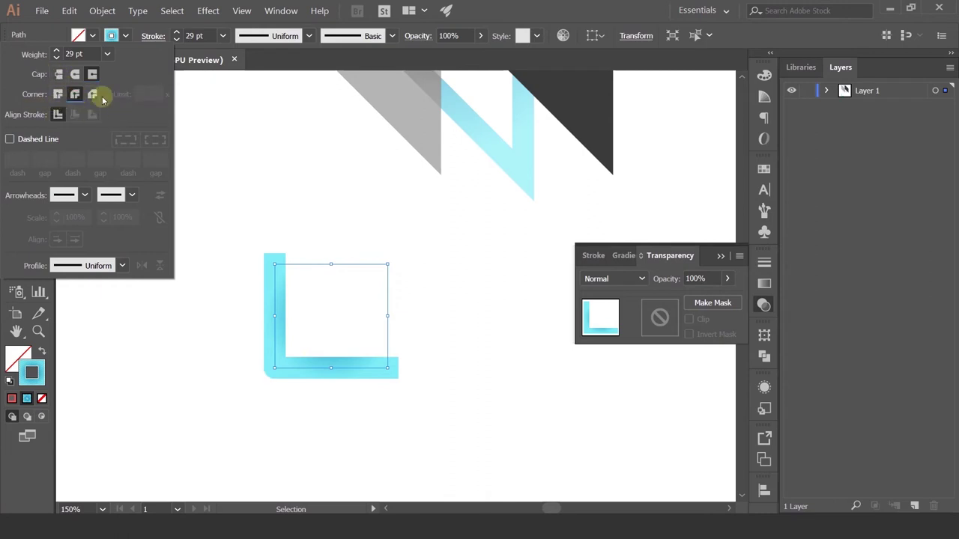
{"action": "left_click", "coordinate": [93, 95]}
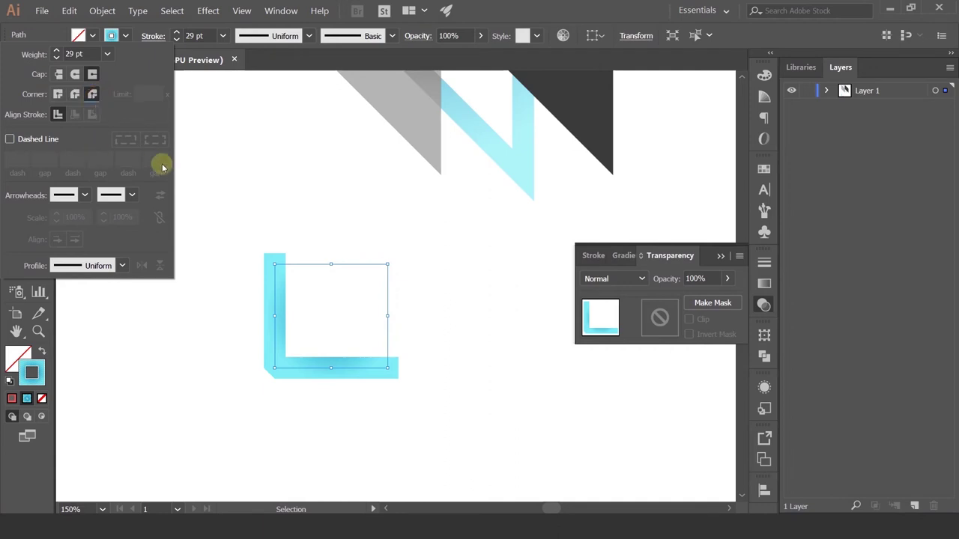
{"action": "left_click", "coordinate": [77, 96]}
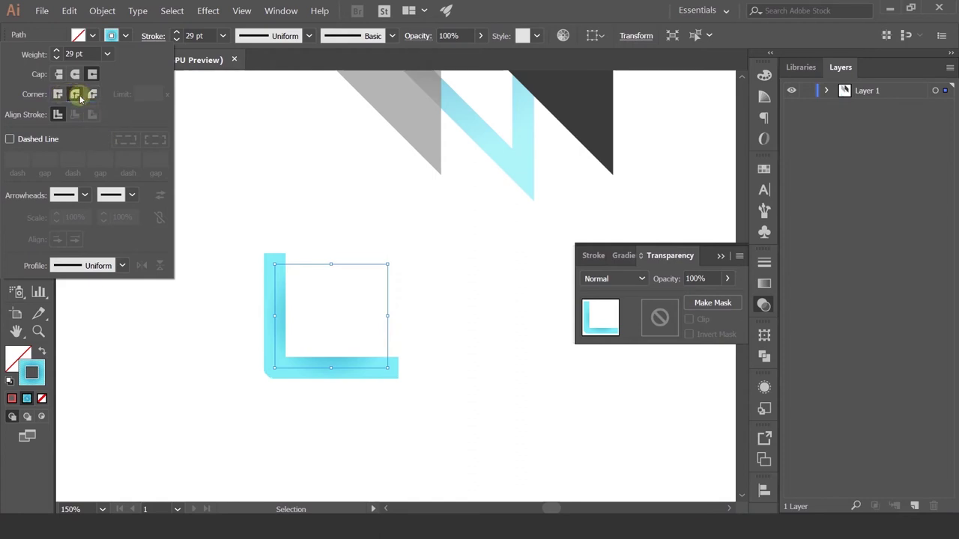
Make the L path's stroke dashed with a 38 pt dash length
{"action": "left_click", "coordinate": [11, 139]}
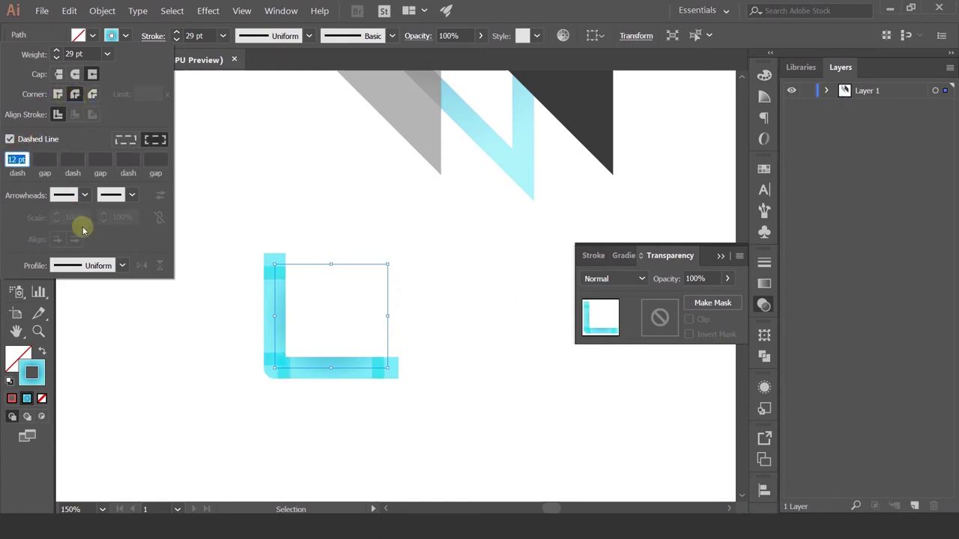
{"action": "type", "text": "5"}
{"action": "key", "text": "Return"}
{"action": "scroll", "coordinate": [18, 159], "scroll_direction": "up", "scroll_amount": 8}
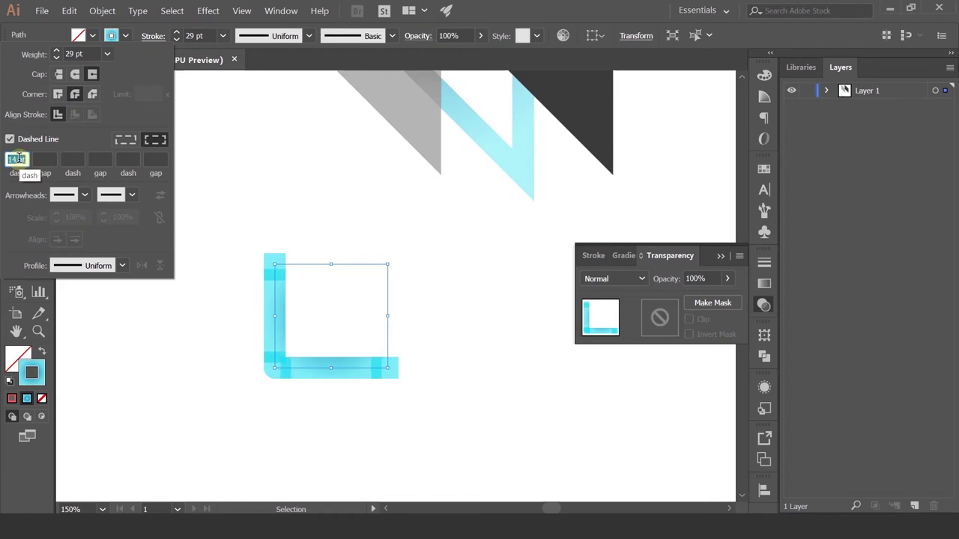
{"action": "scroll", "coordinate": [18, 159], "scroll_direction": "up", "scroll_amount": 8}
{"action": "scroll", "coordinate": [18, 159], "scroll_direction": "up", "scroll_amount": 7}
{"action": "scroll", "coordinate": [18, 159], "scroll_direction": "up", "scroll_amount": 4}
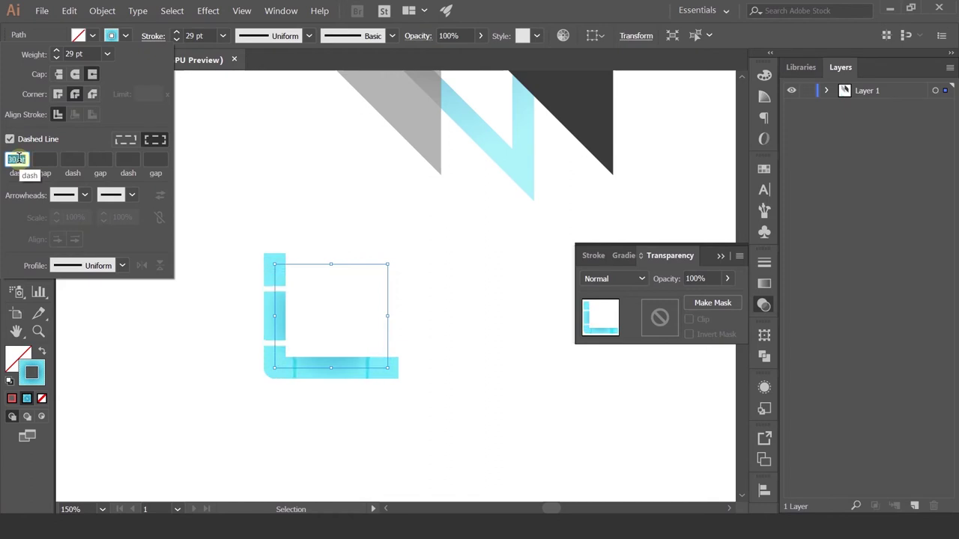
{"action": "scroll", "coordinate": [18, 159], "scroll_direction": "up", "scroll_amount": 4}
{"action": "scroll", "coordinate": [18, 159], "scroll_direction": "up", "scroll_amount": 4}
{"action": "scroll", "coordinate": [18, 159], "scroll_direction": "up", "scroll_amount": 3}
{"action": "scroll", "coordinate": [18, 159], "scroll_direction": "down", "scroll_amount": 5}
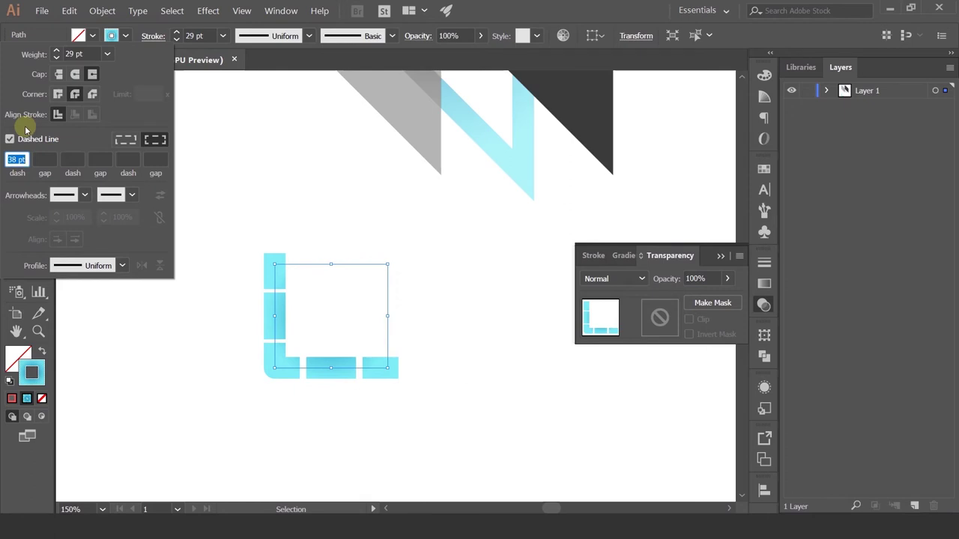
Set the gap between the L path's dashes to 86 pt
{"action": "left_click", "coordinate": [45, 159]}
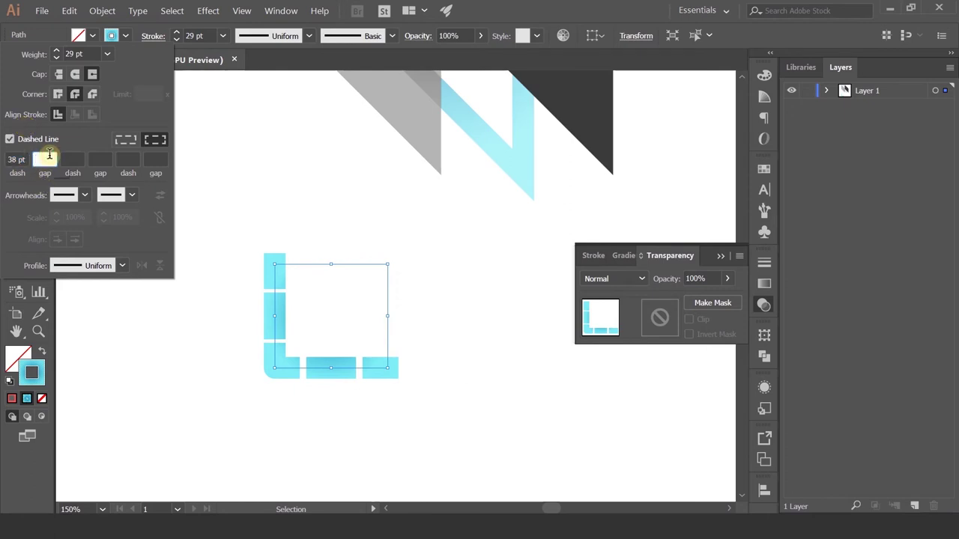
{"action": "scroll", "coordinate": [49, 157], "scroll_direction": "up", "scroll_amount": 2}
{"action": "scroll", "coordinate": [49, 157], "scroll_direction": "up", "scroll_amount": 6}
{"action": "scroll", "coordinate": [50, 157], "scroll_direction": "up", "scroll_amount": 7}
{"action": "scroll", "coordinate": [49, 157], "scroll_direction": "up", "scroll_amount": 7}
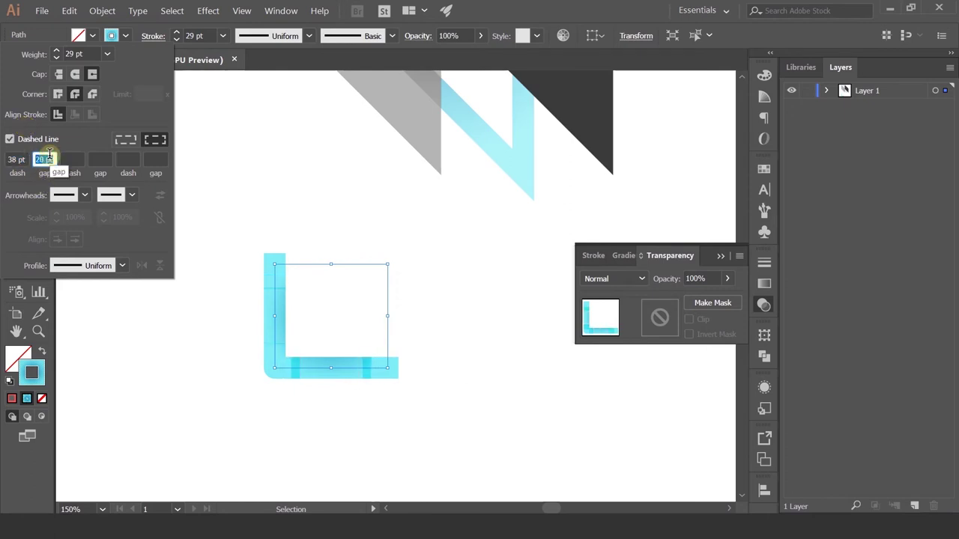
{"action": "scroll", "coordinate": [50, 157], "scroll_direction": "up", "scroll_amount": 7}
{"action": "scroll", "coordinate": [50, 155], "scroll_direction": "up", "scroll_amount": 13}
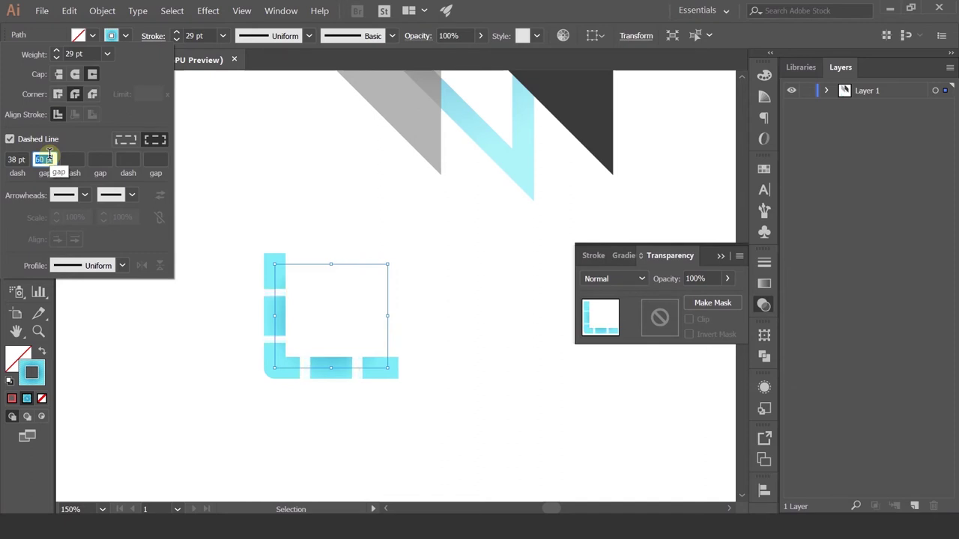
{"action": "scroll", "coordinate": [50, 155], "scroll_direction": "up", "scroll_amount": 15}
{"action": "type", "text": "86"}
{"action": "left_click", "coordinate": [86, 197]}
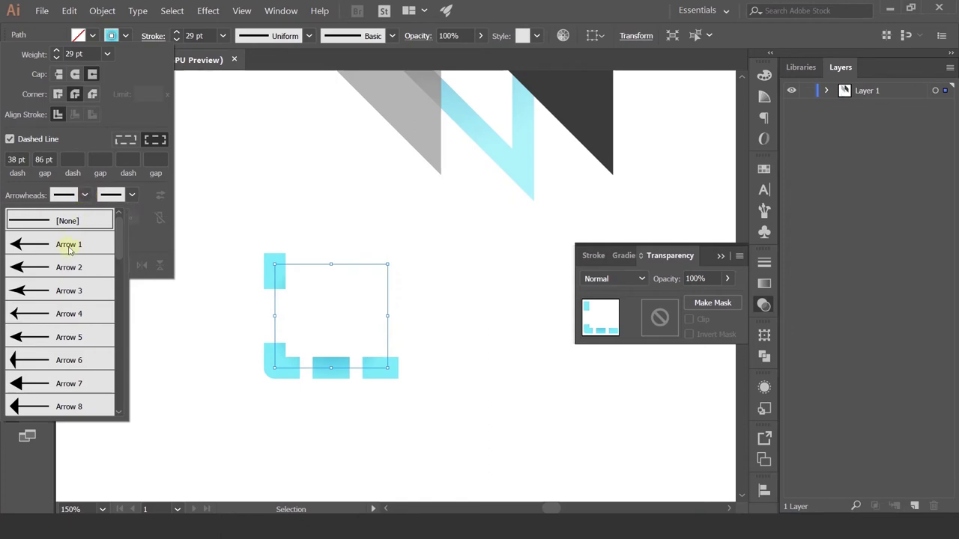
Add an arrowhead to the start of the L path
{"action": "left_click", "coordinate": [69, 247]}
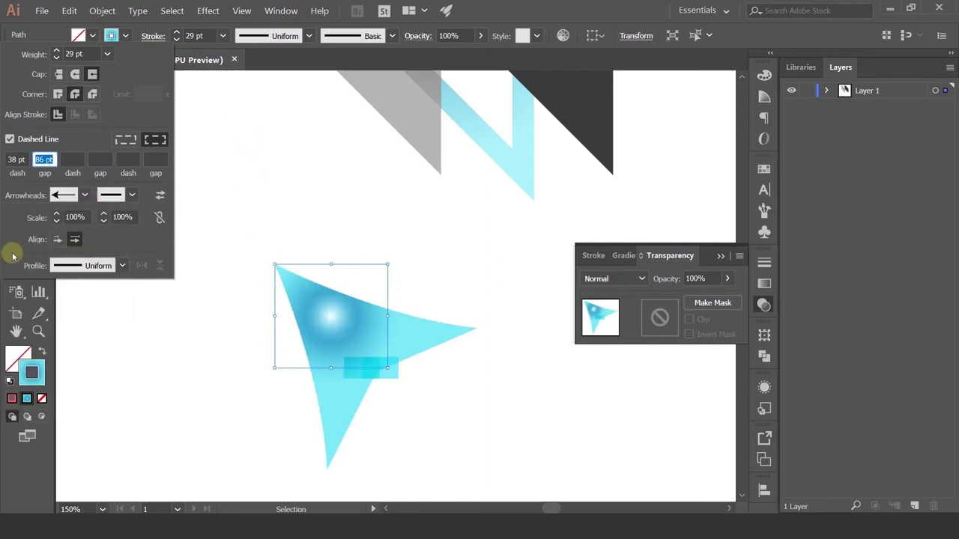
{"action": "scroll", "coordinate": [73, 216], "scroll_direction": "down", "scroll_amount": 5}
{"action": "scroll", "coordinate": [72, 217], "scroll_direction": "down", "scroll_amount": 4}
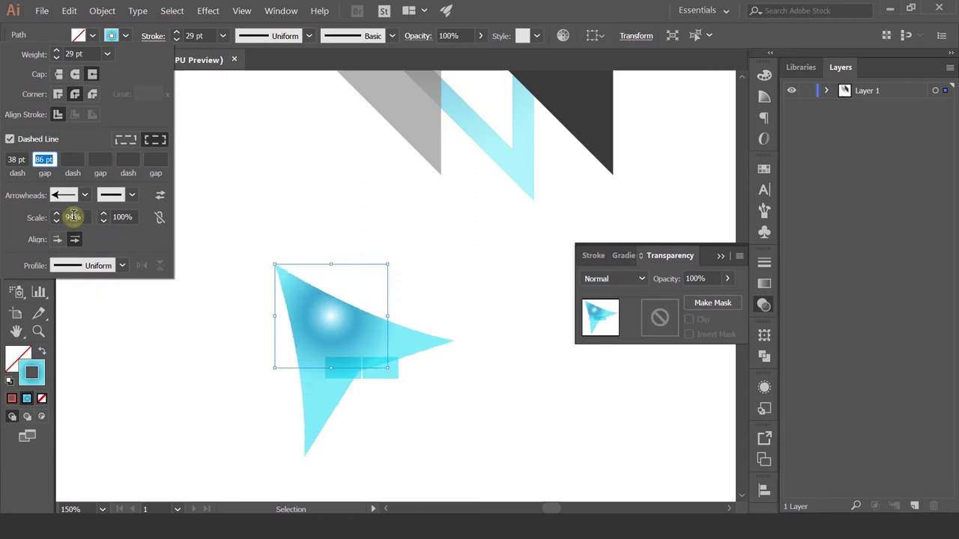
{"action": "scroll", "coordinate": [73, 216], "scroll_direction": "down", "scroll_amount": 4}
{"action": "scroll", "coordinate": [73, 217], "scroll_direction": "down", "scroll_amount": 4}
{"action": "scroll", "coordinate": [72, 215], "scroll_direction": "down", "scroll_amount": 5}
{"action": "scroll", "coordinate": [73, 215], "scroll_direction": "down", "scroll_amount": 10}
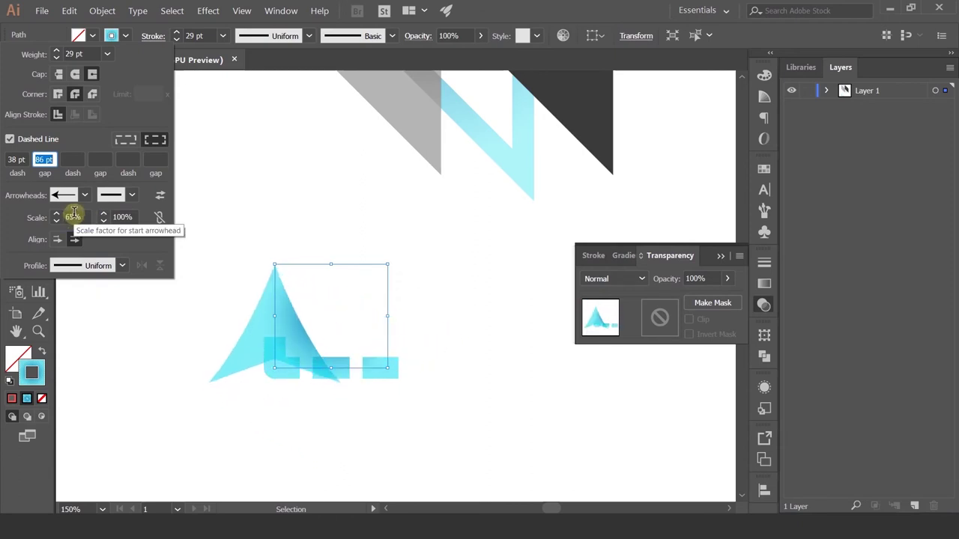
{"action": "scroll", "coordinate": [73, 215], "scroll_direction": "down", "scroll_amount": 10}
{"action": "scroll", "coordinate": [72, 215], "scroll_direction": "down", "scroll_amount": 10}
{"action": "scroll", "coordinate": [72, 215], "scroll_direction": "down", "scroll_amount": 10}
{"action": "scroll", "coordinate": [73, 215], "scroll_direction": "down", "scroll_amount": 7}
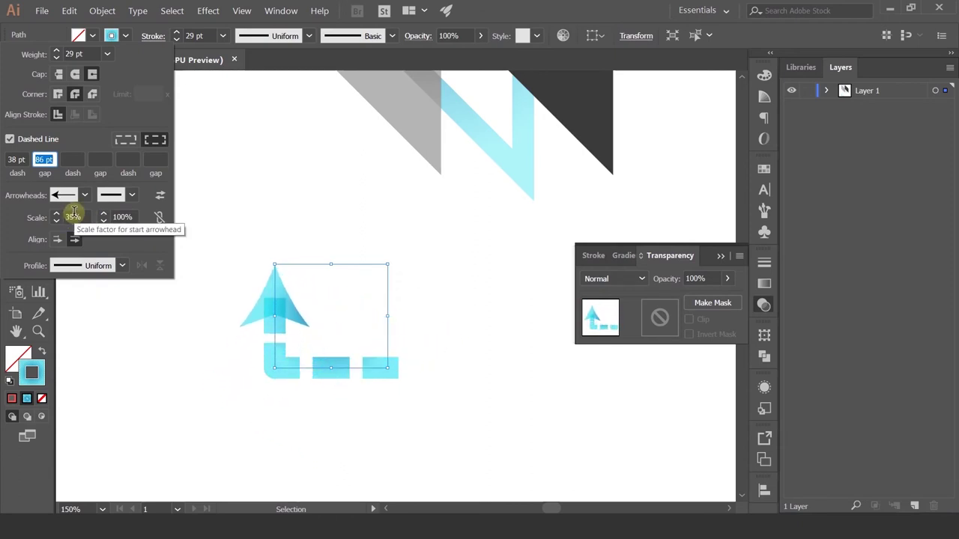
{"action": "scroll", "coordinate": [72, 215], "scroll_direction": "down", "scroll_amount": 7}
{"action": "scroll", "coordinate": [72, 215], "scroll_direction": "down", "scroll_amount": 6}
{"action": "scroll", "coordinate": [73, 215], "scroll_direction": "down", "scroll_amount": 7}
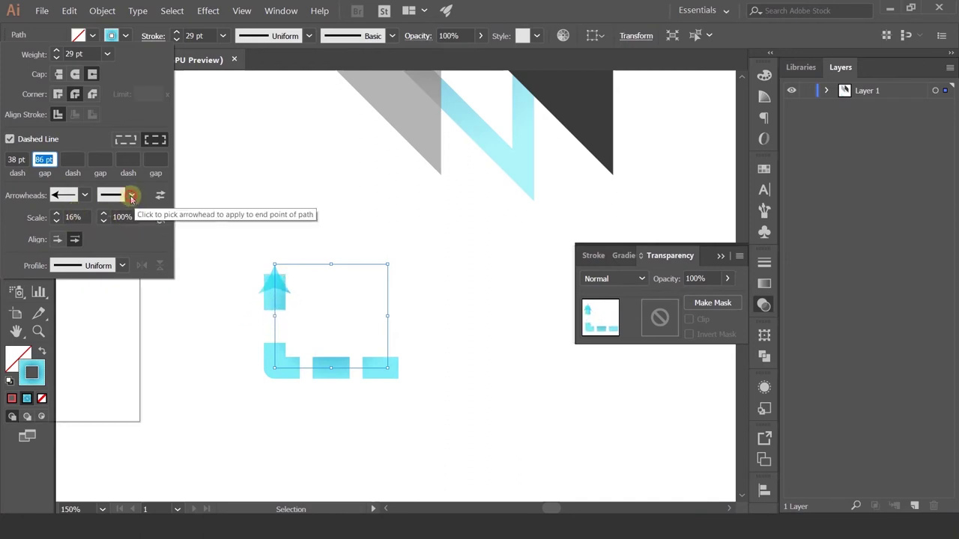
Add an end arrowhead to the L path at 16% scale
{"action": "left_click", "coordinate": [132, 195]}
{"action": "left_click", "coordinate": [47, 307]}
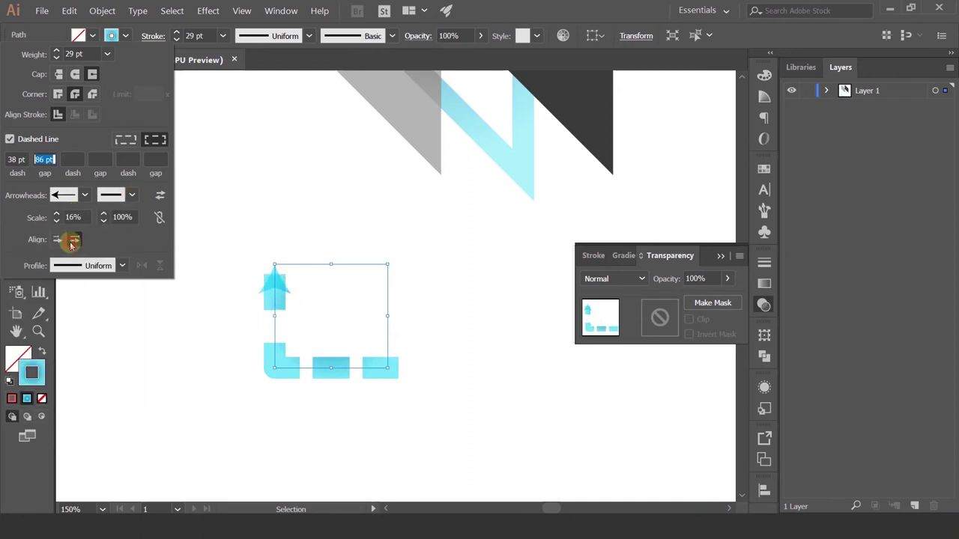
{"action": "left_click", "coordinate": [123, 217]}
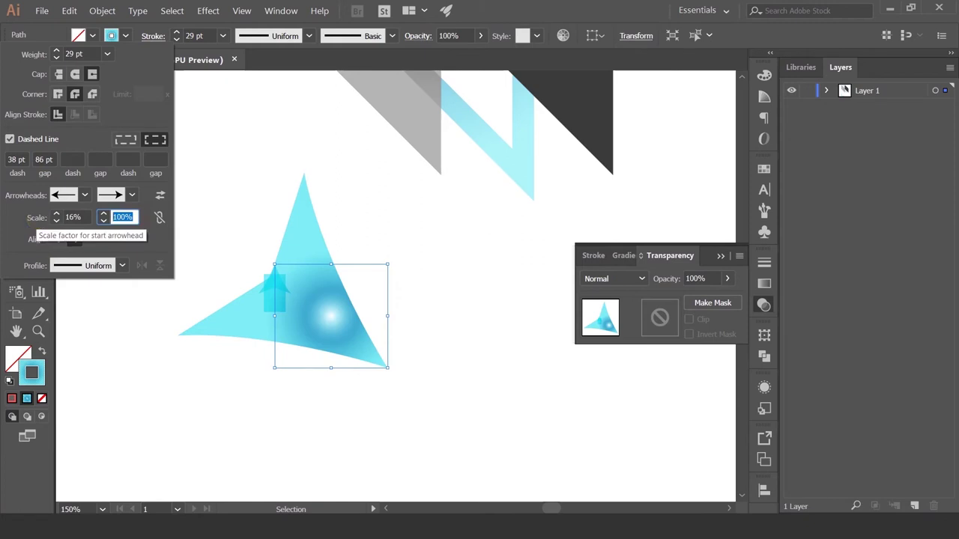
{"action": "type", "text": "16"}
{"action": "key", "text": "Return"}
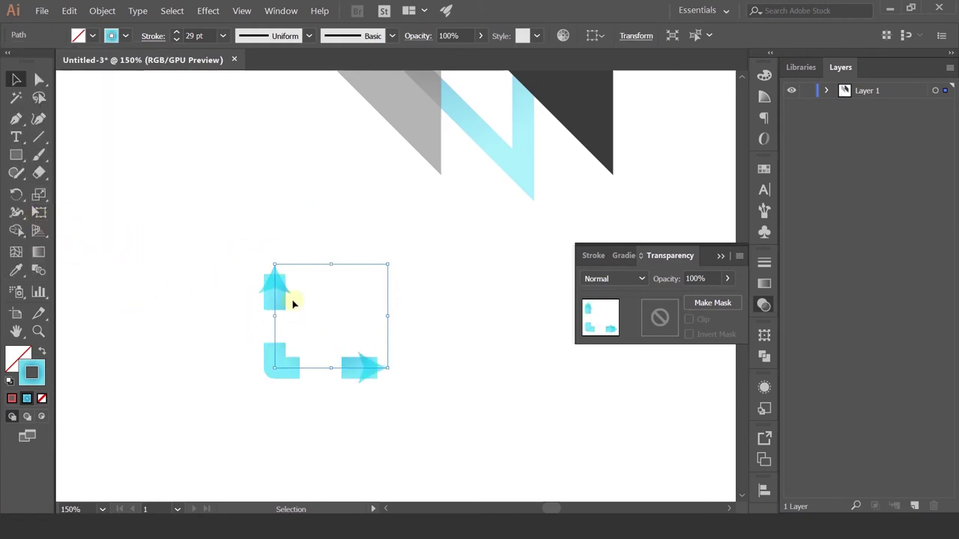
Make the L stroke solid, enlarge both arrowheads and extend their tips past the path ends
{"action": "left_click", "coordinate": [153, 35]}
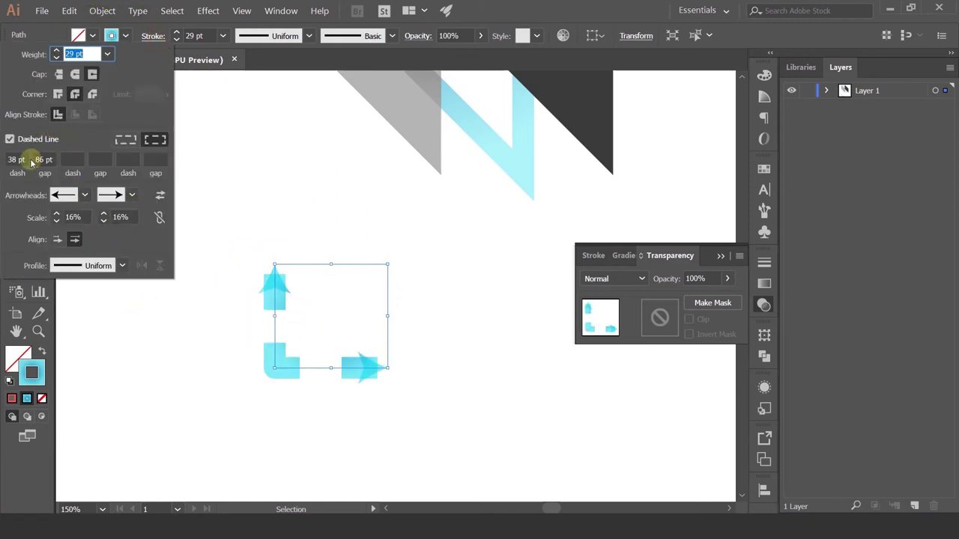
{"action": "left_click", "coordinate": [9, 139]}
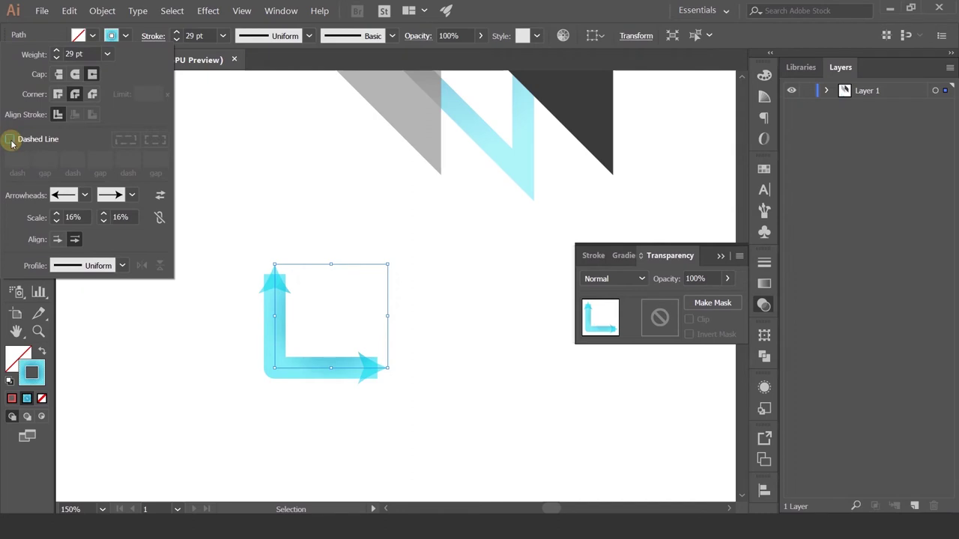
{"action": "left_click", "coordinate": [75, 217]}
{"action": "scroll", "coordinate": [83, 217], "scroll_direction": "up", "scroll_amount": 7}
{"action": "scroll", "coordinate": [83, 217], "scroll_direction": "up", "scroll_amount": 7}
{"action": "scroll", "coordinate": [83, 216], "scroll_direction": "up", "scroll_amount": 7}
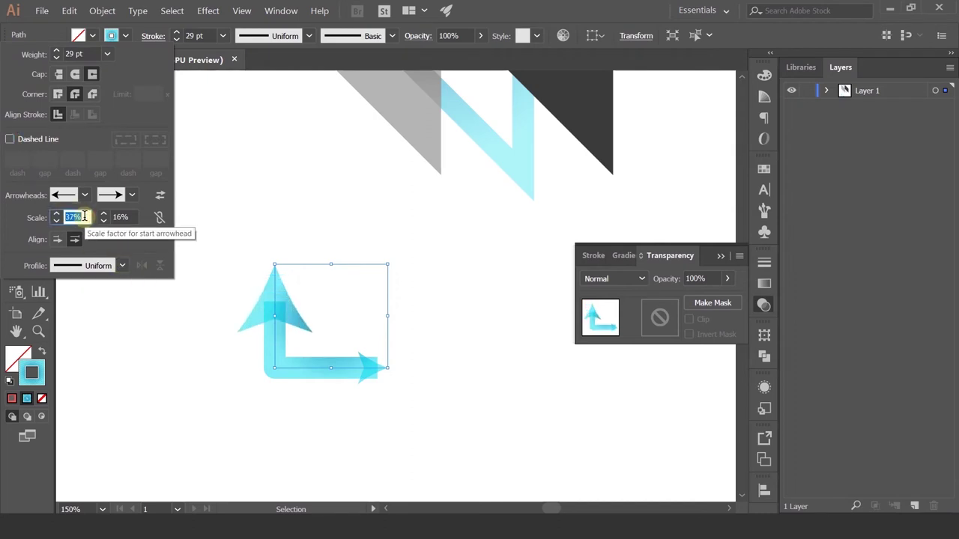
{"action": "left_click", "coordinate": [120, 216]}
{"action": "scroll", "coordinate": [122, 216], "scroll_direction": "up", "scroll_amount": 3}
{"action": "scroll", "coordinate": [122, 217], "scroll_direction": "up", "scroll_amount": 7}
{"action": "scroll", "coordinate": [122, 216], "scroll_direction": "up", "scroll_amount": 7}
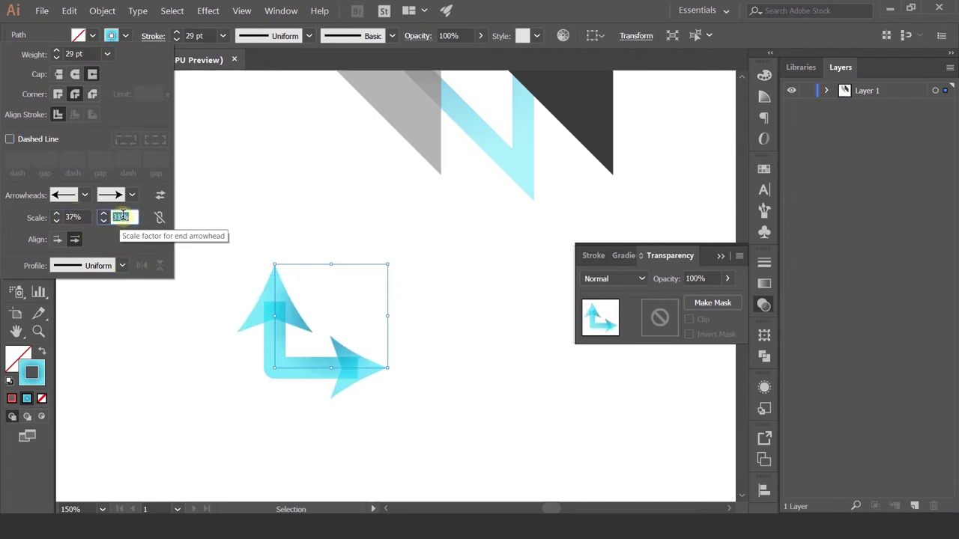
{"action": "scroll", "coordinate": [122, 217], "scroll_direction": "up", "scroll_amount": 3}
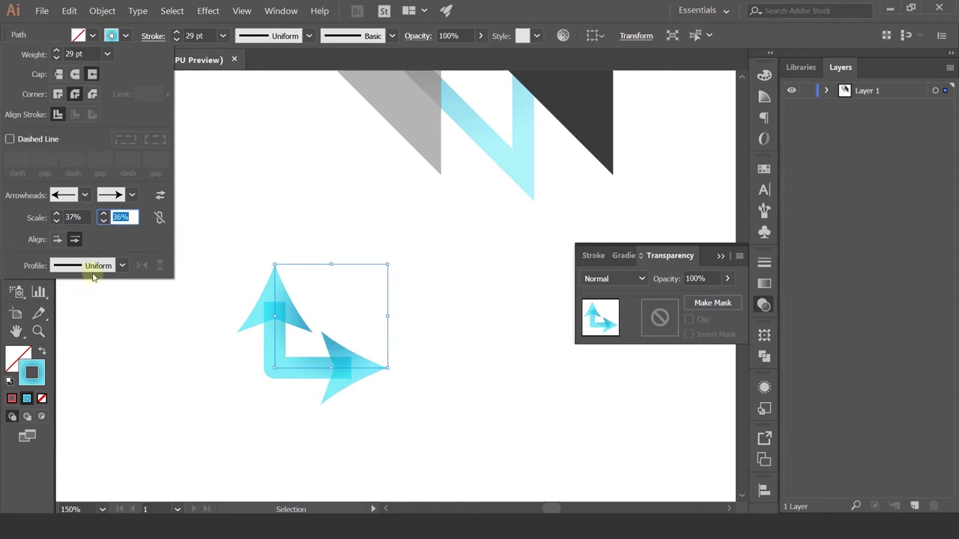
{"action": "left_click", "coordinate": [57, 239]}
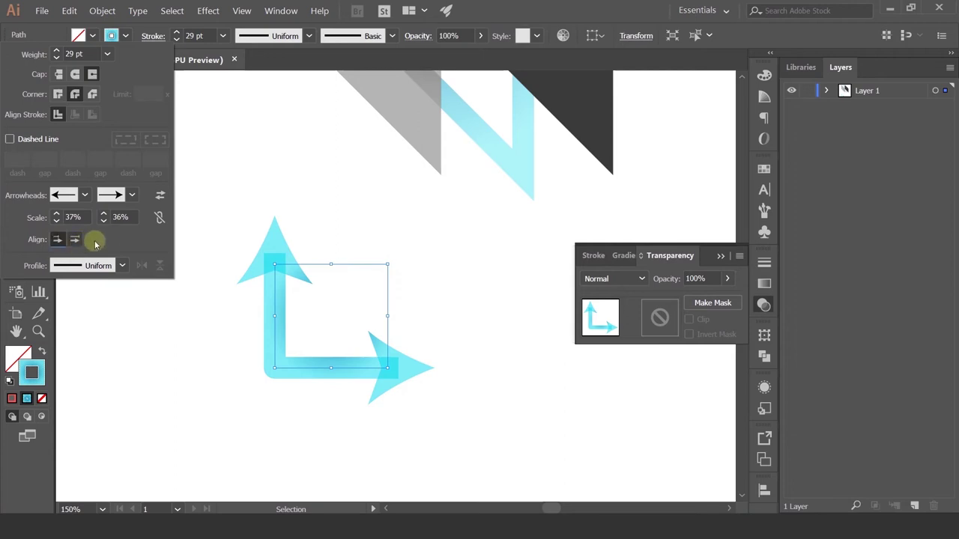
Set both arrowheads to None, leaving the width profile unchanged
{"action": "left_click", "coordinate": [118, 265]}
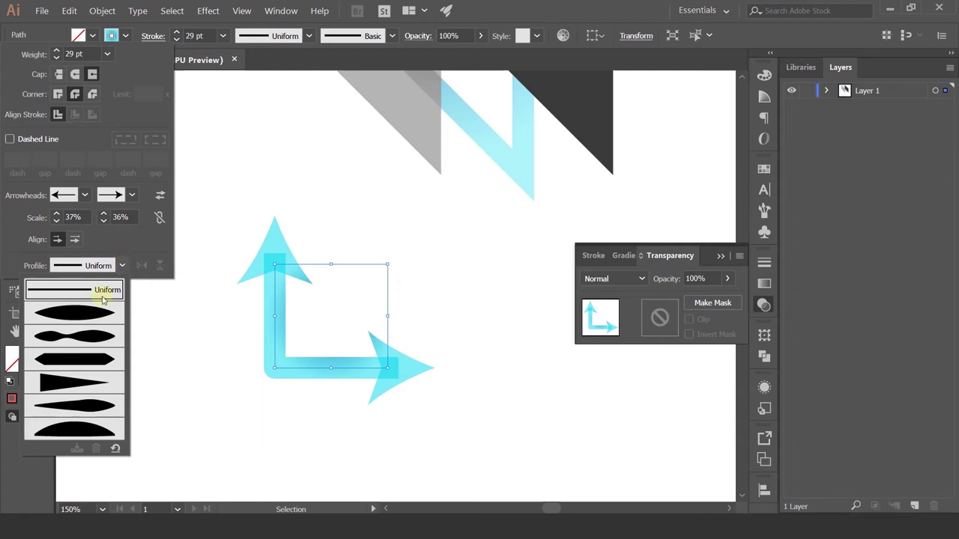
{"action": "left_click", "coordinate": [134, 195]}
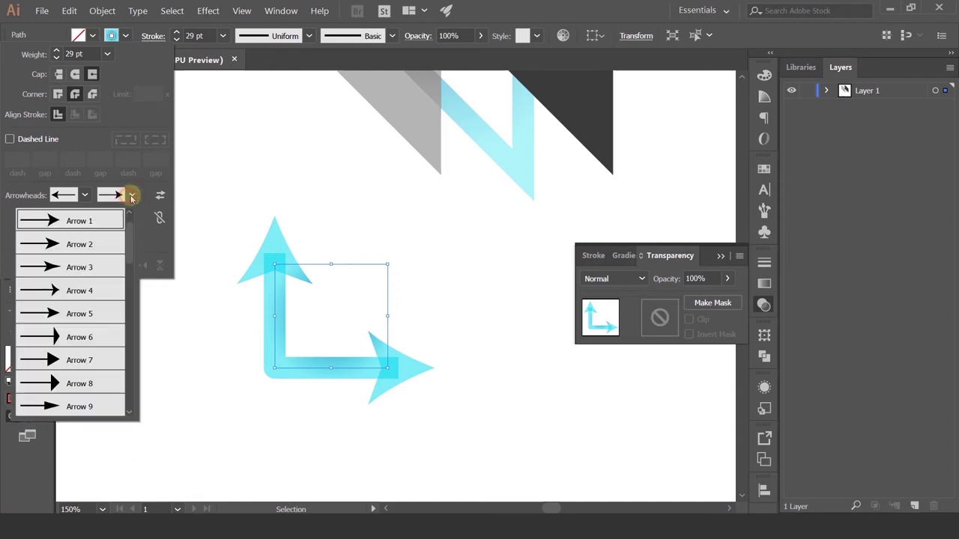
{"action": "scroll", "coordinate": [120, 221], "scroll_direction": "up", "scroll_amount": 1}
{"action": "left_click", "coordinate": [120, 219]}
{"action": "left_click", "coordinate": [85, 196]}
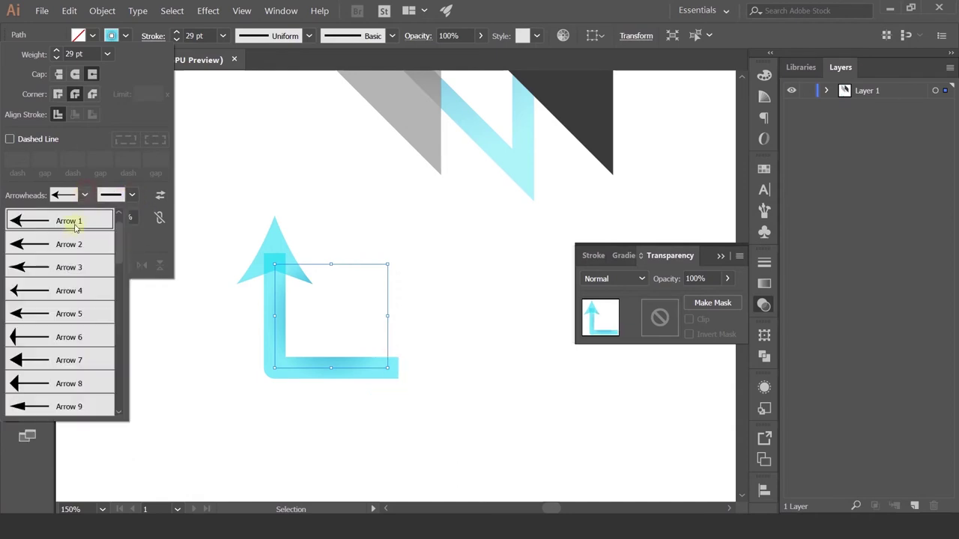
{"action": "scroll", "coordinate": [82, 236], "scroll_direction": "up", "scroll_amount": 1}
{"action": "left_click", "coordinate": [71, 221]}
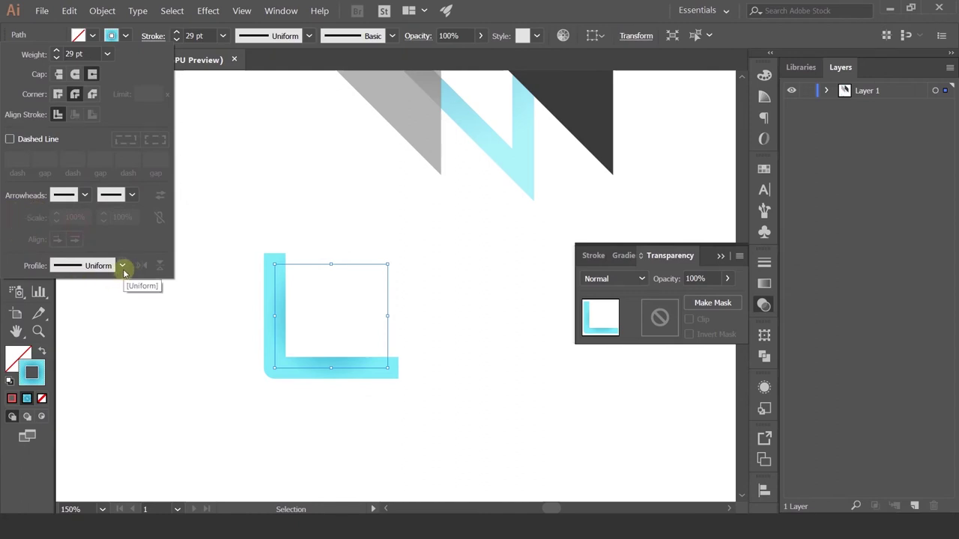
Try several width profiles on the L stroke and flip the double-lens profile
{"action": "left_click", "coordinate": [122, 266]}
{"action": "left_click", "coordinate": [98, 314]}
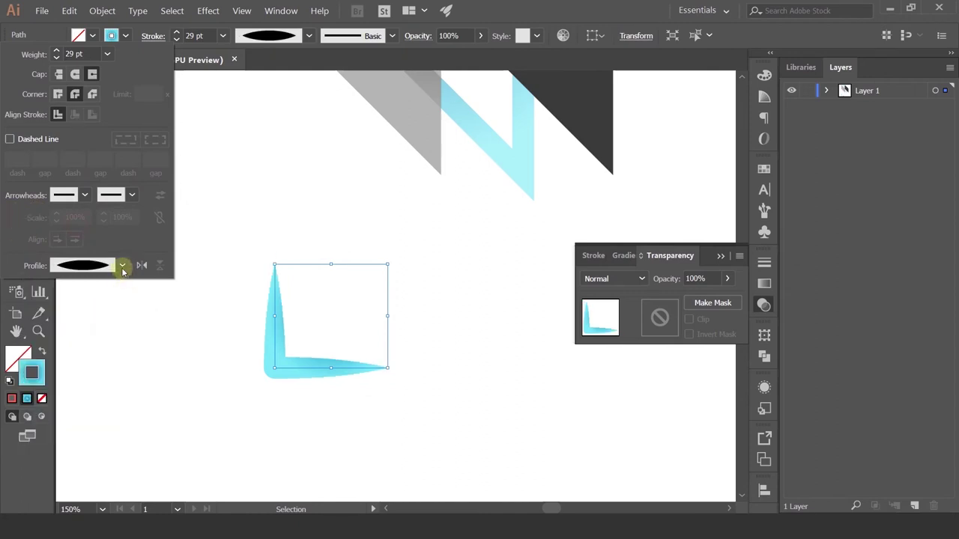
{"action": "left_click", "coordinate": [123, 266]}
{"action": "left_click", "coordinate": [92, 337]}
{"action": "left_click", "coordinate": [122, 265]}
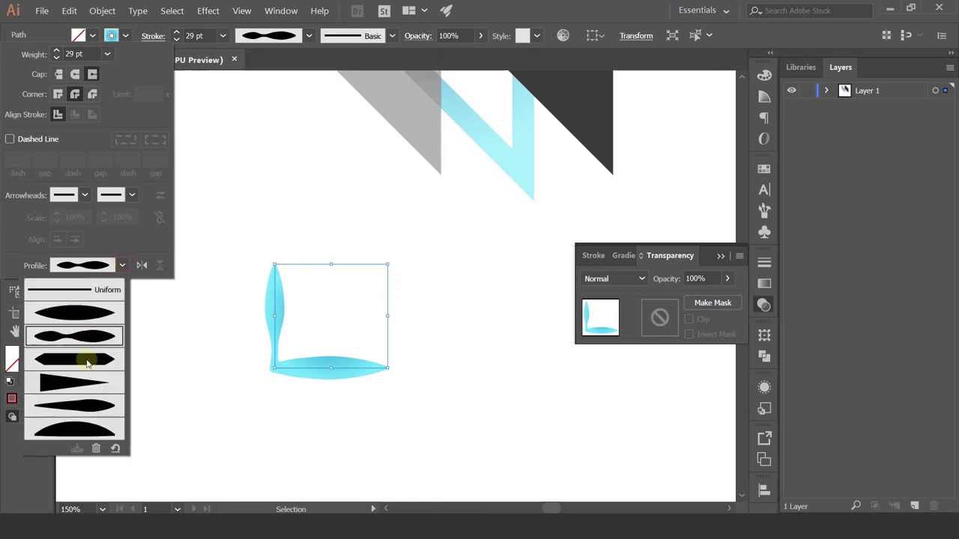
{"action": "left_click", "coordinate": [78, 359]}
{"action": "left_click", "coordinate": [122, 266]}
{"action": "left_click", "coordinate": [46, 429]}
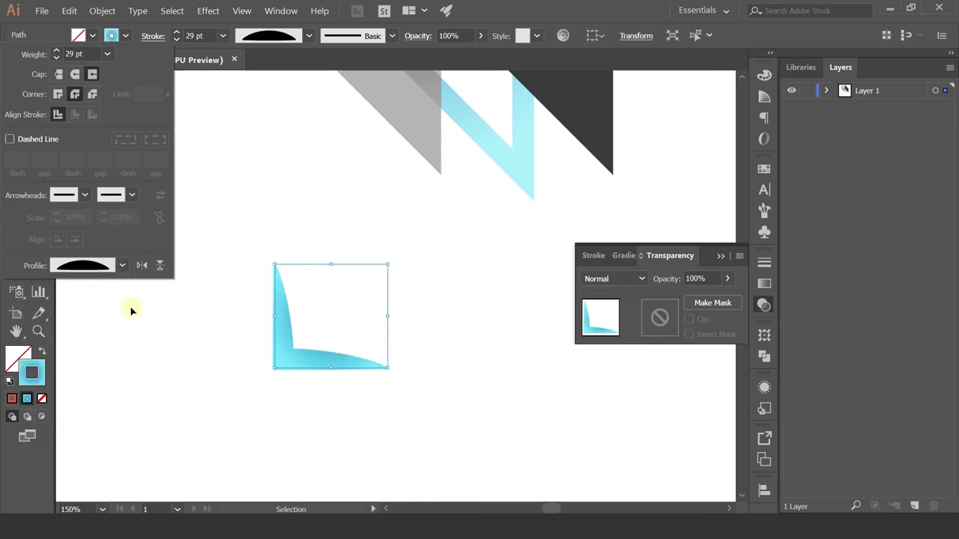
{"action": "left_click", "coordinate": [122, 265]}
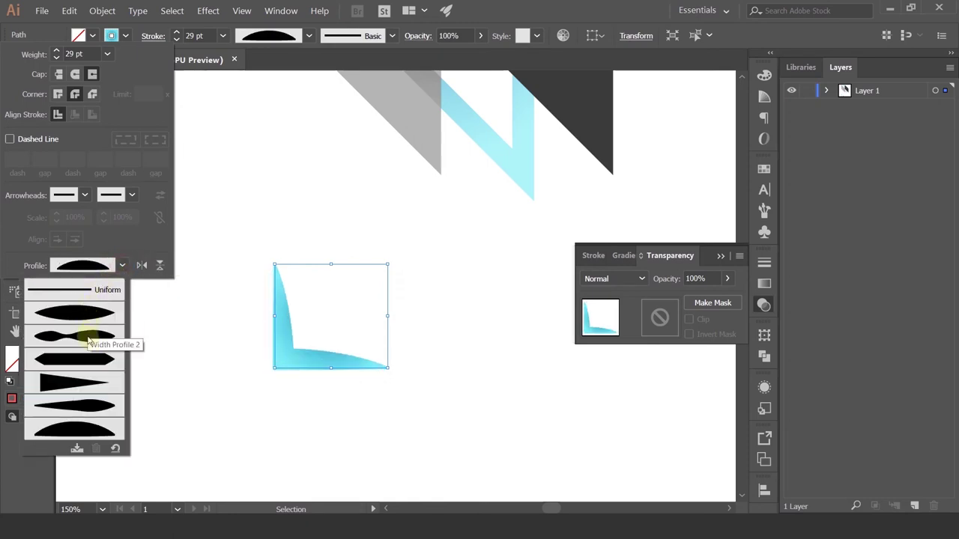
{"action": "left_click", "coordinate": [86, 337]}
{"action": "left_click", "coordinate": [142, 266]}
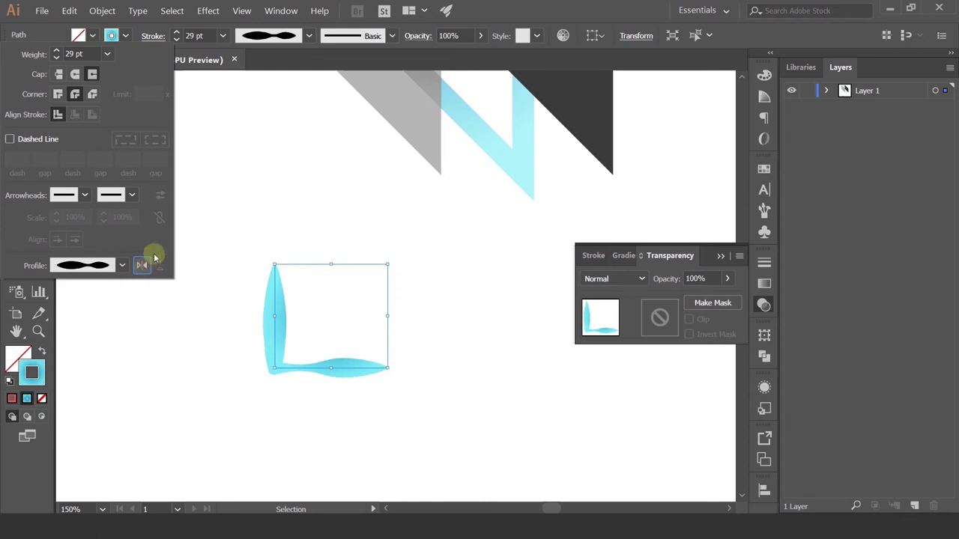
Undo the profile trials and restore the L stroke's Uniform width profile
{"action": "left_click", "coordinate": [261, 139]}
{"action": "key", "text": "ctrl+z"}
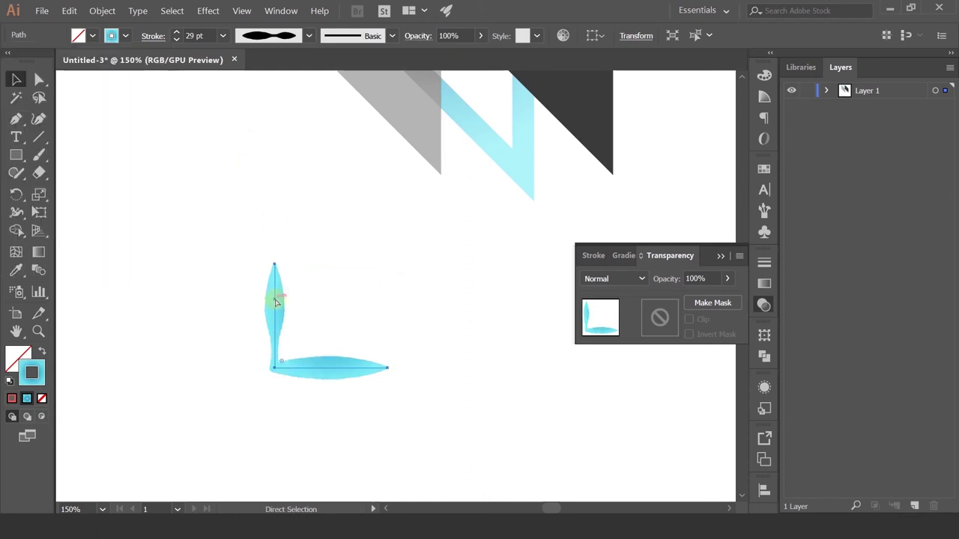
{"action": "key", "text": "ctrl+z"}
{"action": "key", "text": "ctrl+shift+z"}
{"action": "key", "text": "ctrl+z"}
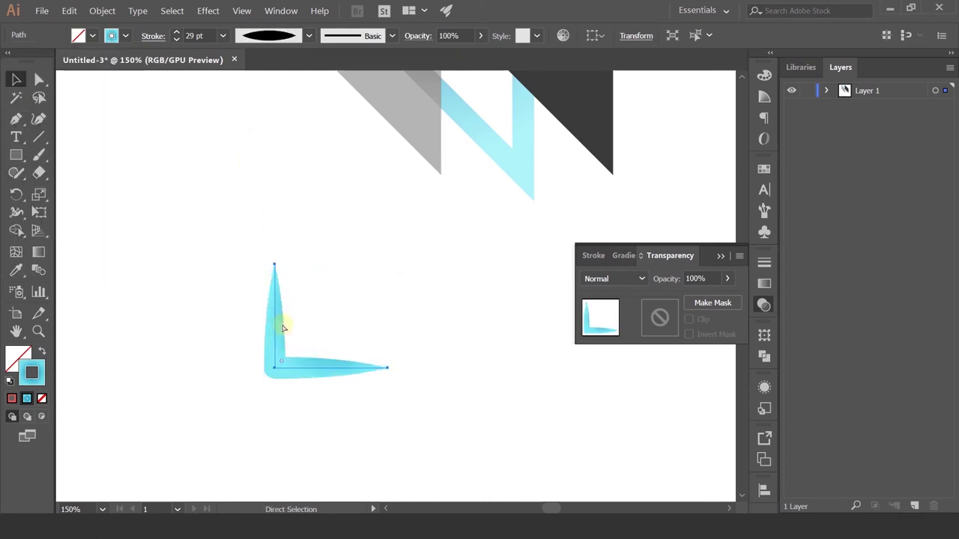
{"action": "key", "text": "v"}
{"action": "left_click", "coordinate": [276, 35]}
{"action": "left_click", "coordinate": [274, 61]}
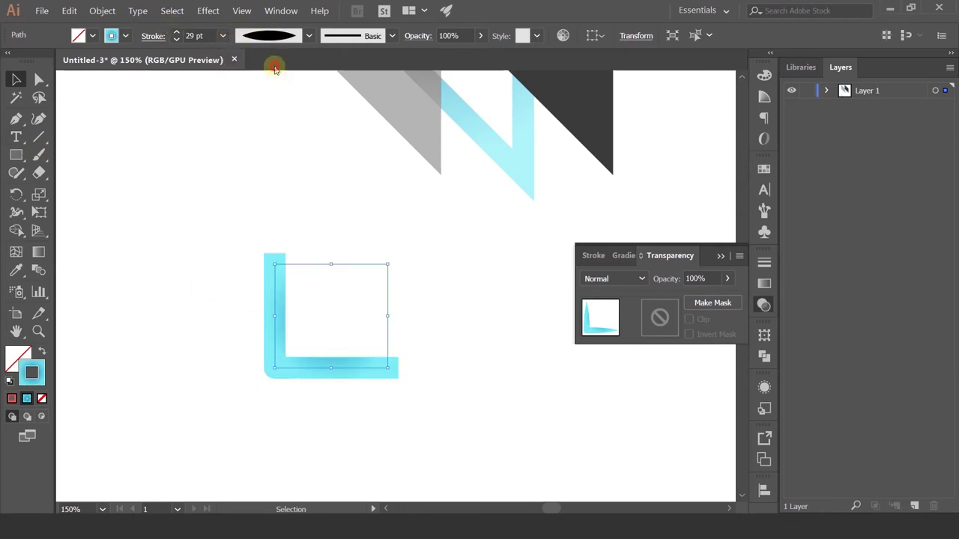
Reselect the L path, cut its stroke weight to 12 pt, and choose the Width Tool
{"action": "left_click_drag", "start_coordinate": [178, 259], "coordinate": [388, 399]}
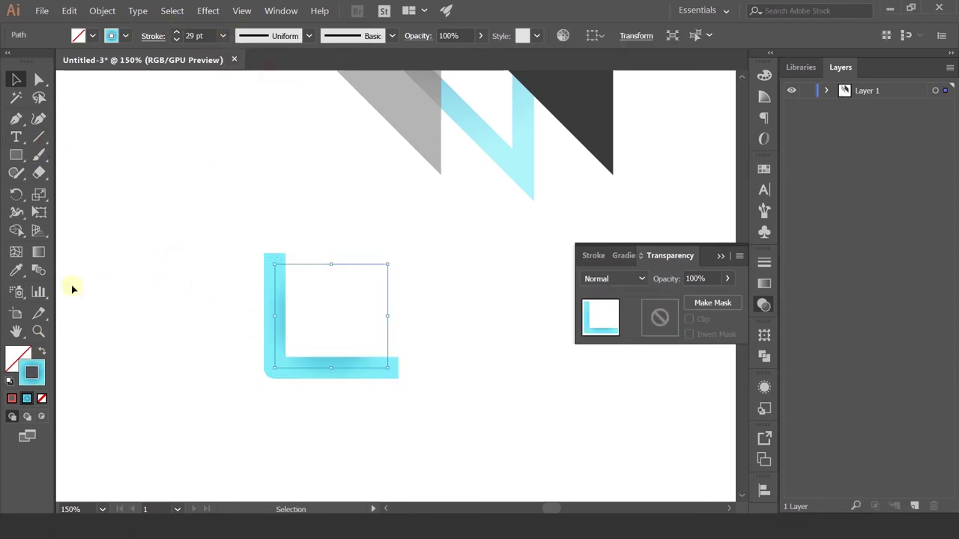
{"action": "scroll", "coordinate": [197, 35], "scroll_direction": "down", "scroll_amount": 8}
{"action": "scroll", "coordinate": [198, 36], "scroll_direction": "down", "scroll_amount": 7}
{"action": "scroll", "coordinate": [197, 35], "scroll_direction": "down", "scroll_amount": 2}
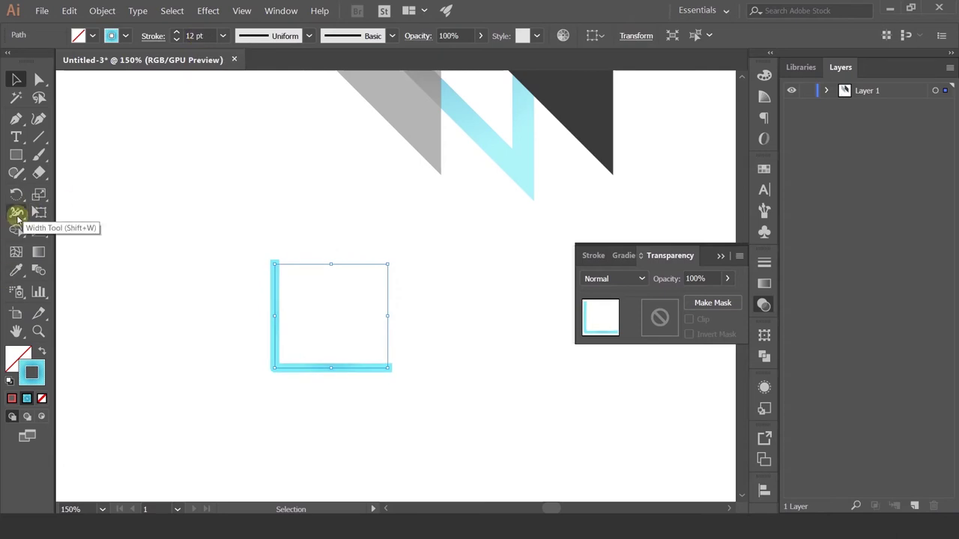
{"action": "left_click_drag", "start_coordinate": [17, 215], "coordinate": [95, 217]}
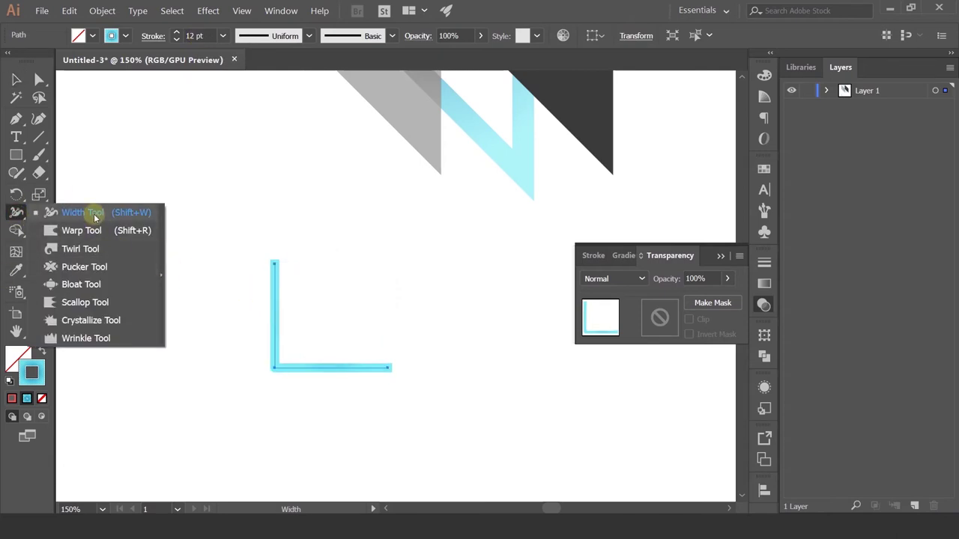
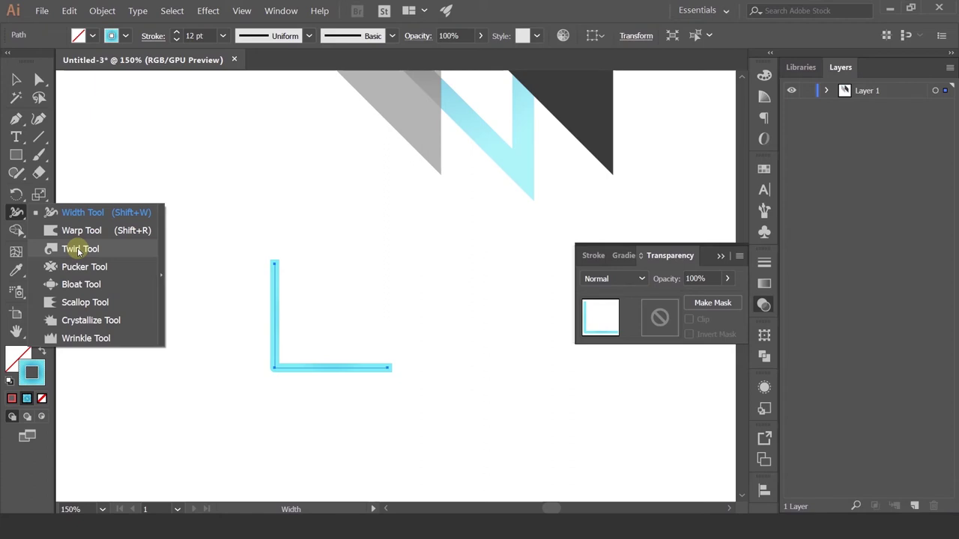
Use the Width Tool to give the L path a teardrop bulge along the bottom and a swell near the top
{"action": "left_click", "coordinate": [75, 213]}
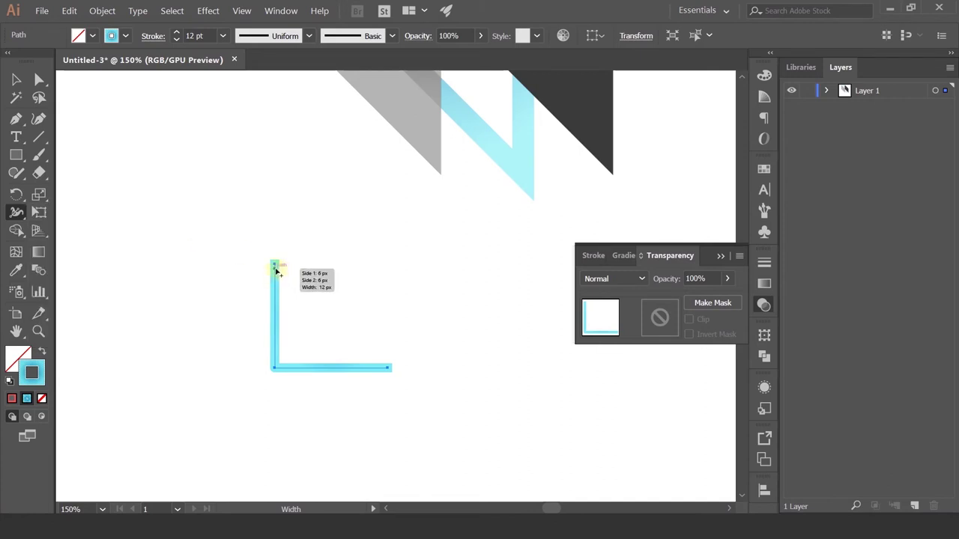
{"action": "left_click_drag", "start_coordinate": [273, 265], "coordinate": [248, 264]}
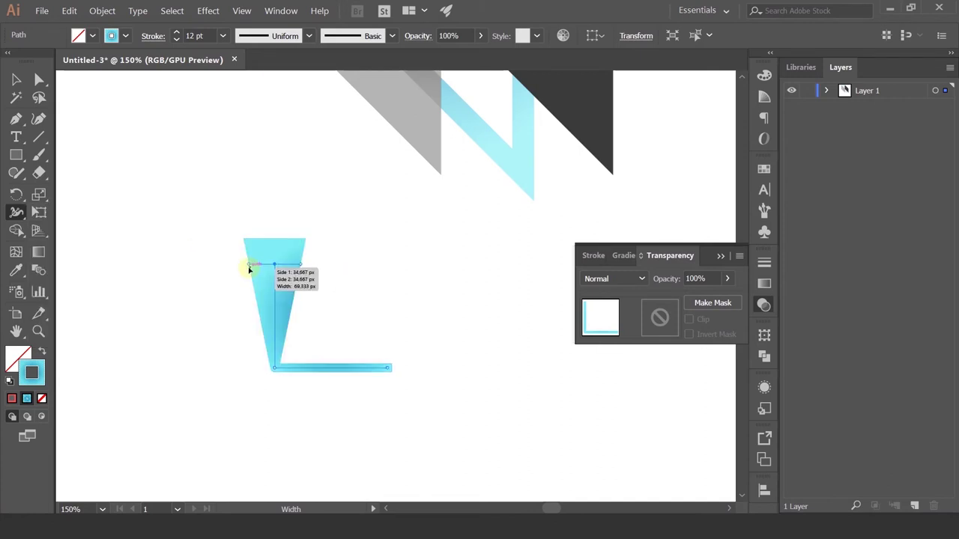
{"action": "key", "text": "ctrl+z"}
{"action": "left_click_drag", "start_coordinate": [314, 368], "coordinate": [315, 349]}
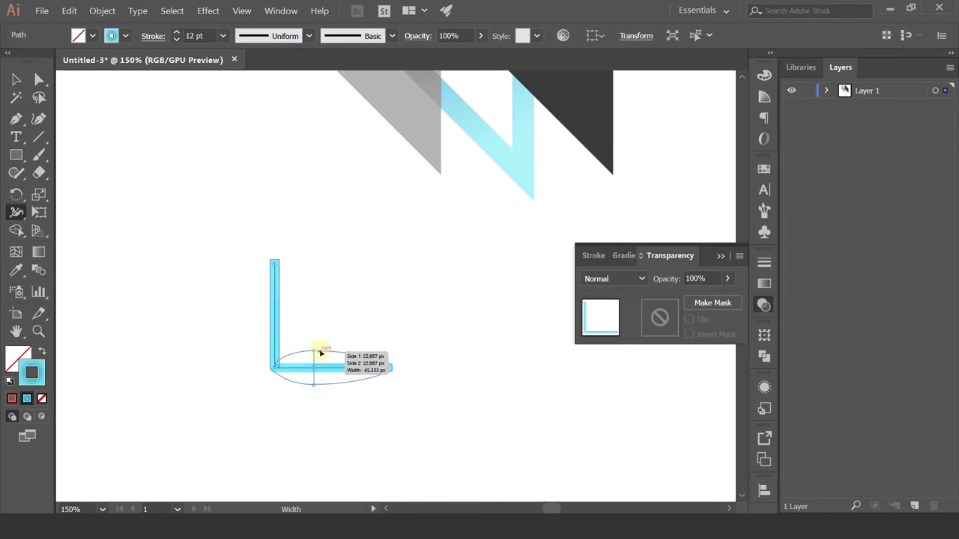
{"action": "left_click_drag", "start_coordinate": [275, 325], "coordinate": [286, 326]}
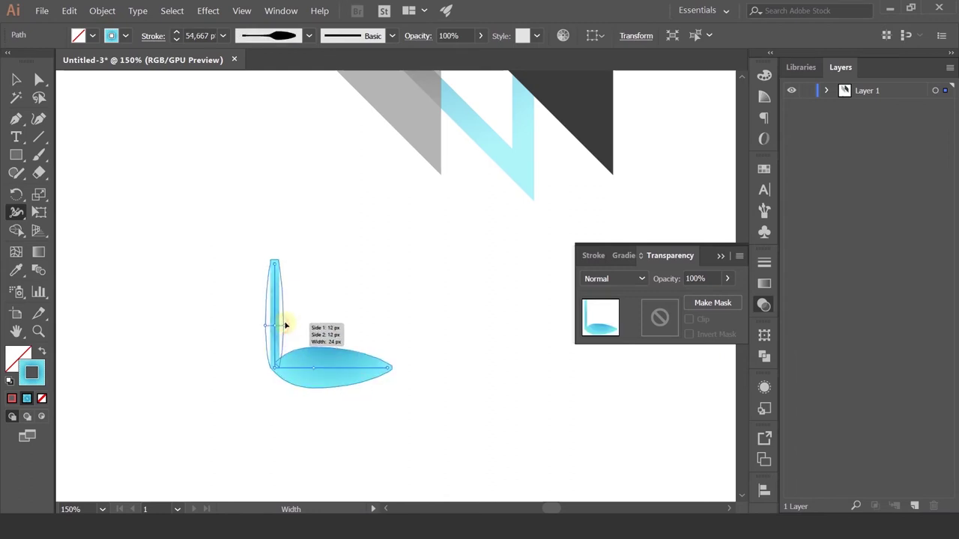
{"action": "key", "text": "ctrl+z"}
{"action": "key", "text": "ctrl+z"}
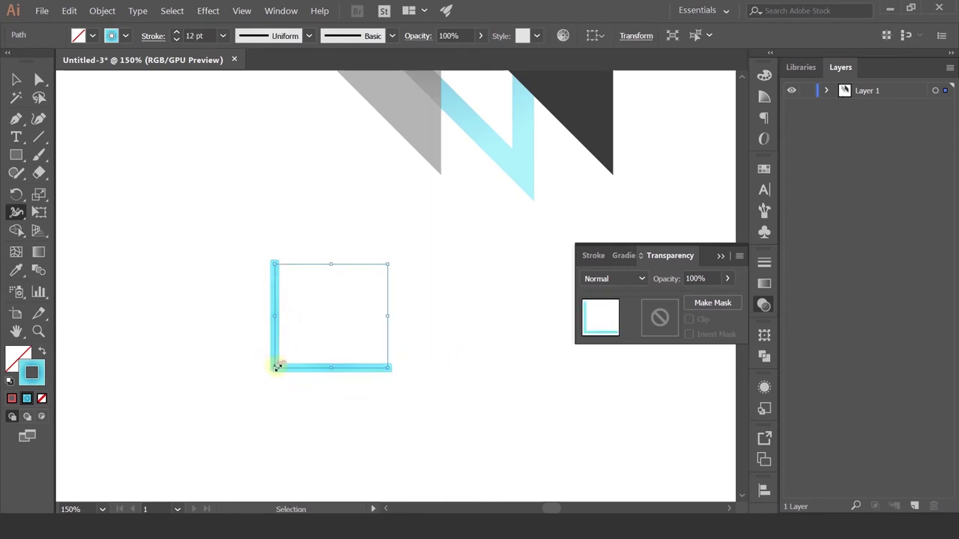
{"action": "mouse_move", "coordinate": [298, 365]}
{"action": "left_mouse_down"}
{"action": "mouse_move", "coordinate": [300, 346]}
{"action": "mouse_move", "coordinate": [347, 358]}
{"action": "left_mouse_up"}
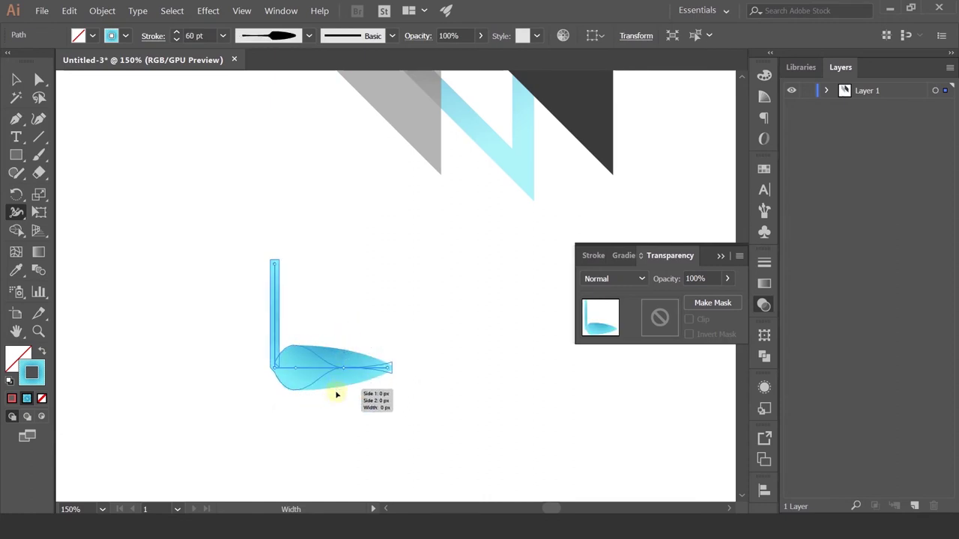
{"action": "left_click_drag", "start_coordinate": [346, 357], "coordinate": [349, 361]}
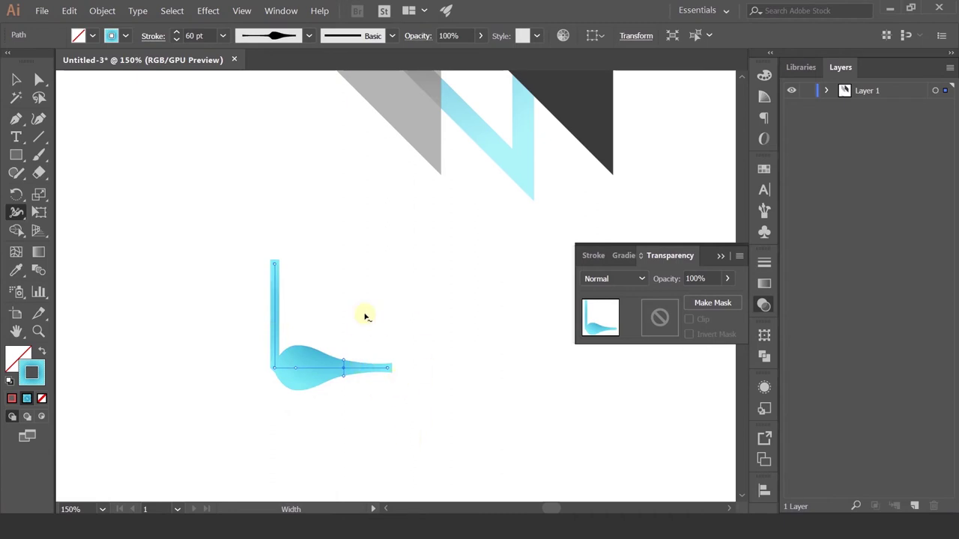
{"action": "mouse_move", "coordinate": [275, 290]}
{"action": "left_mouse_down"}
{"action": "mouse_move", "coordinate": [305, 290]}
{"action": "mouse_move", "coordinate": [286, 304]}
{"action": "left_mouse_up"}
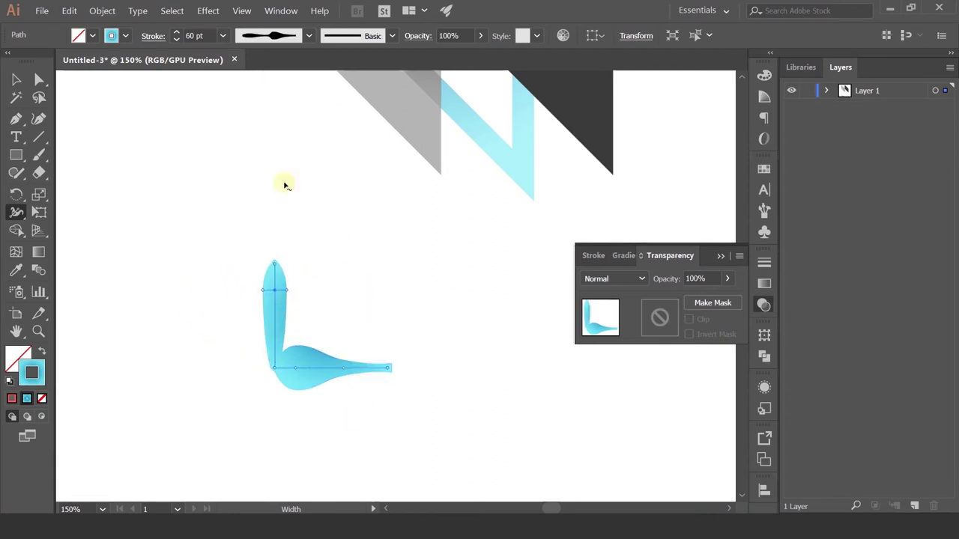
{"action": "left_click", "coordinate": [17, 80]}
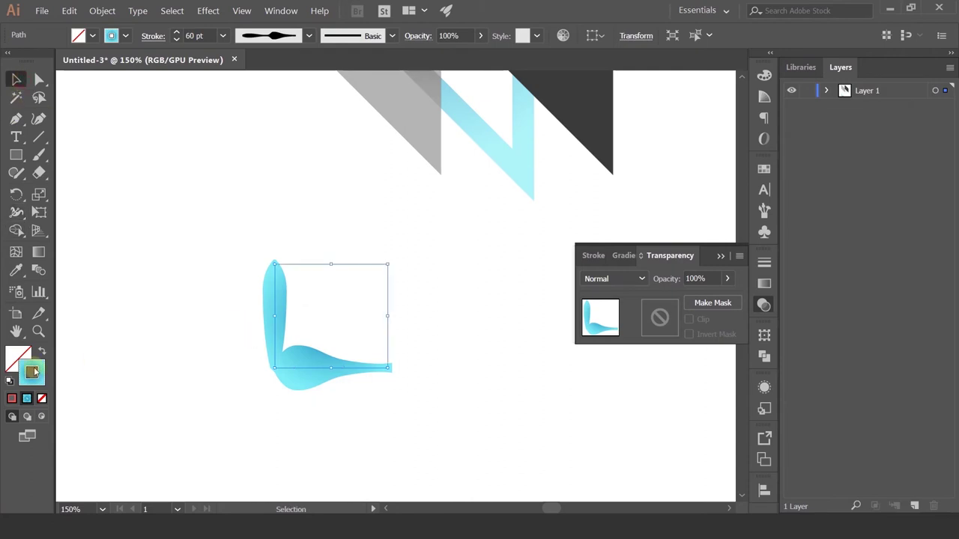
Revert the width edits and restroke the L path with the charcoal art brush at 1 pt
{"action": "key", "text": "ctrl+z"}
{"action": "key", "text": "ctrl+z"}
{"action": "key", "text": "ctrl+z"}
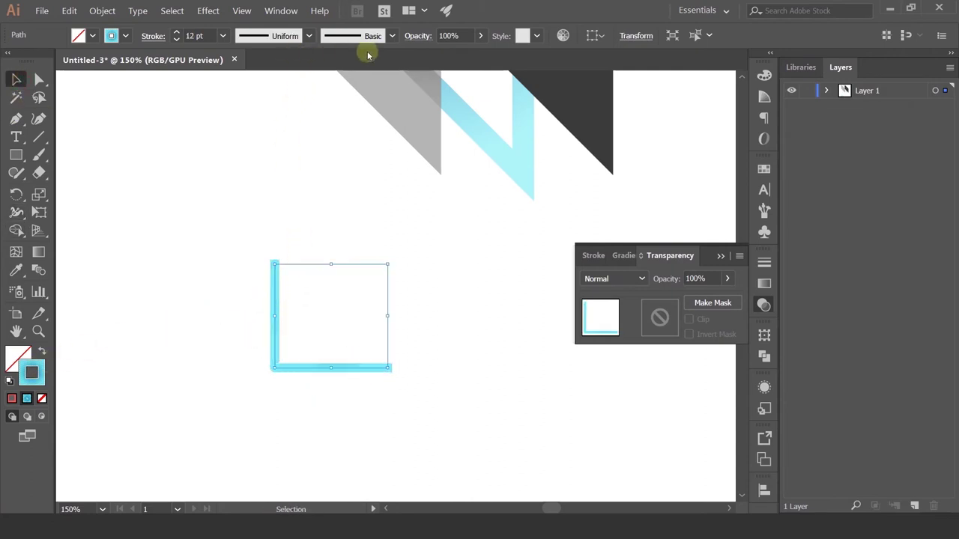
{"action": "left_click", "coordinate": [391, 36]}
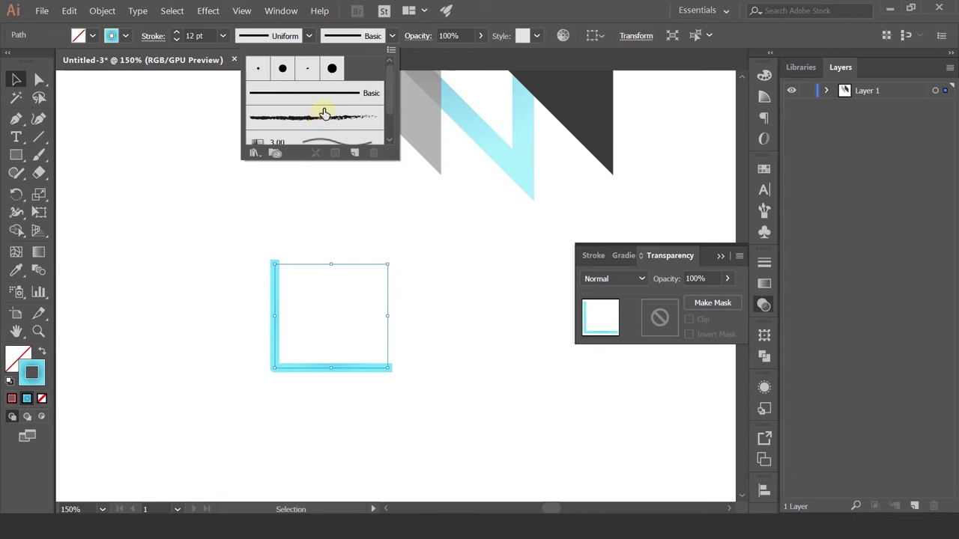
{"action": "left_click", "coordinate": [393, 36]}
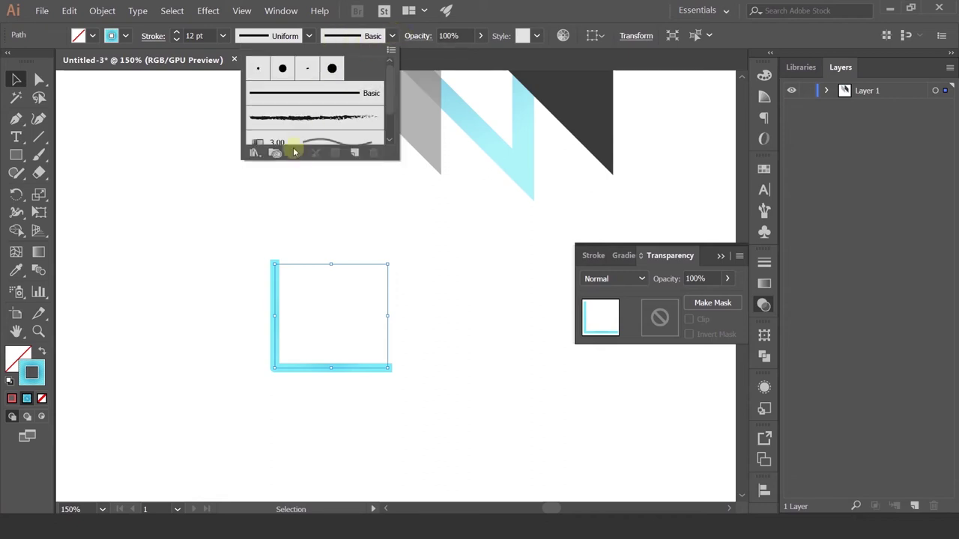
{"action": "left_click", "coordinate": [291, 117]}
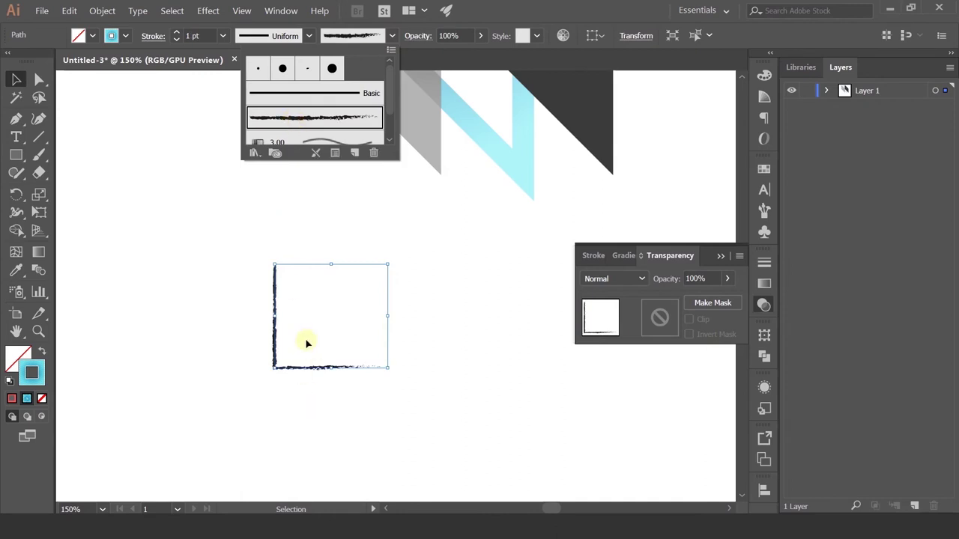
{"action": "key", "text": "Escape"}
{"action": "scroll", "coordinate": [304, 299], "scroll_direction": "down", "scroll_amount": 2}
{"action": "scroll", "coordinate": [295, 252], "scroll_direction": "up", "scroll_amount": 3}
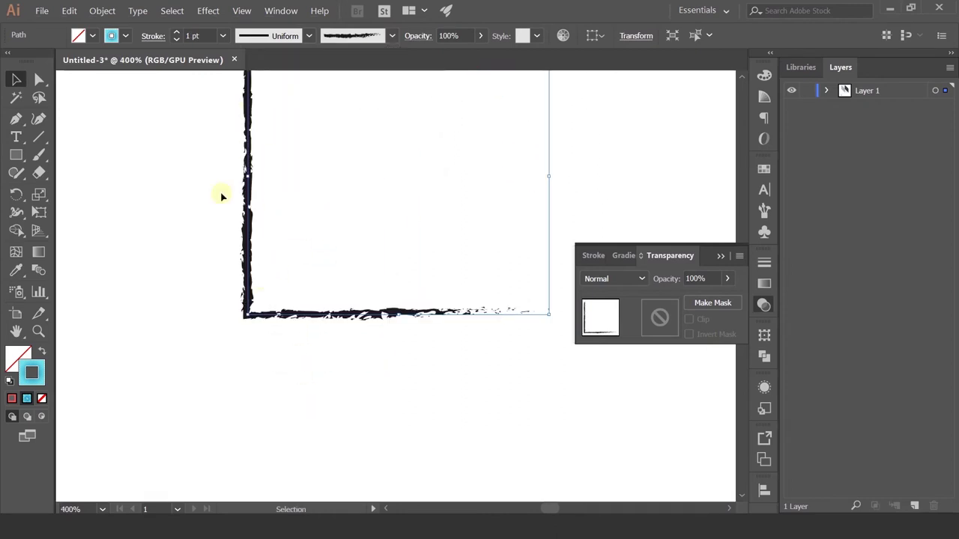
{"action": "scroll", "coordinate": [217, 252], "scroll_direction": "up", "scroll_amount": 3}
{"action": "scroll", "coordinate": [352, 284], "scroll_direction": "down", "scroll_amount": 2}
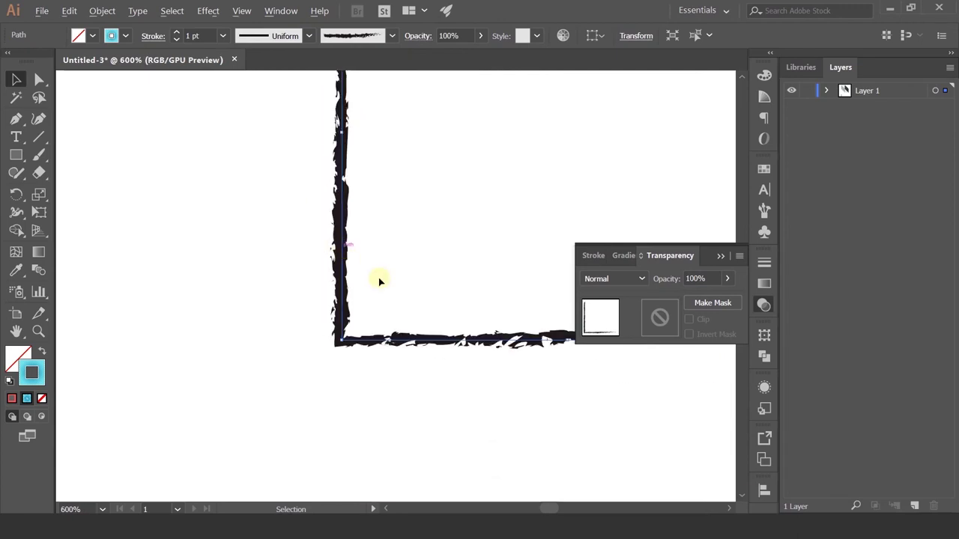
{"action": "scroll", "coordinate": [378, 279], "scroll_direction": "down", "scroll_amount": 2}
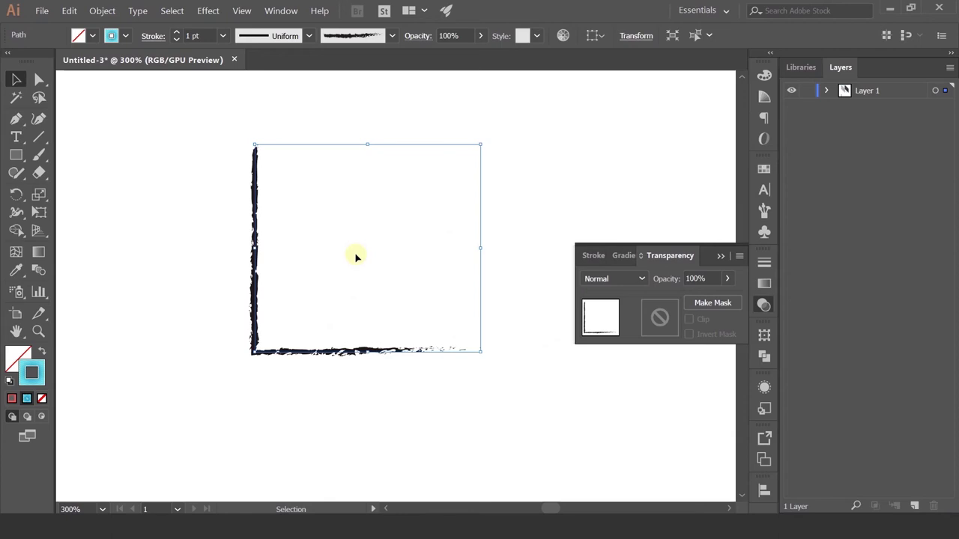
Show the Brushes panel from the dock and enlarge it to list more brushes
{"action": "left_click", "coordinate": [764, 210]}
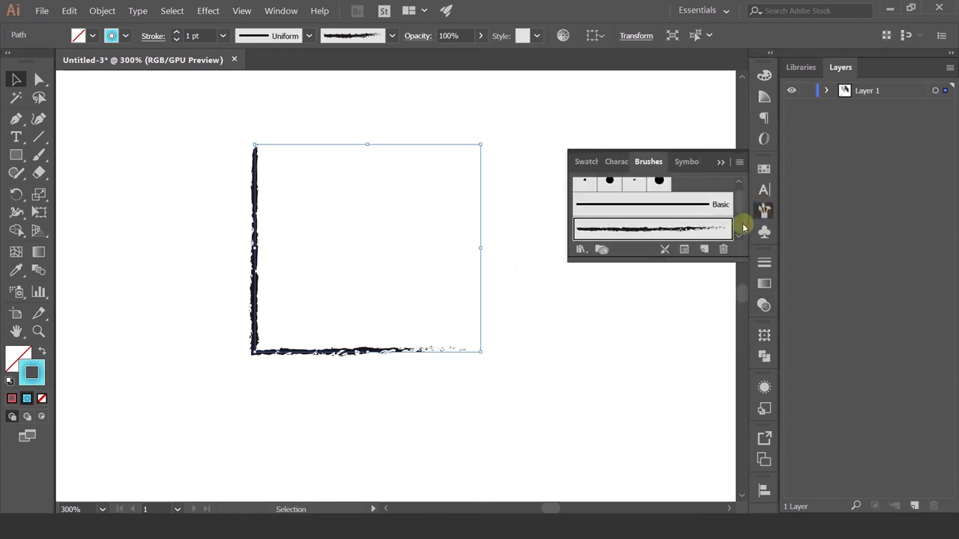
{"action": "left_click_drag", "start_coordinate": [638, 260], "coordinate": [659, 365]}
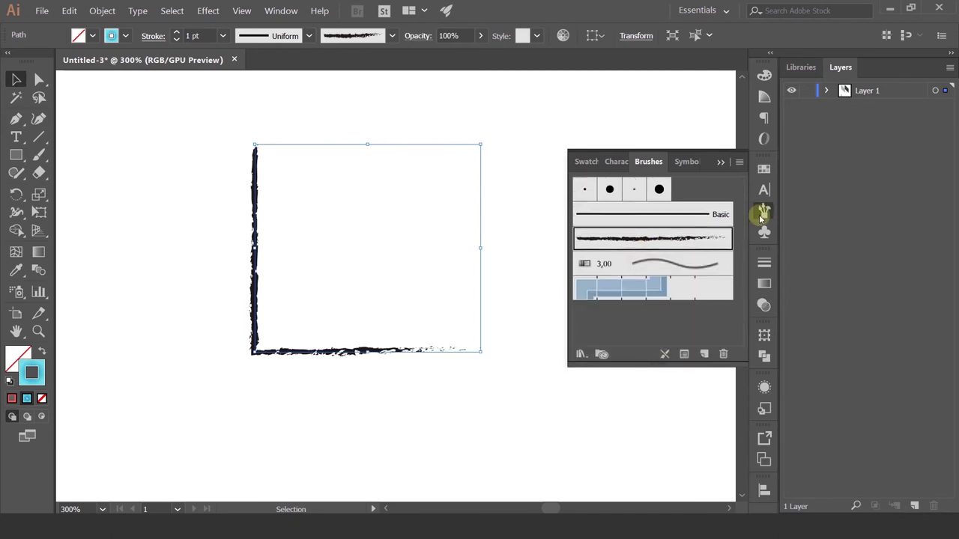
{"action": "left_click", "coordinate": [656, 327]}
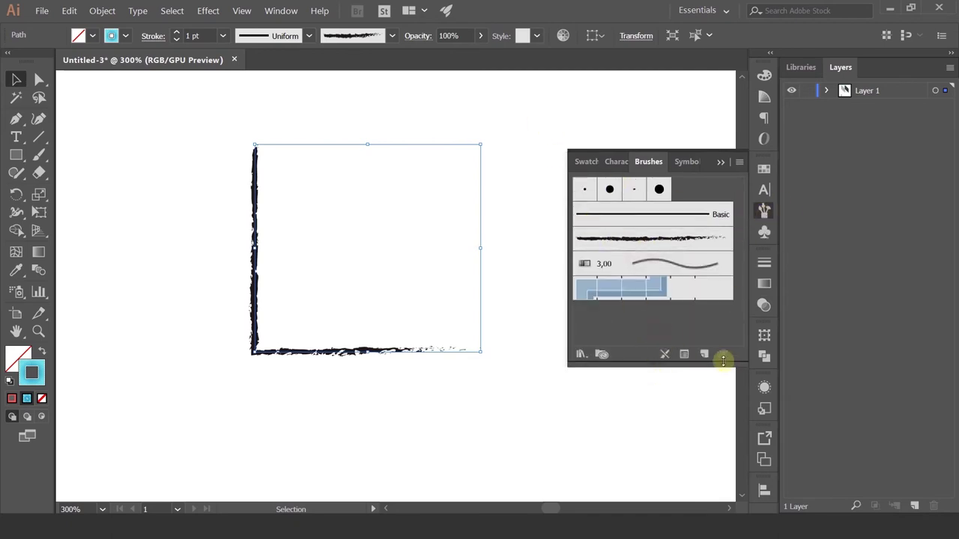
Try the New Brush dialog, cancel it, and bring up the Brush Libraries menu
{"action": "left_click", "coordinate": [704, 353]}
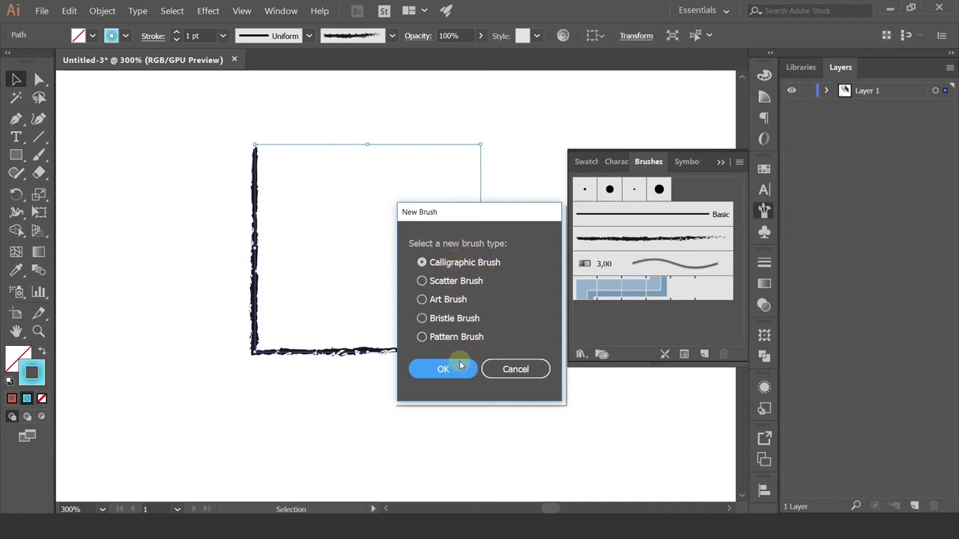
{"action": "left_click", "coordinate": [506, 371]}
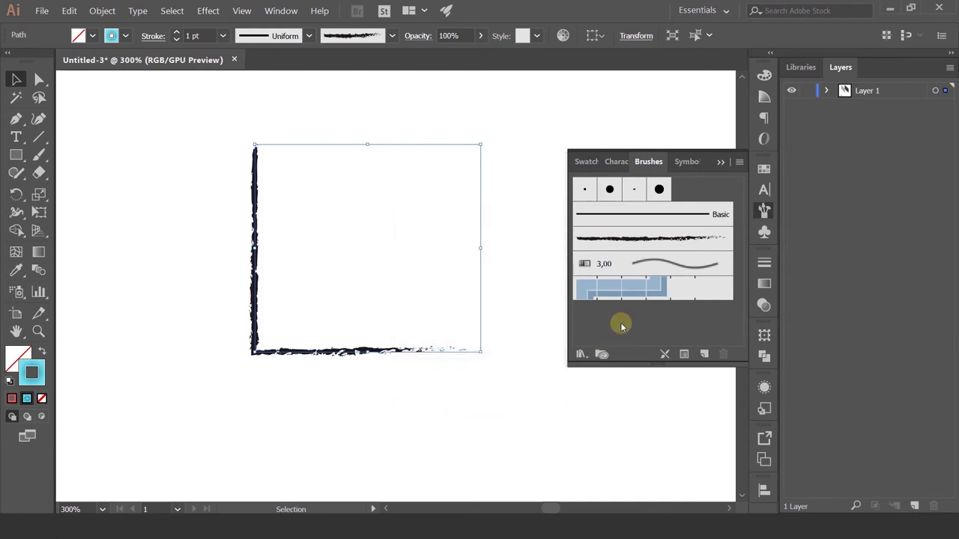
{"action": "left_click", "coordinate": [580, 354]}
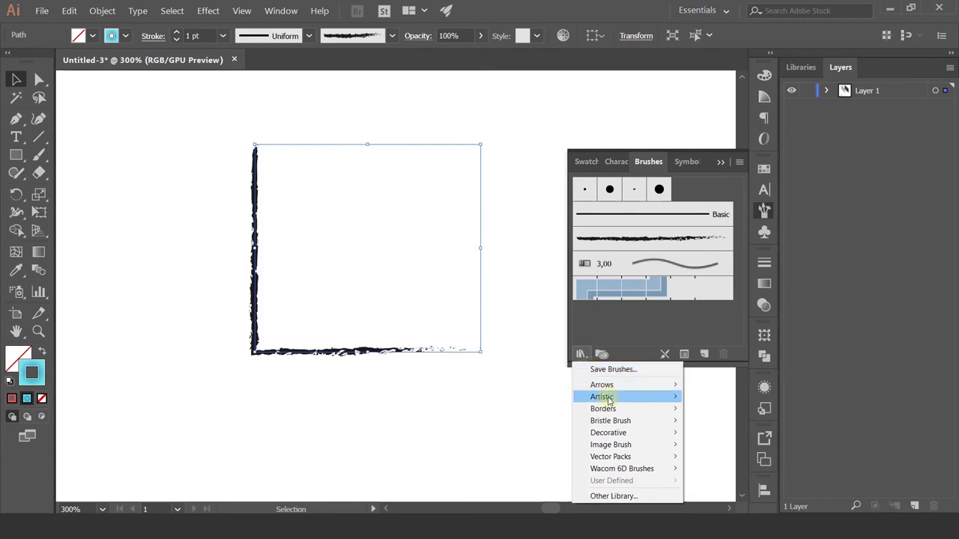
Open the Artistic_Ink brush library from the Artistic brush libraries
{"action": "left_click", "coordinate": [709, 397]}
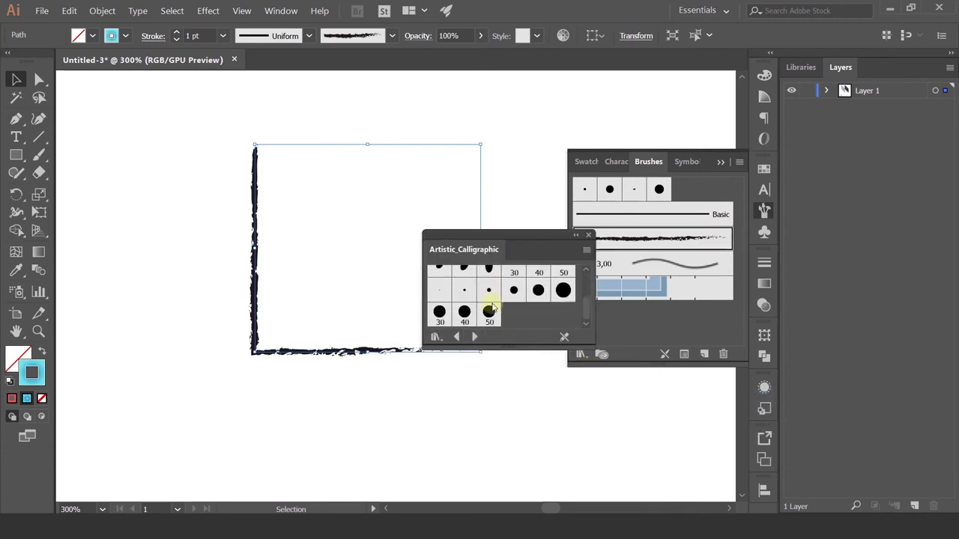
{"action": "left_click", "coordinate": [581, 354]}
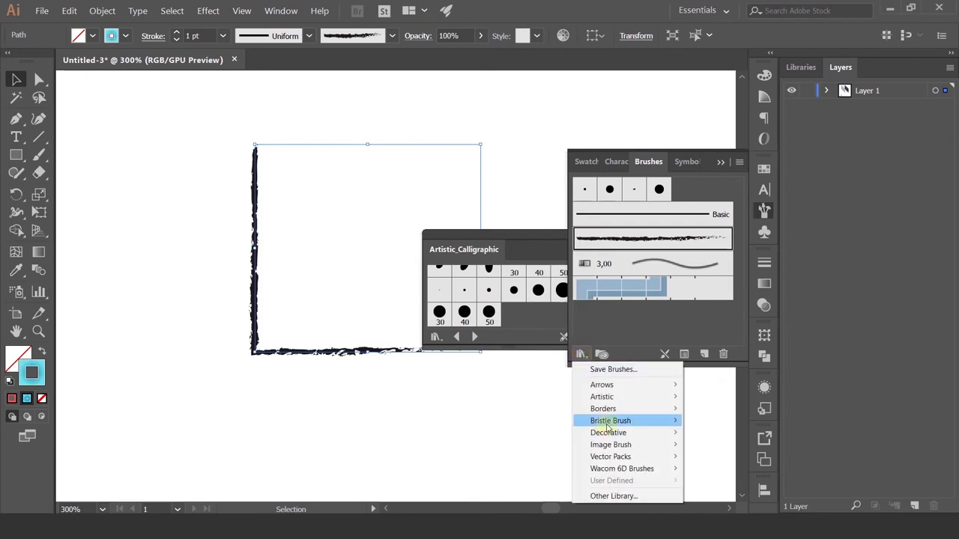
{"action": "left_click", "coordinate": [624, 401]}
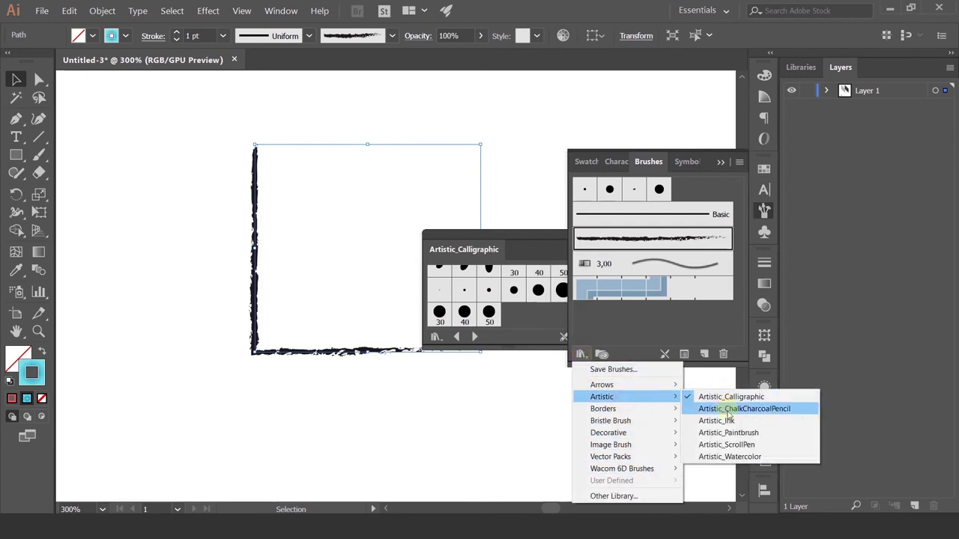
{"action": "left_click", "coordinate": [728, 420]}
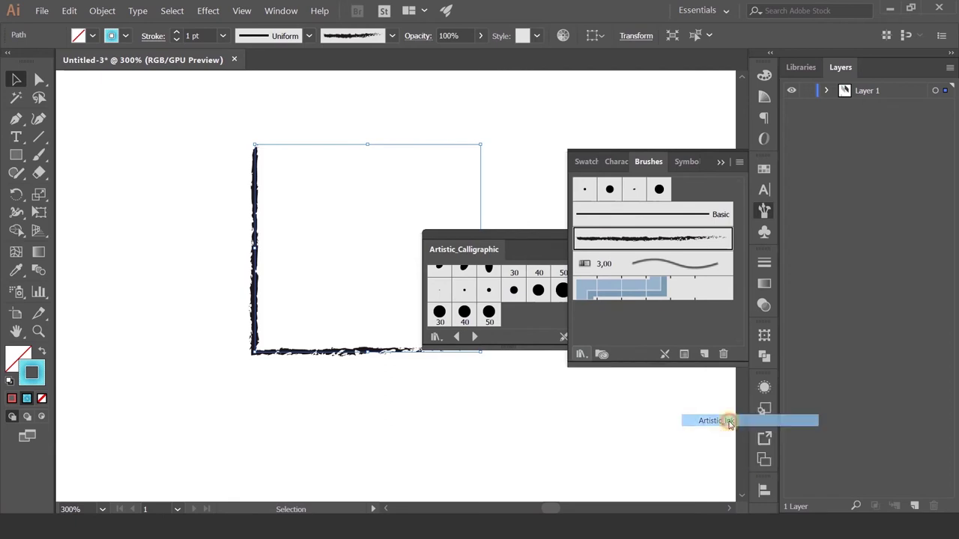
{"action": "scroll", "coordinate": [506, 303], "scroll_direction": "down", "scroll_amount": 1}
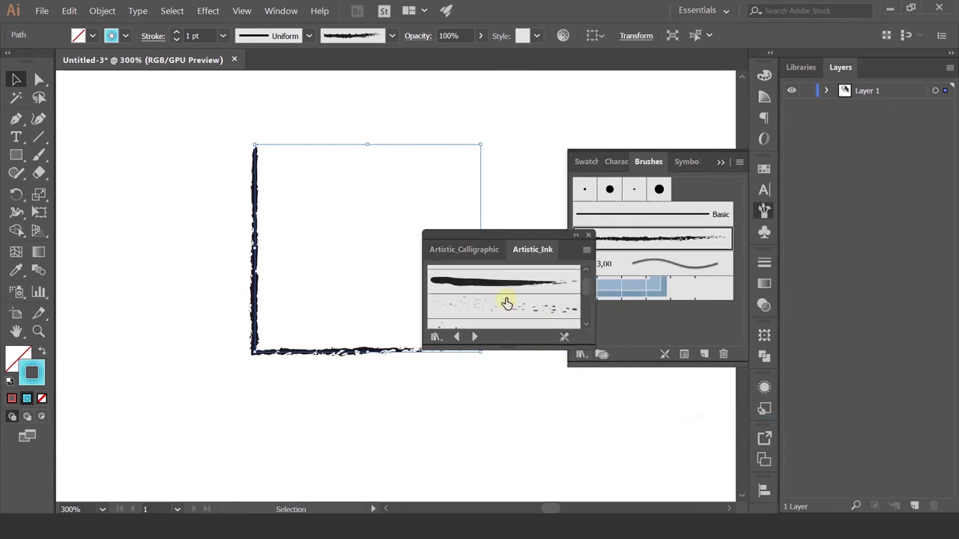
{"action": "scroll", "coordinate": [507, 303], "scroll_direction": "down", "scroll_amount": 2}
{"action": "scroll", "coordinate": [507, 304], "scroll_direction": "down", "scroll_amount": 1}
Try several ink brushes on the L path, settling on the rough dark ink brush
{"action": "left_click", "coordinate": [488, 277]}
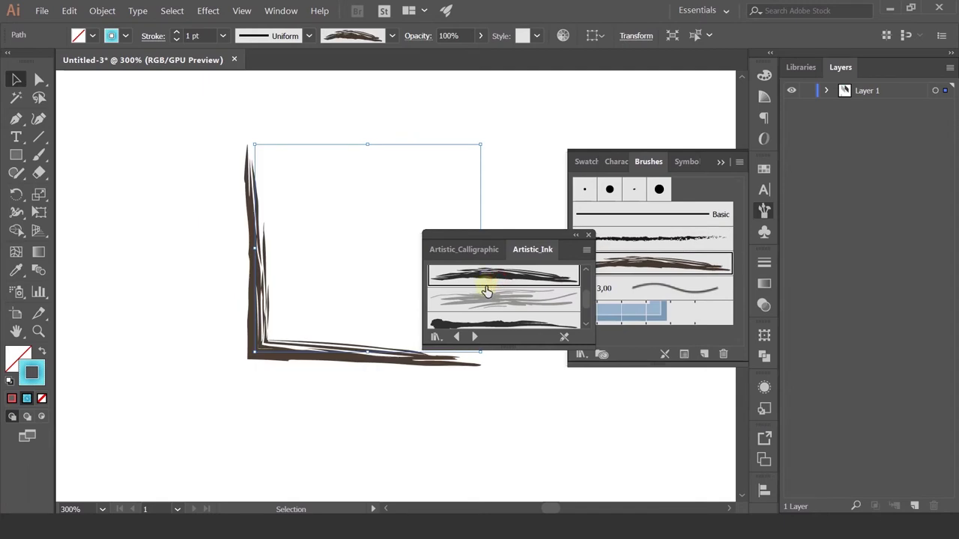
{"action": "left_click", "coordinate": [488, 308]}
{"action": "scroll", "coordinate": [487, 318], "scroll_direction": "down", "scroll_amount": 1}
{"action": "scroll", "coordinate": [487, 318], "scroll_direction": "down", "scroll_amount": 1}
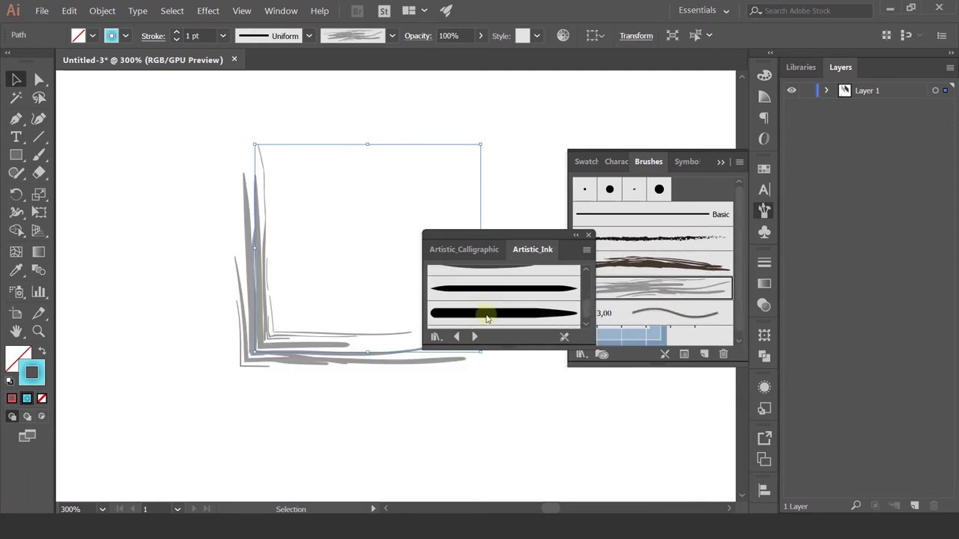
{"action": "left_click", "coordinate": [486, 317]}
{"action": "scroll", "coordinate": [486, 320], "scroll_direction": "down", "scroll_amount": 1}
{"action": "left_click", "coordinate": [488, 286]}
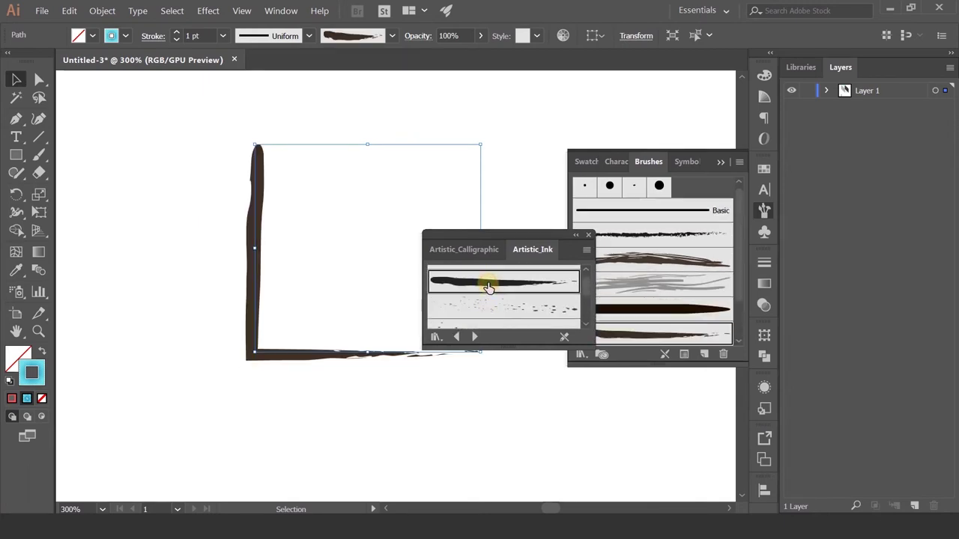
Dock the Artistic_Ink library panel above the Brushes panel and resize it
{"action": "left_click_drag", "start_coordinate": [557, 237], "coordinate": [562, 107]}
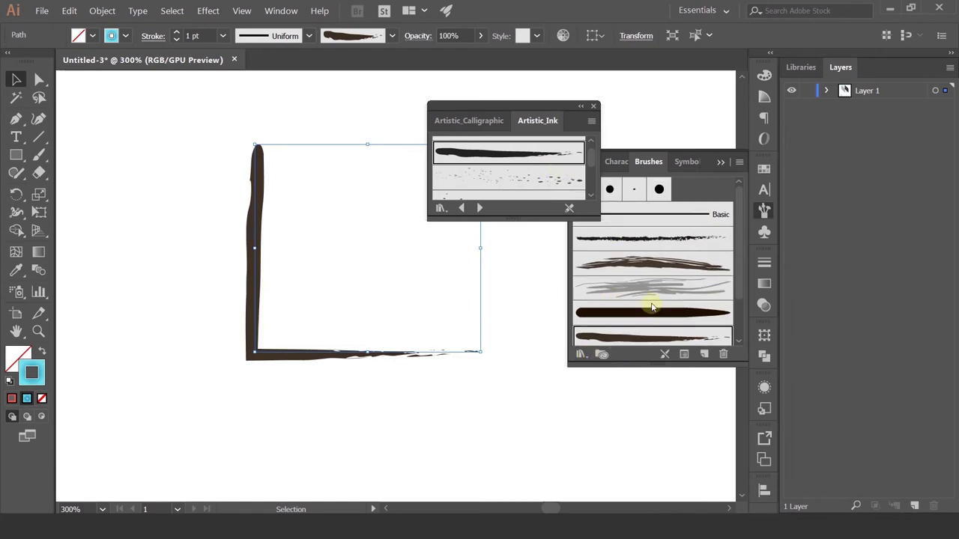
{"action": "scroll", "coordinate": [652, 308], "scroll_direction": "down", "scroll_amount": 2}
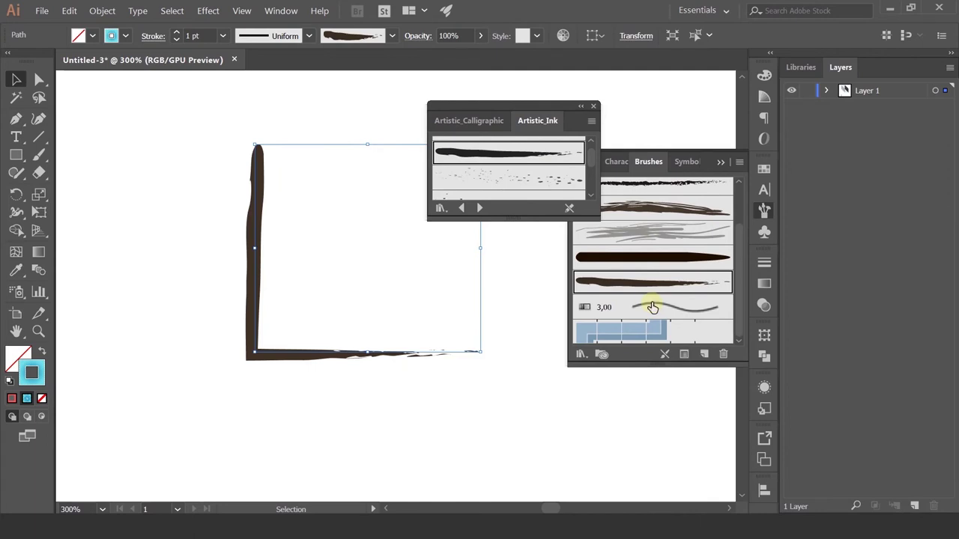
{"action": "left_click_drag", "start_coordinate": [542, 112], "coordinate": [681, 100]}
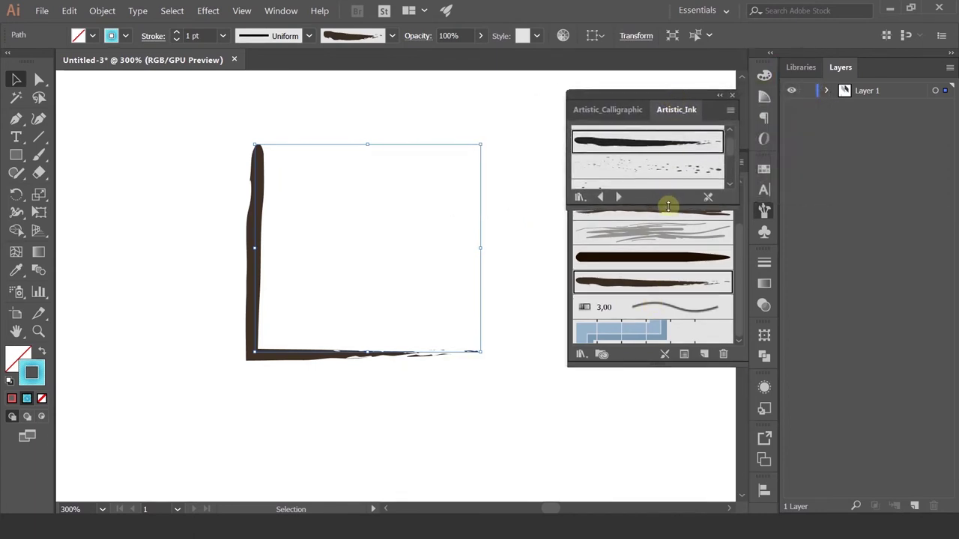
{"action": "left_click_drag", "start_coordinate": [667, 206], "coordinate": [664, 128]}
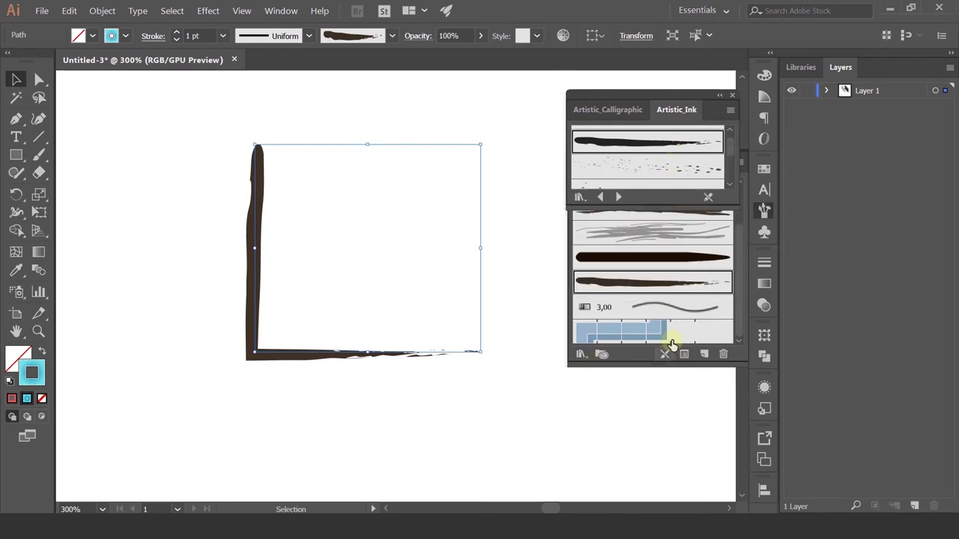
Load the stipple shading brush file from D:\Stipple-Shading-Illustrator-Brushes as a library, keeping 9-slice scaling
{"action": "left_click", "coordinate": [581, 354]}
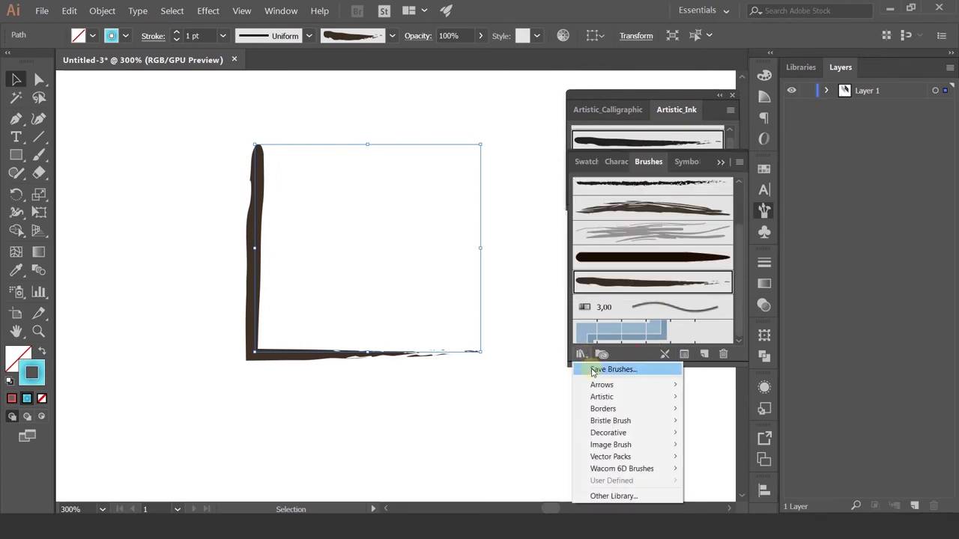
{"action": "left_click", "coordinate": [618, 496]}
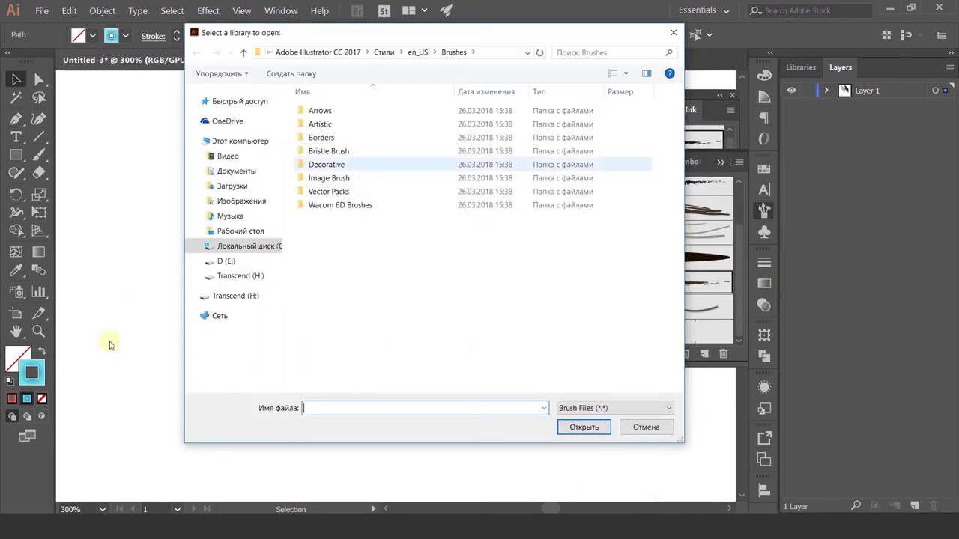
{"action": "left_click", "coordinate": [228, 261]}
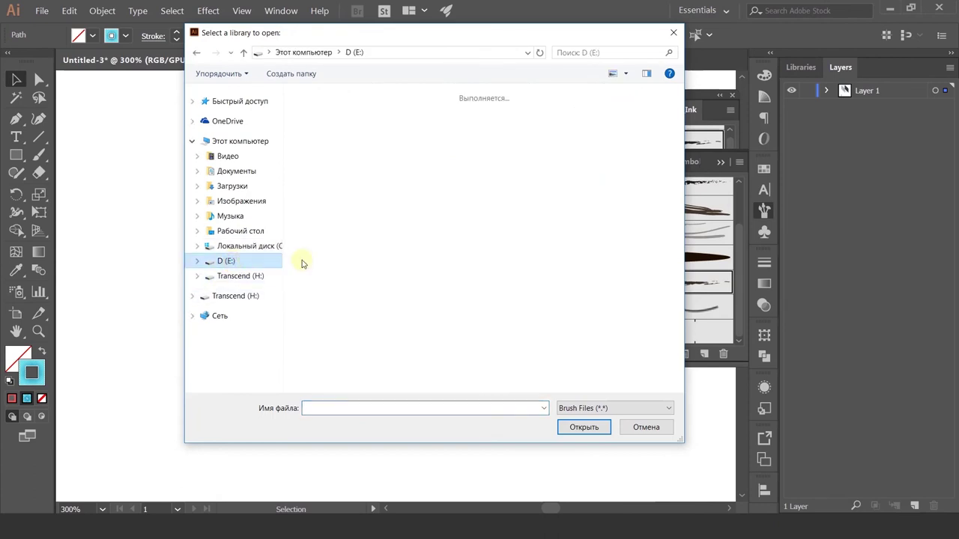
{"action": "left_click_drag", "start_coordinate": [476, 37], "coordinate": [473, 29]}
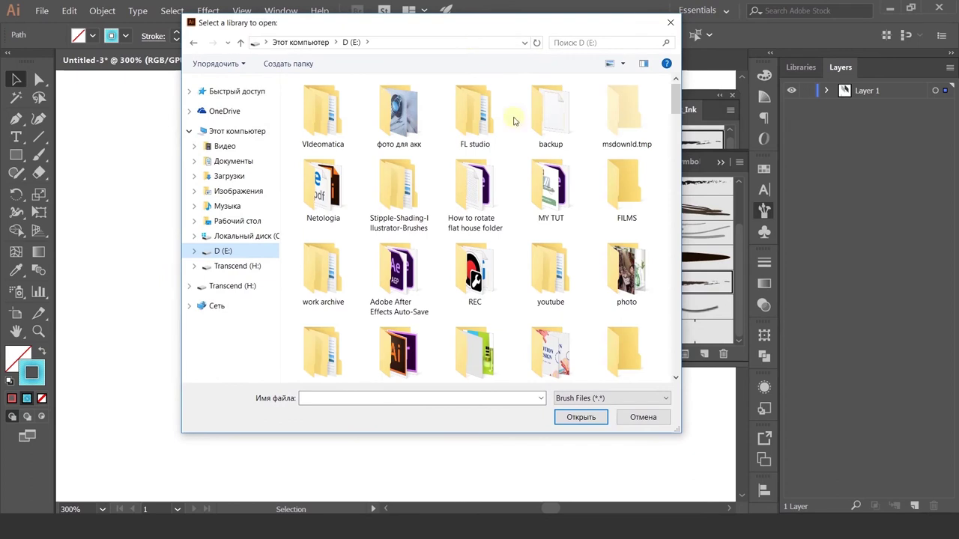
{"action": "scroll", "coordinate": [516, 248], "scroll_direction": "down", "scroll_amount": 2}
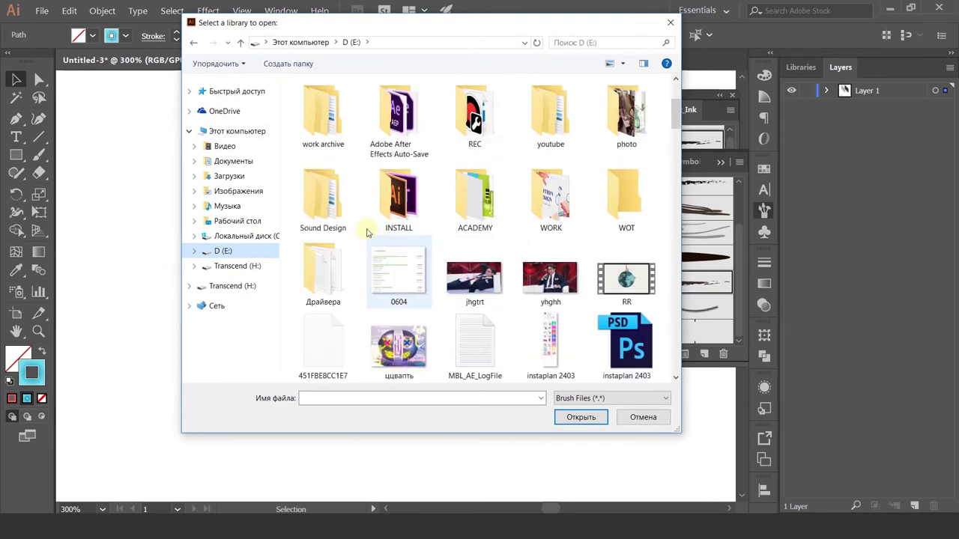
{"action": "scroll", "coordinate": [389, 247], "scroll_direction": "up", "scroll_amount": 2}
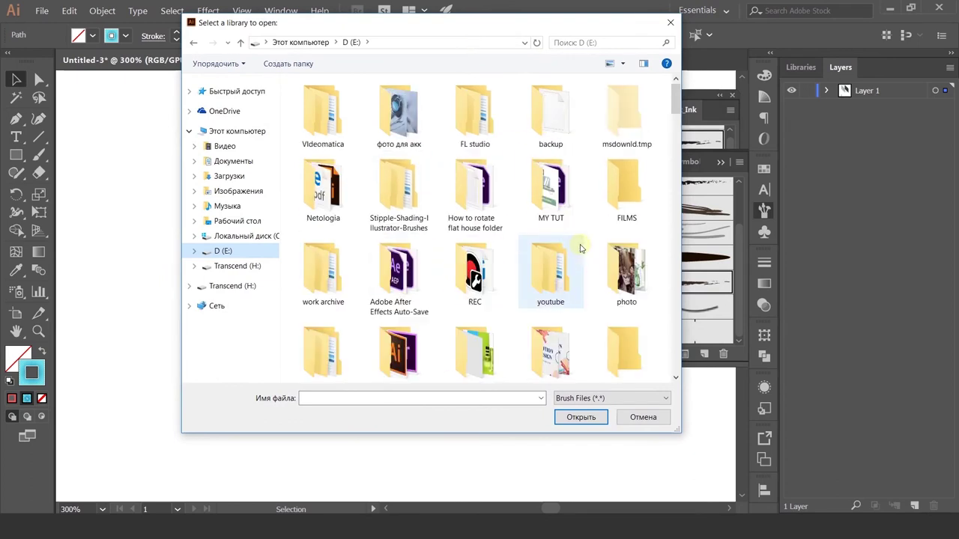
{"action": "double_click", "coordinate": [398, 191]}
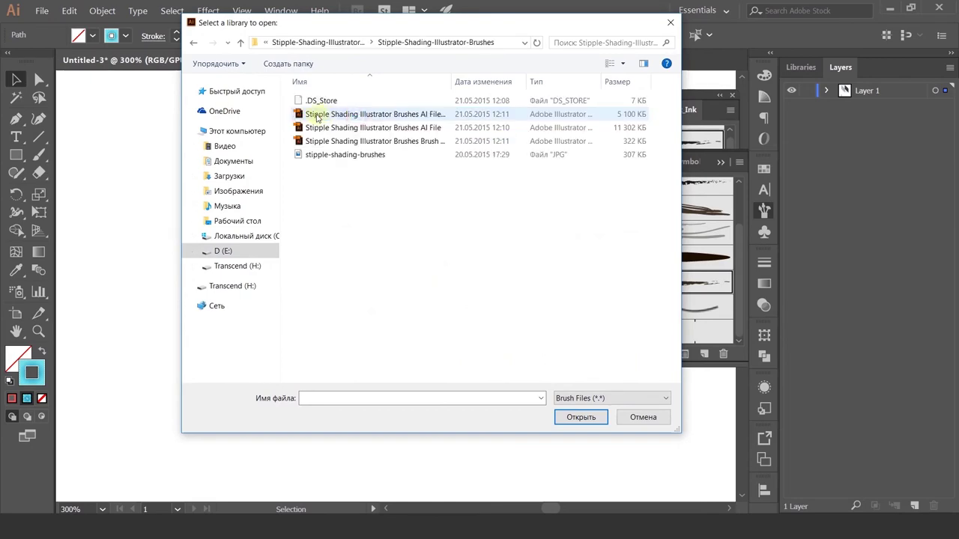
{"action": "double_click", "coordinate": [318, 118]}
{"action": "left_click", "coordinate": [545, 292]}
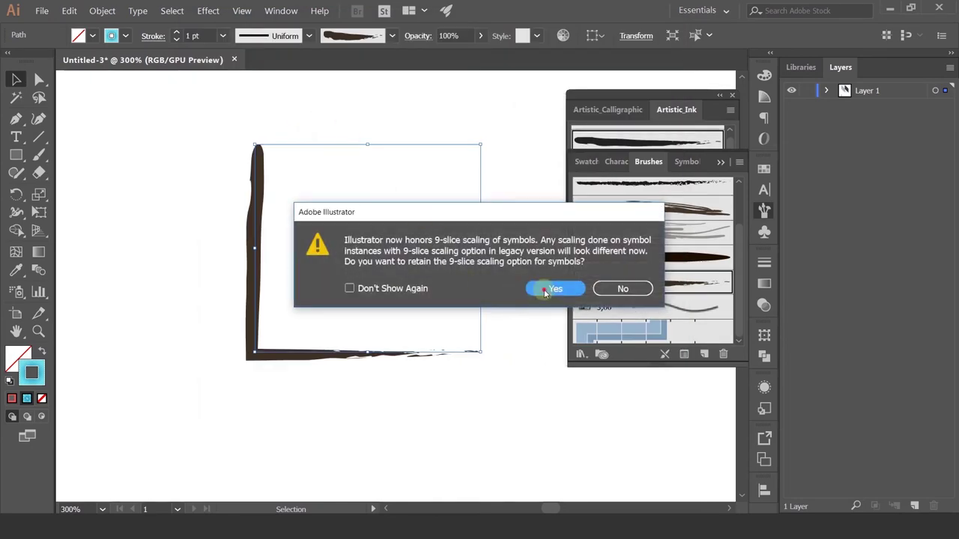
Apply the first, third and fifth stipple brushes to the path while moving it up and right
{"action": "left_click", "coordinate": [584, 137]}
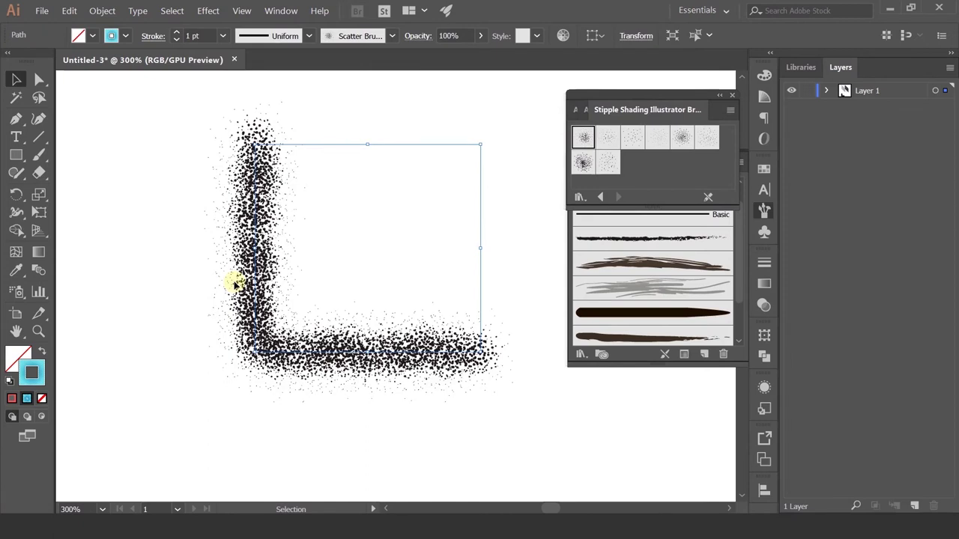
{"action": "left_click_drag", "start_coordinate": [244, 329], "coordinate": [299, 271]}
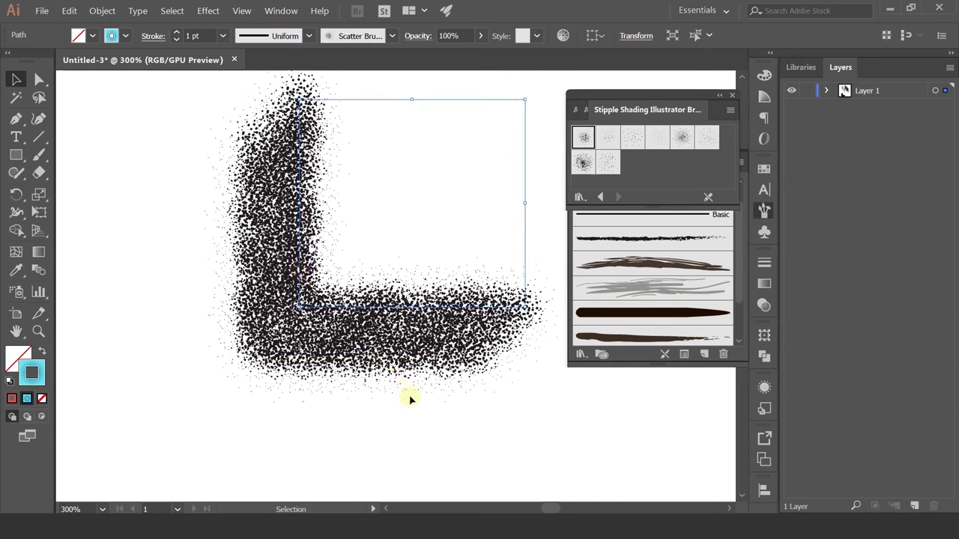
{"action": "left_click", "coordinate": [633, 139]}
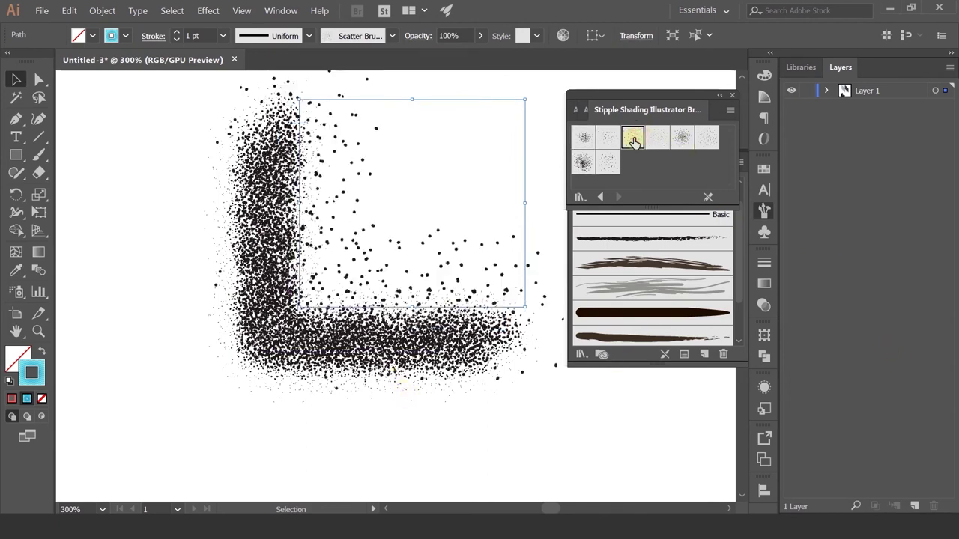
{"action": "left_click", "coordinate": [682, 137]}
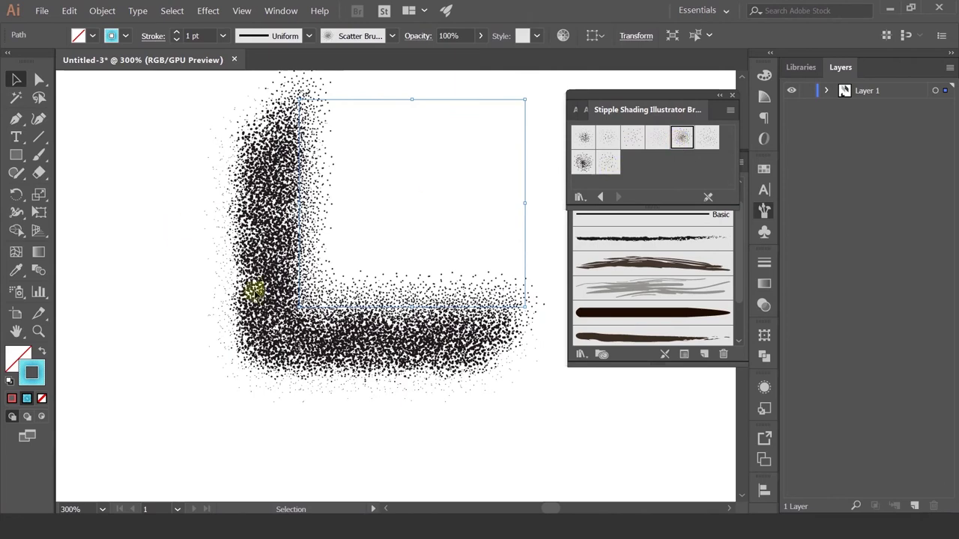
{"action": "left_click_drag", "start_coordinate": [299, 275], "coordinate": [314, 251]}
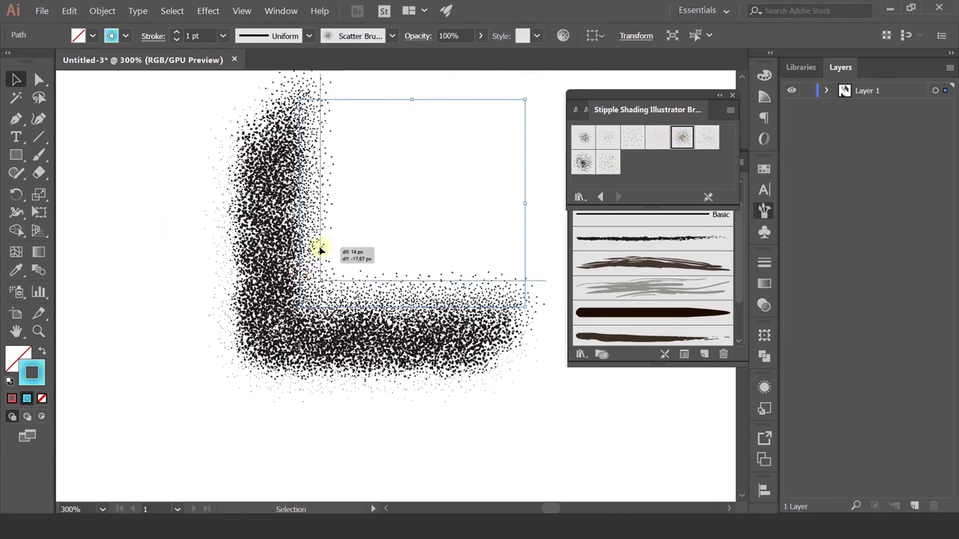
Marquee-select the stipple-stroked path and delete it
{"action": "left_click", "coordinate": [336, 437]}
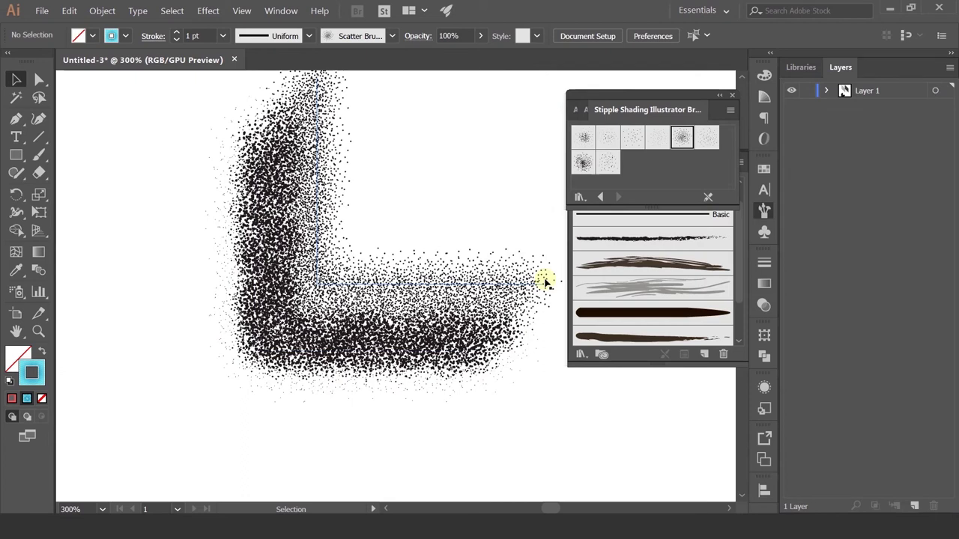
{"action": "left_click_drag", "start_coordinate": [94, 228], "coordinate": [382, 358]}
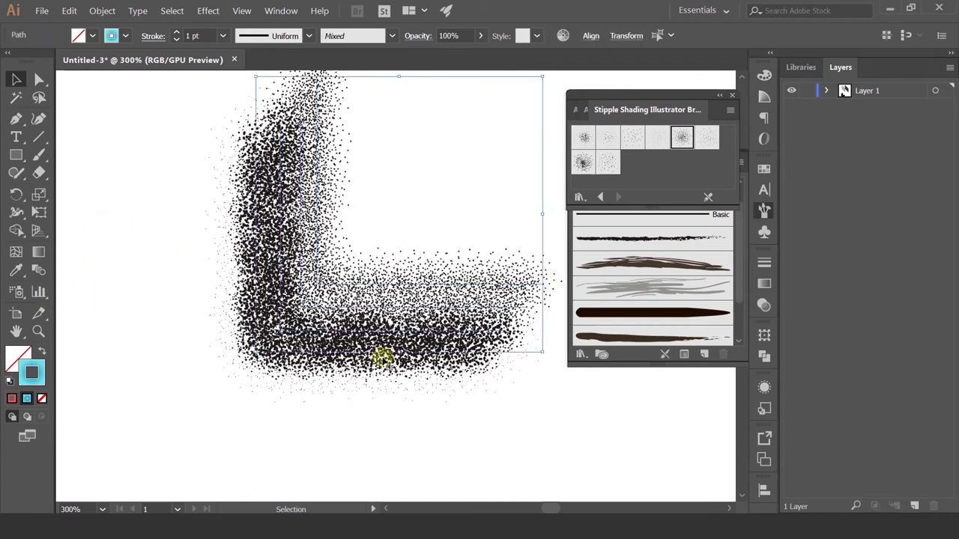
{"action": "key", "text": "Delete"}
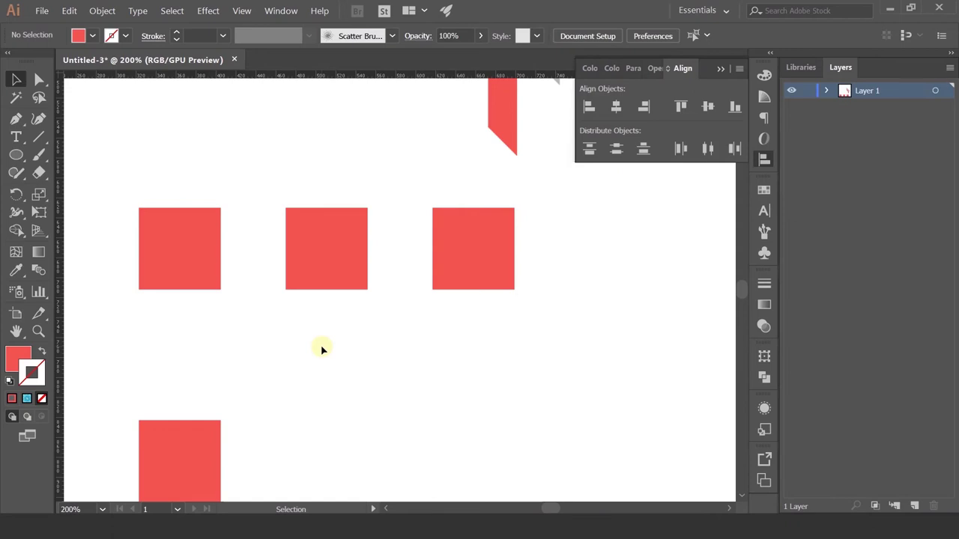
Show the Pathfinder panel, overlap two red squares and select both
{"action": "left_click", "coordinate": [282, 12]}
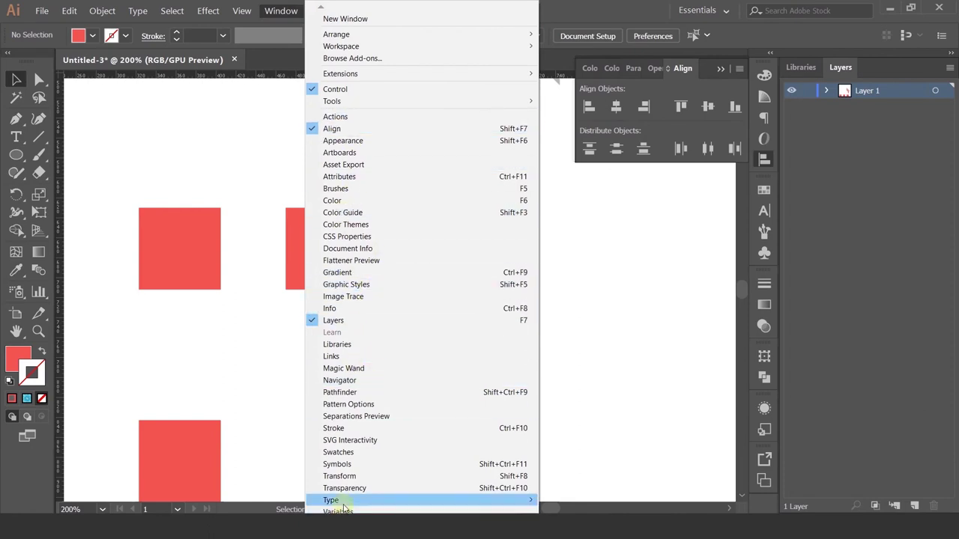
{"action": "left_click", "coordinate": [337, 391]}
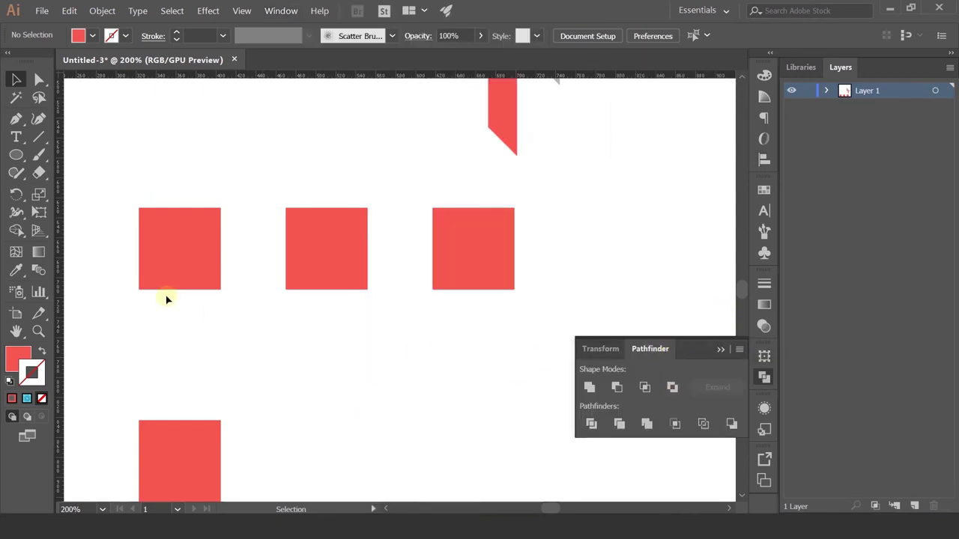
{"action": "mouse_move", "coordinate": [312, 358]}
{"action": "left_mouse_down"}
{"action": "mouse_move", "coordinate": [409, 347]}
{"action": "mouse_move", "coordinate": [284, 267]}
{"action": "mouse_move", "coordinate": [339, 265]}
{"action": "left_mouse_up"}
{"action": "scroll", "coordinate": [284, 260], "scroll_direction": "up", "scroll_amount": 2}
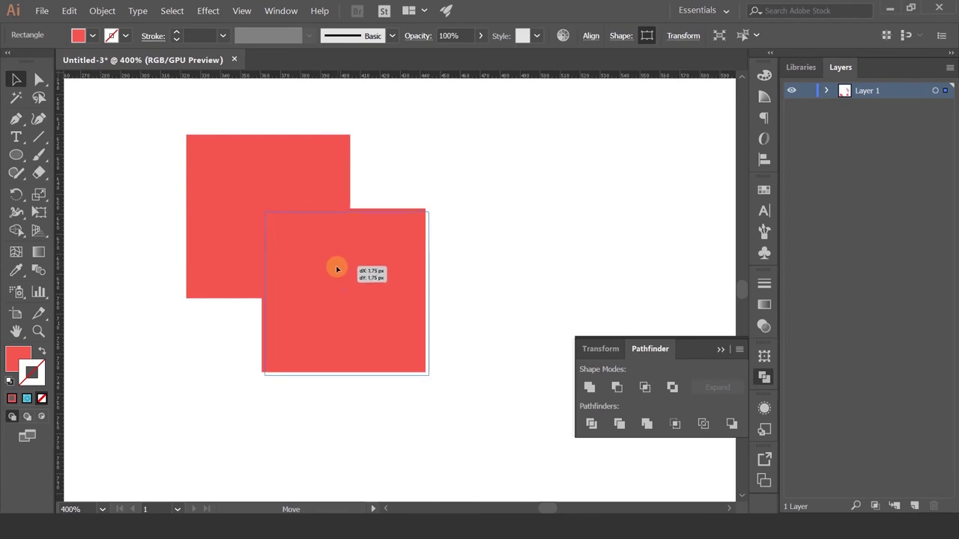
{"action": "left_click_drag", "start_coordinate": [109, 202], "coordinate": [383, 336]}
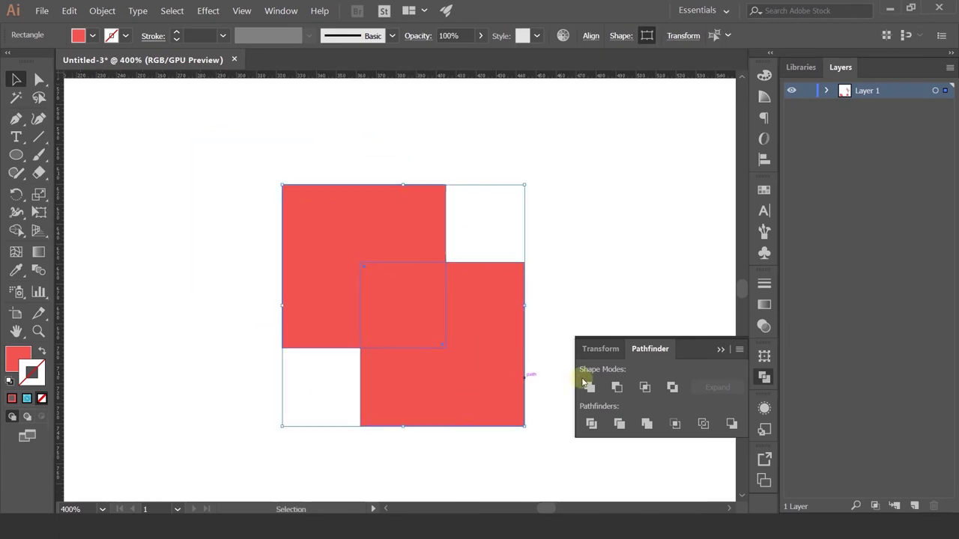
Preview Unite, Minus Front, Intersect and Exclude, then settle on Minus Front for an L shape
{"action": "left_click", "coordinate": [589, 388]}
{"action": "key", "text": "ctrl+z"}
{"action": "left_click", "coordinate": [616, 390]}
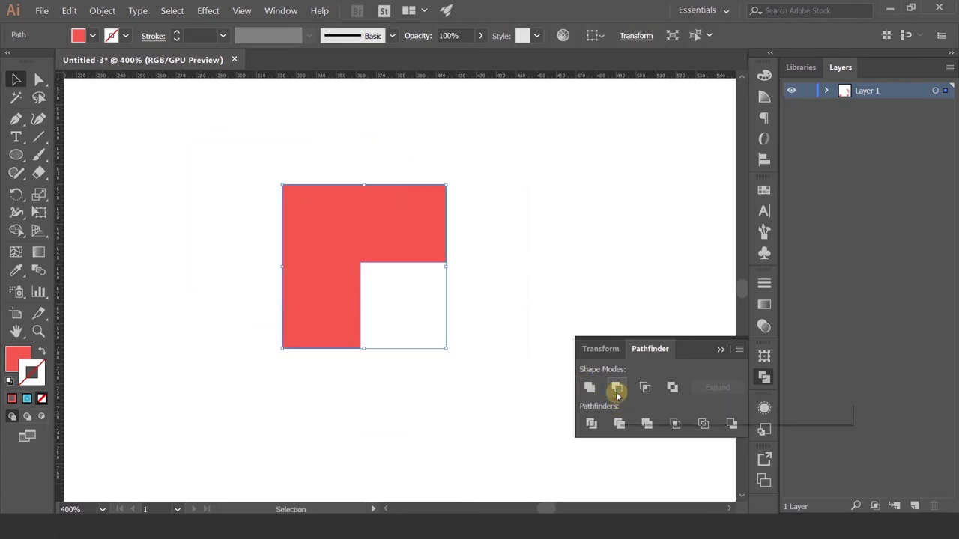
{"action": "key", "text": "ctrl+z"}
{"action": "left_click", "coordinate": [643, 391]}
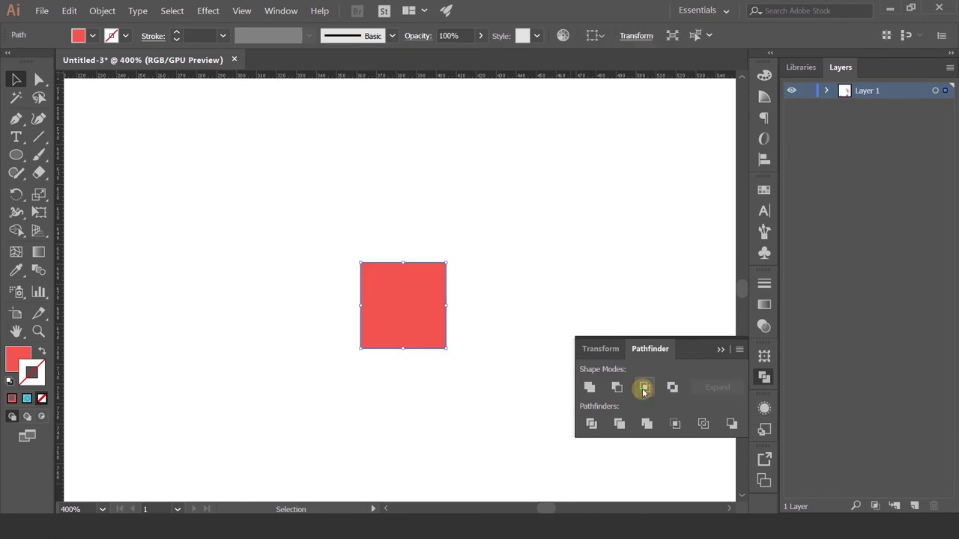
{"action": "key", "text": "ctrl+z"}
{"action": "left_click", "coordinate": [673, 388]}
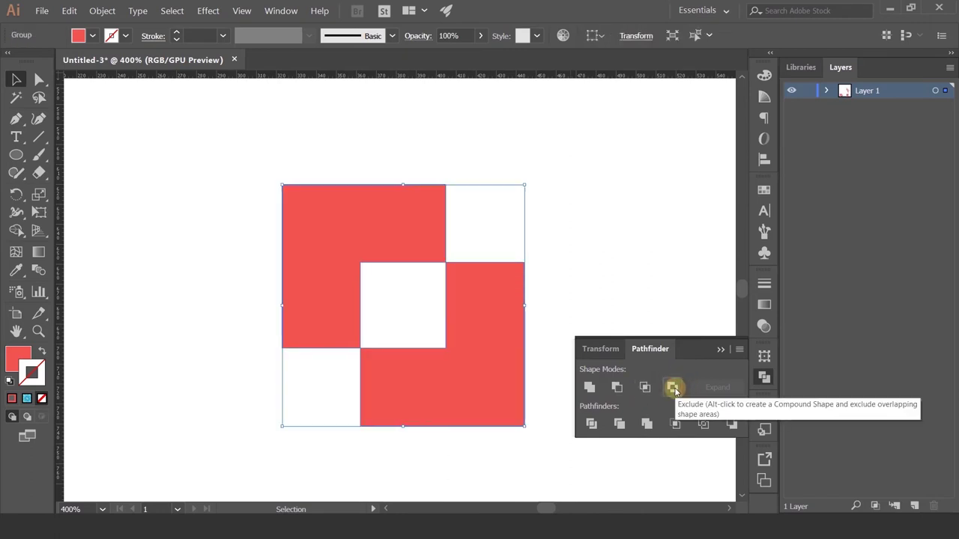
{"action": "key", "text": "ctrl+z"}
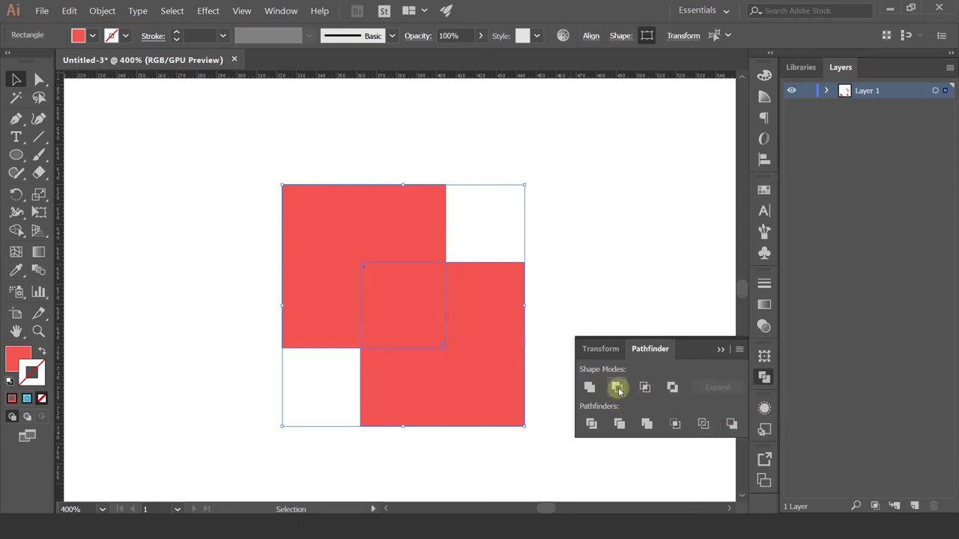
{"action": "left_click", "coordinate": [617, 388]}
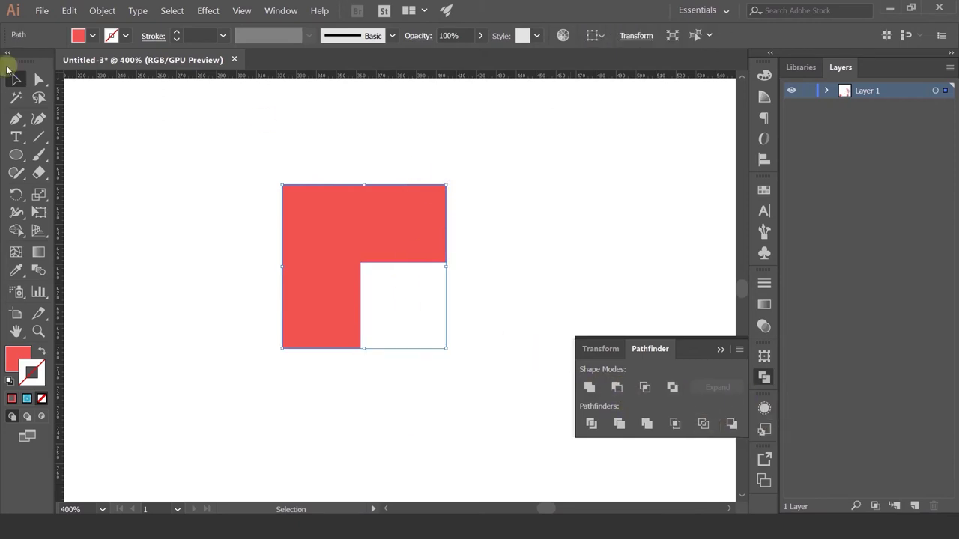
Round the L-shape's corners with Direct Selection and rotate it into a heart
{"action": "left_click", "coordinate": [39, 79]}
{"action": "left_click_drag", "start_coordinate": [483, 176], "coordinate": [392, 321]}
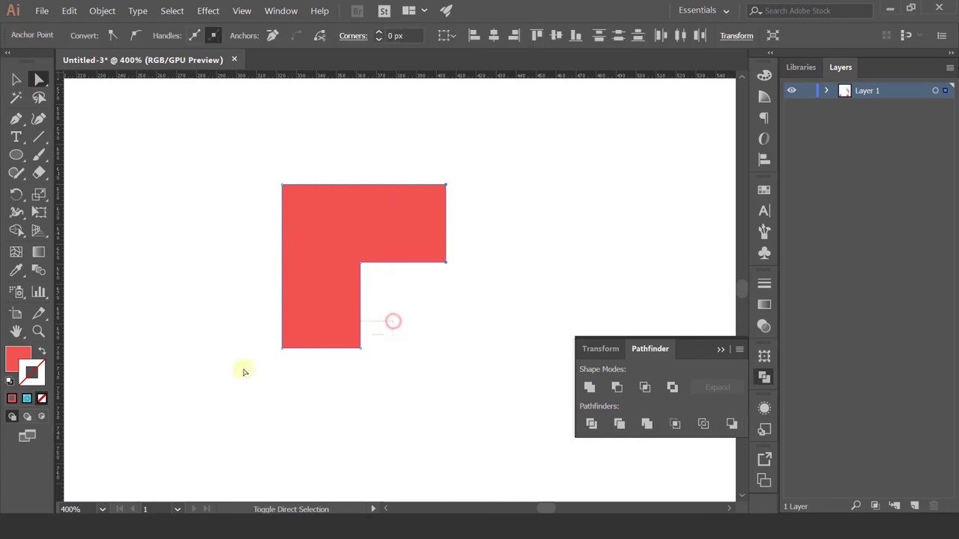
{"action": "mouse_move", "coordinate": [242, 368]}
{"action": "left_mouse_down"}
{"action": "mouse_move", "coordinate": [343, 335]}
{"action": "mouse_move", "coordinate": [77, 75]}
{"action": "left_mouse_up"}
{"action": "left_click", "coordinate": [15, 80]}
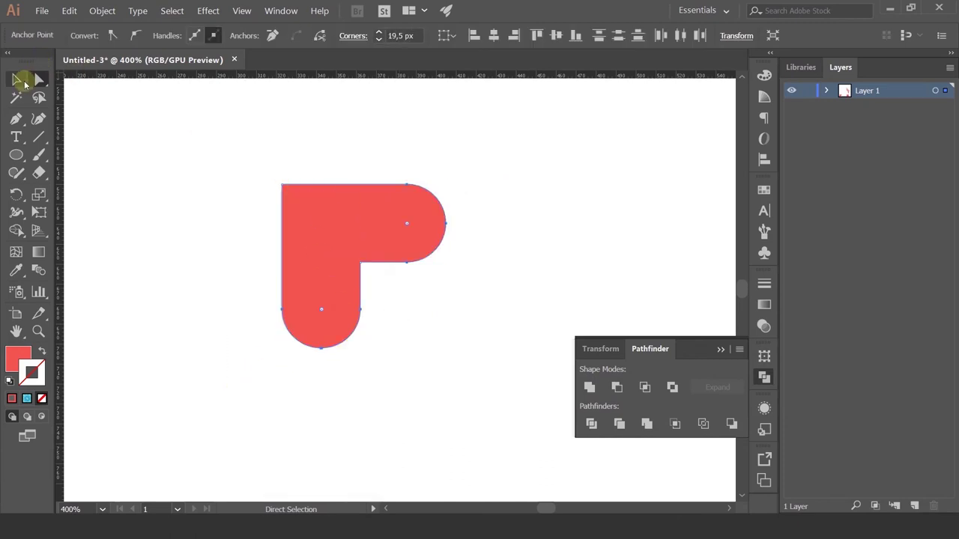
{"action": "mouse_move", "coordinate": [452, 182]}
{"action": "left_mouse_down"}
{"action": "mouse_move", "coordinate": [246, 153]}
{"action": "mouse_move", "coordinate": [225, 278]}
{"action": "left_mouse_up"}
{"action": "left_click", "coordinate": [275, 325]}
Undo the rotation and rounding back to the plain red shapes
{"action": "scroll", "coordinate": [274, 326], "scroll_direction": "down", "scroll_amount": 2}
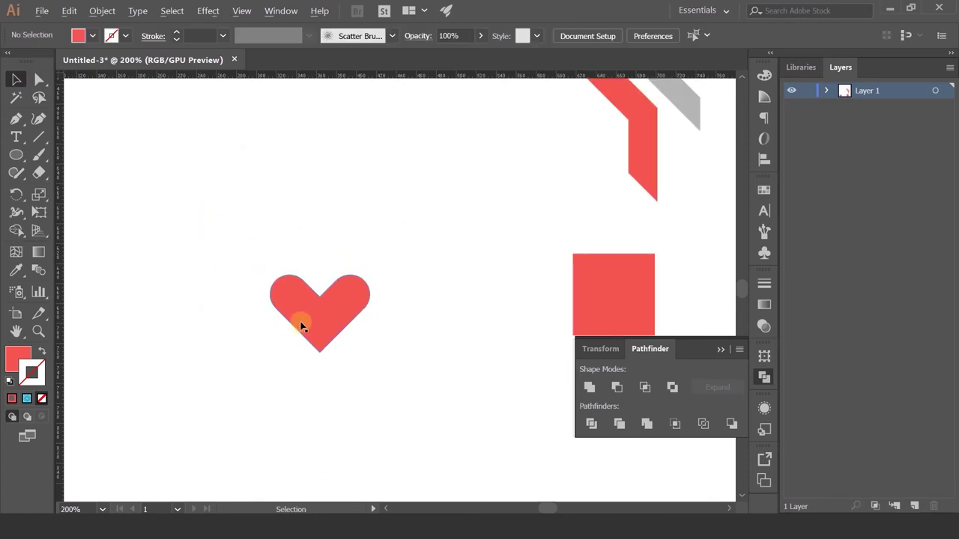
{"action": "scroll", "coordinate": [300, 321], "scroll_direction": "up", "scroll_amount": 1}
{"action": "key", "text": "a"}
{"action": "key", "text": "ctrl+z"}
{"action": "key", "text": "ctrl+z"}
{"action": "key", "text": "ctrl+z"}
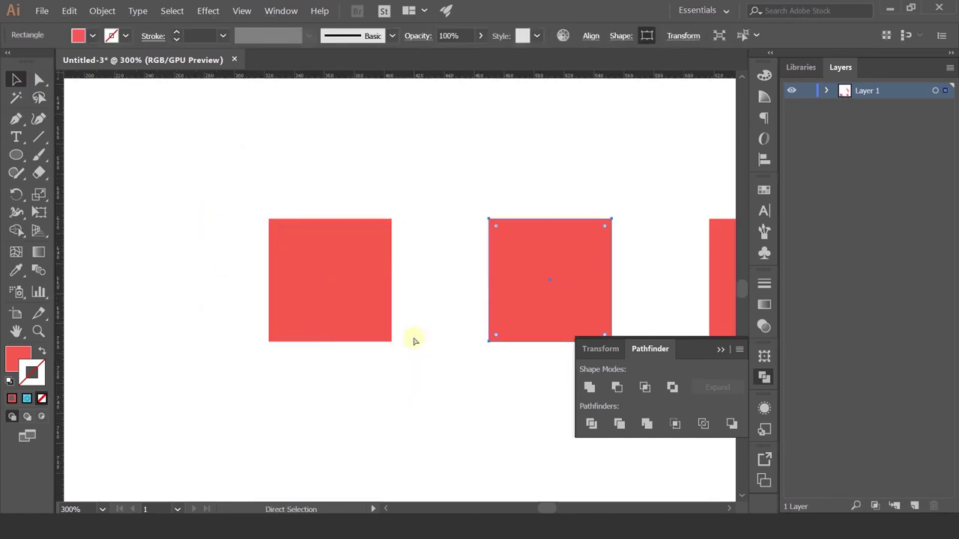
Align the three red squares in one evenly spaced row using the Align panel
{"action": "left_click", "coordinate": [18, 80]}
{"action": "scroll", "coordinate": [314, 182], "scroll_direction": "down", "scroll_amount": 2}
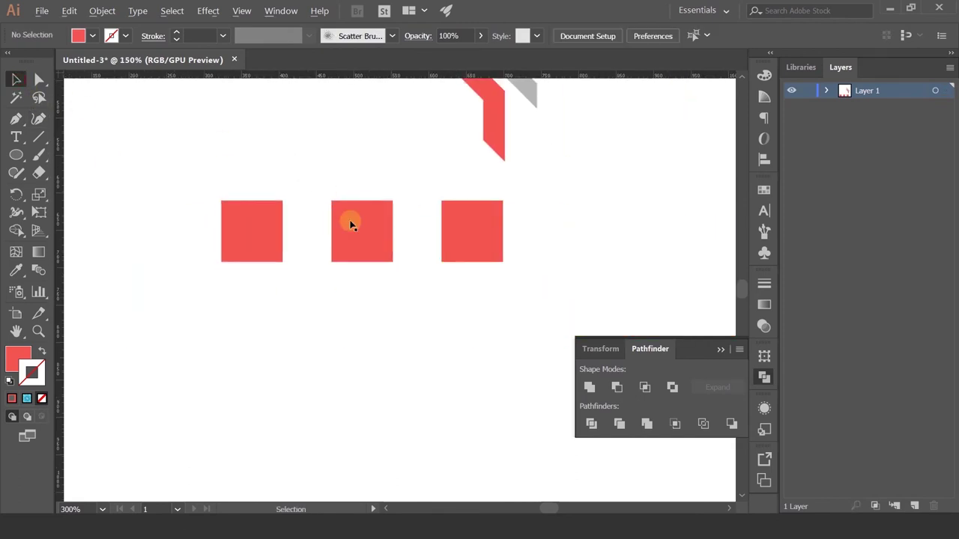
{"action": "left_click_drag", "start_coordinate": [350, 218], "coordinate": [356, 256]}
{"action": "left_click_drag", "start_coordinate": [476, 247], "coordinate": [545, 262]}
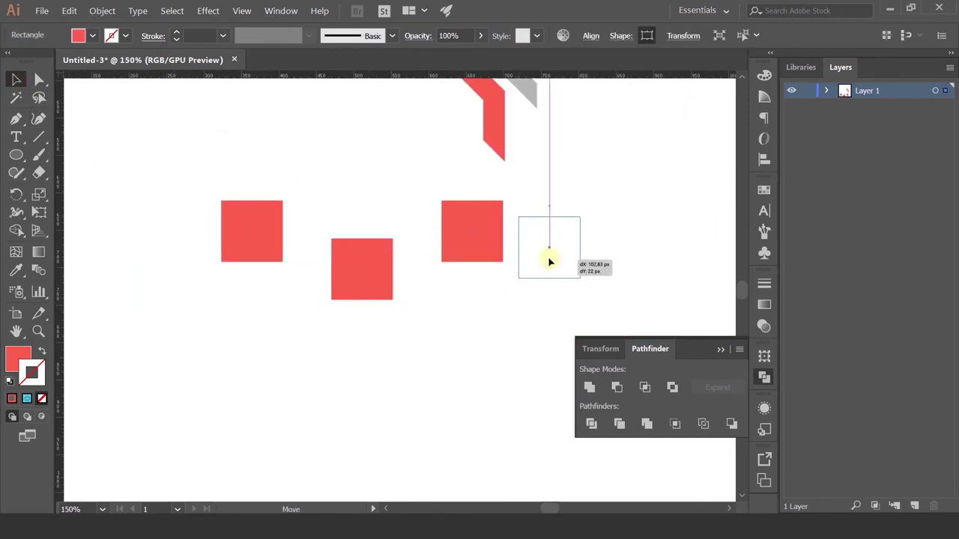
{"action": "left_click_drag", "start_coordinate": [646, 238], "coordinate": [173, 322]}
{"action": "left_click", "coordinate": [278, 10]}
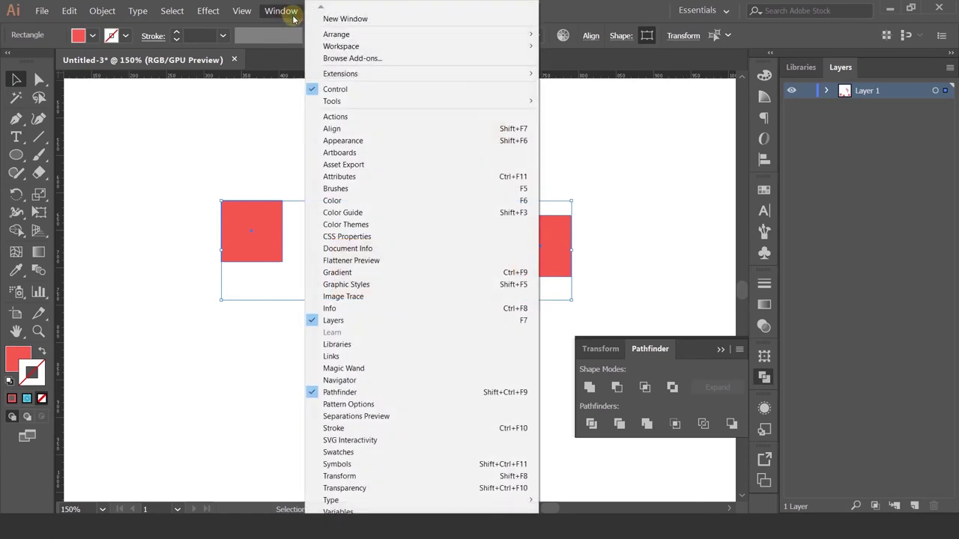
{"action": "left_click", "coordinate": [333, 128]}
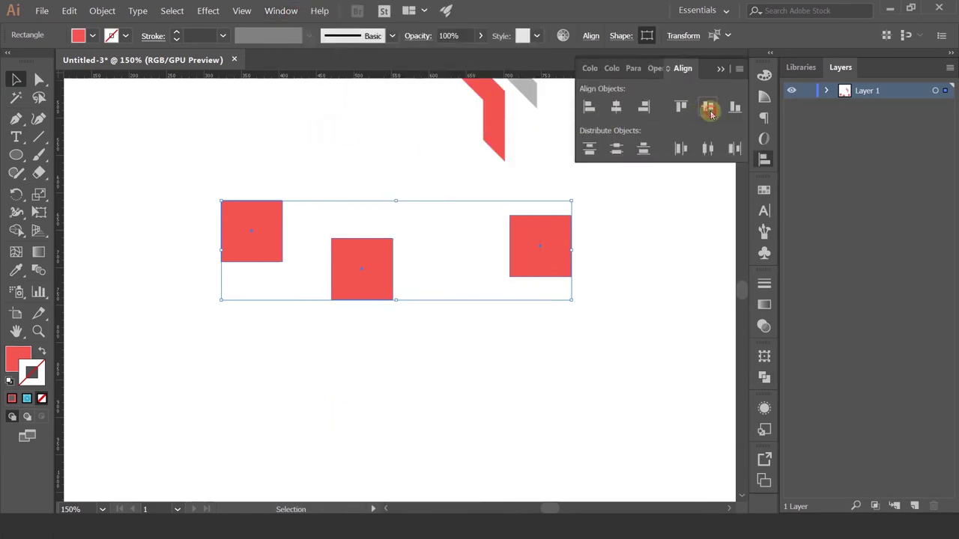
{"action": "left_click", "coordinate": [708, 112]}
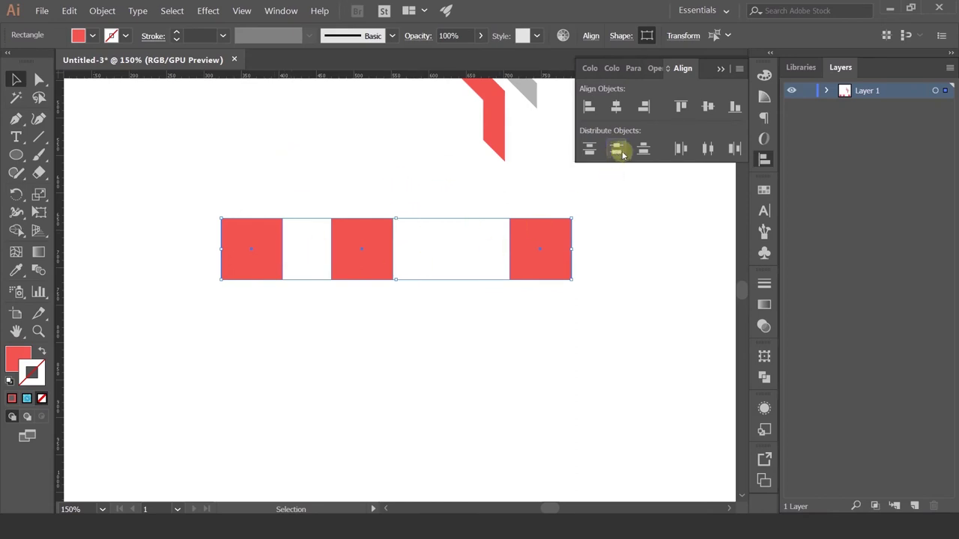
{"action": "left_click", "coordinate": [707, 150]}
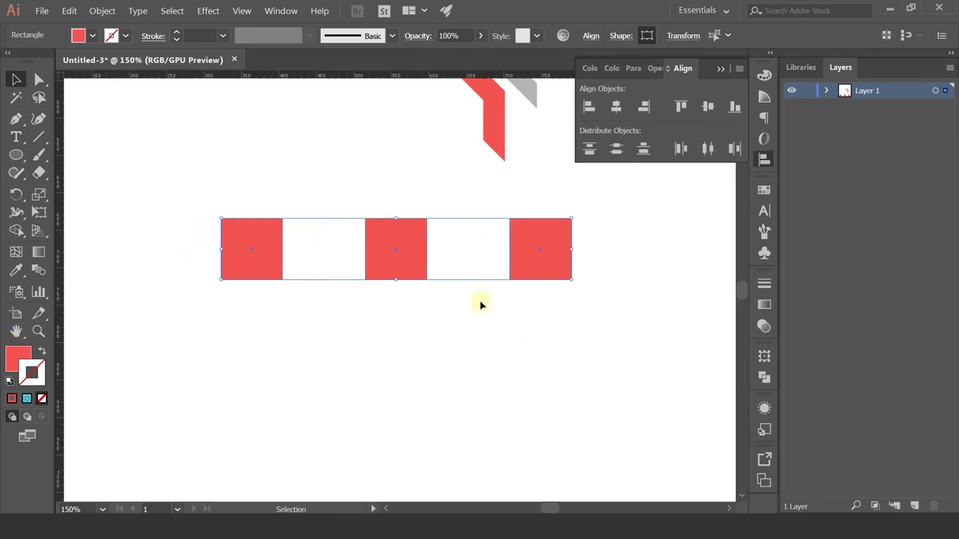
Restack the squares vertically with Horizontal Align Center and Vertical Distribute Center
{"action": "left_click", "coordinate": [489, 366]}
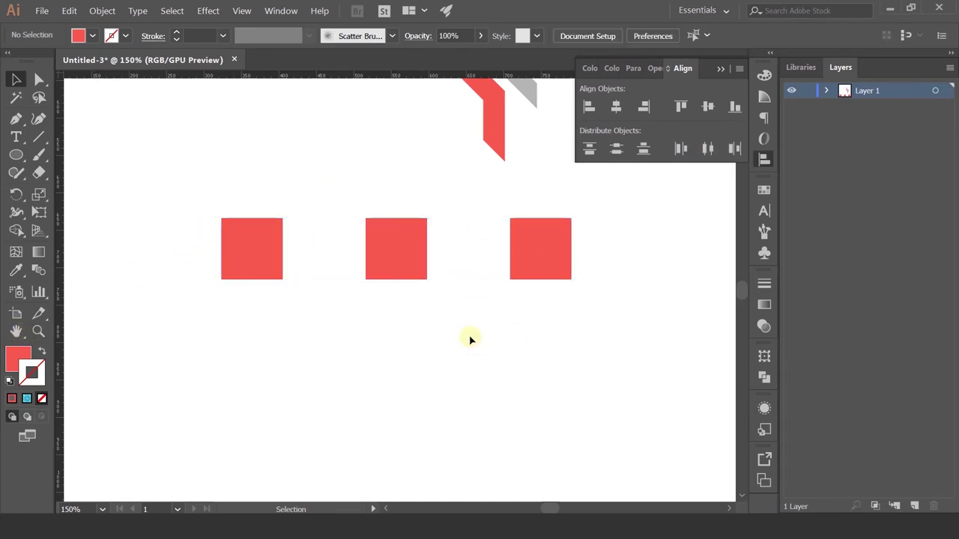
{"action": "left_click_drag", "start_coordinate": [411, 251], "coordinate": [258, 374]}
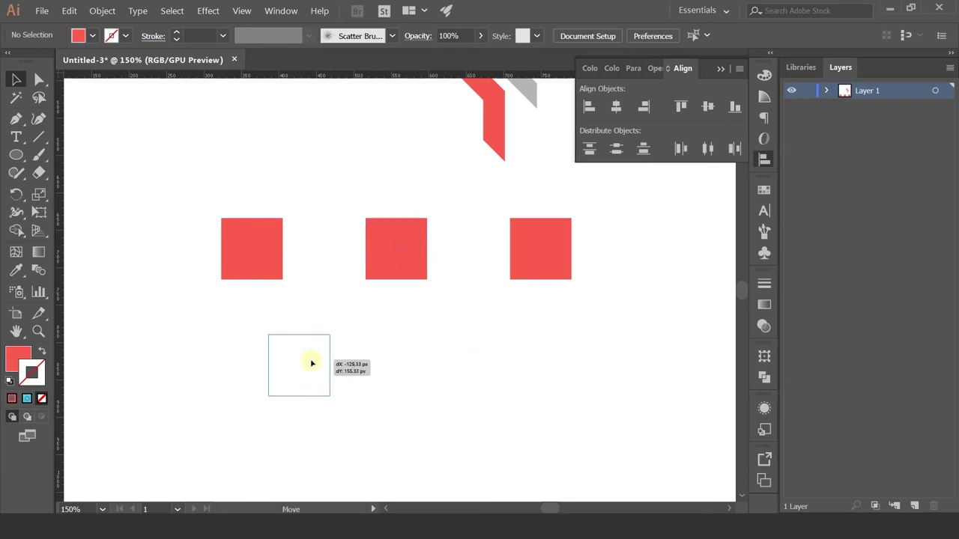
{"action": "left_click_drag", "start_coordinate": [403, 358], "coordinate": [460, 264]}
{"action": "left_click_drag", "start_coordinate": [587, 167], "coordinate": [306, 376]}
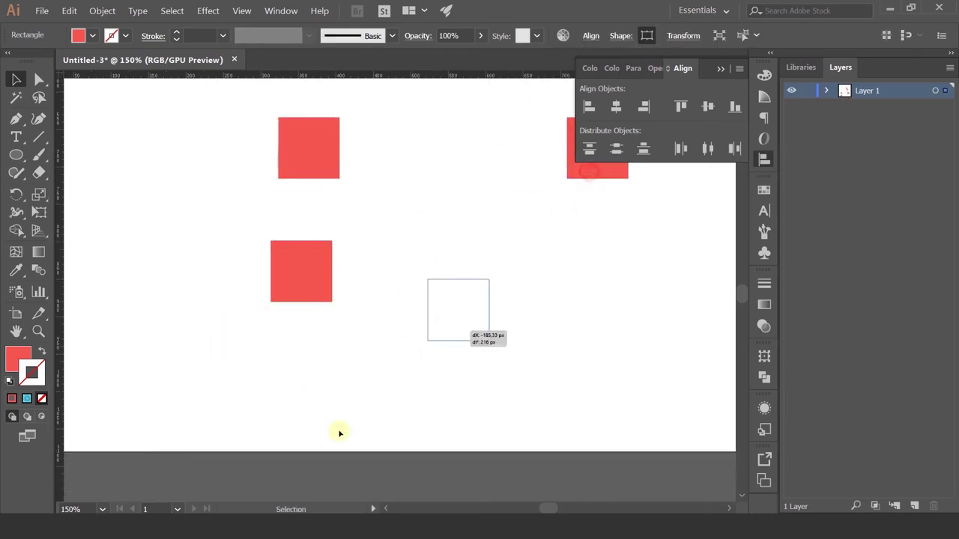
{"action": "left_click_drag", "start_coordinate": [353, 128], "coordinate": [188, 418]}
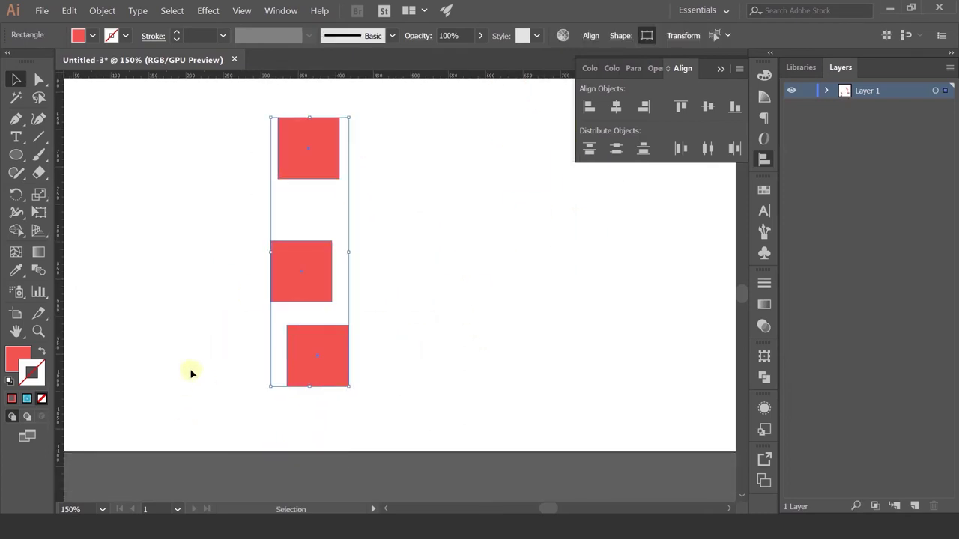
{"action": "left_click", "coordinate": [616, 110]}
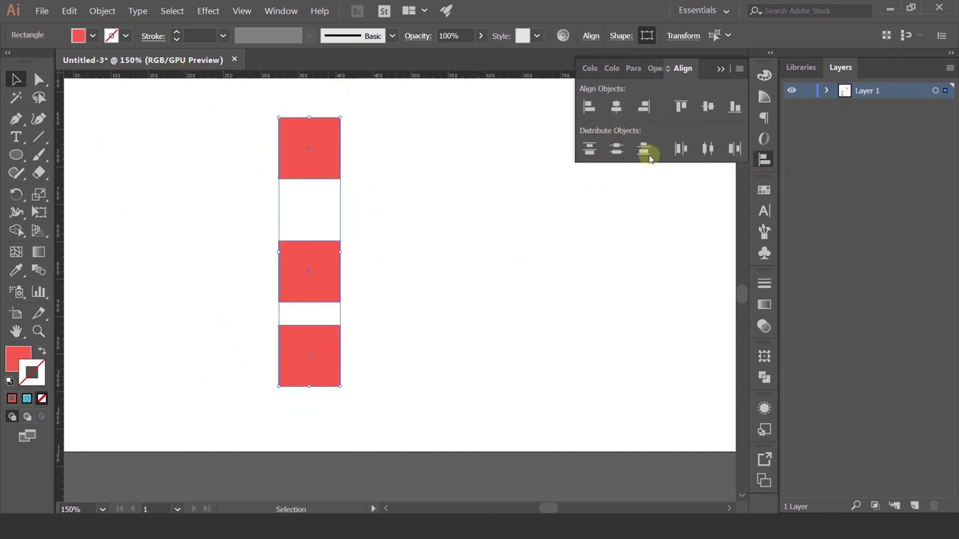
{"action": "left_click", "coordinate": [616, 149]}
{"action": "left_click", "coordinate": [461, 236]}
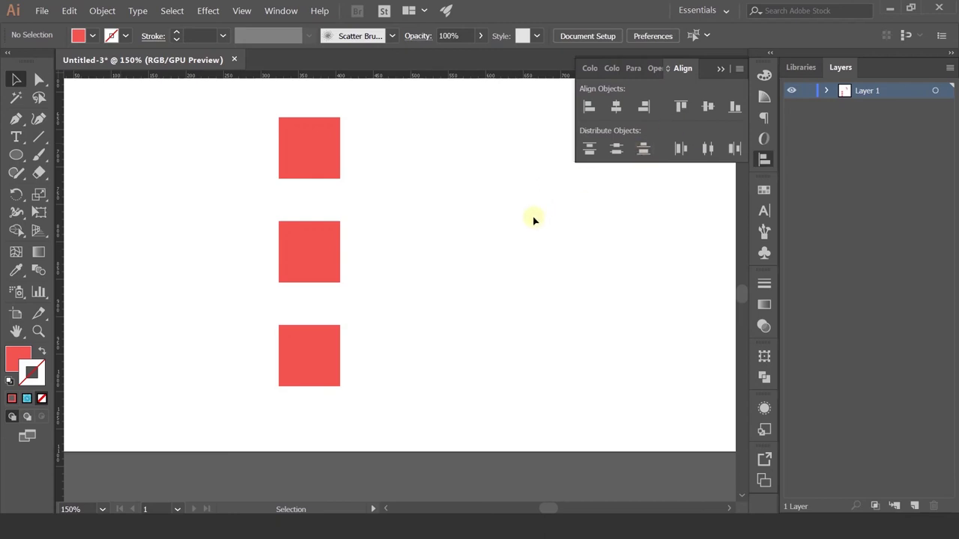
Collapse the Align panel and toggle the rulers off and back on with Ctrl+R
{"action": "left_click", "coordinate": [766, 160]}
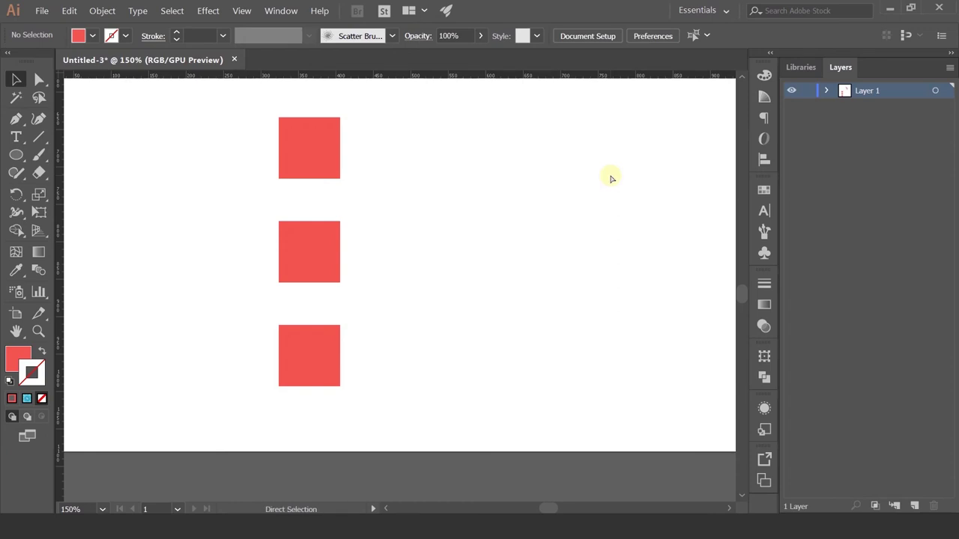
{"action": "key", "text": "ctrl+r"}
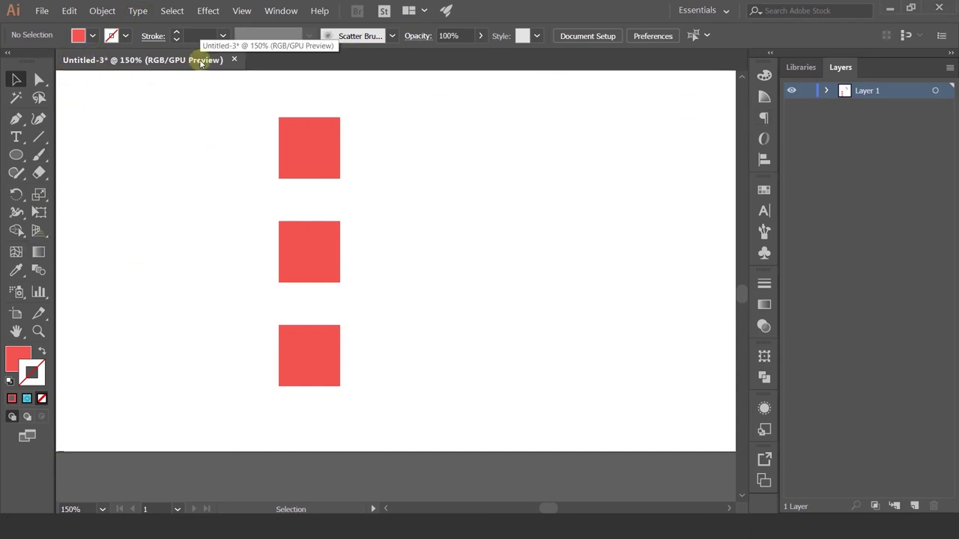
{"action": "key", "text": "ctrl+r"}
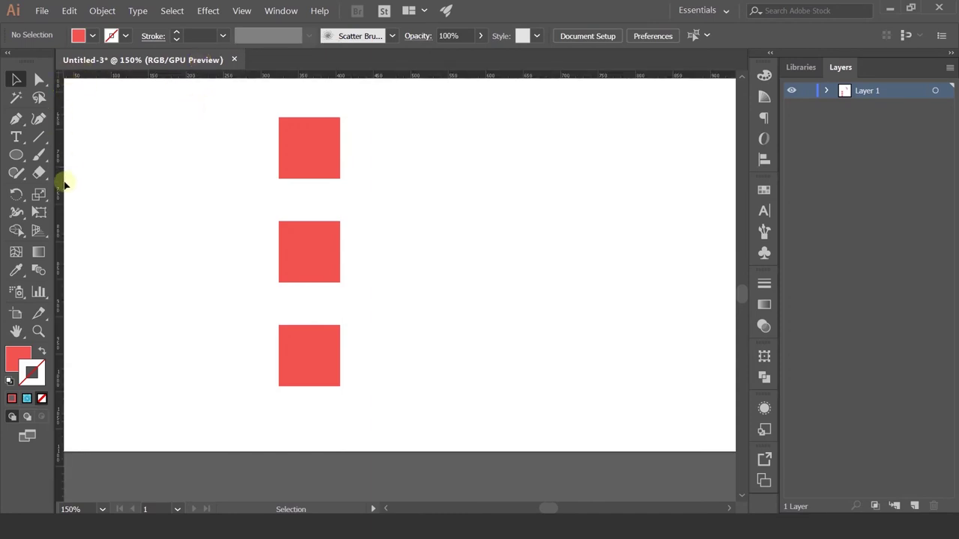
Add a vertical guide and a horizontal guide, then rotate the horizontal guide into a diagonal
{"action": "left_click_drag", "start_coordinate": [63, 181], "coordinate": [278, 124]}
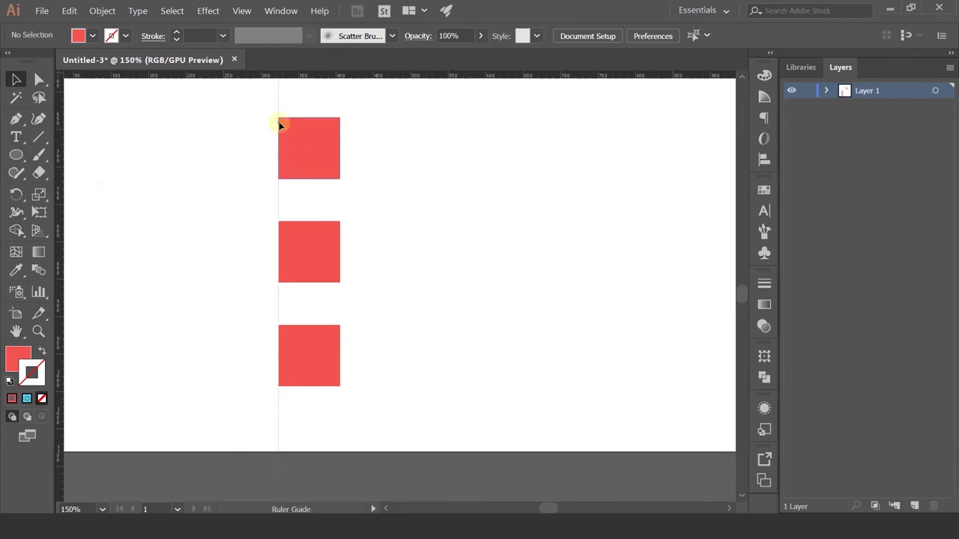
{"action": "left_click_drag", "start_coordinate": [279, 75], "coordinate": [280, 118]}
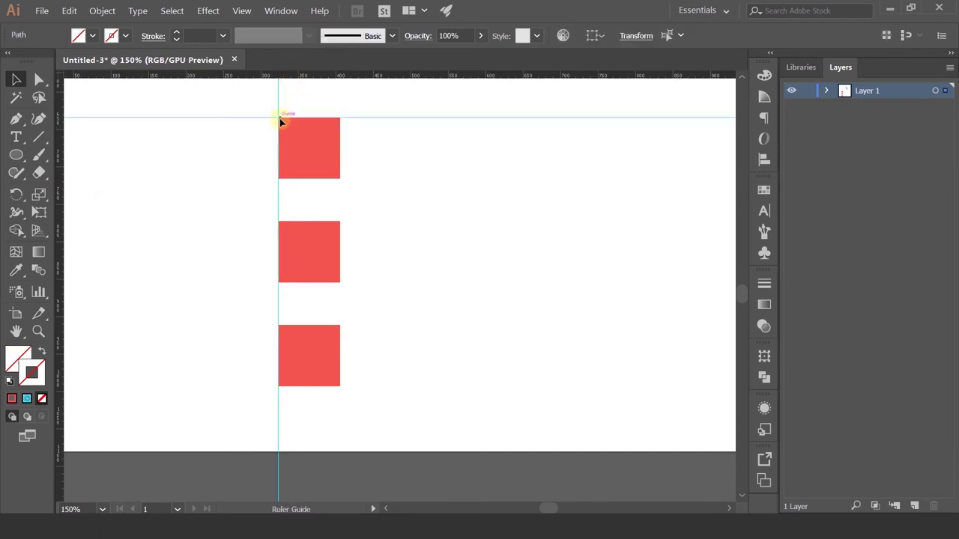
{"action": "left_click", "coordinate": [17, 193]}
{"action": "mouse_move", "coordinate": [191, 118]}
{"action": "left_mouse_down"}
{"action": "mouse_move", "coordinate": [220, 165]}
{"action": "mouse_move", "coordinate": [413, 355]}
{"action": "mouse_move", "coordinate": [341, 386]}
{"action": "left_mouse_up"}
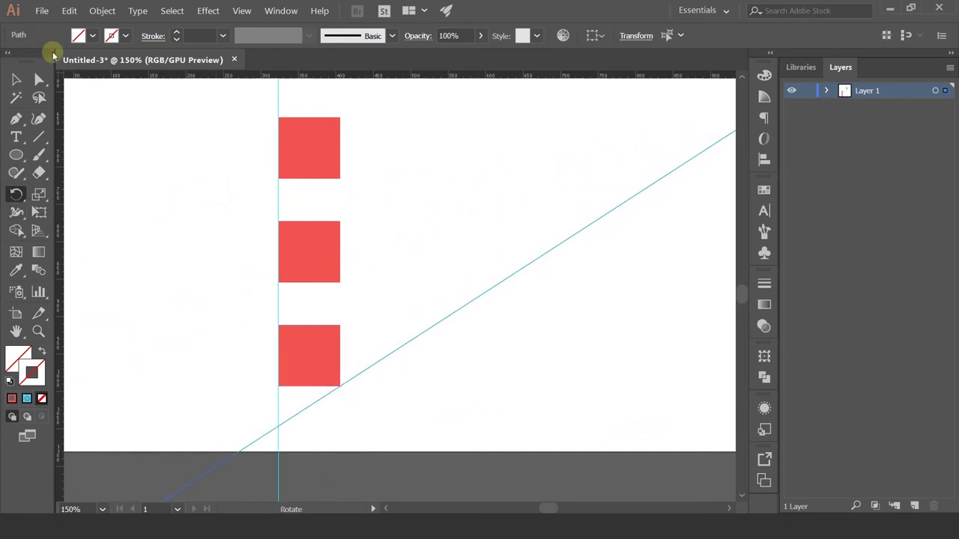
{"action": "left_click", "coordinate": [16, 80]}
{"action": "left_click", "coordinate": [407, 286]}
Drag the bottom square's anchors onto the guides to form a right-pointing triangle
{"action": "left_click", "coordinate": [321, 357]}
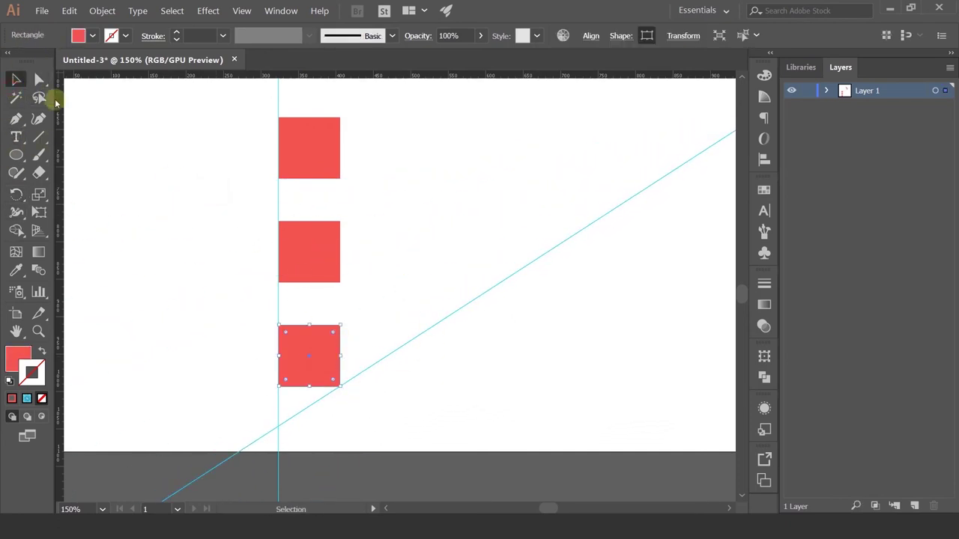
{"action": "left_click", "coordinate": [39, 80]}
{"action": "mouse_move", "coordinate": [341, 386]}
{"action": "left_mouse_down"}
{"action": "mouse_move", "coordinate": [285, 413]}
{"action": "mouse_move", "coordinate": [341, 386]}
{"action": "mouse_move", "coordinate": [279, 427]}
{"action": "left_mouse_up"}
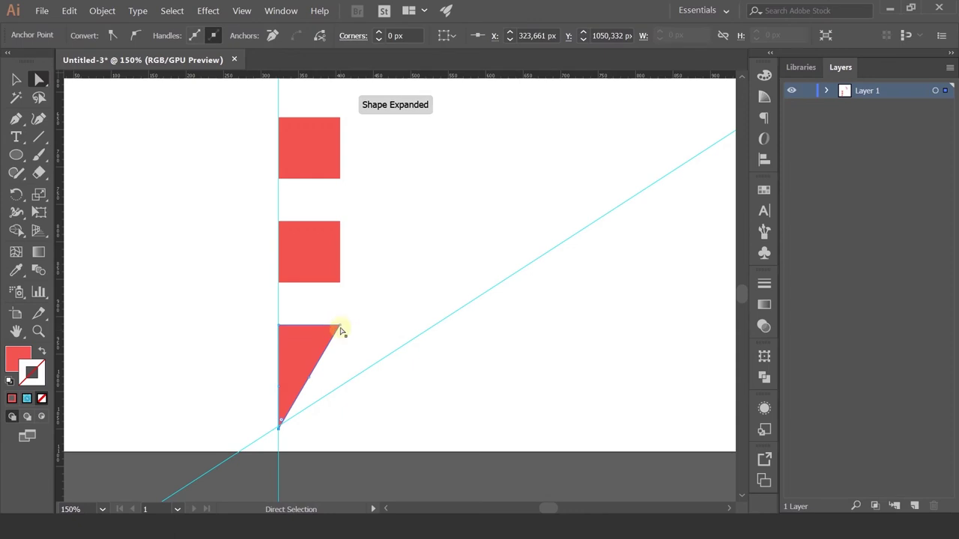
{"action": "left_click_drag", "start_coordinate": [340, 330], "coordinate": [373, 364]}
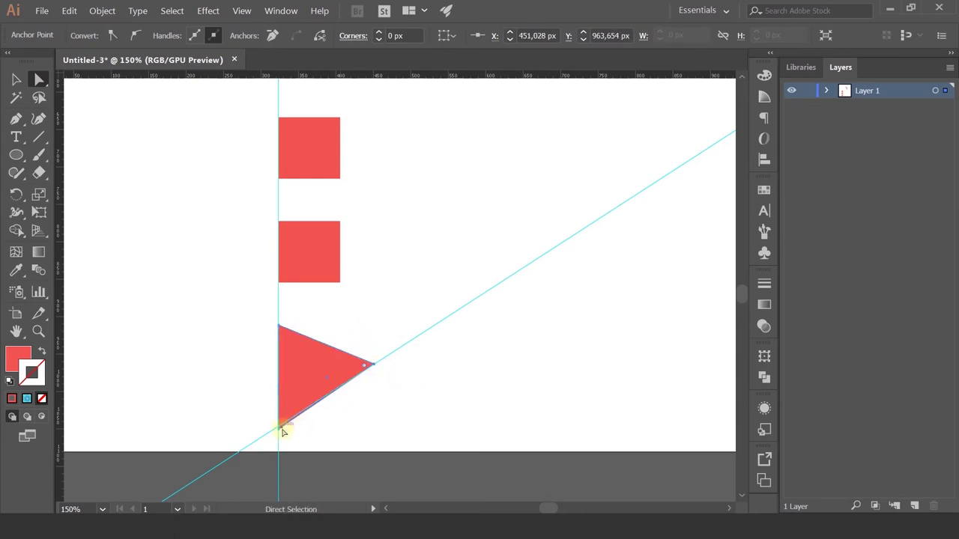
{"action": "left_click_drag", "start_coordinate": [279, 428], "coordinate": [275, 421]}
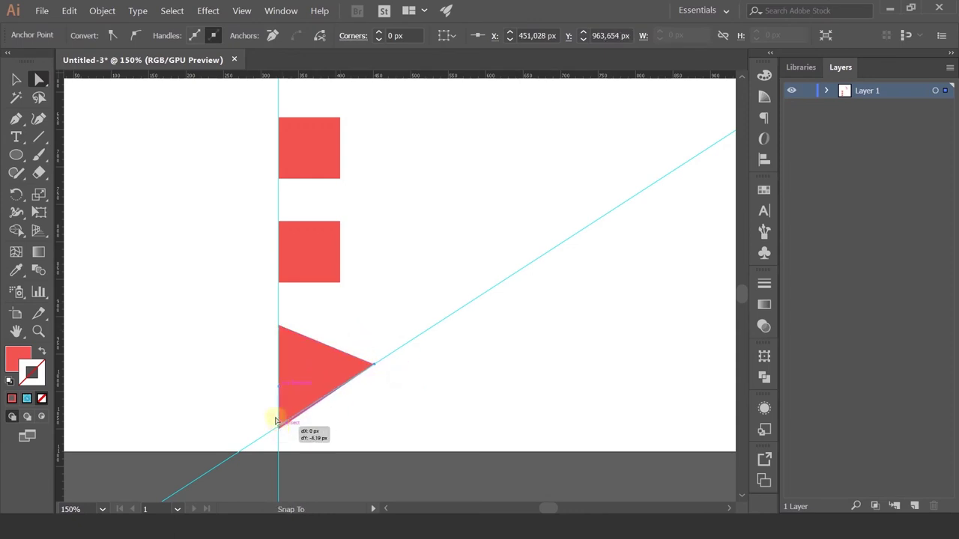
{"action": "left_click", "coordinate": [251, 368]}
{"action": "key", "text": "ctrl+minus"}
{"action": "key", "text": "ctrl+minus"}
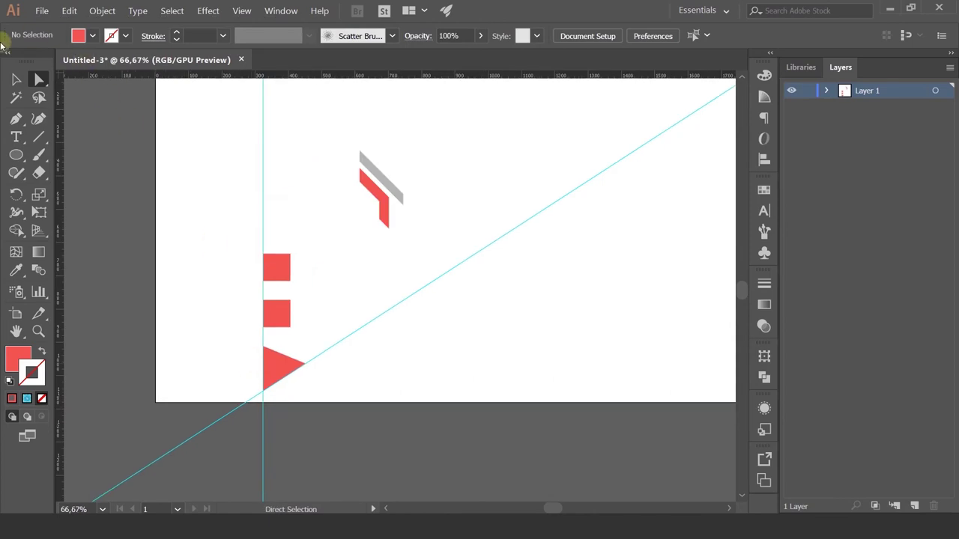
Undo the reshape so the bottom triangle is a plain red square again
{"action": "left_click", "coordinate": [16, 79]}
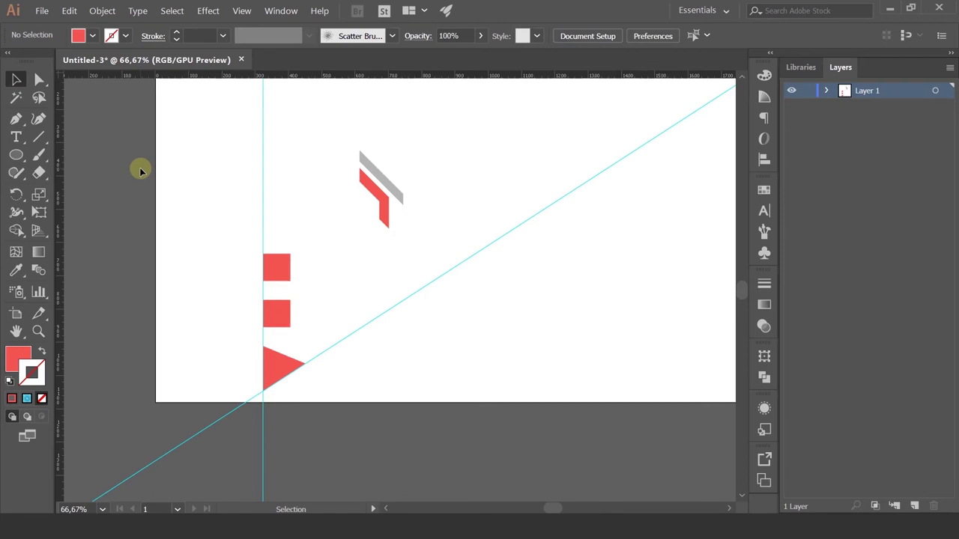
{"action": "key", "text": "ctrl+z"}
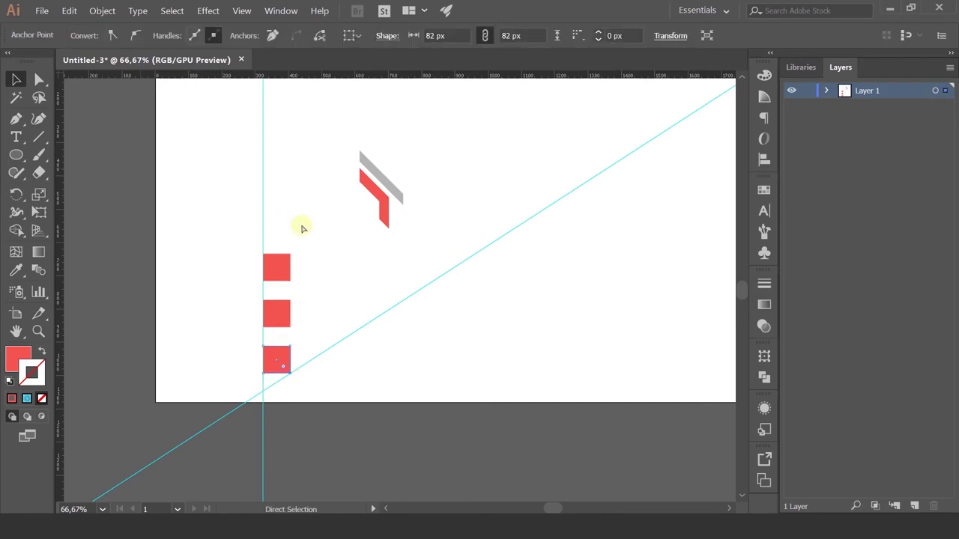
{"action": "left_click", "coordinate": [255, 251]}
{"action": "scroll", "coordinate": [246, 268], "scroll_direction": "up", "scroll_amount": 2, "text": "alt"}
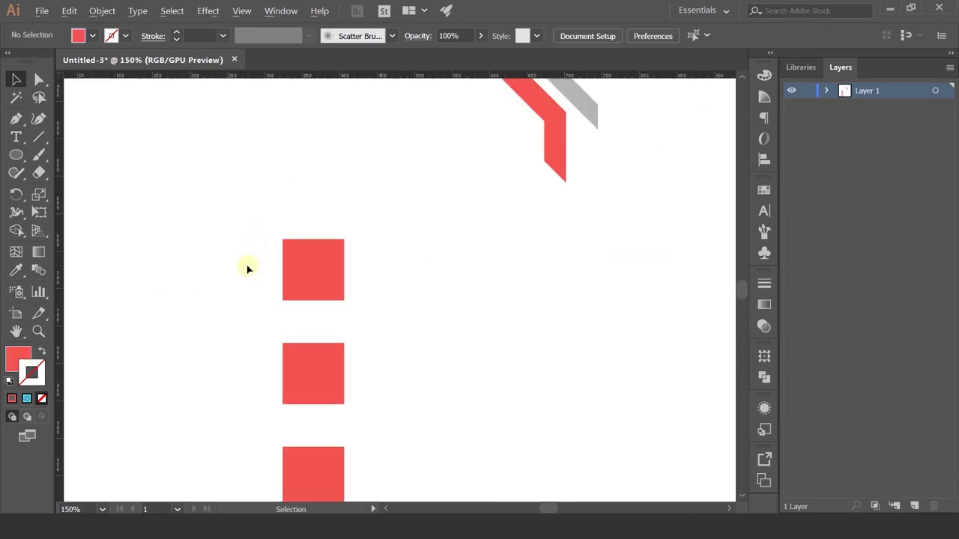
{"action": "scroll", "coordinate": [343, 278], "scroll_direction": "down", "scroll_amount": 2}
{"action": "scroll", "coordinate": [397, 250], "scroll_direction": "up", "scroll_amount": 2}
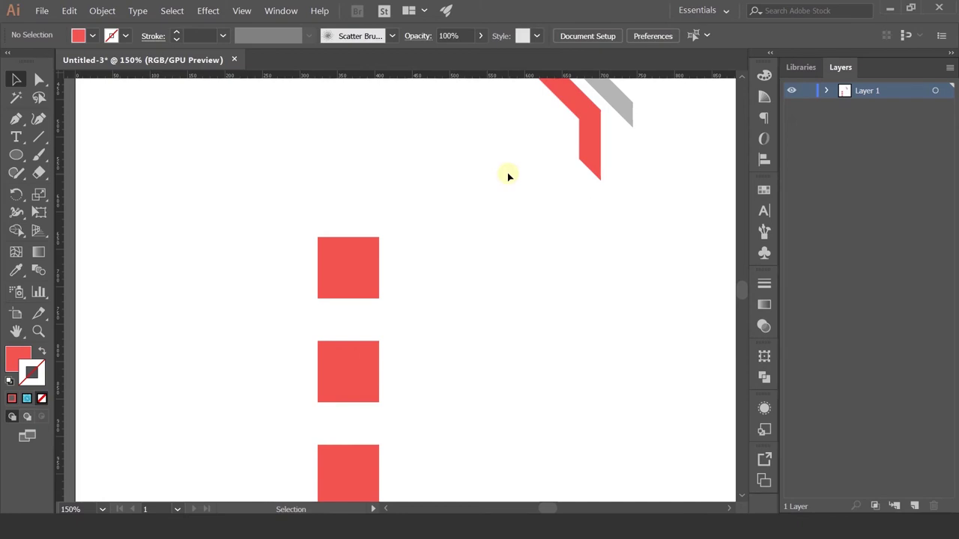
Copy and paste the top red square, then undo the pasted duplicate
{"action": "left_click", "coordinate": [374, 276], "text": "ctrl"}
{"action": "key", "text": "ctrl+c"}
{"action": "key", "text": "ctrl+v"}
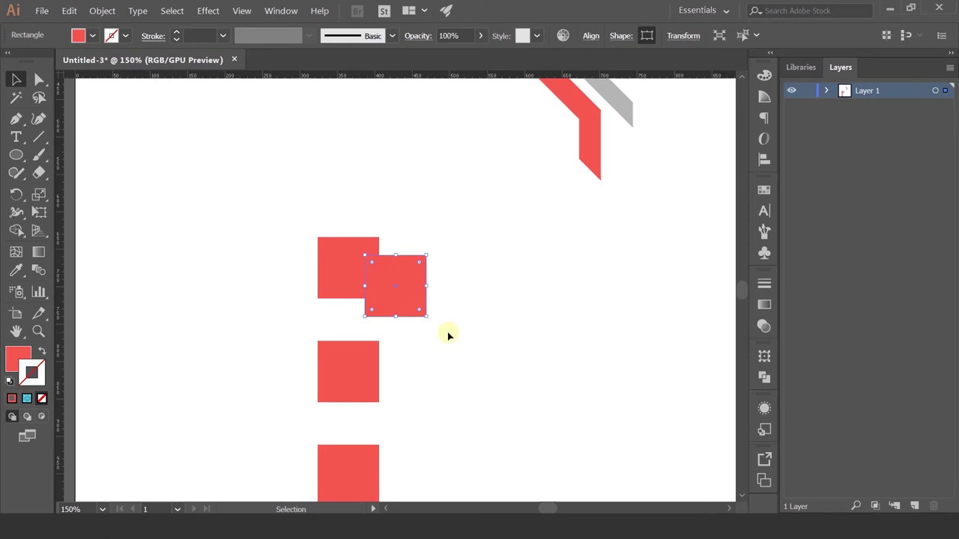
{"action": "key", "text": "ctrl+z"}
Drag out a duplicate of the top square, undo it, and try moving the square right
{"action": "left_click", "coordinate": [358, 275]}
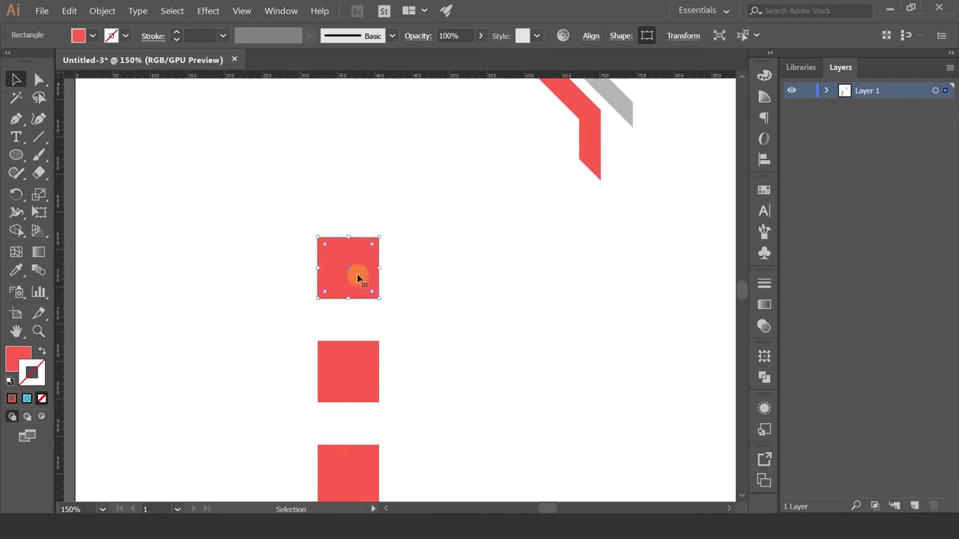
{"action": "key", "text": "a"}
{"action": "left_click_drag", "start_coordinate": [358, 278], "coordinate": [383, 207]}
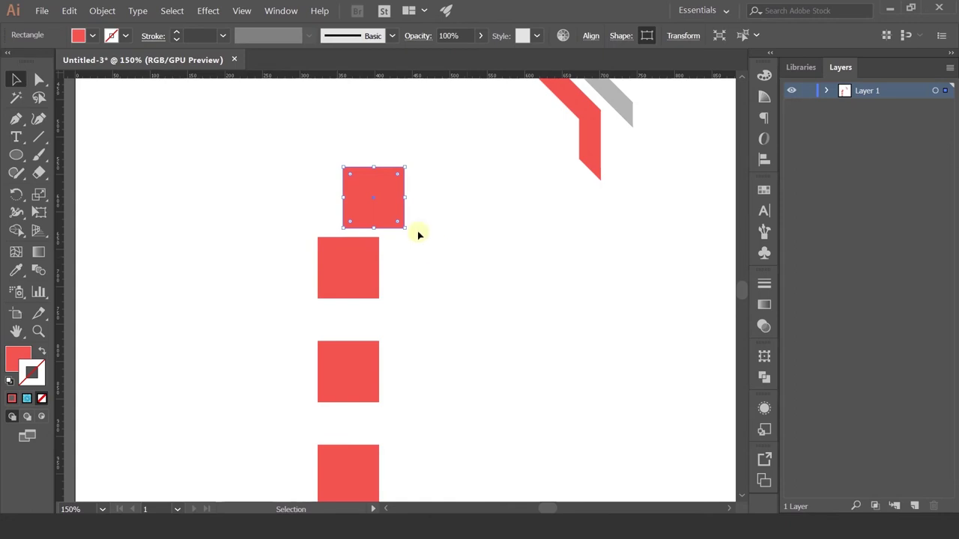
{"action": "key", "text": "ctrl+z"}
{"action": "mouse_move", "coordinate": [349, 272]}
{"action": "left_mouse_down"}
{"action": "mouse_move", "coordinate": [389, 270]}
{"action": "mouse_move", "coordinate": [375, 272]}
{"action": "left_mouse_up"}
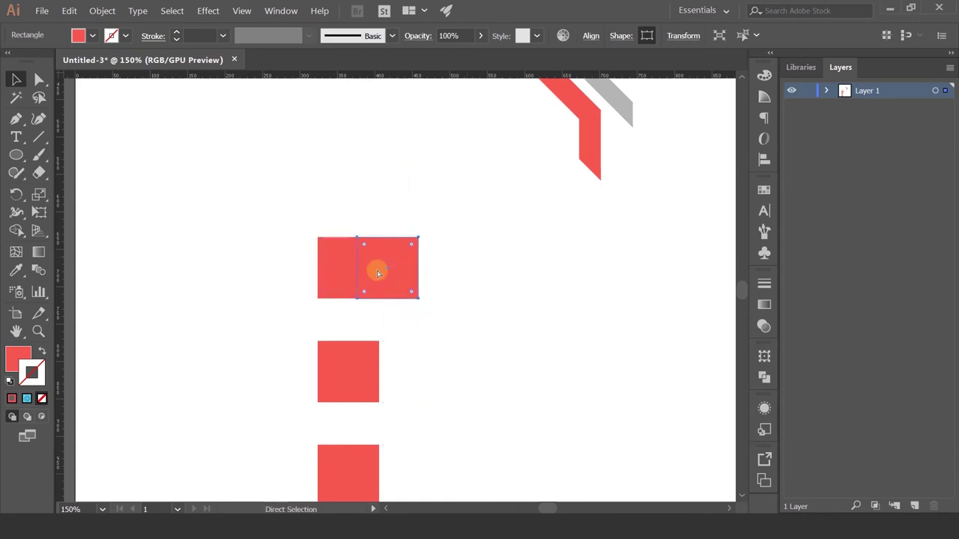
{"action": "left_click", "coordinate": [391, 214]}
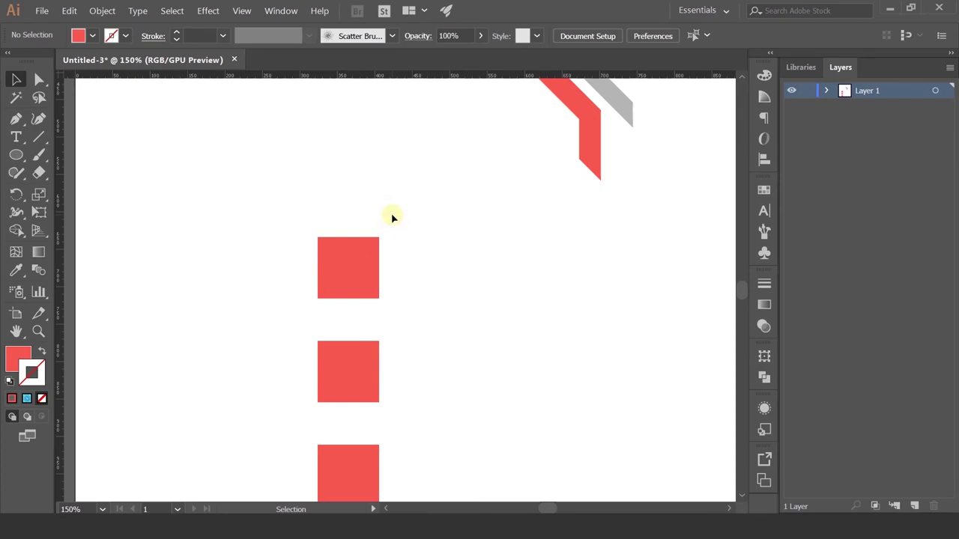
{"action": "scroll", "coordinate": [391, 216], "scroll_direction": "down", "scroll_amount": 4}
{"action": "scroll", "coordinate": [375, 208], "scroll_direction": "up", "scroll_amount": 3}
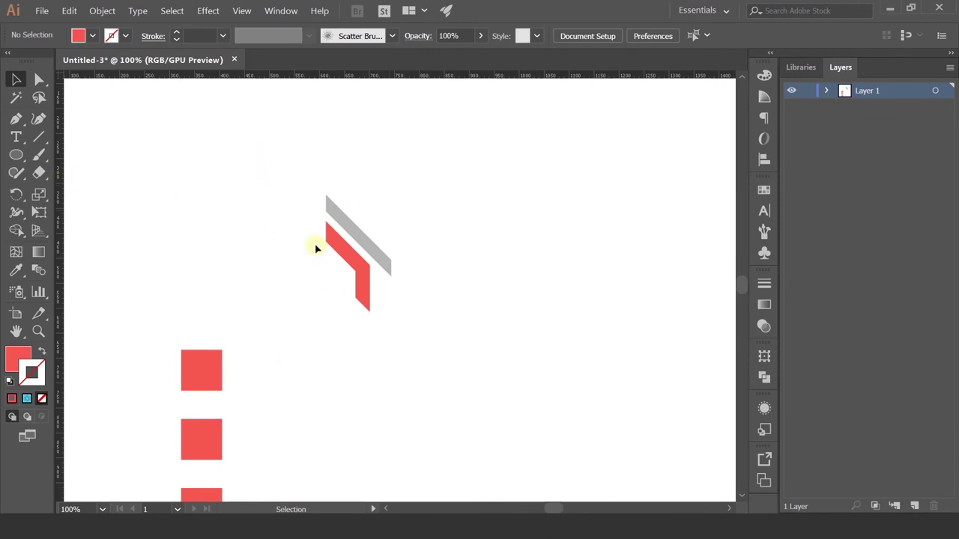
Release the clipping mask on the stripe artwork via Object > Clipping Mask > Release
{"action": "left_click", "coordinate": [326, 223]}
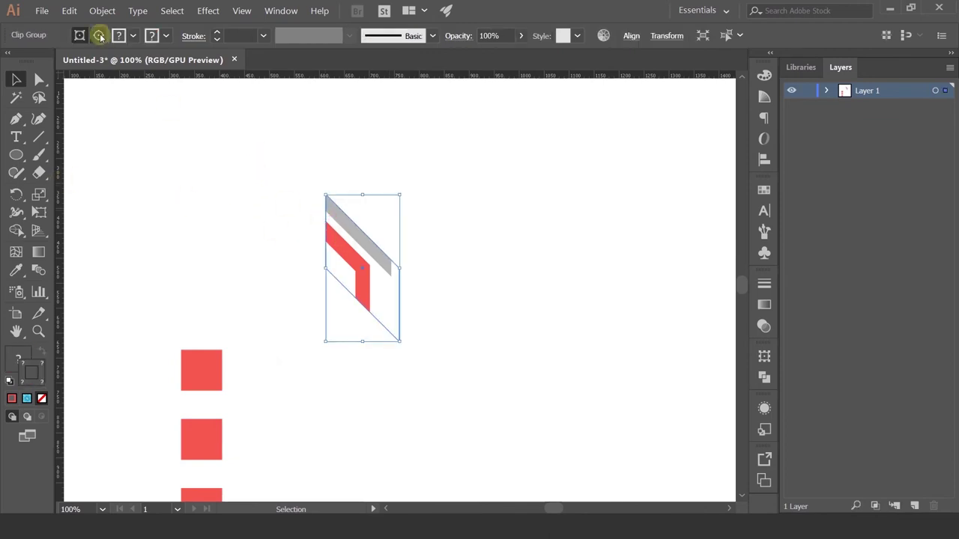
{"action": "left_click", "coordinate": [224, 239]}
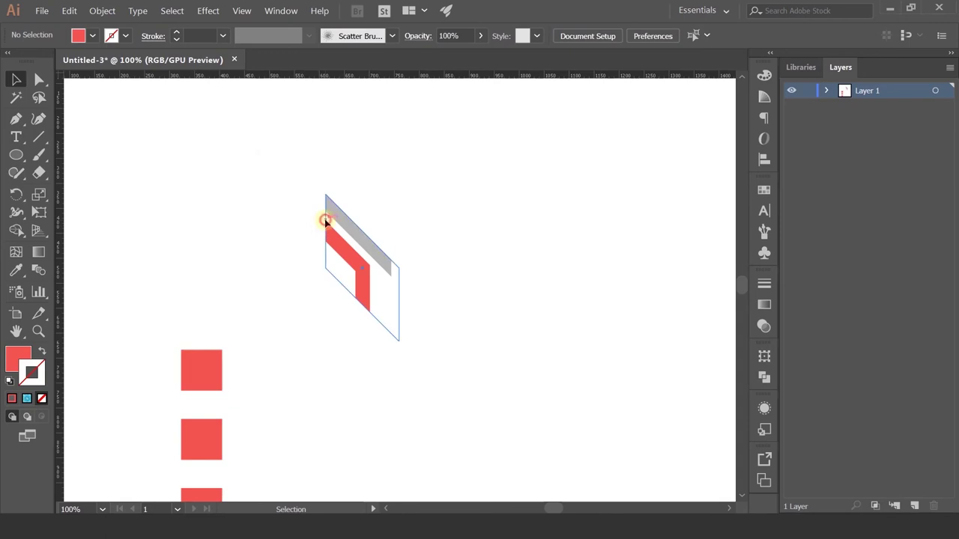
{"action": "left_click", "coordinate": [325, 218]}
{"action": "left_click", "coordinate": [102, 11]}
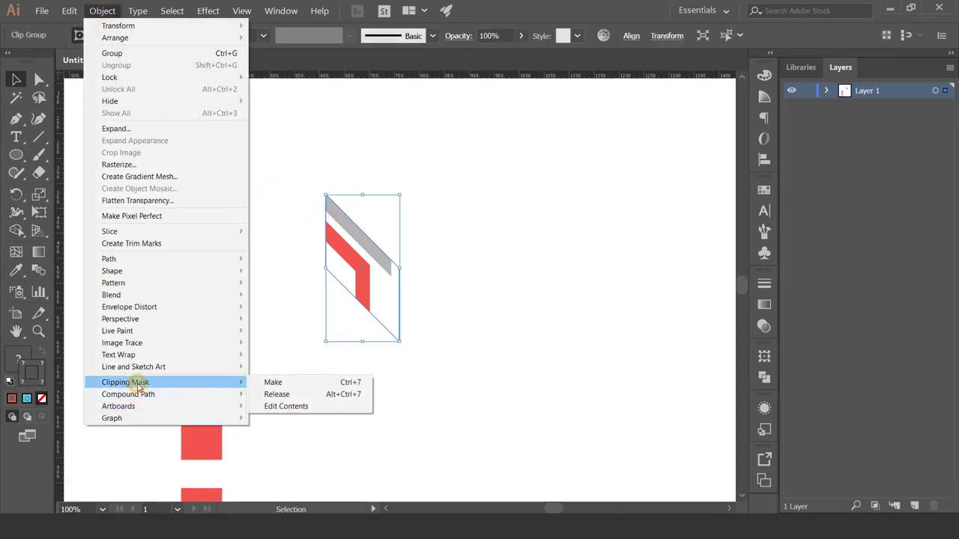
{"action": "left_click", "coordinate": [314, 395]}
{"action": "left_click", "coordinate": [572, 355]}
{"action": "left_click_drag", "start_coordinate": [526, 346], "coordinate": [421, 365]}
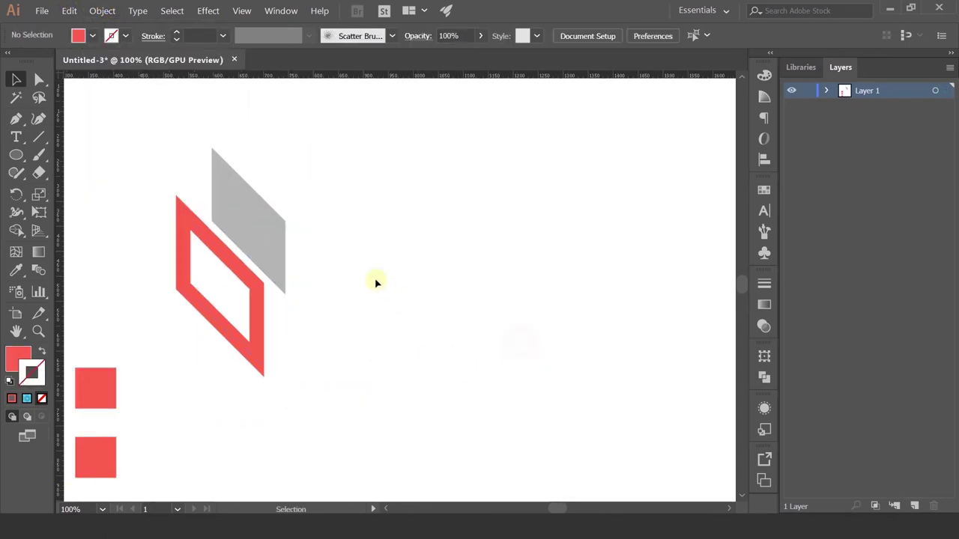
Fill the hollow inner parallelogram red with the Eyedropper and position it over the stripe shapes
{"action": "left_click_drag", "start_coordinate": [371, 276], "coordinate": [285, 353]}
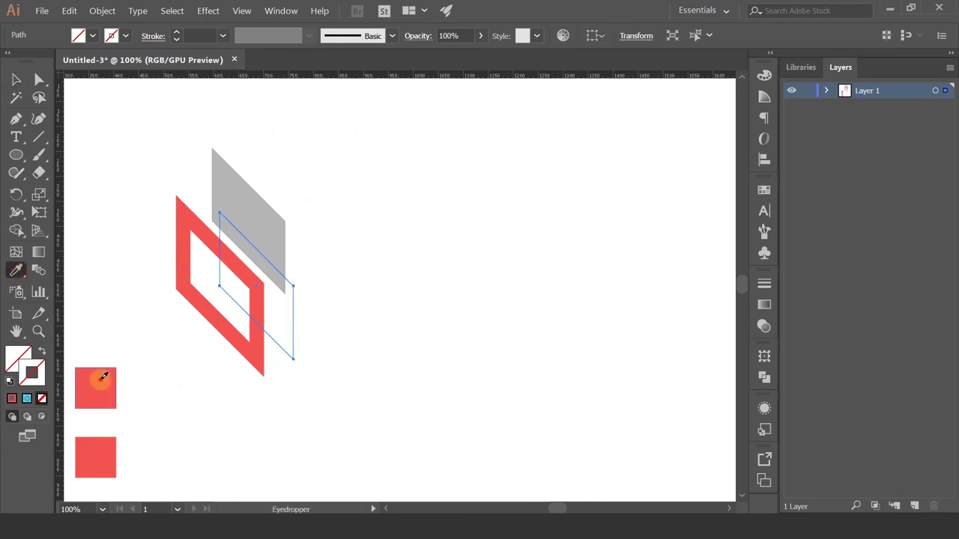
{"action": "left_click", "coordinate": [99, 382]}
{"action": "left_click", "coordinate": [16, 79]}
{"action": "left_click", "coordinate": [147, 125]}
{"action": "left_click_drag", "start_coordinate": [260, 283], "coordinate": [468, 238]}
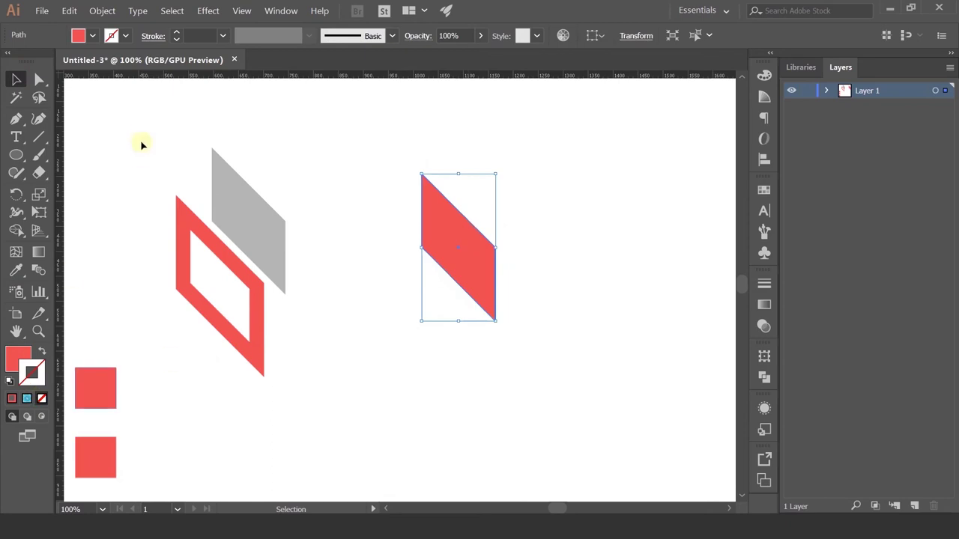
{"action": "left_click_drag", "start_coordinate": [140, 135], "coordinate": [276, 288]}
{"action": "left_click_drag", "start_coordinate": [485, 248], "coordinate": [289, 270]}
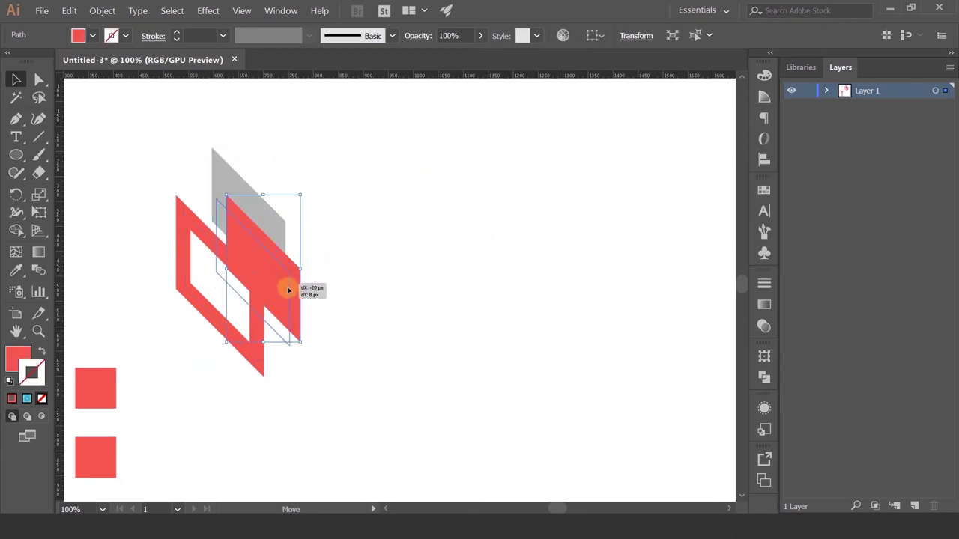
{"action": "left_click_drag", "start_coordinate": [290, 269], "coordinate": [288, 291]}
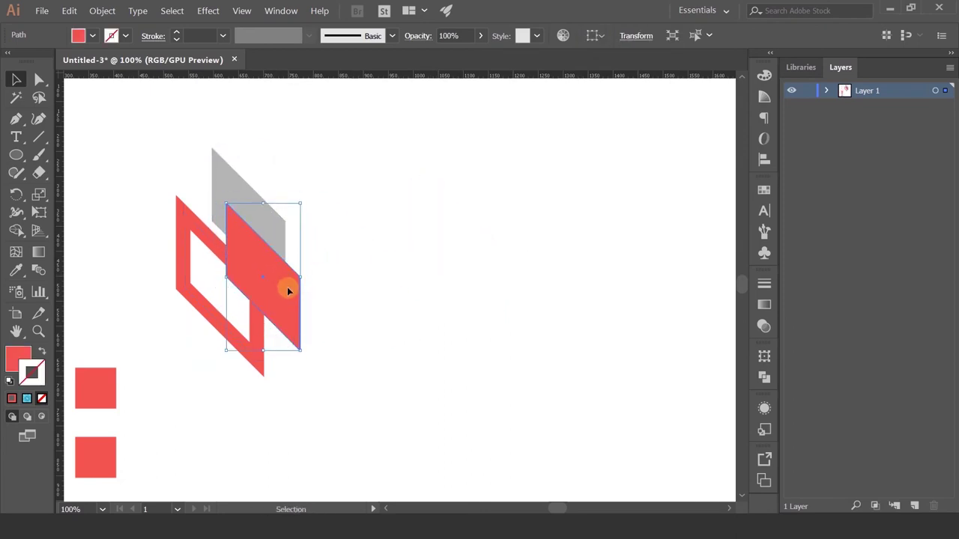
{"action": "left_click", "coordinate": [375, 291]}
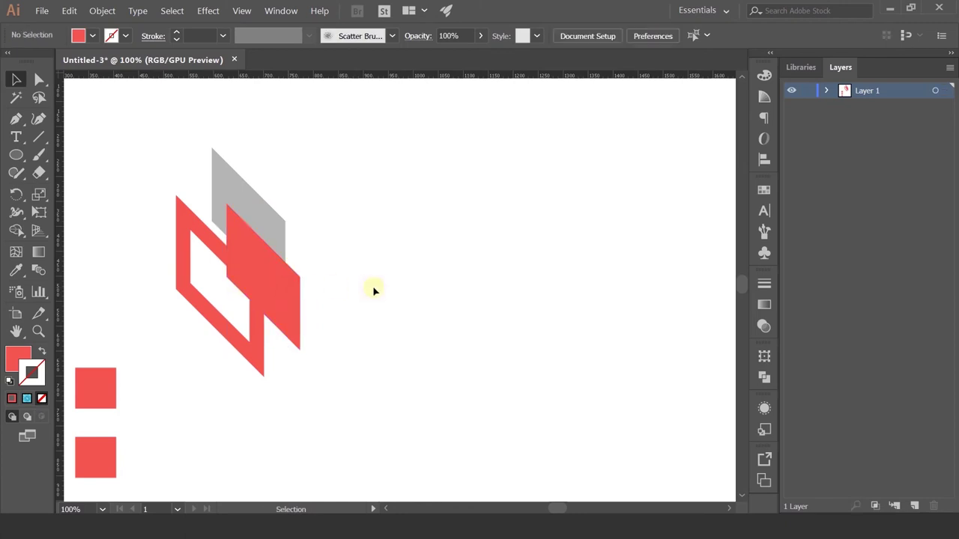
Select the grey and red stripe shapes together and clip them with Ctrl+7
{"action": "key", "text": "ctrl"}
{"action": "left_click_drag", "start_coordinate": [375, 290], "coordinate": [517, 321]}
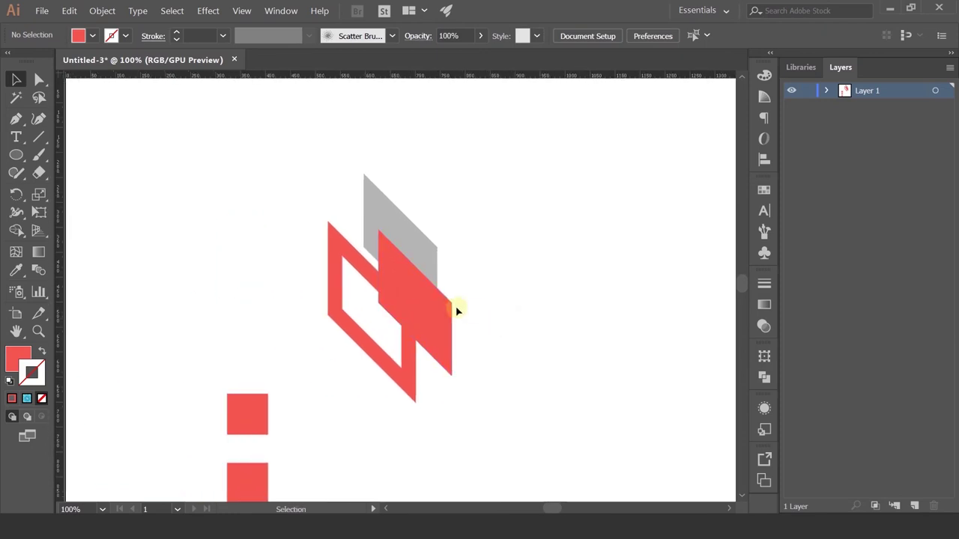
{"action": "key", "text": "ctrl+alt+b"}
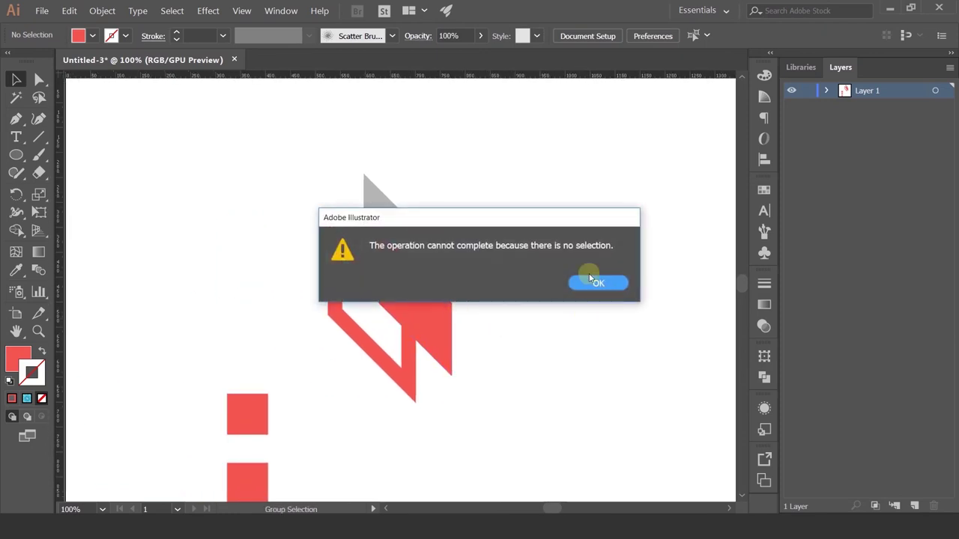
{"action": "left_click", "coordinate": [589, 282]}
{"action": "left_click_drag", "start_coordinate": [540, 162], "coordinate": [314, 376]}
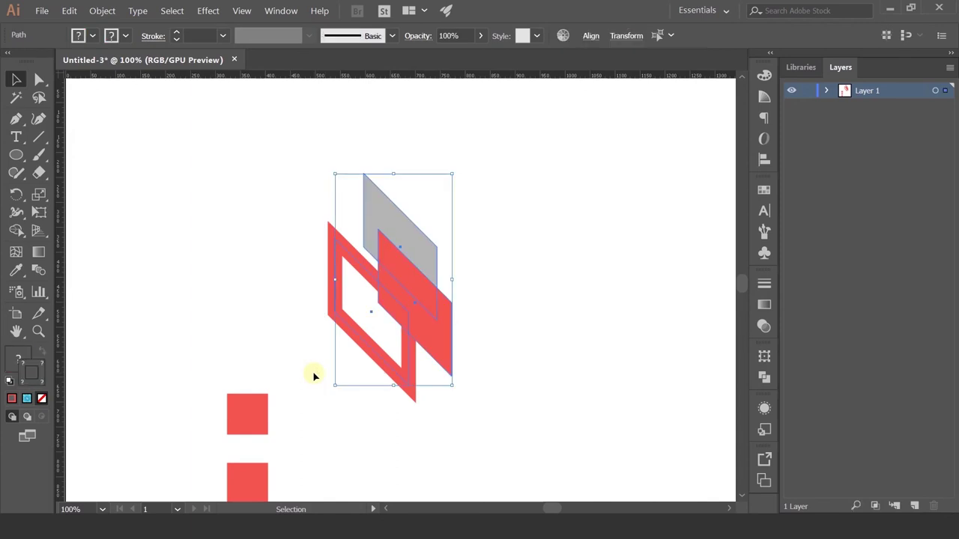
{"action": "key", "text": "ctrl+7"}
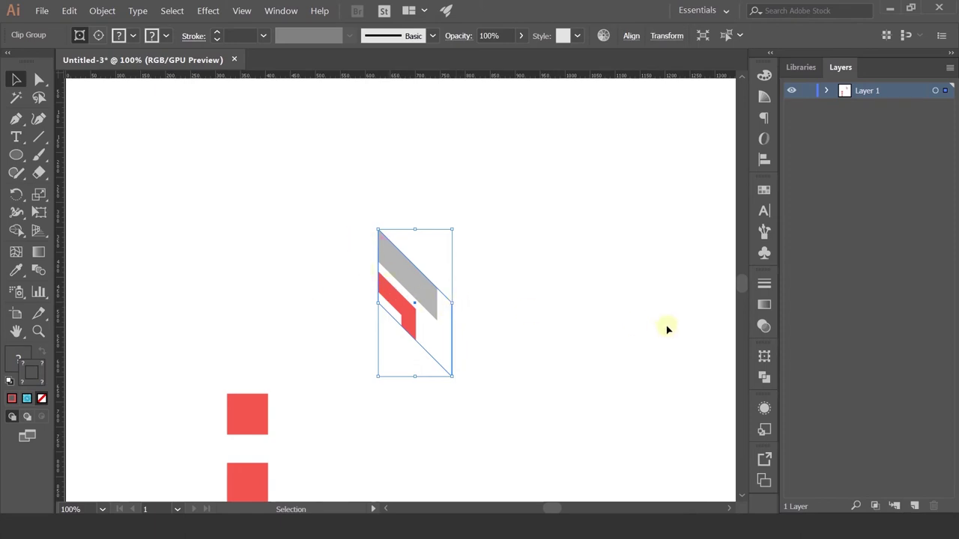
Open the Pathfinder panel from the right dock and deselect the clip group
{"action": "left_click", "coordinate": [764, 379]}
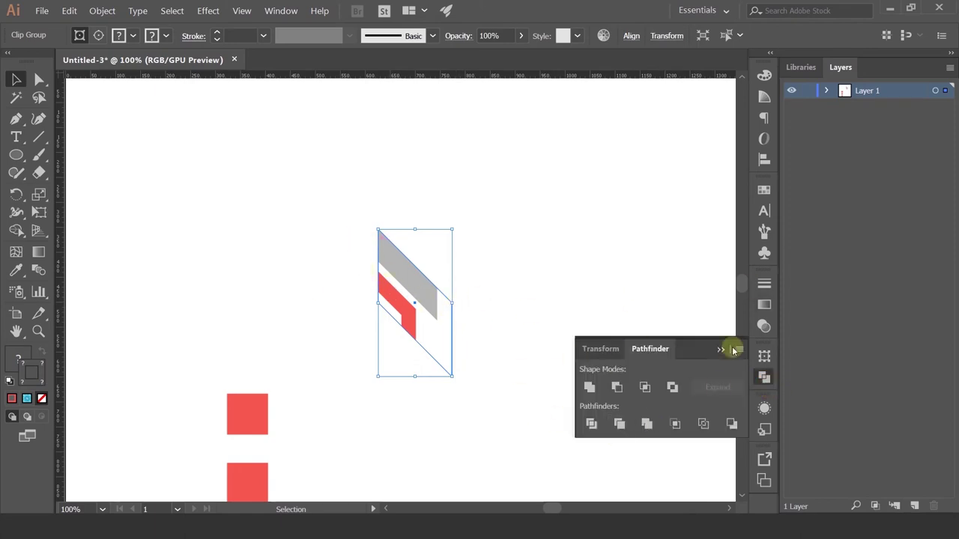
{"action": "left_click", "coordinate": [459, 343]}
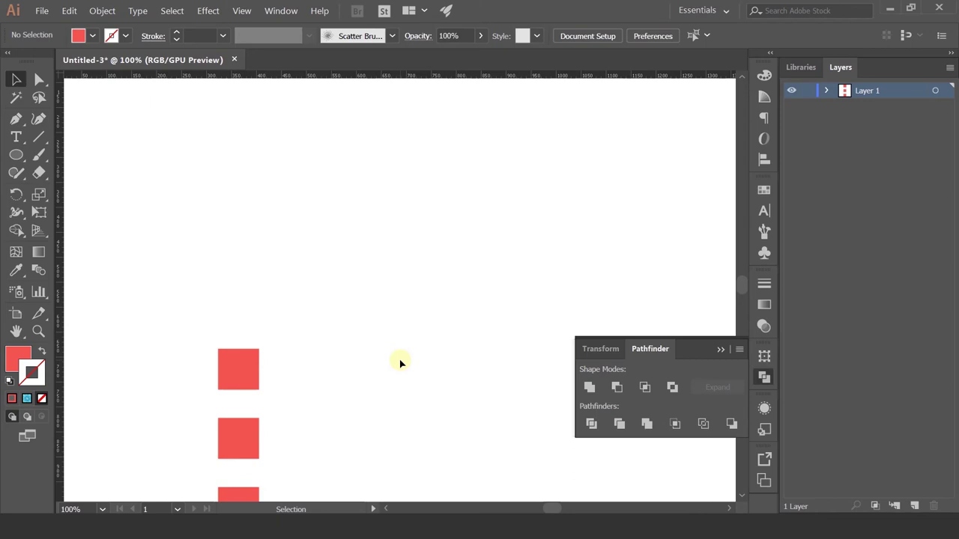
Draw a red circle about 214 px across with the Ellipse tool and bring up its Effect menu
{"action": "left_click", "coordinate": [208, 11]}
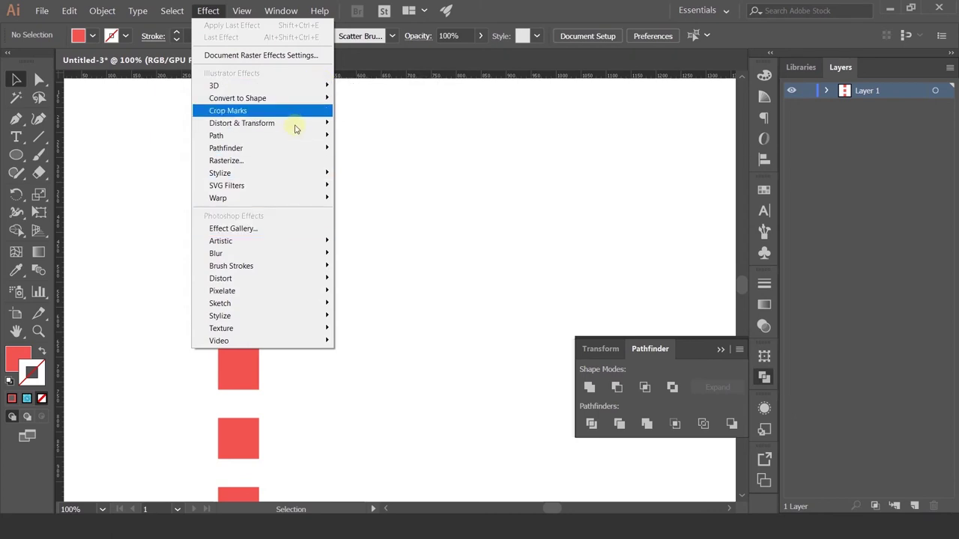
{"action": "mouse_move", "coordinate": [238, 98]}
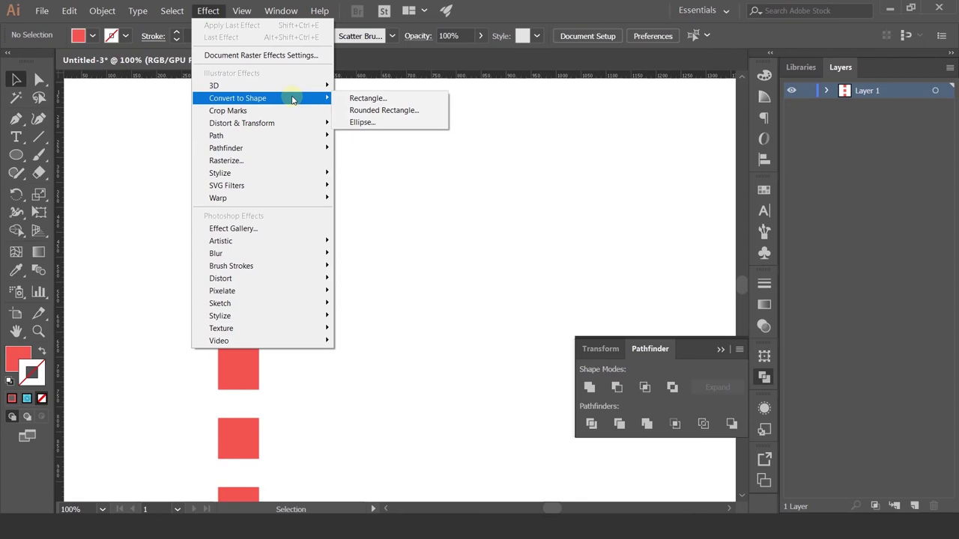
{"action": "left_click", "coordinate": [150, 175]}
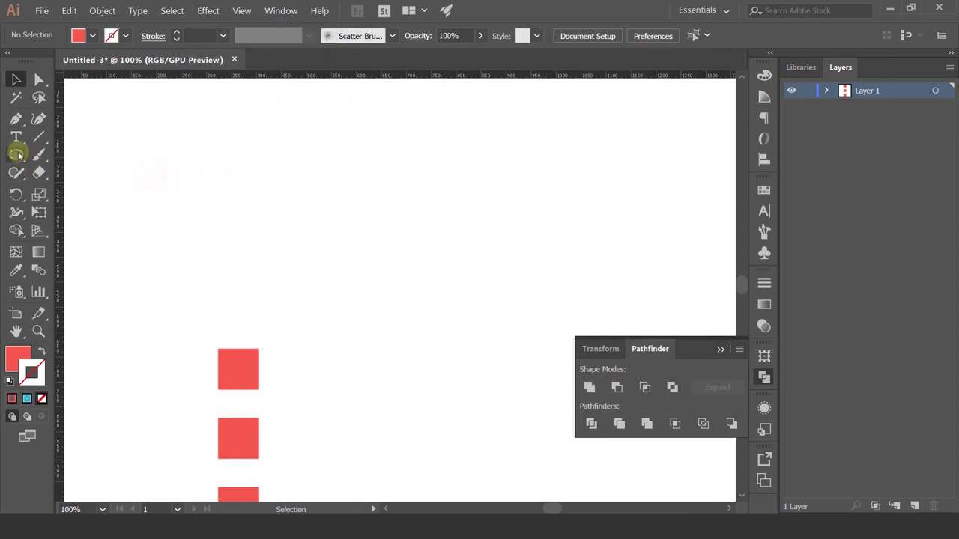
{"action": "left_click", "coordinate": [16, 154]}
{"action": "mouse_move", "coordinate": [370, 171]}
{"action": "left_mouse_down"}
{"action": "mouse_move", "coordinate": [487, 270]}
{"action": "mouse_move", "coordinate": [489, 287]}
{"action": "left_mouse_up"}
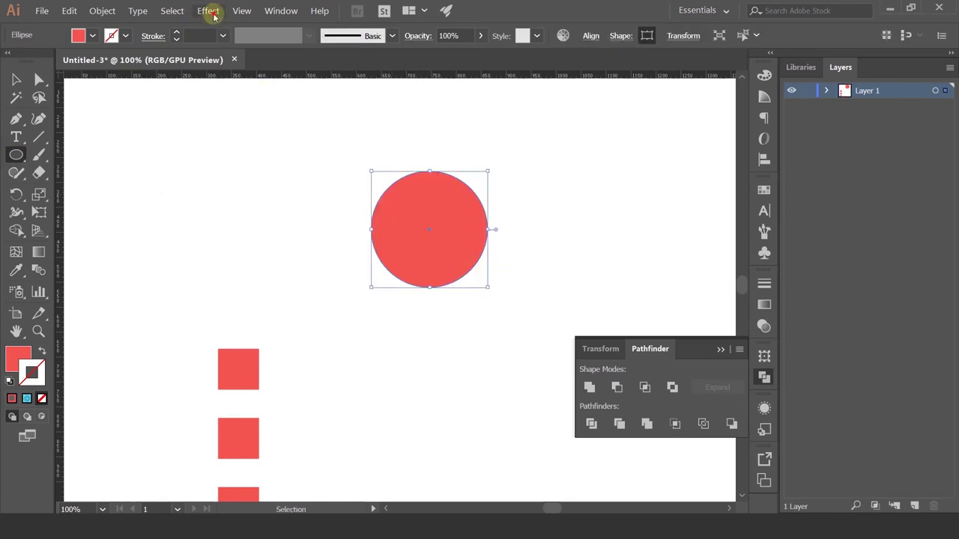
{"action": "left_click", "coordinate": [208, 10]}
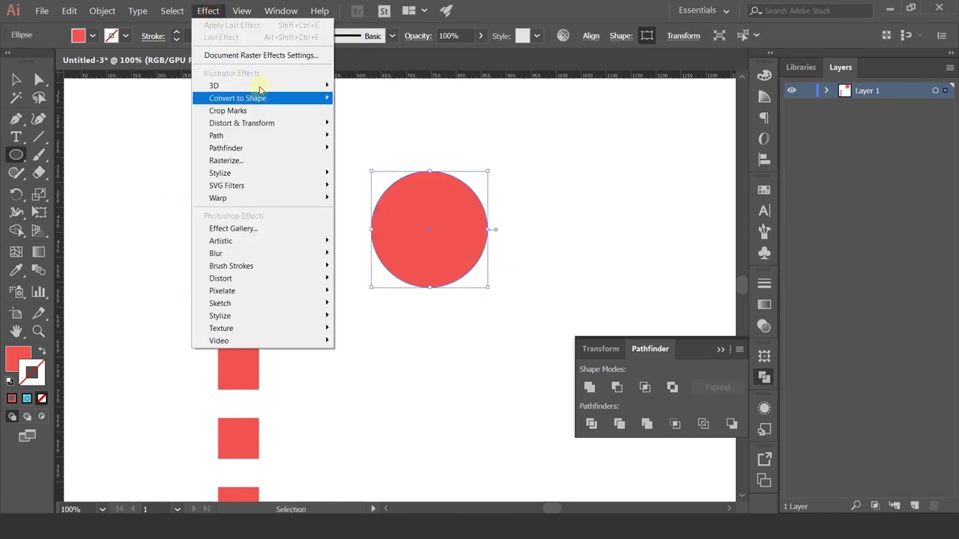
Apply 3D Extrude & Bevel with Preview on and Position set to Isometric Top
{"action": "left_click", "coordinate": [375, 88]}
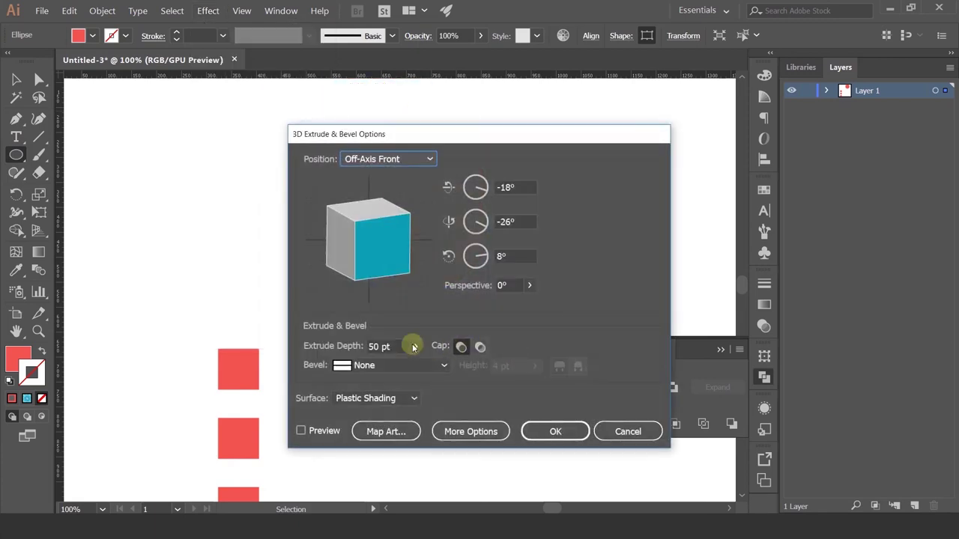
{"action": "left_click_drag", "start_coordinate": [392, 131], "coordinate": [628, 78]}
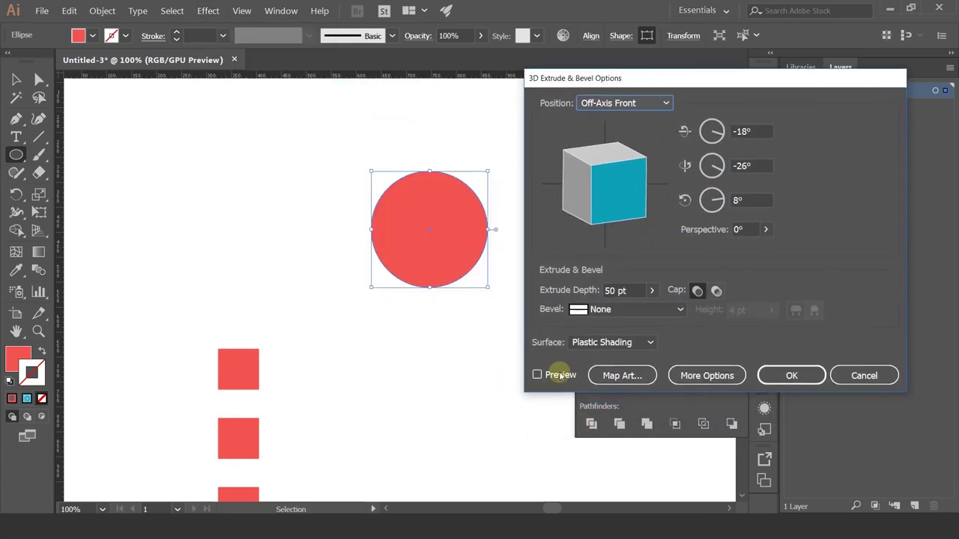
{"action": "left_click", "coordinate": [537, 375]}
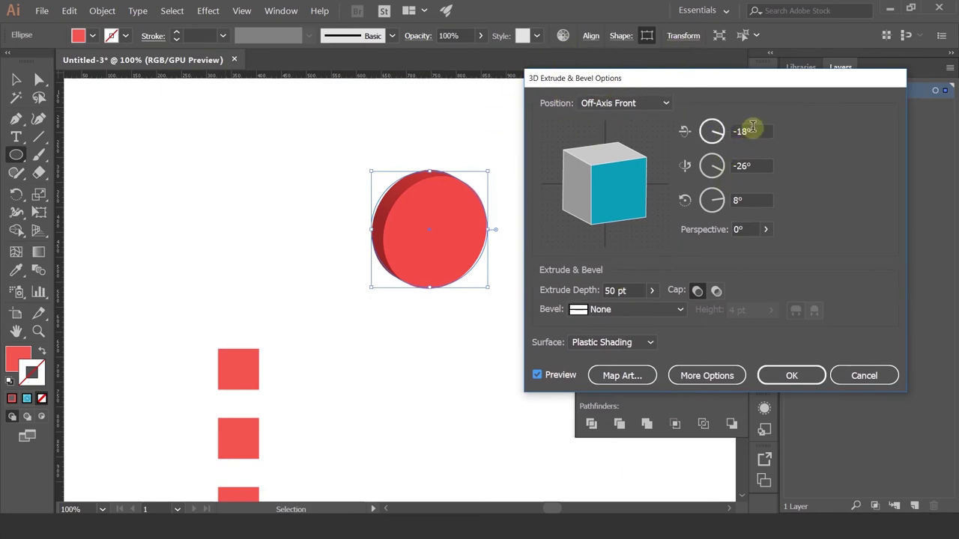
{"action": "left_click", "coordinate": [717, 129]}
{"action": "left_click_drag", "start_coordinate": [717, 129], "coordinate": [707, 126]}
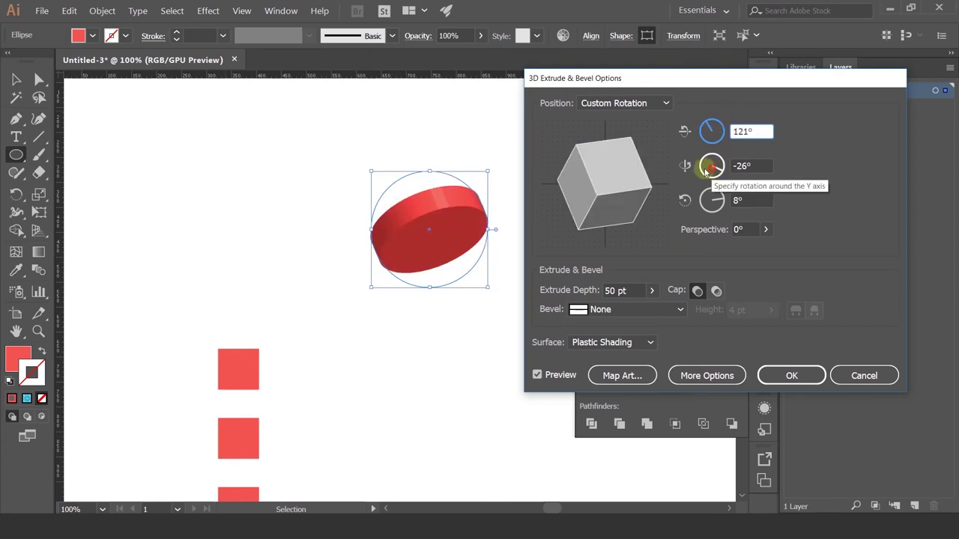
{"action": "left_click", "coordinate": [707, 160]}
{"action": "left_click_drag", "start_coordinate": [717, 206], "coordinate": [711, 212]}
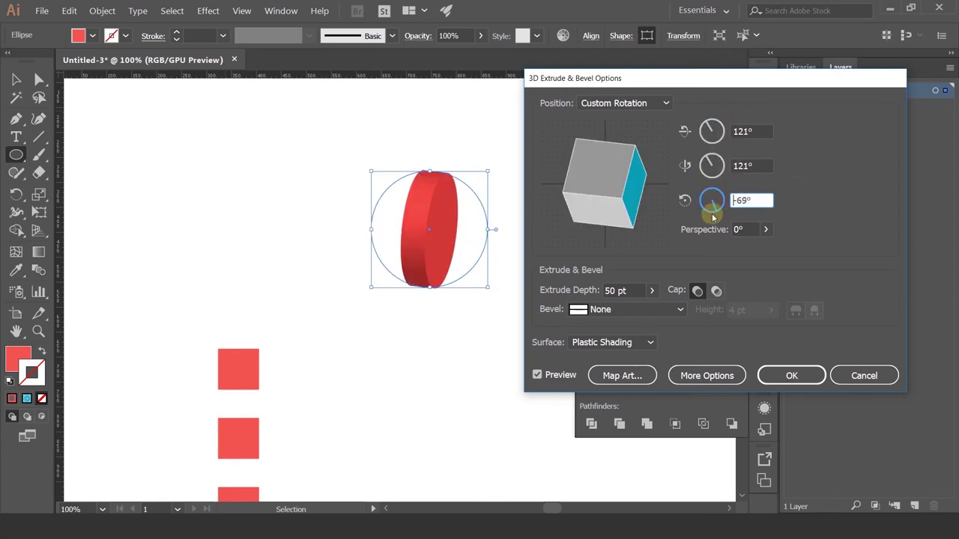
{"action": "left_click", "coordinate": [619, 107]}
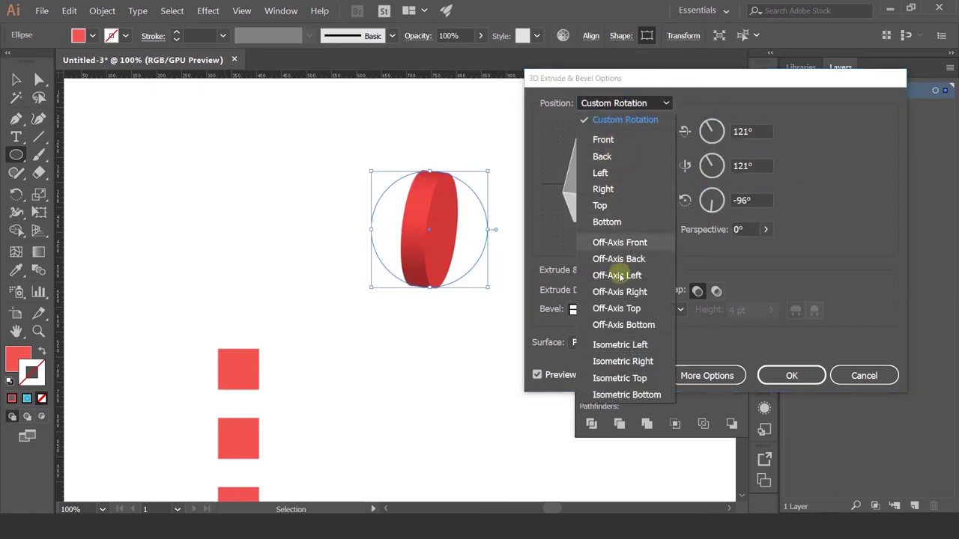
{"action": "left_click", "coordinate": [619, 344]}
Raise the Extrude Depth to 297 pt with its slider
{"action": "scroll", "coordinate": [597, 102], "scroll_direction": "down", "scroll_amount": 1}
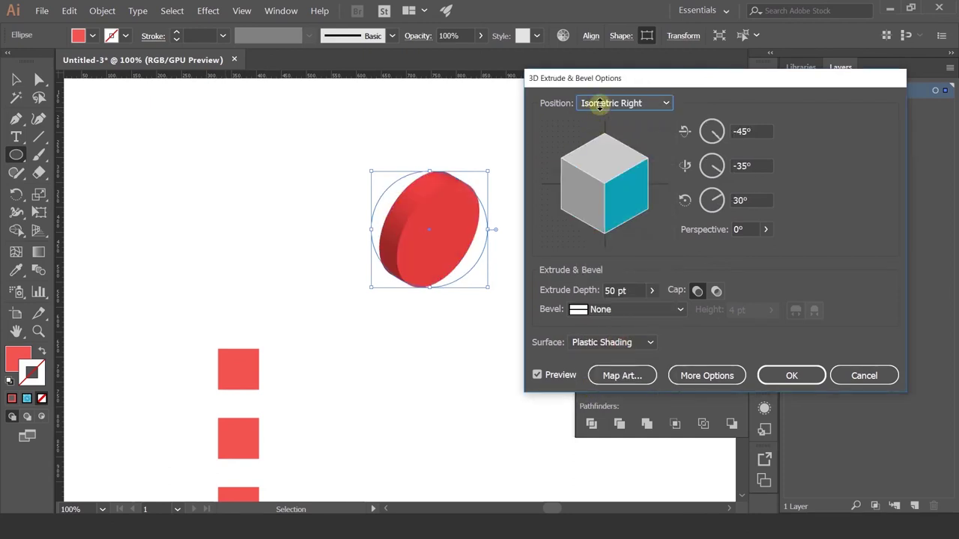
{"action": "scroll", "coordinate": [599, 105], "scroll_direction": "down", "scroll_amount": 1}
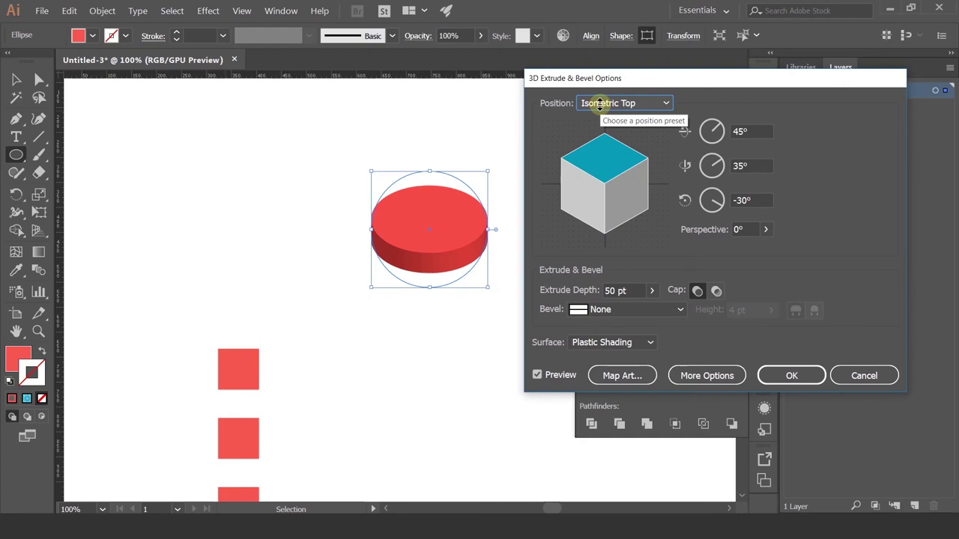
{"action": "left_click", "coordinate": [652, 291]}
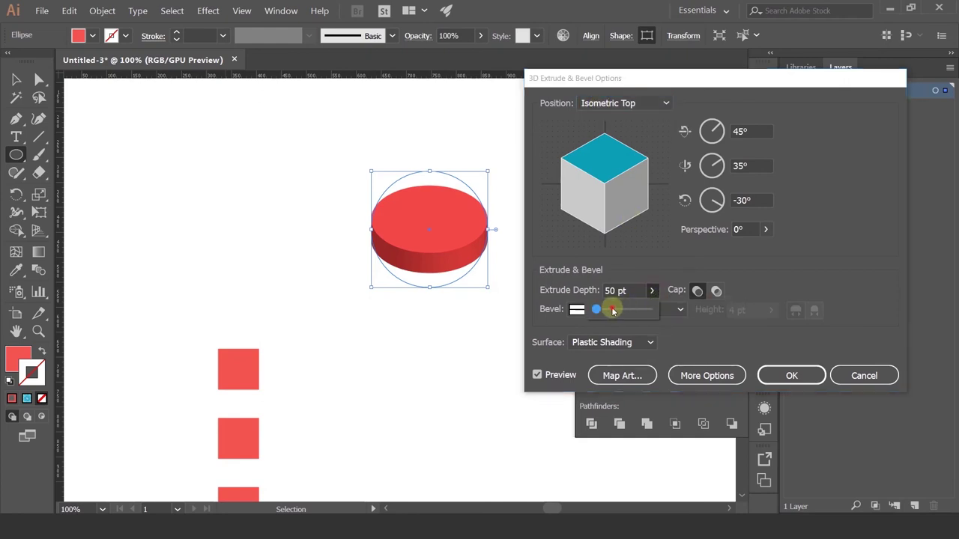
{"action": "left_click_drag", "start_coordinate": [613, 310], "coordinate": [604, 310]}
Try a Classic bevel at 16 pt height, then a Complex 4 bevel
{"action": "left_click", "coordinate": [768, 274]}
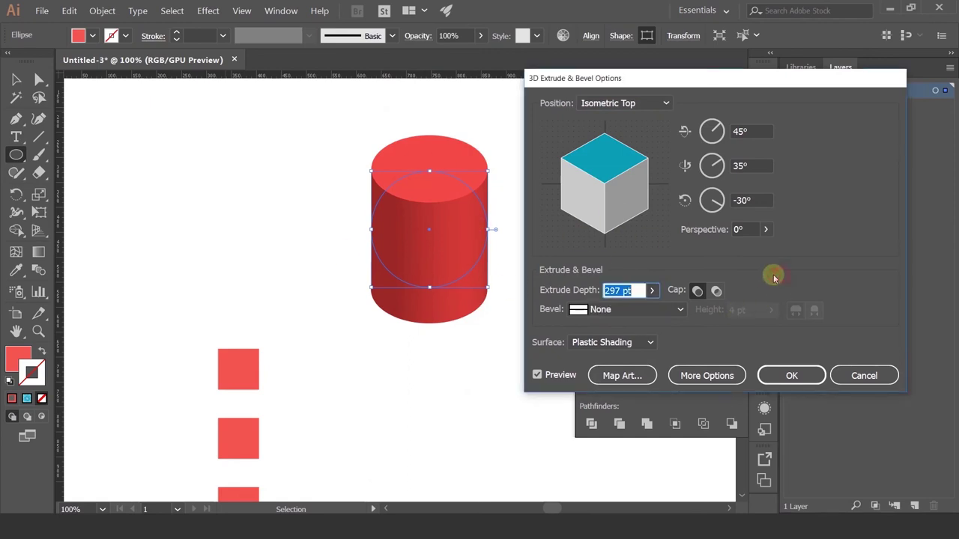
{"action": "left_click", "coordinate": [621, 308]}
{"action": "left_click", "coordinate": [627, 344]}
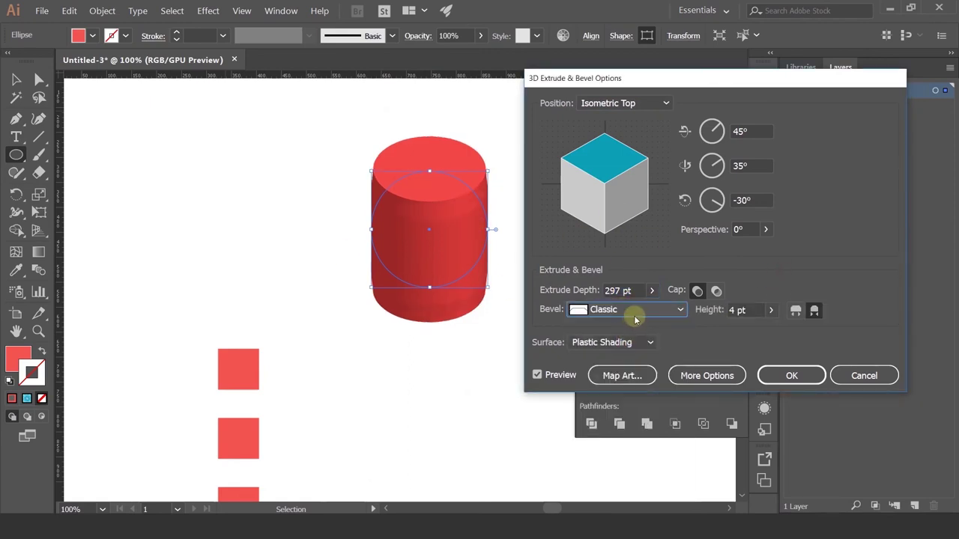
{"action": "left_click", "coordinate": [747, 311]}
{"action": "type", "text": "15"}
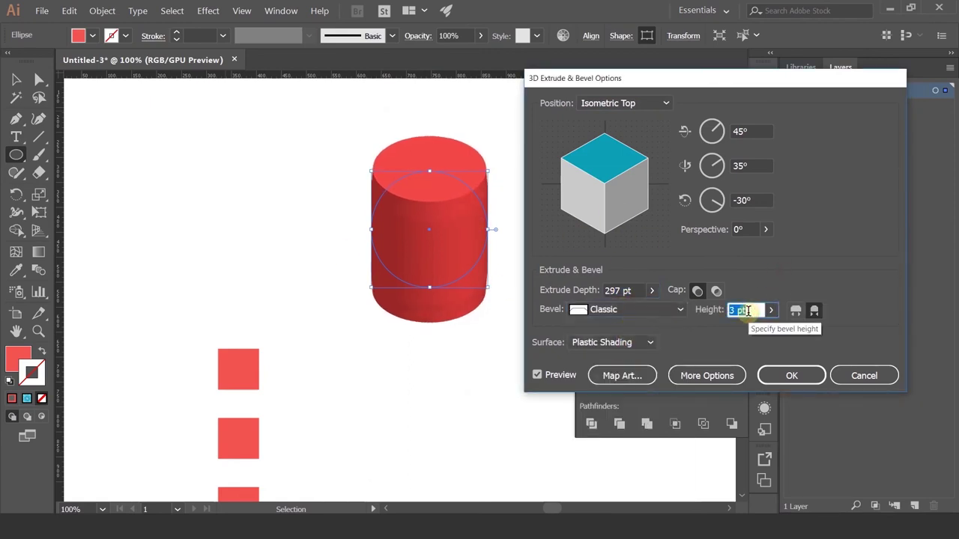
{"action": "key", "text": "Up"}
{"action": "left_click", "coordinate": [676, 310]}
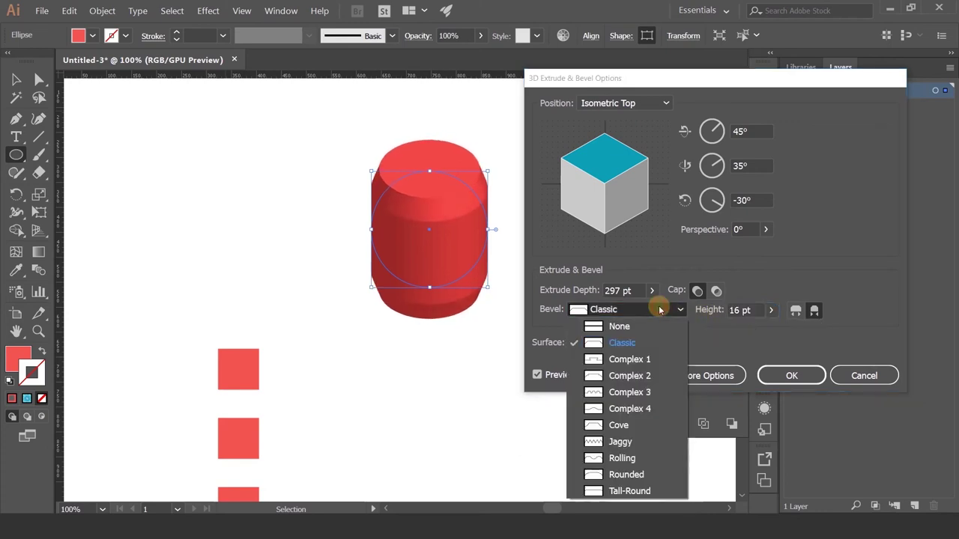
{"action": "left_click", "coordinate": [625, 411]}
Shorten the extrusion to 131 pt depth and set Bevel to None
{"action": "scroll", "coordinate": [626, 309], "scroll_direction": "down", "scroll_amount": 1}
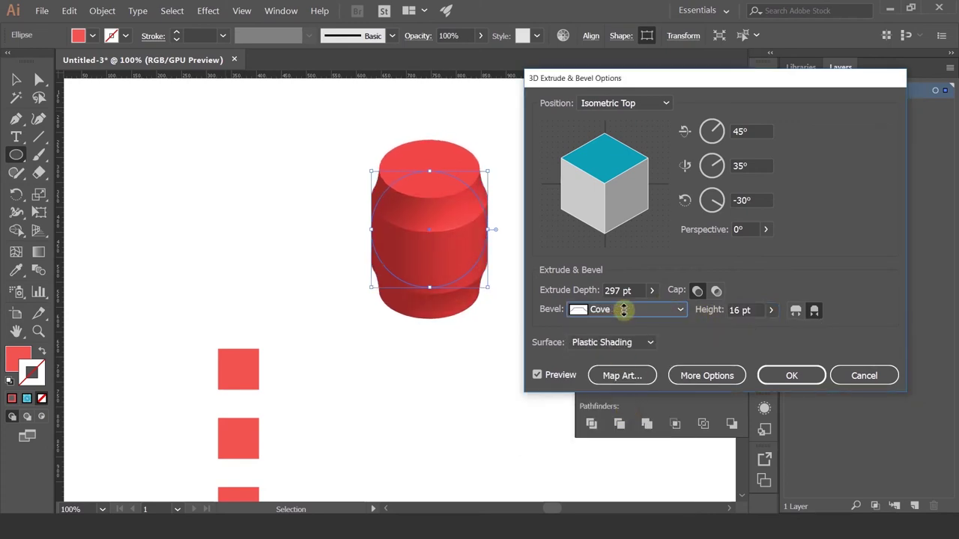
{"action": "scroll", "coordinate": [624, 310], "scroll_direction": "down", "scroll_amount": 1}
{"action": "scroll", "coordinate": [624, 310], "scroll_direction": "down", "scroll_amount": 1}
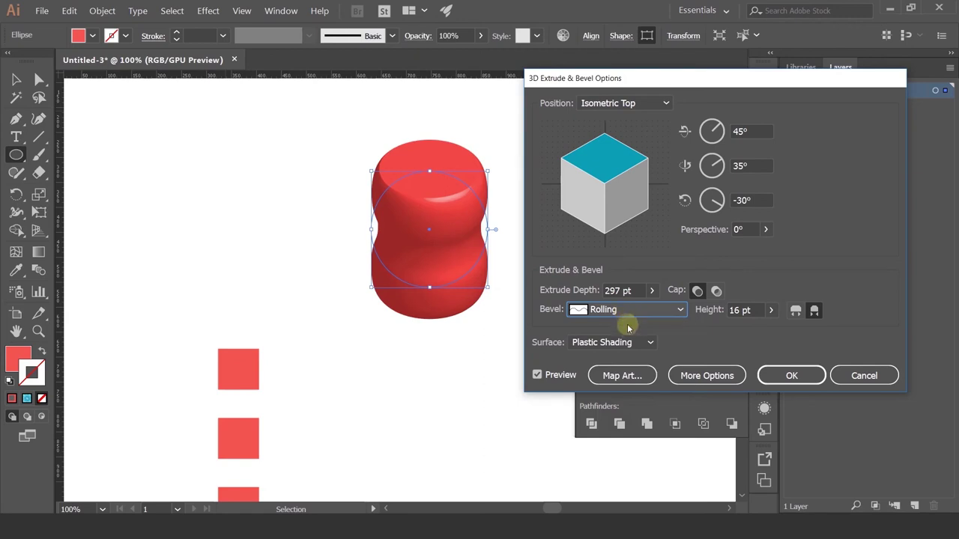
{"action": "left_click", "coordinate": [652, 290]}
{"action": "left_click_drag", "start_coordinate": [634, 308], "coordinate": [599, 310]}
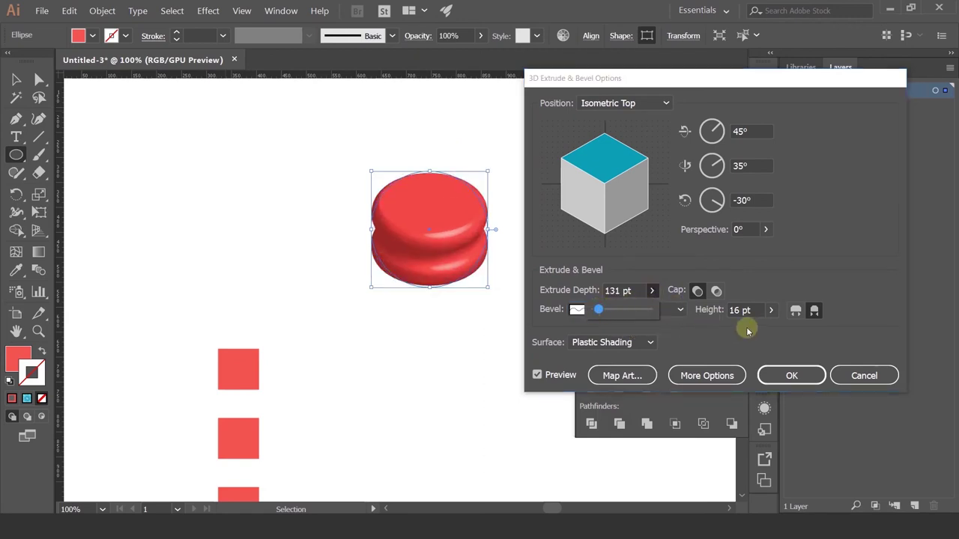
{"action": "left_click", "coordinate": [770, 310]}
{"action": "left_click_drag", "start_coordinate": [741, 325], "coordinate": [683, 328]}
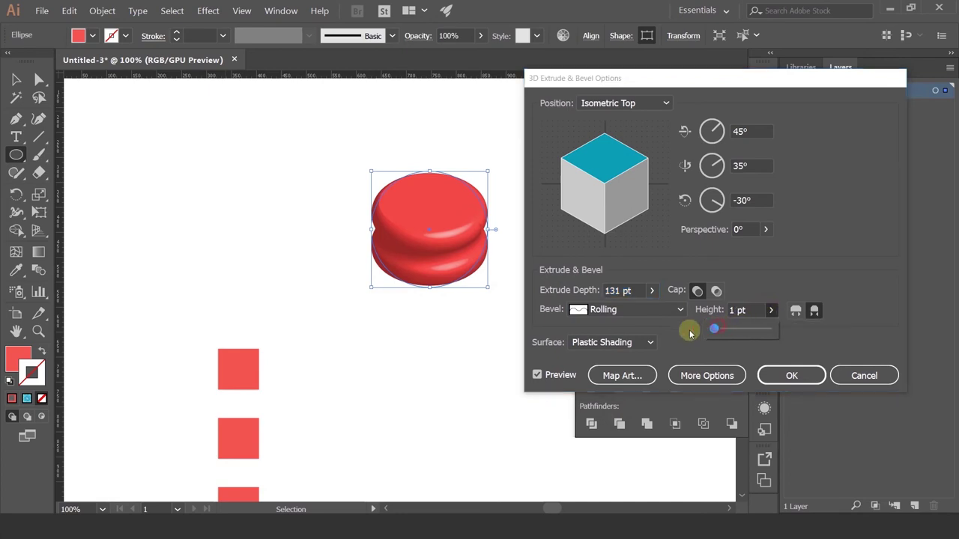
{"action": "left_click", "coordinate": [638, 310]}
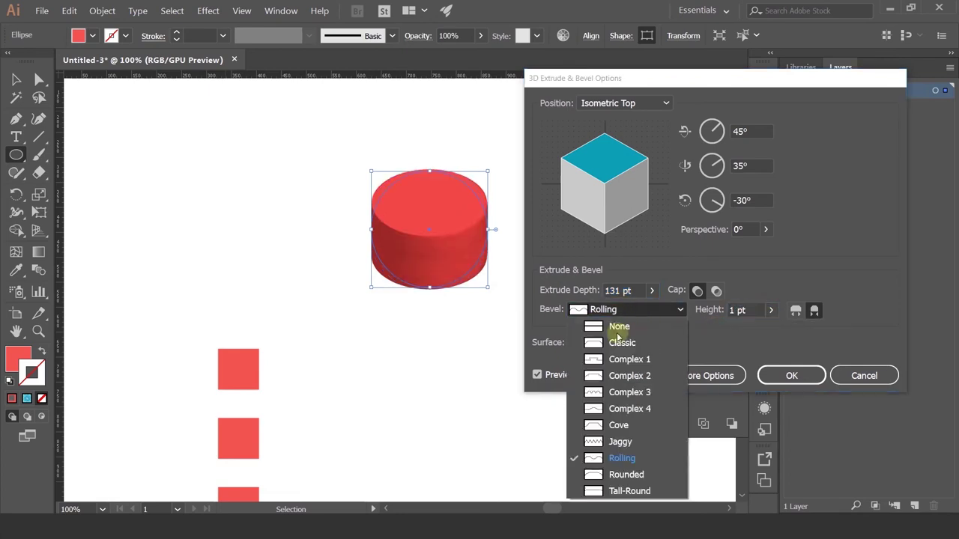
{"action": "left_click", "coordinate": [607, 327]}
Try Wireframe, No Shading and Diffuse surfaces, ending on Plastic Shading
{"action": "left_click", "coordinate": [634, 343]}
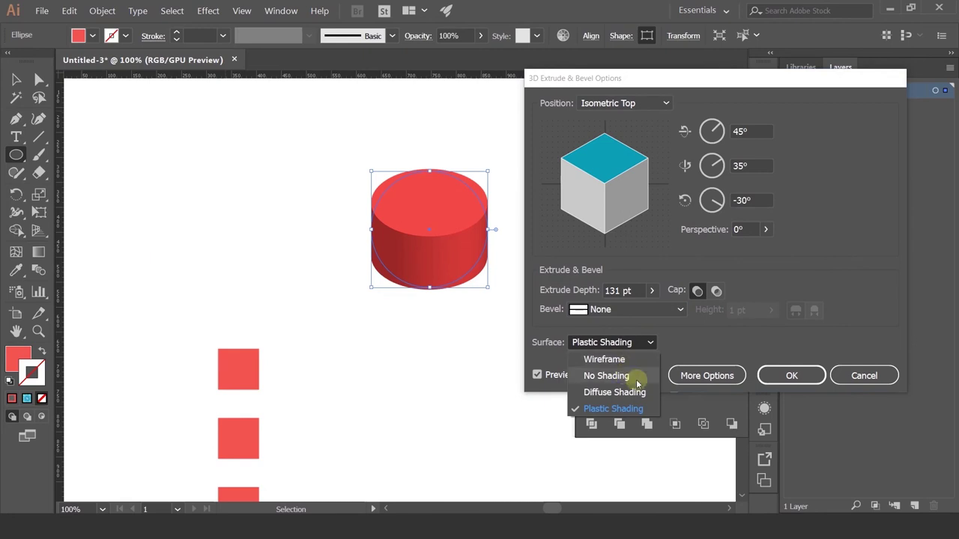
{"action": "left_click", "coordinate": [603, 359]}
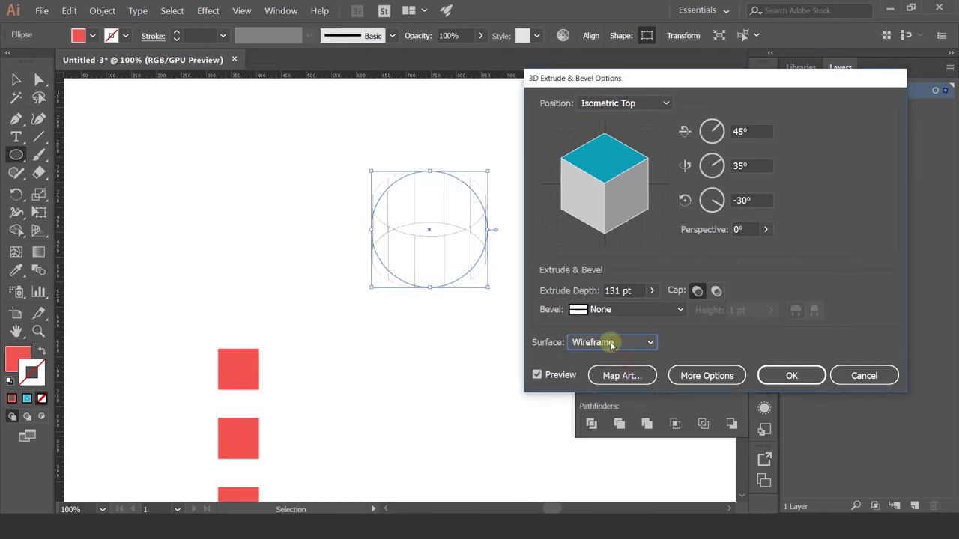
{"action": "left_click", "coordinate": [606, 342]}
{"action": "left_click", "coordinate": [604, 359]}
{"action": "left_click", "coordinate": [607, 377]}
{"action": "left_click", "coordinate": [636, 343]}
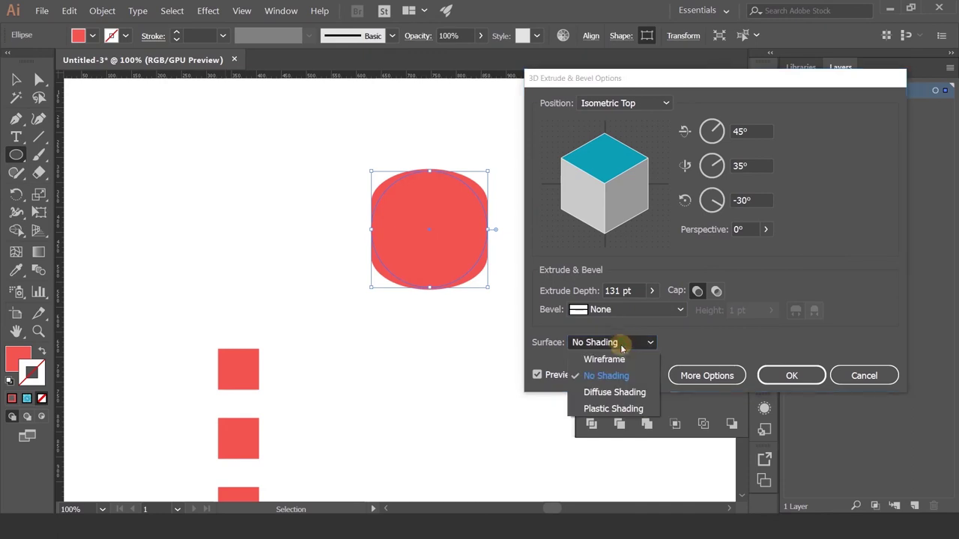
{"action": "left_click", "coordinate": [622, 389]}
{"action": "left_click", "coordinate": [622, 345]}
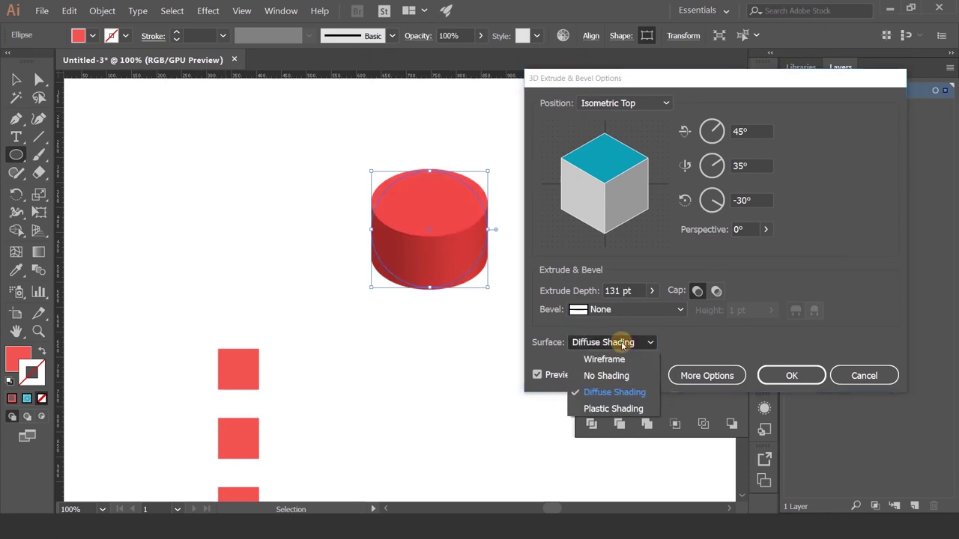
{"action": "left_click", "coordinate": [616, 410]}
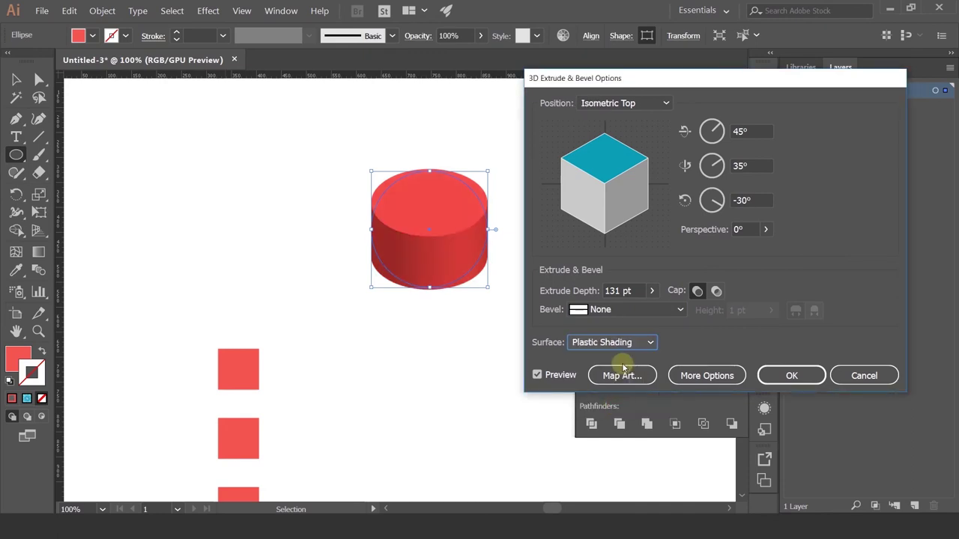
Show More Options and drag the light source to relight the cylinder
{"action": "left_click", "coordinate": [710, 375]}
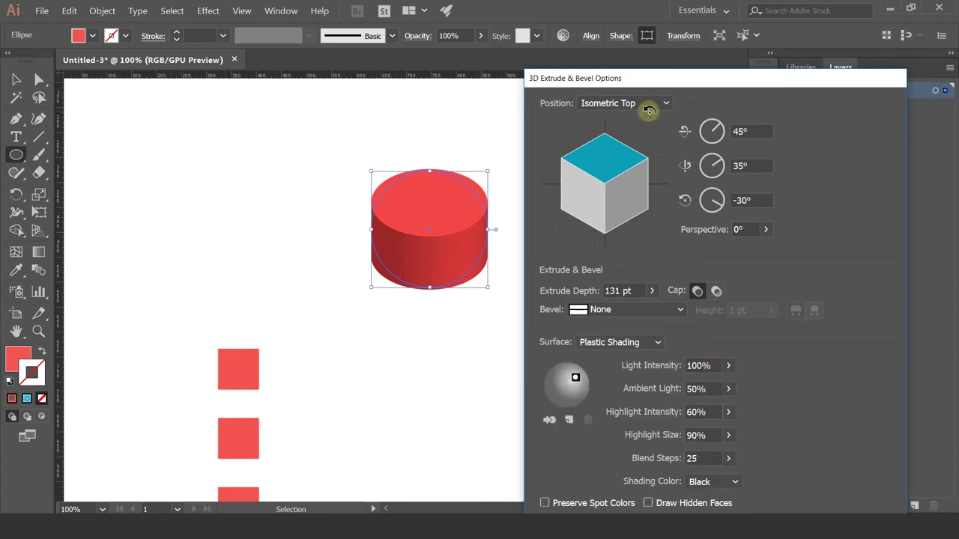
{"action": "left_click_drag", "start_coordinate": [644, 78], "coordinate": [642, 12]}
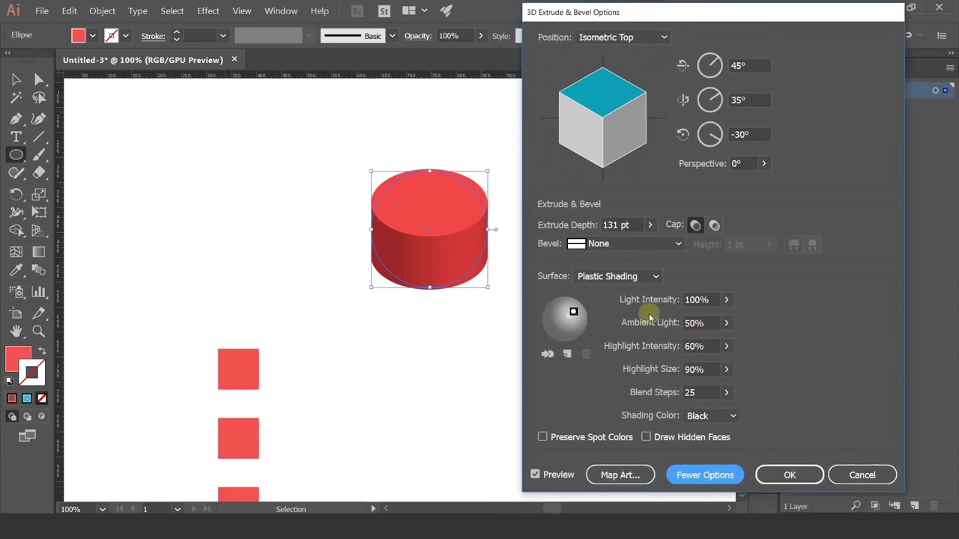
{"action": "mouse_move", "coordinate": [574, 312]}
{"action": "left_mouse_down"}
{"action": "mouse_move", "coordinate": [564, 320]}
{"action": "mouse_move", "coordinate": [586, 326]}
{"action": "left_mouse_up"}
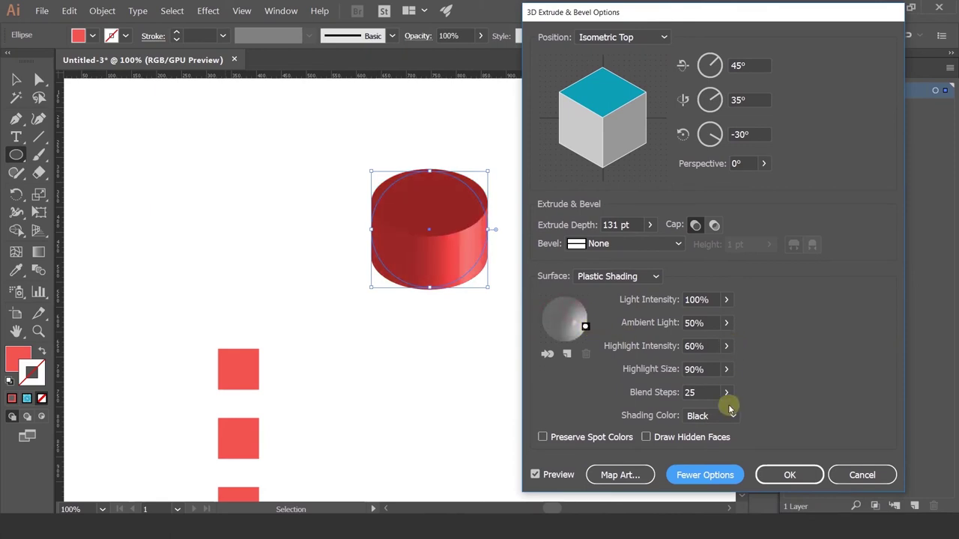
{"action": "left_click", "coordinate": [754, 286]}
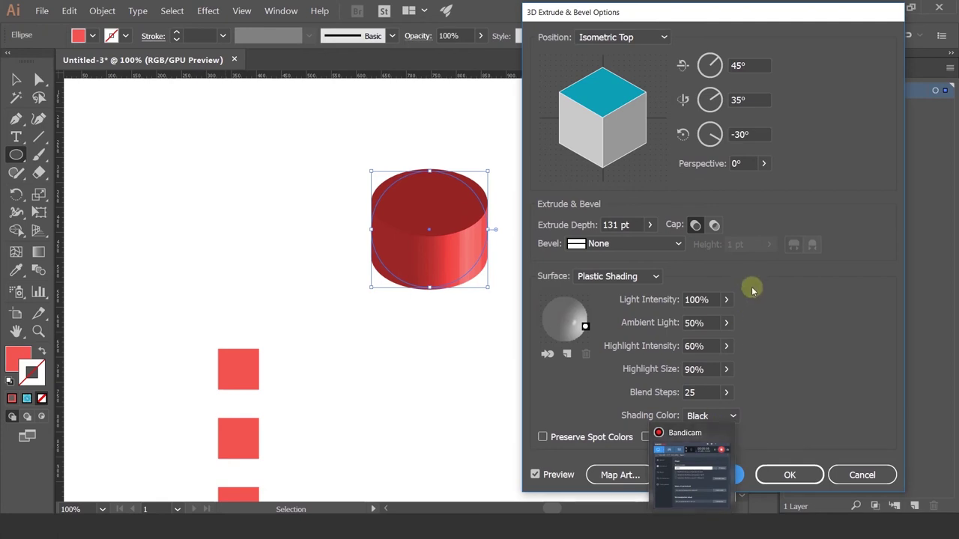
{"action": "key", "text": "Tab"}
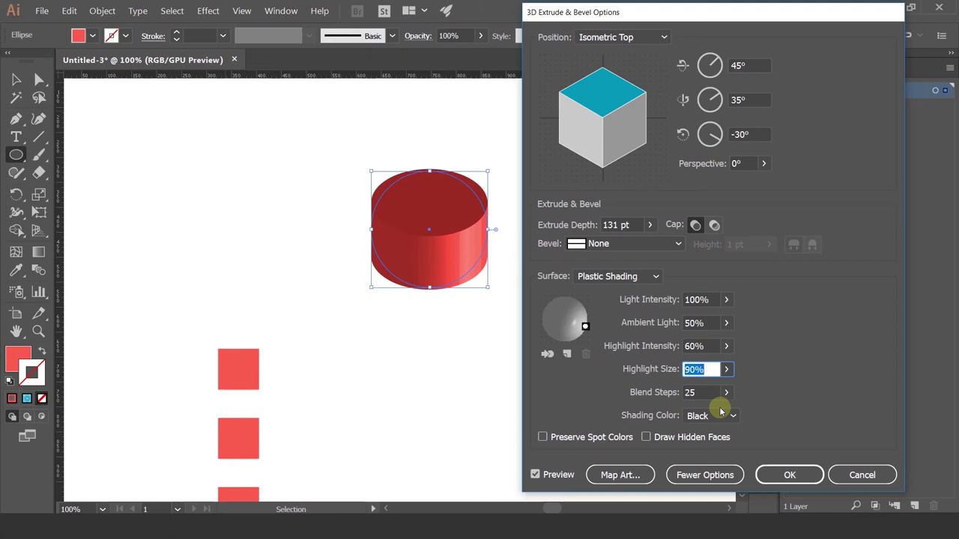
Apply the 3D effect with OK and cancel the accidental Ellipse size dialog
{"action": "left_click", "coordinate": [790, 473]}
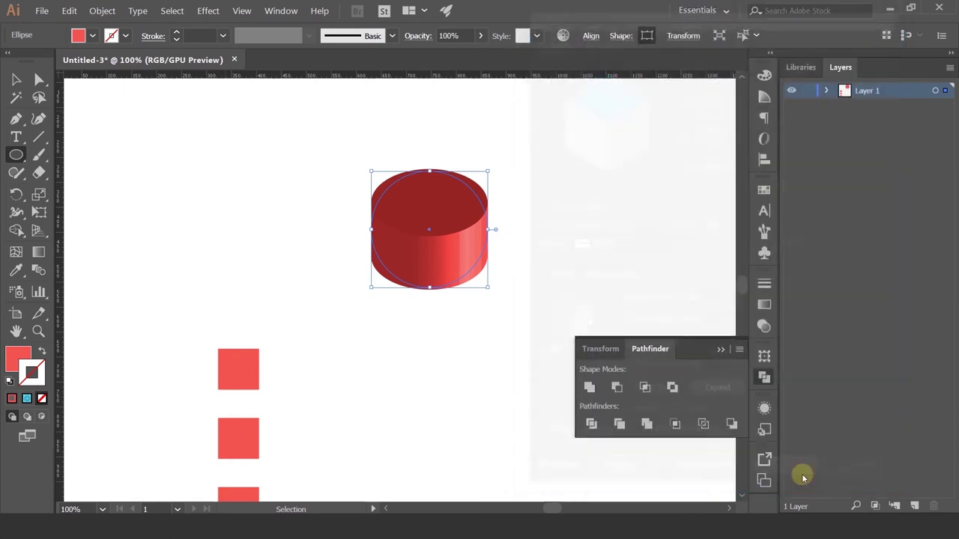
{"action": "left_click", "coordinate": [391, 240]}
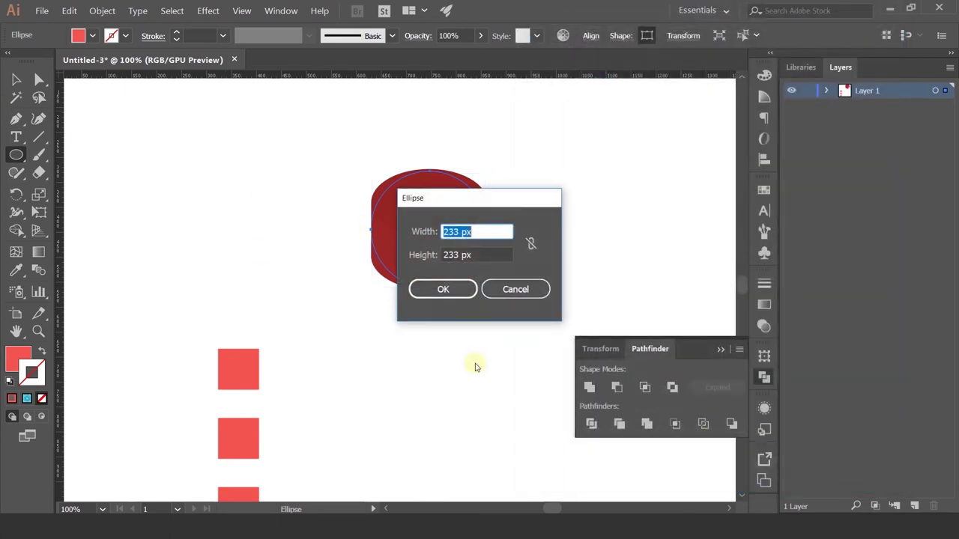
{"action": "left_click", "coordinate": [489, 290]}
Stretch the cylinder wider and taller, then undo the stretches
{"action": "key", "text": "v"}
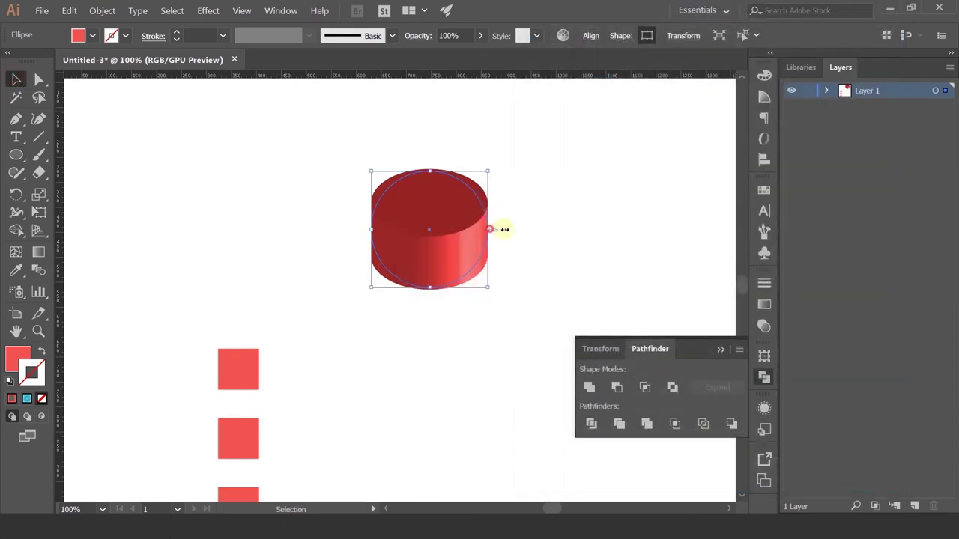
{"action": "mouse_move", "coordinate": [505, 229]}
{"action": "left_mouse_down"}
{"action": "mouse_move", "coordinate": [603, 229]}
{"action": "mouse_move", "coordinate": [489, 241]}
{"action": "left_mouse_up"}
{"action": "left_click_drag", "start_coordinate": [432, 169], "coordinate": [430, 91]}
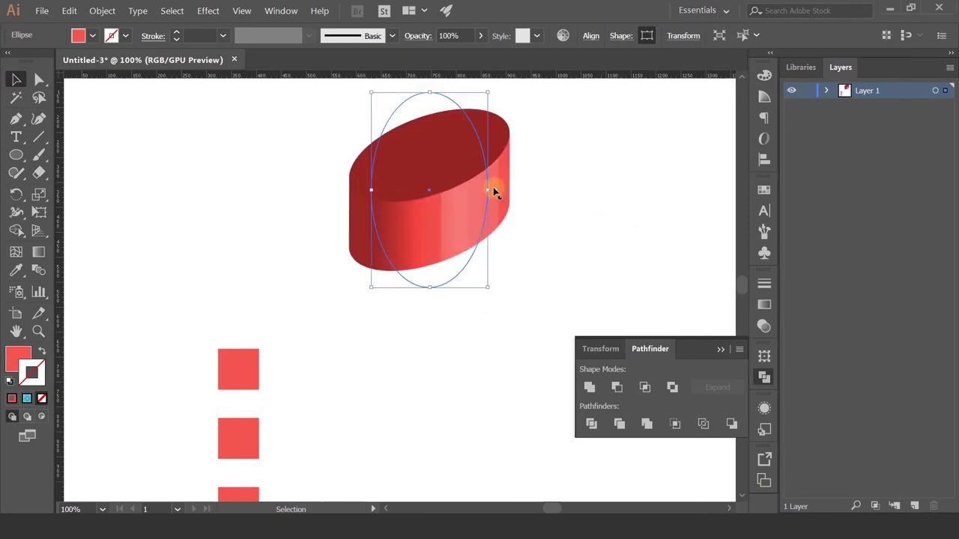
{"action": "left_click_drag", "start_coordinate": [512, 192], "coordinate": [592, 195]}
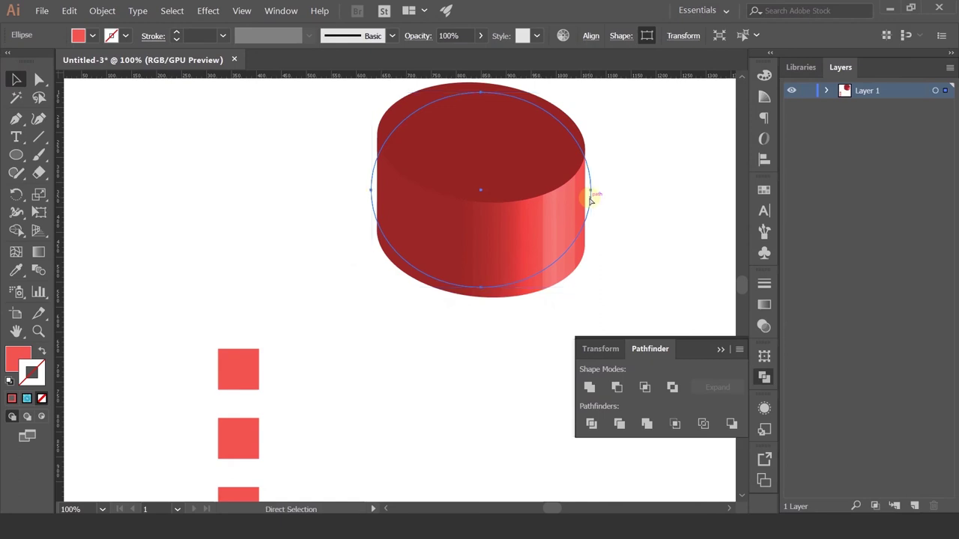
{"action": "key", "text": "ctrl+z"}
{"action": "key", "text": "ctrl+z"}
Expand the cylinder via Object > Expand Appearance
{"action": "left_click", "coordinate": [102, 14]}
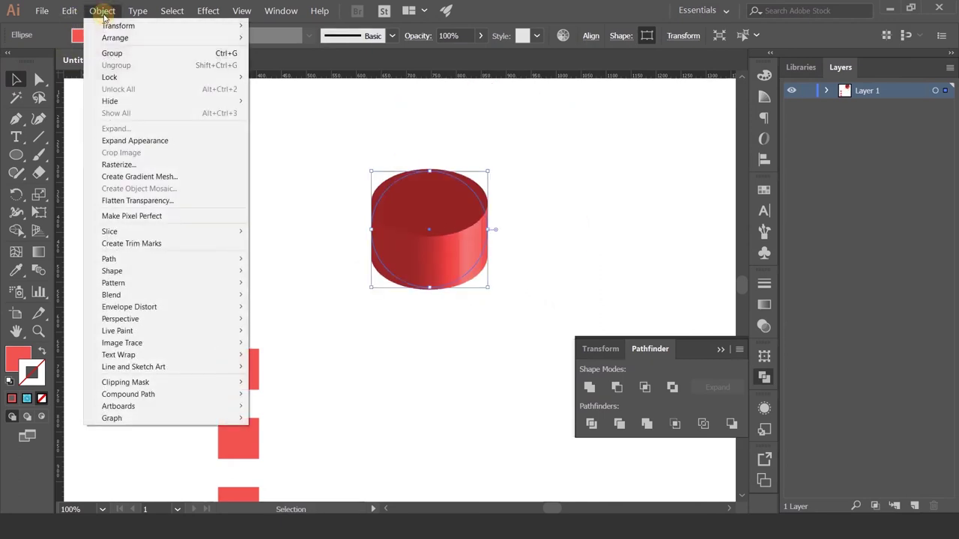
{"action": "left_click", "coordinate": [128, 143]}
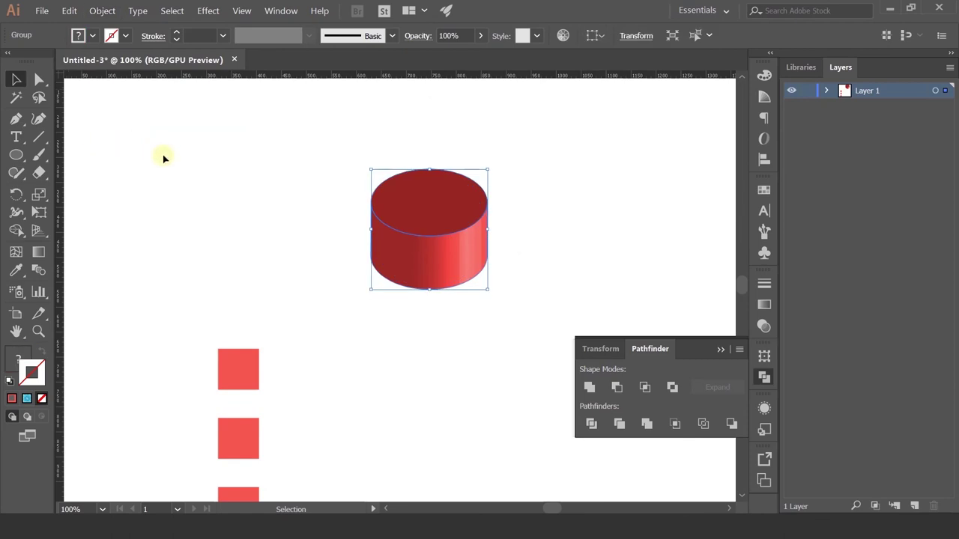
{"action": "left_click", "coordinate": [300, 199]}
{"action": "left_click", "coordinate": [432, 250]}
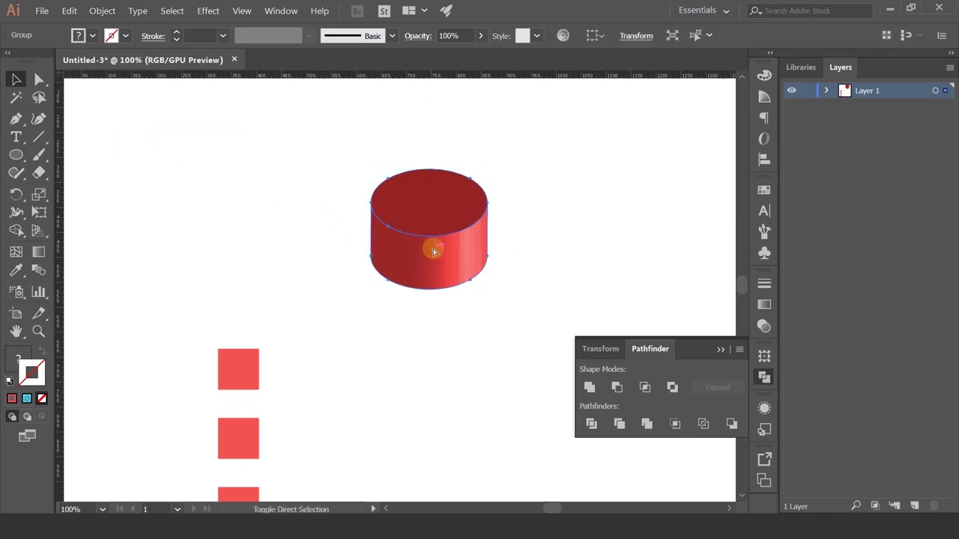
{"action": "left_click", "coordinate": [300, 210]}
{"action": "left_click", "coordinate": [439, 186]}
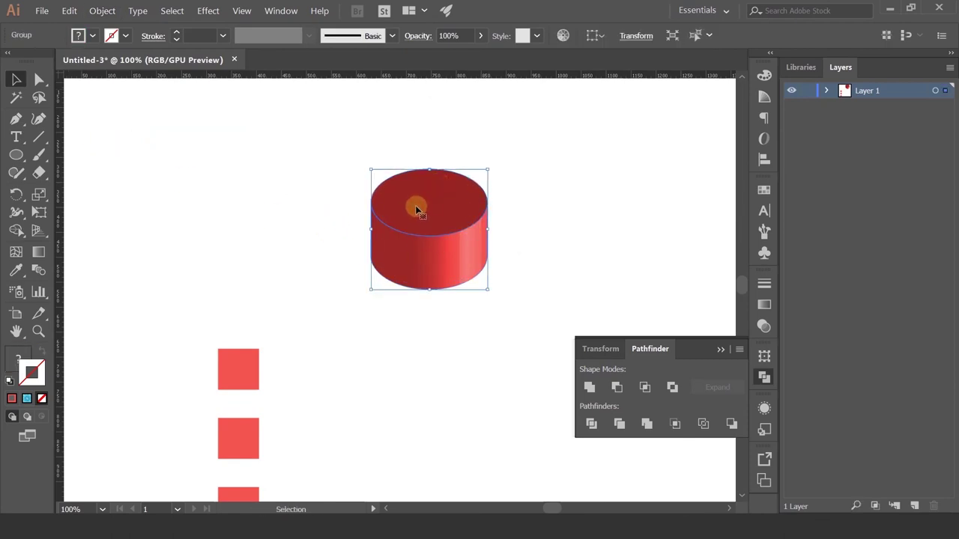
{"action": "left_click", "coordinate": [328, 225]}
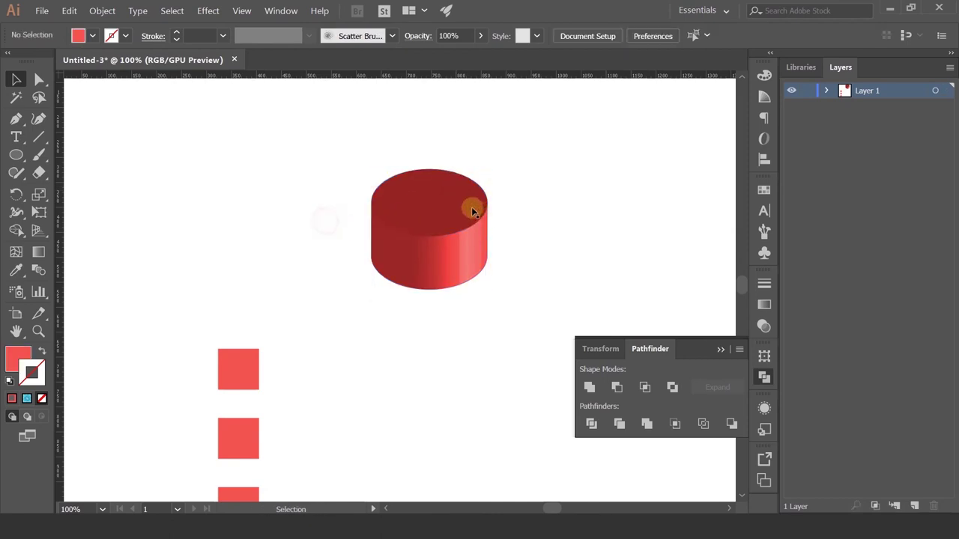
Try pulling the top ellipse and body apart, then undo the moves
{"action": "left_click_drag", "start_coordinate": [469, 214], "coordinate": [502, 189]}
{"action": "key", "text": "ctrl+z"}
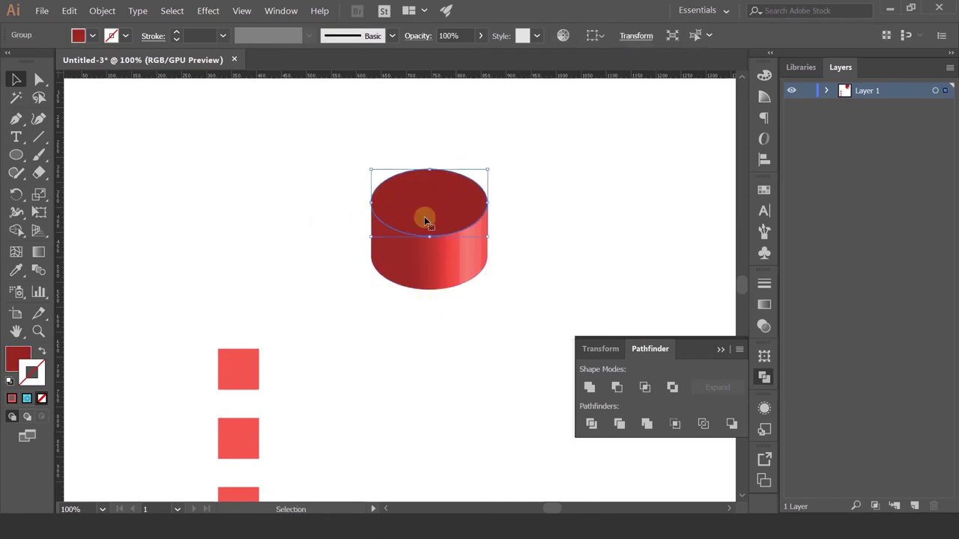
{"action": "left_click_drag", "start_coordinate": [424, 216], "coordinate": [424, 161]}
{"action": "left_click", "coordinate": [468, 264]}
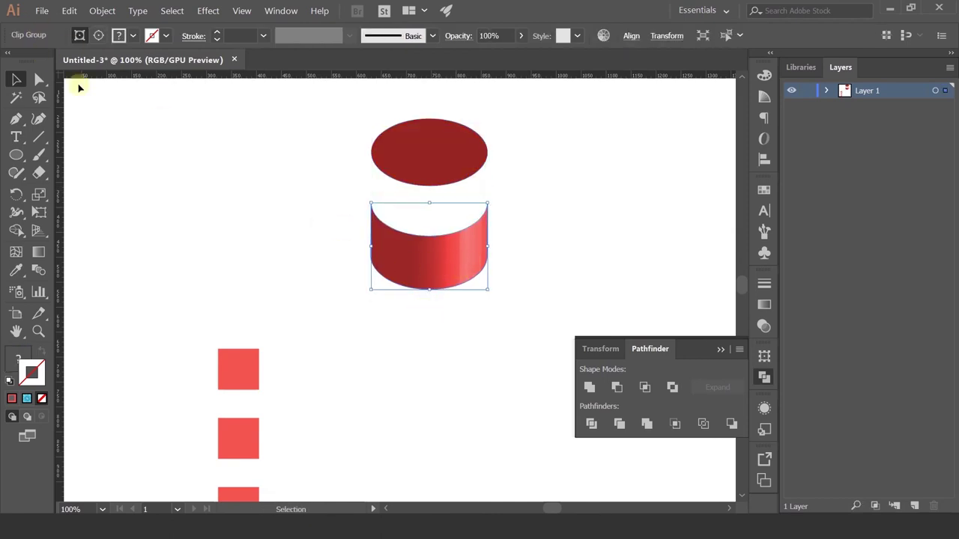
{"action": "key", "text": "a"}
{"action": "left_click", "coordinate": [456, 261]}
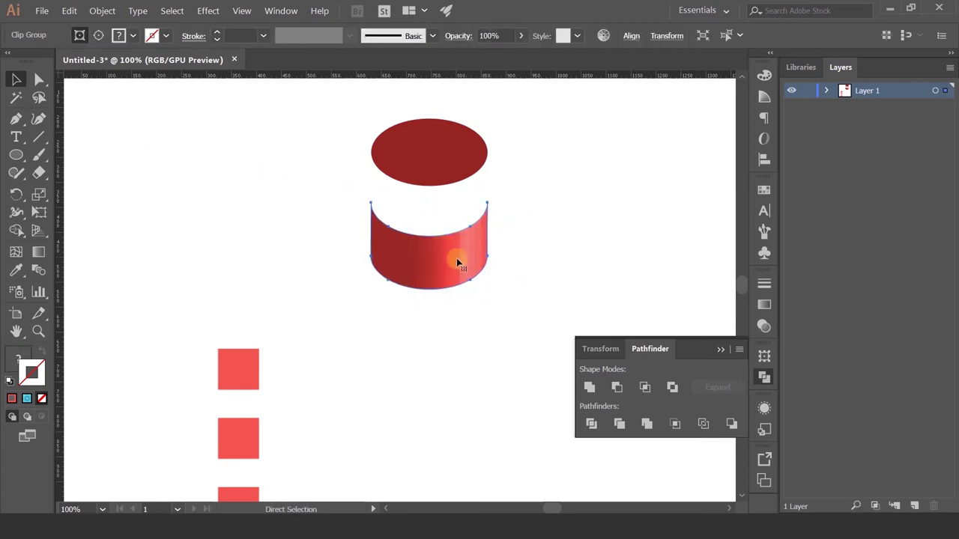
{"action": "scroll", "coordinate": [457, 262], "scroll_direction": "up", "scroll_amount": 3}
{"action": "key", "text": "ctrl+z"}
{"action": "key", "text": "ctrl+z"}
{"action": "key", "text": "ctrl+z"}
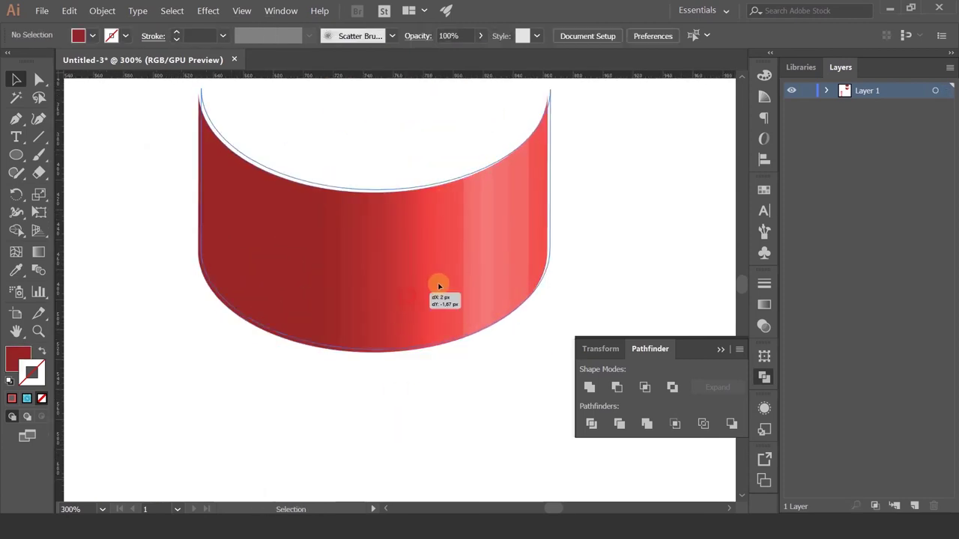
{"action": "key", "text": "ctrl+shift+z"}
{"action": "key", "text": "ctrl+shift+z"}
{"action": "key", "text": "ctrl+shift+z"}
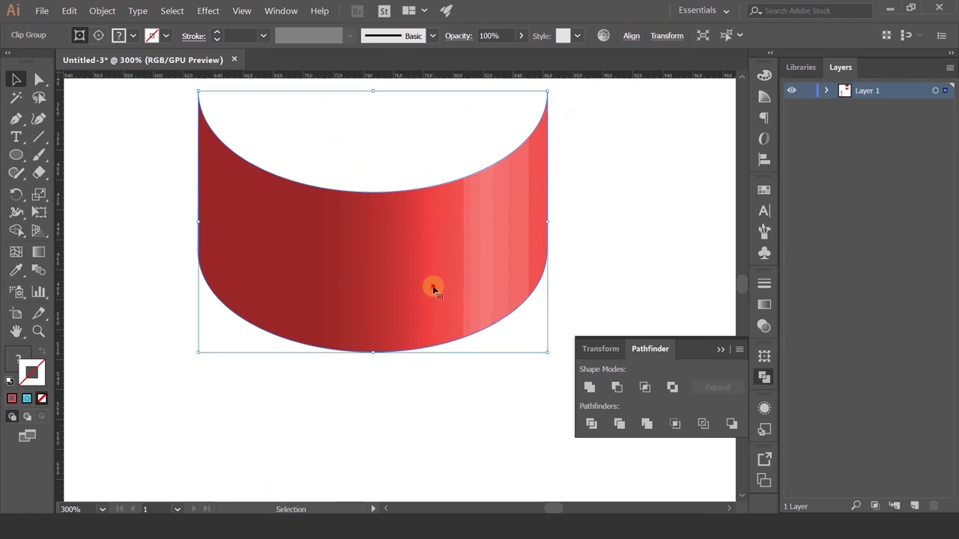
Pull a shading strip out in isolation mode, undo it, exit isolation and zoom out
{"action": "double_click", "coordinate": [433, 286]}
{"action": "mouse_move", "coordinate": [432, 285]}
{"action": "left_mouse_down"}
{"action": "mouse_move", "coordinate": [454, 241]}
{"action": "mouse_move", "coordinate": [421, 258]}
{"action": "mouse_move", "coordinate": [402, 207]}
{"action": "mouse_move", "coordinate": [355, 199]}
{"action": "mouse_move", "coordinate": [305, 231]}
{"action": "mouse_move", "coordinate": [302, 220]}
{"action": "left_mouse_up"}
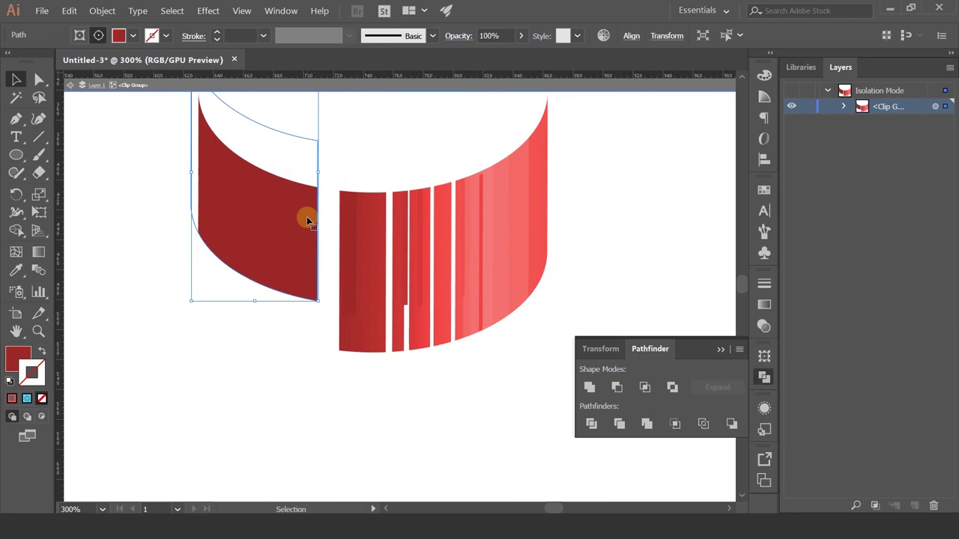
{"action": "key", "text": "ctrl+z"}
{"action": "key", "text": "ctrl+z"}
{"action": "key", "text": "ctrl+z"}
{"action": "key", "text": "ctrl+z"}
{"action": "key", "text": "ctrl+z"}
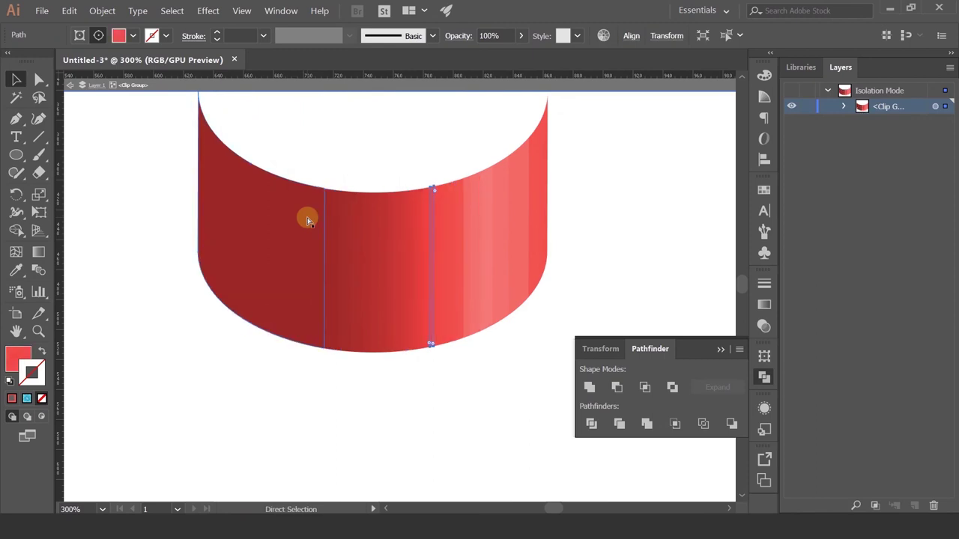
{"action": "key", "text": "Escape"}
{"action": "left_click", "coordinate": [15, 78]}
{"action": "left_click", "coordinate": [221, 180]}
{"action": "key", "text": "ctrl+minus"}
{"action": "key", "text": "ctrl+minus"}
{"action": "key", "text": "ctrl+minus"}
{"action": "left_click", "coordinate": [399, 165]}
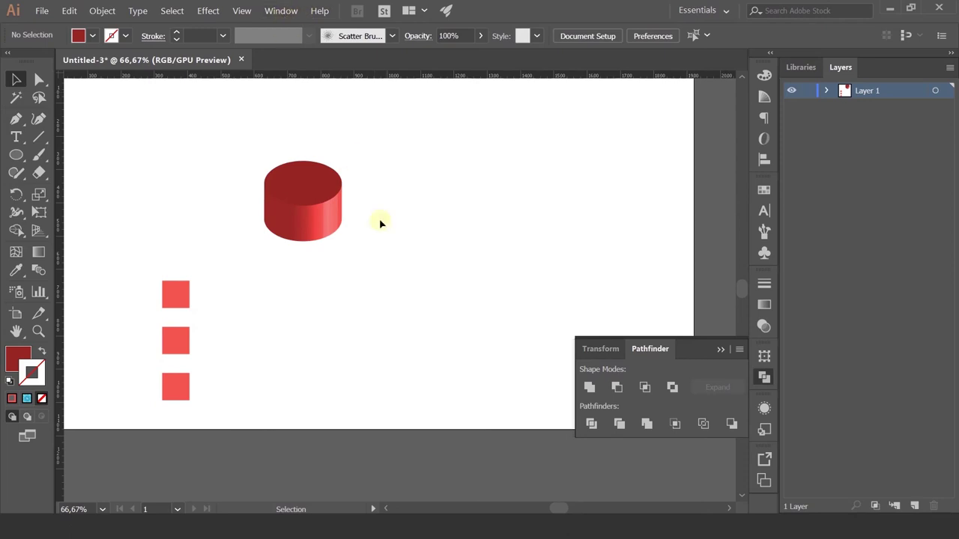
{"action": "left_click", "coordinate": [16, 155]}
{"action": "left_click", "coordinate": [72, 188]}
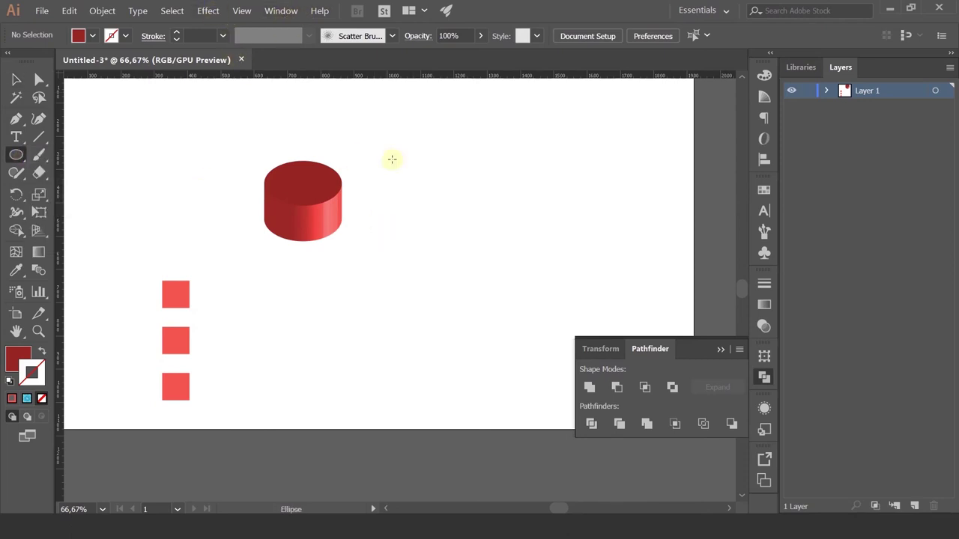
{"action": "left_click_drag", "start_coordinate": [408, 124], "coordinate": [532, 194]}
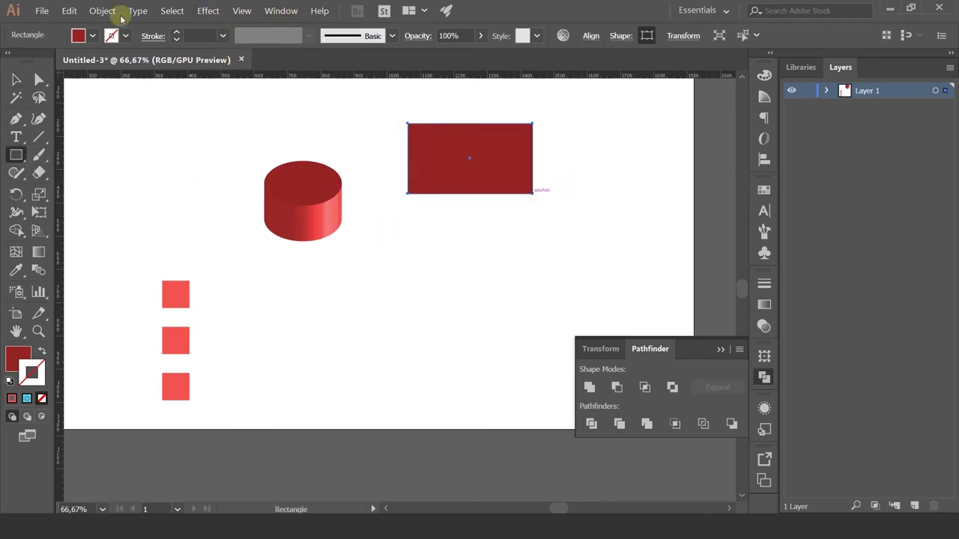
{"action": "left_click", "coordinate": [204, 12]}
{"action": "mouse_move", "coordinate": [224, 198]}
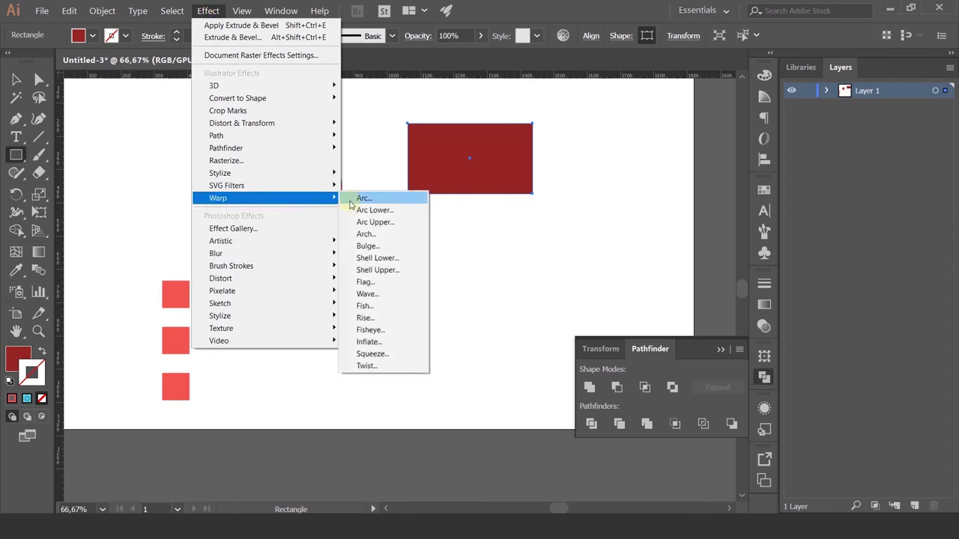
{"action": "left_click", "coordinate": [350, 199]}
{"action": "left_click", "coordinate": [356, 335]}
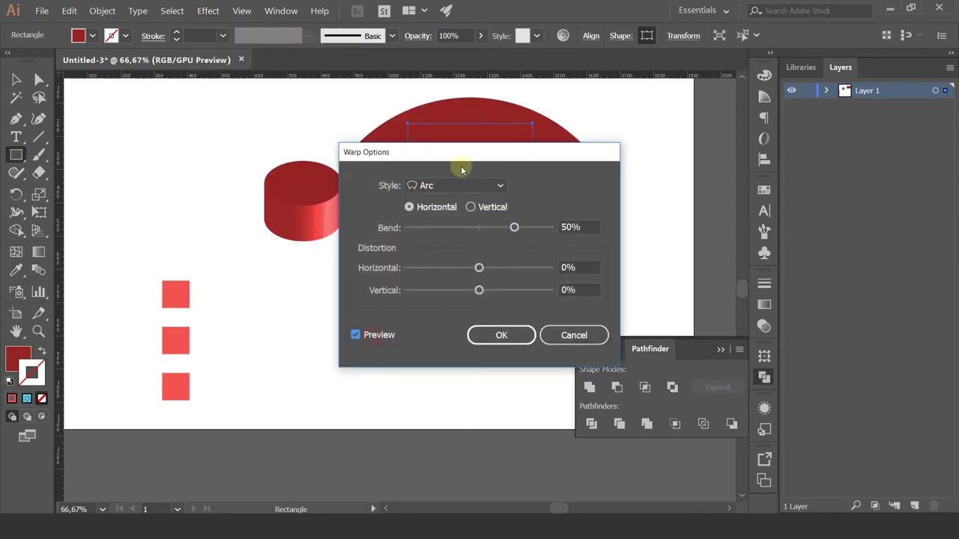
{"action": "left_click_drag", "start_coordinate": [450, 156], "coordinate": [662, 114]}
{"action": "left_click_drag", "start_coordinate": [727, 186], "coordinate": [669, 188]}
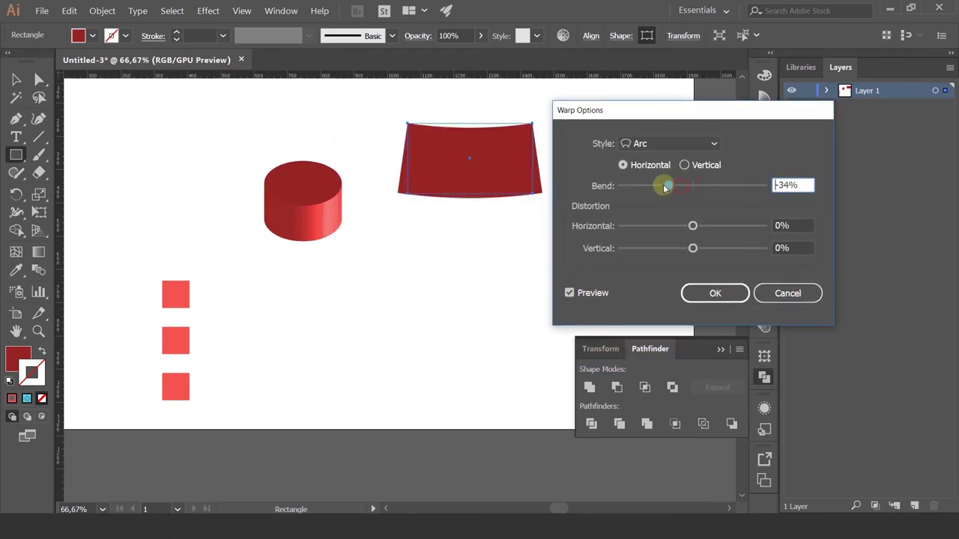
{"action": "left_click", "coordinate": [669, 143]}
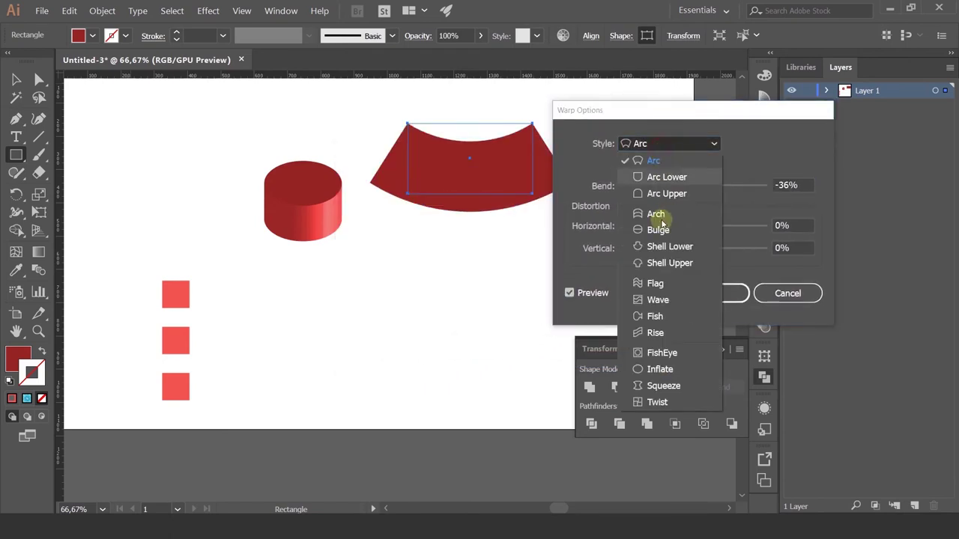
{"action": "left_click", "coordinate": [657, 230]}
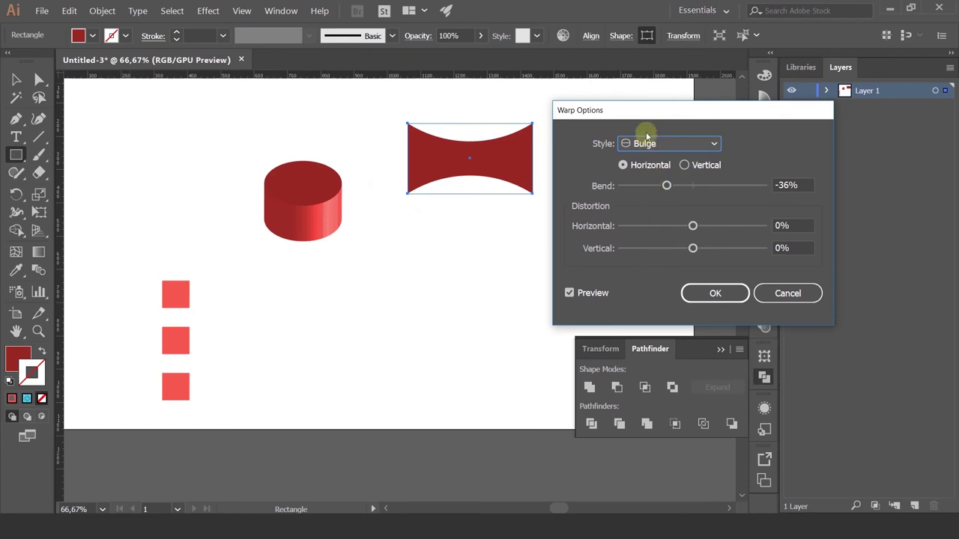
{"action": "scroll", "coordinate": [657, 143], "scroll_direction": "down", "scroll_amount": 2}
{"action": "scroll", "coordinate": [657, 144], "scroll_direction": "down", "scroll_amount": 2}
{"action": "scroll", "coordinate": [657, 143], "scroll_direction": "down", "scroll_amount": 1}
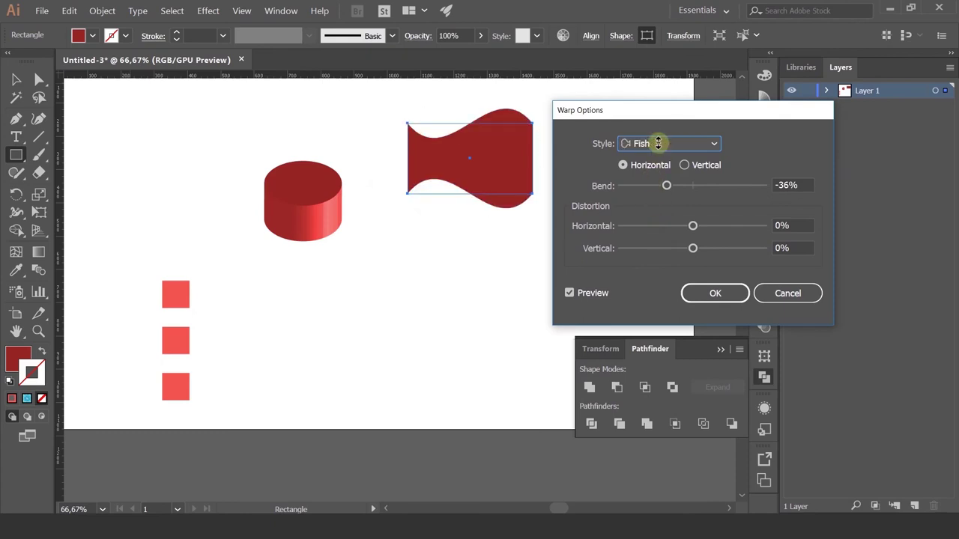
{"action": "scroll", "coordinate": [657, 143], "scroll_direction": "down", "scroll_amount": 3}
{"action": "scroll", "coordinate": [657, 143], "scroll_direction": "down", "scroll_amount": 1}
{"action": "left_click_drag", "start_coordinate": [665, 185], "coordinate": [712, 185]}
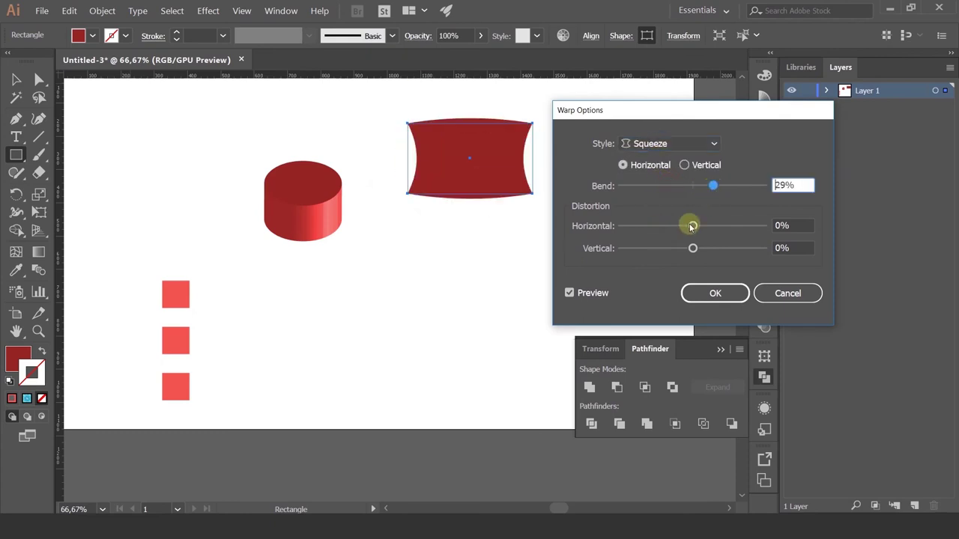
{"action": "mouse_move", "coordinate": [692, 225]}
{"action": "left_mouse_down"}
{"action": "mouse_move", "coordinate": [733, 227]}
{"action": "mouse_move", "coordinate": [669, 248]}
{"action": "left_mouse_up"}
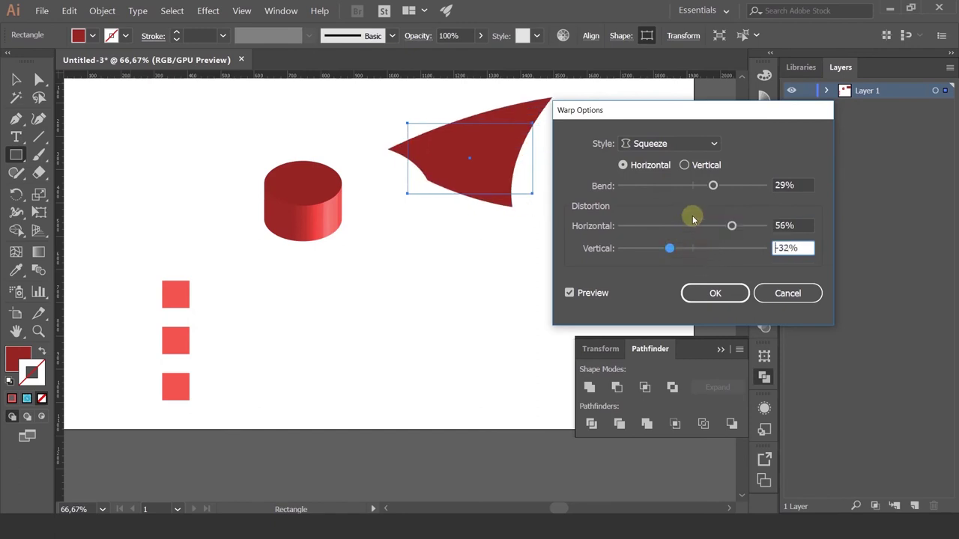
{"action": "left_click_drag", "start_coordinate": [685, 184], "coordinate": [737, 183]}
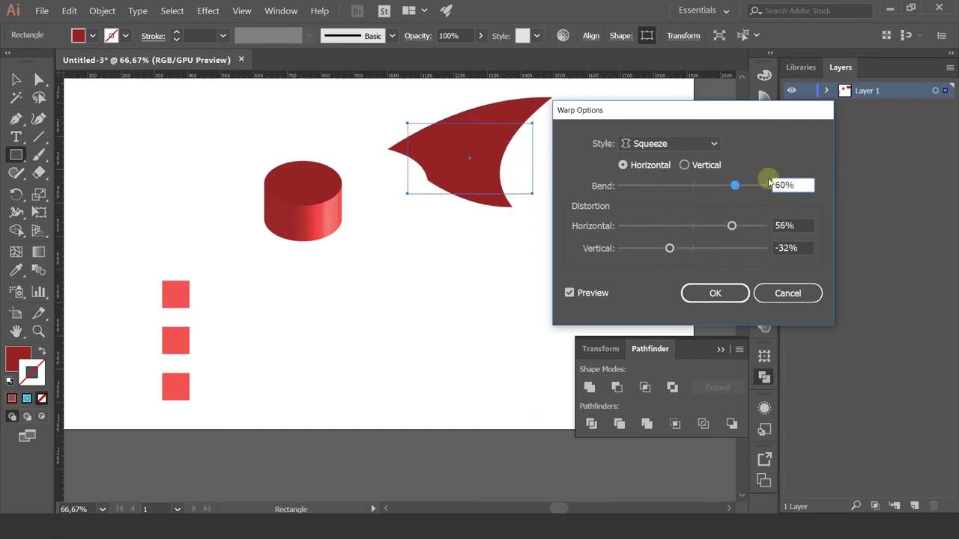
{"action": "left_click", "coordinate": [731, 231]}
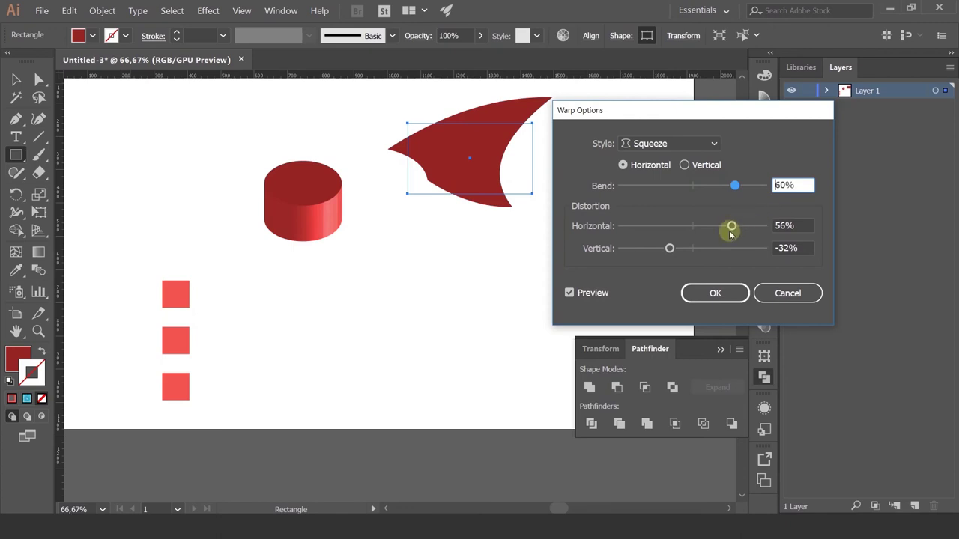
{"action": "left_click", "coordinate": [684, 165]}
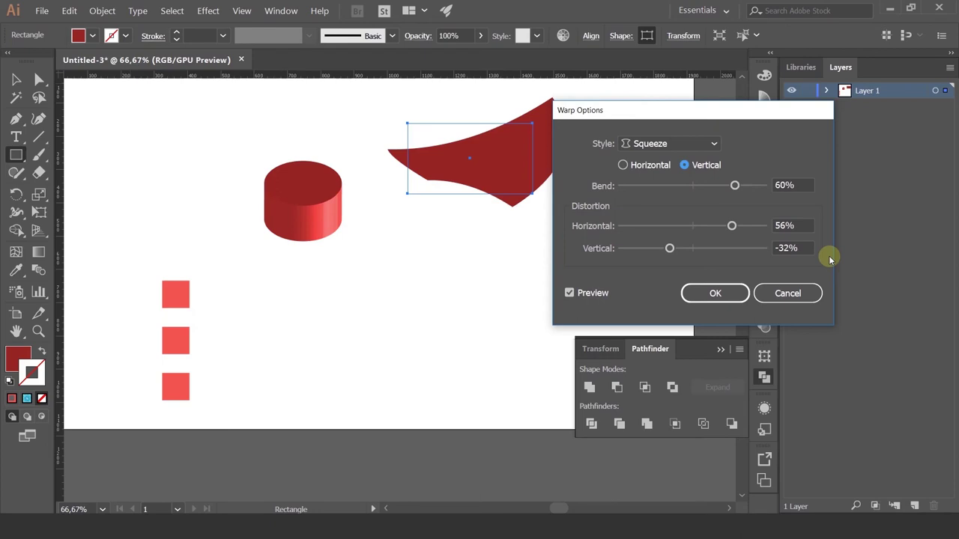
{"action": "left_click", "coordinate": [809, 294]}
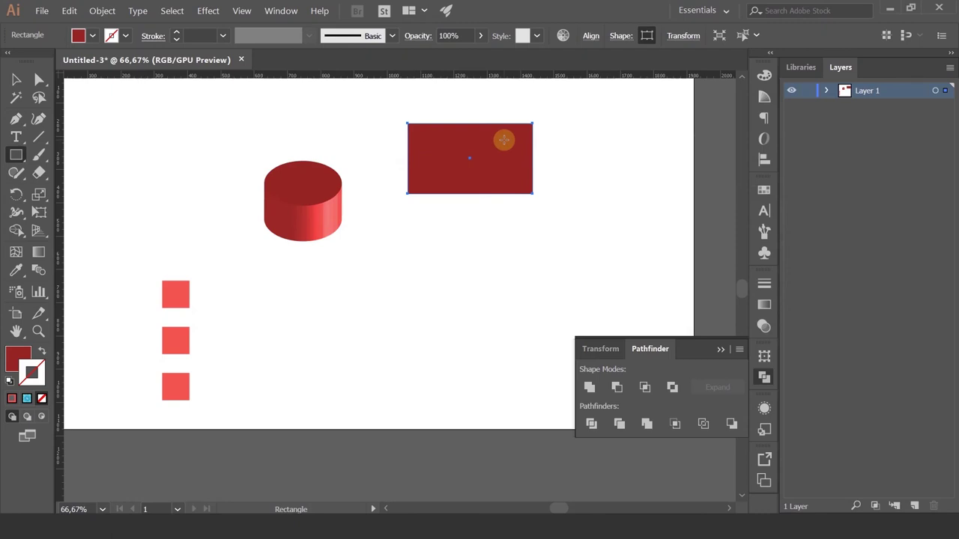
Apply a Shell Lower warp to the dark red rectangle
{"action": "left_click", "coordinate": [208, 10]}
{"action": "mouse_move", "coordinate": [218, 197]}
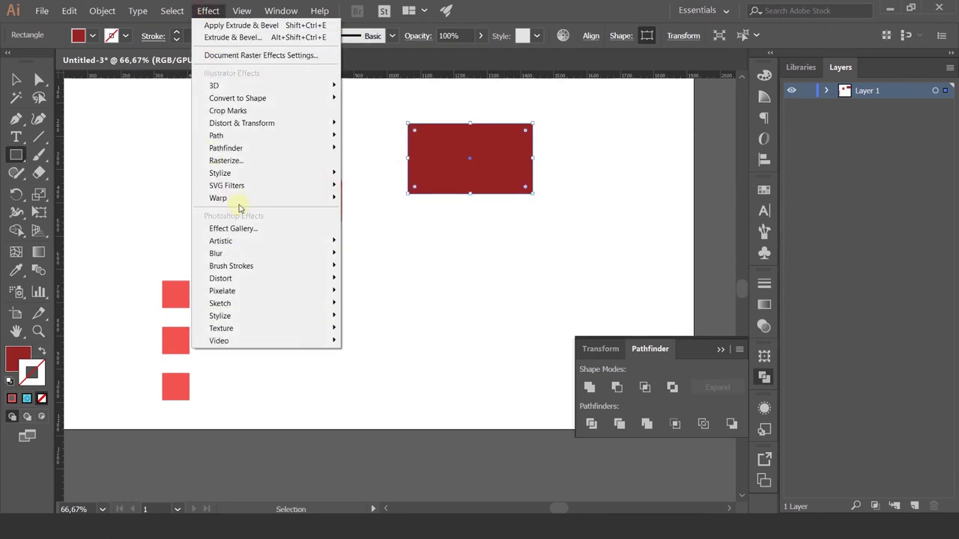
{"action": "left_click", "coordinate": [386, 258]}
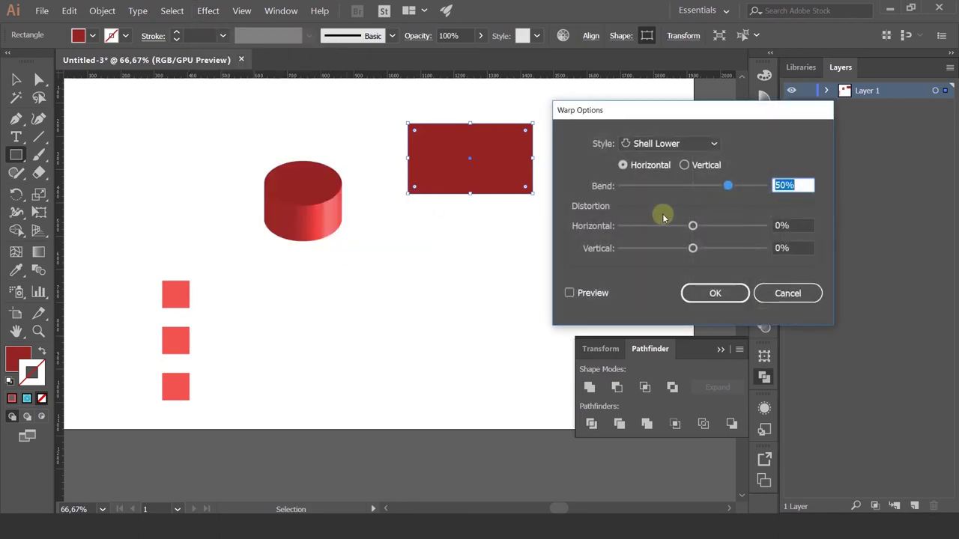
{"action": "left_click", "coordinate": [597, 293]}
{"action": "left_click", "coordinate": [711, 293]}
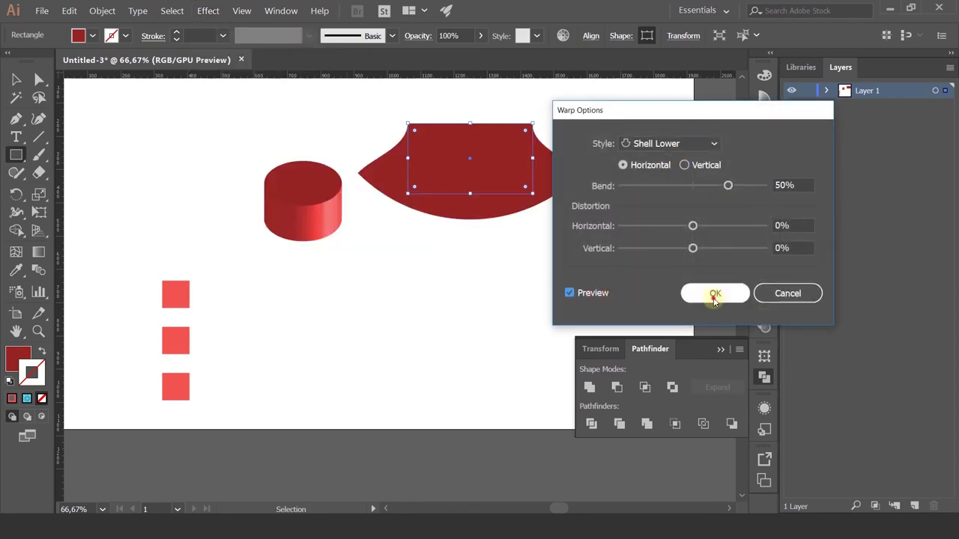
Expand the warped shape's appearance into an editable path
{"action": "left_click", "coordinate": [112, 12]}
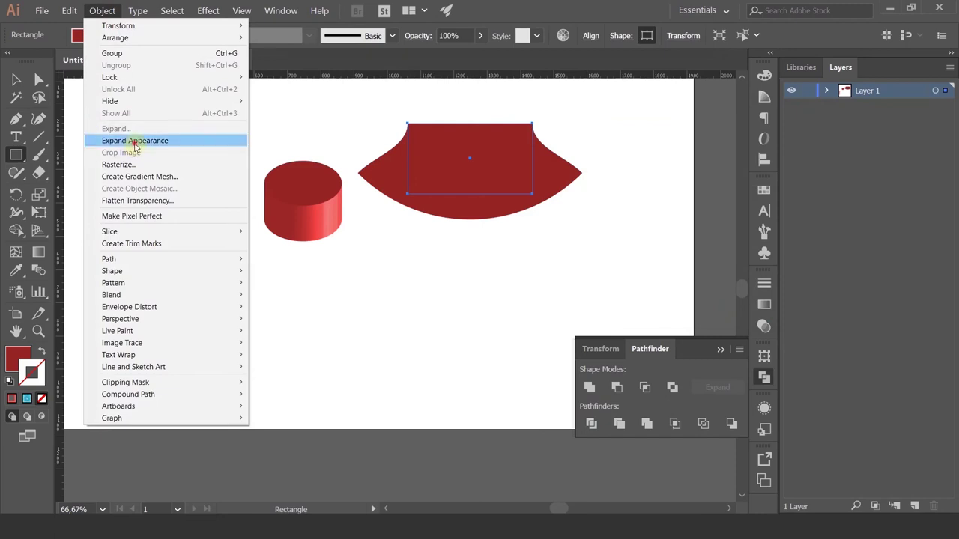
{"action": "left_click", "coordinate": [132, 143]}
{"action": "left_click", "coordinate": [39, 80]}
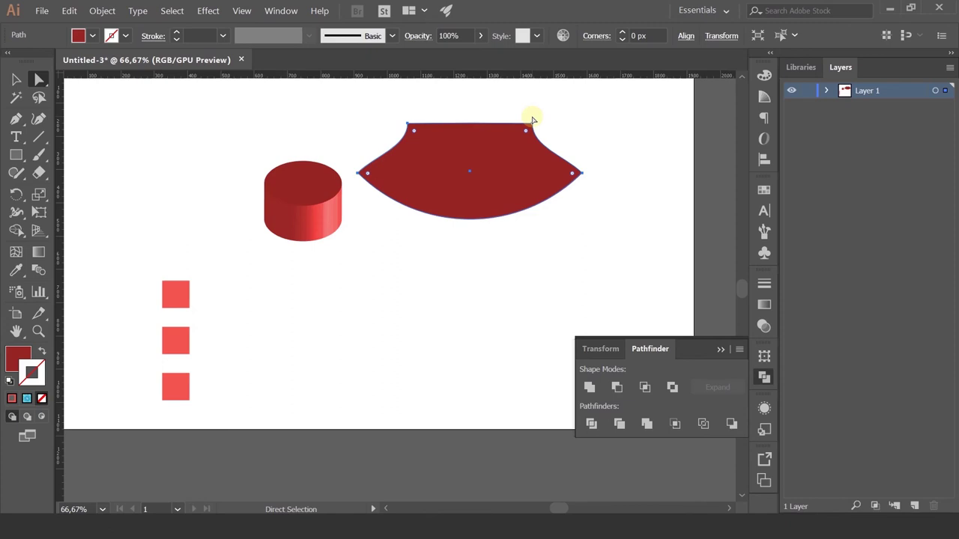
{"action": "left_click", "coordinate": [282, 11]}
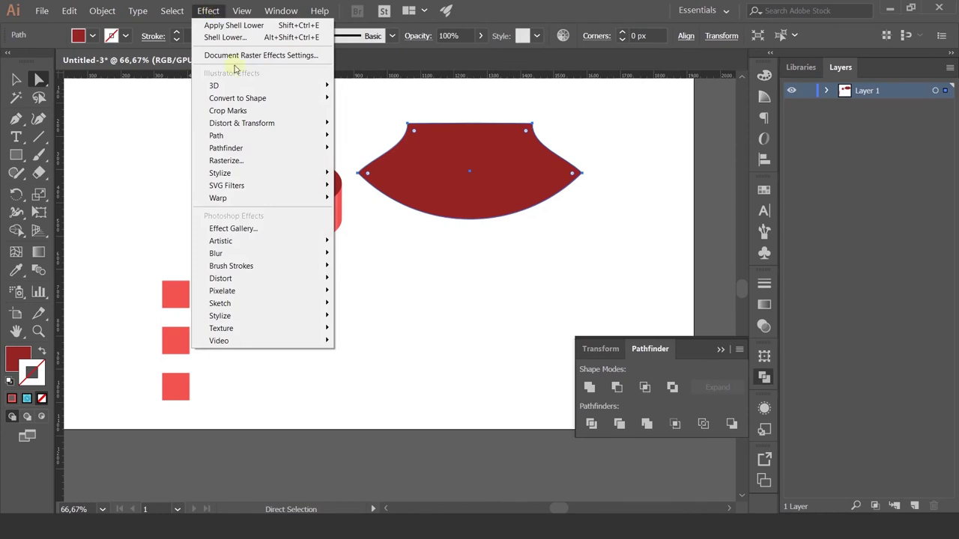
{"action": "mouse_move", "coordinate": [221, 173]}
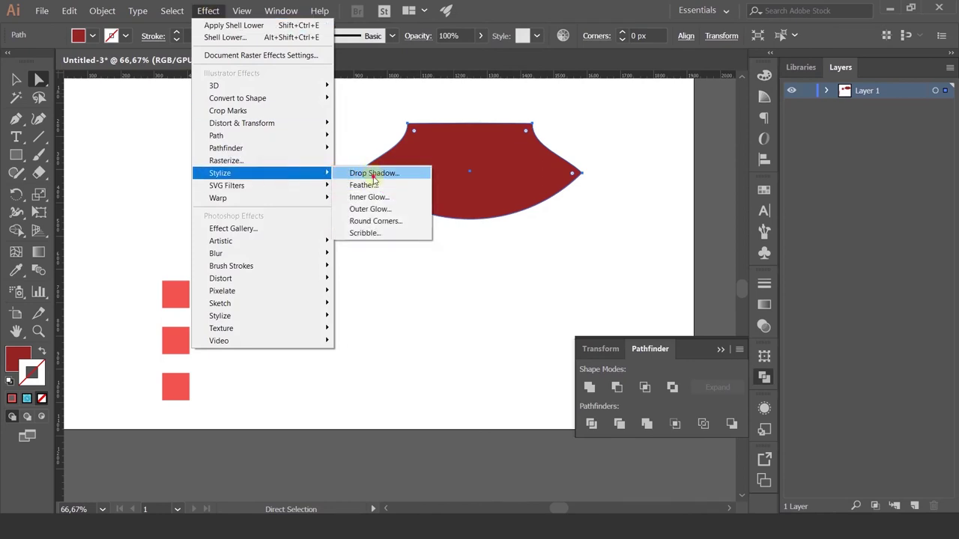
Start a previewed drop shadow on the fan shape and set its colour to dark red
{"action": "left_click", "coordinate": [373, 174]}
{"action": "left_click_drag", "start_coordinate": [583, 146], "coordinate": [832, 81]}
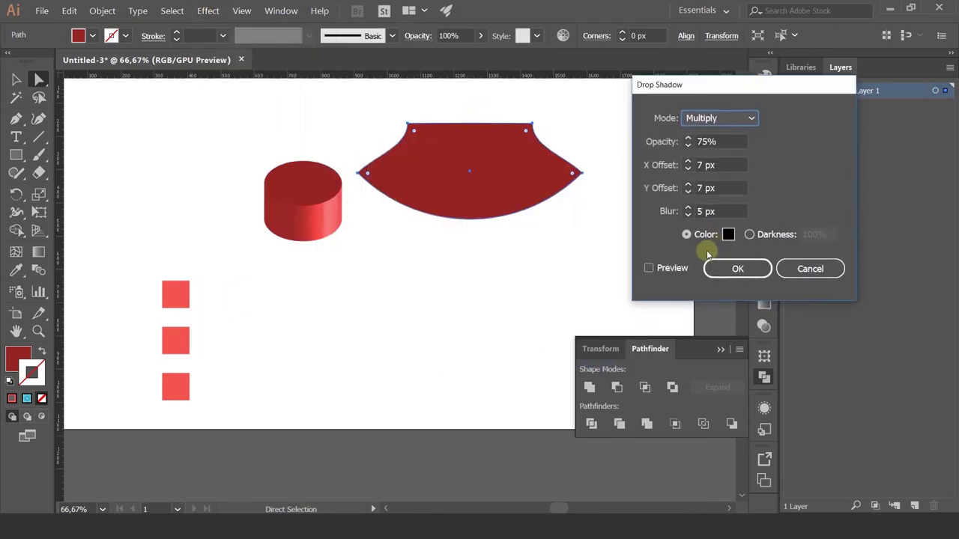
{"action": "left_click", "coordinate": [665, 268]}
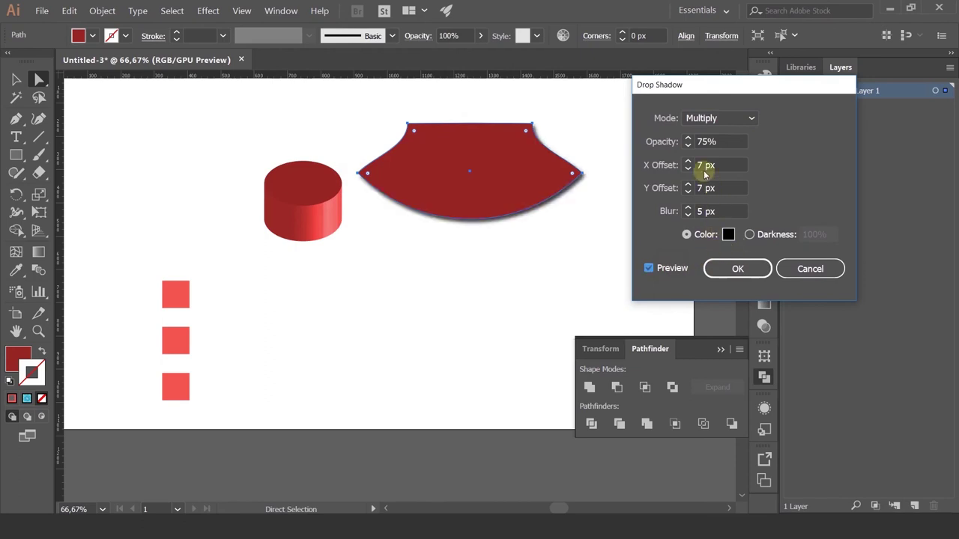
{"action": "left_click", "coordinate": [729, 235]}
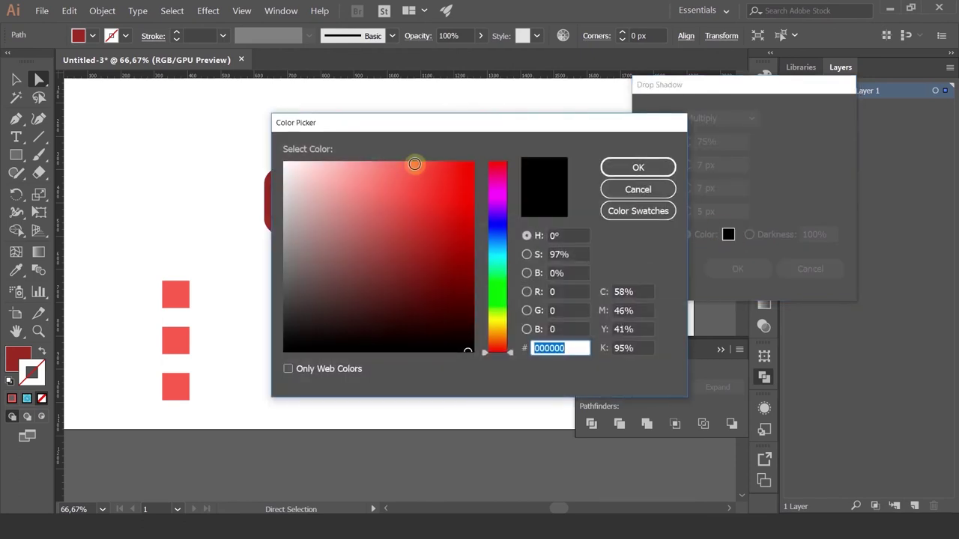
{"action": "left_click", "coordinate": [438, 308]}
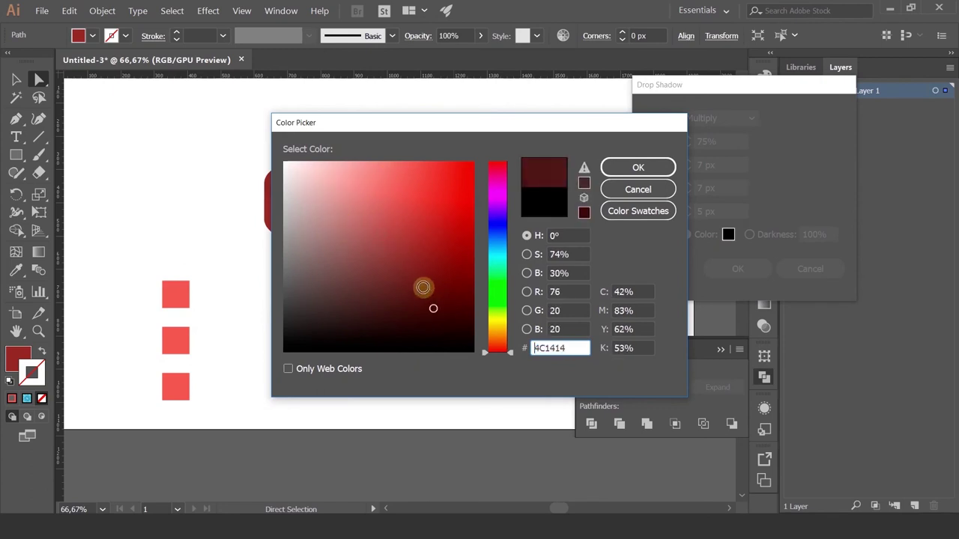
{"action": "left_click", "coordinate": [410, 278]}
{"action": "left_click", "coordinate": [638, 167]}
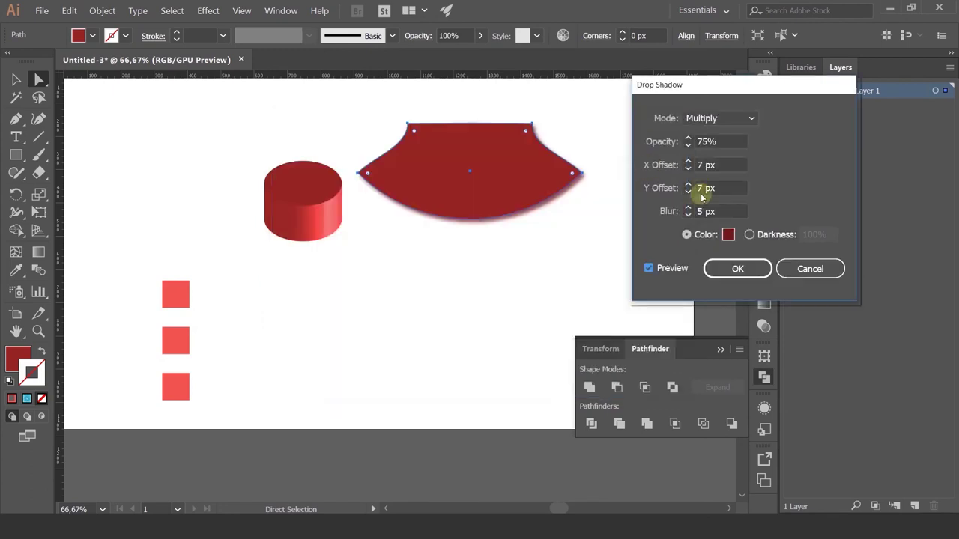
Keep Multiply blending and bring the shadow opacity down to 57%
{"action": "left_click", "coordinate": [724, 140]}
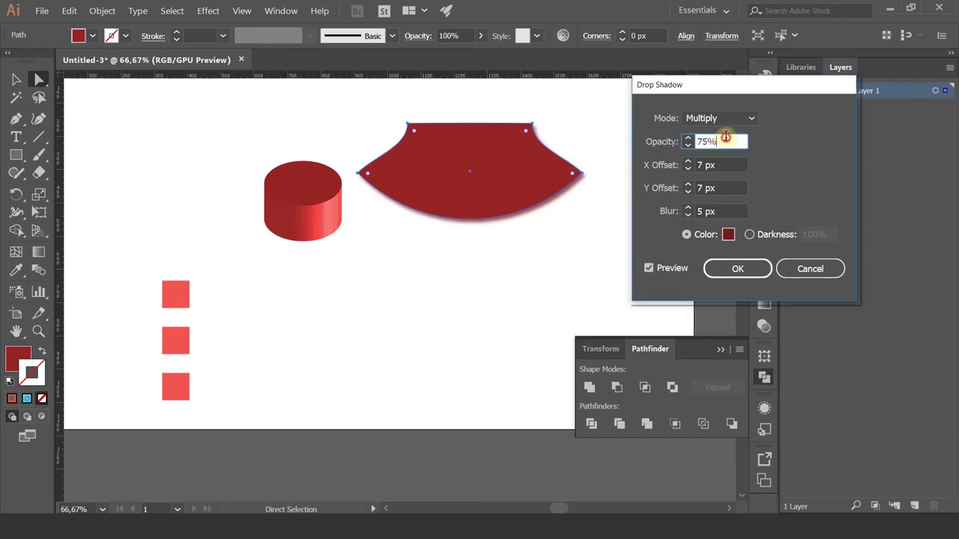
{"action": "key", "text": "Down"}
{"action": "key", "text": "Down"}
{"action": "key", "text": "Down"}
{"action": "key", "text": "Down"}
{"action": "key", "text": "Down"}
{"action": "key", "text": "Down"}
{"action": "left_click", "coordinate": [721, 165]}
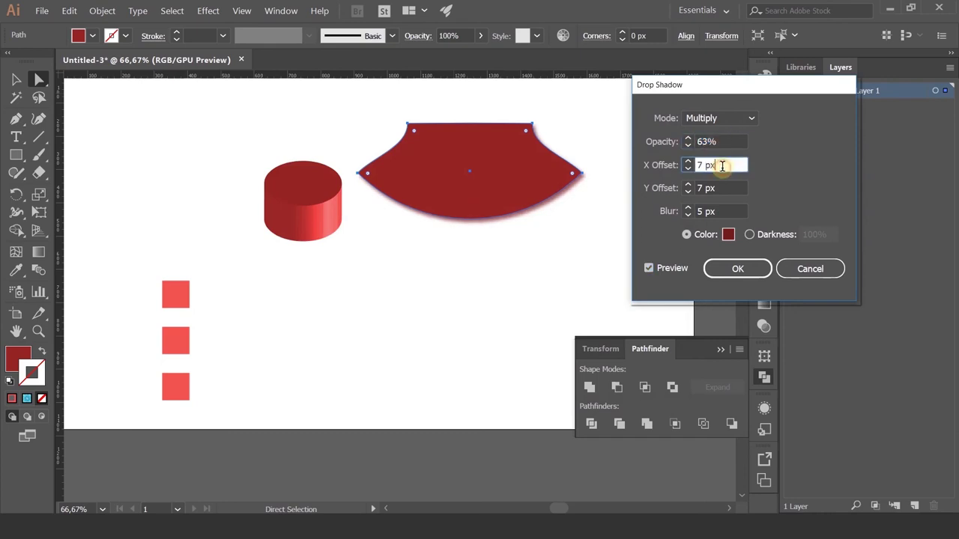
{"action": "key", "text": "Up"}
{"action": "left_click", "coordinate": [726, 188]}
{"action": "left_click", "coordinate": [719, 211]}
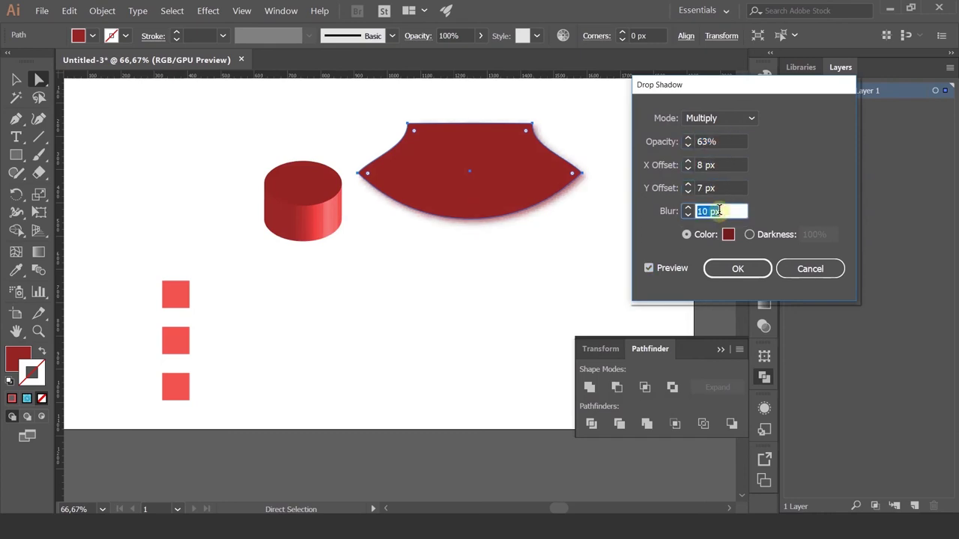
{"action": "key", "text": "Up"}
{"action": "key", "text": "Up"}
{"action": "key", "text": "Up"}
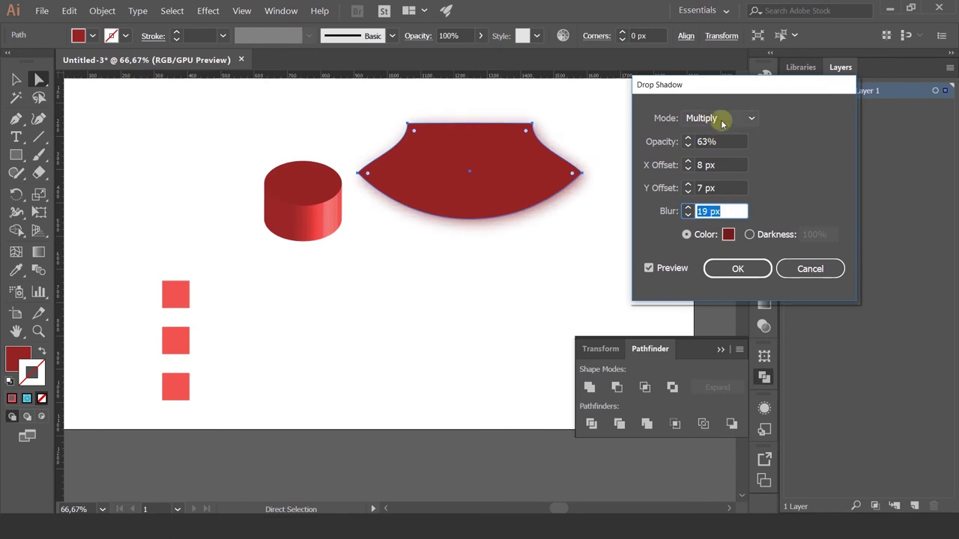
{"action": "left_click", "coordinate": [723, 119]}
{"action": "left_click", "coordinate": [732, 137]}
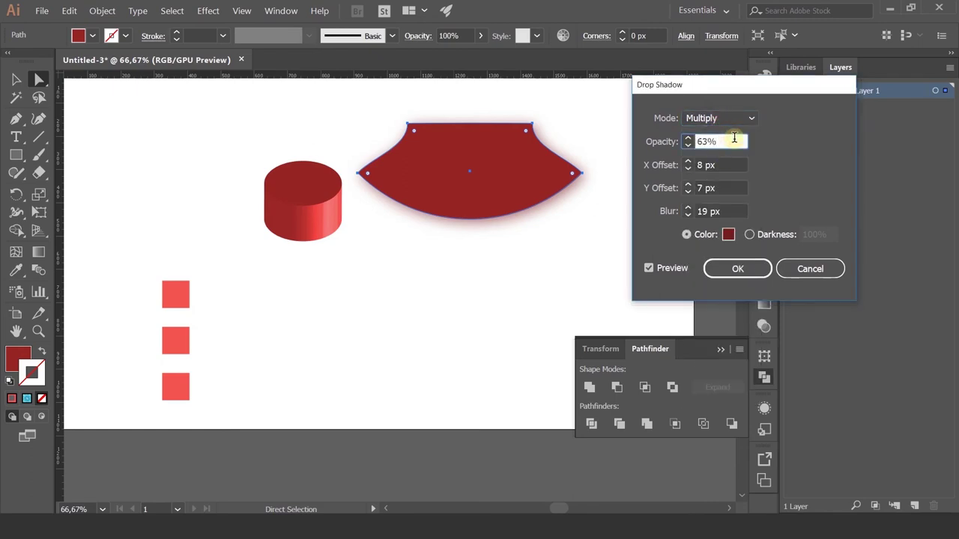
{"action": "key", "text": "Down"}
{"action": "key", "text": "Up"}
Set shadow offsets to X 21 px and Y 16 px with 28 px blur, and apply it
{"action": "left_click", "coordinate": [739, 163]}
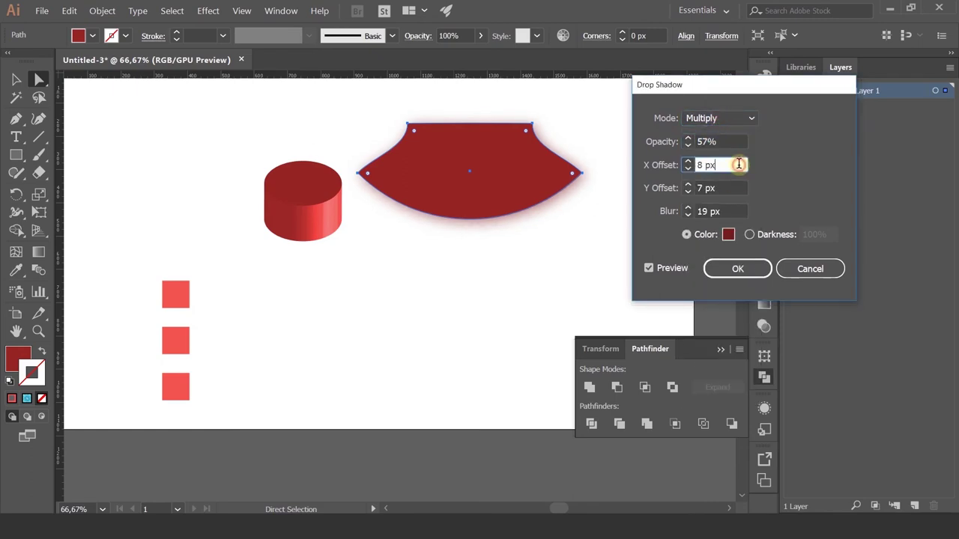
{"action": "key", "text": "Up"}
{"action": "key", "text": "Up"}
{"action": "key", "text": "Up"}
{"action": "key", "text": "Up"}
{"action": "left_click", "coordinate": [739, 188]}
{"action": "key", "text": "Up"}
{"action": "key", "text": "Up"}
{"action": "key", "text": "Up"}
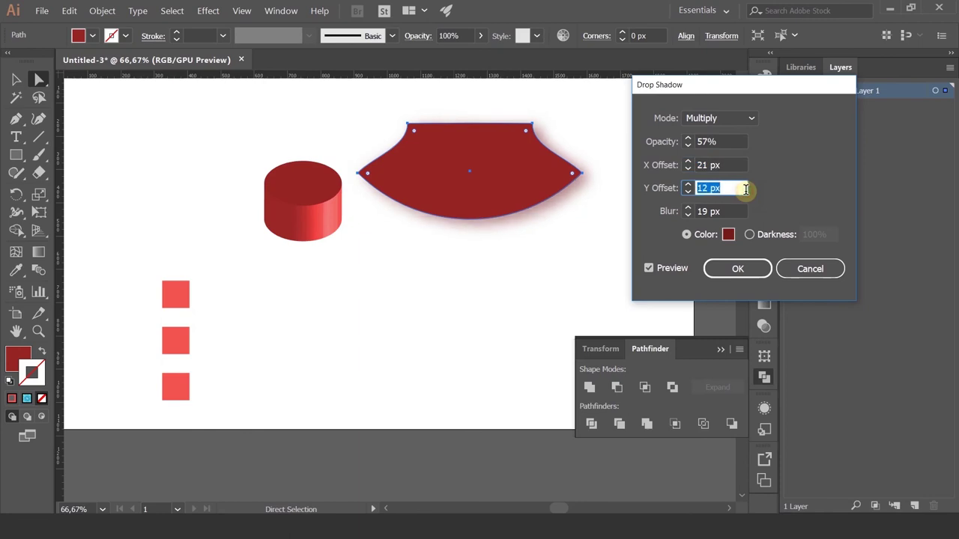
{"action": "key", "text": "Up"}
{"action": "left_click", "coordinate": [739, 212]}
{"action": "key", "text": "Up"}
{"action": "key", "text": "Up"}
{"action": "key", "text": "Up"}
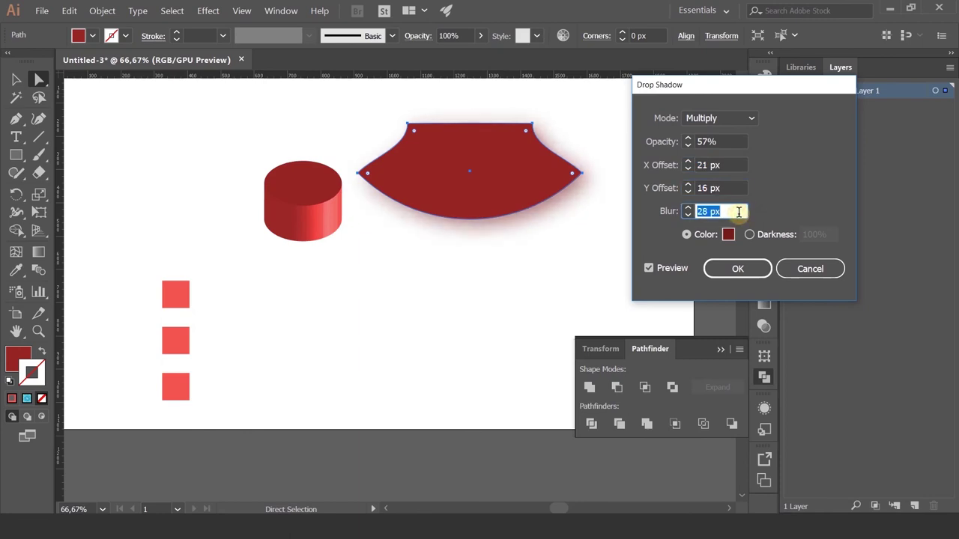
{"action": "left_click", "coordinate": [736, 267]}
{"action": "left_click", "coordinate": [511, 272]}
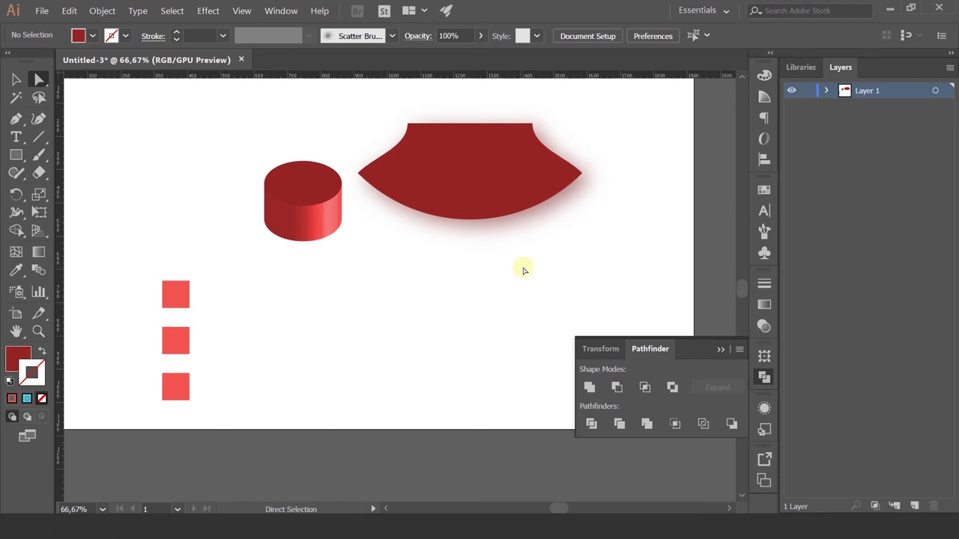
Draw a straight horizontal line below the fan shape with a dark red stroke and no fill
{"action": "left_click", "coordinate": [205, 13]}
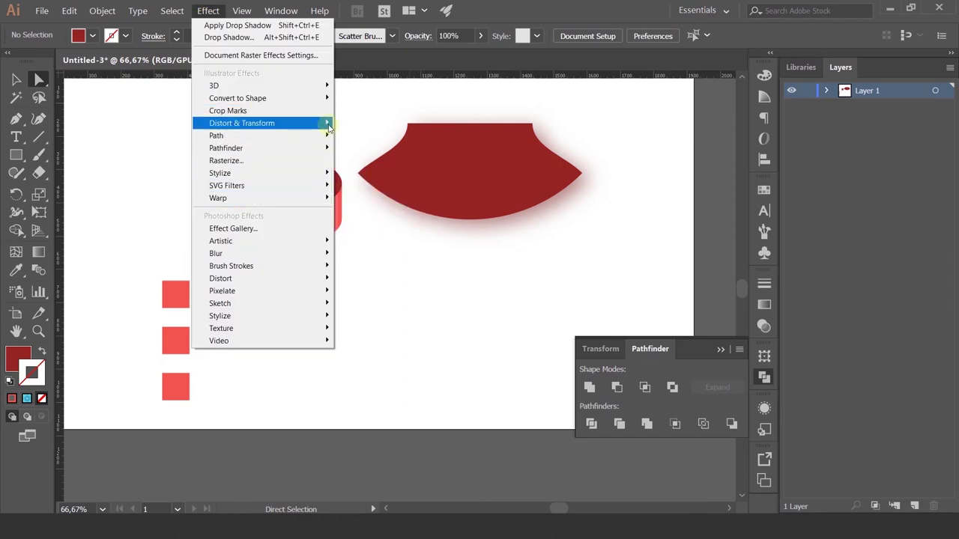
{"action": "mouse_move", "coordinate": [241, 123]}
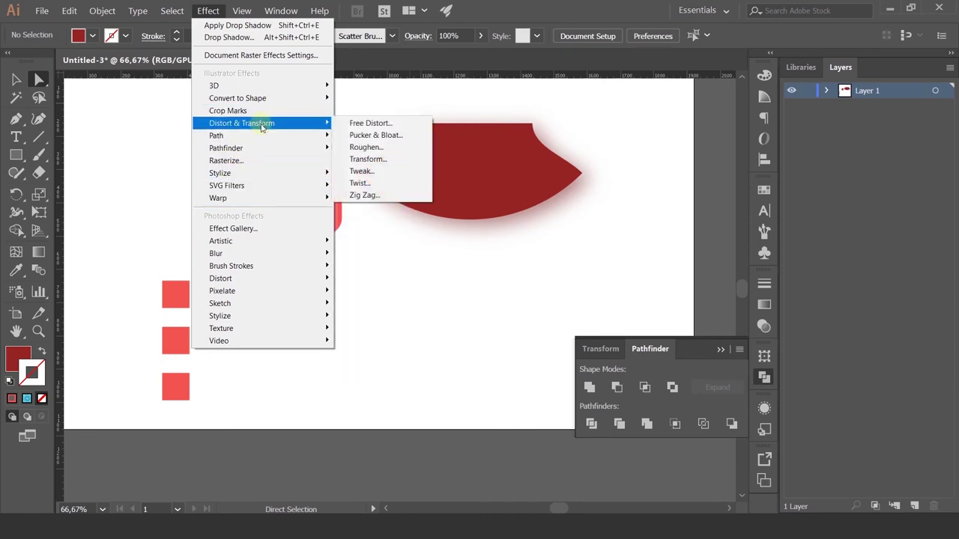
{"action": "key", "text": "Escape"}
{"action": "left_click", "coordinate": [16, 118]}
{"action": "left_click", "coordinate": [307, 332]}
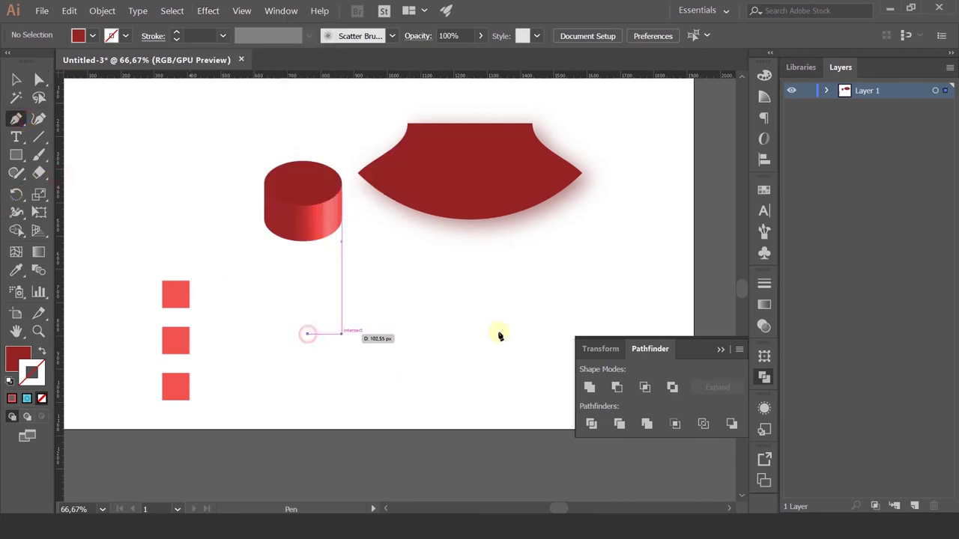
{"action": "left_click", "coordinate": [579, 325]}
{"action": "key", "text": "shift+x"}
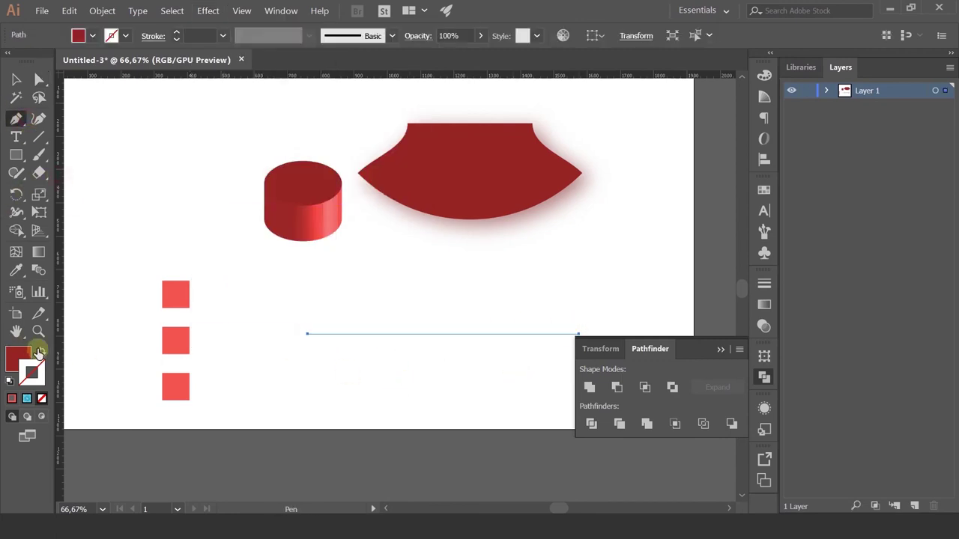
Set the line's stroke weight to 15 pt and select the line
{"action": "double_click", "coordinate": [193, 36]}
{"action": "type", "text": "10"}
{"action": "key", "text": "Return"}
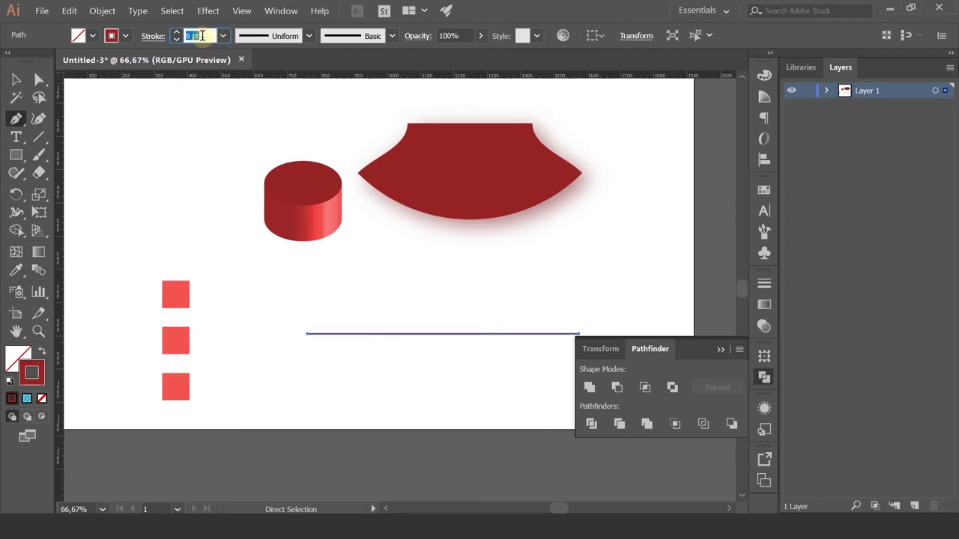
{"action": "type", "text": "15"}
{"action": "key", "text": "Return"}
{"action": "left_click", "coordinate": [15, 78]}
{"action": "scroll", "coordinate": [299, 329], "scroll_direction": "right", "scroll_amount": 3}
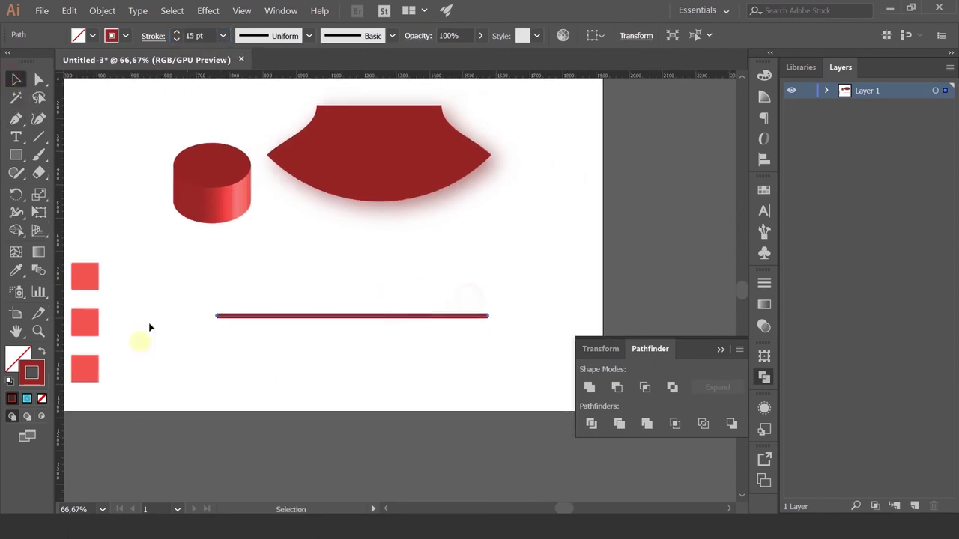
{"action": "left_click_drag", "start_coordinate": [472, 275], "coordinate": [308, 397]}
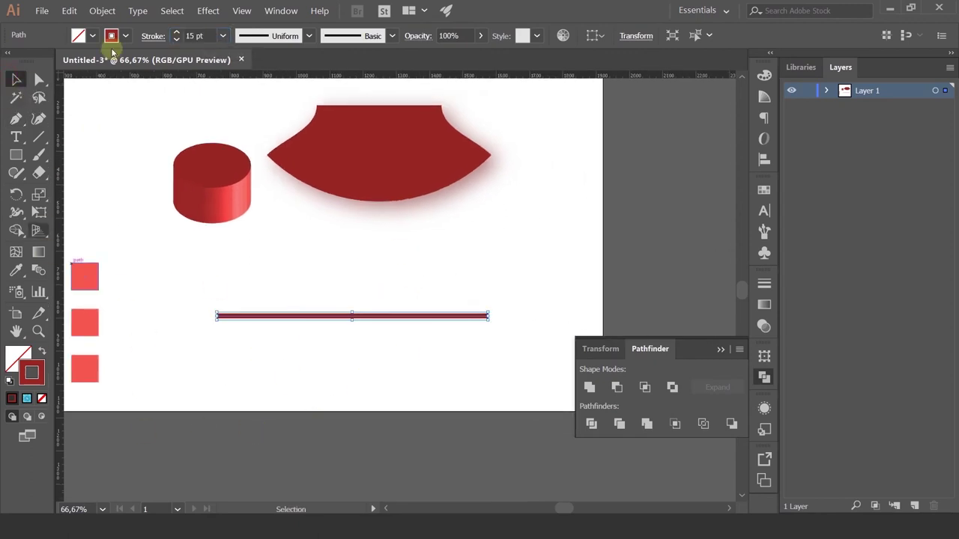
{"action": "left_click", "coordinate": [205, 10]}
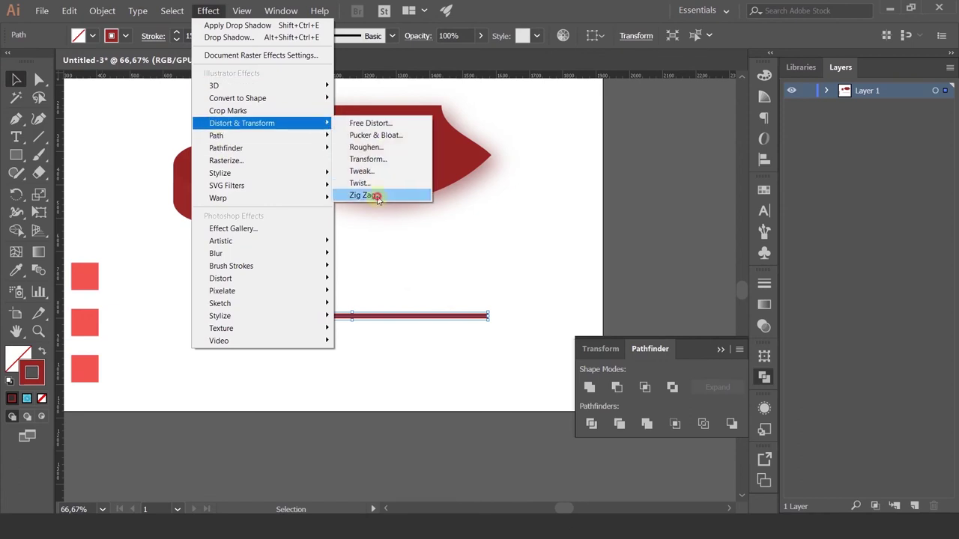
Apply a smooth Zig Zag of size 27 px with 8 ridges, then scale the wave up
{"action": "left_click", "coordinate": [377, 196]}
{"action": "left_click", "coordinate": [350, 337]}
{"action": "left_click_drag", "start_coordinate": [471, 160], "coordinate": [644, 124]}
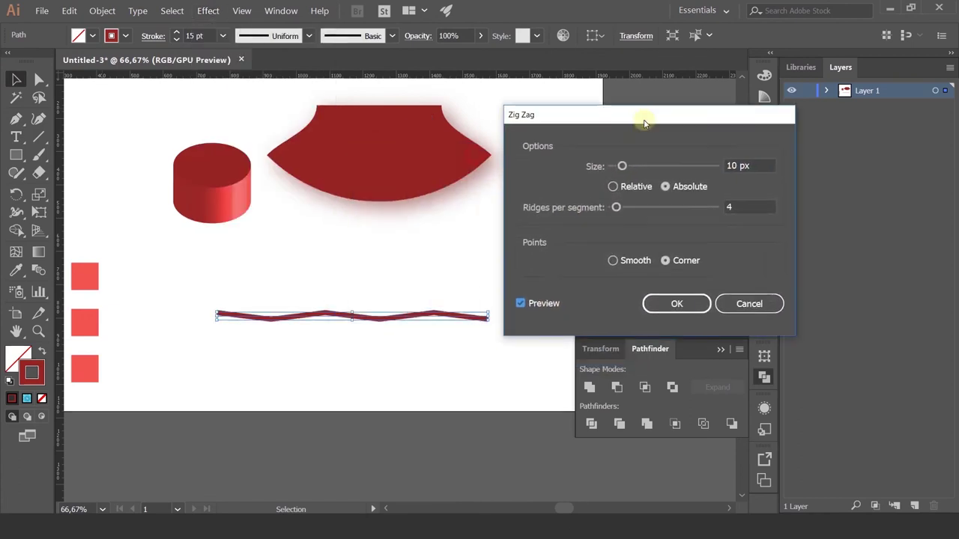
{"action": "left_click", "coordinate": [634, 261]}
{"action": "left_click", "coordinate": [662, 261]}
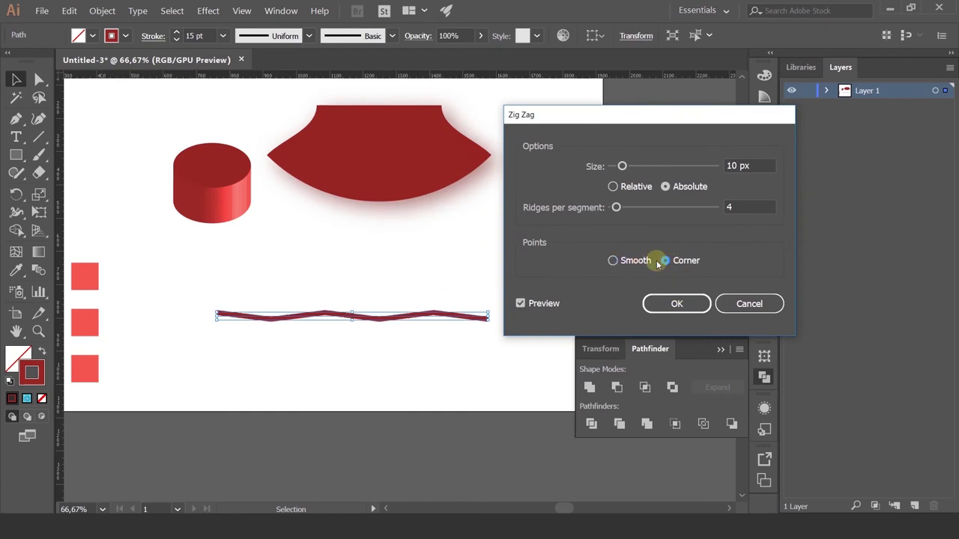
{"action": "left_click", "coordinate": [620, 261]}
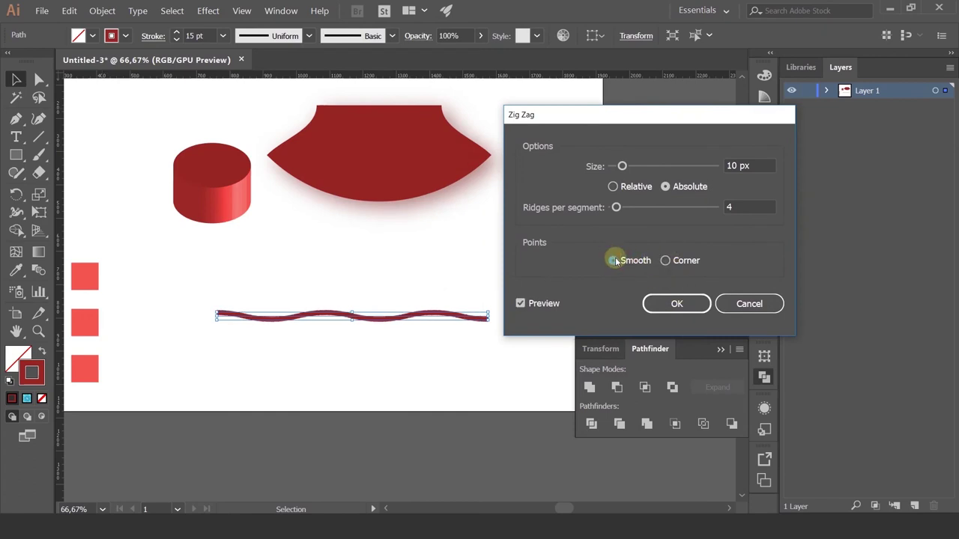
{"action": "left_click_drag", "start_coordinate": [622, 167], "coordinate": [655, 166]}
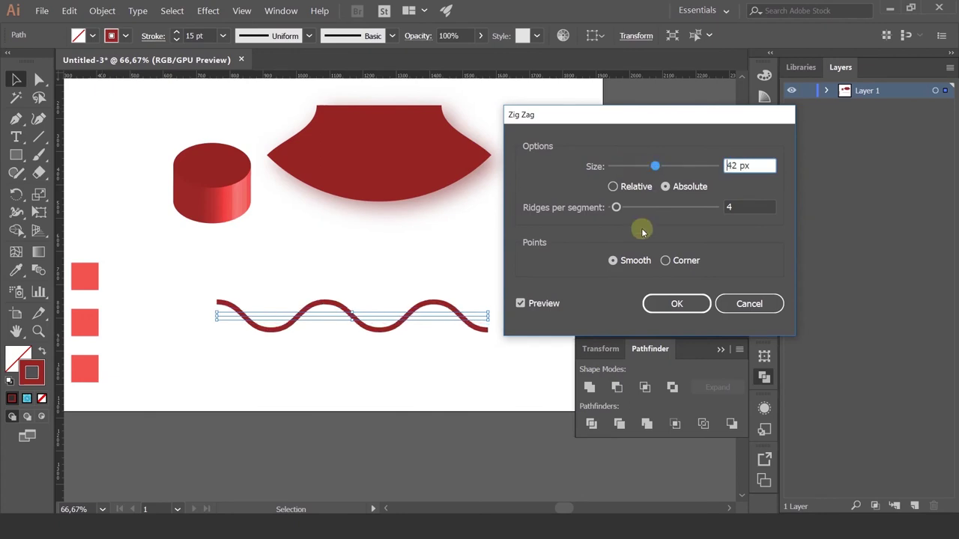
{"action": "mouse_move", "coordinate": [615, 207]}
{"action": "left_mouse_down"}
{"action": "mouse_move", "coordinate": [650, 209]}
{"action": "mouse_move", "coordinate": [620, 208]}
{"action": "left_mouse_up"}
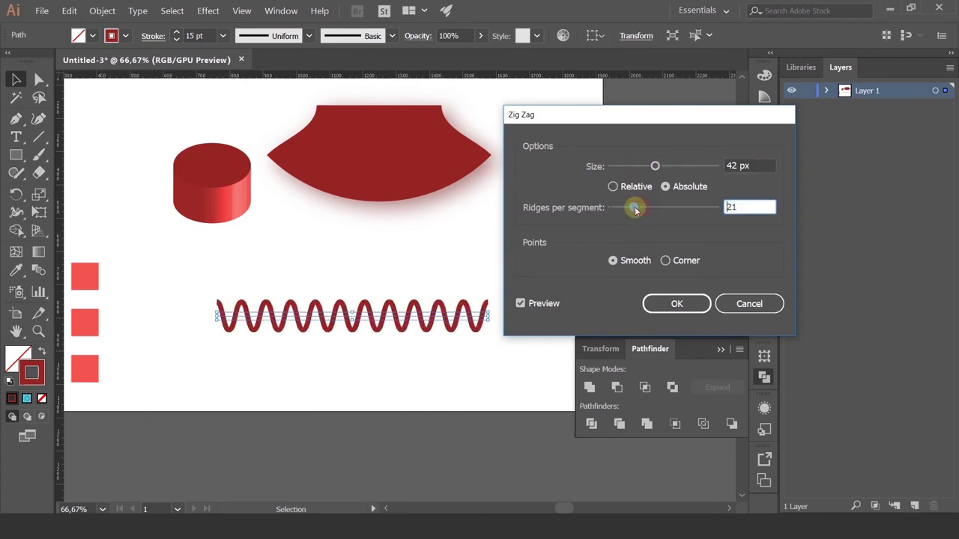
{"action": "left_click_drag", "start_coordinate": [655, 166], "coordinate": [639, 165]}
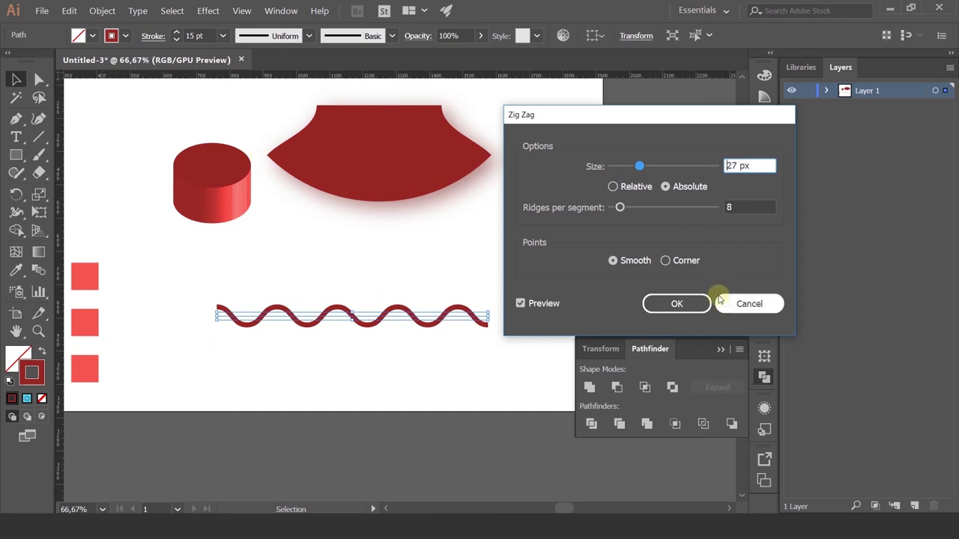
{"action": "left_click", "coordinate": [677, 304]}
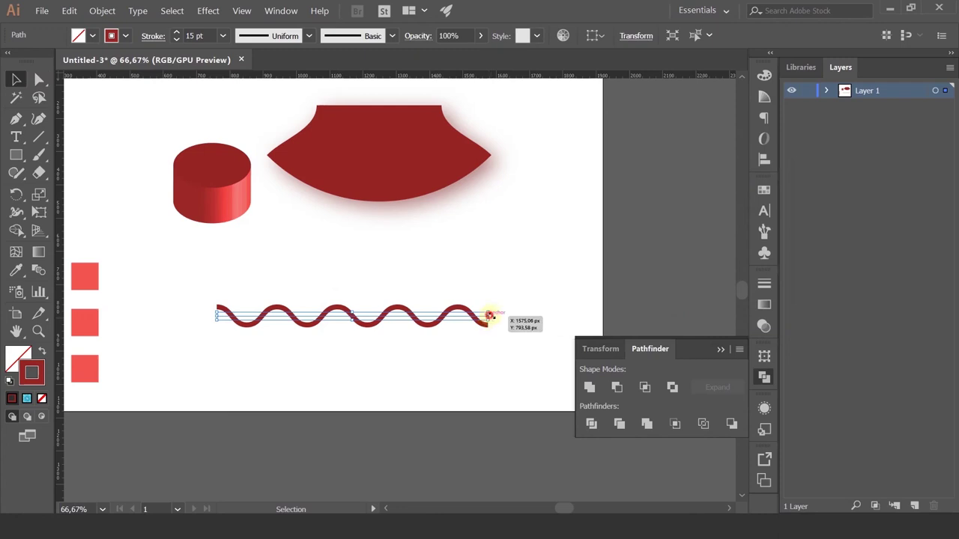
{"action": "mouse_move", "coordinate": [488, 315]}
{"action": "left_mouse_down"}
{"action": "mouse_move", "coordinate": [623, 283]}
{"action": "mouse_move", "coordinate": [500, 301]}
{"action": "left_mouse_up"}
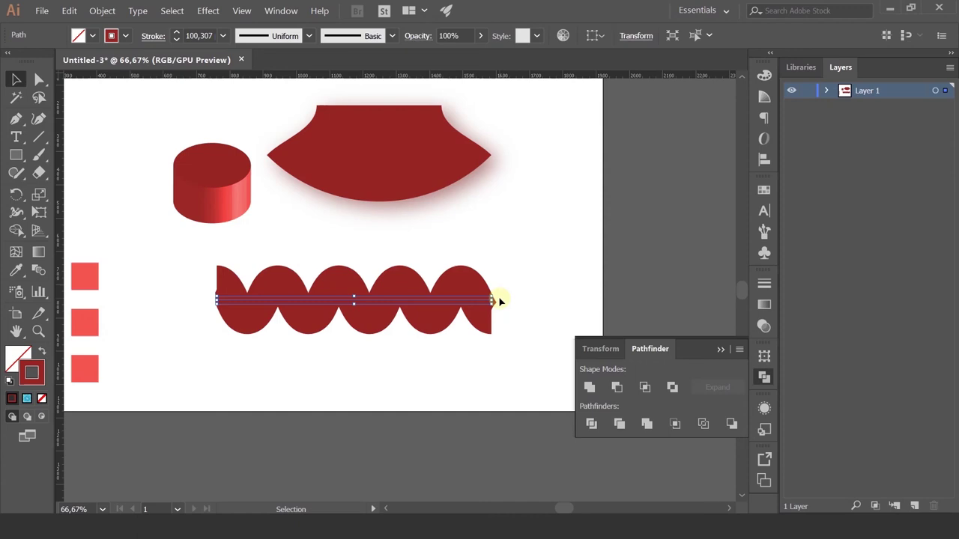
Show the wave's Appearance panel and reopen, then cancel, its Zig Zag options
{"action": "left_click", "coordinate": [764, 409]}
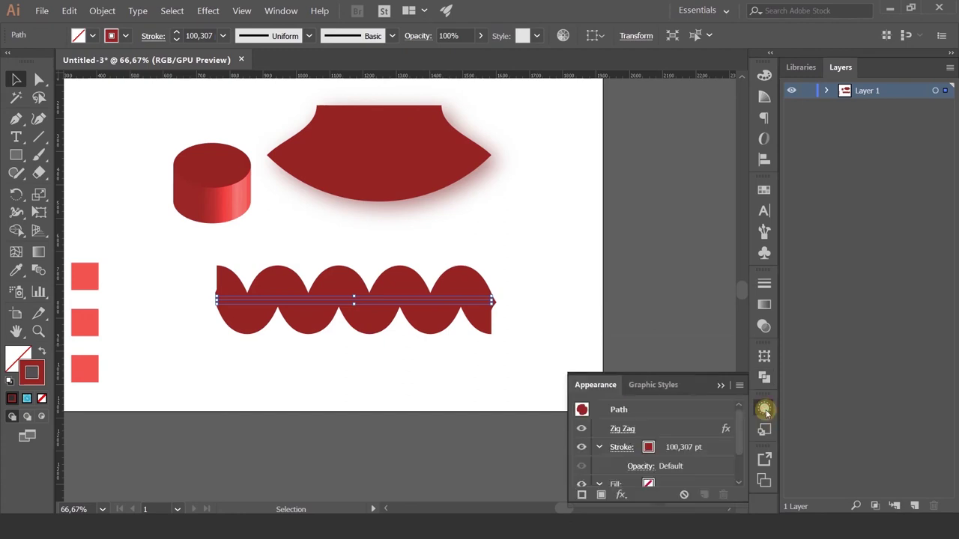
{"action": "left_click", "coordinate": [284, 10]}
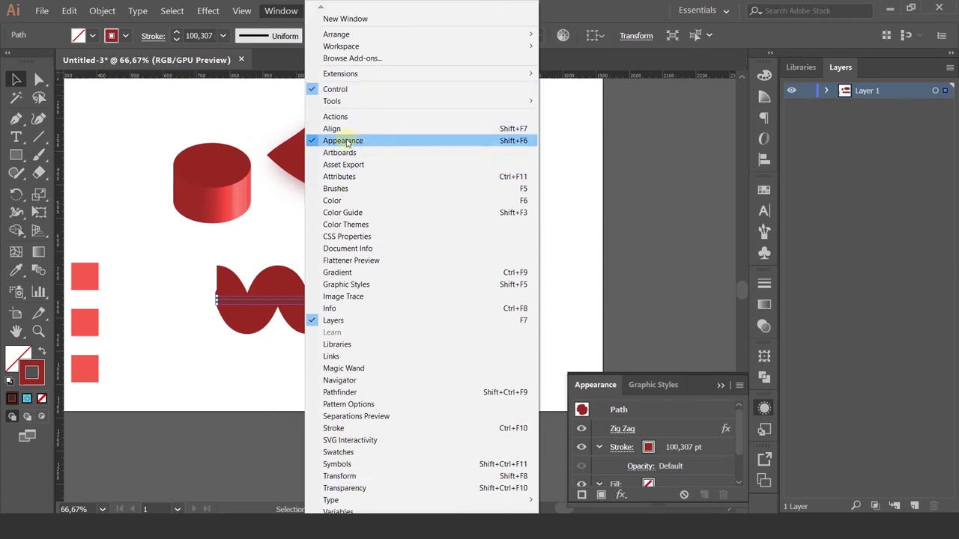
{"action": "left_click", "coordinate": [622, 429]}
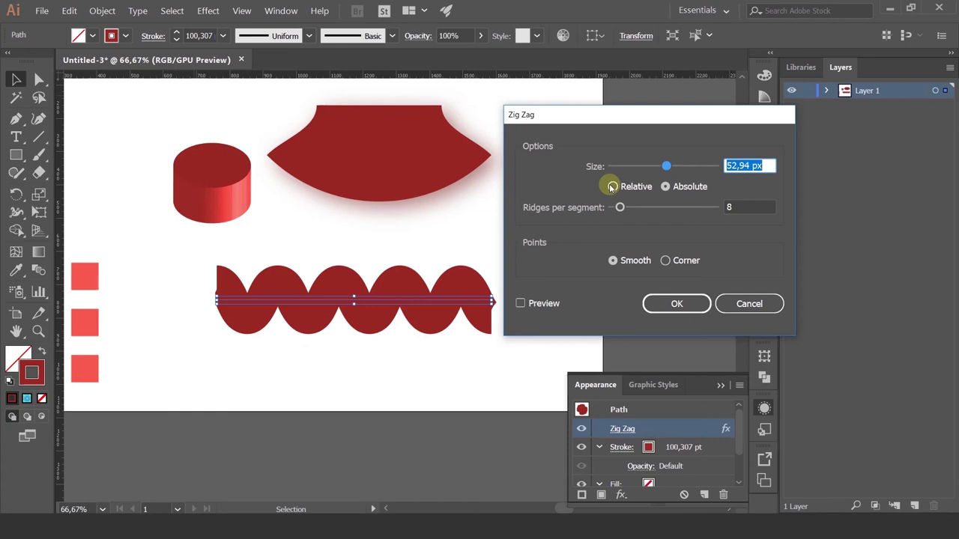
{"action": "left_click", "coordinate": [751, 305]}
{"action": "scroll", "coordinate": [605, 430], "scroll_direction": "down", "scroll_amount": 2}
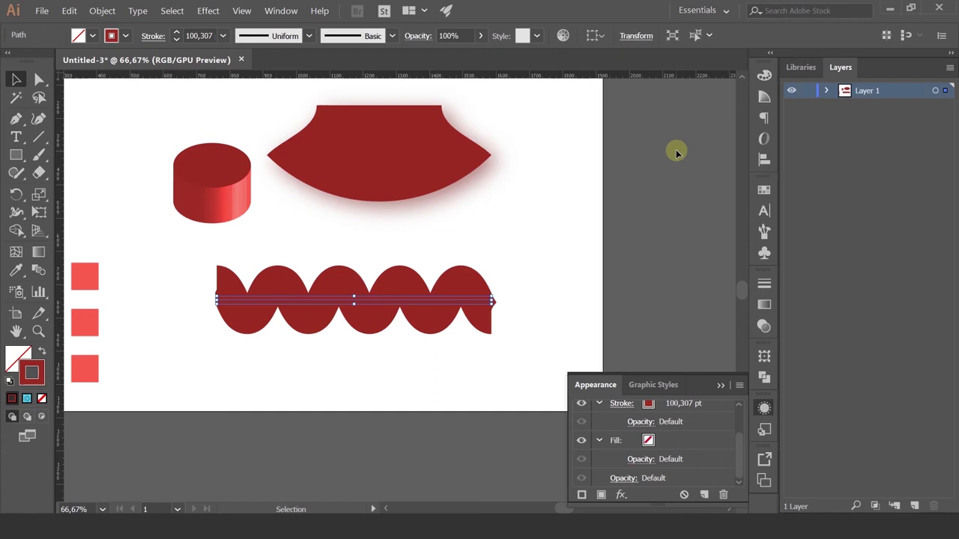
Draw a curved arc with the Pen tool and give it an elliptical width profile
{"action": "left_click", "coordinate": [676, 153]}
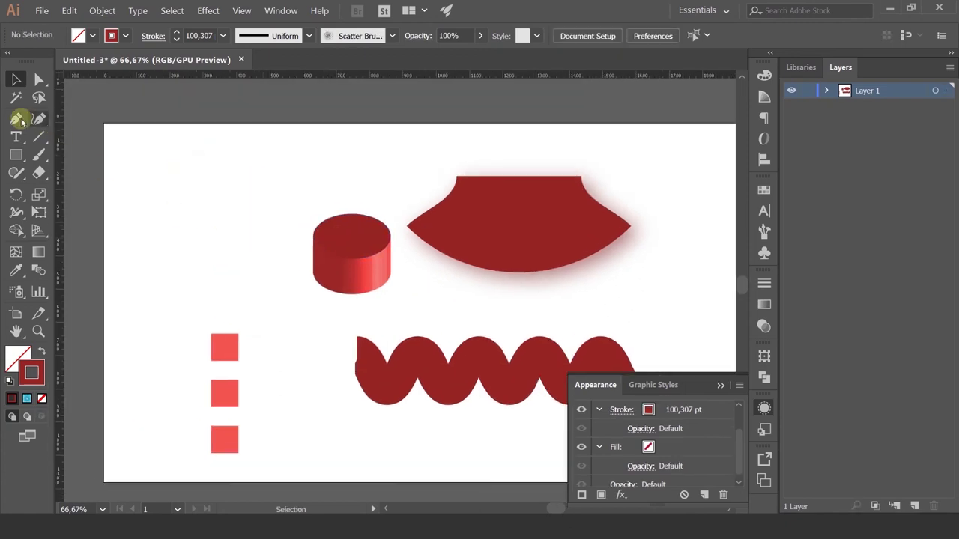
{"action": "left_click", "coordinate": [15, 119]}
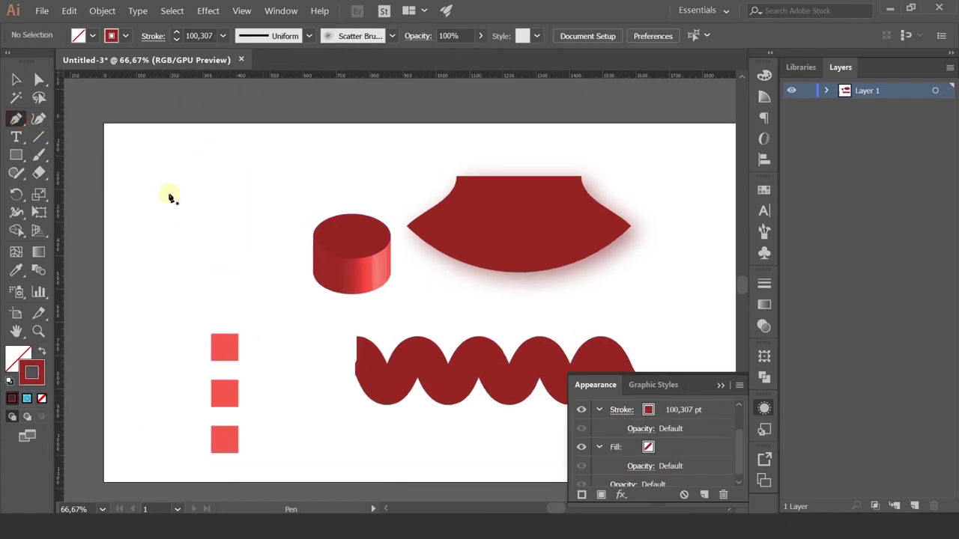
{"action": "left_click", "coordinate": [128, 206]}
{"action": "left_click_drag", "start_coordinate": [259, 206], "coordinate": [319, 146]}
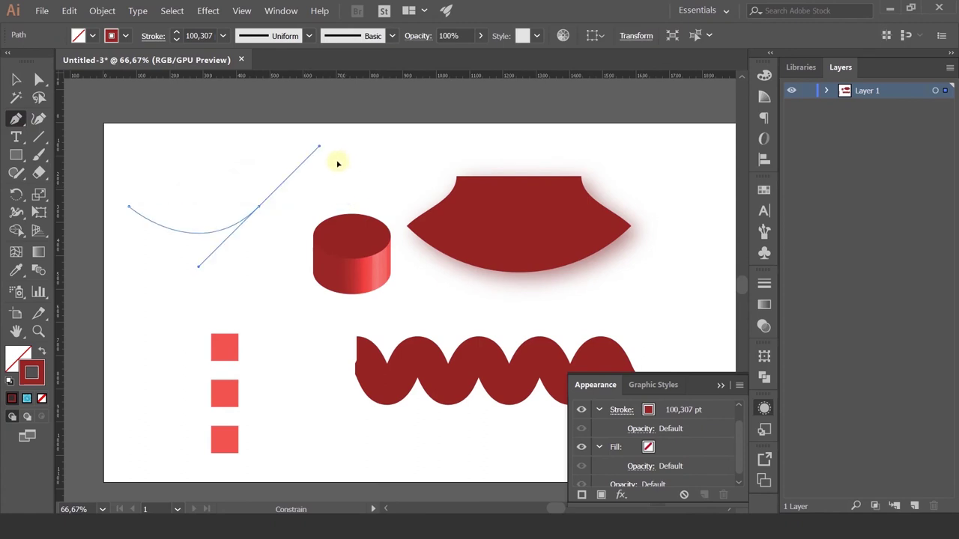
{"action": "left_click_drag", "start_coordinate": [258, 206], "coordinate": [246, 291]}
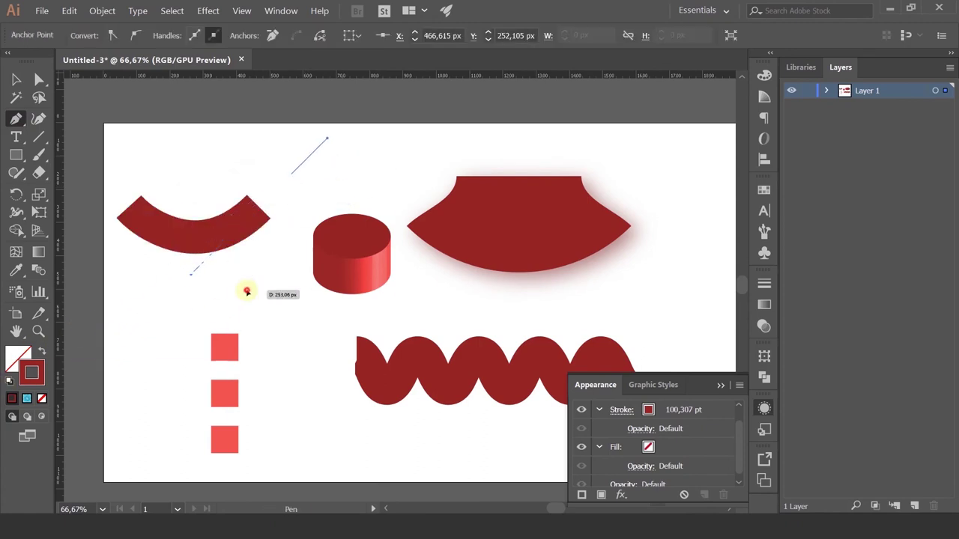
{"action": "key", "text": "Escape"}
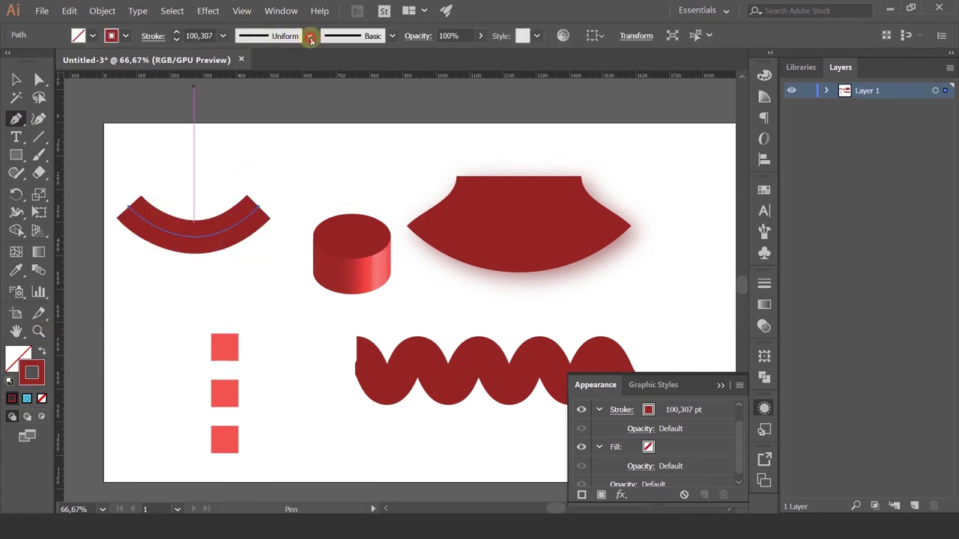
{"action": "left_click", "coordinate": [310, 40]}
{"action": "left_click", "coordinate": [280, 86]}
Move the crescent arc up and to the right and rotate it counter-clockwise
{"action": "left_click", "coordinate": [15, 79]}
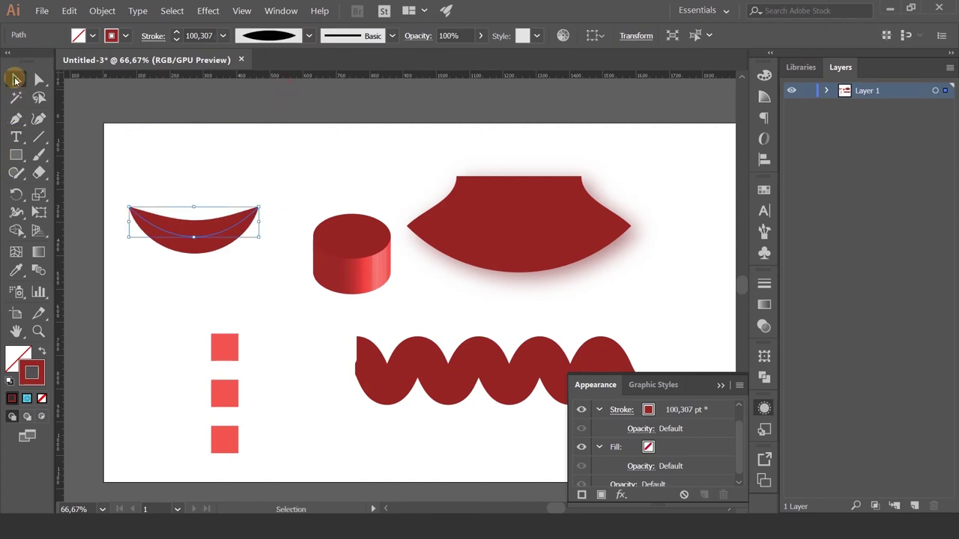
{"action": "scroll", "coordinate": [161, 225], "scroll_direction": "up", "scroll_amount": 1}
{"action": "mouse_move", "coordinate": [258, 230]}
{"action": "left_mouse_down"}
{"action": "mouse_move", "coordinate": [341, 165]}
{"action": "mouse_move", "coordinate": [344, 176]}
{"action": "left_mouse_up"}
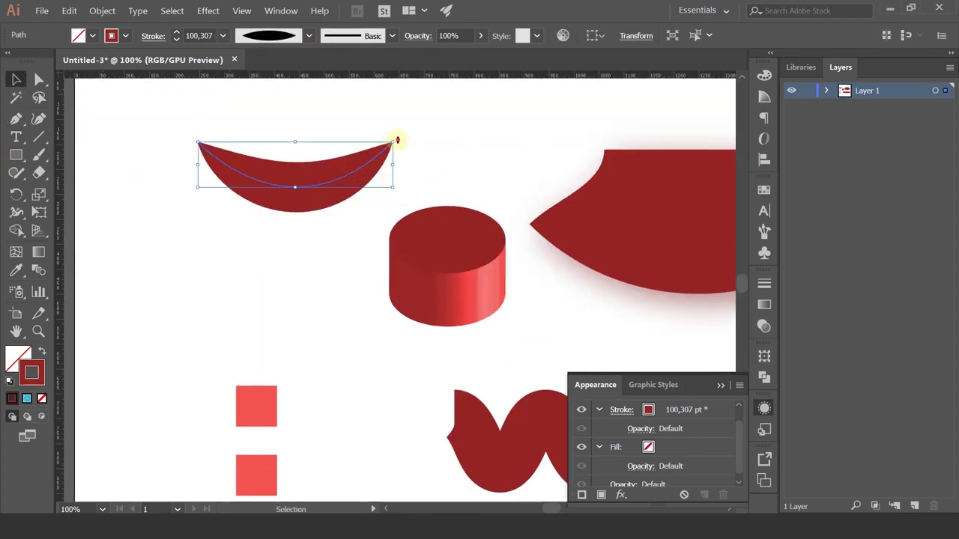
{"action": "left_click_drag", "start_coordinate": [397, 140], "coordinate": [272, 114]}
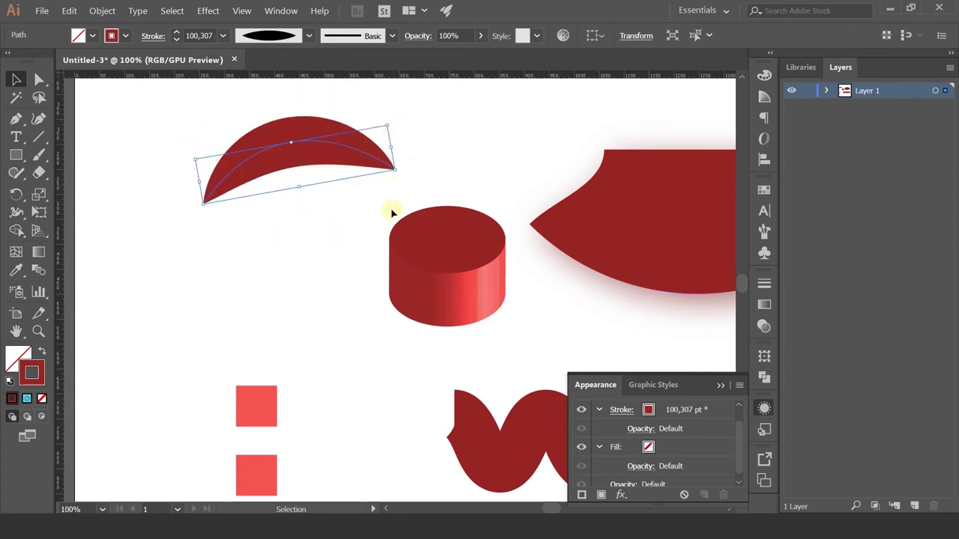
Delete the cylinder, warped shape and wave, then rotate the arc slightly clockwise
{"action": "scroll", "coordinate": [388, 220], "scroll_direction": "down", "scroll_amount": 2}
{"action": "left_click_drag", "start_coordinate": [384, 222], "coordinate": [608, 349]}
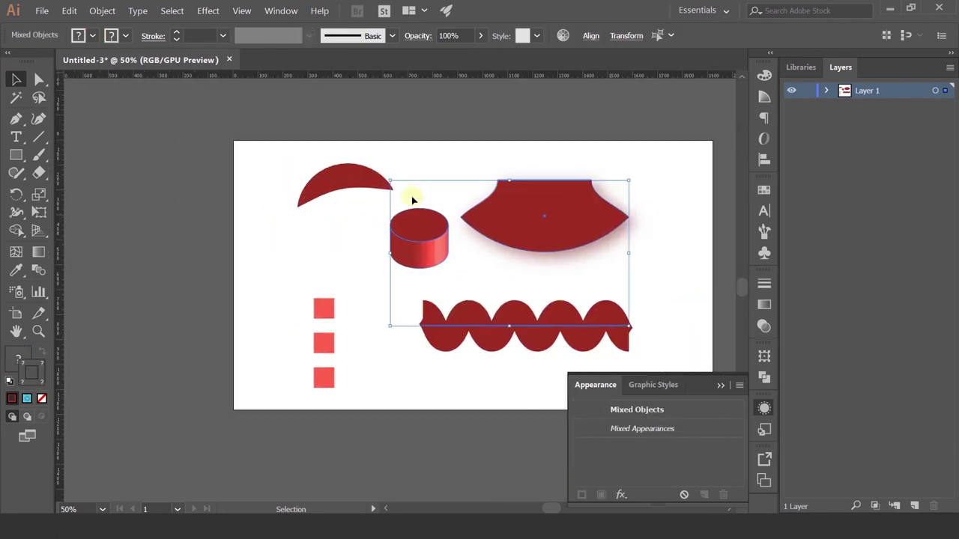
{"action": "key", "text": "Delete"}
{"action": "left_click", "coordinate": [368, 185]}
{"action": "scroll", "coordinate": [373, 182], "scroll_direction": "up", "scroll_amount": 2}
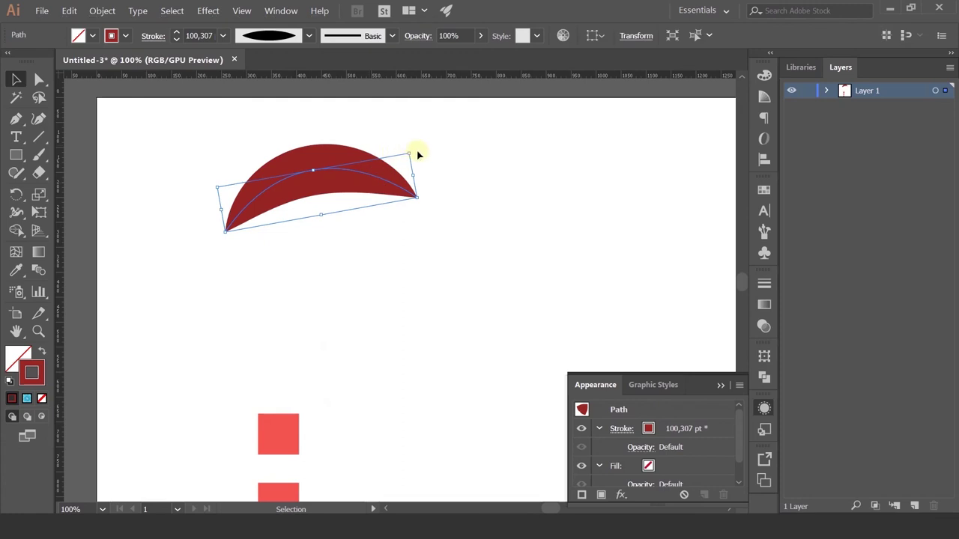
{"action": "left_click_drag", "start_coordinate": [414, 153], "coordinate": [413, 182]}
Draw an ellipse below the arc with a solid dark red fill and no stroke
{"action": "left_click_drag", "start_coordinate": [16, 154], "coordinate": [50, 198]}
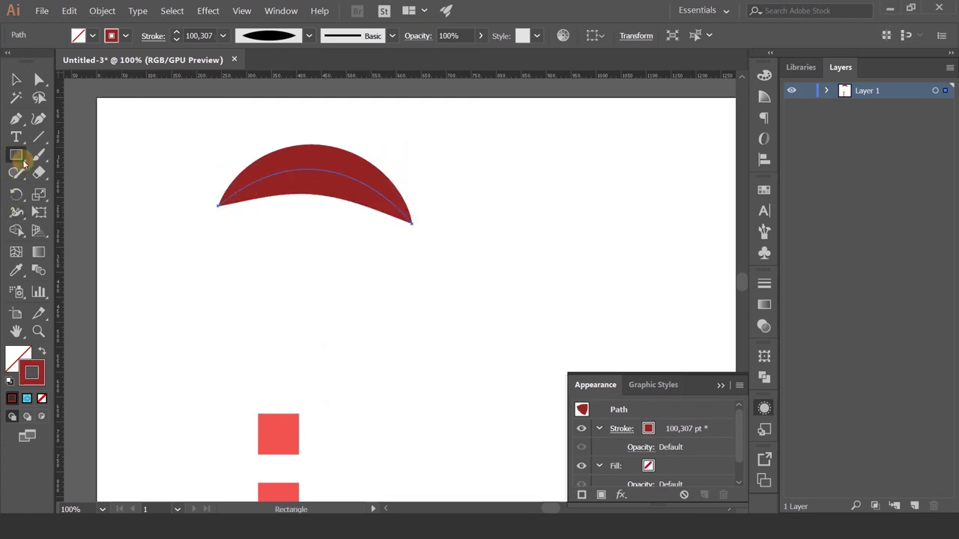
{"action": "left_click_drag", "start_coordinate": [278, 220], "coordinate": [349, 328]}
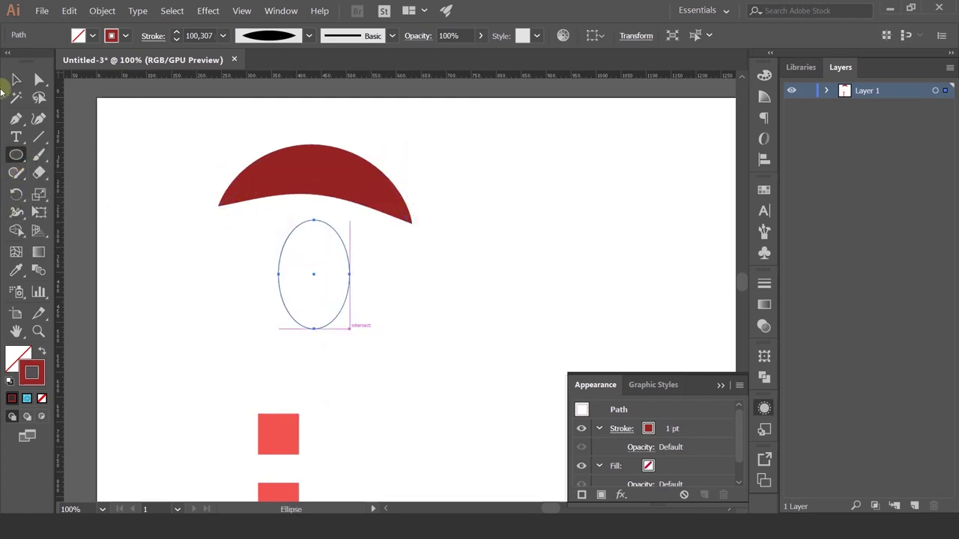
{"action": "left_click", "coordinate": [43, 351]}
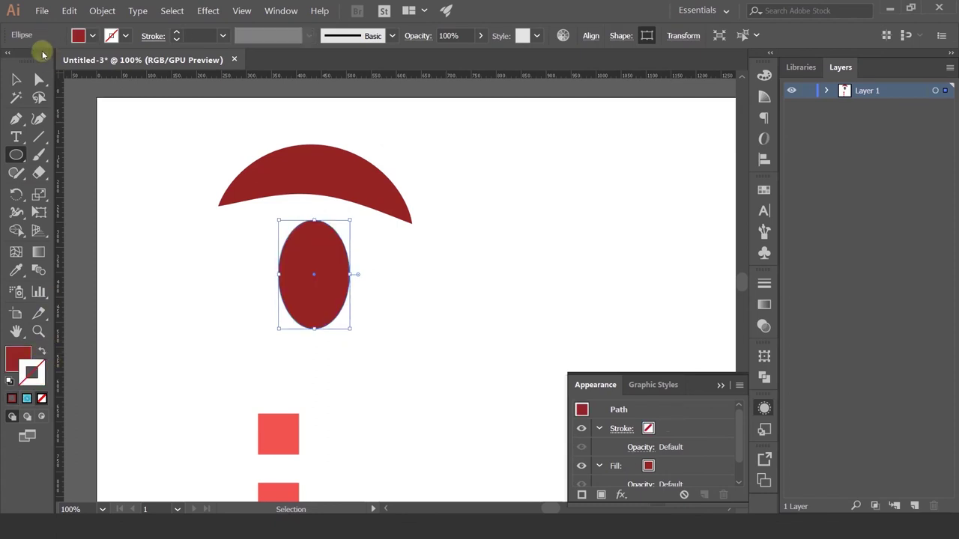
{"action": "left_click", "coordinate": [15, 79]}
{"action": "left_click", "coordinate": [154, 149]}
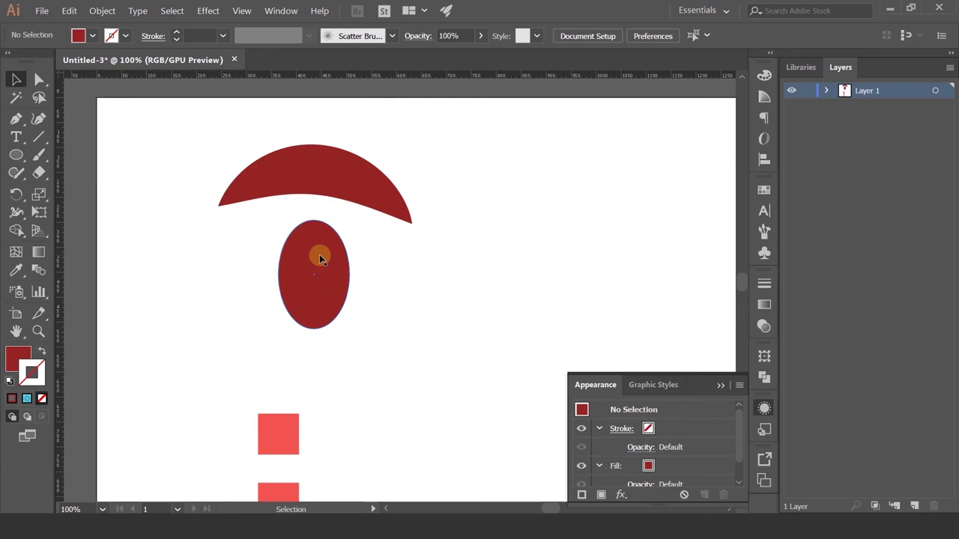
{"action": "left_click", "coordinate": [359, 194]}
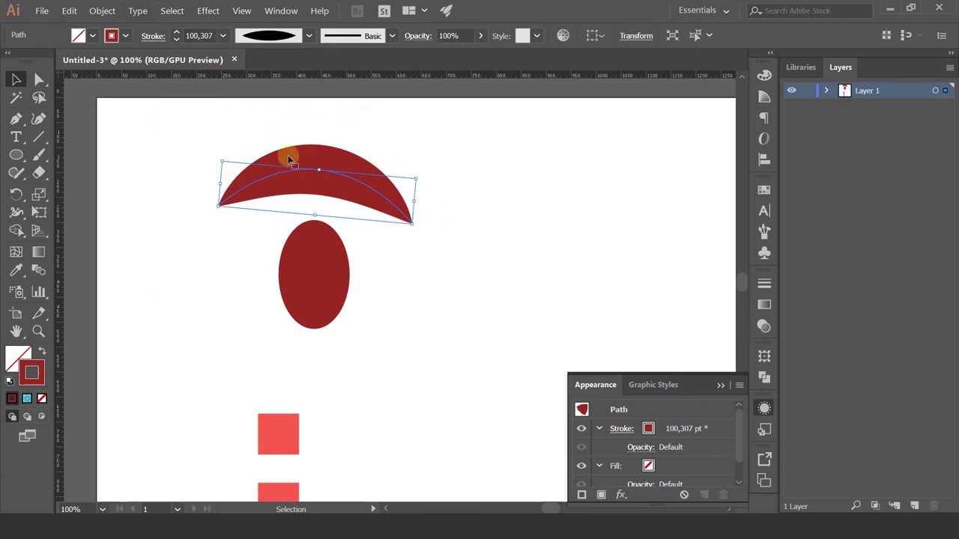
Expand the dark red arc's variable-width stroke into a solid filled path, ready for anchor editing
{"action": "left_click", "coordinate": [182, 12]}
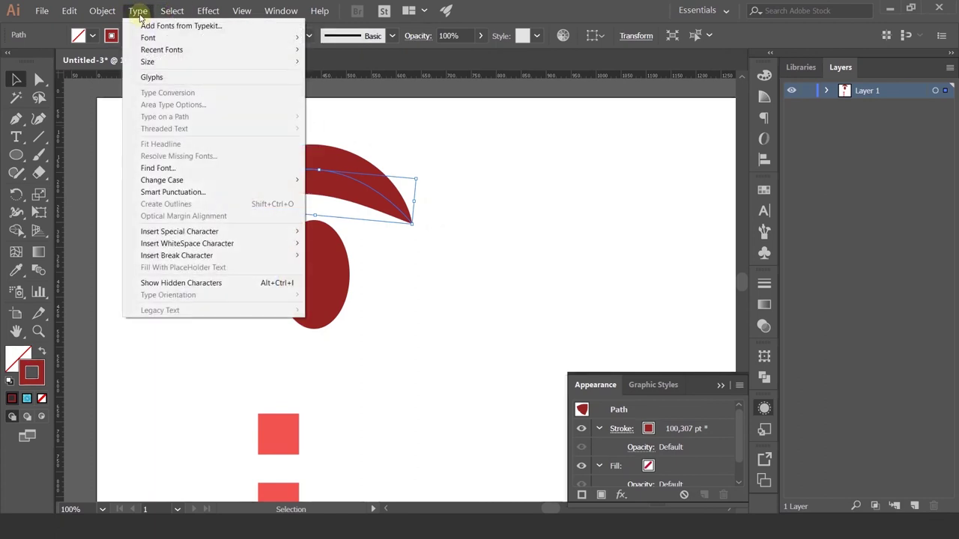
{"action": "mouse_move", "coordinate": [102, 11]}
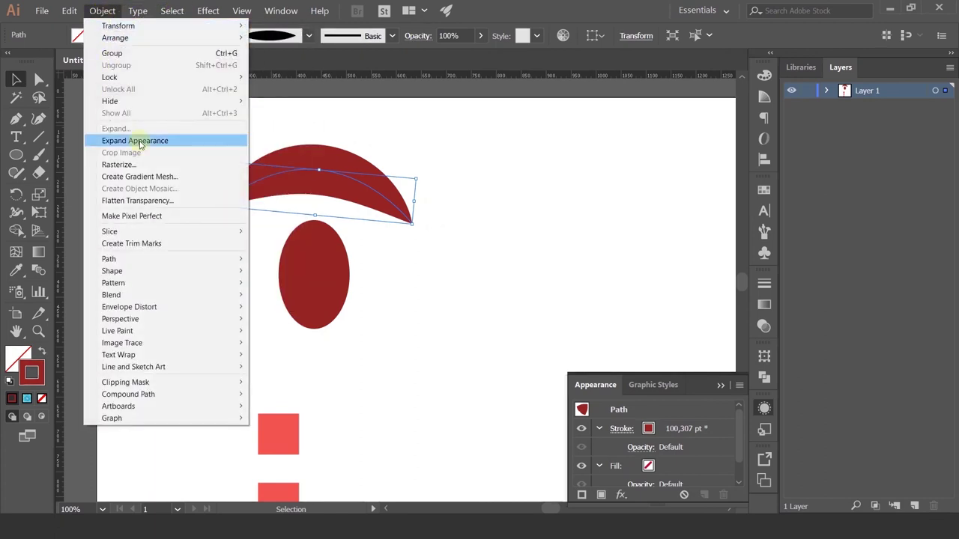
{"action": "left_click", "coordinate": [140, 143]}
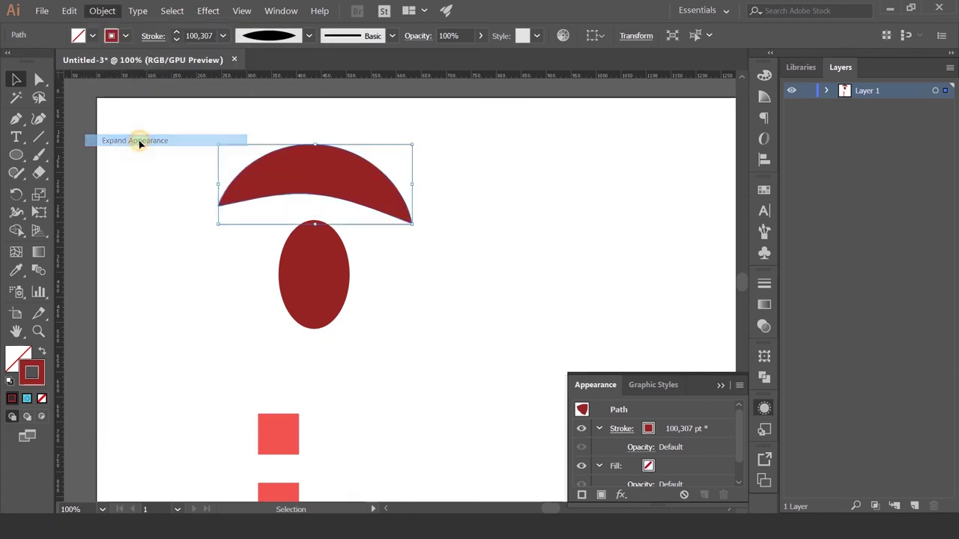
{"action": "left_click", "coordinate": [39, 80]}
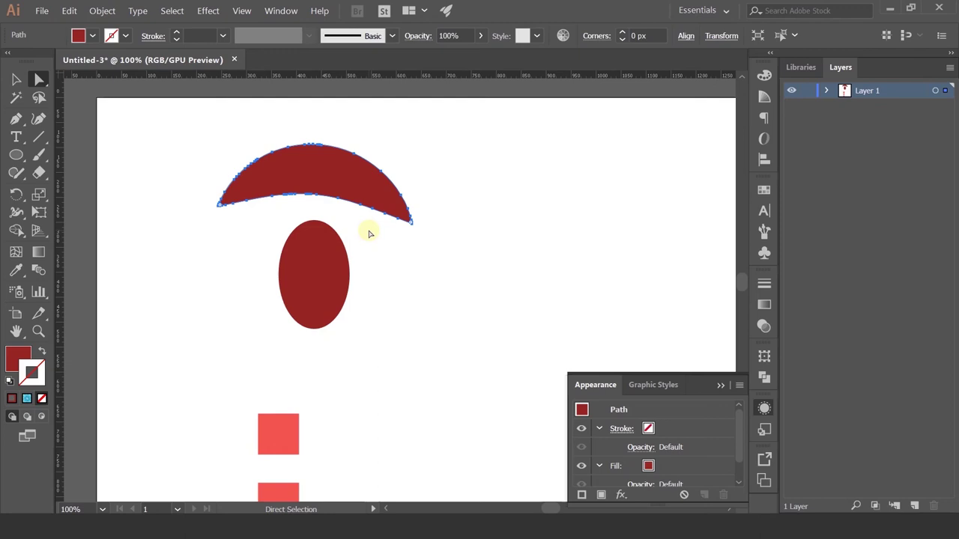
Undo the accidental anchor drag that spiked the arc's top-left corner
{"action": "mouse_move", "coordinate": [274, 156]}
{"action": "left_mouse_down"}
{"action": "mouse_move", "coordinate": [258, 142]}
{"action": "mouse_move", "coordinate": [252, 160]}
{"action": "left_mouse_up"}
{"action": "left_click", "coordinate": [241, 180]}
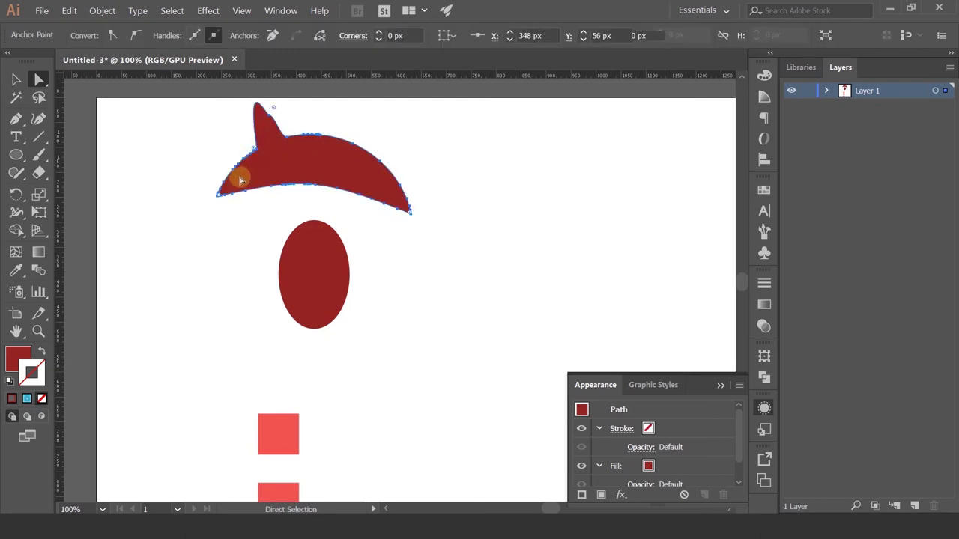
{"action": "key", "text": "v"}
{"action": "key", "text": "ctrl+z"}
{"action": "key", "text": "ctrl+z"}
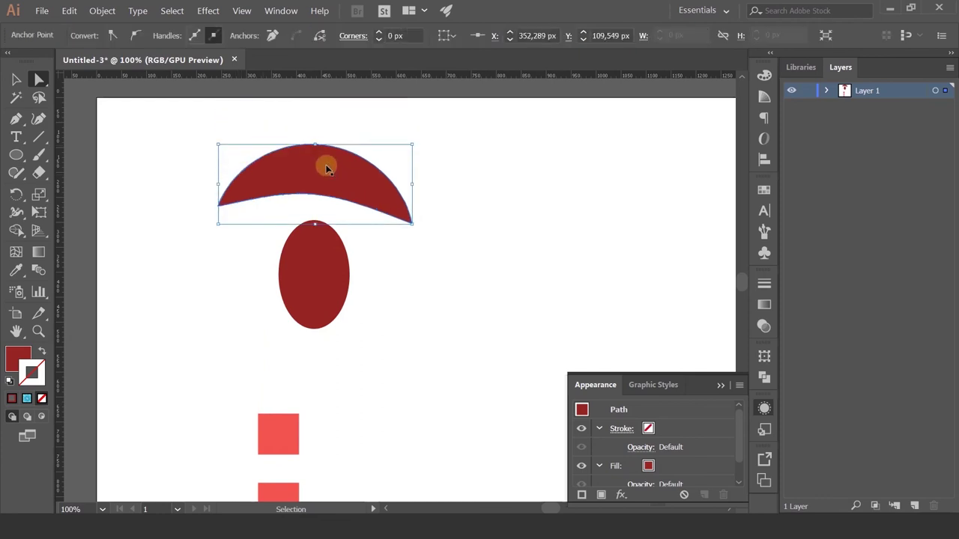
{"action": "key", "text": "a"}
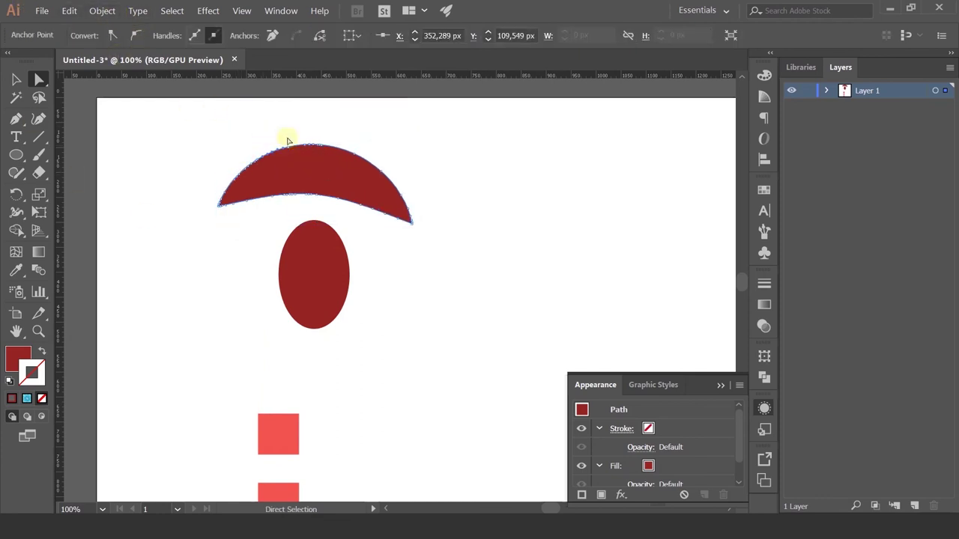
{"action": "left_click", "coordinate": [16, 80]}
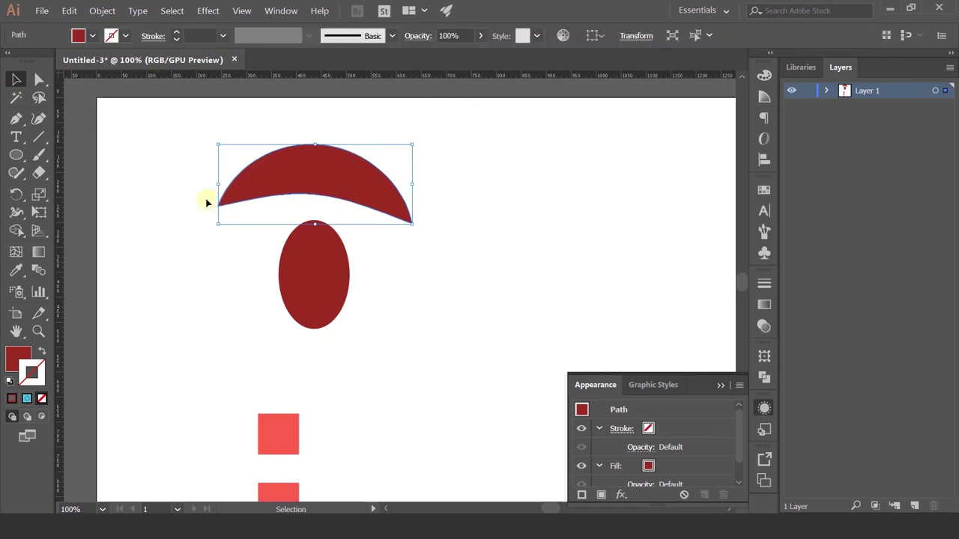
Simplify the arc's path with live preview to reduce its anchor points
{"action": "left_click", "coordinate": [101, 11]}
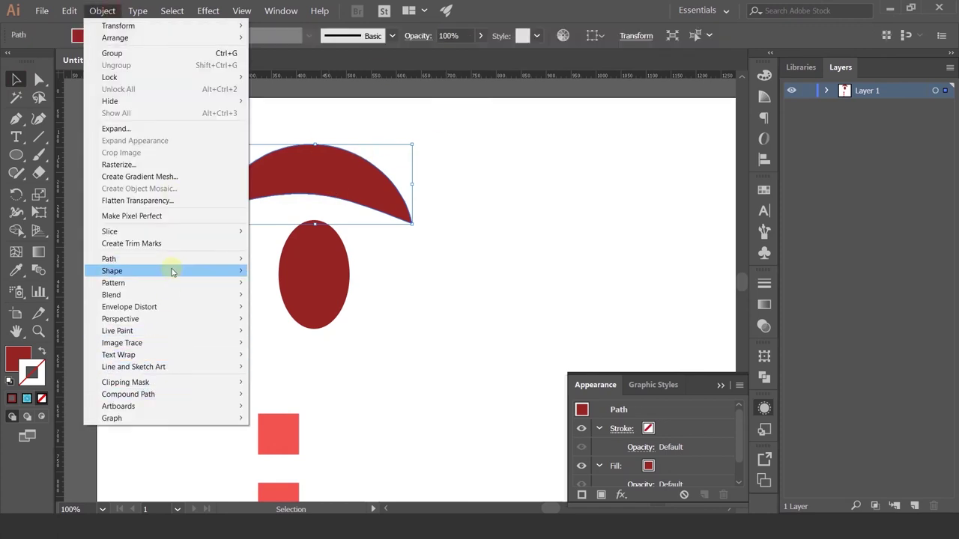
{"action": "mouse_move", "coordinate": [108, 258]}
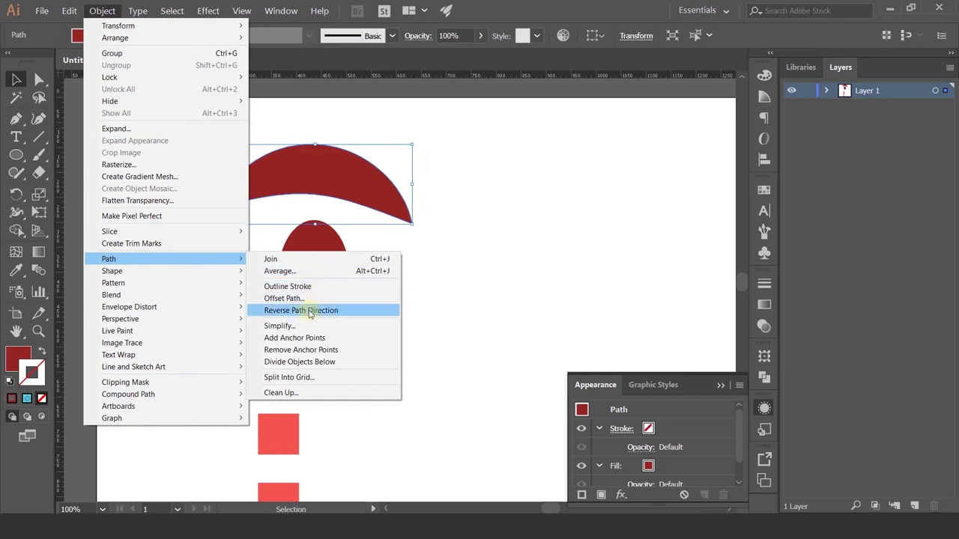
{"action": "left_click", "coordinate": [291, 327]}
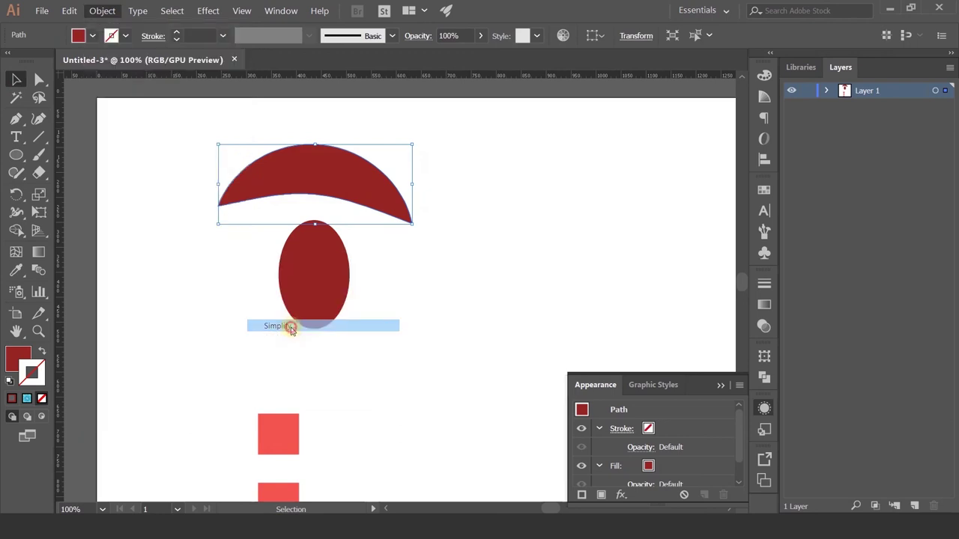
{"action": "left_click", "coordinate": [367, 338]}
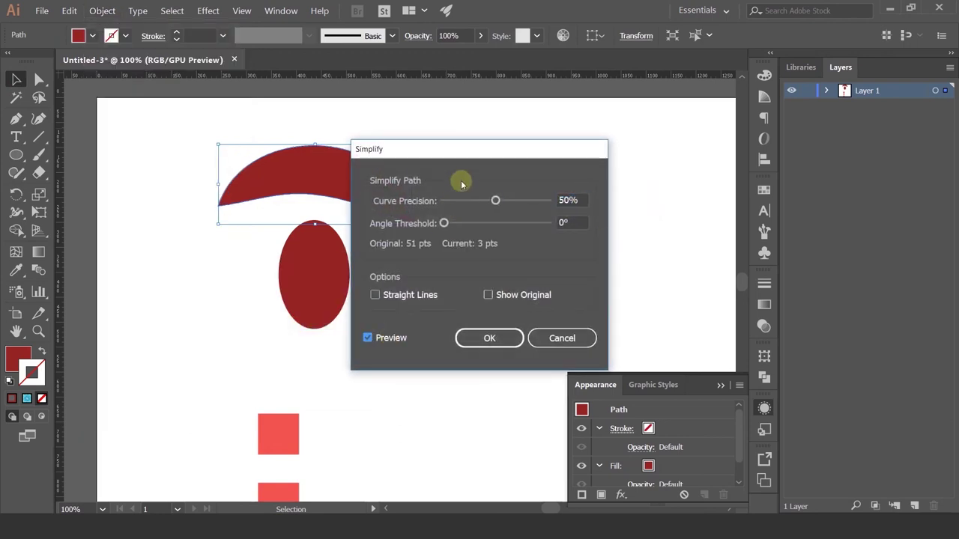
{"action": "left_click_drag", "start_coordinate": [461, 148], "coordinate": [551, 135]}
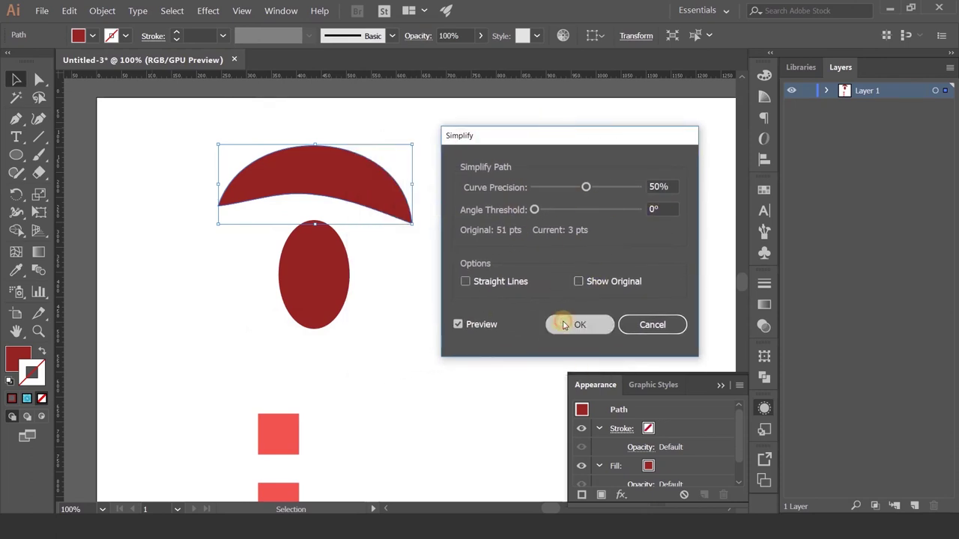
{"action": "left_click", "coordinate": [564, 324]}
{"action": "left_click", "coordinate": [39, 78]}
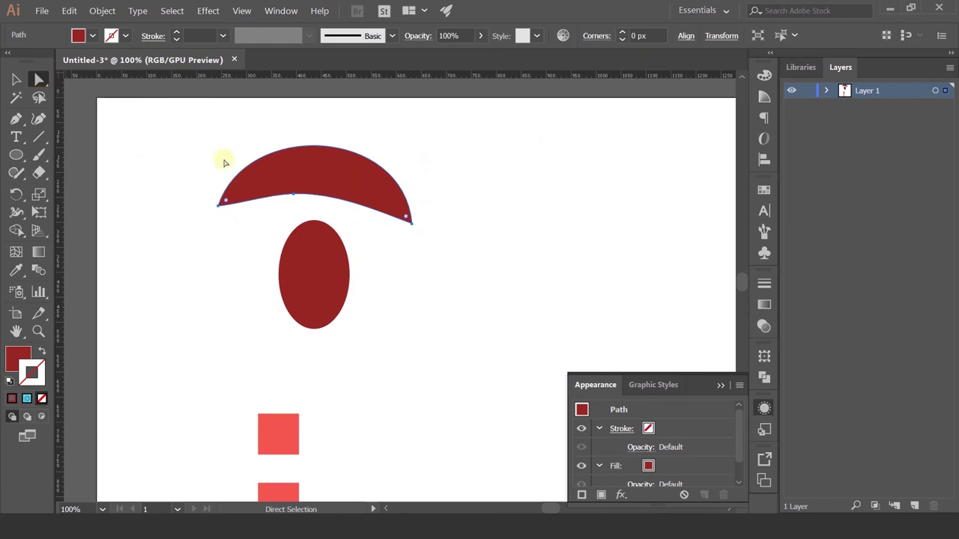
Delete the extra middle anchor on the arc's lower edge so it bows smoothly
{"action": "left_click", "coordinate": [296, 197]}
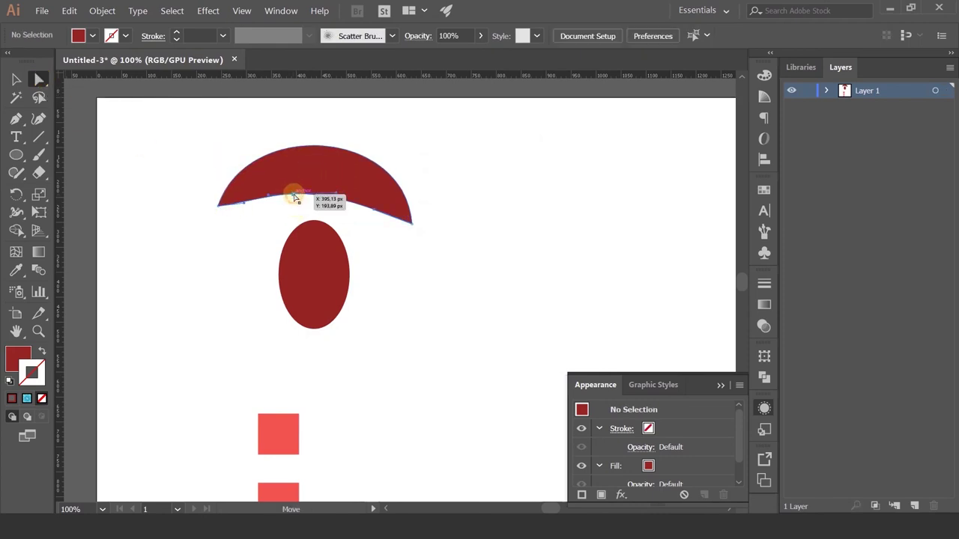
{"action": "left_click", "coordinate": [296, 197]}
{"action": "key", "text": "minus"}
{"action": "left_click", "coordinate": [294, 193]}
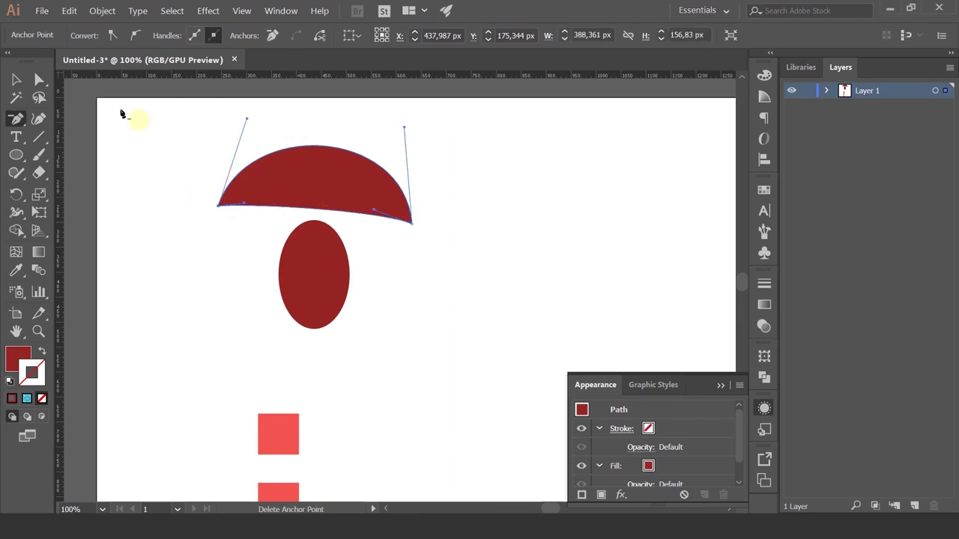
{"action": "left_click", "coordinate": [39, 79]}
{"action": "left_click", "coordinate": [242, 201]}
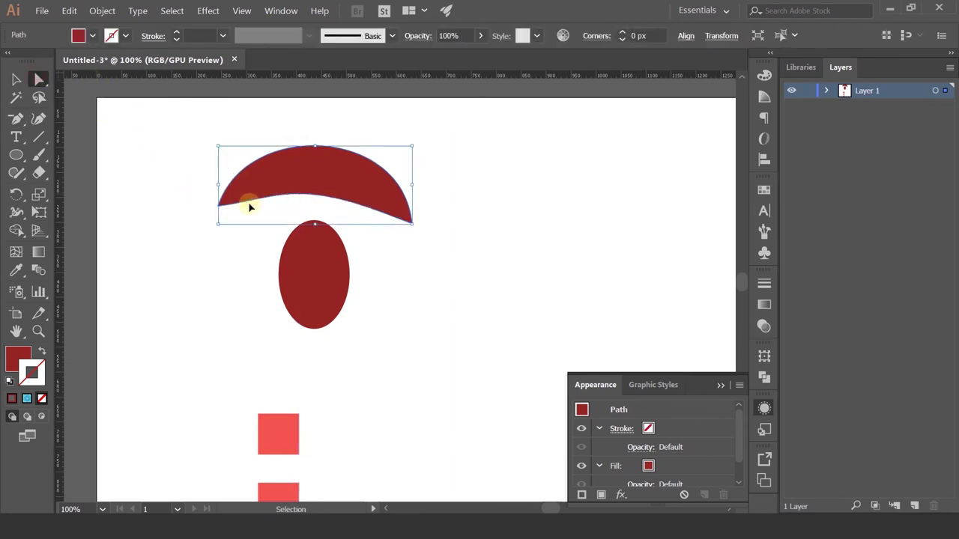
{"action": "left_click", "coordinate": [293, 197]}
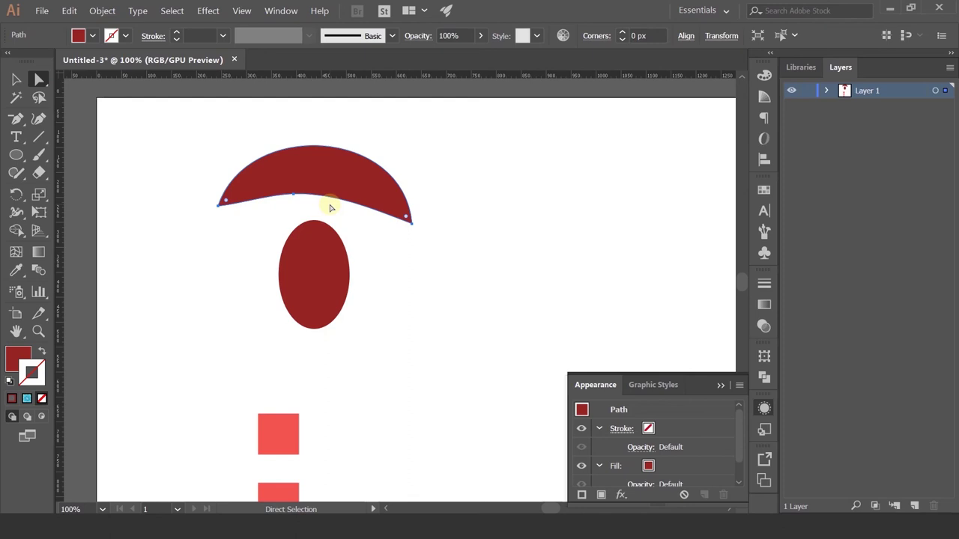
{"action": "left_click", "coordinate": [102, 10]}
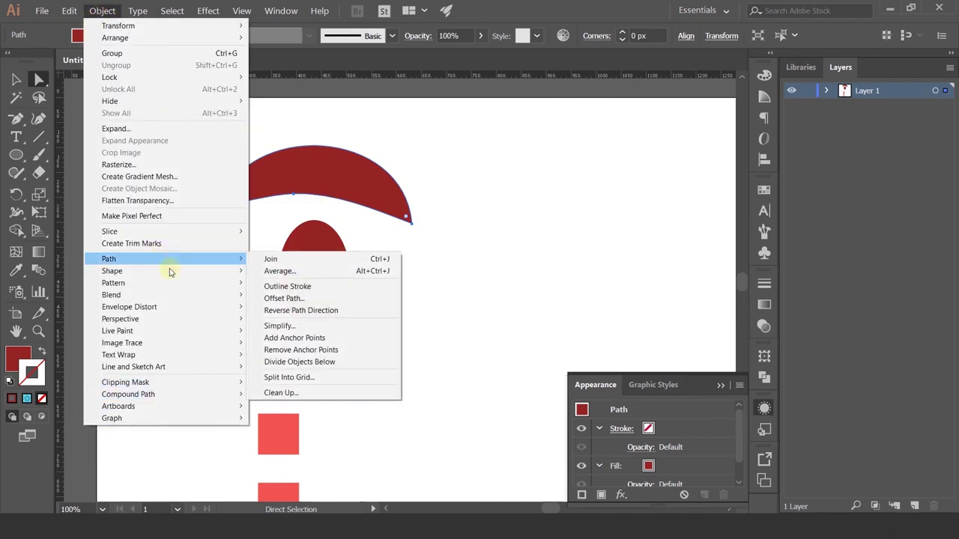
{"action": "mouse_move", "coordinate": [111, 295]}
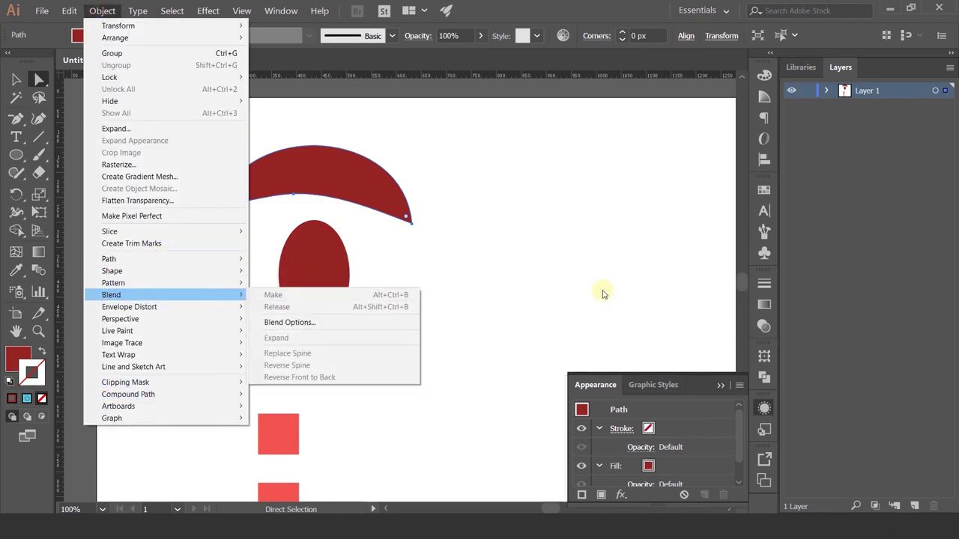
{"action": "left_click", "coordinate": [603, 292]}
{"action": "scroll", "coordinate": [405, 195], "scroll_direction": "down", "scroll_amount": 4}
{"action": "scroll", "coordinate": [392, 167], "scroll_direction": "up", "scroll_amount": 1}
{"action": "scroll", "coordinate": [396, 173], "scroll_direction": "up", "scroll_amount": 1}
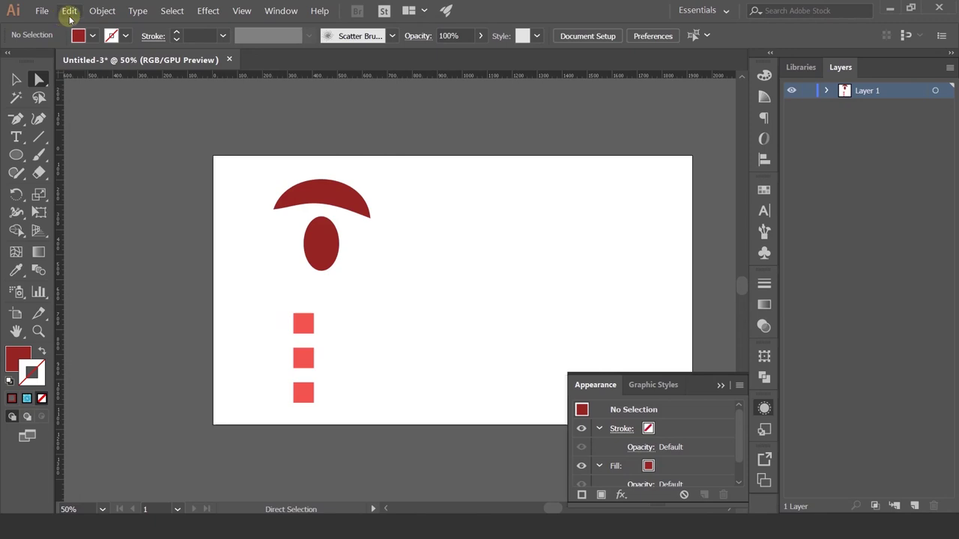
Cancel saving the document and bring up the File menu's export options
{"action": "left_click", "coordinate": [42, 13]}
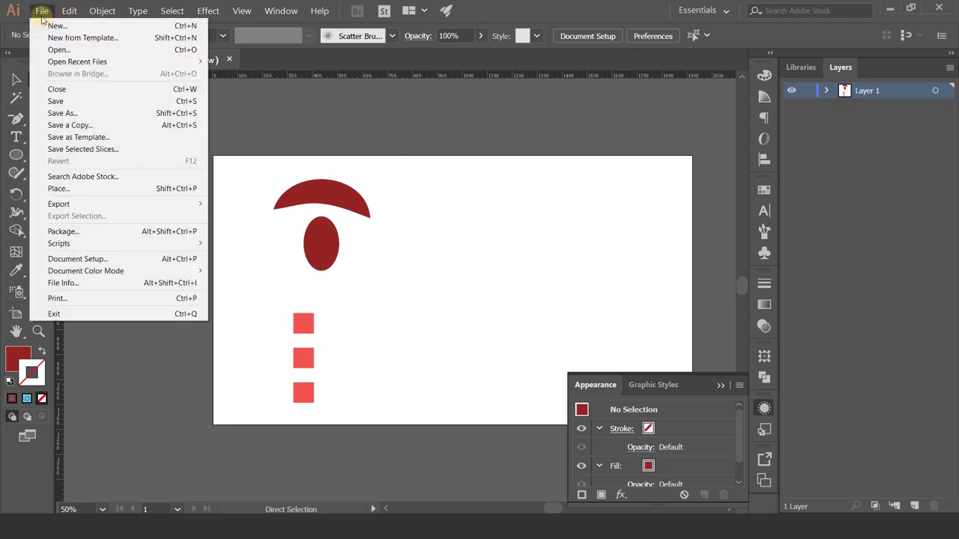
{"action": "left_click", "coordinate": [74, 105]}
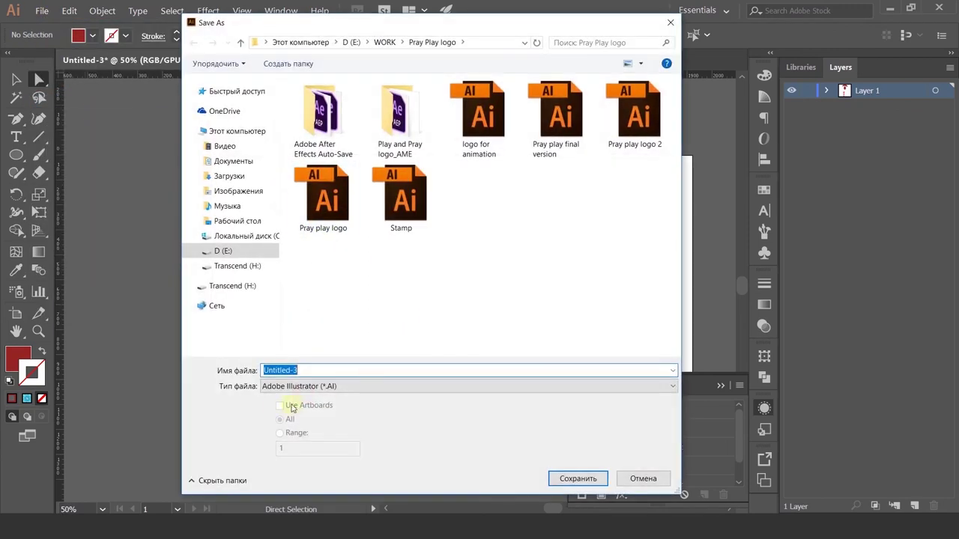
{"action": "left_click", "coordinate": [643, 480]}
{"action": "left_click", "coordinate": [41, 12]}
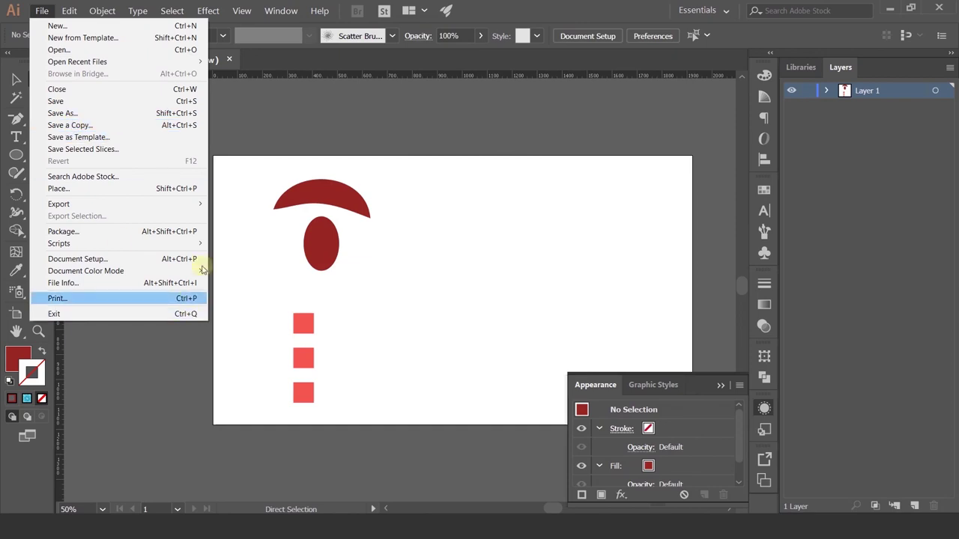
{"action": "mouse_move", "coordinate": [59, 204]}
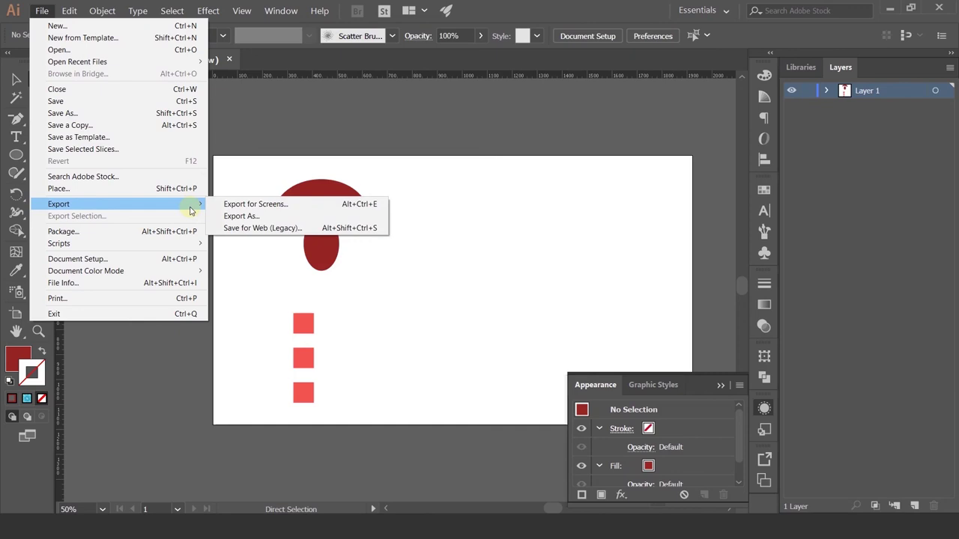
{"action": "left_click", "coordinate": [236, 217]}
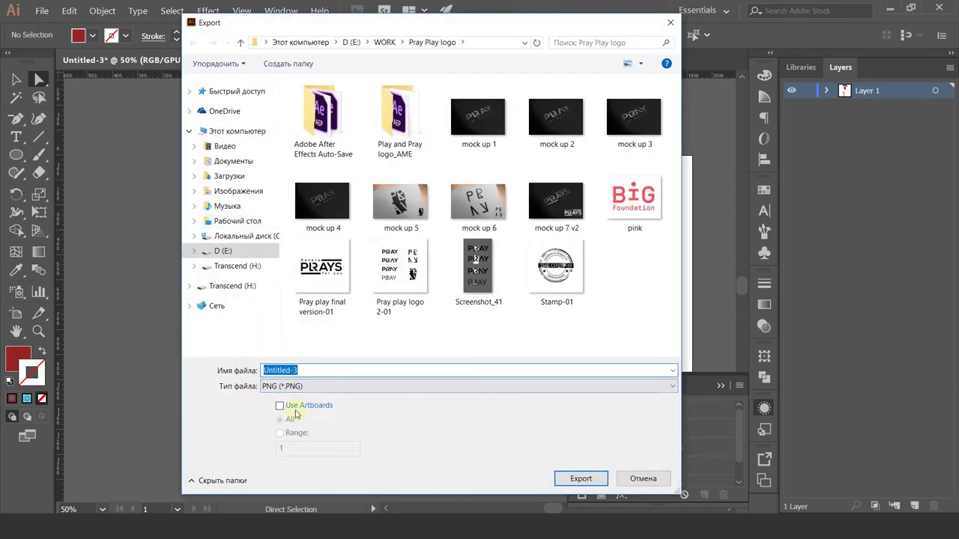
{"action": "left_click", "coordinate": [292, 386]}
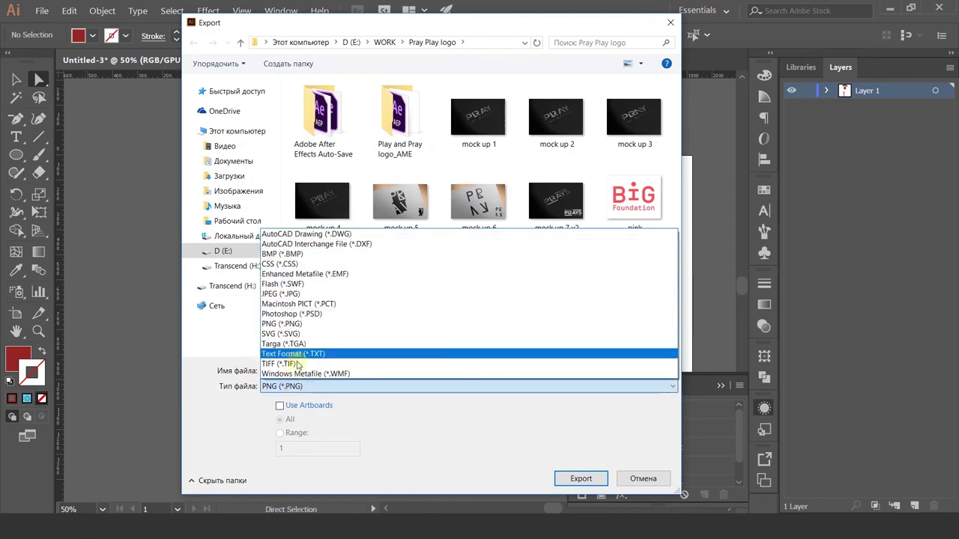
{"action": "left_click", "coordinate": [292, 324]}
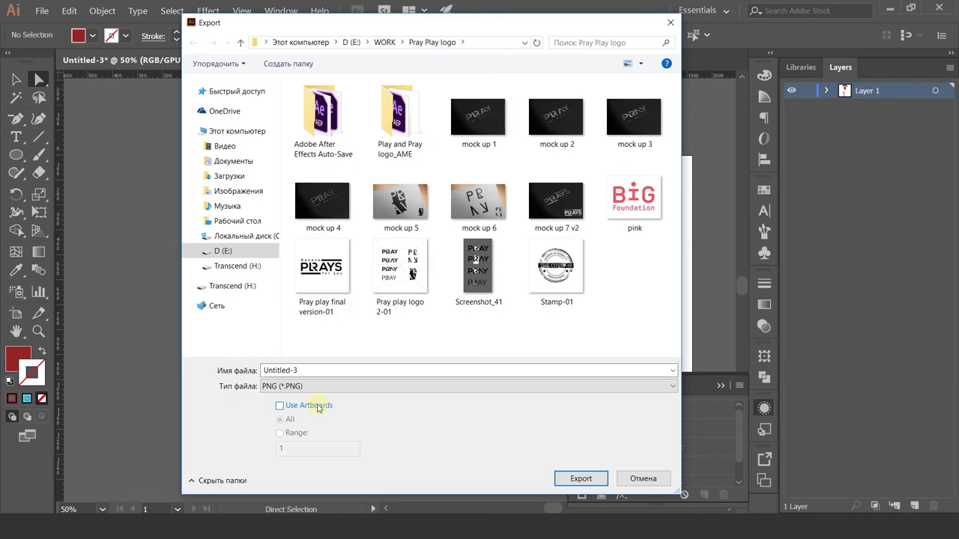
{"action": "left_click", "coordinate": [316, 405]}
{"action": "left_click_drag", "start_coordinate": [420, 26], "coordinate": [627, 25]}
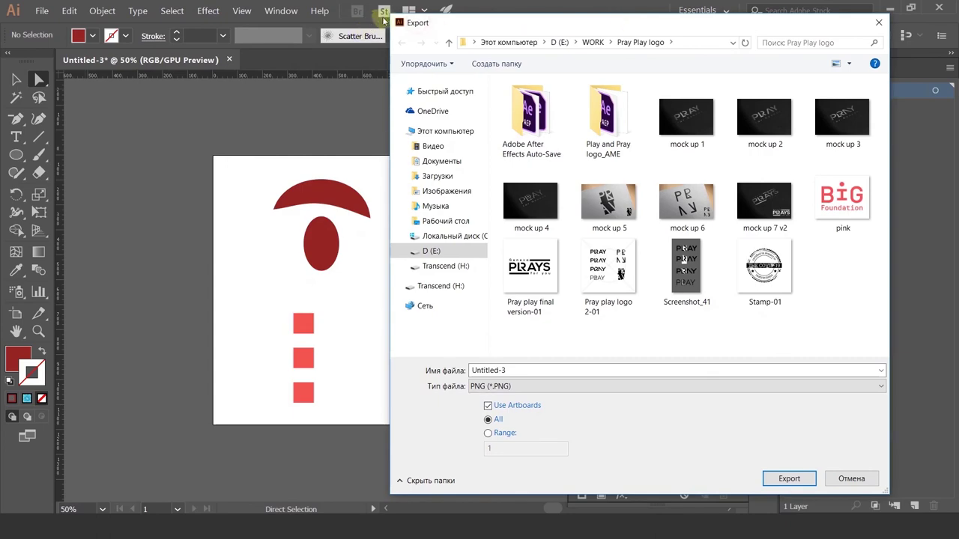
{"action": "left_click_drag", "start_coordinate": [461, 25], "coordinate": [581, 50]}
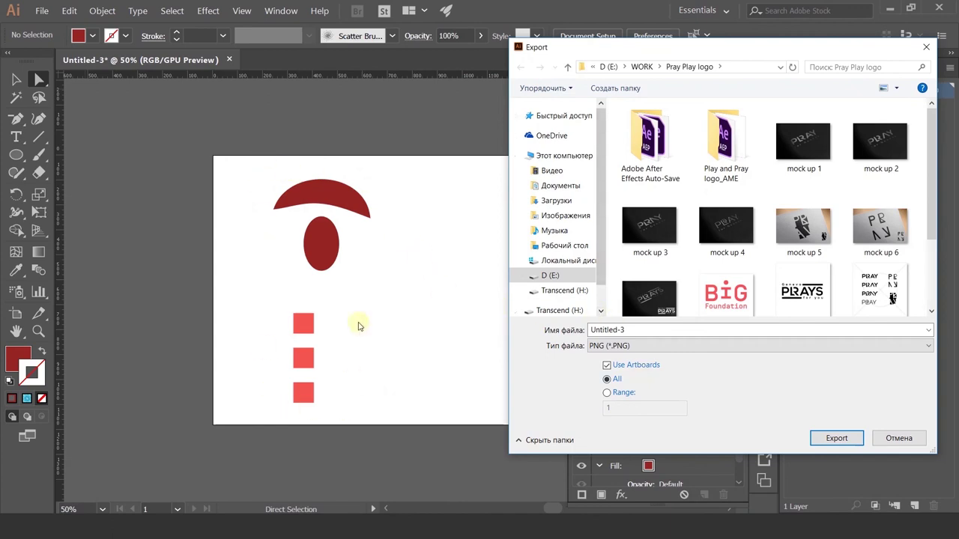
{"action": "mouse_move", "coordinate": [442, 251]}
{"action": "left_click", "coordinate": [610, 392]}
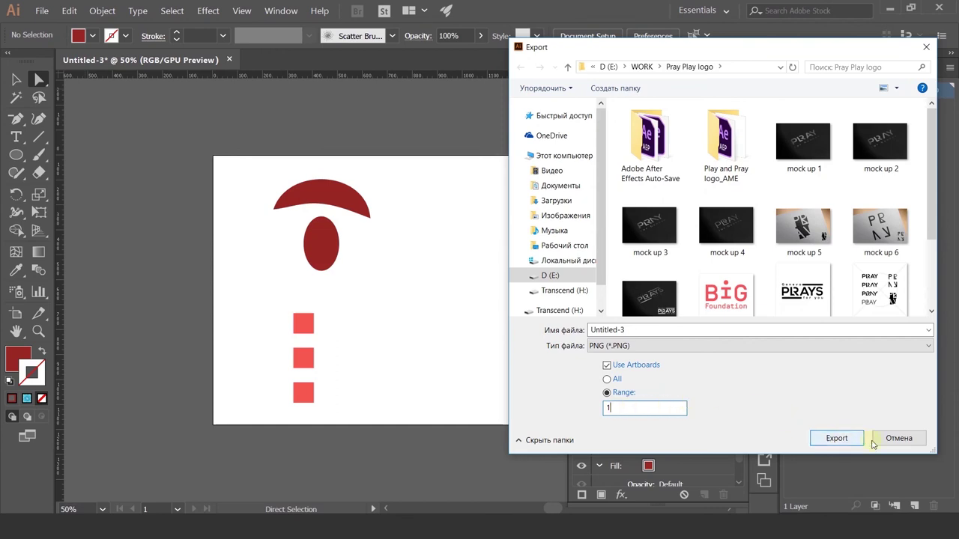
{"action": "left_click", "coordinate": [900, 440]}
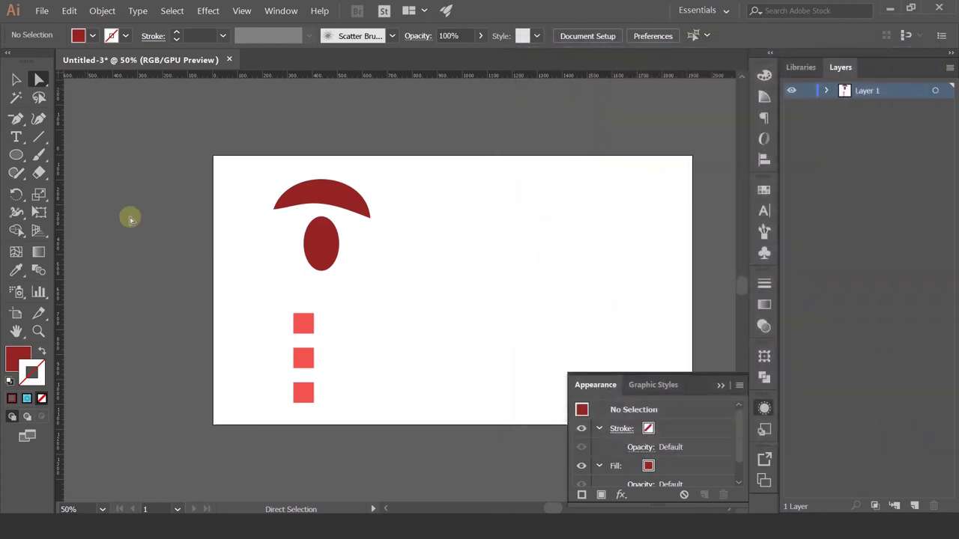
Open and dismiss Illustrator's File menu before switching to the browser
{"action": "left_click", "coordinate": [41, 12]}
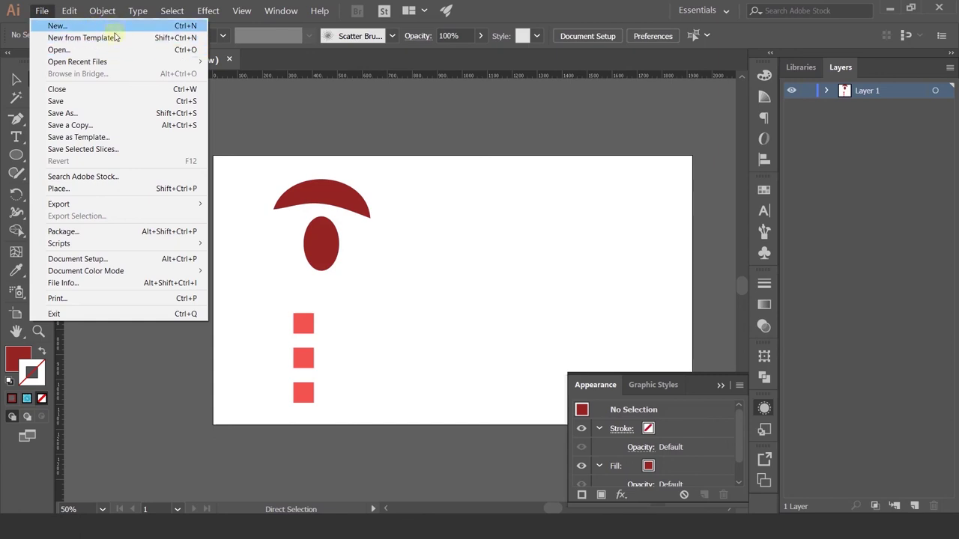
{"action": "left_click", "coordinate": [353, 109]}
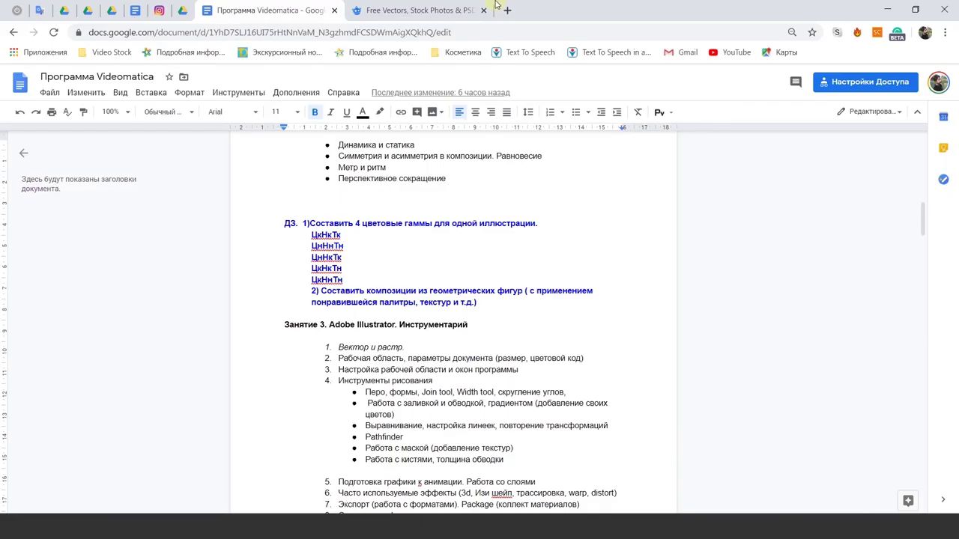
Open a new blank Chrome tab and return to the Freepik homepage tab
{"action": "left_click", "coordinate": [497, 9]}
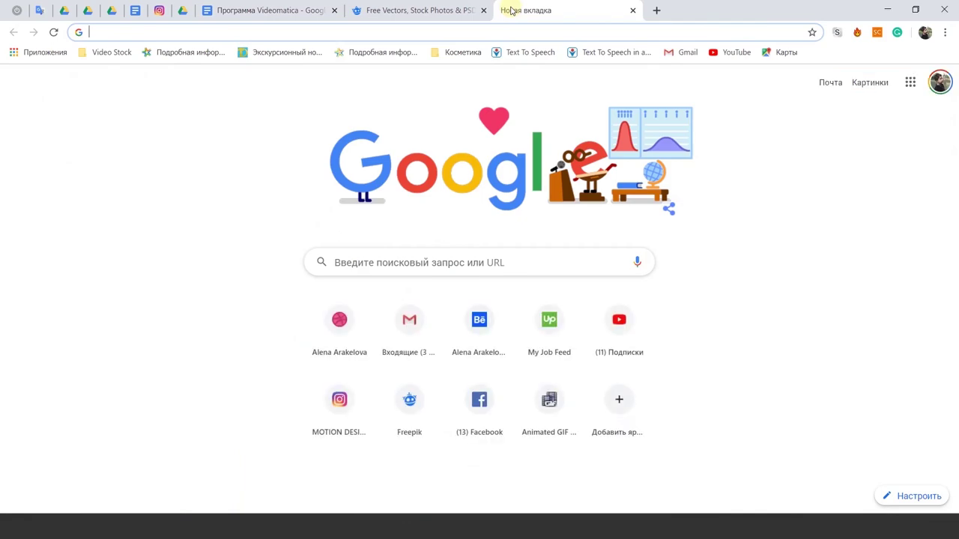
{"action": "left_click", "coordinate": [420, 10]}
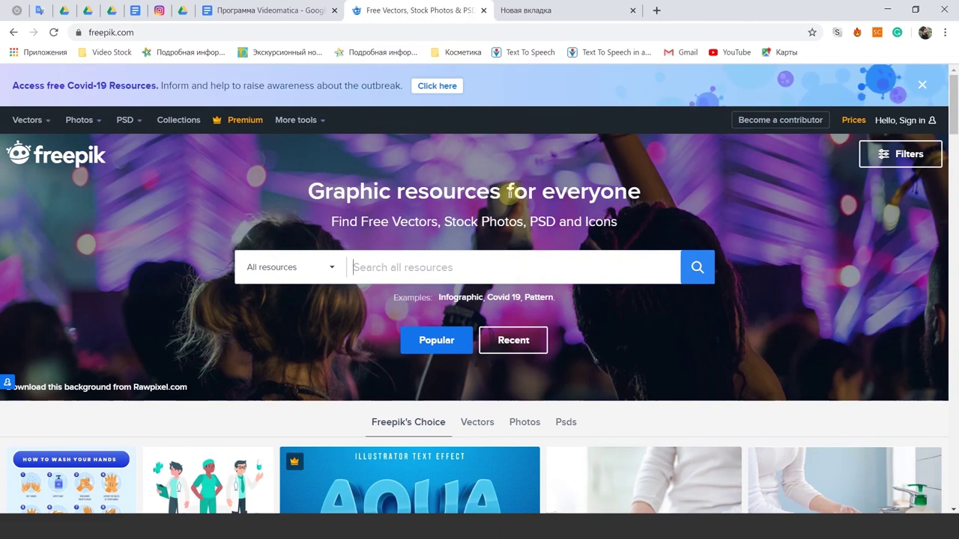
Search Freepik for 'character', filtered to free vector resources
{"action": "type", "text": "cha"}
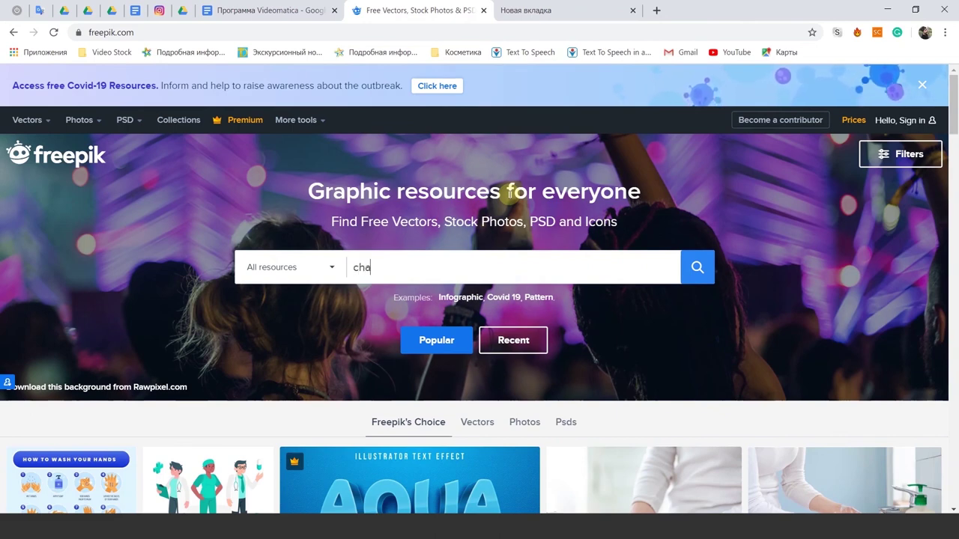
{"action": "type", "text": "racter"}
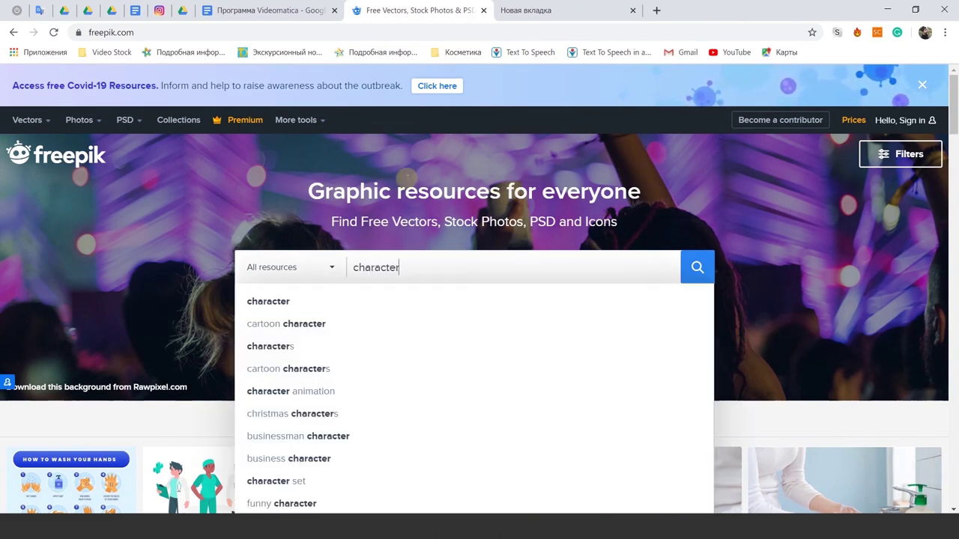
{"action": "left_click", "coordinate": [330, 269]}
{"action": "left_click", "coordinate": [330, 270]}
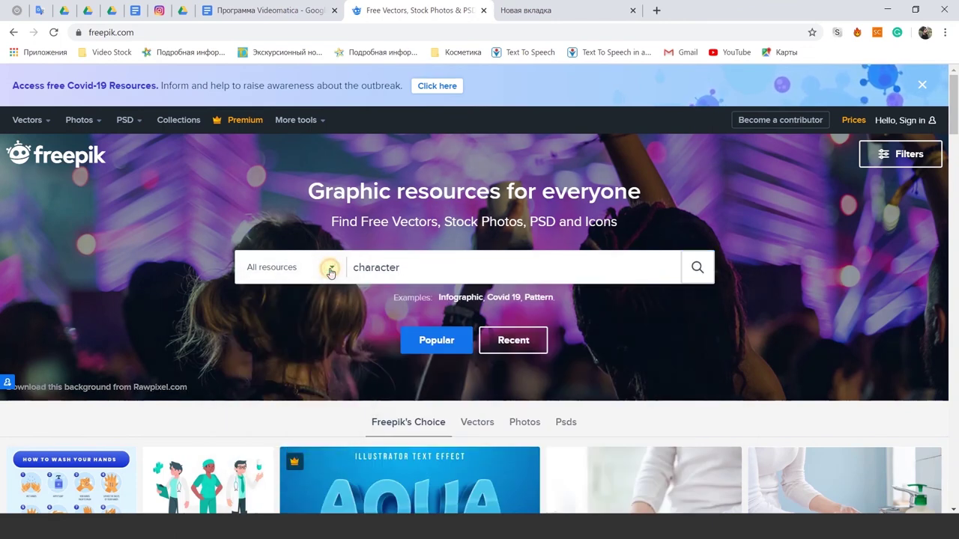
{"action": "left_click", "coordinate": [262, 346]}
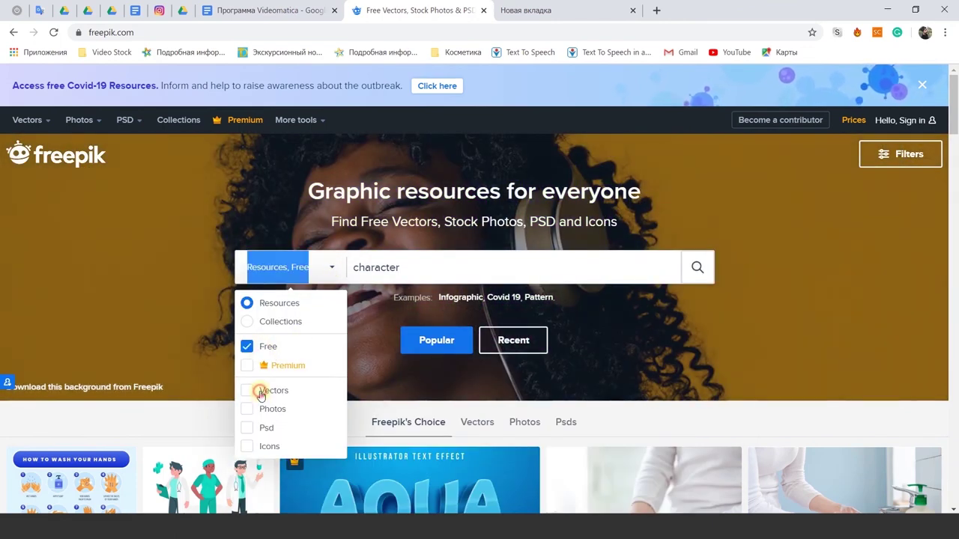
{"action": "left_click", "coordinate": [251, 391]}
{"action": "left_click", "coordinate": [698, 278]}
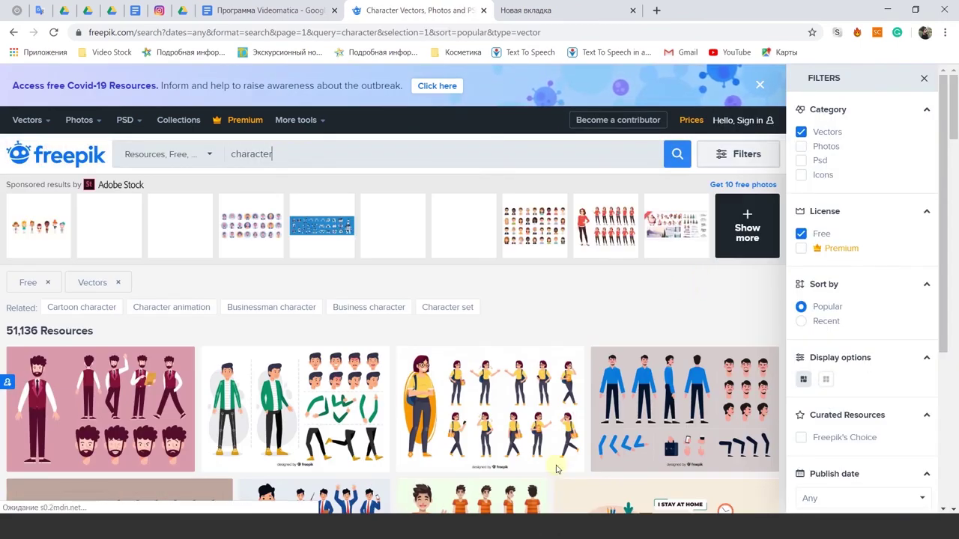
Download the free 'Female character poses' vector and open its 3494321.ai file
{"action": "scroll", "coordinate": [388, 425], "scroll_direction": "down", "scroll_amount": 3}
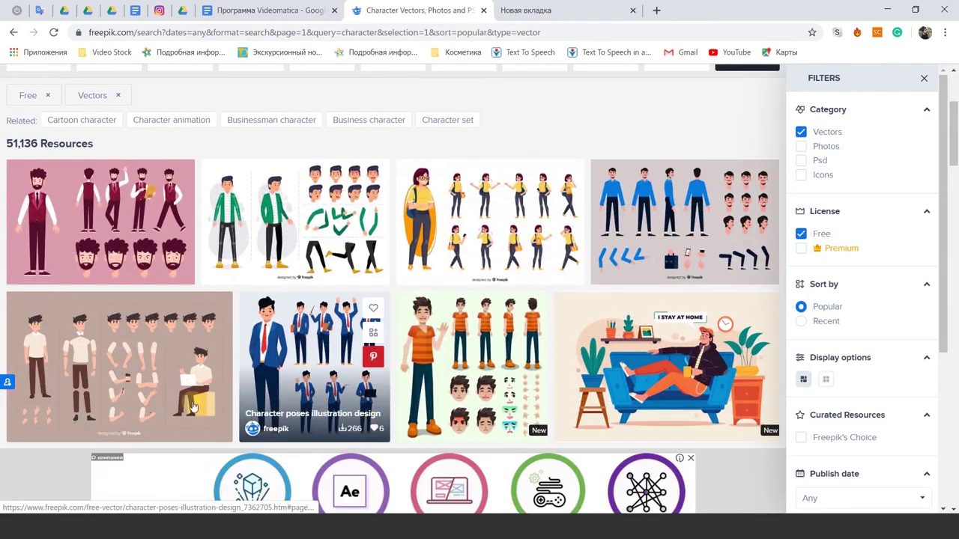
{"action": "scroll", "coordinate": [93, 345], "scroll_direction": "down", "scroll_amount": 2}
{"action": "scroll", "coordinate": [93, 345], "scroll_direction": "down", "scroll_amount": 1}
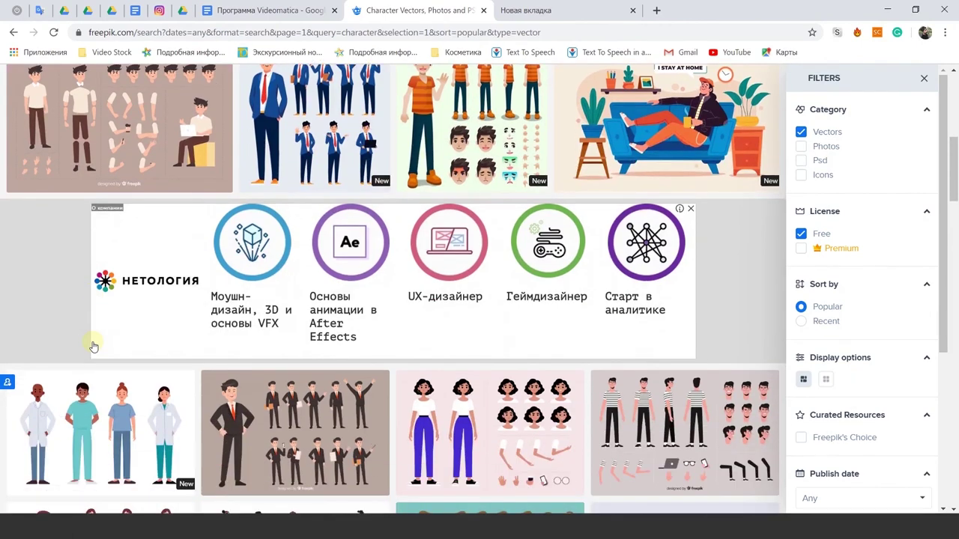
{"action": "scroll", "coordinate": [92, 344], "scroll_direction": "down", "scroll_amount": 1}
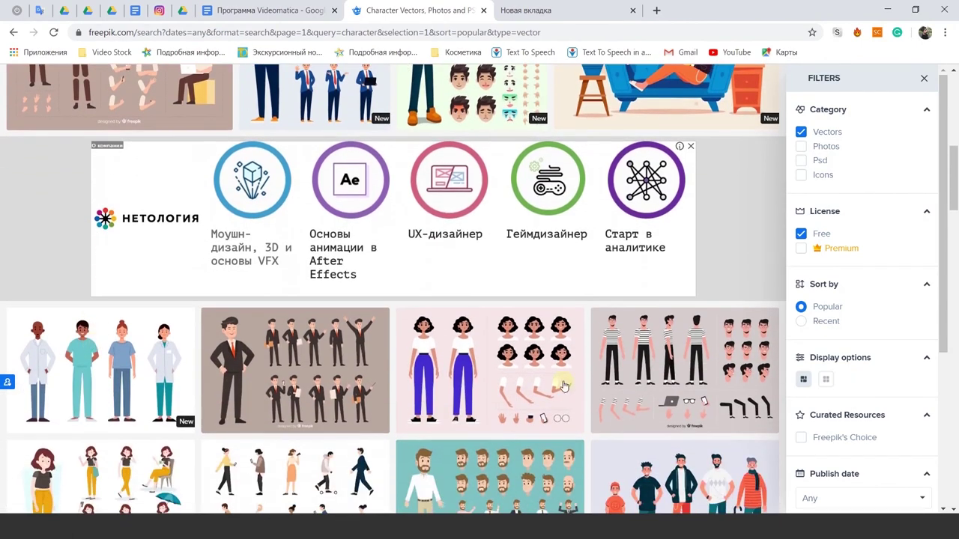
{"action": "left_click", "coordinate": [480, 360]}
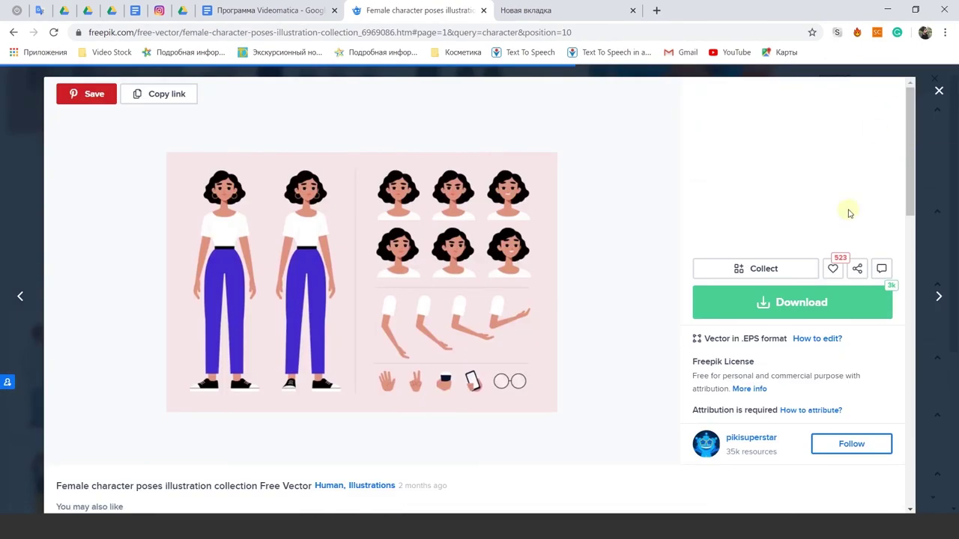
{"action": "left_click", "coordinate": [805, 308]}
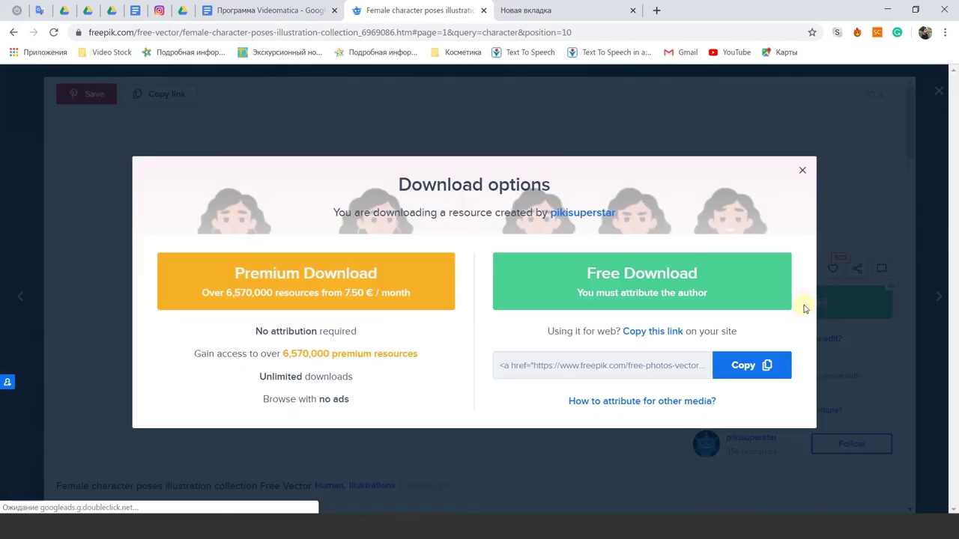
{"action": "left_click", "coordinate": [622, 274]}
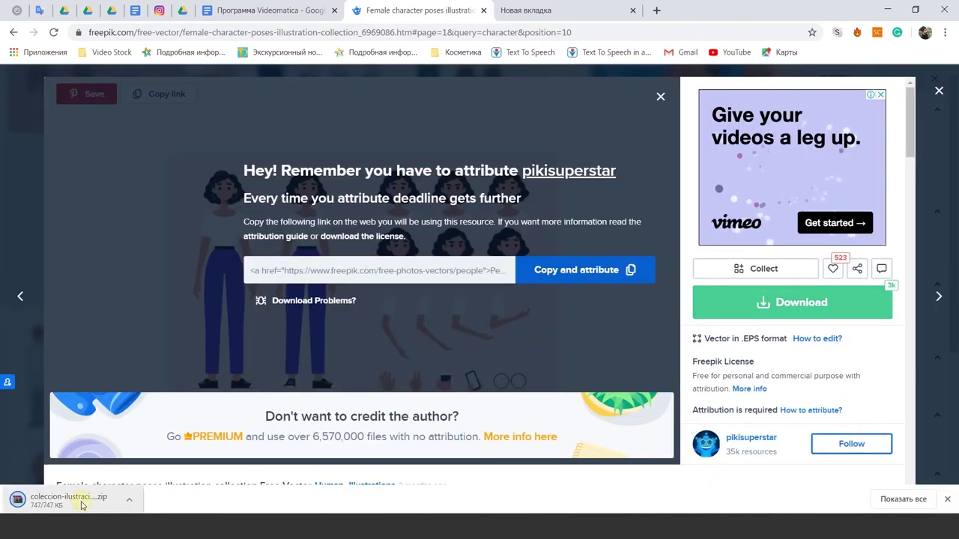
{"action": "left_click", "coordinate": [82, 504]}
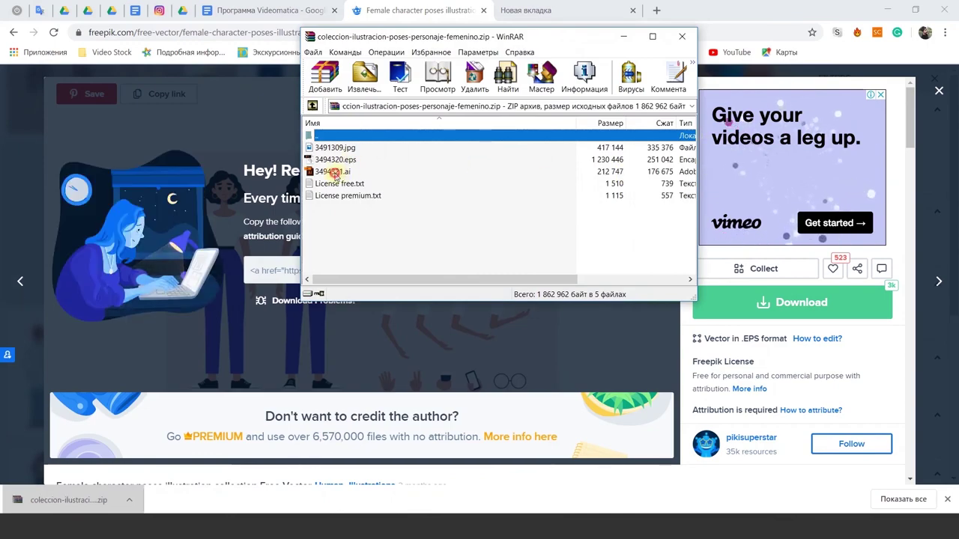
{"action": "left_click", "coordinate": [334, 172]}
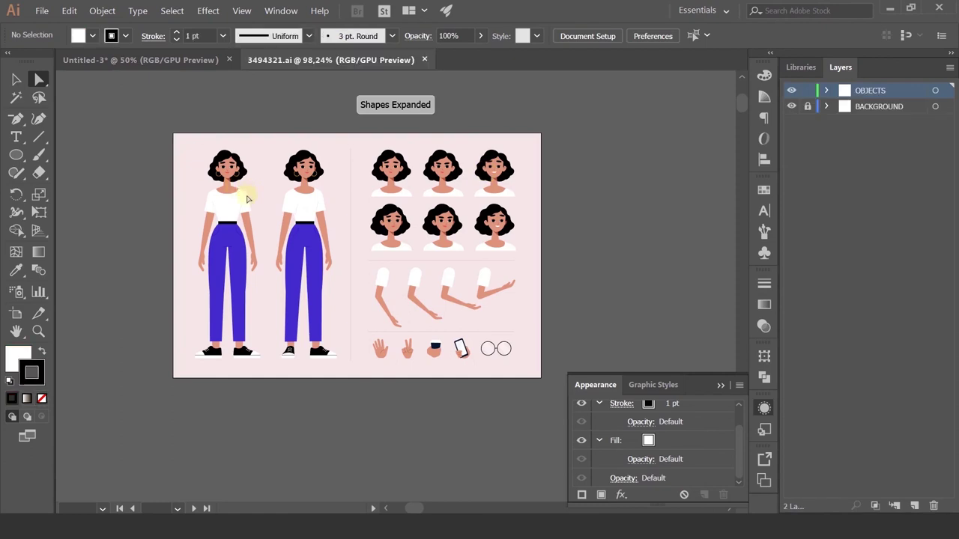
Duplicate the left standing character to a spot beside the artboard
{"action": "left_click", "coordinate": [16, 79]}
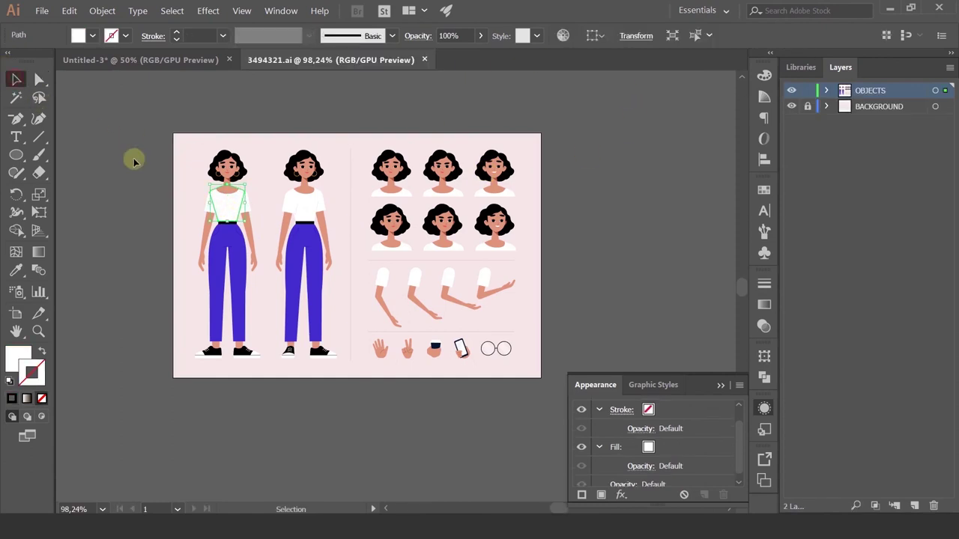
{"action": "left_click", "coordinate": [227, 198]}
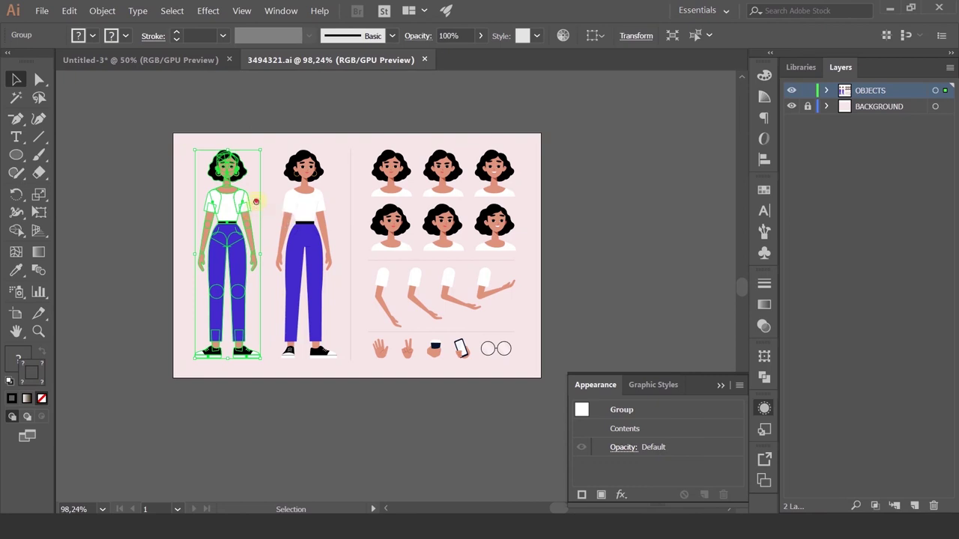
{"action": "mouse_move", "coordinate": [253, 215]}
{"action": "left_mouse_down"}
{"action": "mouse_move", "coordinate": [317, 260]}
{"action": "mouse_move", "coordinate": [273, 260]}
{"action": "left_mouse_up"}
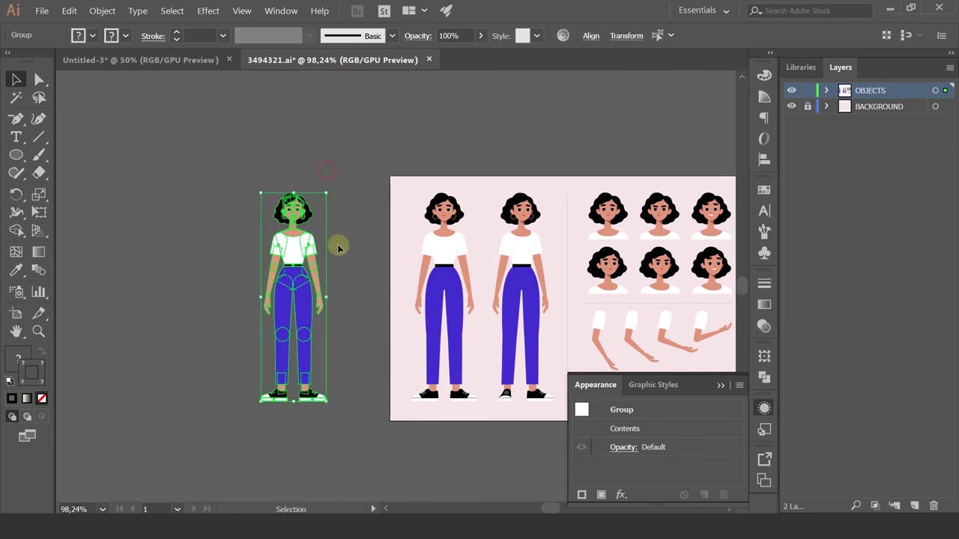
{"action": "left_click", "coordinate": [335, 244]}
Zoom in and click through the copied character's groups, such as the right arm
{"action": "scroll", "coordinate": [330, 258], "scroll_direction": "up", "scroll_amount": 4}
{"action": "left_click", "coordinate": [222, 219]}
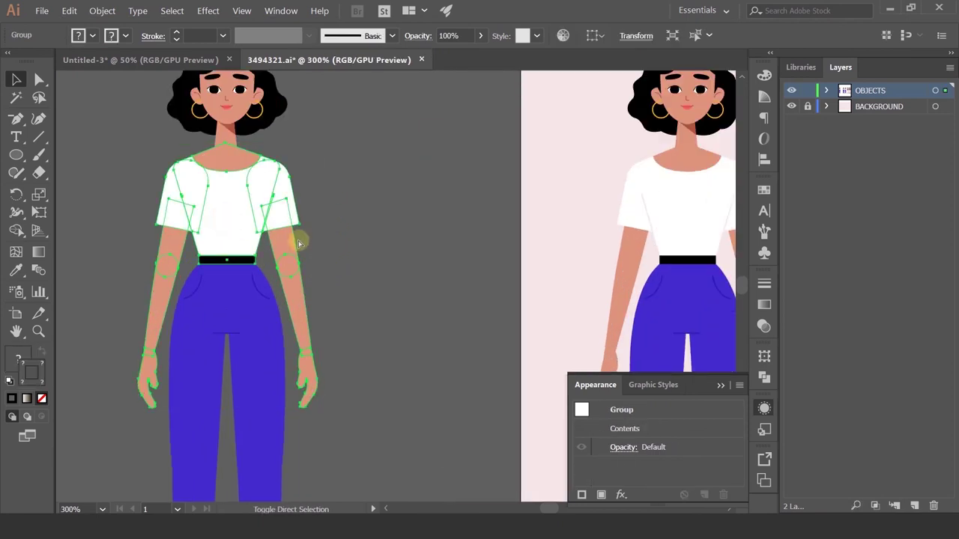
{"action": "left_click", "coordinate": [367, 216]}
{"action": "left_click", "coordinate": [268, 214]}
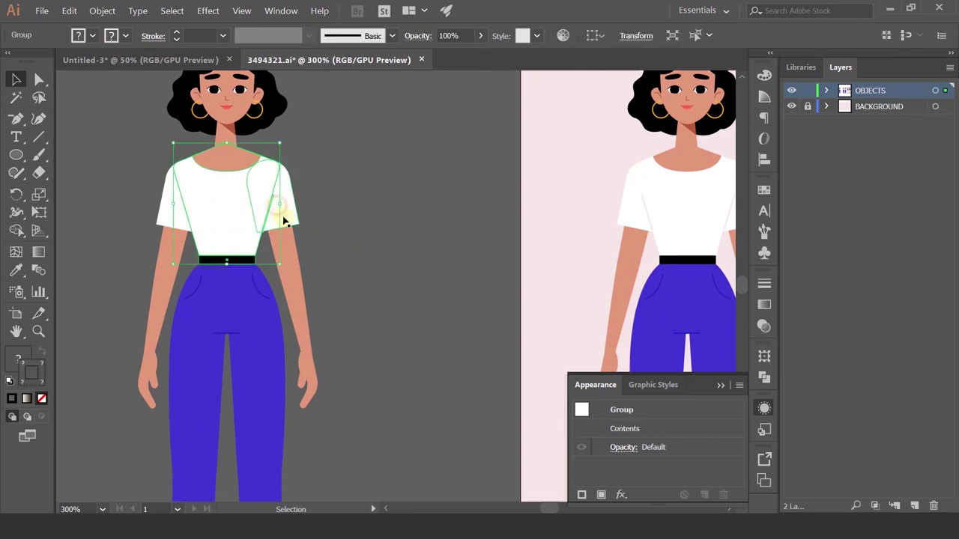
{"action": "left_click", "coordinate": [284, 256]}
{"action": "left_click", "coordinate": [370, 307]}
Marquee-select the whole copied character and switch to the Untitled-3 document
{"action": "left_click_drag", "start_coordinate": [402, 217], "coordinate": [437, 287]}
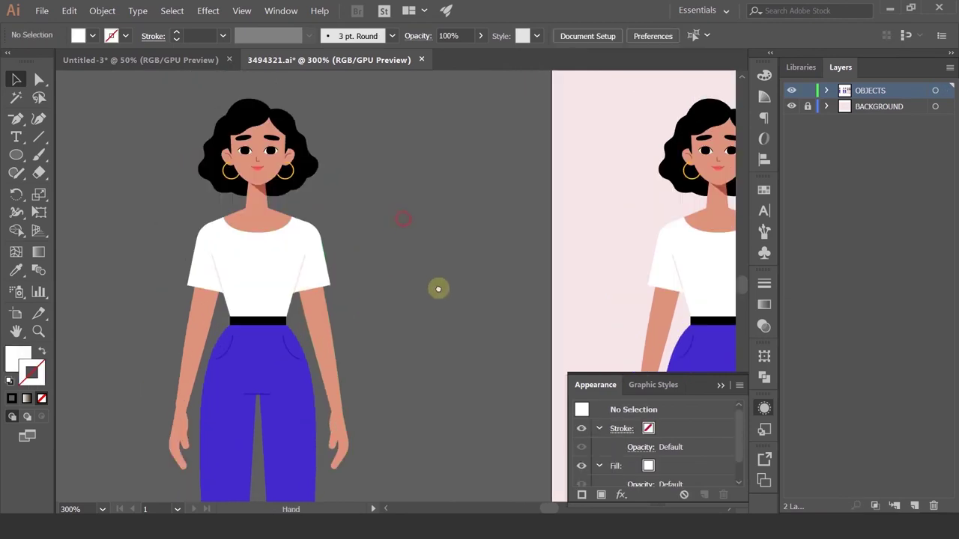
{"action": "left_click", "coordinate": [424, 265], "text": "ctrl+alt"}
{"action": "left_click_drag", "start_coordinate": [423, 216], "coordinate": [425, 141]}
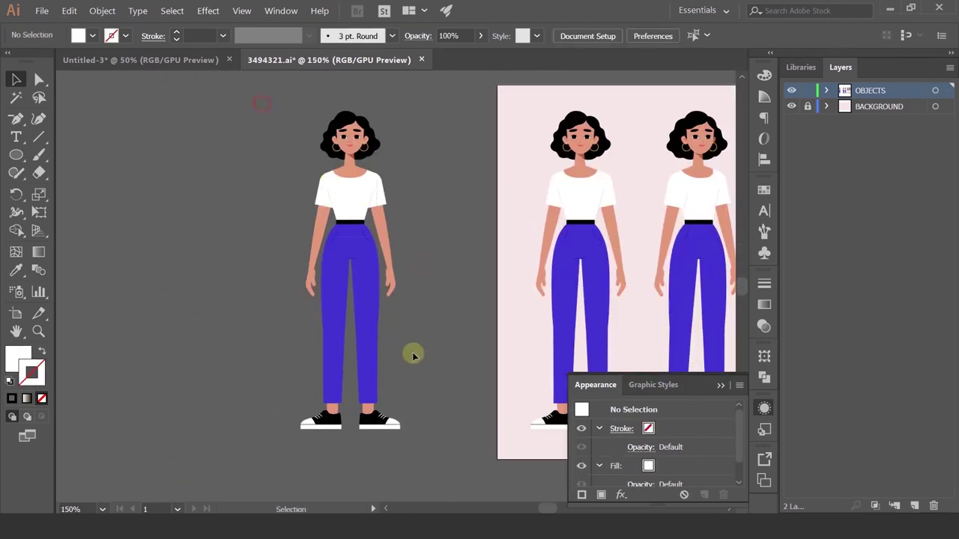
{"action": "left_click_drag", "start_coordinate": [262, 110], "coordinate": [439, 448]}
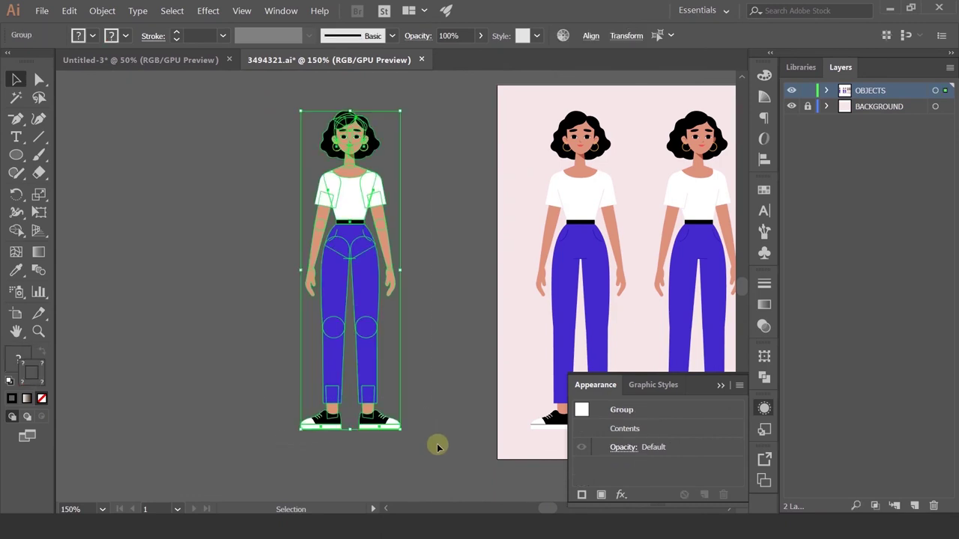
{"action": "left_click", "coordinate": [177, 60]}
{"action": "key", "text": "ctrl+a"}
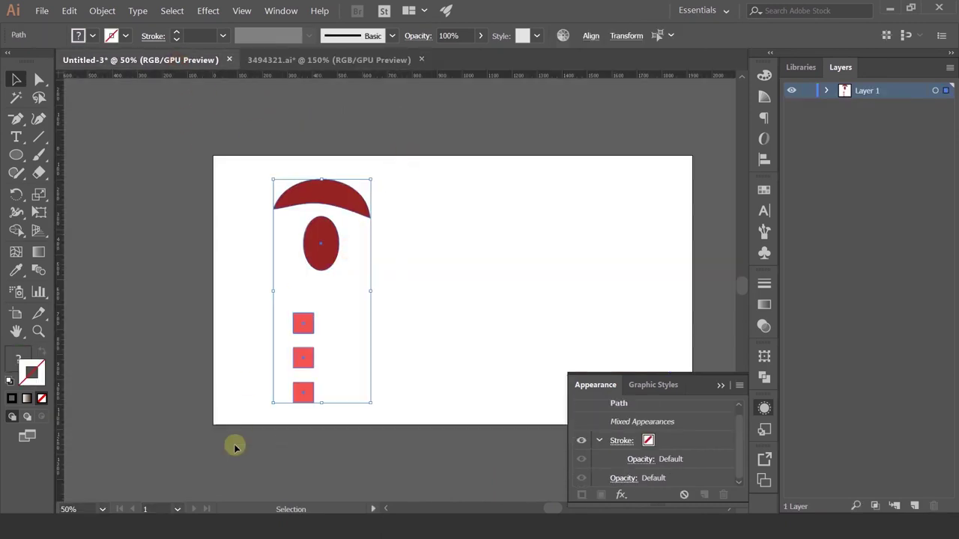
{"action": "key", "text": "Delete"}
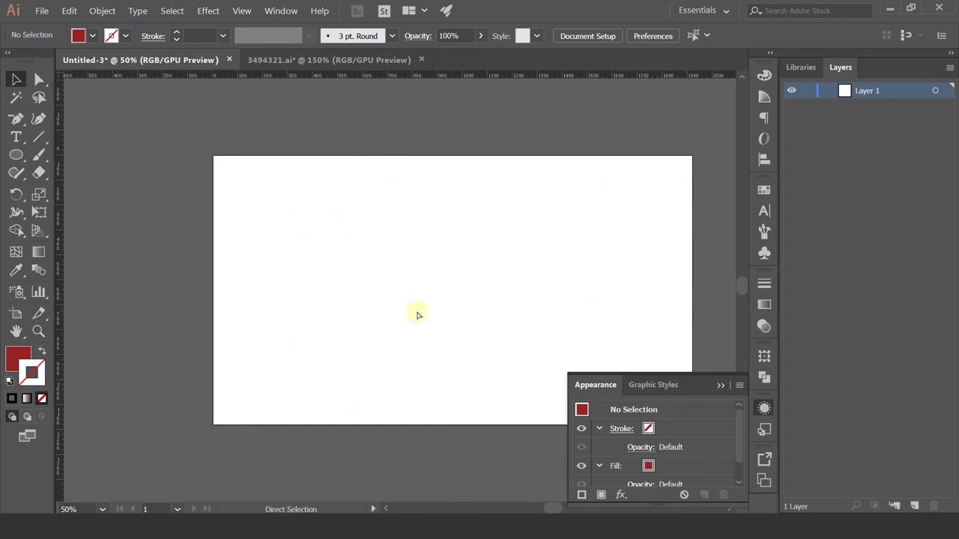
{"action": "key", "text": "ctrl+v"}
{"action": "left_click_drag", "start_coordinate": [412, 238], "coordinate": [434, 167]}
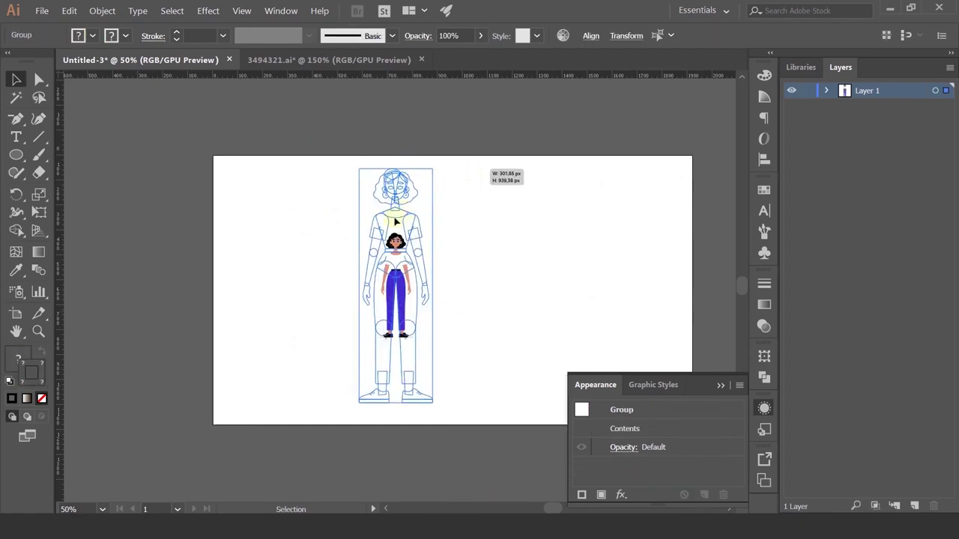
{"action": "mouse_move", "coordinate": [382, 228]}
{"action": "left_mouse_down"}
{"action": "mouse_move", "coordinate": [448, 230]}
{"action": "mouse_move", "coordinate": [441, 225]}
{"action": "left_mouse_up"}
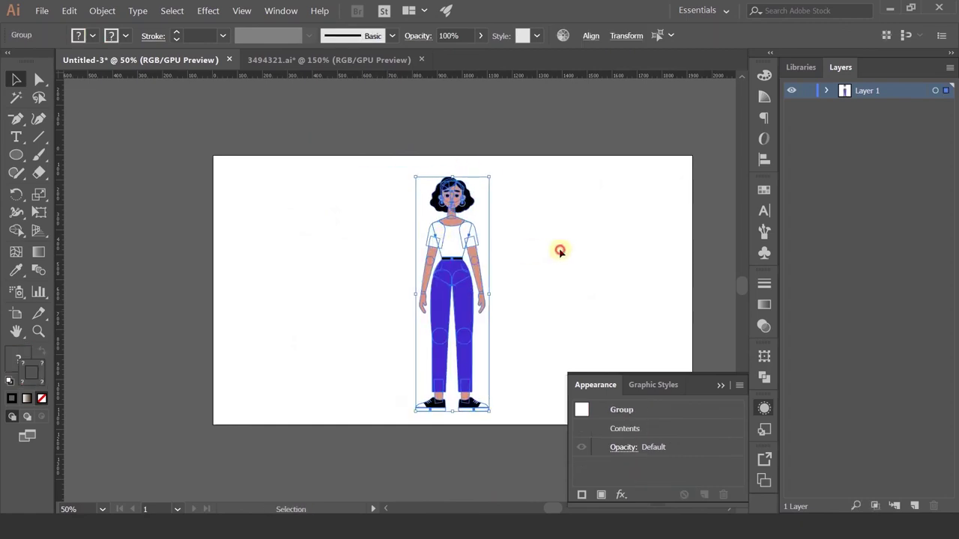
{"action": "left_click", "coordinate": [550, 251]}
{"action": "scroll", "coordinate": [483, 249], "scroll_direction": "up", "scroll_amount": 2}
{"action": "scroll", "coordinate": [435, 193], "scroll_direction": "up", "scroll_amount": 2}
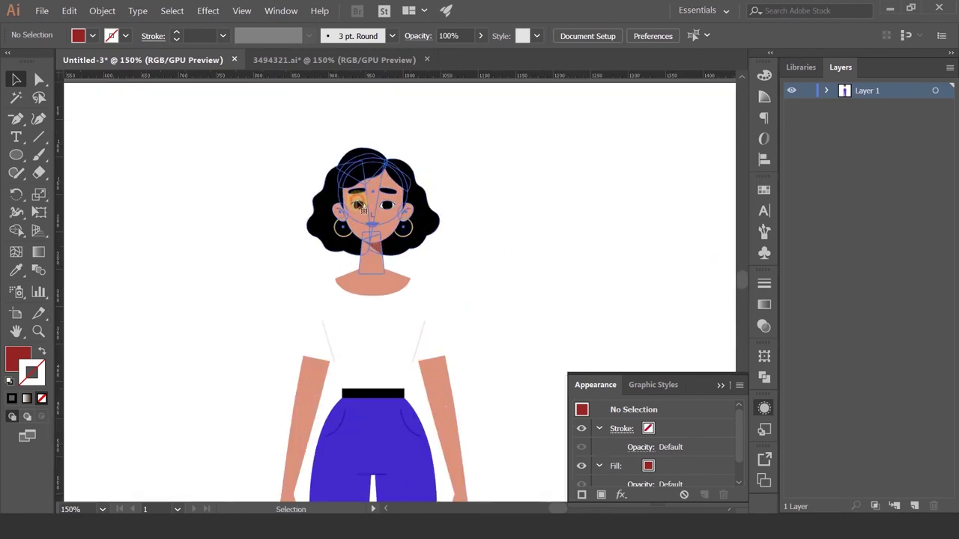
{"action": "left_click", "coordinate": [382, 210]}
{"action": "scroll", "coordinate": [381, 287], "scroll_direction": "down", "scroll_amount": 1}
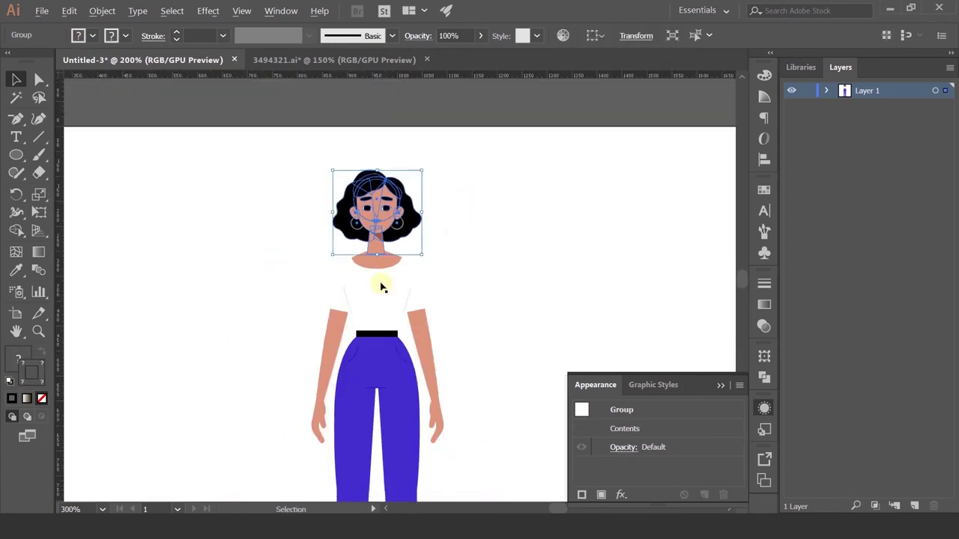
{"action": "left_click", "coordinate": [335, 300]}
{"action": "left_click", "coordinate": [419, 316]}
{"action": "left_click", "coordinate": [416, 349]}
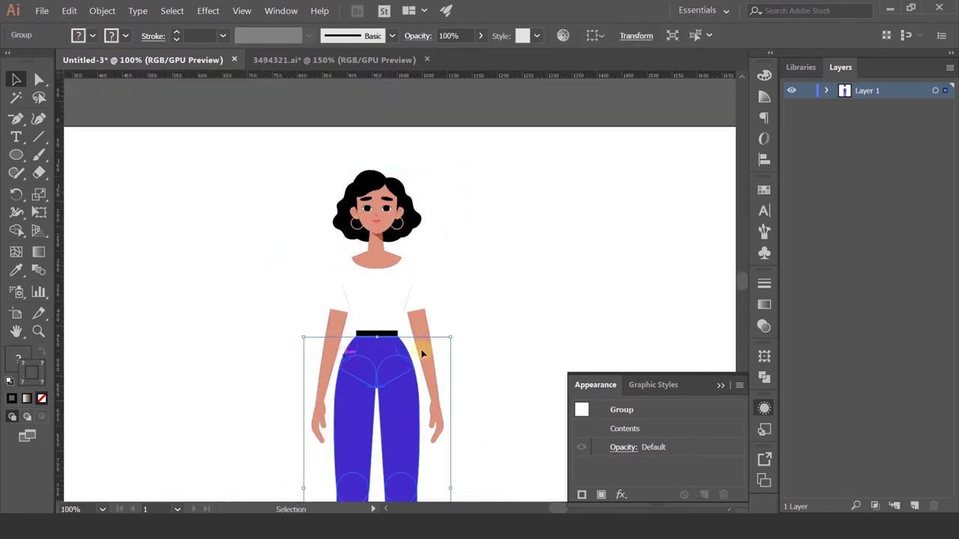
{"action": "scroll", "coordinate": [471, 315], "scroll_direction": "down", "scroll_amount": 3}
{"action": "scroll", "coordinate": [380, 375], "scroll_direction": "down", "scroll_amount": 2}
{"action": "scroll", "coordinate": [390, 315], "scroll_direction": "up", "scroll_amount": 3}
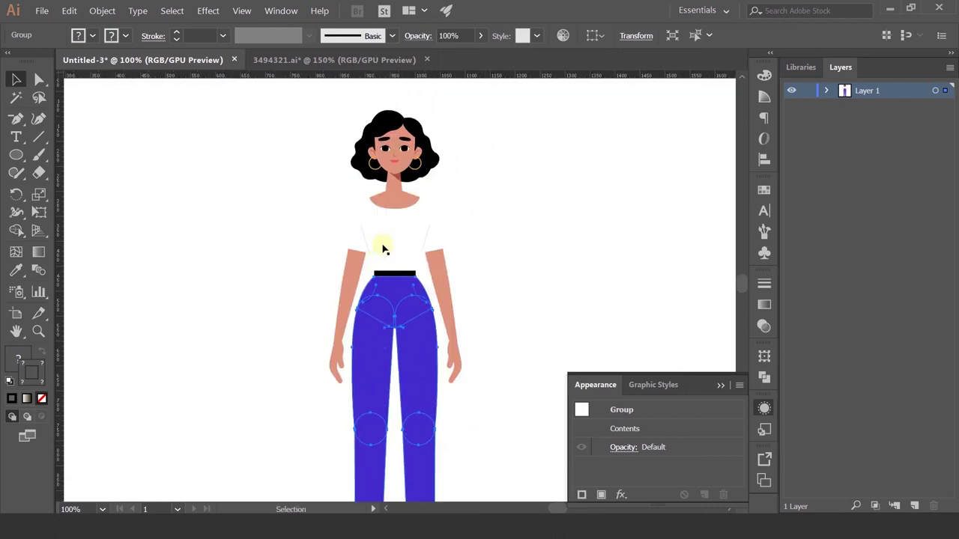
{"action": "left_click", "coordinate": [380, 258]}
{"action": "left_click", "coordinate": [342, 275]}
{"action": "left_click", "coordinate": [439, 278]}
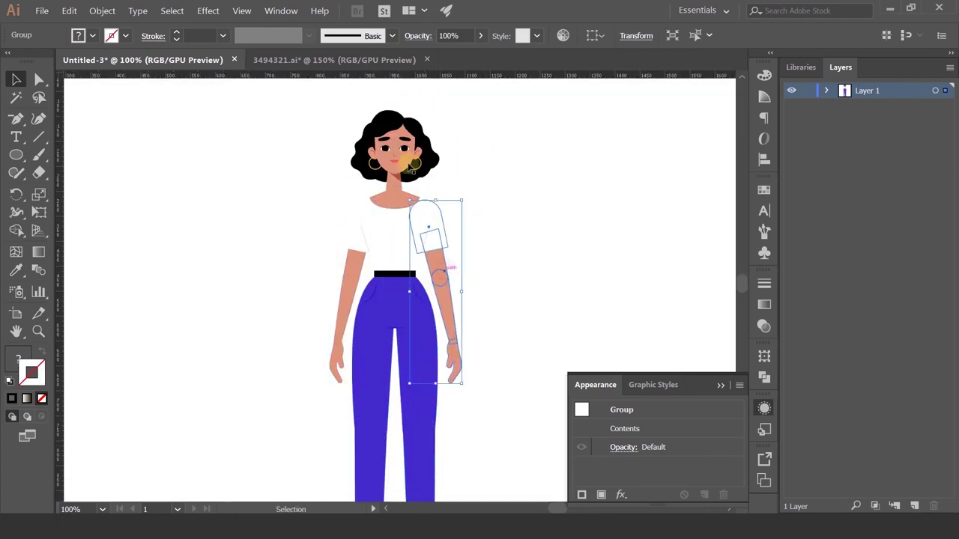
{"action": "left_click", "coordinate": [396, 160]}
{"action": "left_click", "coordinate": [427, 220]}
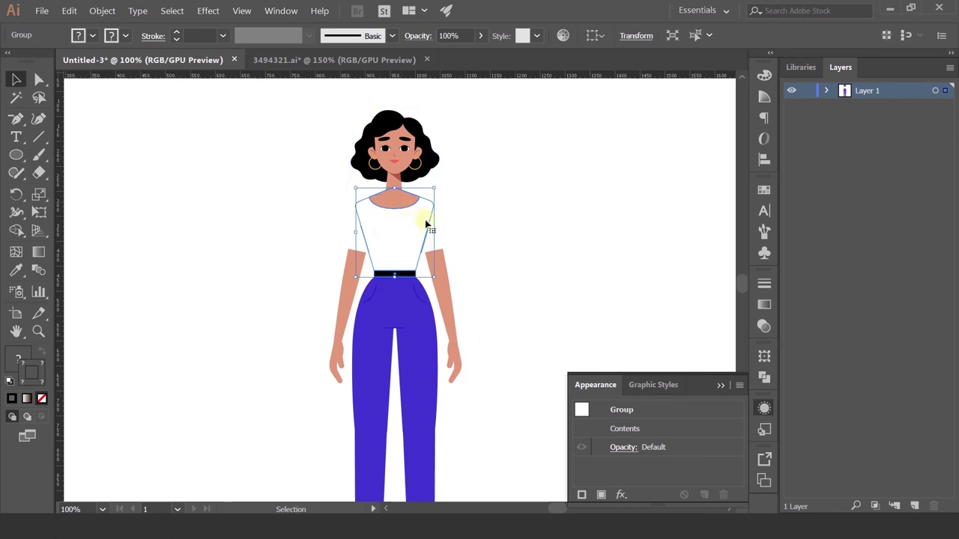
{"action": "key", "text": "ctrl+minus"}
{"action": "key", "text": "ctrl+minus"}
{"action": "key", "text": "ctrl+minus"}
{"action": "key", "text": "ctrl+plus"}
{"action": "key", "text": "ctrl+plus"}
{"action": "key", "text": "ctrl+plus"}
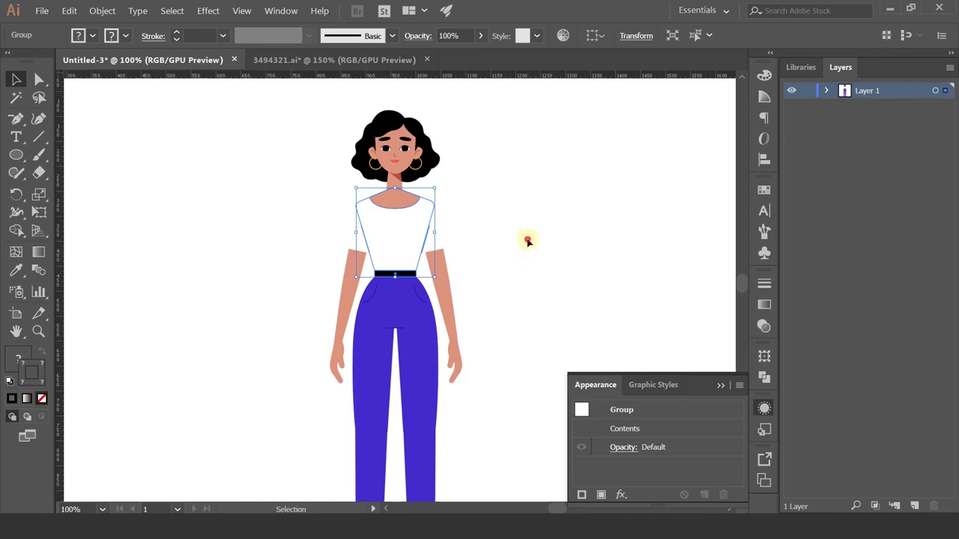
{"action": "left_click", "coordinate": [526, 238]}
{"action": "left_click", "coordinate": [395, 154]}
{"action": "key", "text": "a"}
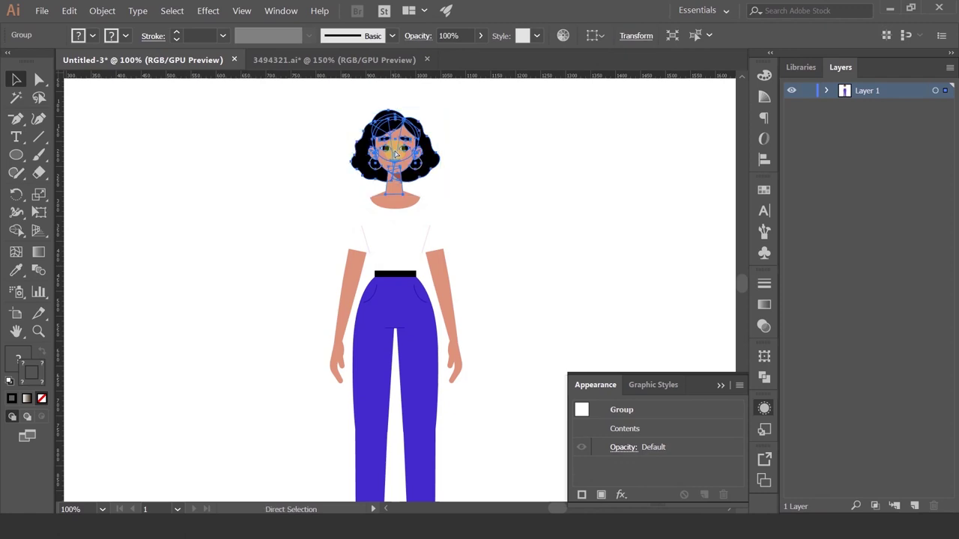
{"action": "key", "text": "ctrl+x"}
{"action": "left_click", "coordinate": [917, 506]}
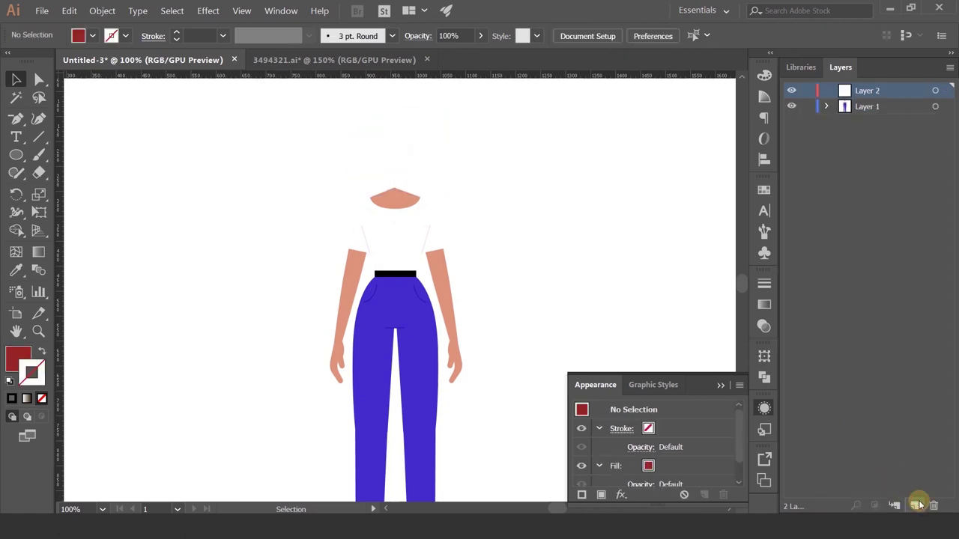
{"action": "key", "text": "ctrl+f"}
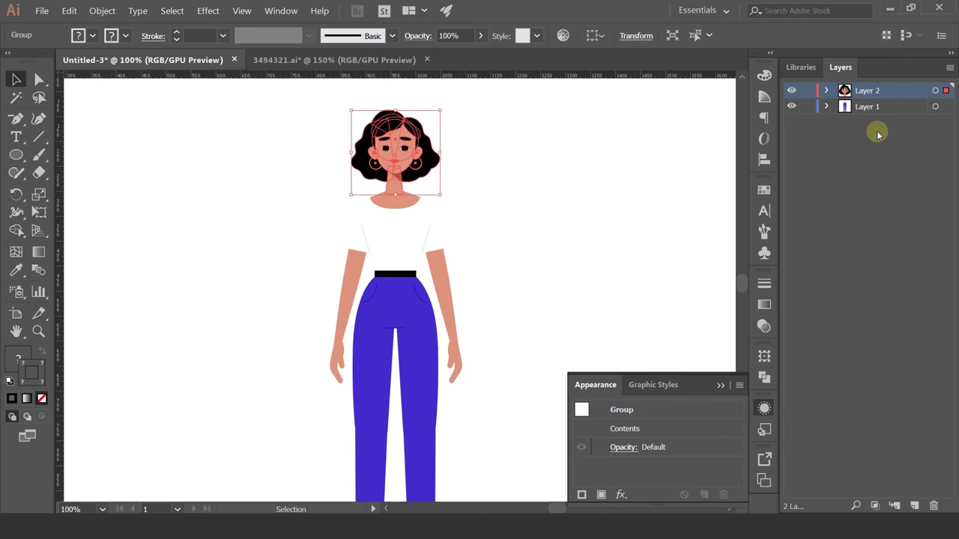
{"action": "key", "text": "ctrl+x"}
{"action": "key", "text": "Delete"}
{"action": "key", "text": "ctrl+f"}
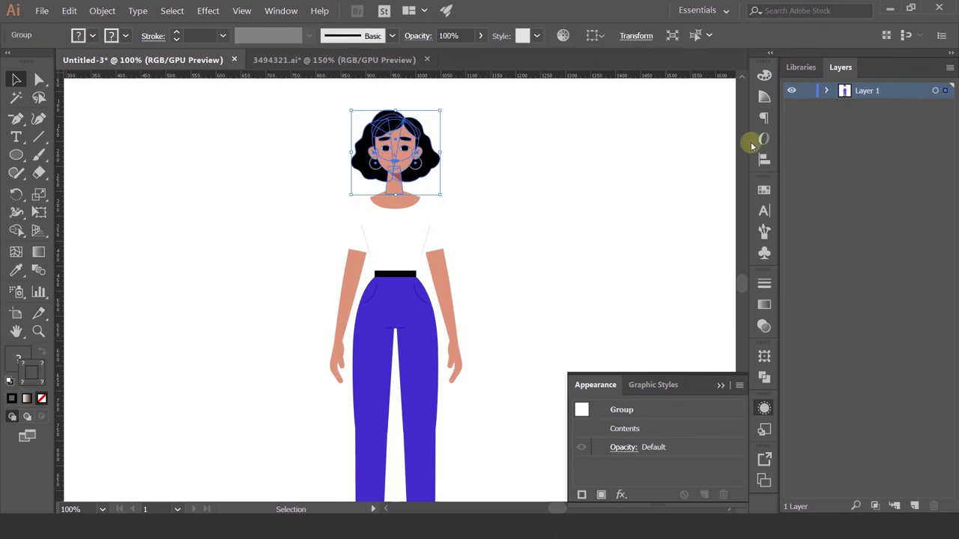
{"action": "left_click", "coordinate": [529, 225]}
{"action": "scroll", "coordinate": [517, 258], "scroll_direction": "down", "scroll_amount": 1}
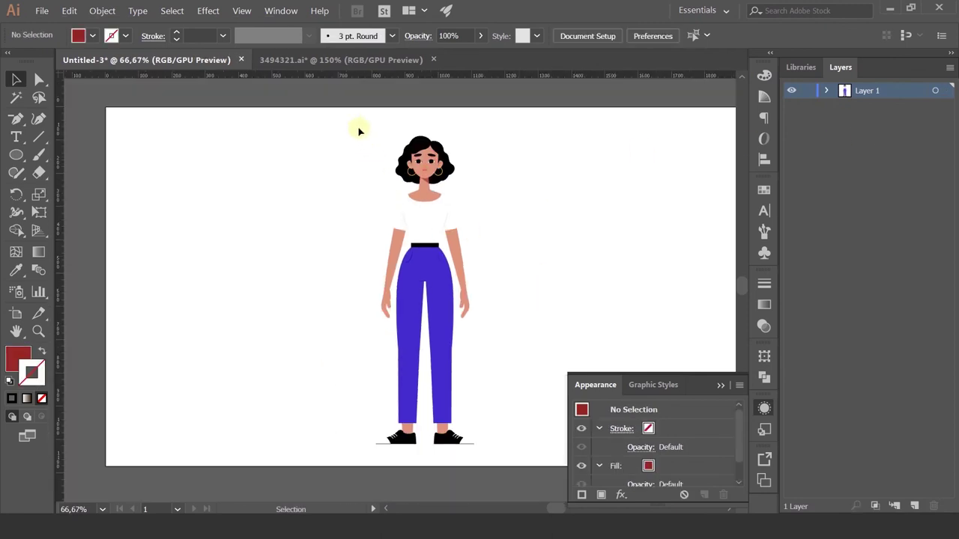
Release the selected figure's parts into sublayers with Release to Layers (Sequence)
{"action": "left_click_drag", "start_coordinate": [355, 123], "coordinate": [517, 479]}
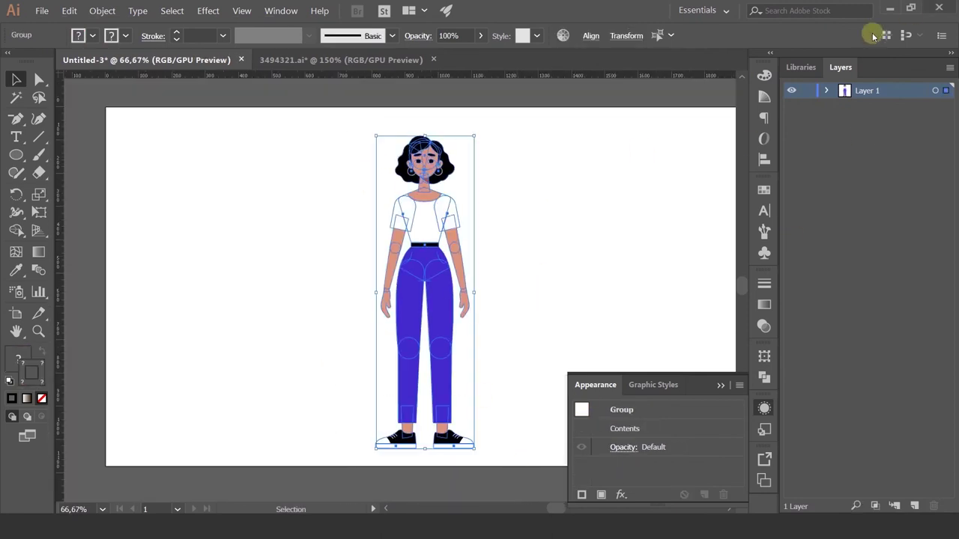
{"action": "left_click", "coordinate": [949, 67]}
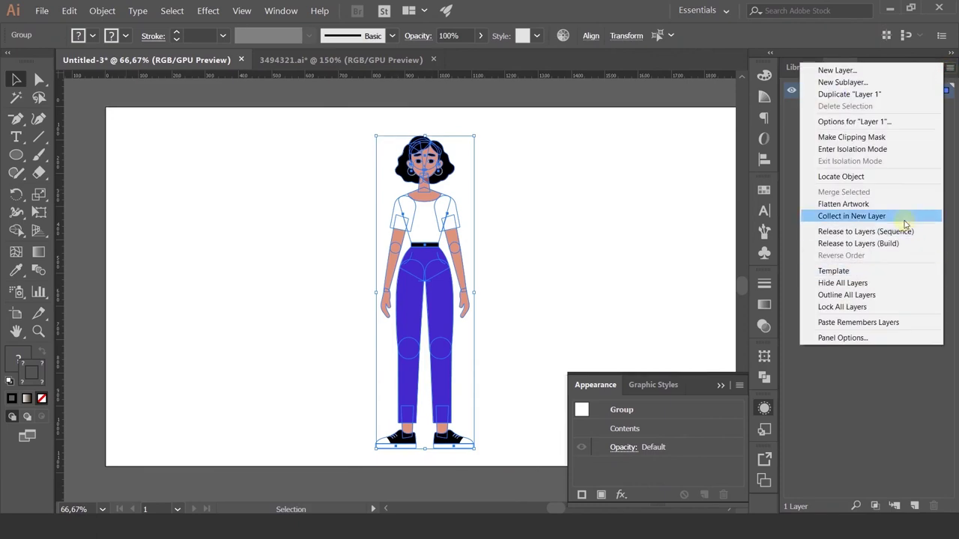
{"action": "left_click", "coordinate": [905, 232]}
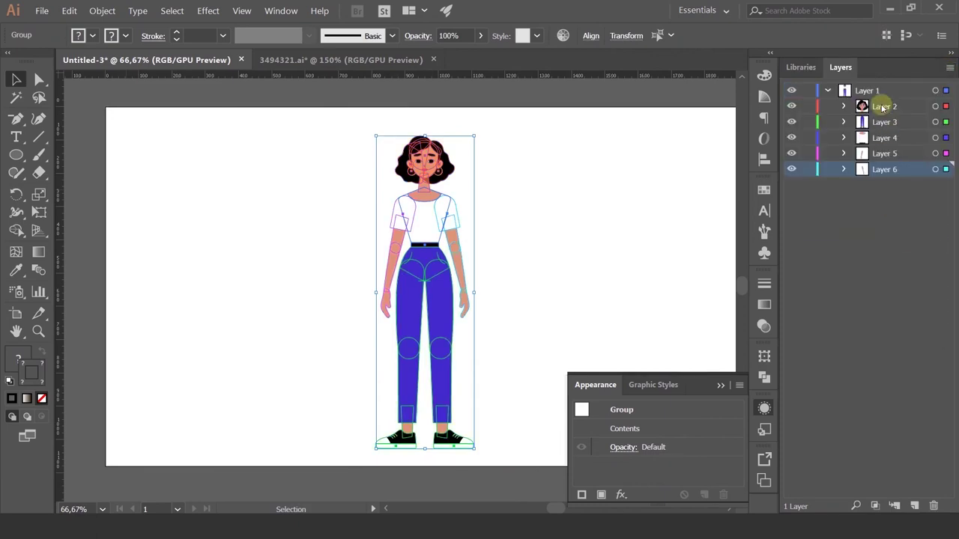
Select sublayers Layer 2 through Layer 6 together in the Layers panel
{"action": "left_click", "coordinate": [883, 107]}
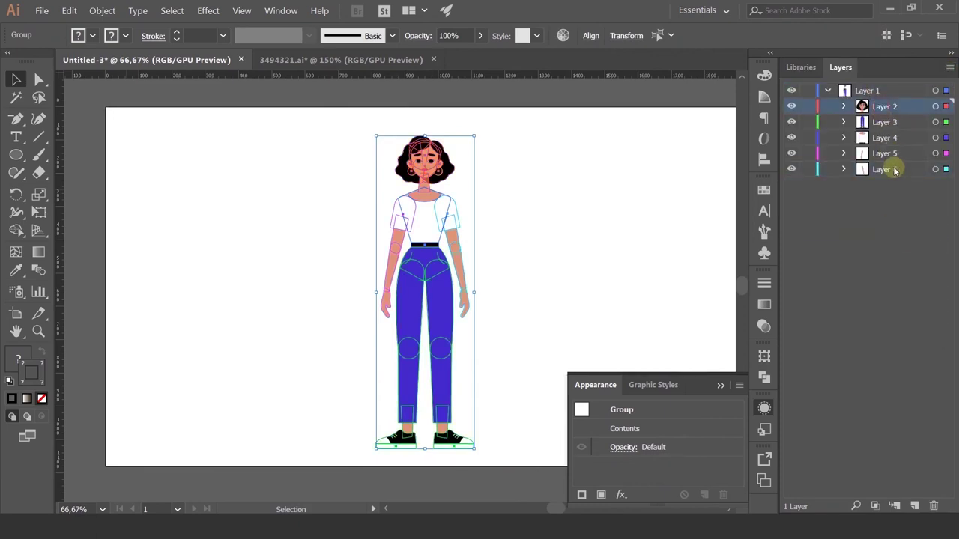
{"action": "left_click", "coordinate": [894, 171]}
{"action": "left_click", "coordinate": [891, 108], "text": "shift"}
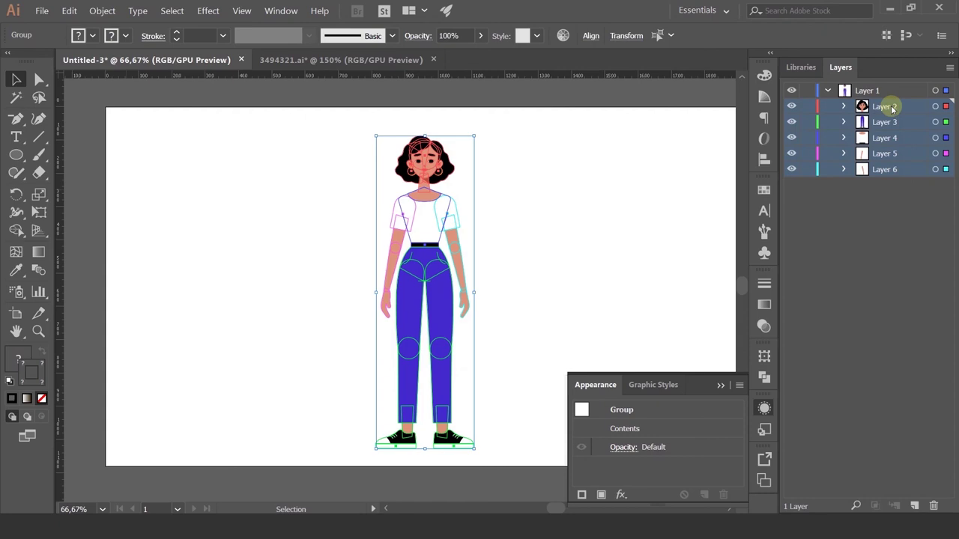
{"action": "left_click", "coordinate": [827, 89]}
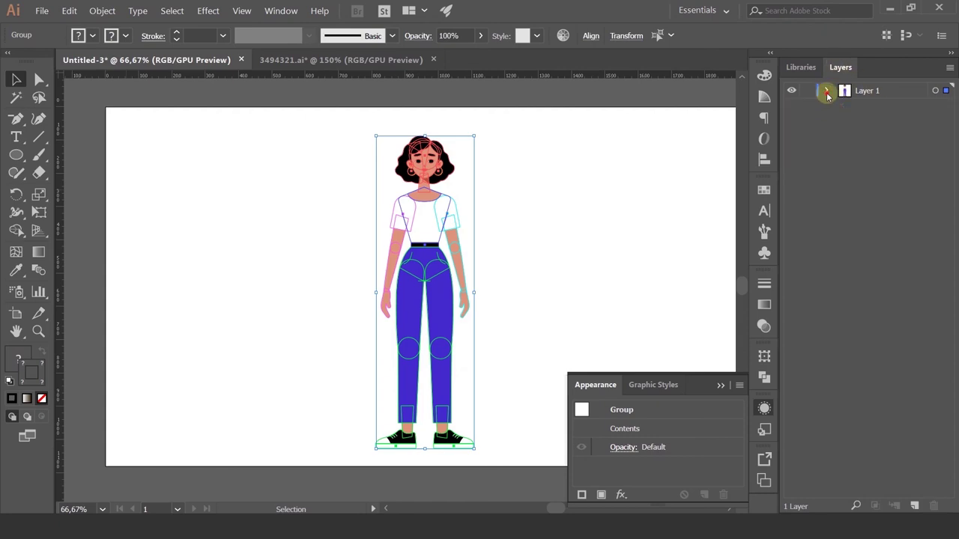
{"action": "left_click", "coordinate": [827, 90]}
{"action": "left_click", "coordinate": [885, 170]}
{"action": "left_click", "coordinate": [872, 107], "text": "shift"}
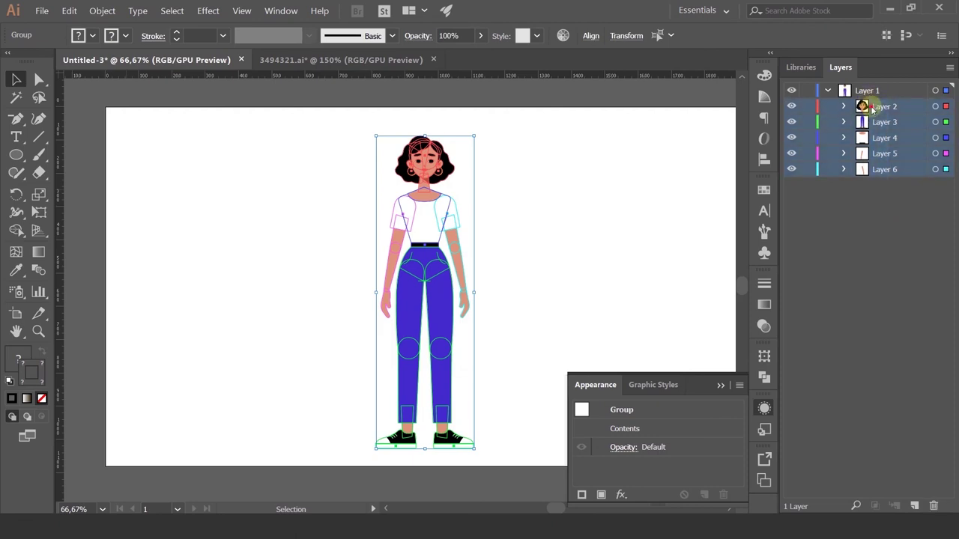
Move Layers 2–6 to top level and delete the empty Layer 1
{"action": "left_click_drag", "start_coordinate": [871, 110], "coordinate": [876, 90]}
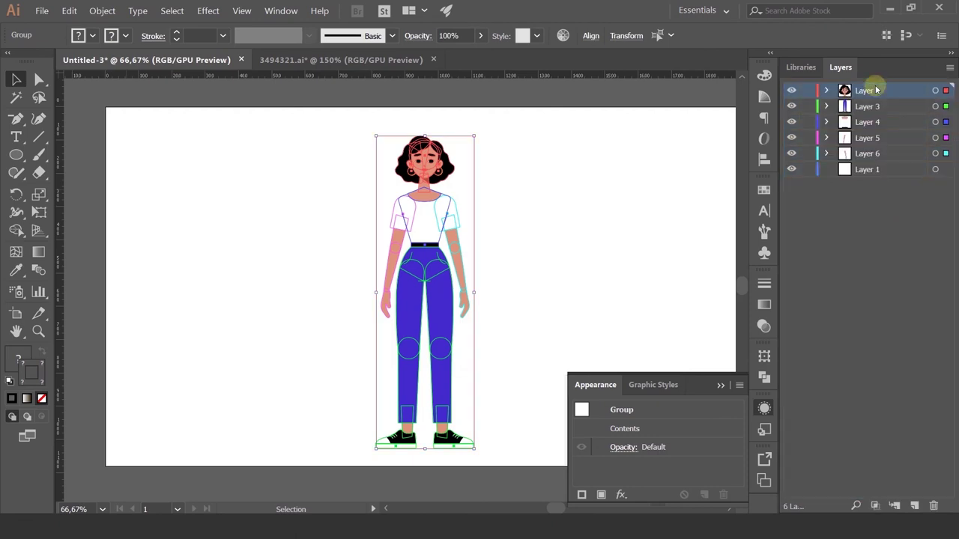
{"action": "left_click", "coordinate": [869, 170]}
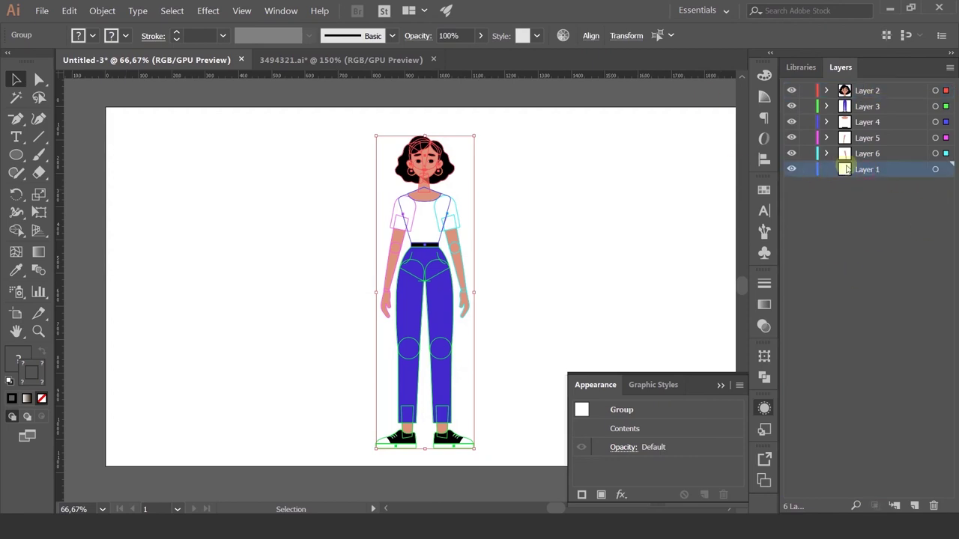
{"action": "left_click_drag", "start_coordinate": [867, 169], "coordinate": [934, 505]}
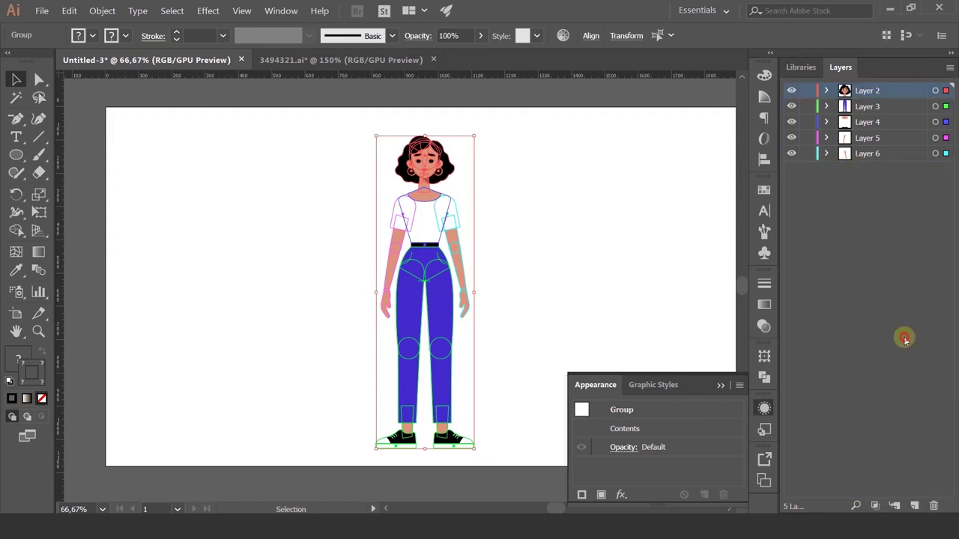
Hide the head, torso and arm layers in turn, then show all five again
{"action": "left_click", "coordinate": [791, 90]}
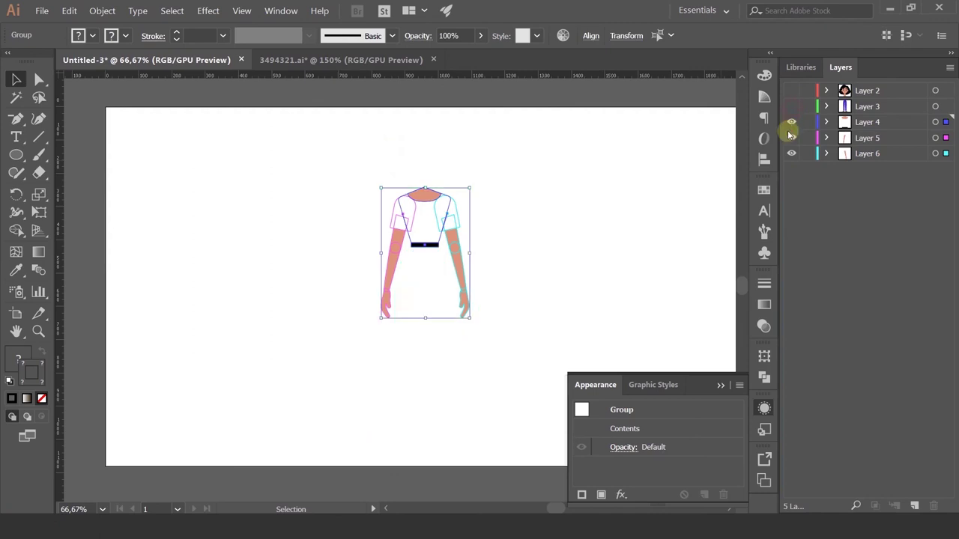
{"action": "left_click", "coordinate": [791, 122]}
{"action": "left_click", "coordinate": [791, 137]}
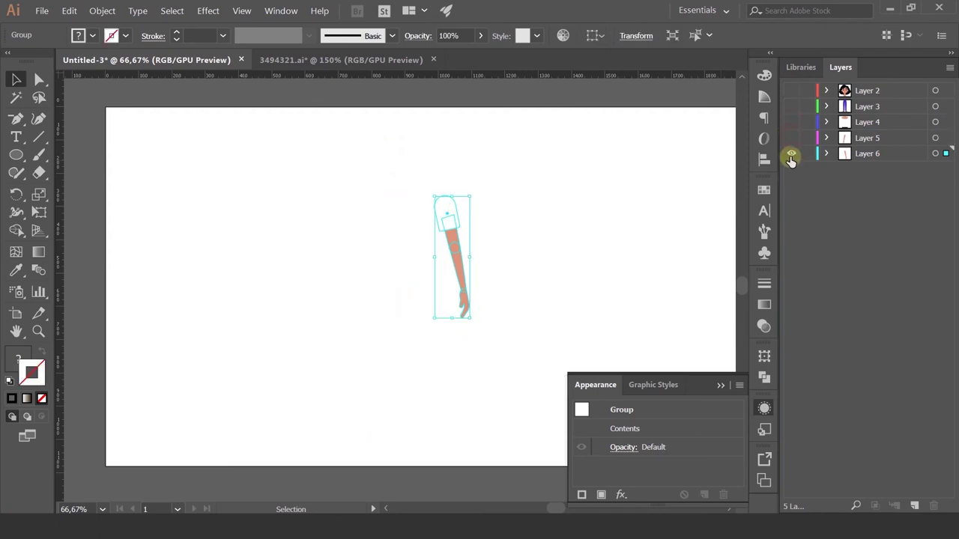
{"action": "left_click", "coordinate": [791, 154]}
{"action": "left_click_drag", "start_coordinate": [791, 154], "coordinate": [796, 91]}
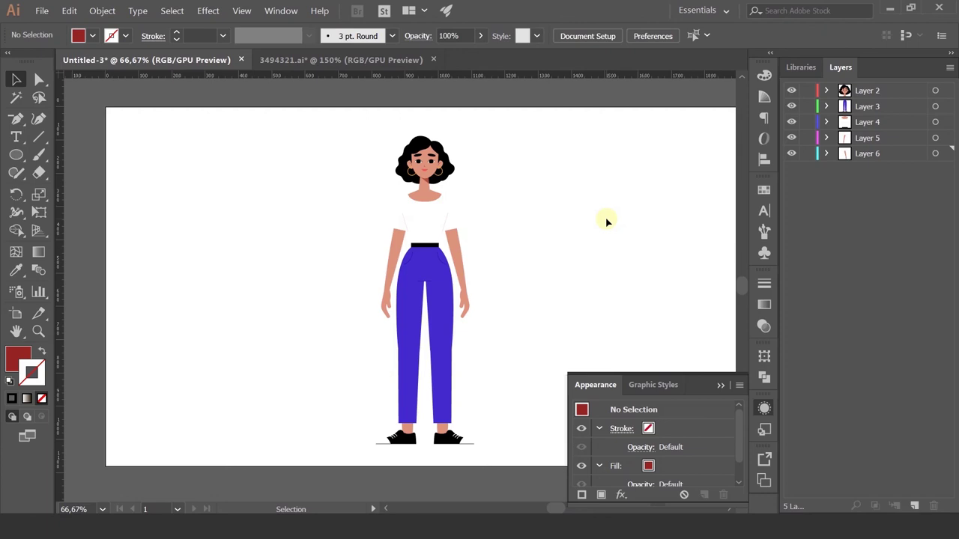
Dismiss the Layers panel menu and bring up Save As for Untitled-3
{"action": "left_click", "coordinate": [950, 68]}
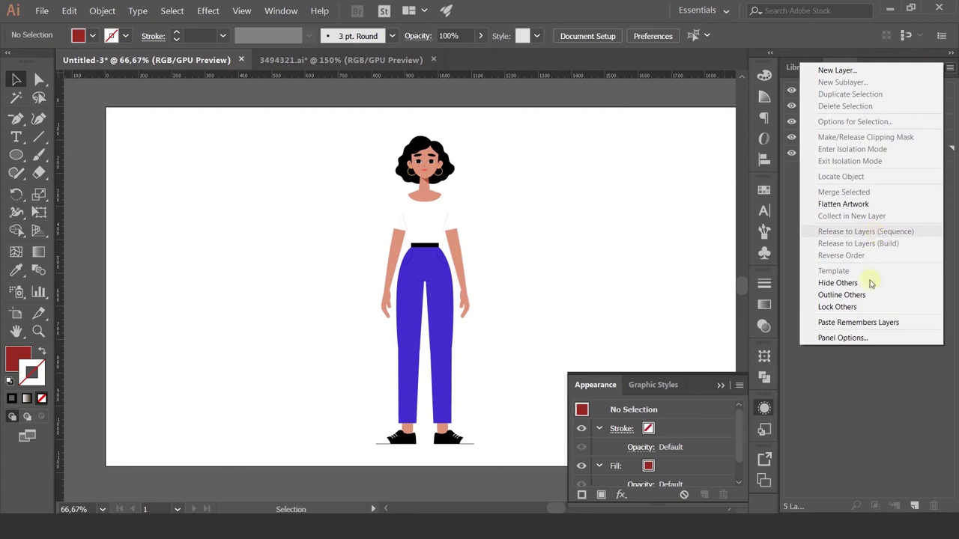
{"action": "left_click", "coordinate": [851, 389]}
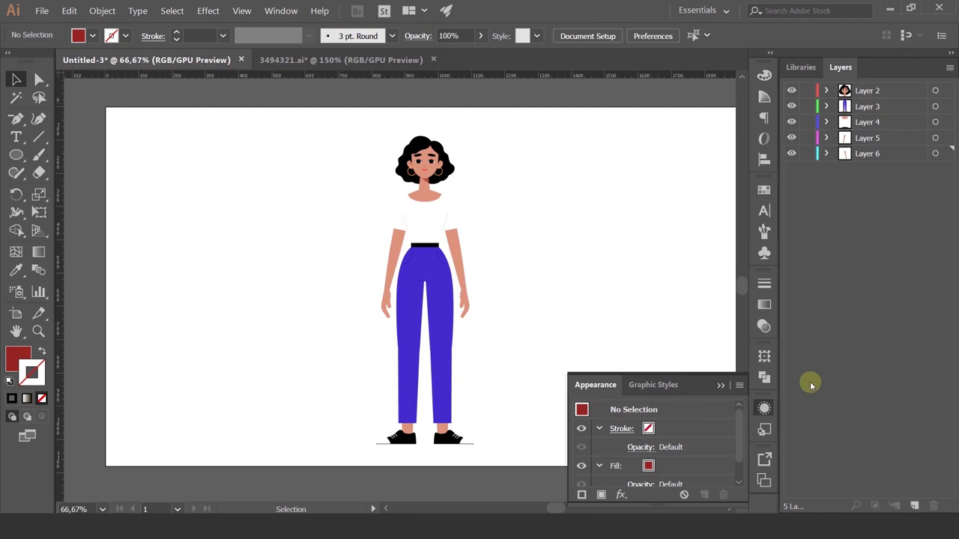
{"action": "key", "text": "ctrl+shift+s"}
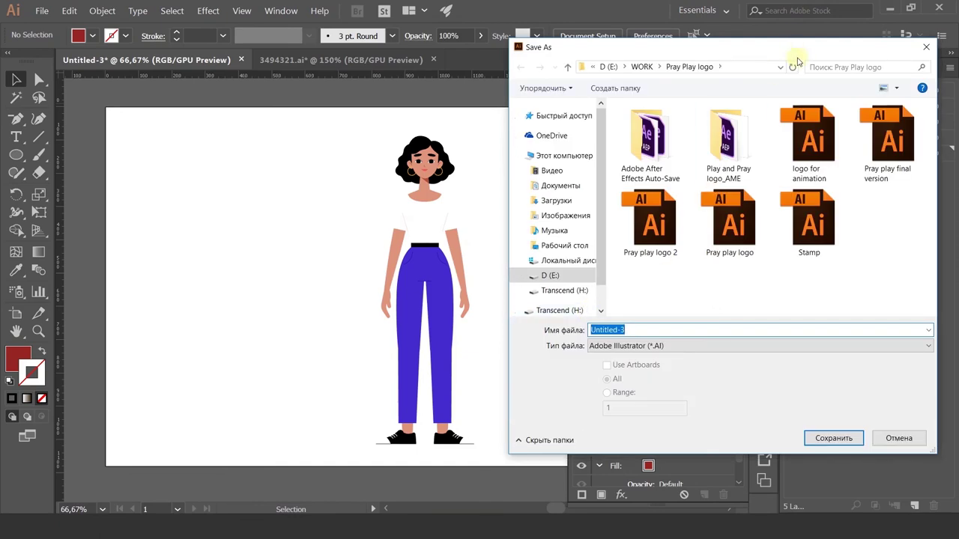
Close the Save As dialog and advance to the closing 'Спасибо за внимание!' slide
{"action": "left_click", "coordinate": [924, 49]}
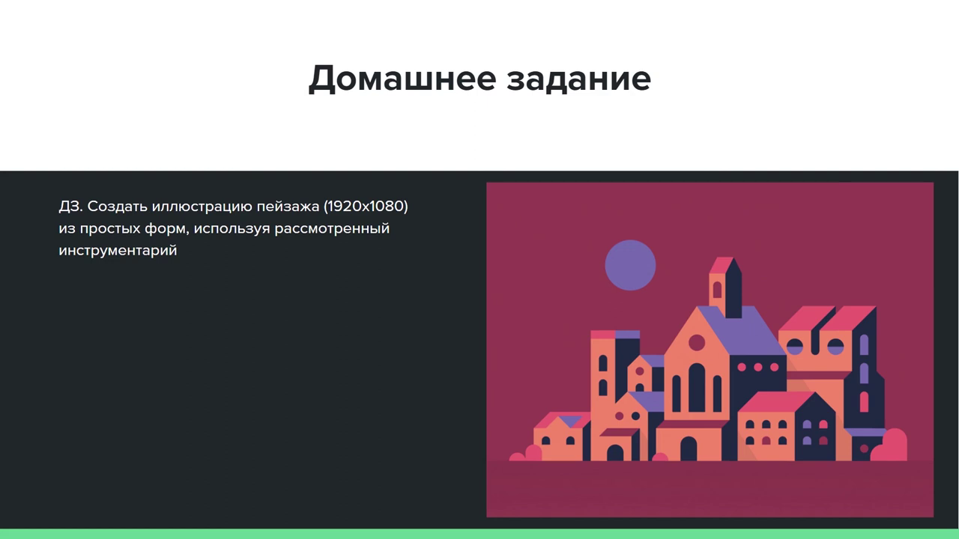
{"action": "key", "text": "Right"}
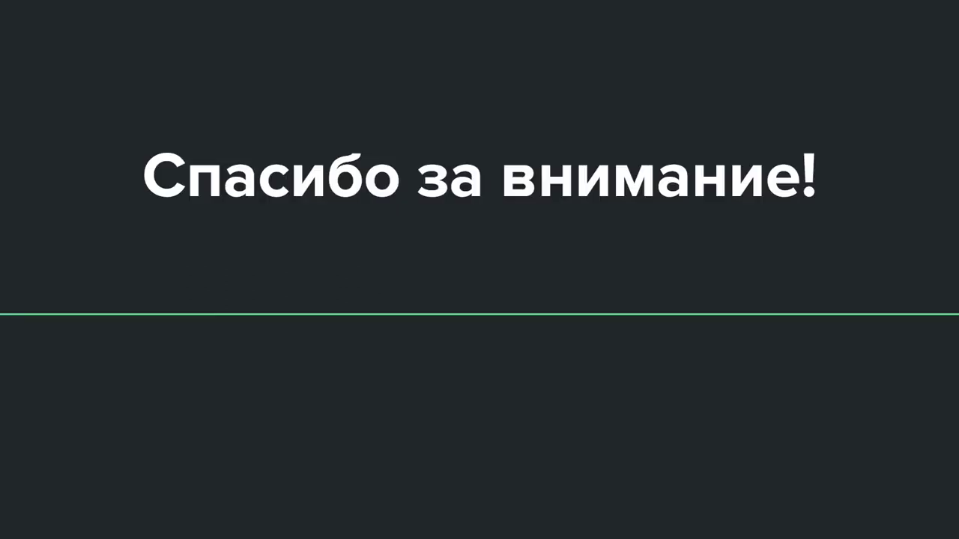